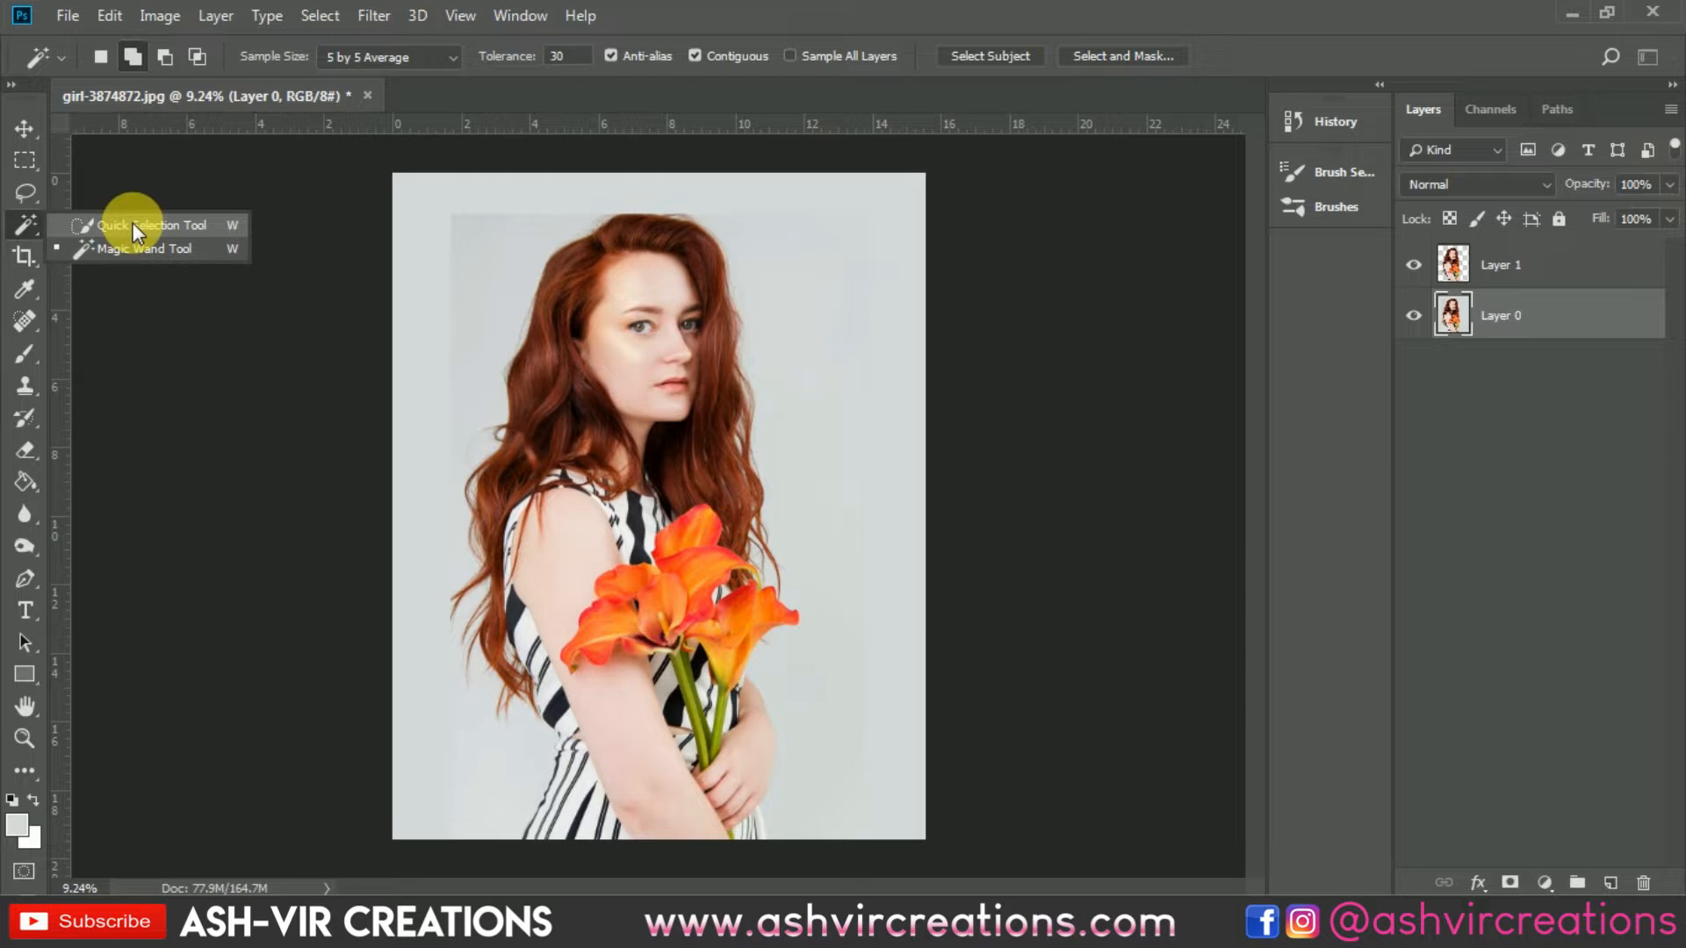
Step: Select the woman and flowers with the Quick Selection tool in add-to-selection mode
left_click(133, 225)
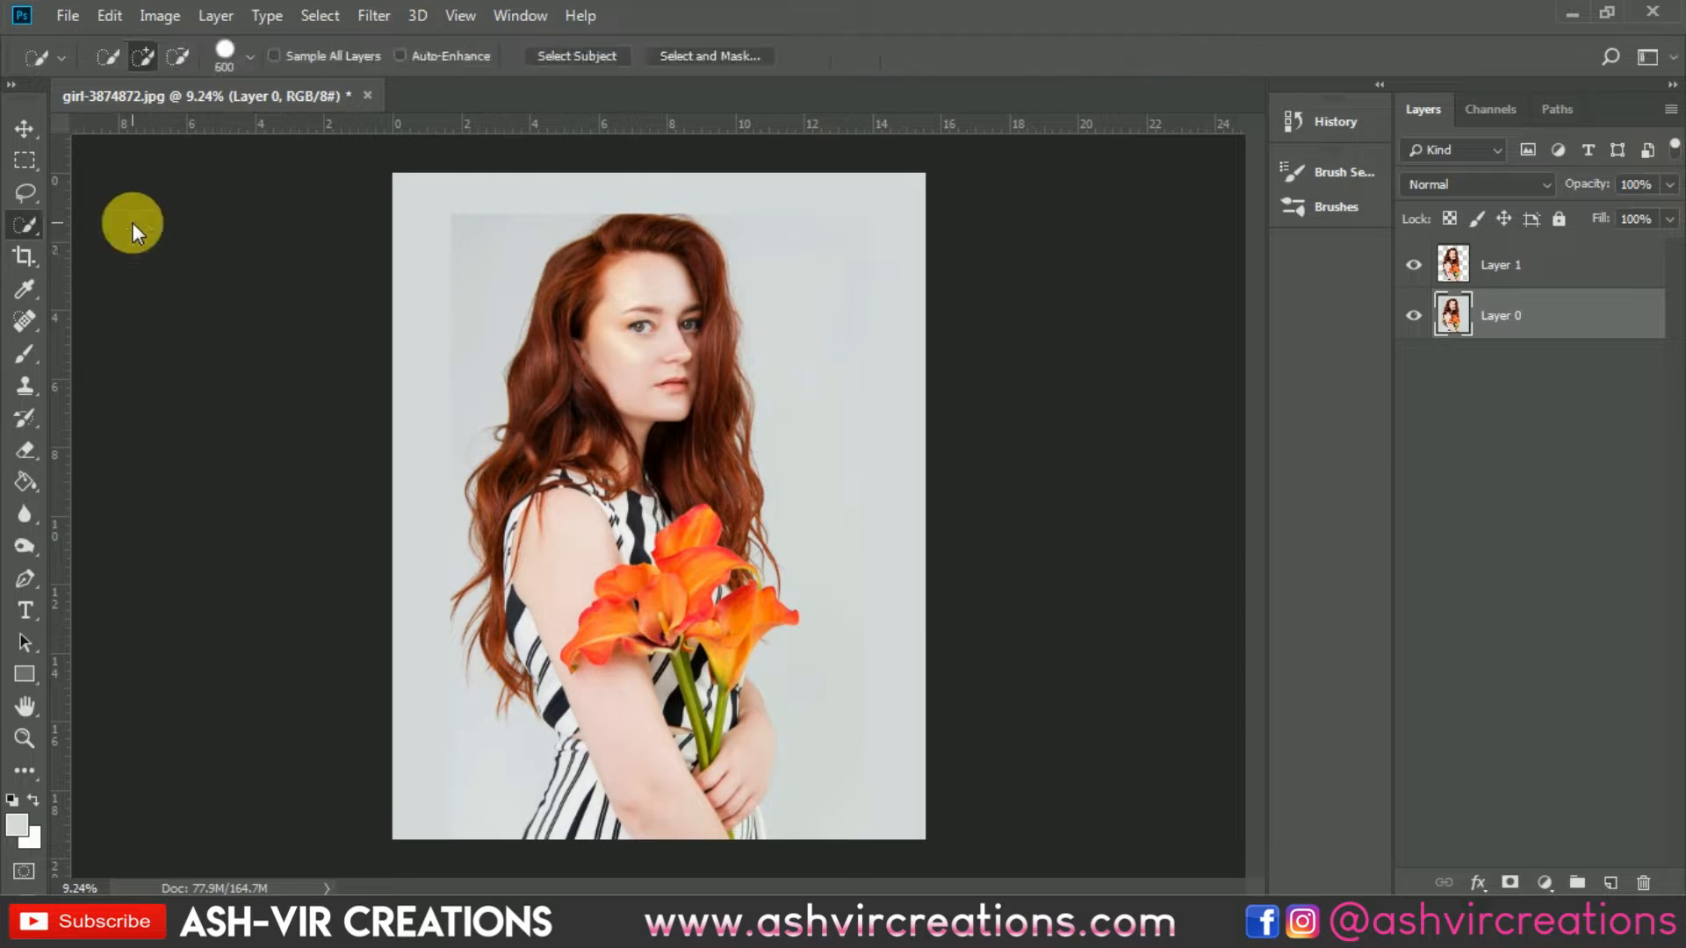
left_click(139, 58)
mouse_move(515, 422)
left_mouse_down()
mouse_move(571, 444)
mouse_move(587, 368)
mouse_move(617, 456)
mouse_move(588, 523)
mouse_move(585, 622)
mouse_move(658, 716)
mouse_move(612, 631)
mouse_move(685, 413)
mouse_move(689, 309)
mouse_move(719, 401)
mouse_move(729, 562)
mouse_move(703, 720)
mouse_move(753, 757)
mouse_move(733, 769)
left_mouse_up()
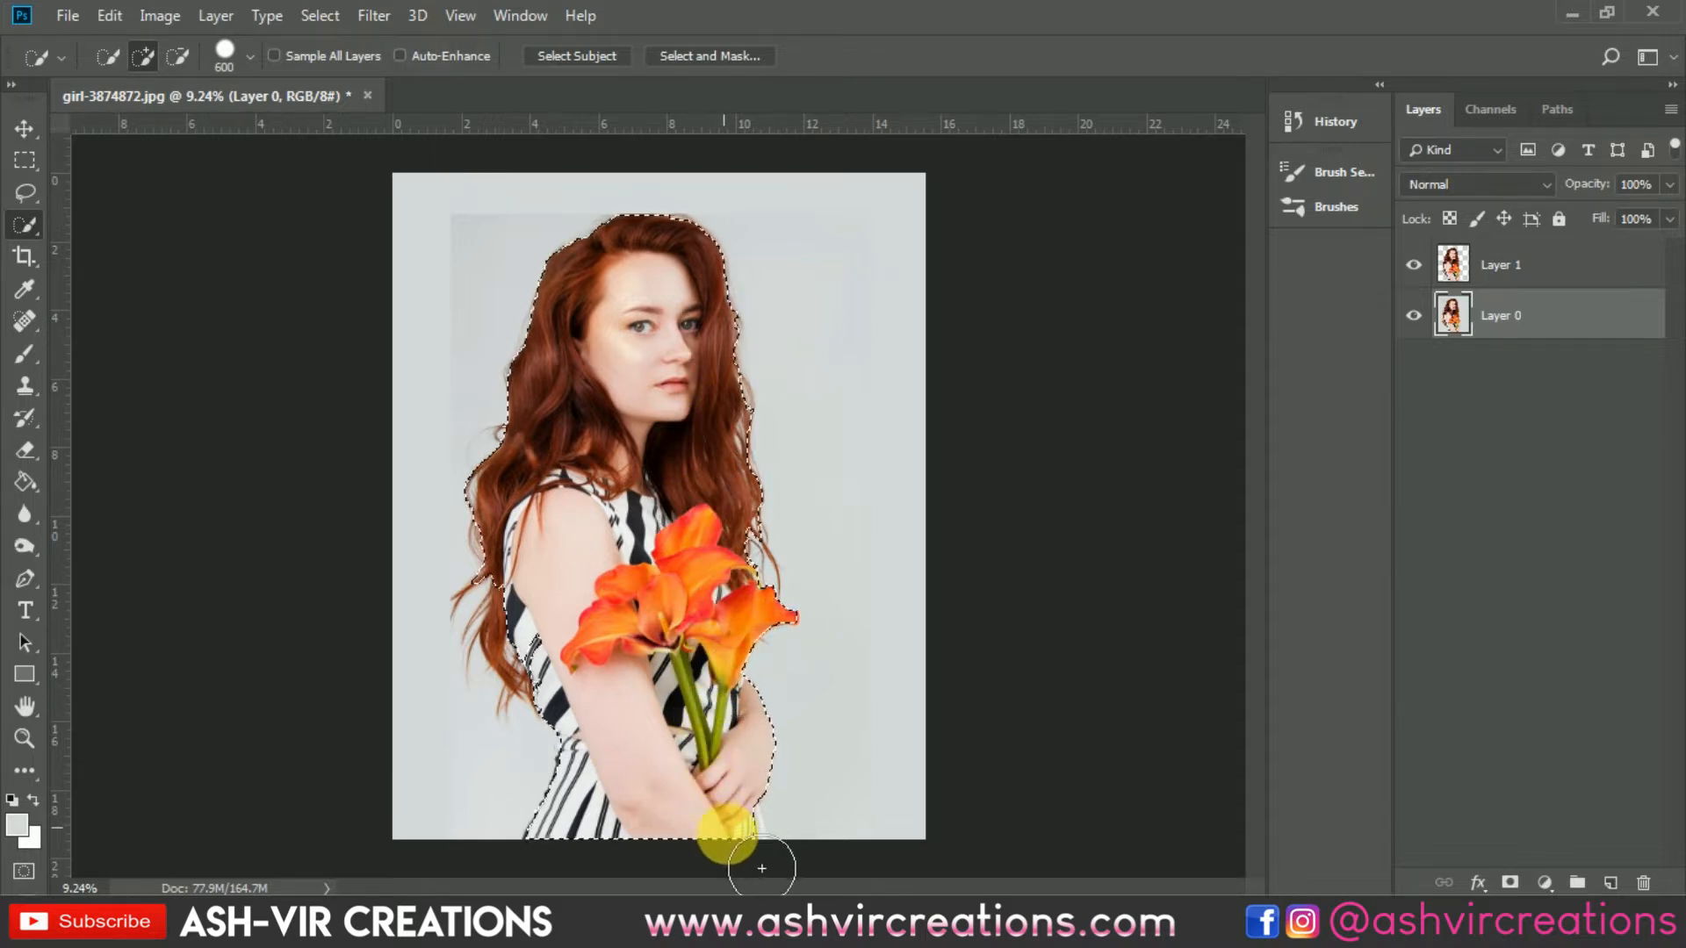
mouse_move(761, 868)
left_mouse_down()
mouse_move(698, 690)
mouse_move(706, 619)
left_mouse_up()
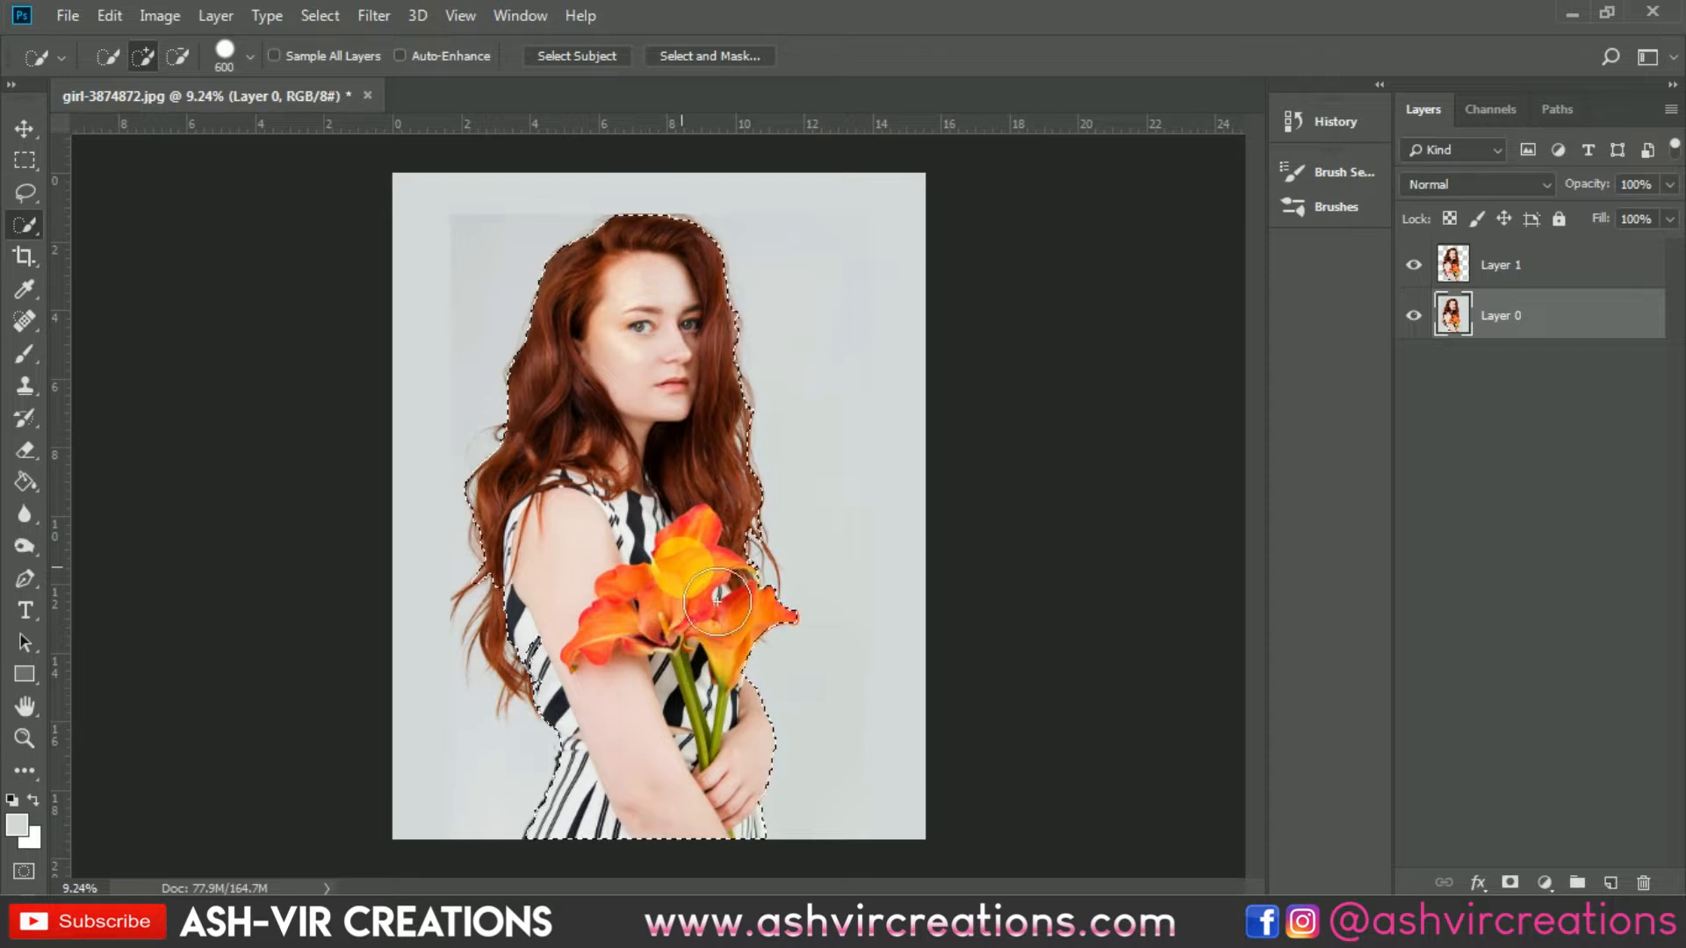
left_click_drag(717, 600, 668, 401)
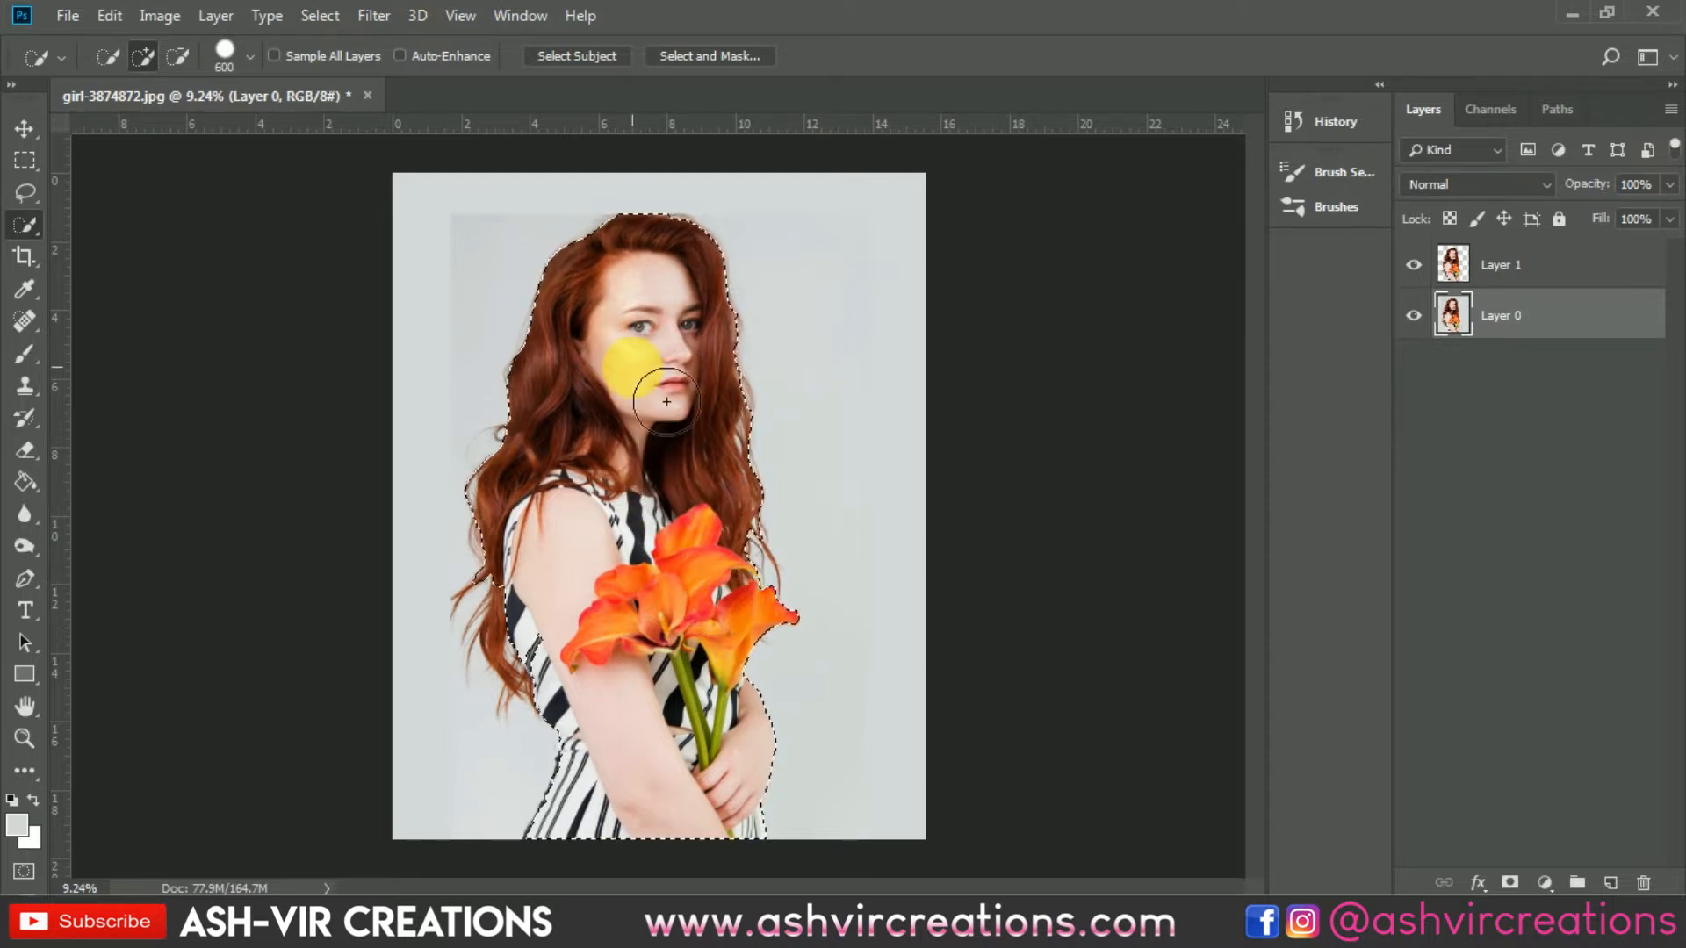
Step: Open Select and Mask for the selection and refine the hair edges on both sides with the Refine Edge brush
right_click(632, 367)
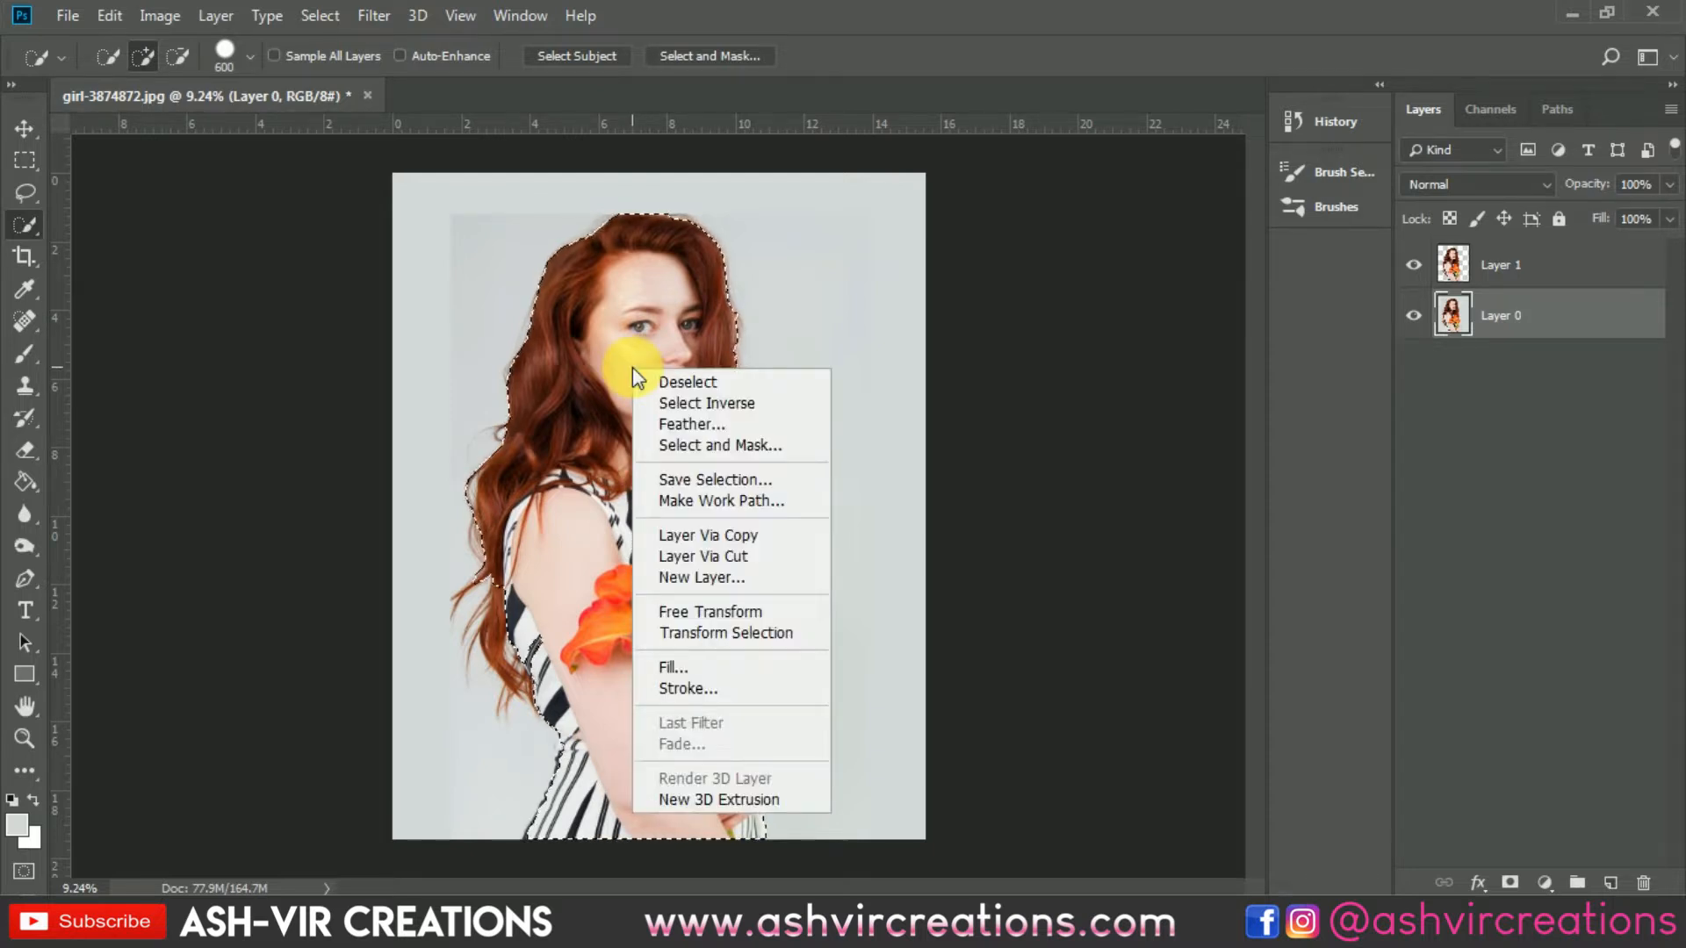
left_click(723, 445)
scroll(511, 492, "up", 7)
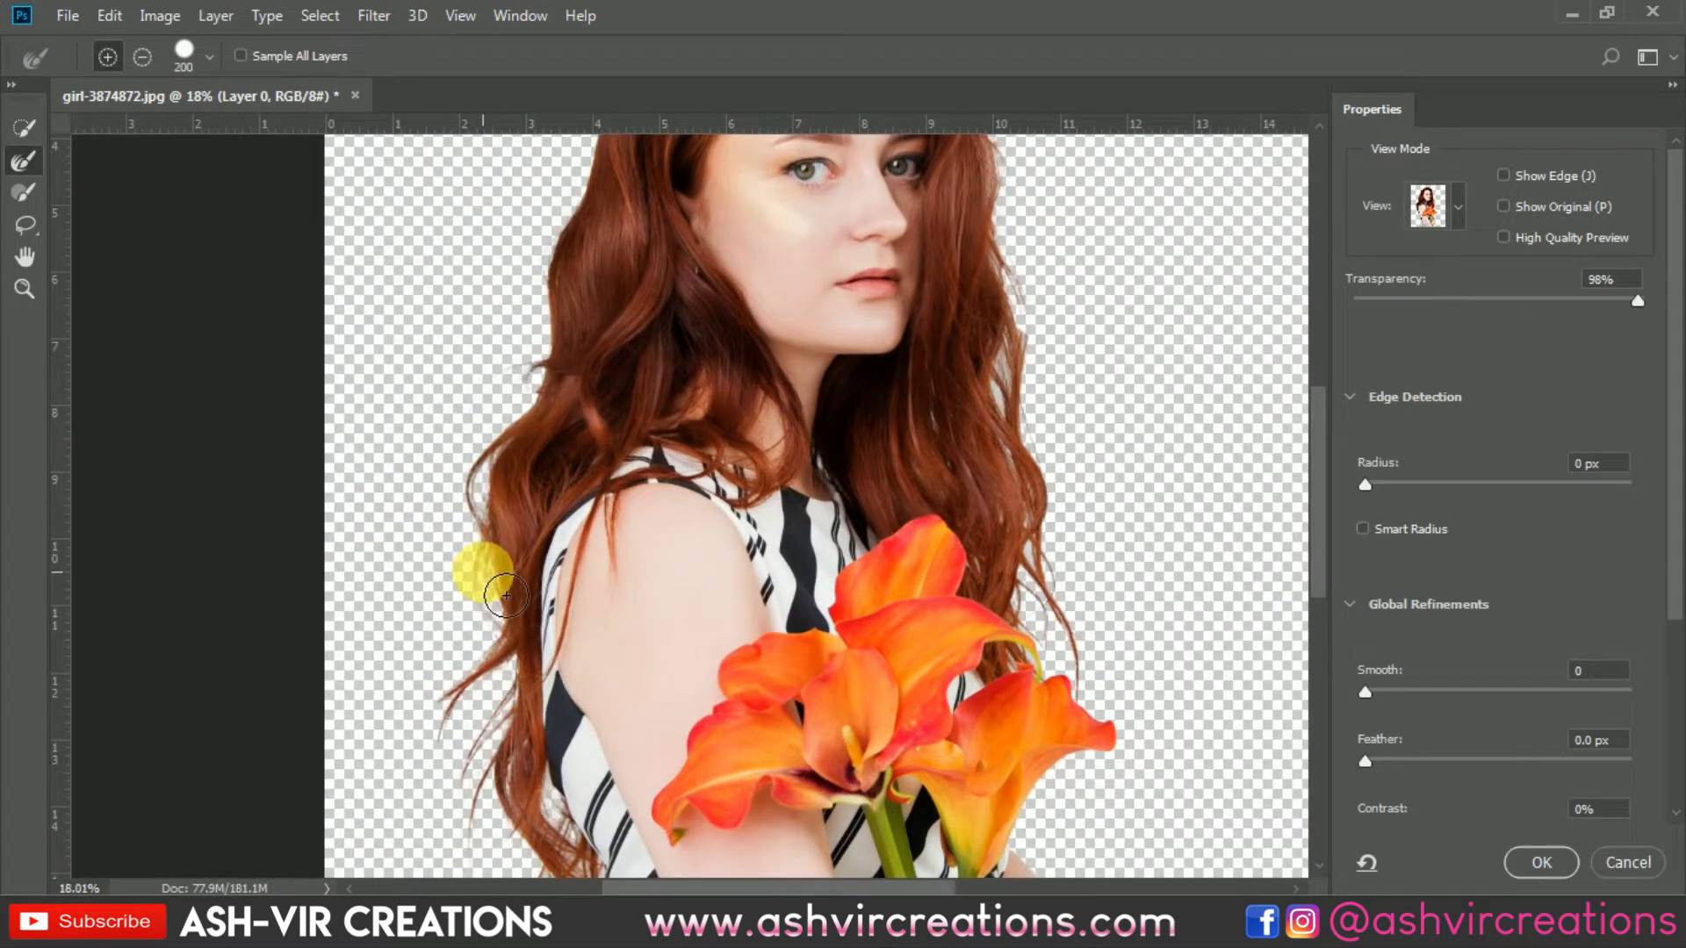
left_click_drag(516, 630, 471, 715)
mouse_move(487, 781)
left_mouse_down()
mouse_move(528, 744)
mouse_move(490, 841)
mouse_move(533, 852)
mouse_move(564, 890)
mouse_move(179, 227)
left_mouse_up()
left_click(24, 160)
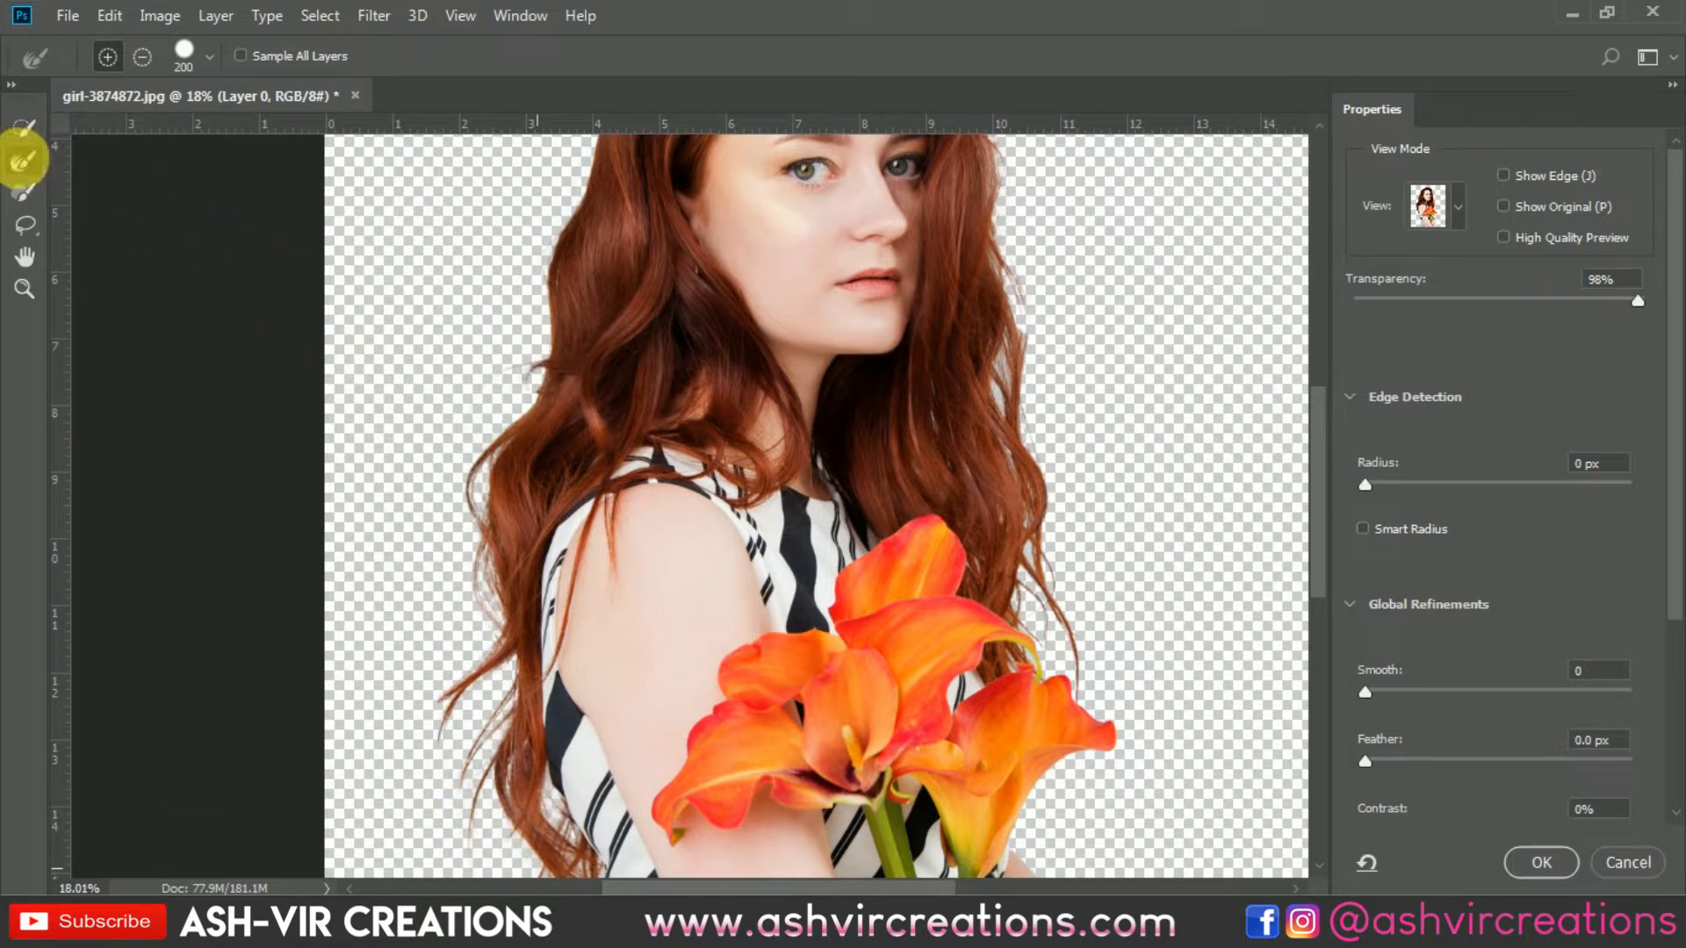
mouse_move(971, 290)
left_mouse_down()
mouse_move(1046, 295)
mouse_move(1030, 272)
mouse_move(1052, 359)
mouse_move(1027, 424)
mouse_move(1071, 538)
mouse_move(1078, 653)
left_mouse_up()
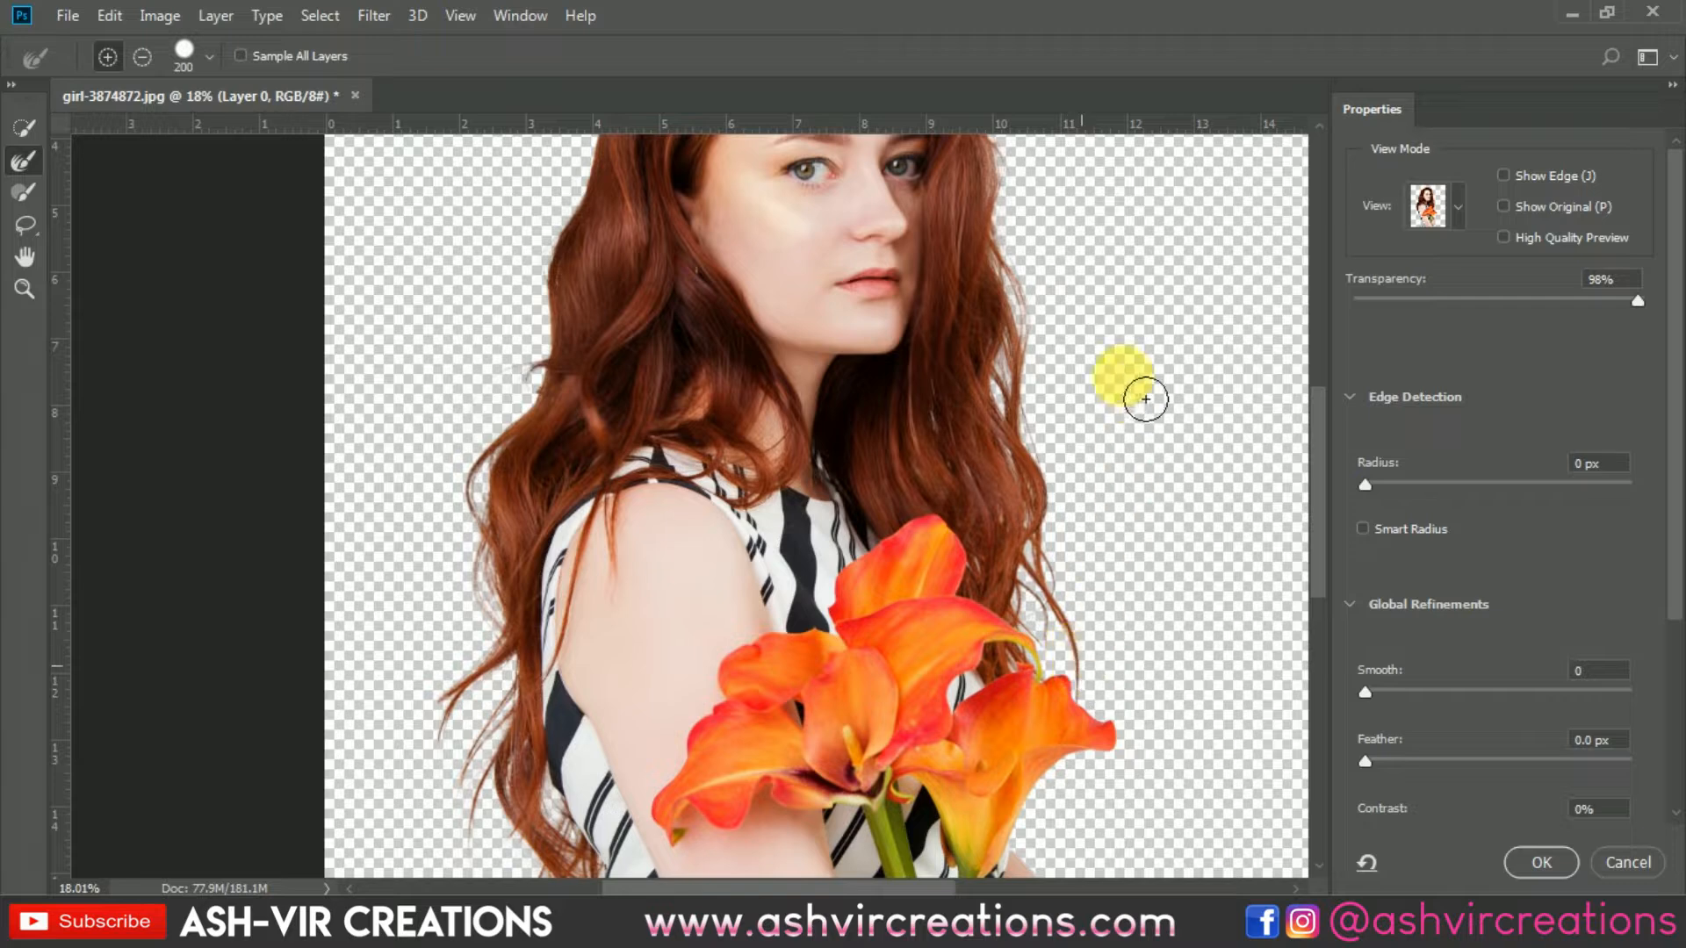
mouse_move(1077, 329)
left_mouse_down()
mouse_move(1048, 590)
mouse_move(987, 297)
mouse_move(910, 227)
mouse_move(757, 215)
mouse_move(609, 327)
mouse_move(531, 522)
mouse_move(539, 621)
mouse_move(492, 709)
mouse_move(546, 583)
left_mouse_up()
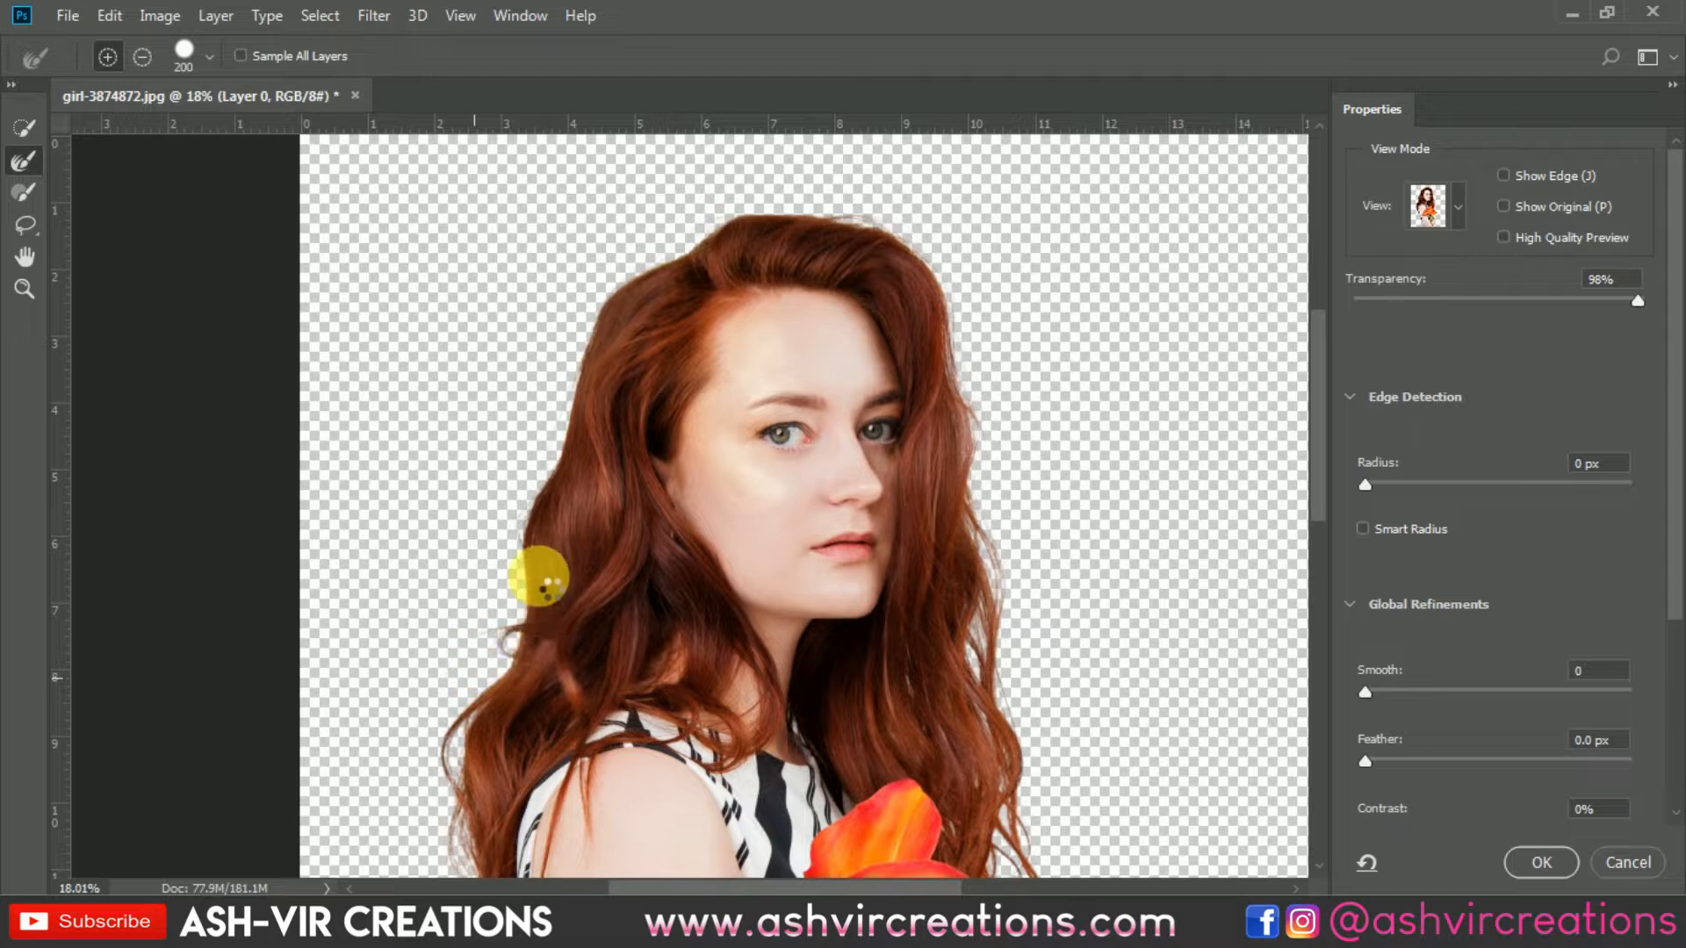
Step: Apply the Select and Mask refinement to the selection
scroll(536, 576, "down", 2)
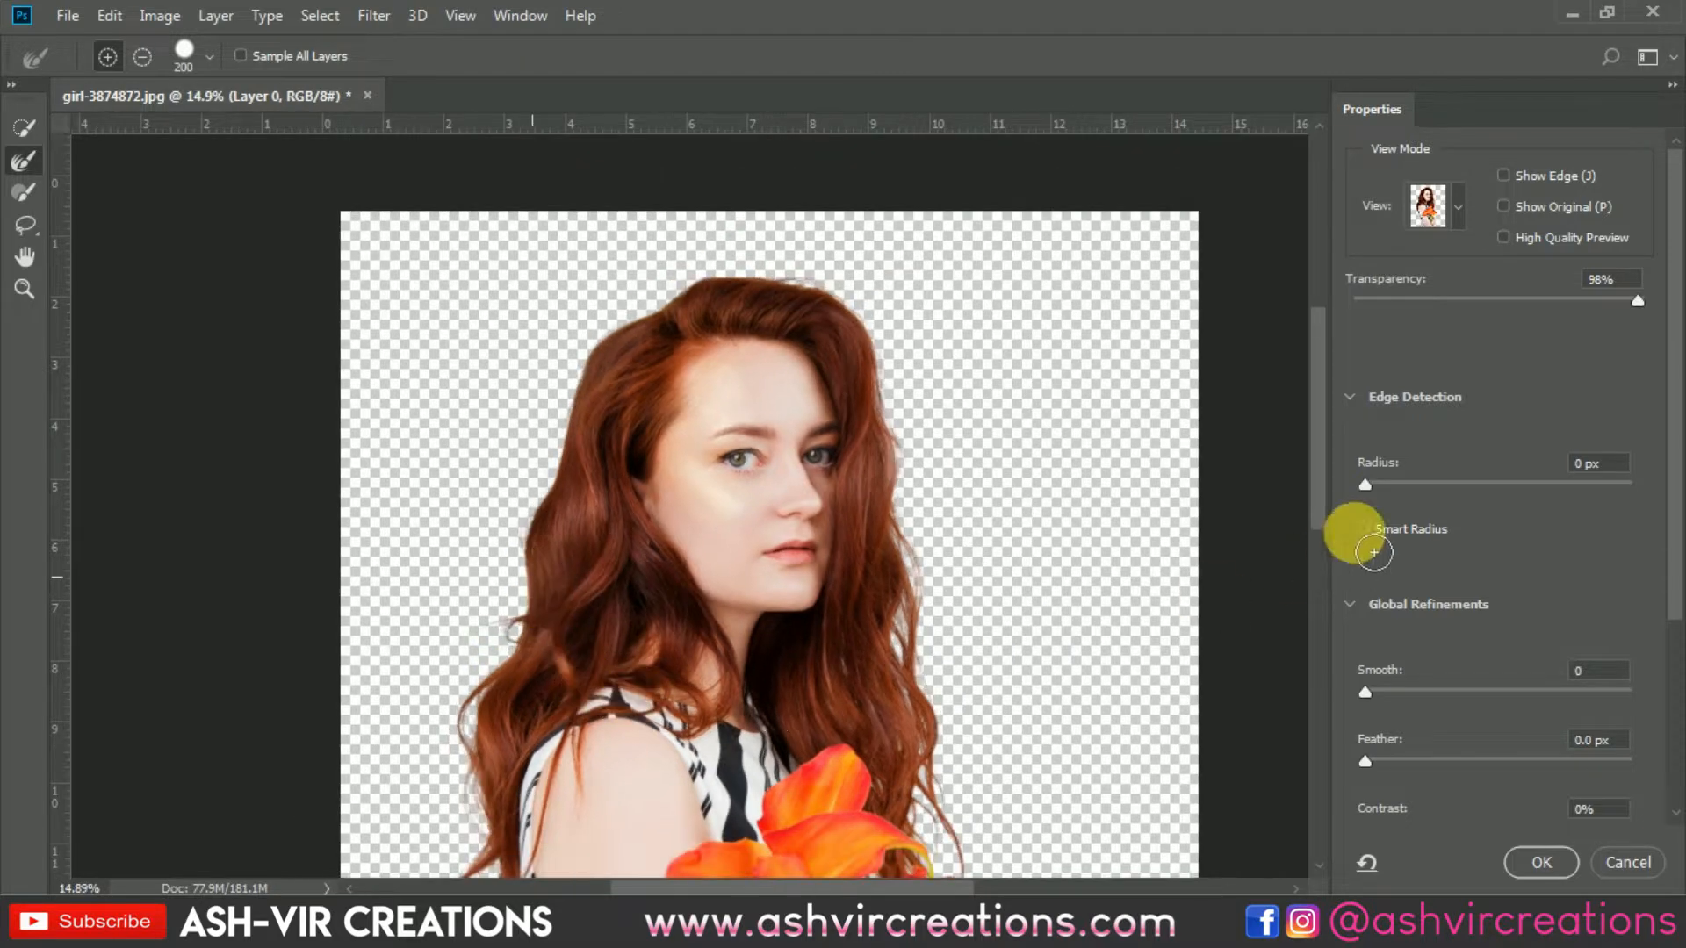
scroll(843, 602, "down", 2)
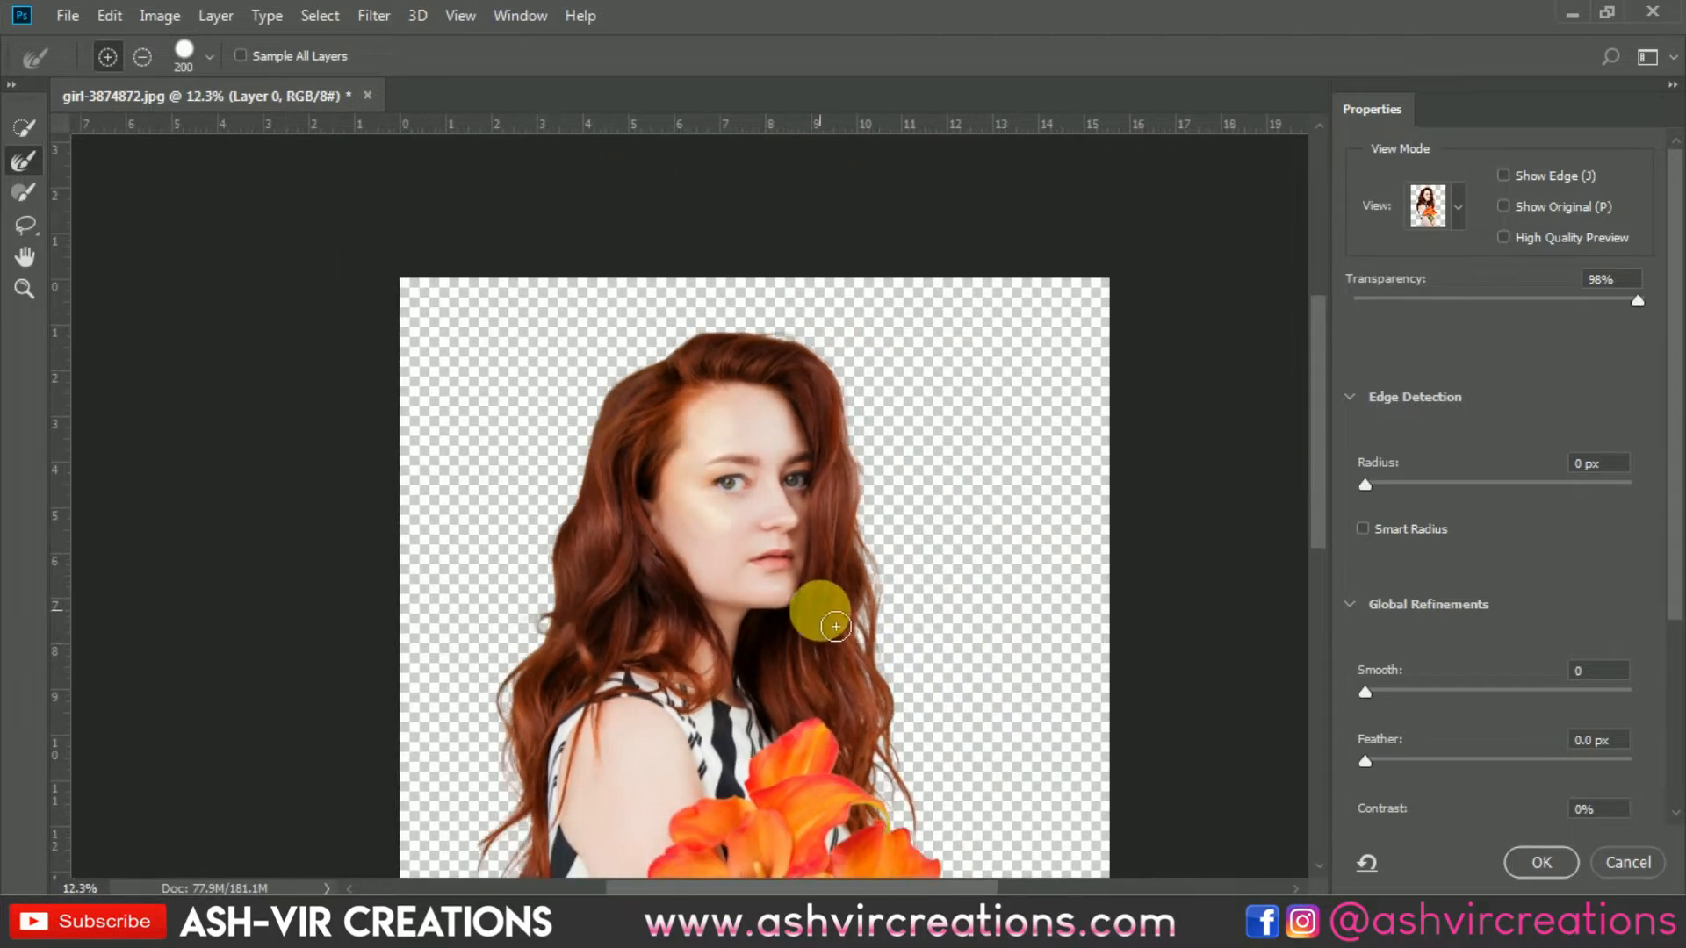
scroll(583, 772, "down", 5)
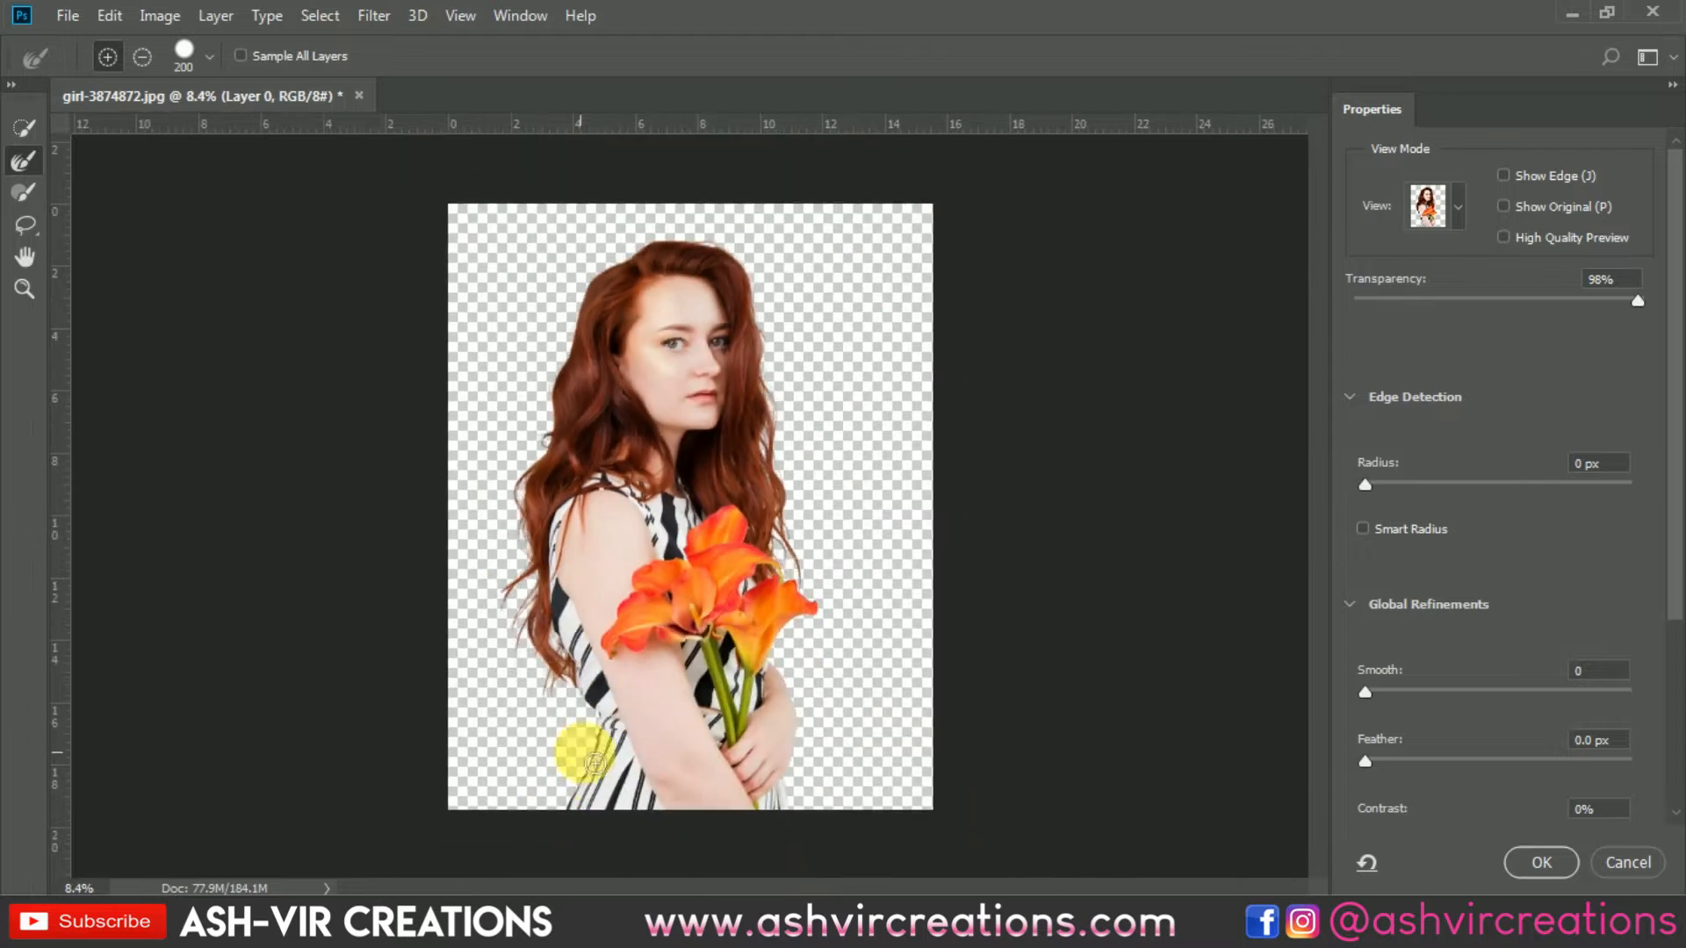
scroll(529, 602, "up", 5)
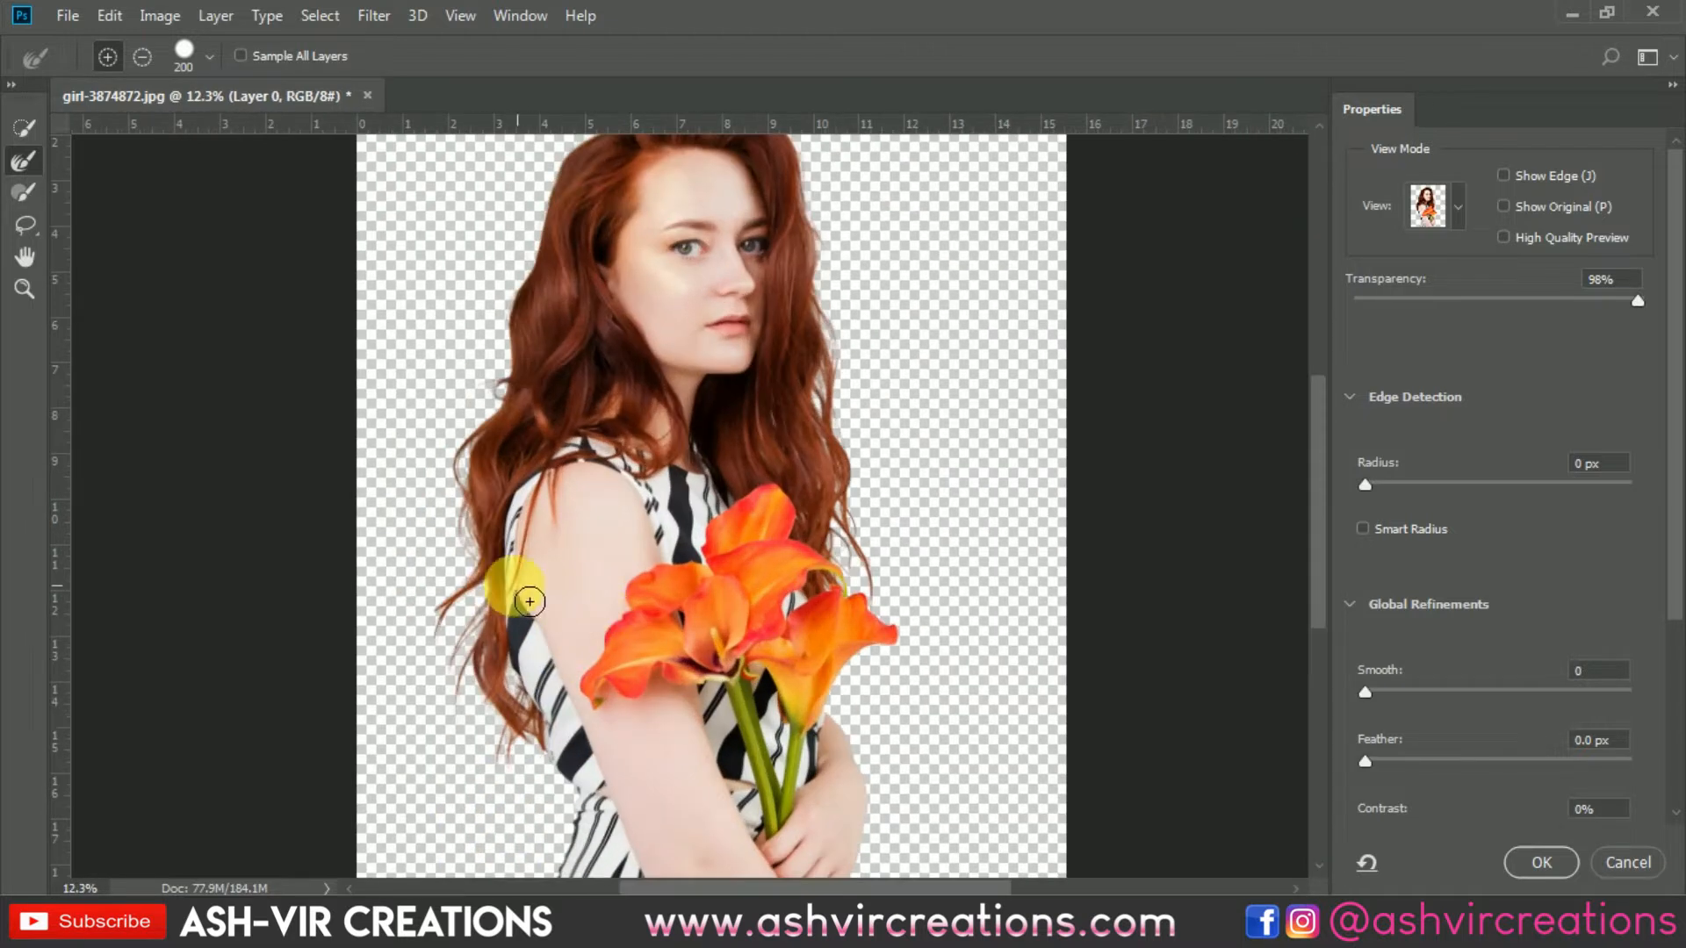
left_click(1563, 862)
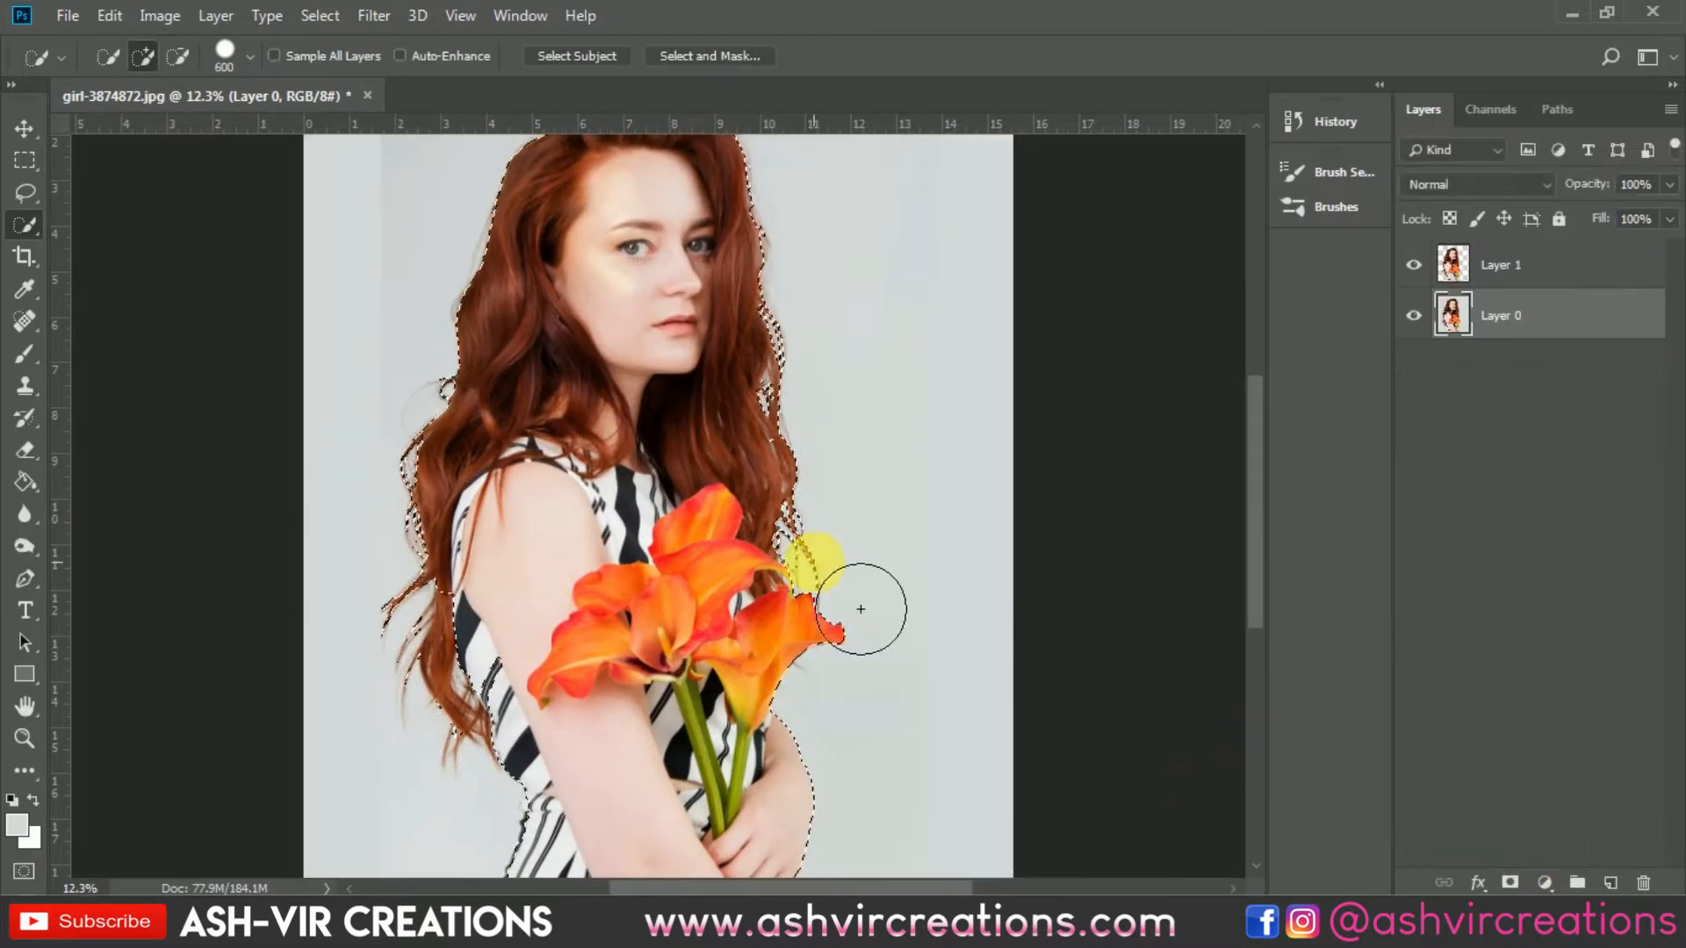
Step: Copy the selection to a new layer with Layer Via Copy and hide Layer 0
right_click(723, 530)
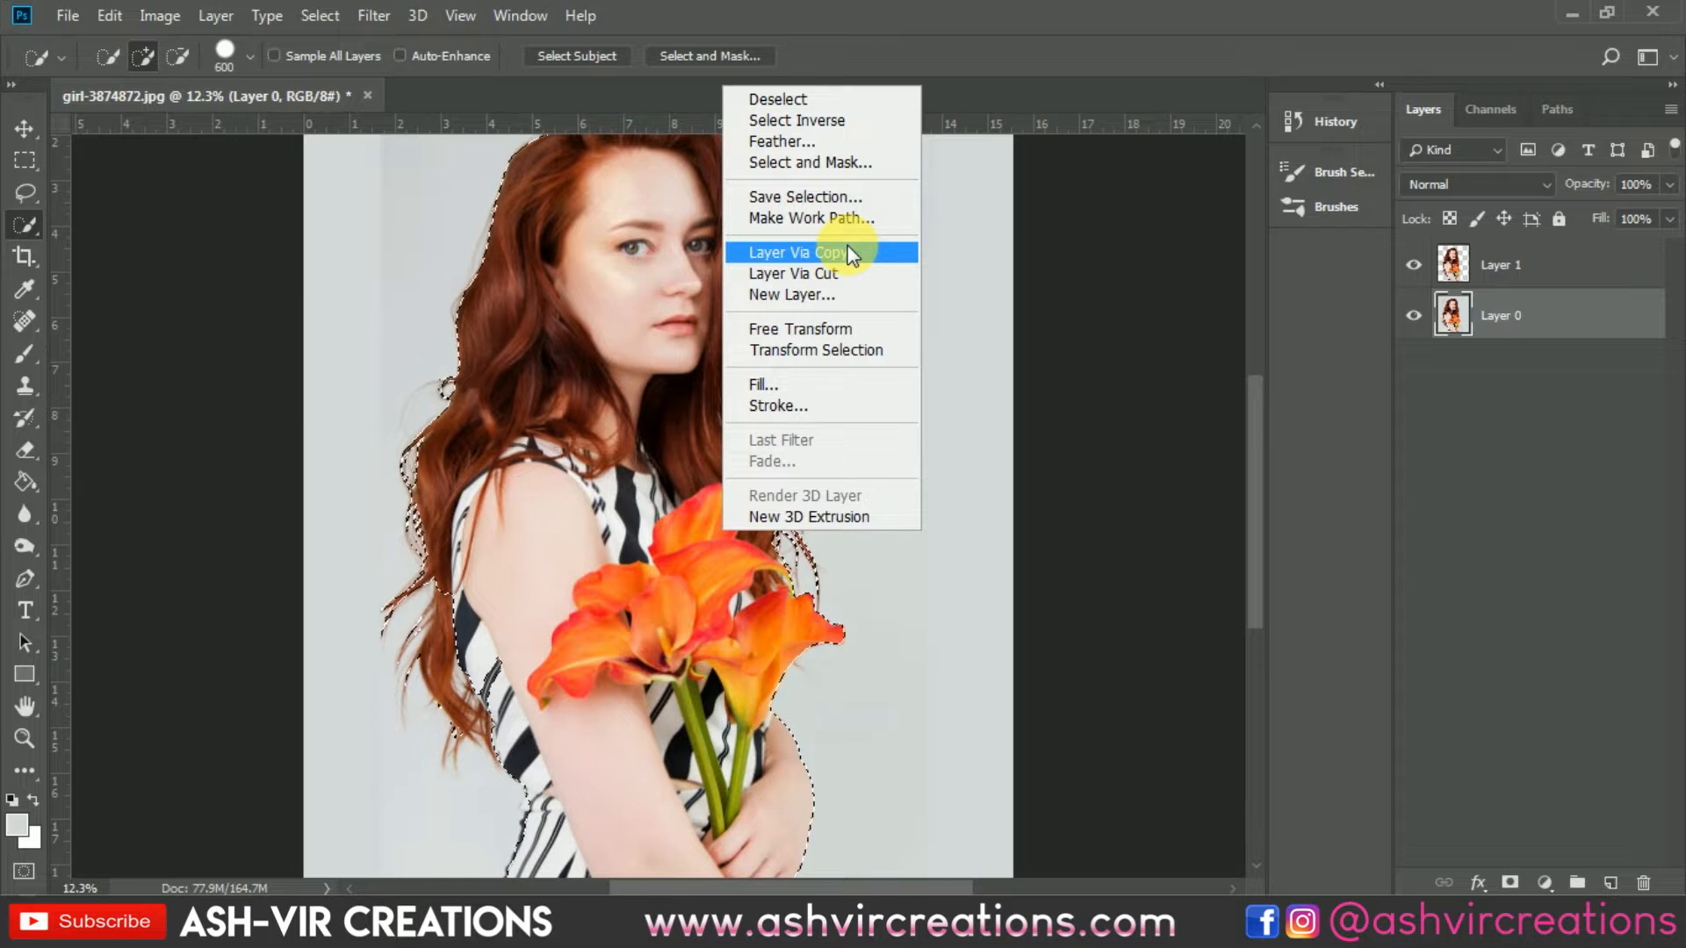
left_click(848, 251)
left_click(1414, 366)
key("Delete")
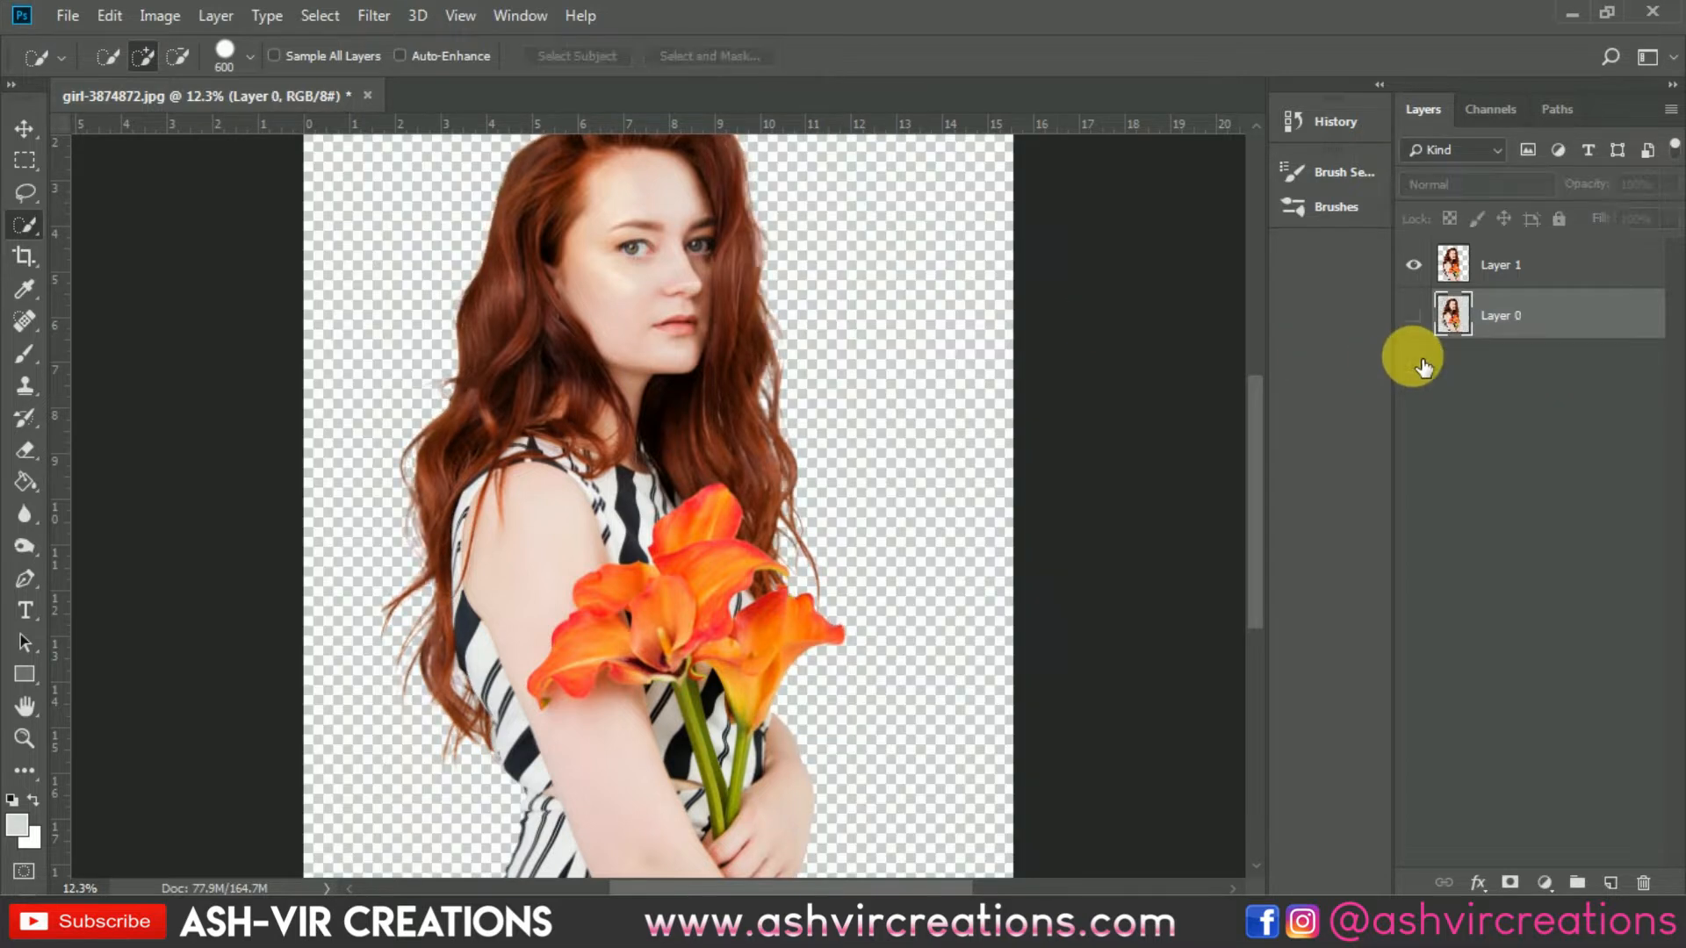
Step: Add a new empty layer beneath Layer 1
key("v")
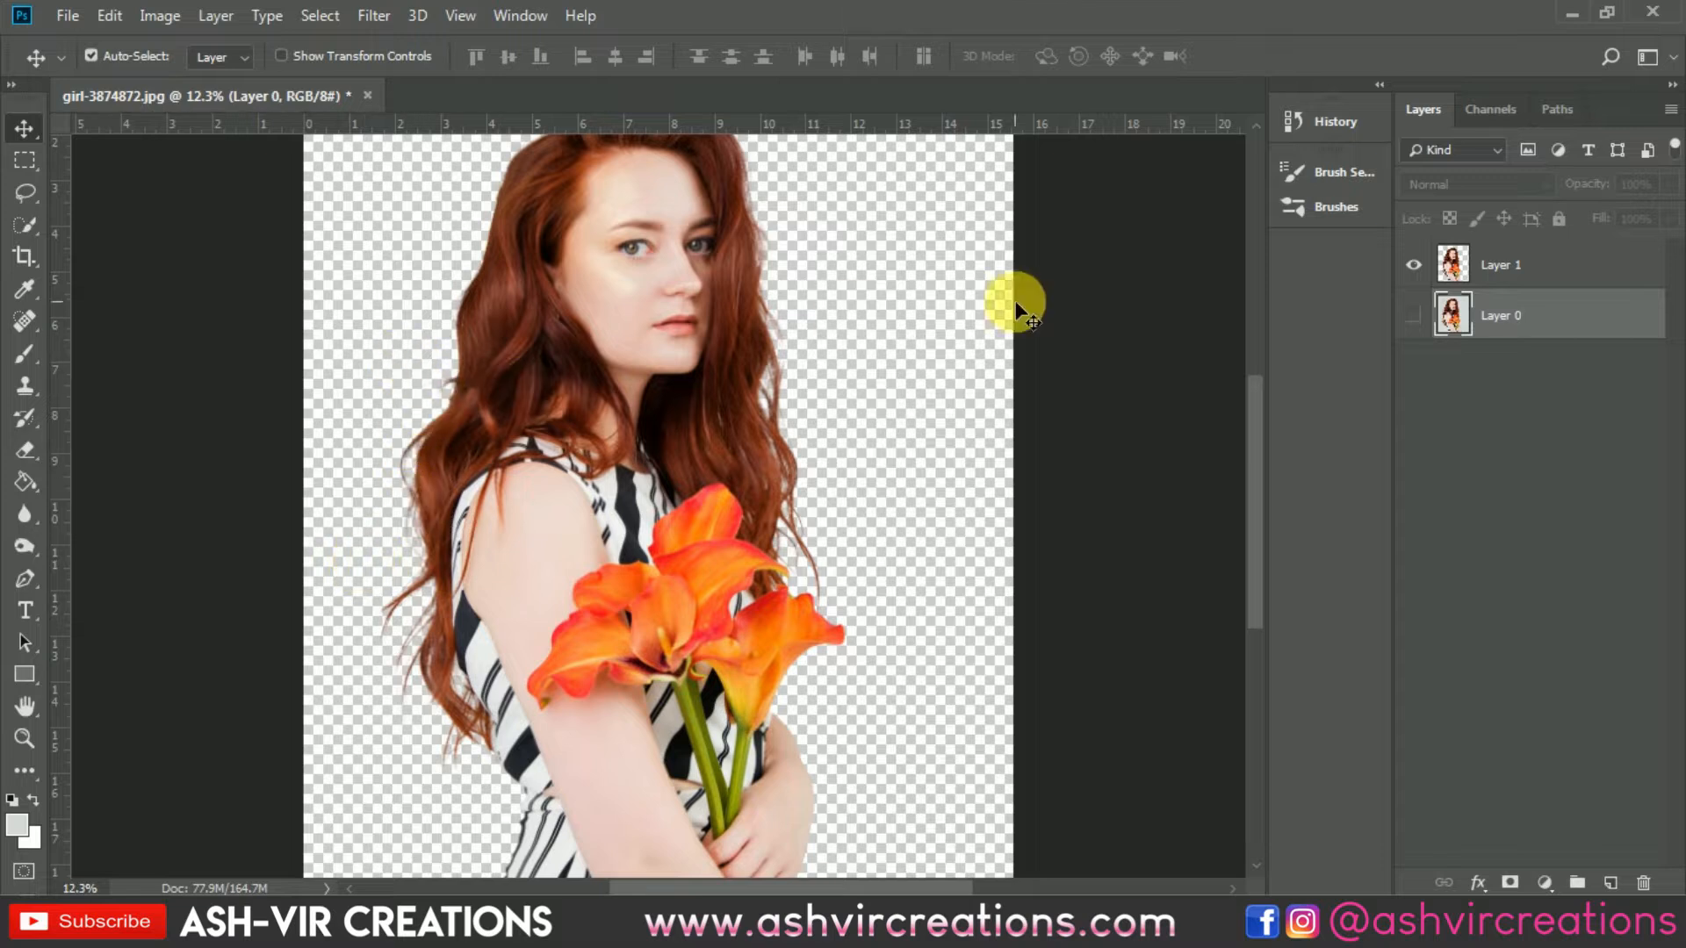
left_click(1614, 881)
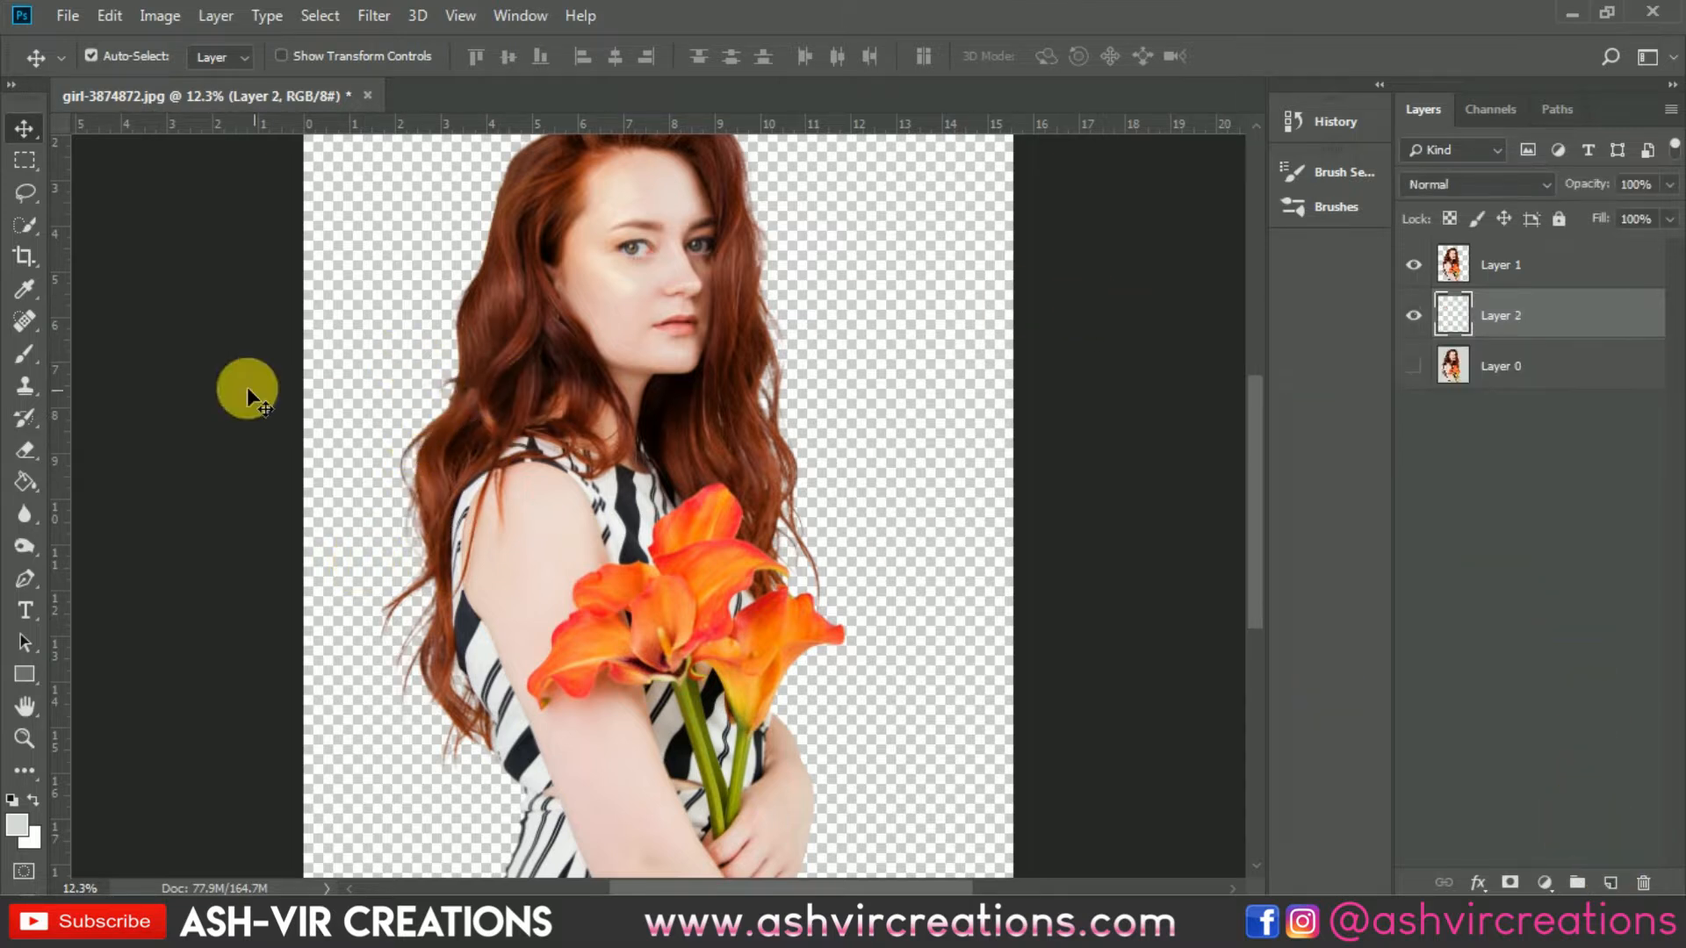
left_click(26, 482)
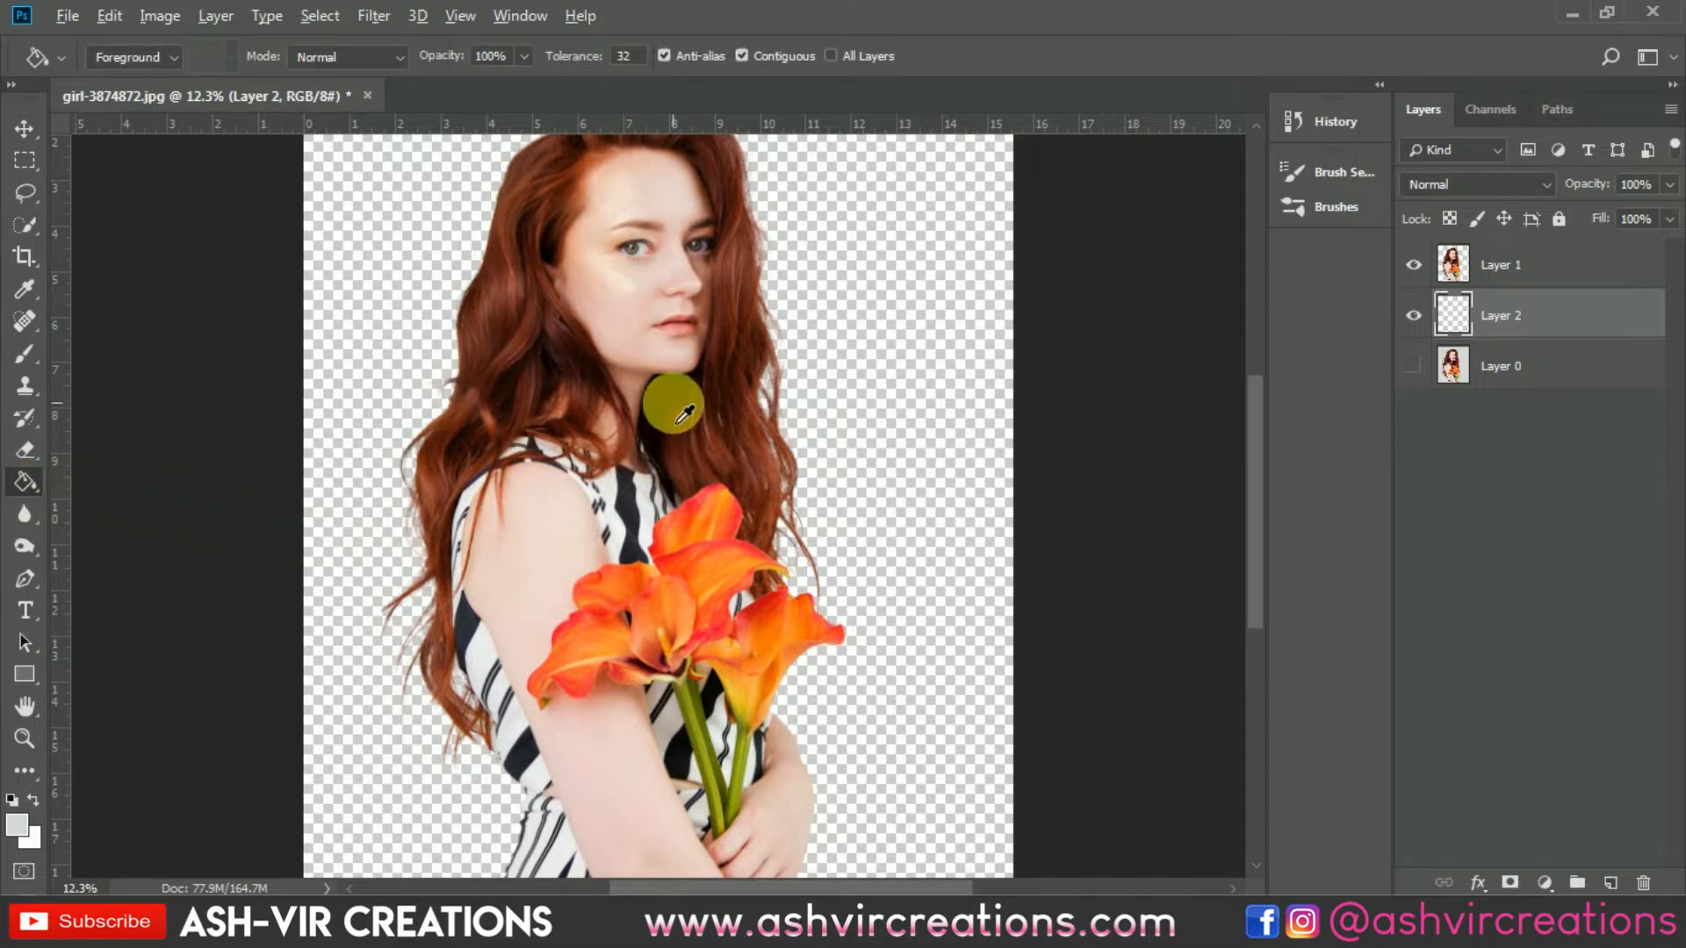
left_click(543, 412)
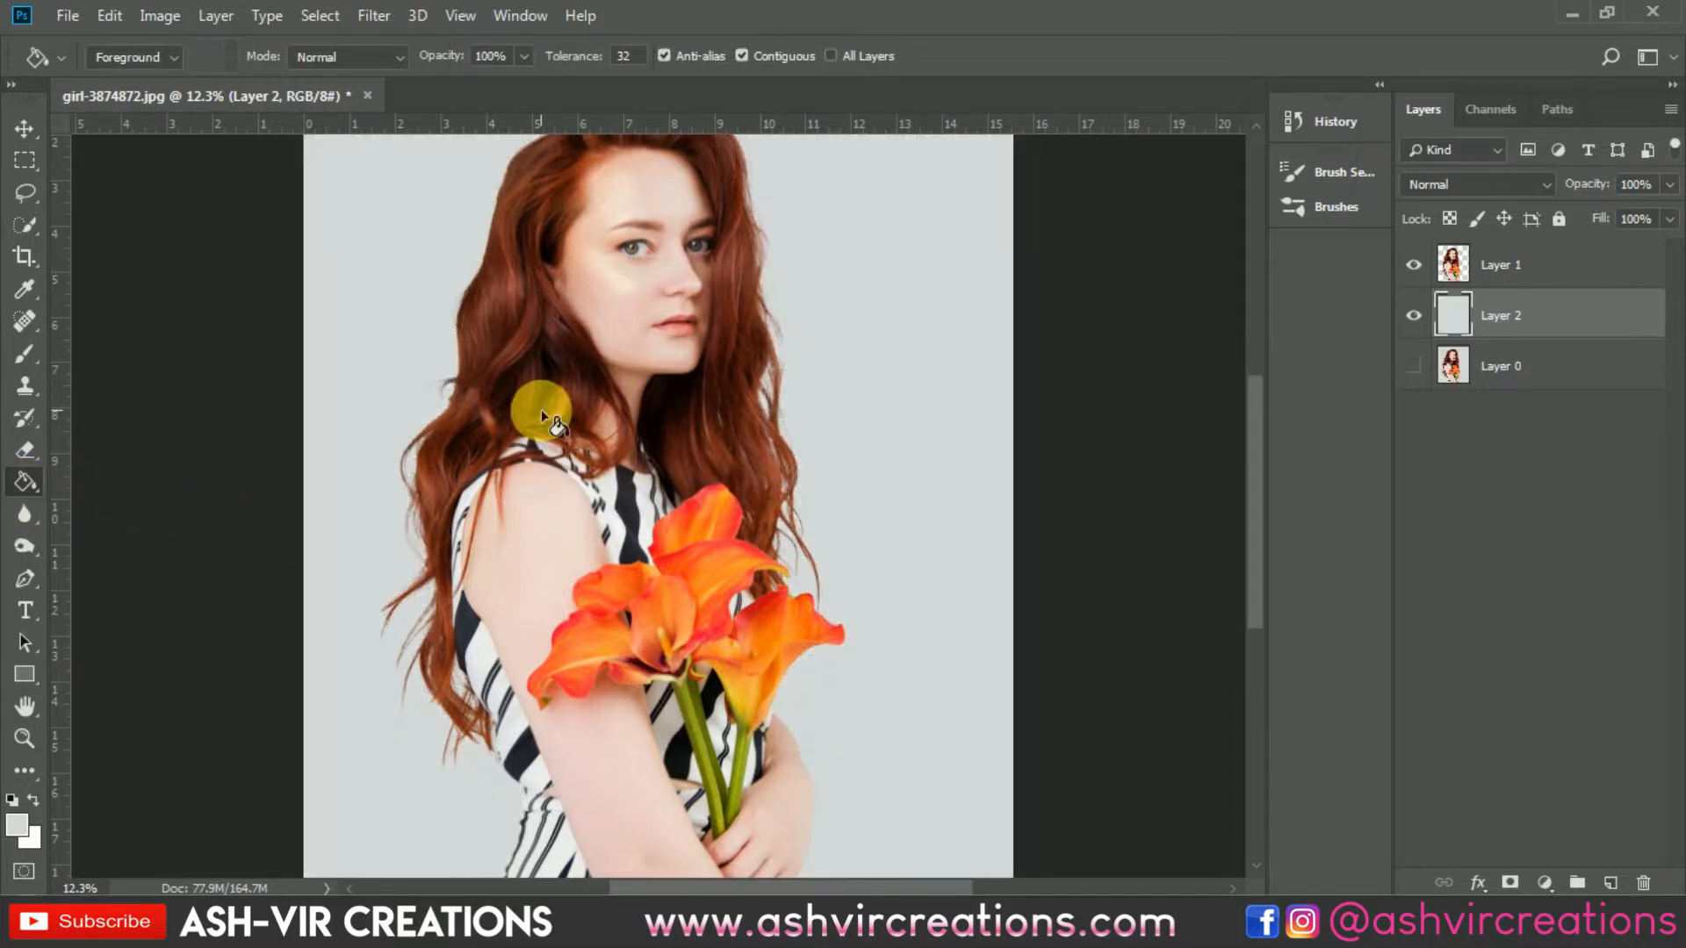
key("ctrl+z")
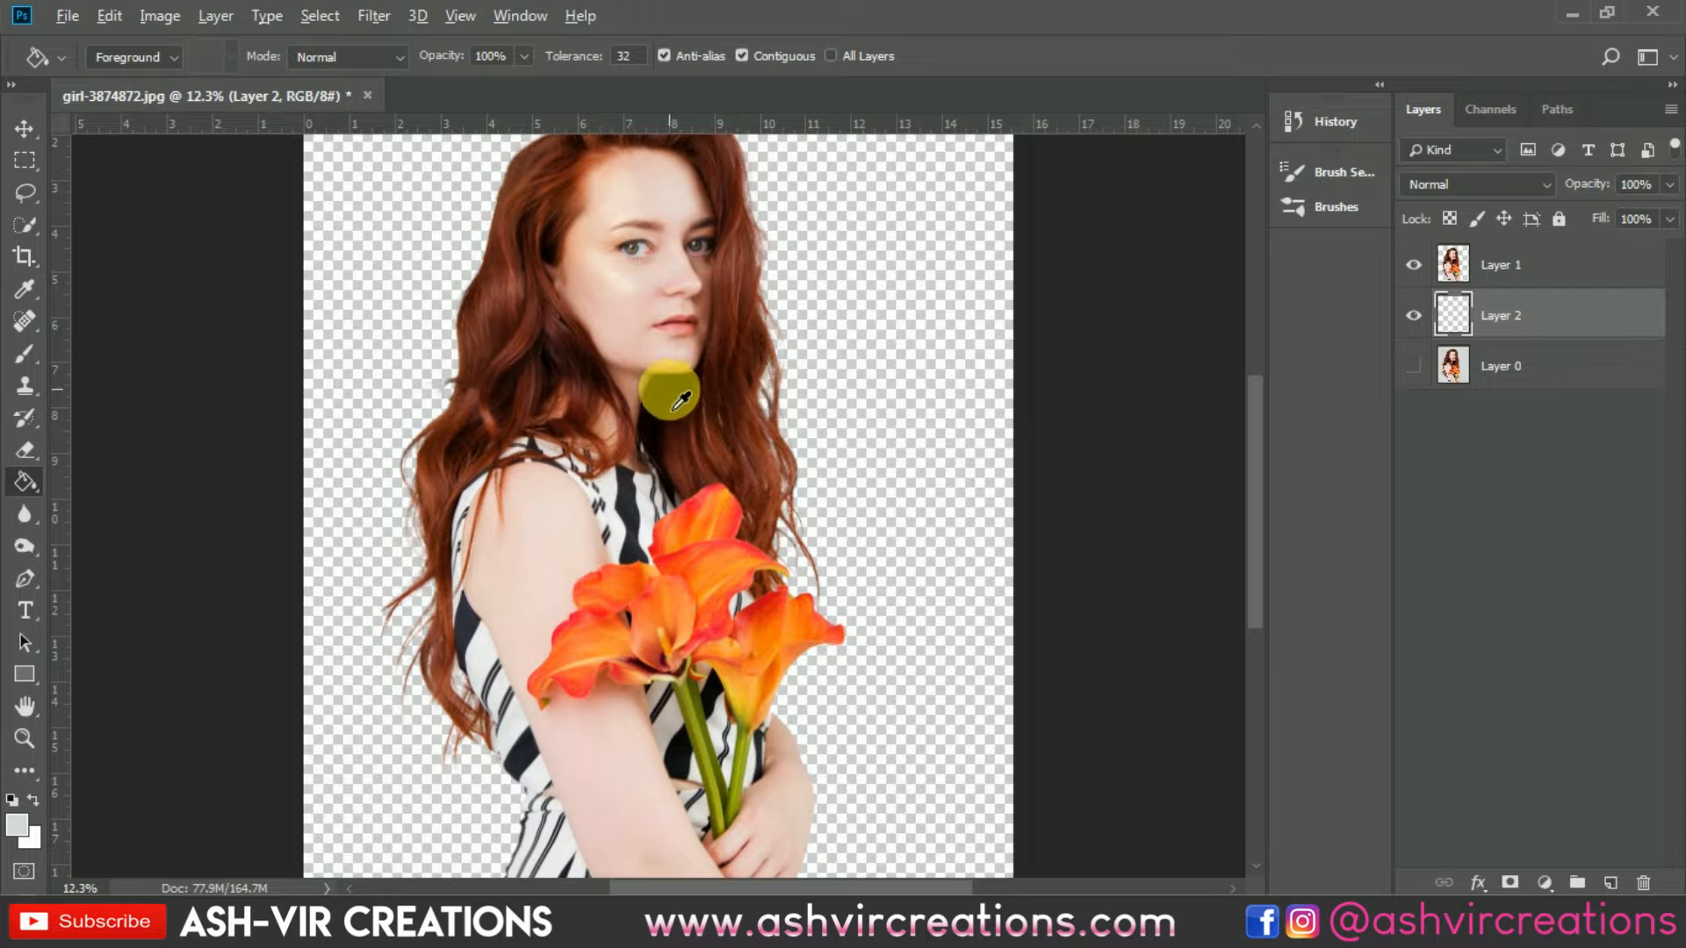
Step: Set the foreground colour to black (000000) and fill the new layer with it using the Paint Bucket
left_click(650, 415, "alt")
left_click(653, 405, "alt")
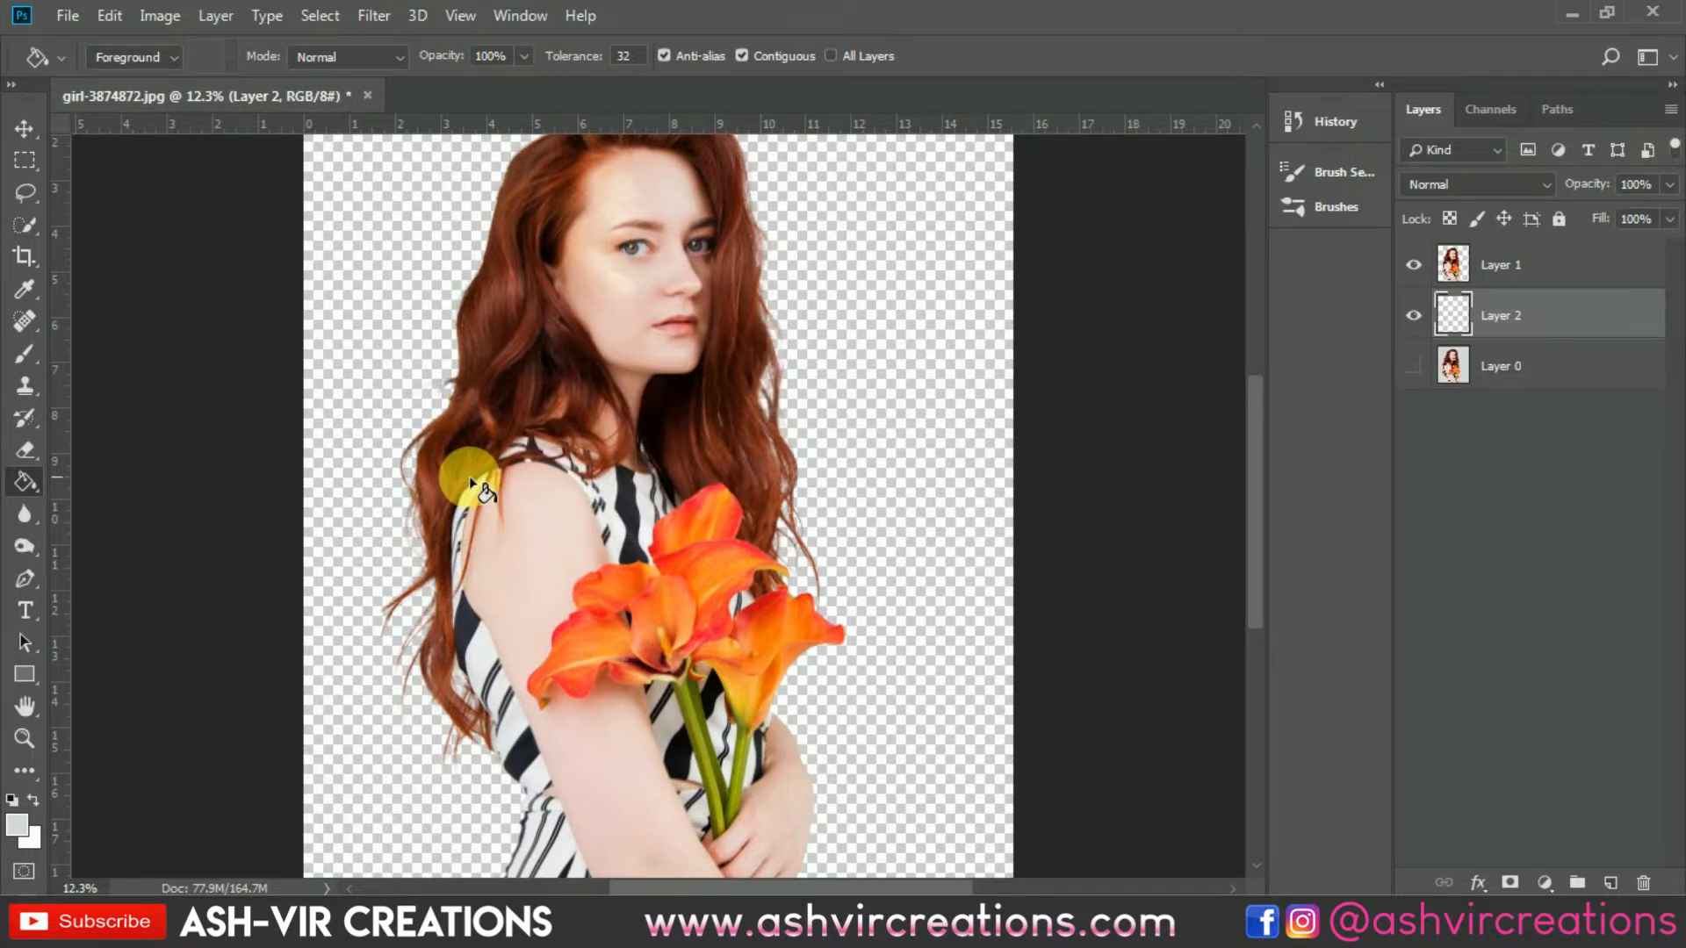
left_click(16, 826)
left_click_drag(1085, 737, 1023, 780)
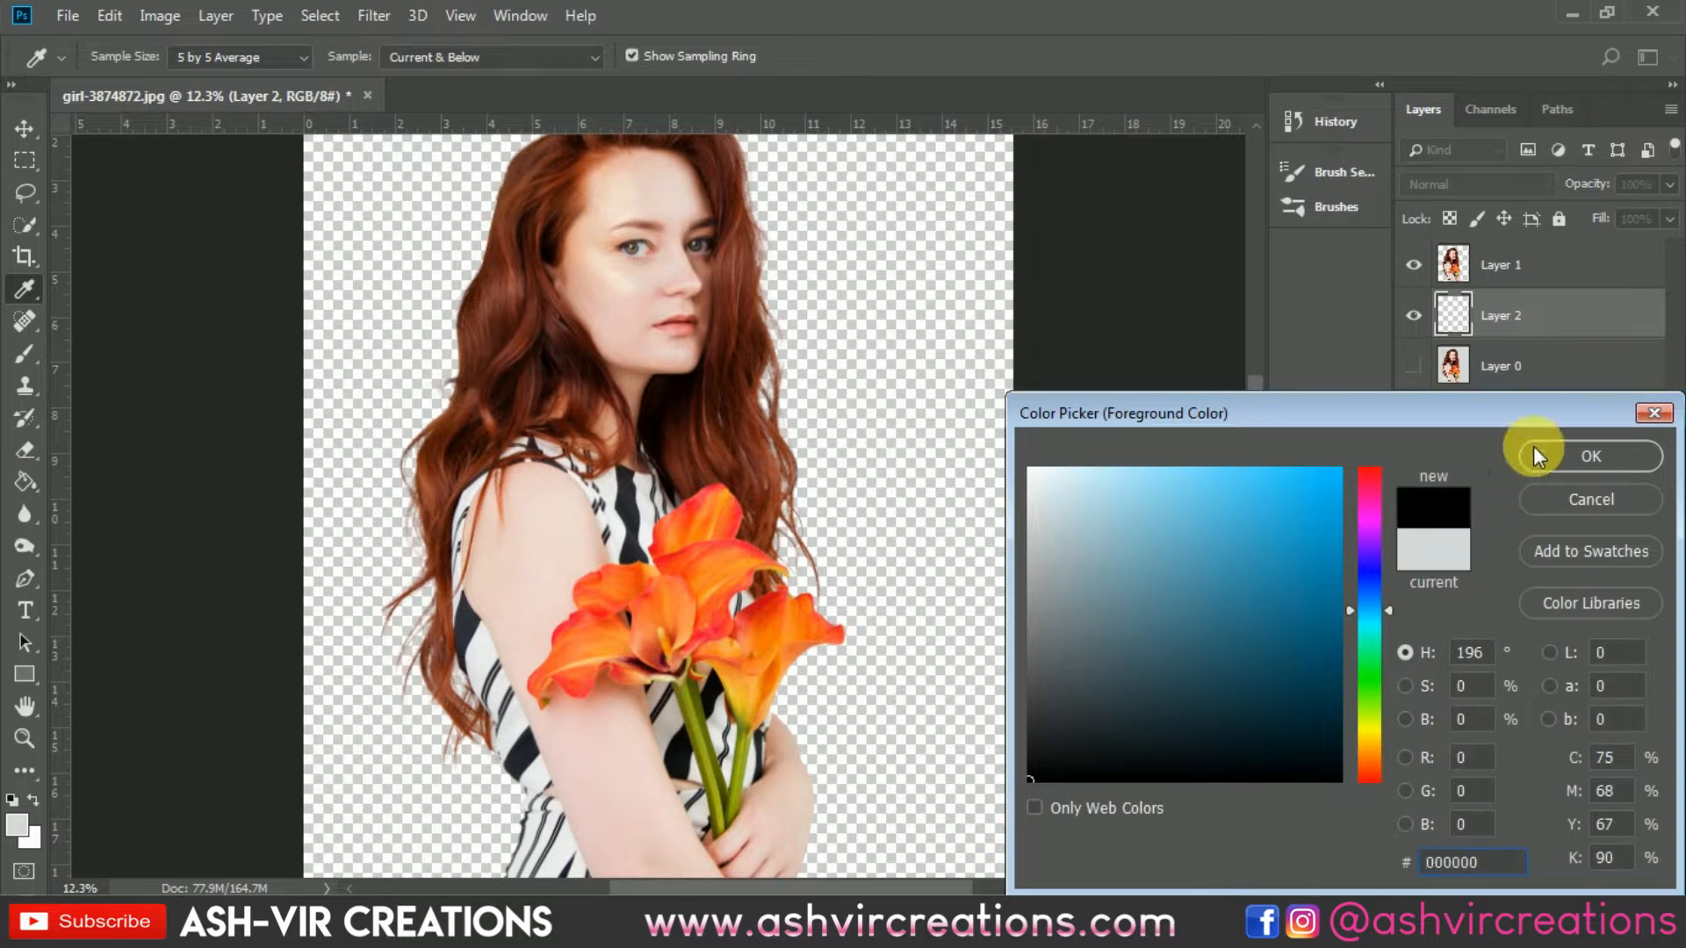
left_click(1560, 446)
left_click(780, 511)
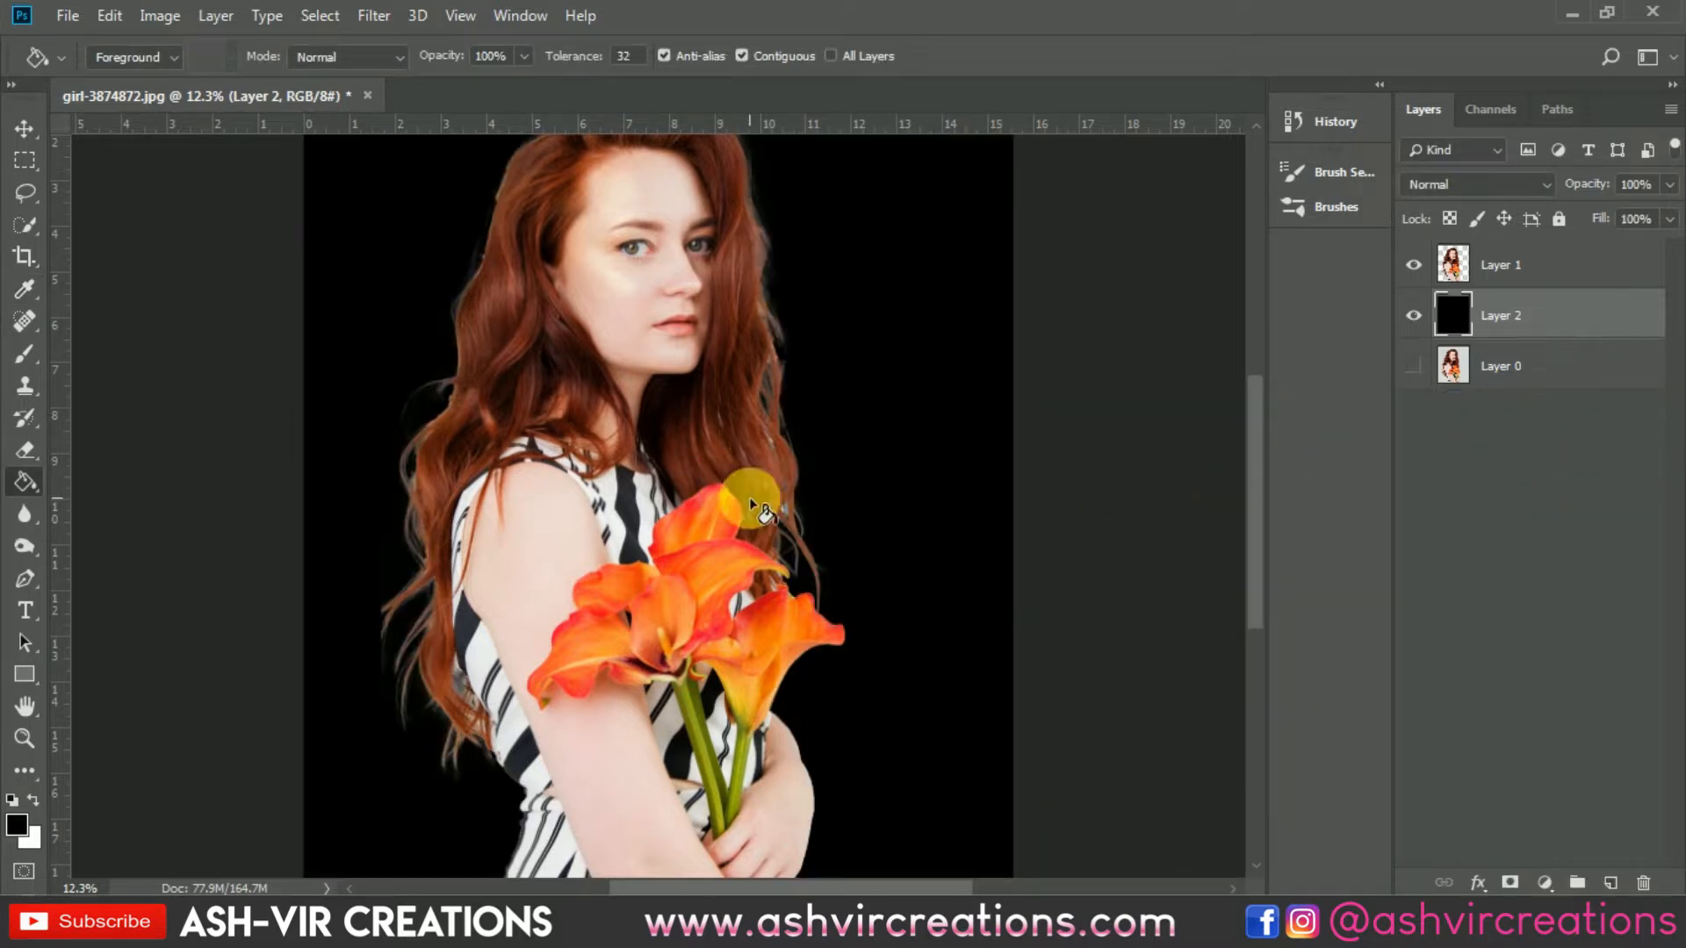
Step: Add a new layer above Layer 1 and make it a clipping mask to Layer 1
key("b")
key("ctrl+0")
scroll(479, 463, "up", 6)
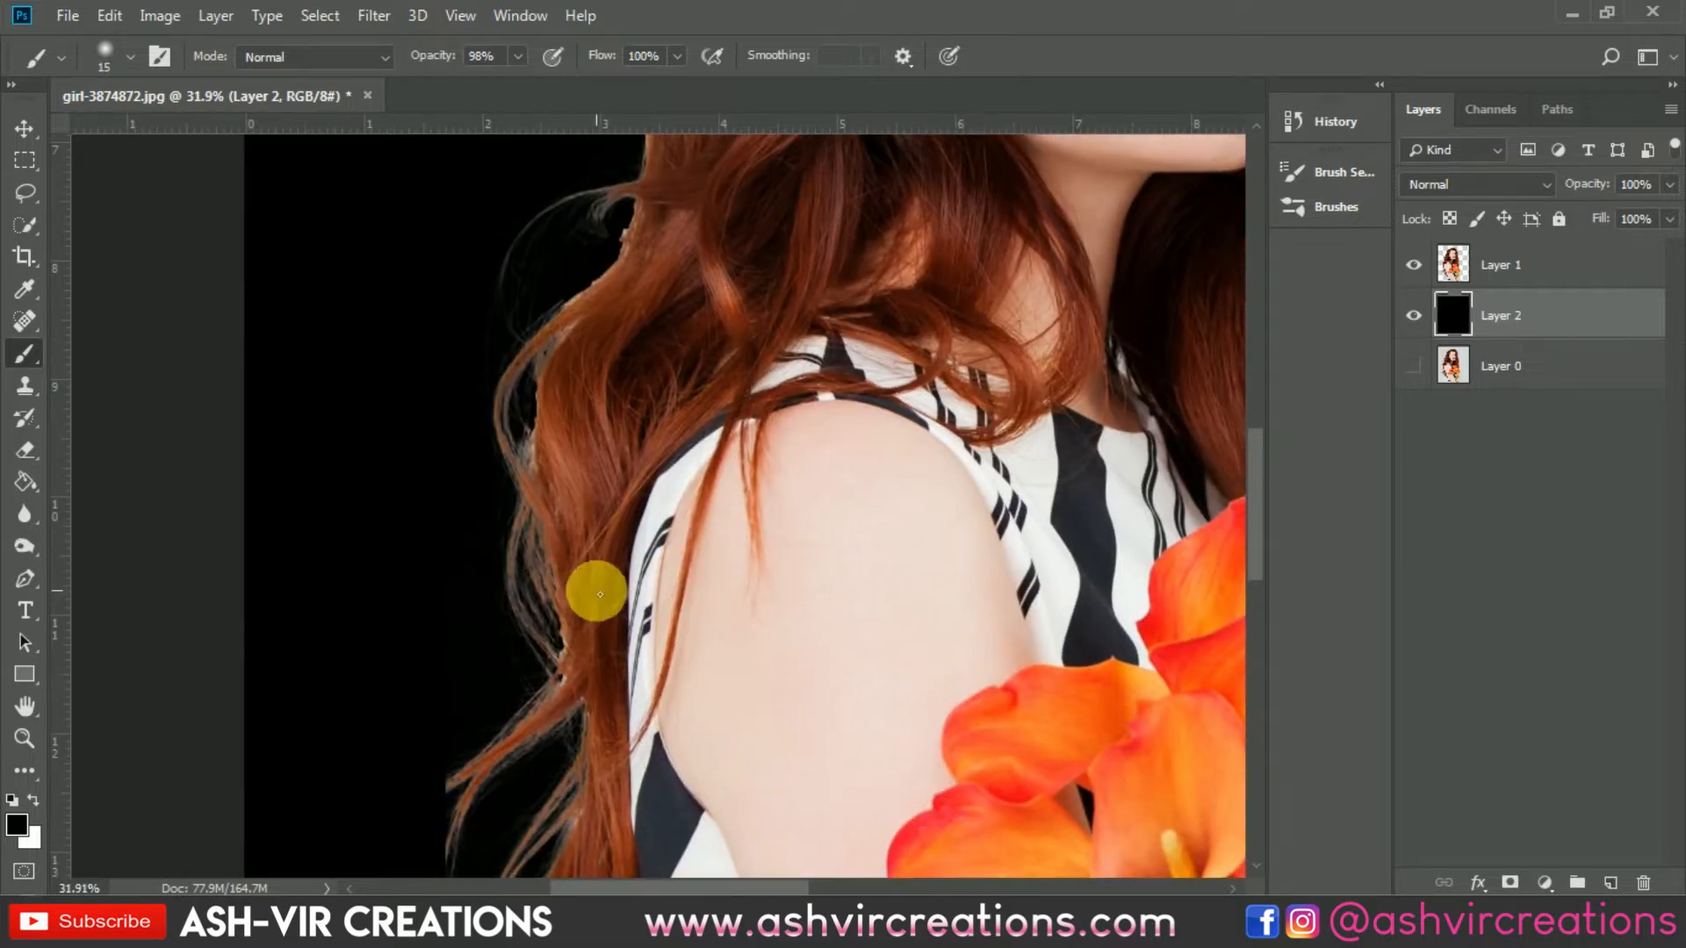
left_click_drag(575, 752, 583, 526)
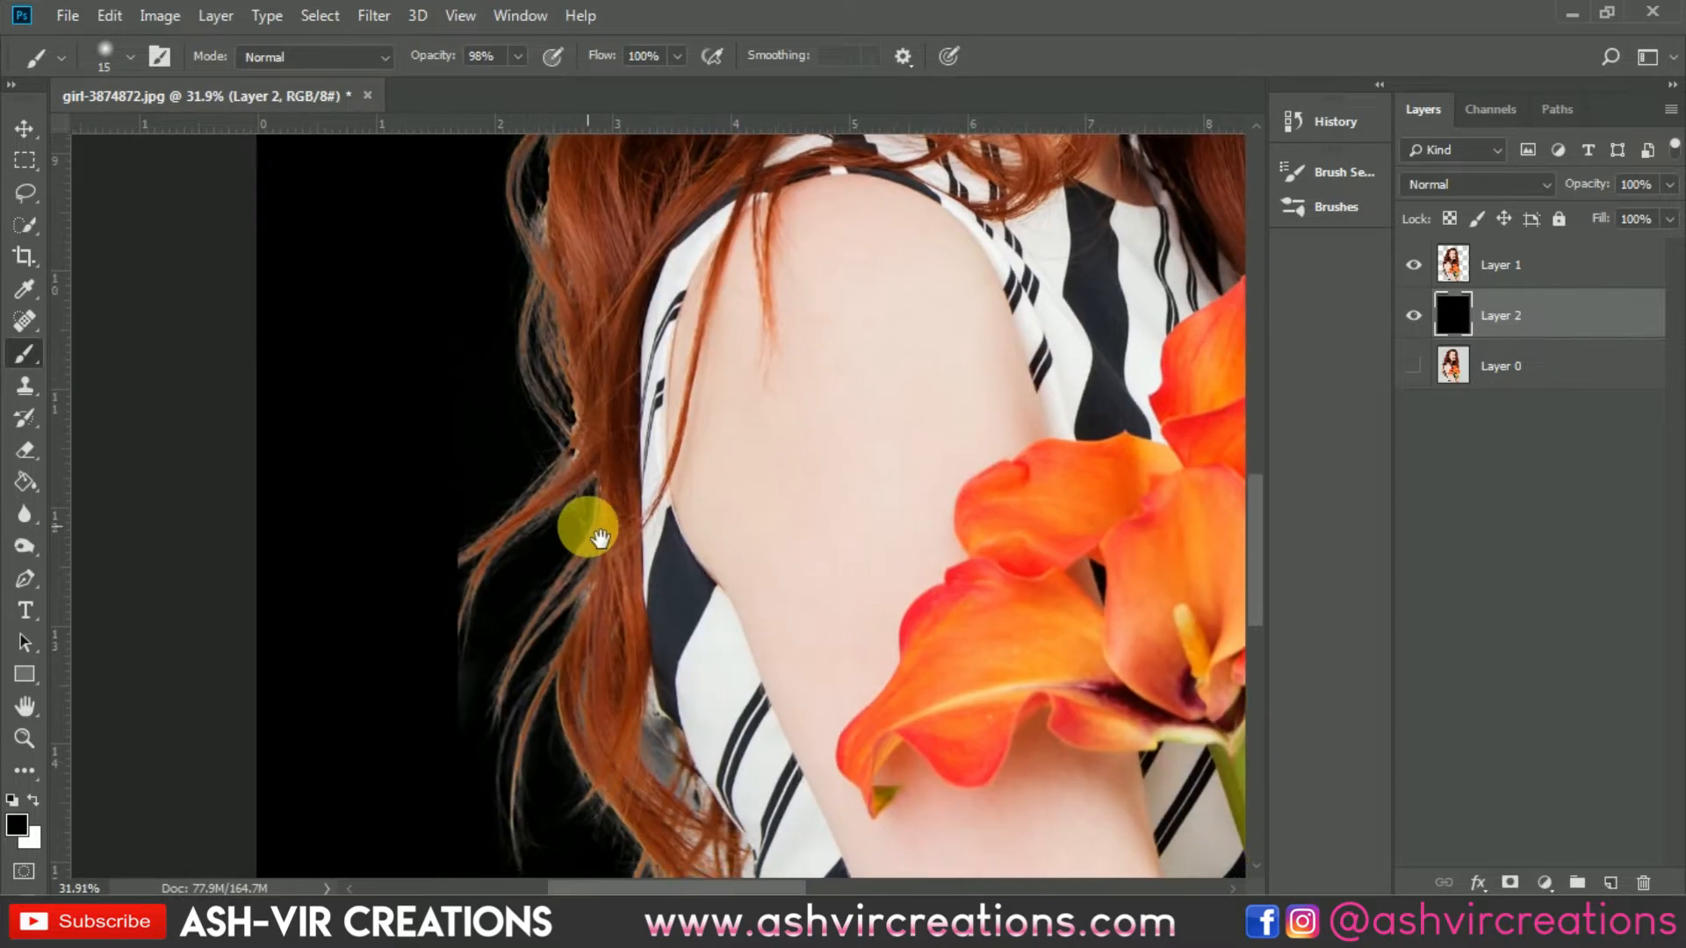
left_click(1519, 268)
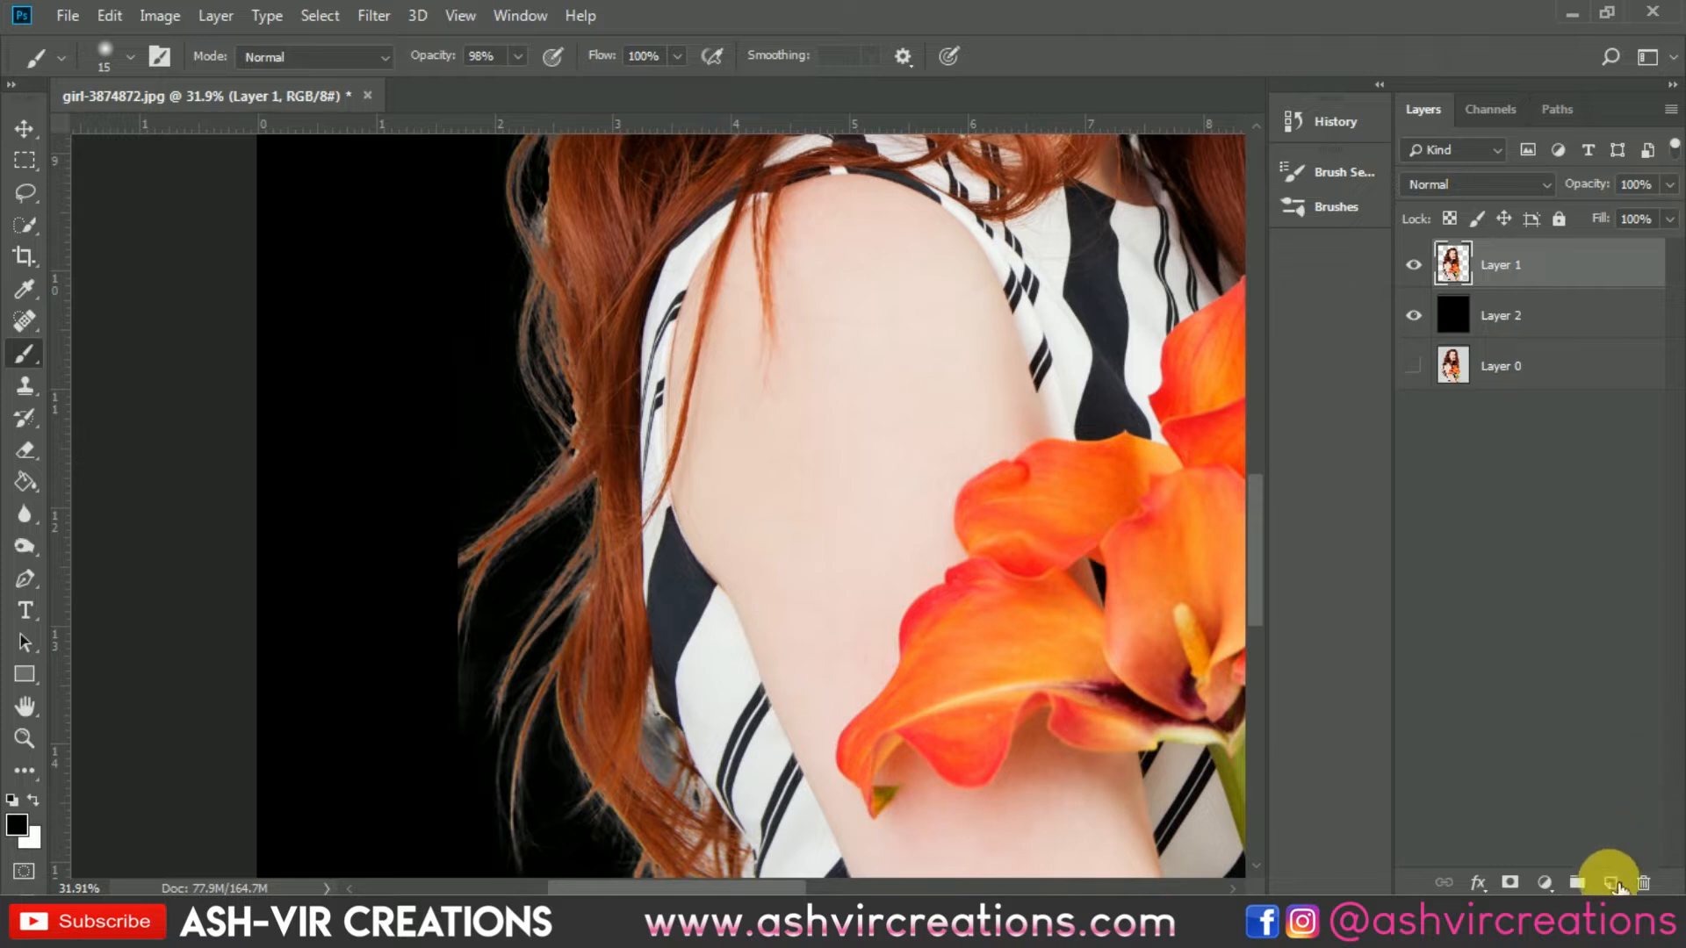
left_click(1613, 883)
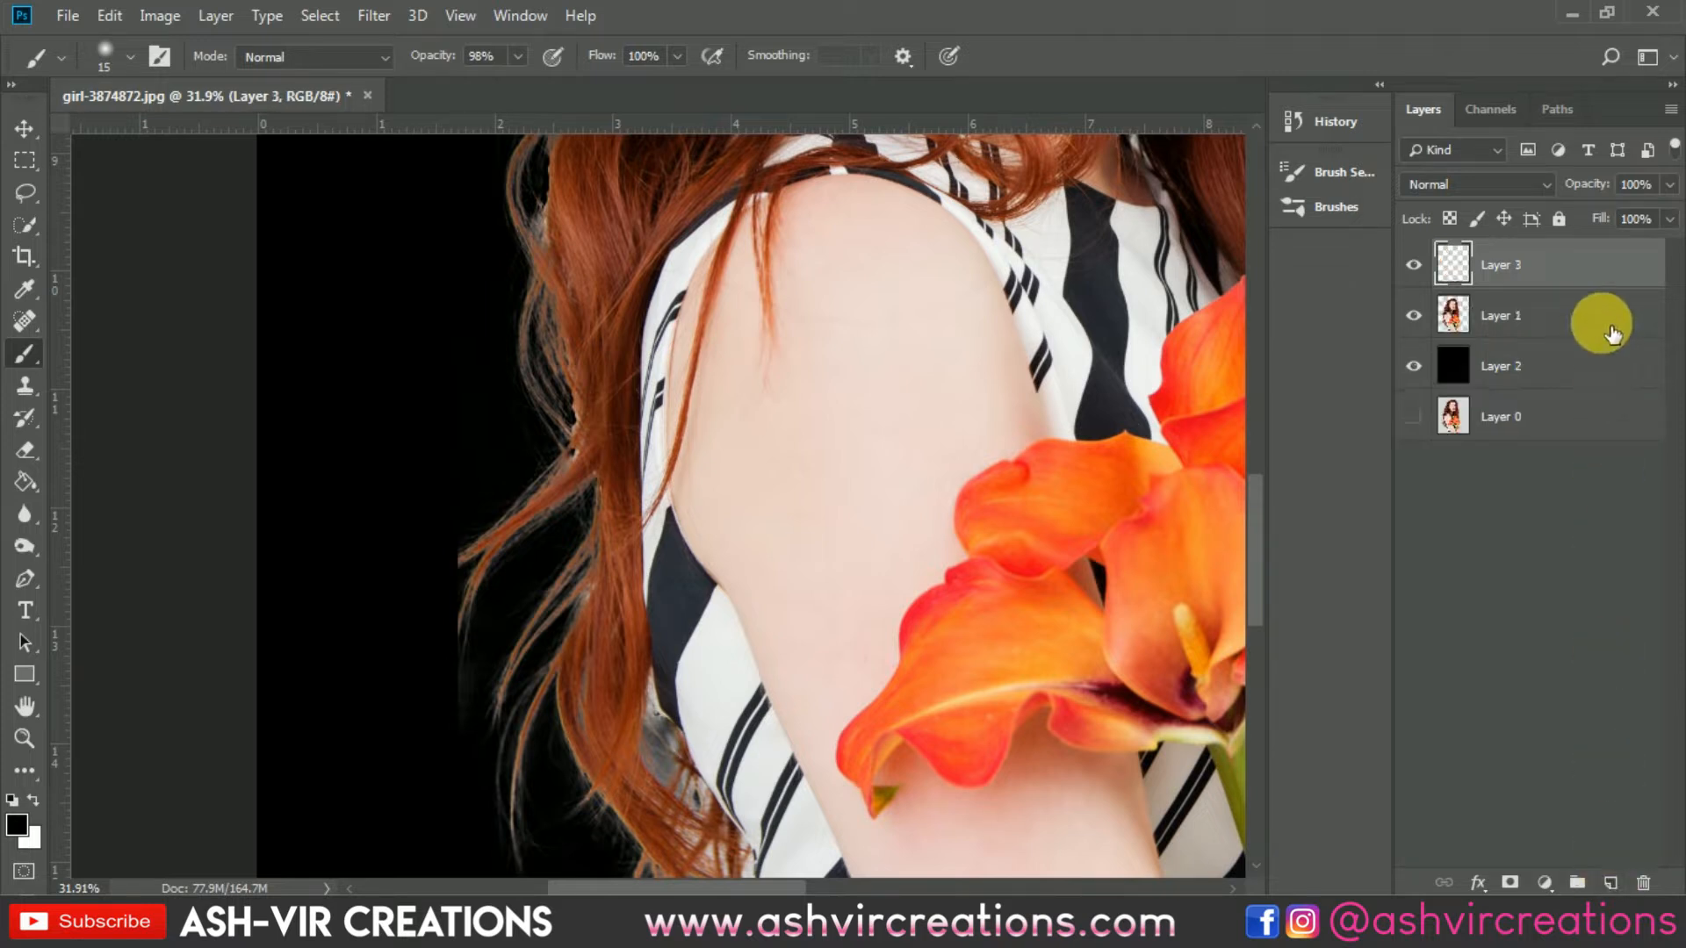
right_click(1589, 265)
left_click(1313, 425)
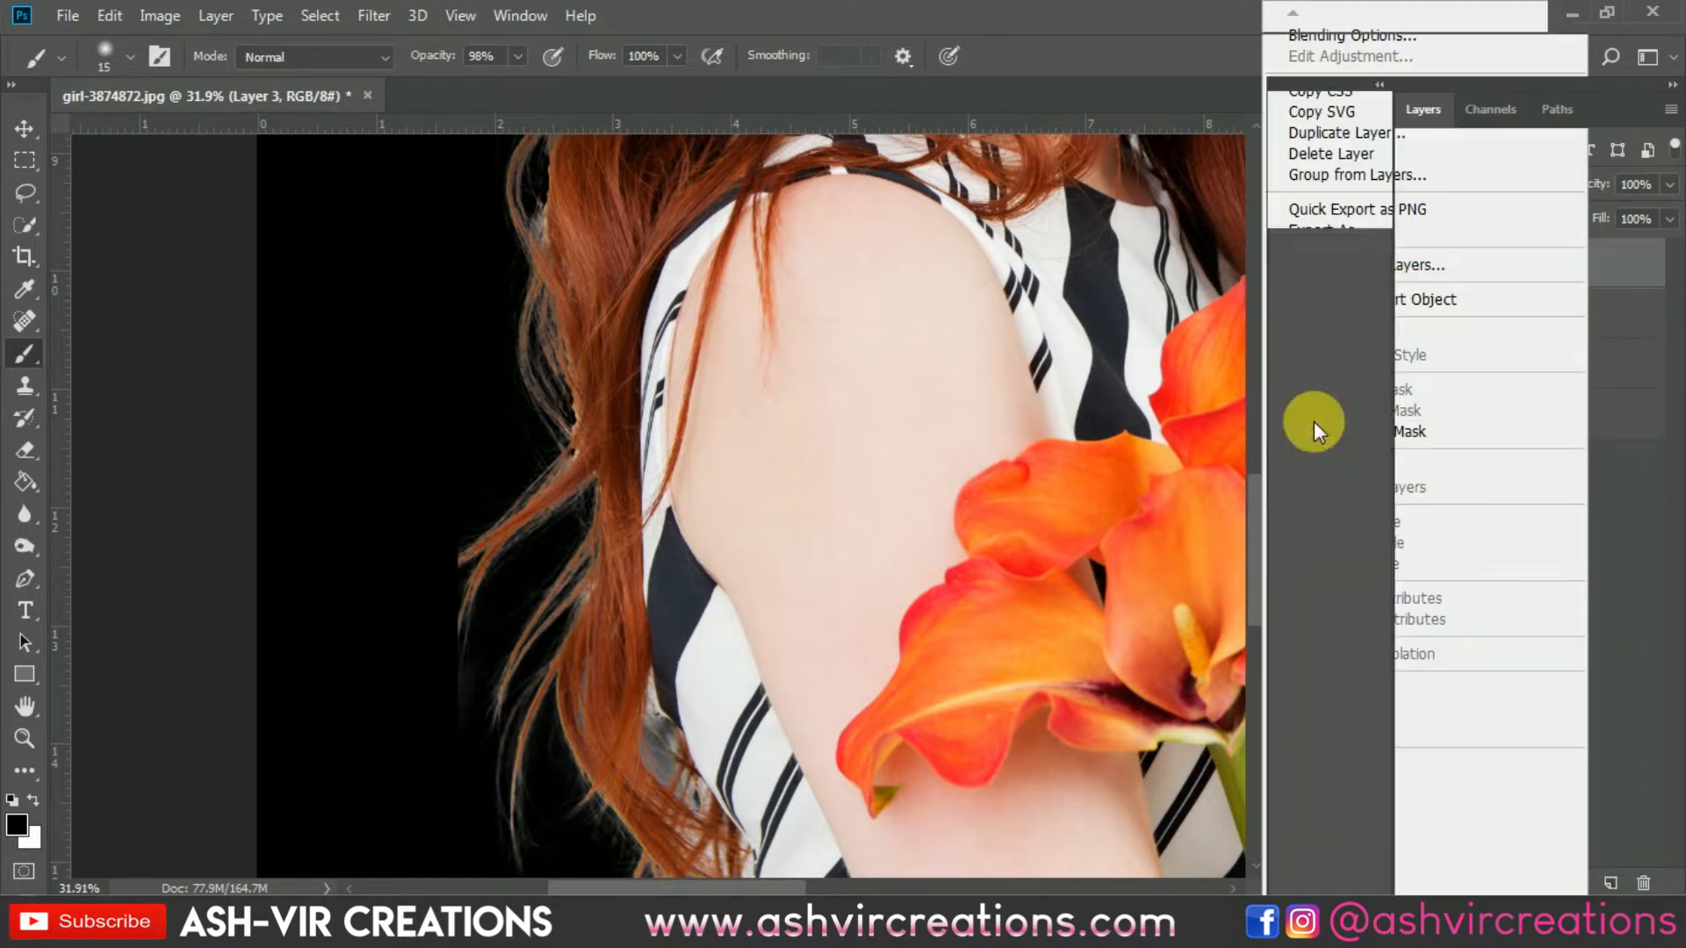
Step: Set the brush size to 183 px and sample the hair's reddish-brown colour as the foreground colour
right_click(442, 311)
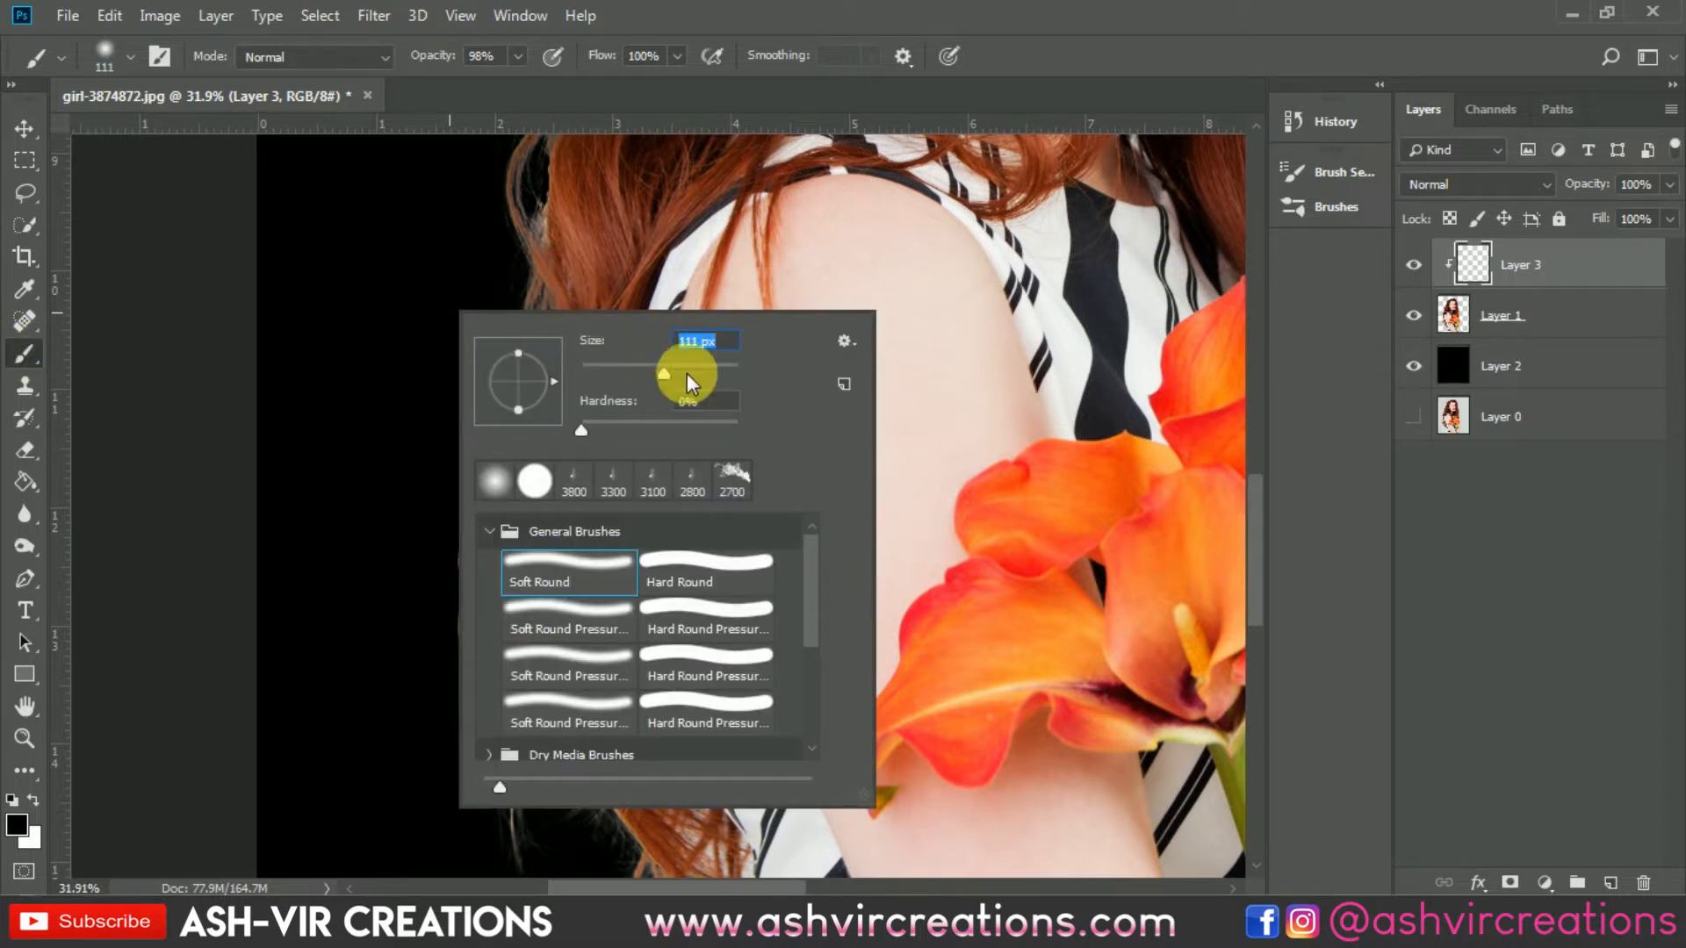
type("183")
left_click(556, 250, "alt")
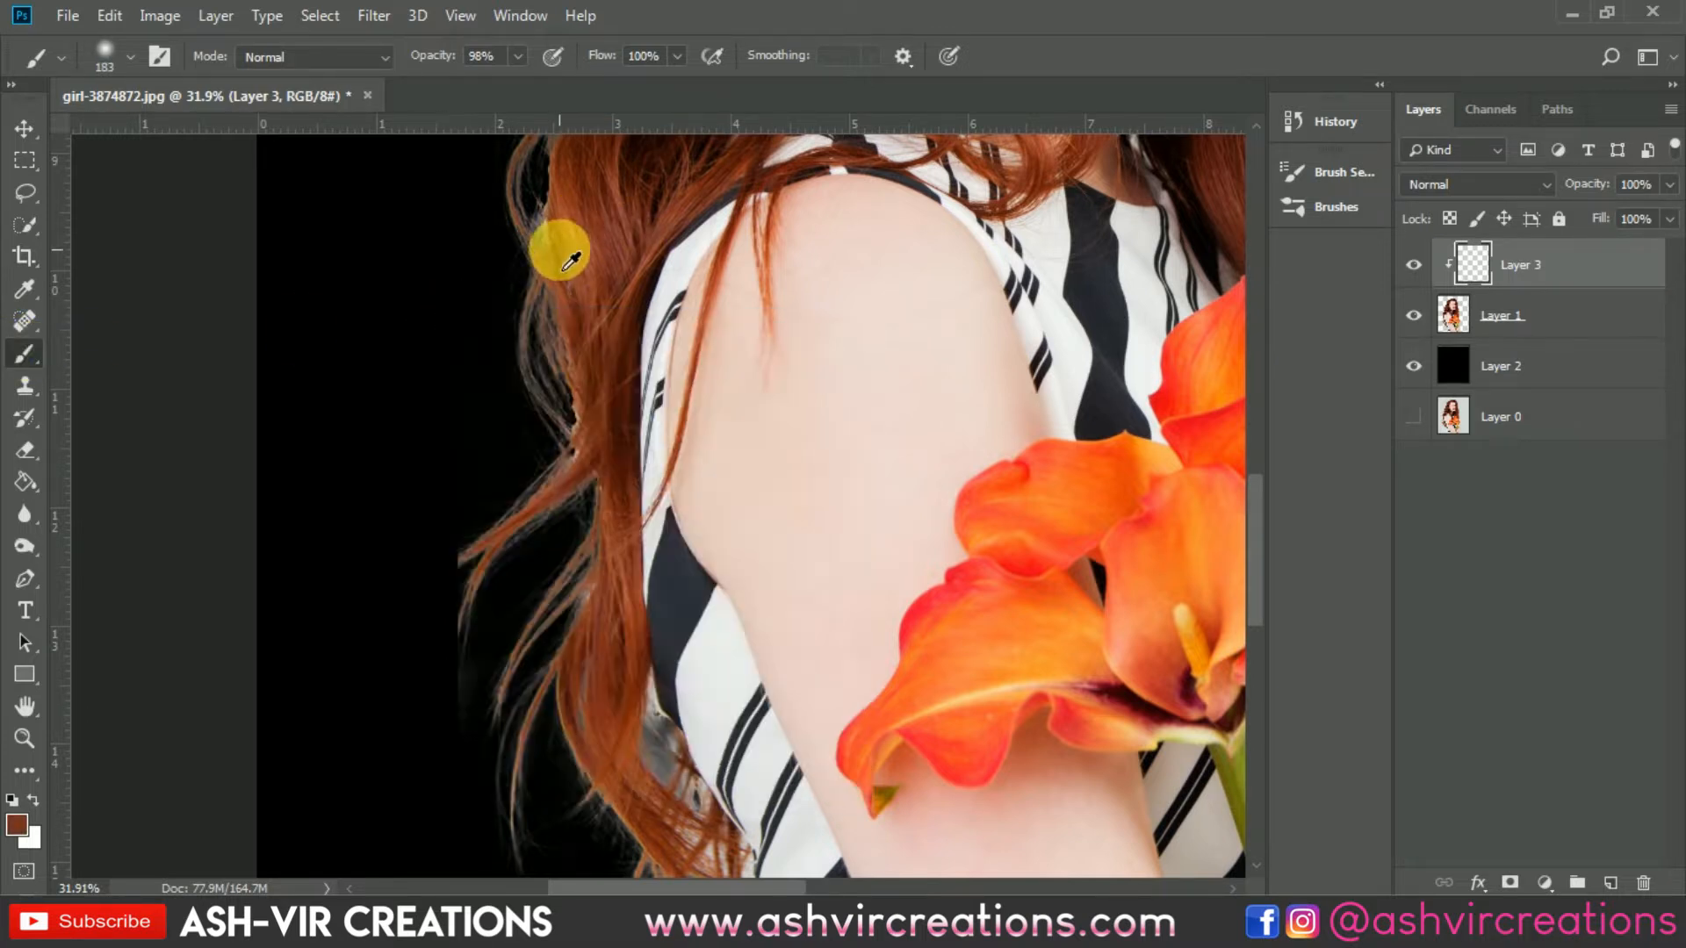
Step: Set the clipped layer's blend mode to Multiply and paint the hair colour over the light fringes along the left hair edges
left_click(1478, 186)
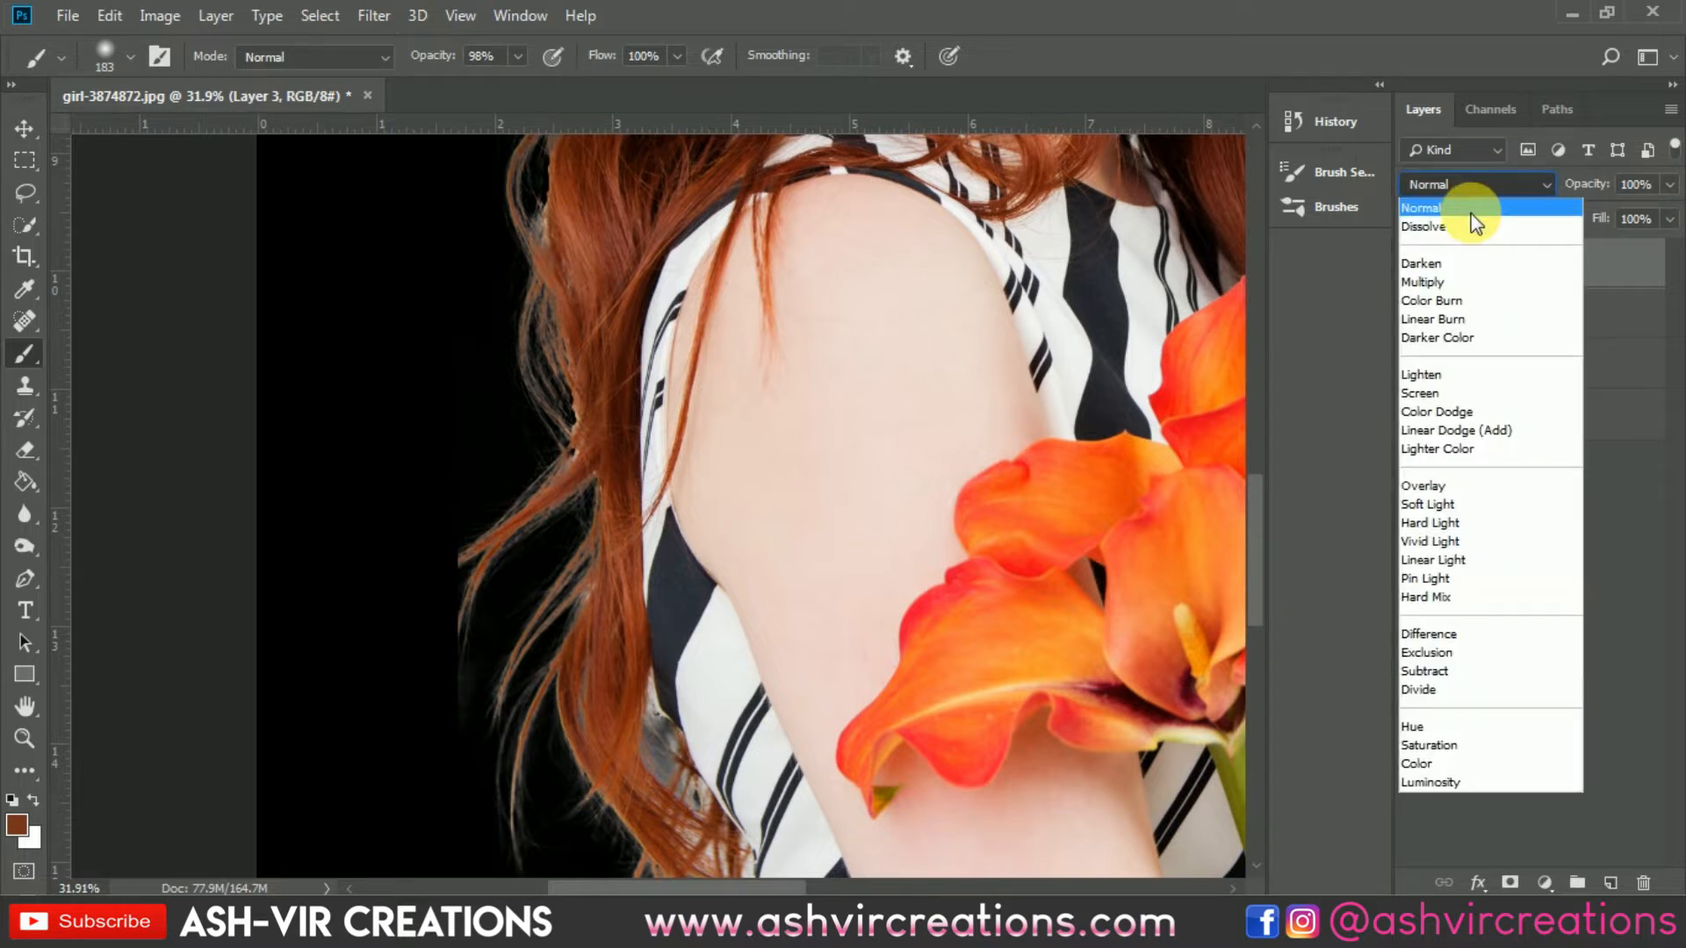
left_click(1460, 282)
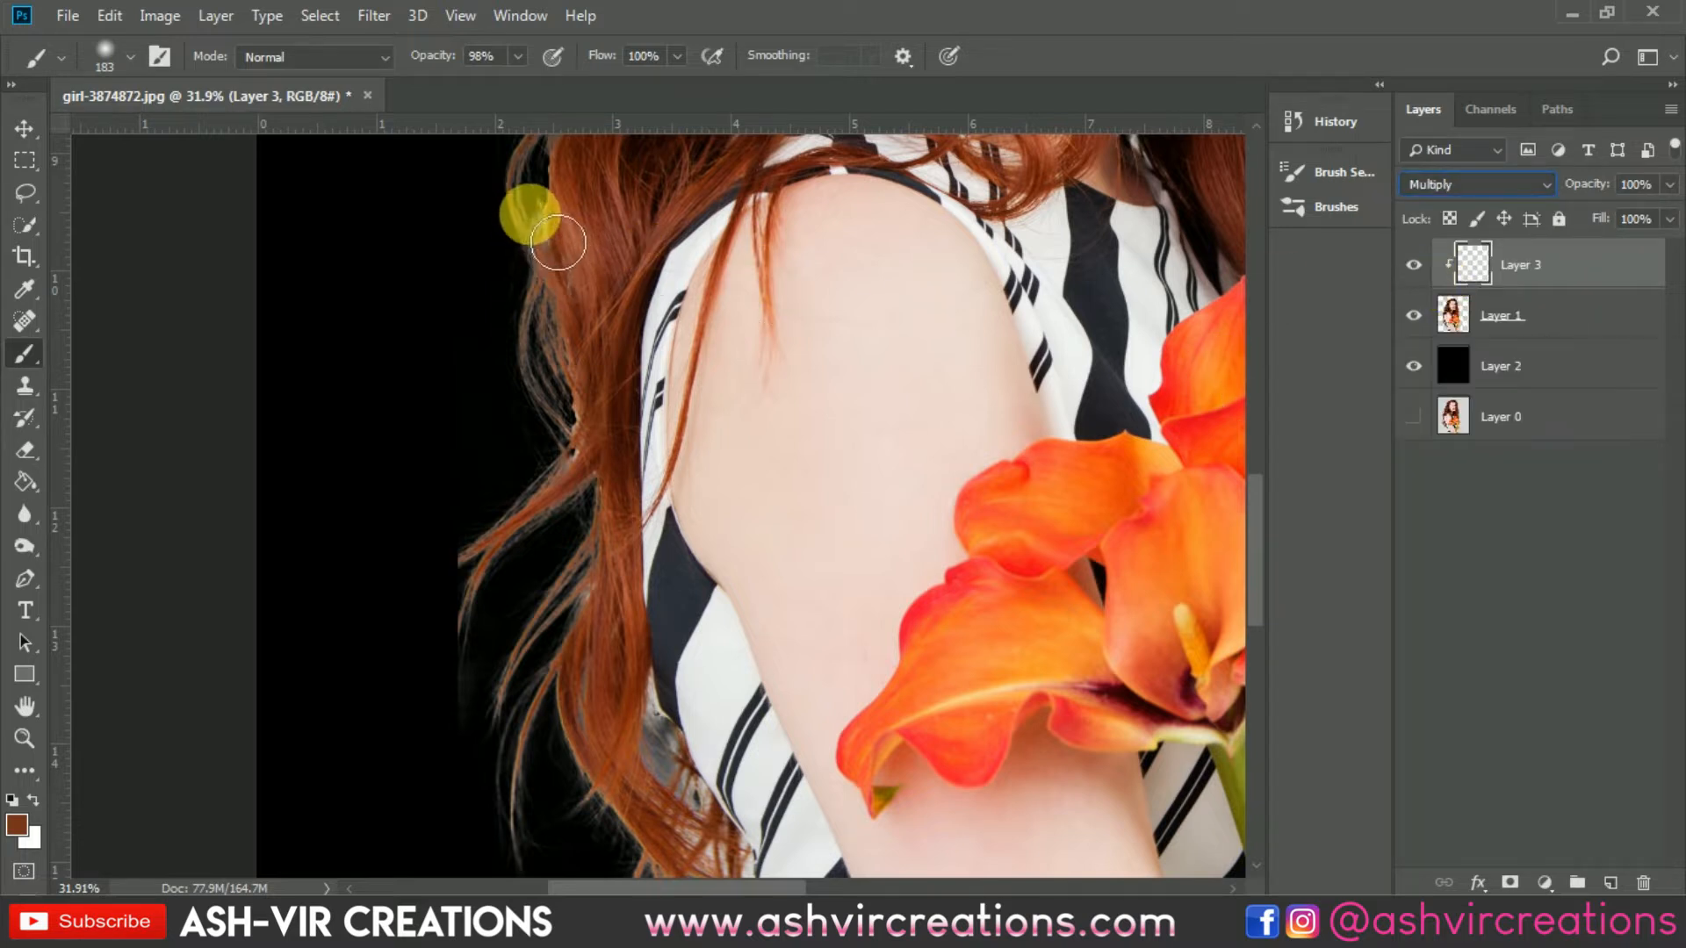
left_click_drag(529, 192, 512, 350)
key("bracketright")
key("bracketright")
key("bracketright")
key("bracketright")
key("bracketright")
key("bracketright")
key("bracketright")
key("bracketright")
key("bracketleft")
key("bracketleft")
mouse_move(501, 410)
left_mouse_down()
mouse_move(451, 486)
mouse_move(538, 437)
left_mouse_up()
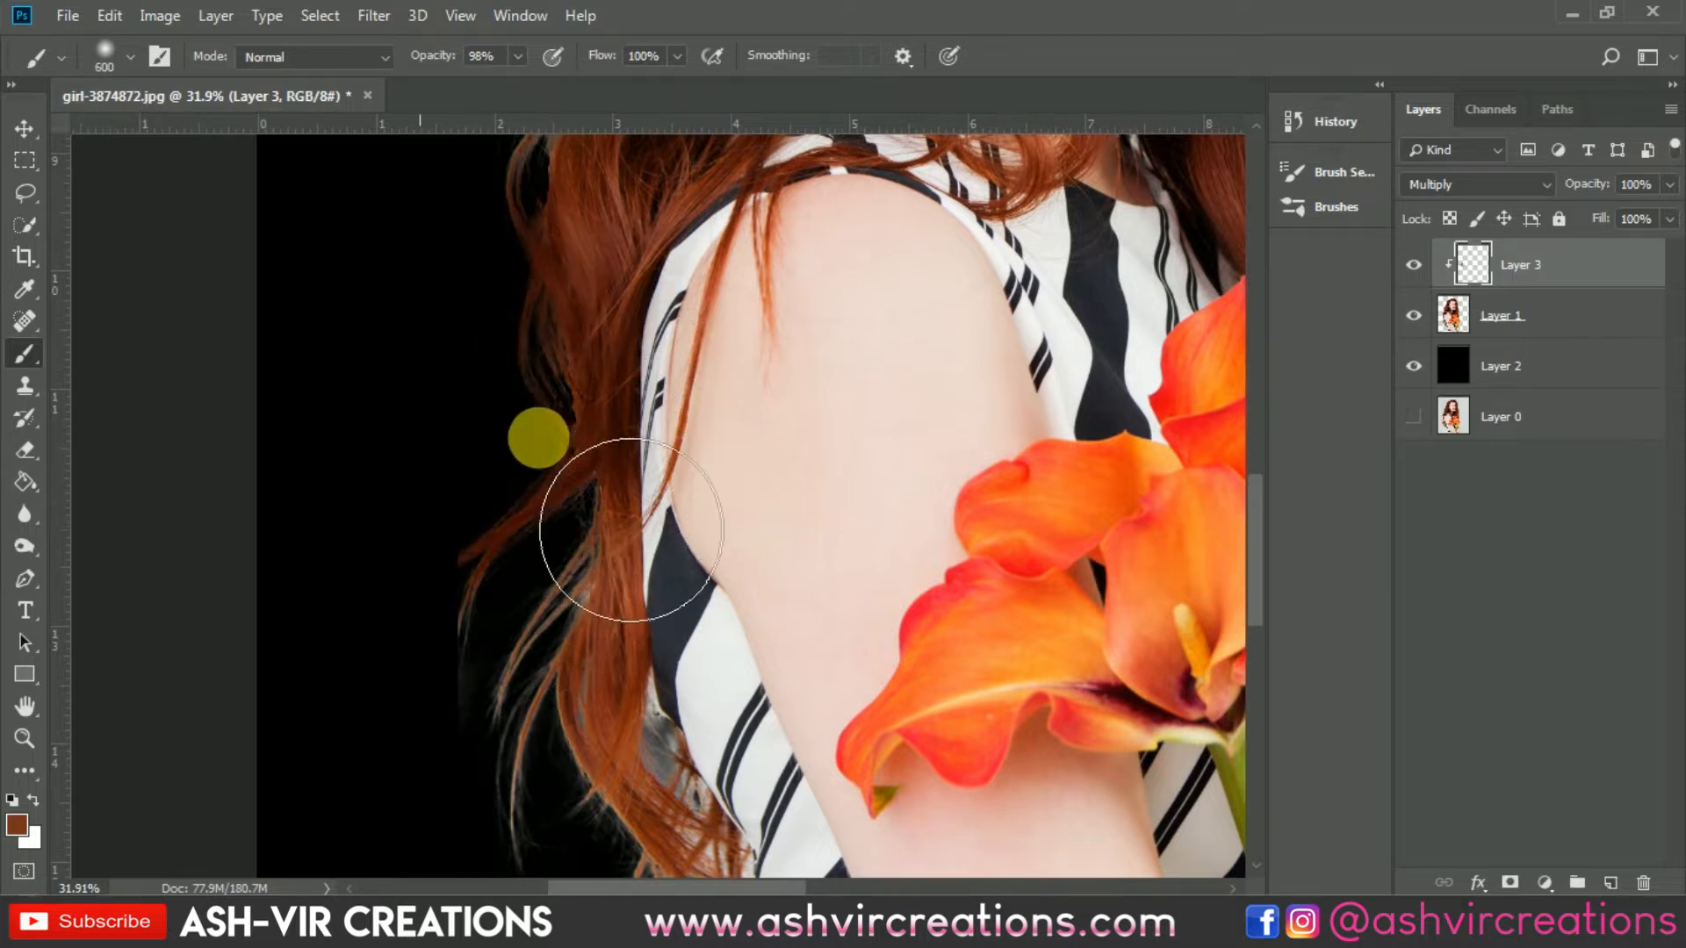
key("bracketleft")
key("bracketleft")
key("bracketleft")
left_click_drag(564, 560, 471, 739)
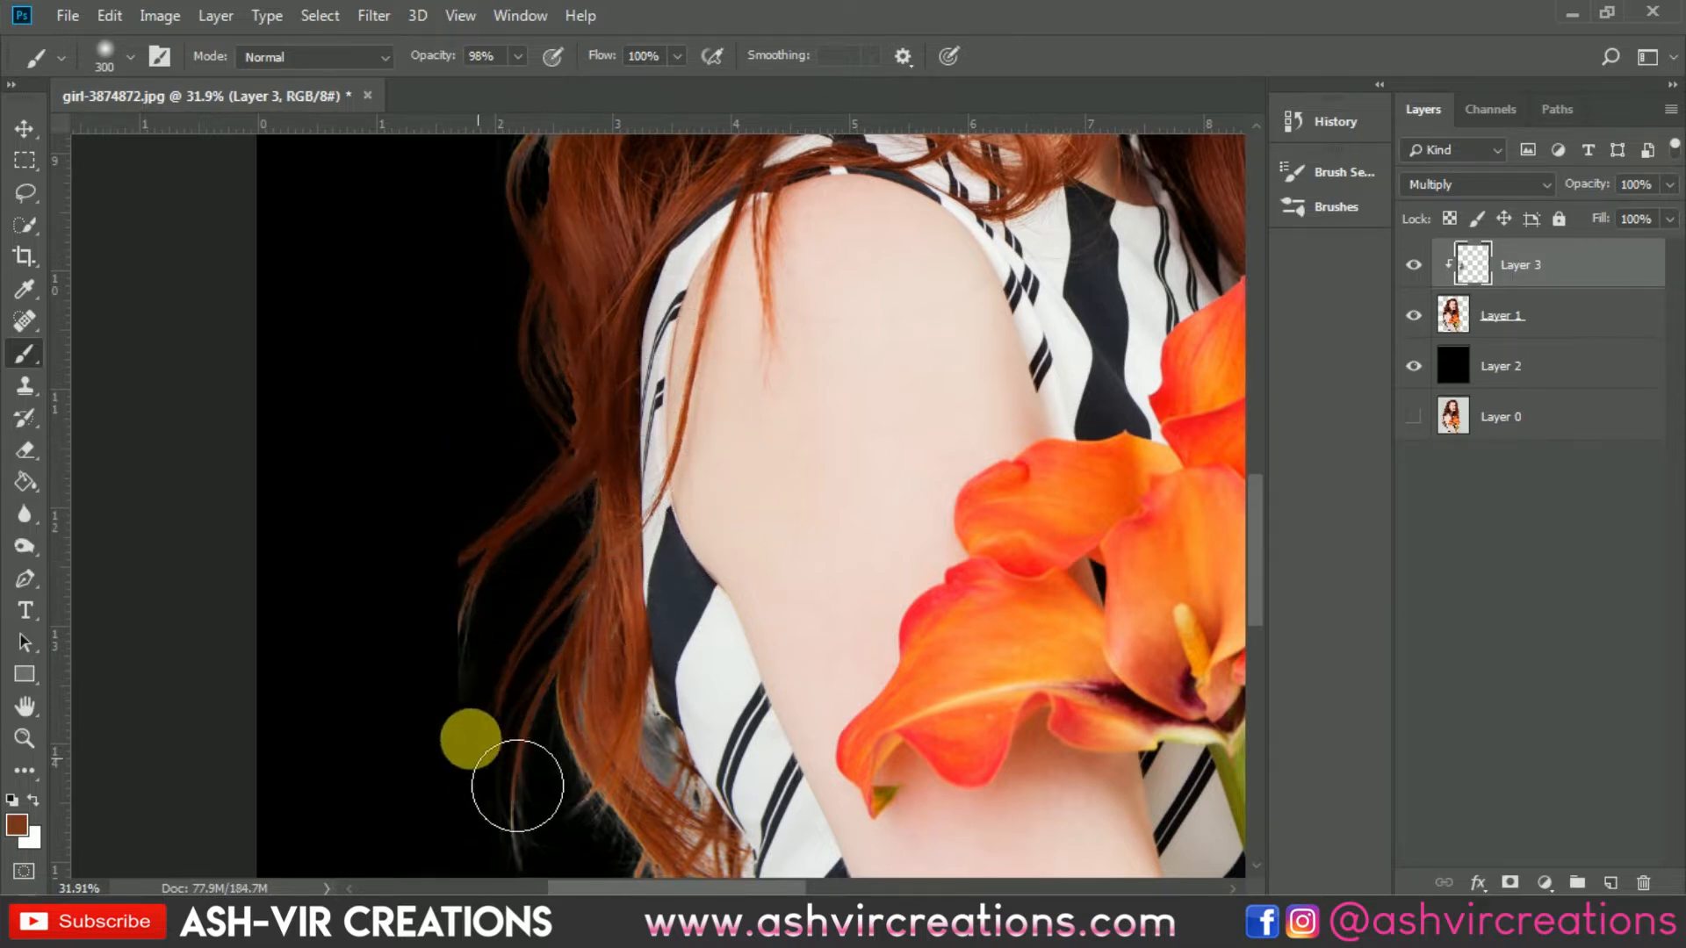
Step: Paint the hair colour over the remaining light fringes along the lower and right-side hair edges
scroll(485, 576, "down", 5)
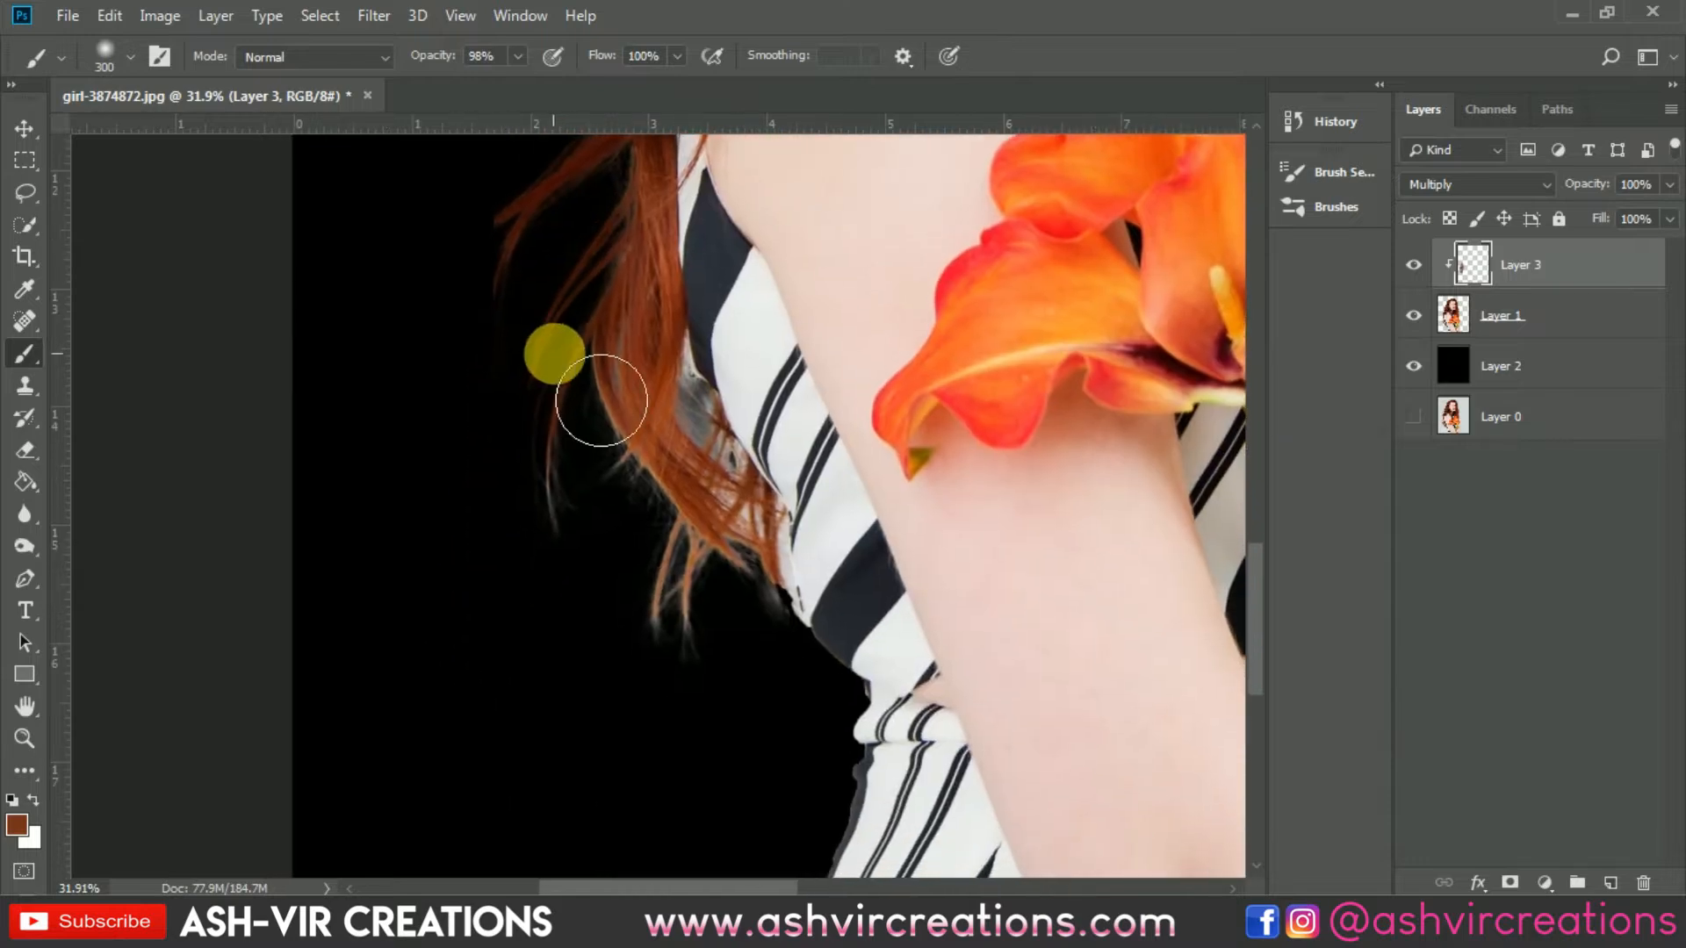
mouse_move(601, 401)
left_mouse_down()
mouse_move(621, 518)
mouse_move(670, 587)
mouse_move(758, 635)
mouse_move(700, 612)
mouse_move(646, 626)
left_mouse_up()
left_click_drag(623, 188, 678, 600)
left_click_drag(694, 380, 695, 639)
mouse_move(591, 530)
left_mouse_down()
mouse_move(697, 357)
mouse_move(689, 331)
mouse_move(614, 404)
mouse_move(677, 670)
left_mouse_up()
mouse_move(708, 395)
left_mouse_down()
mouse_move(659, 647)
mouse_move(858, 237)
left_mouse_up()
left_click_drag(797, 312, 525, 535)
mouse_move(630, 450)
left_mouse_down()
mouse_move(759, 366)
mouse_move(1054, 331)
mouse_move(993, 342)
left_mouse_up()
mouse_move(1139, 403)
left_mouse_down()
mouse_move(738, 265)
mouse_move(762, 339)
left_mouse_up()
mouse_move(737, 356)
left_mouse_down()
mouse_move(794, 696)
mouse_move(789, 352)
left_mouse_up()
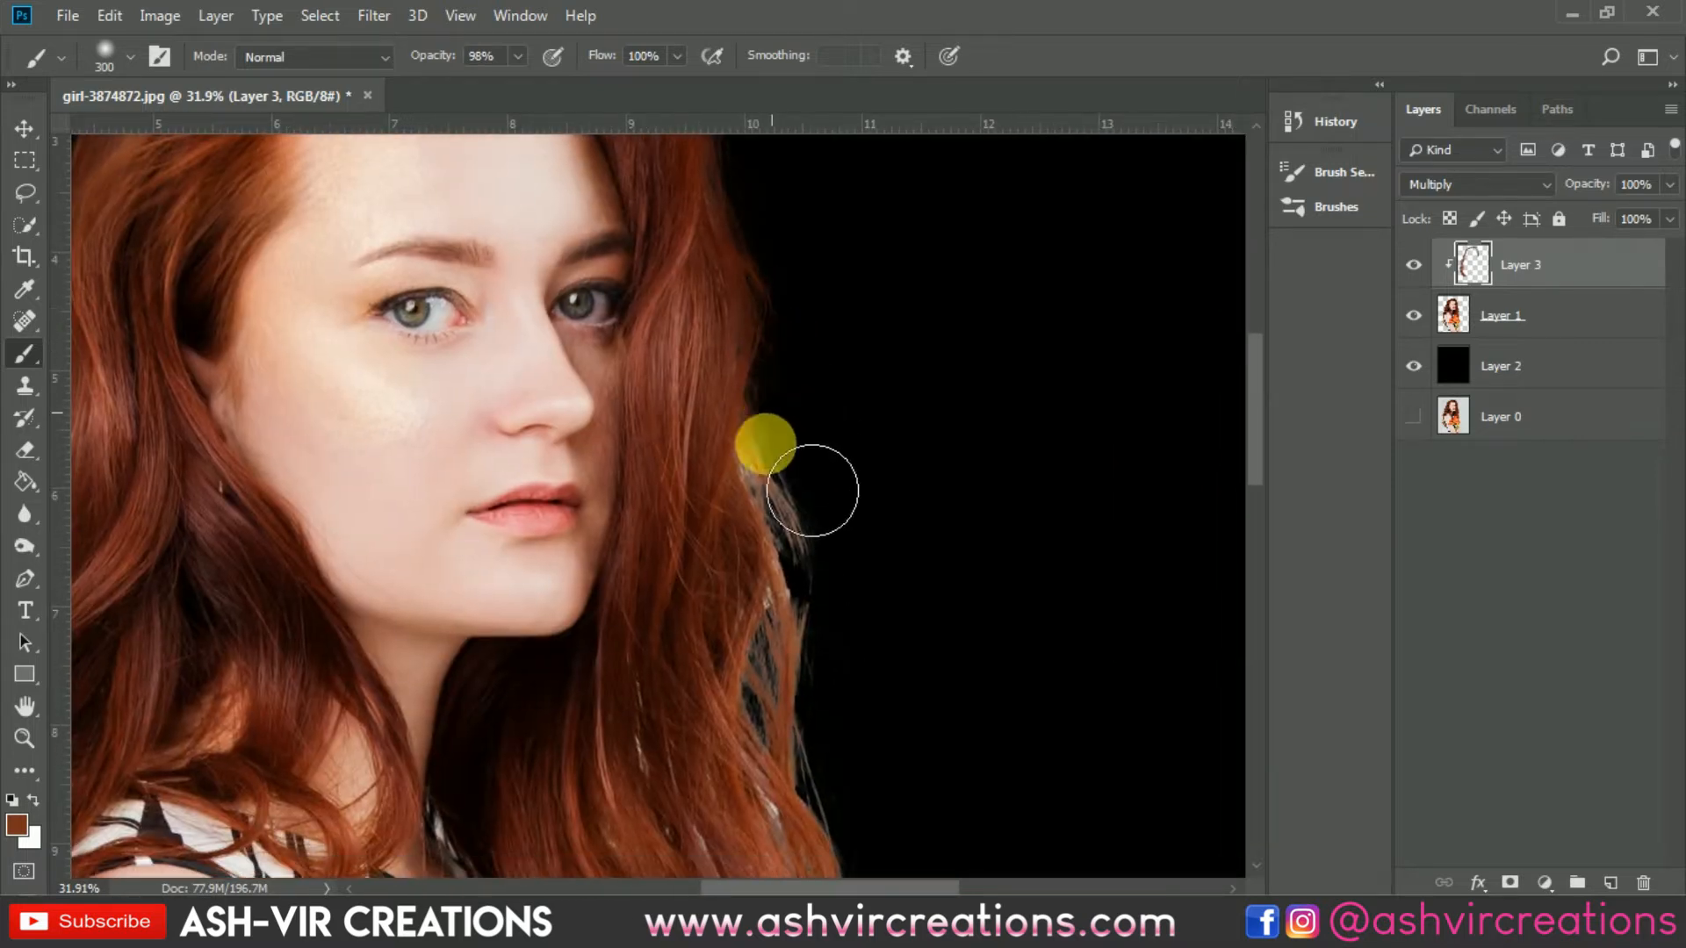
mouse_move(812, 491)
left_mouse_down()
mouse_move(850, 716)
mouse_move(726, 364)
mouse_move(798, 515)
mouse_move(812, 656)
left_mouse_up()
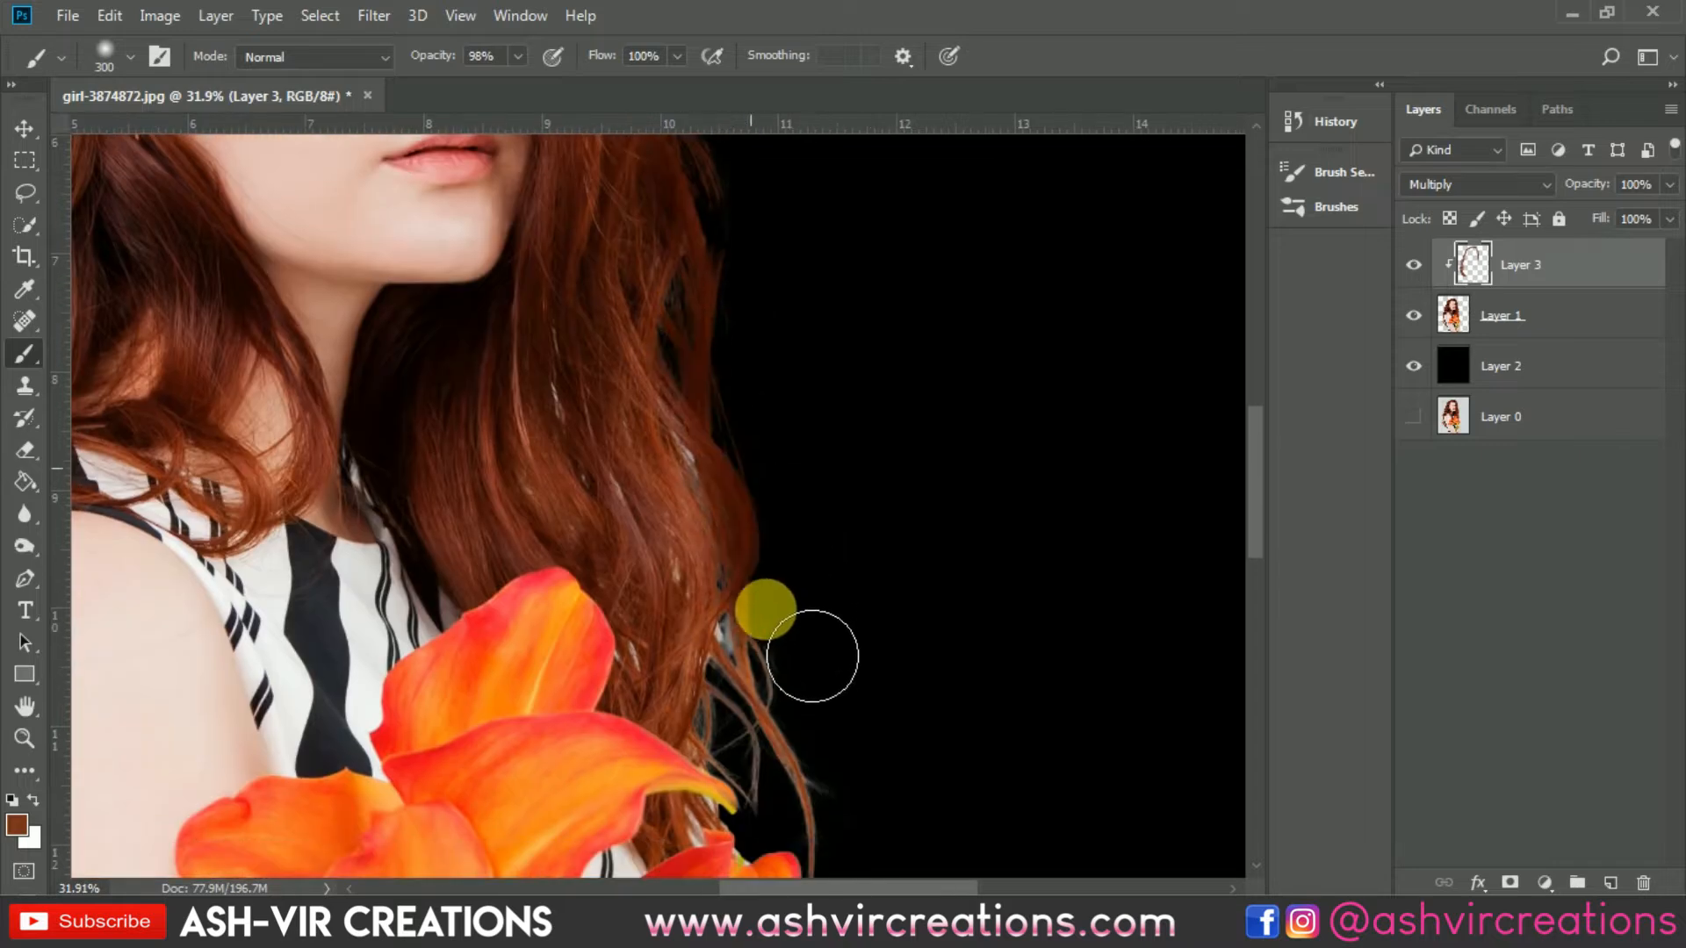
left_click_drag(777, 552, 779, 331)
mouse_move(678, 212)
left_mouse_down()
mouse_move(738, 350)
mouse_move(744, 480)
mouse_move(858, 682)
mouse_move(952, 598)
mouse_move(937, 629)
mouse_move(828, 357)
mouse_move(741, 282)
mouse_move(794, 482)
mouse_move(870, 600)
left_mouse_up()
left_click_drag(949, 667, 895, 302)
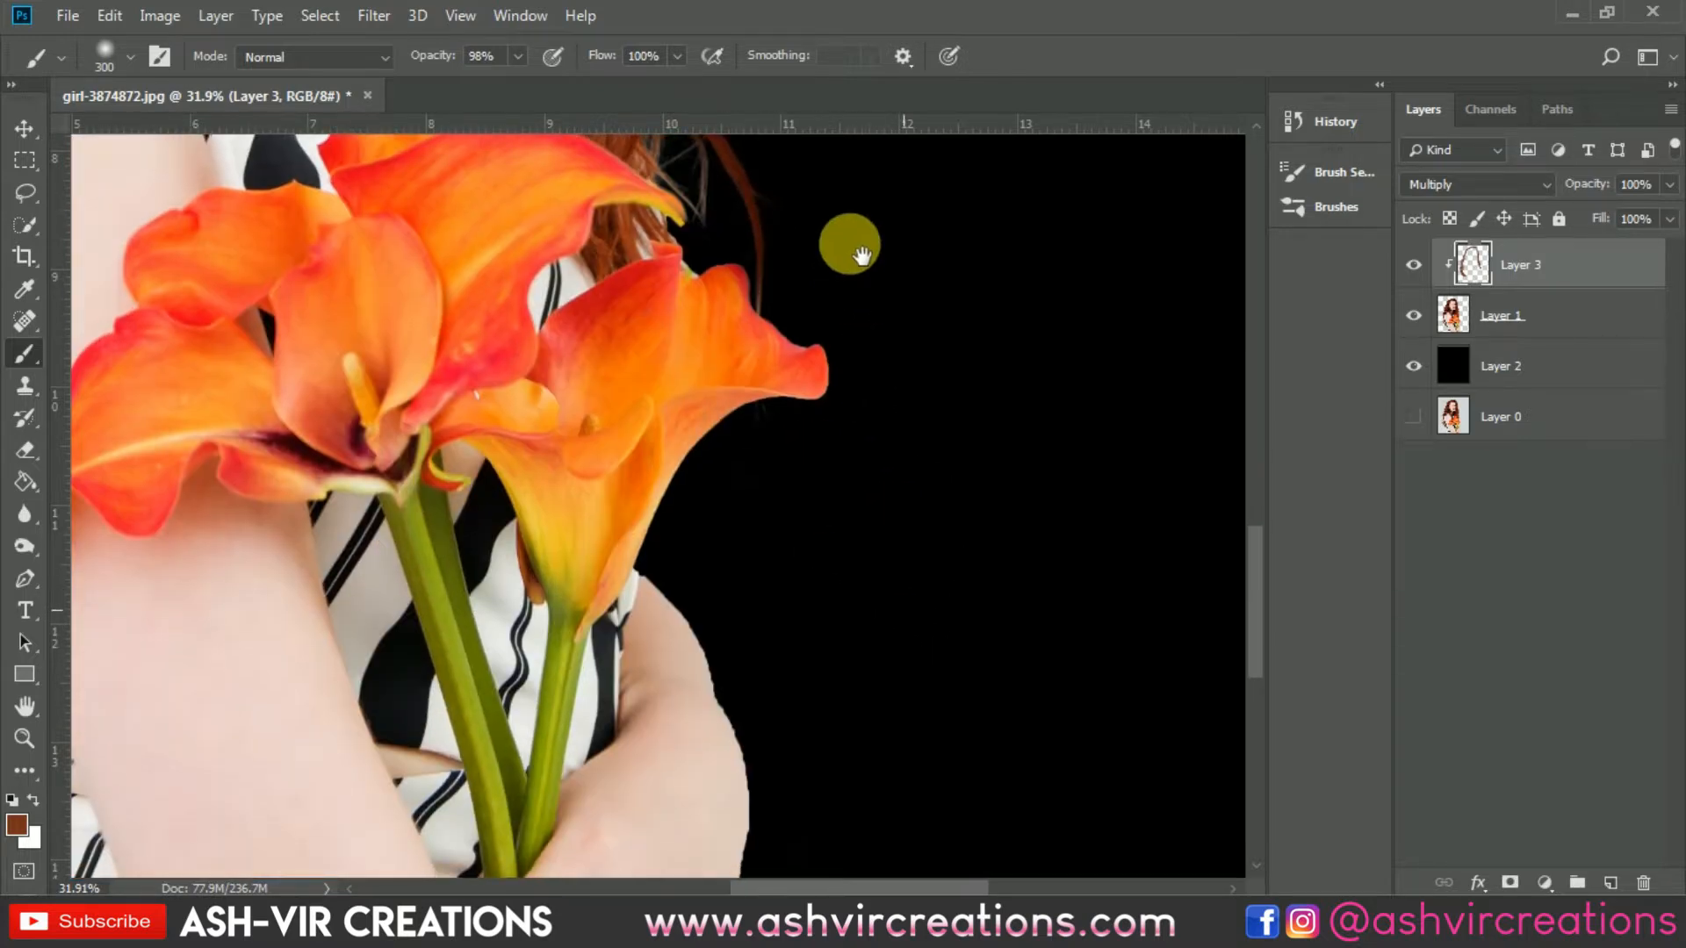
scroll(698, 501, "down", 5)
scroll(351, 526, "up", 4)
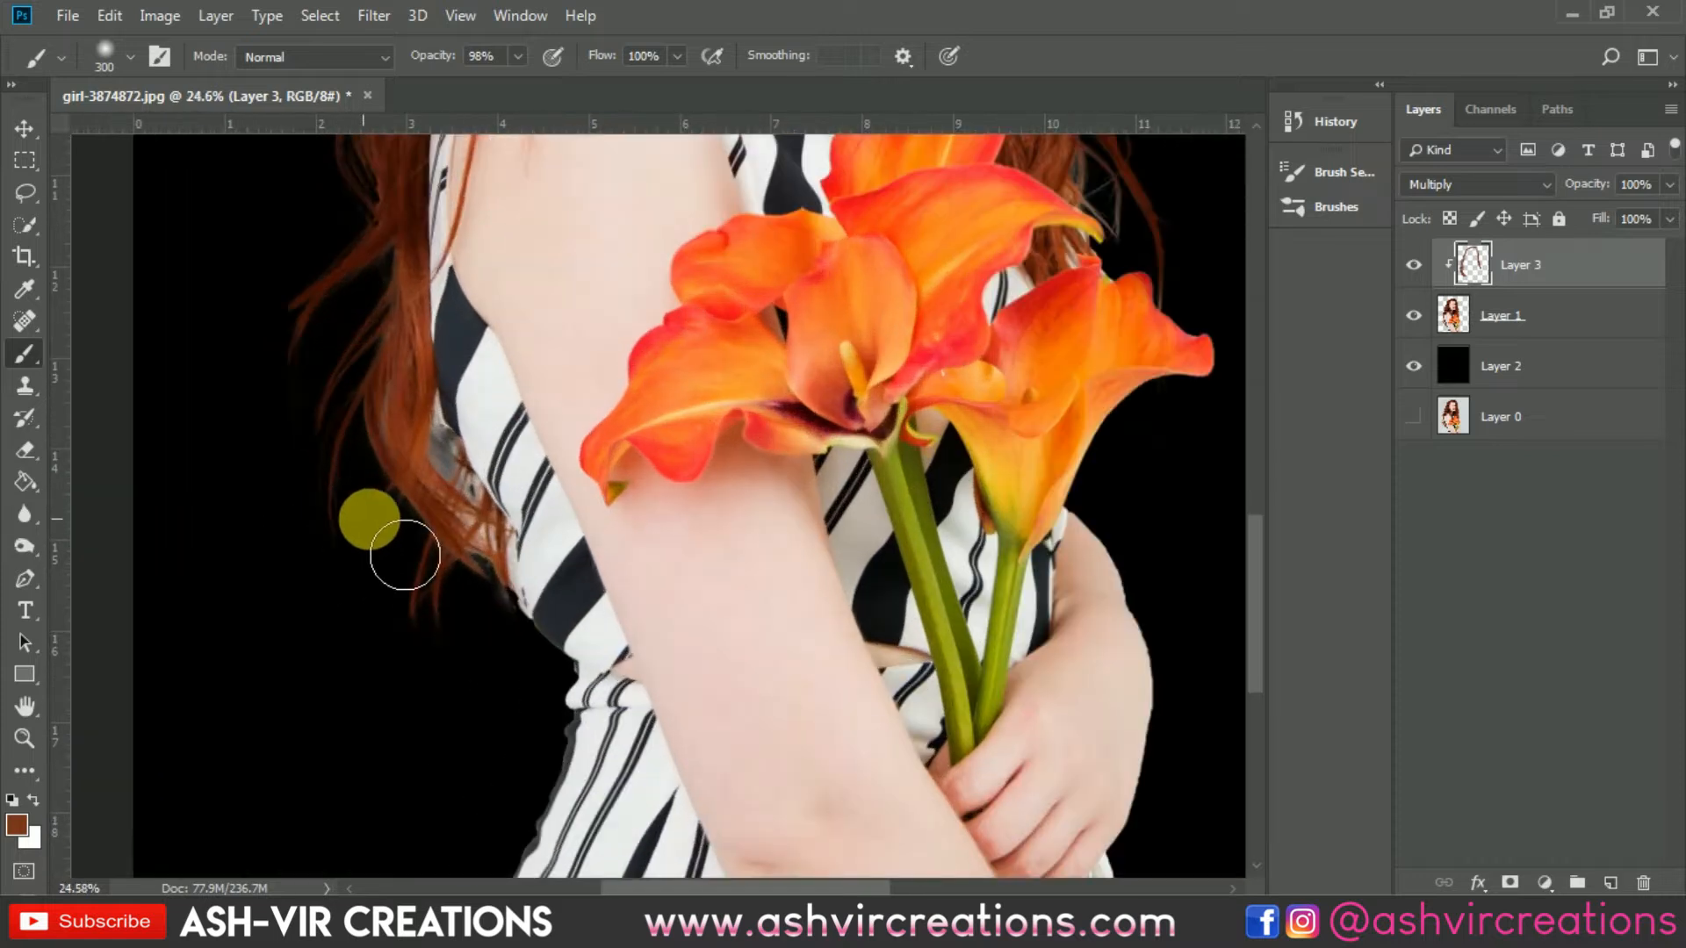
mouse_move(485, 551)
left_mouse_down()
mouse_move(502, 649)
mouse_move(403, 374)
mouse_move(471, 473)
mouse_move(453, 485)
mouse_move(447, 414)
mouse_move(468, 525)
mouse_move(445, 465)
mouse_move(361, 493)
left_mouse_up()
left_click(792, 522)
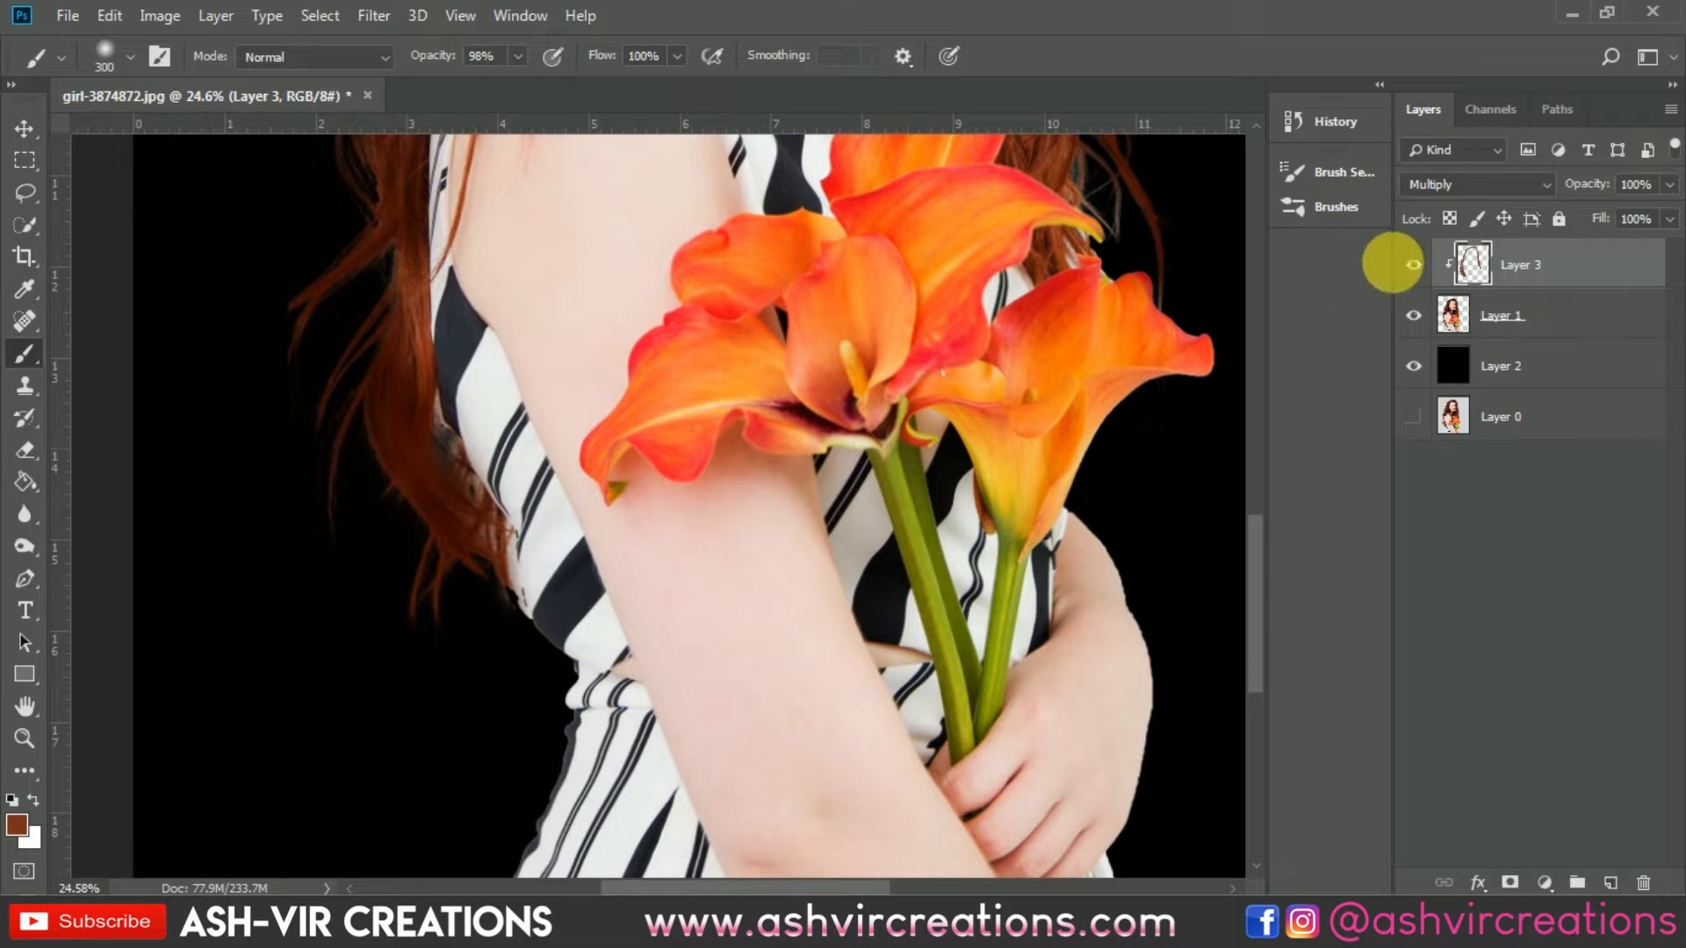
Step: Toggle the painted clipping layer's visibility to compare the hair edges with and without the colour fix
left_click(1418, 268)
left_click(1418, 269)
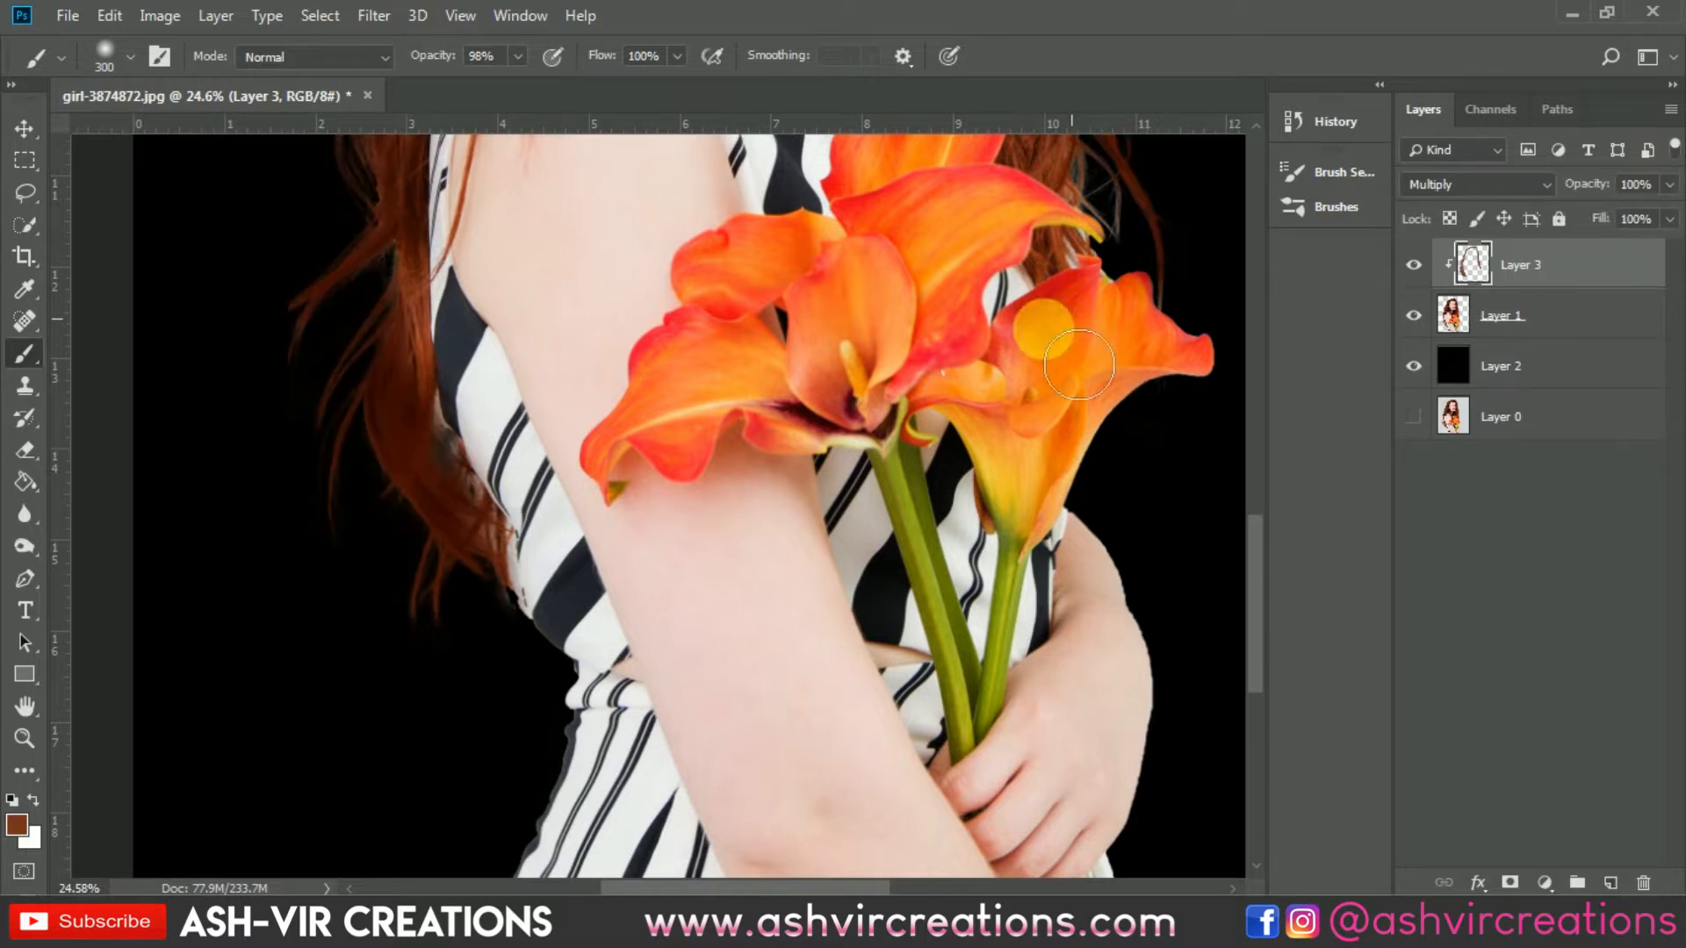
scroll(869, 356, "down", 5)
scroll(689, 378, "up", 1)
key("v")
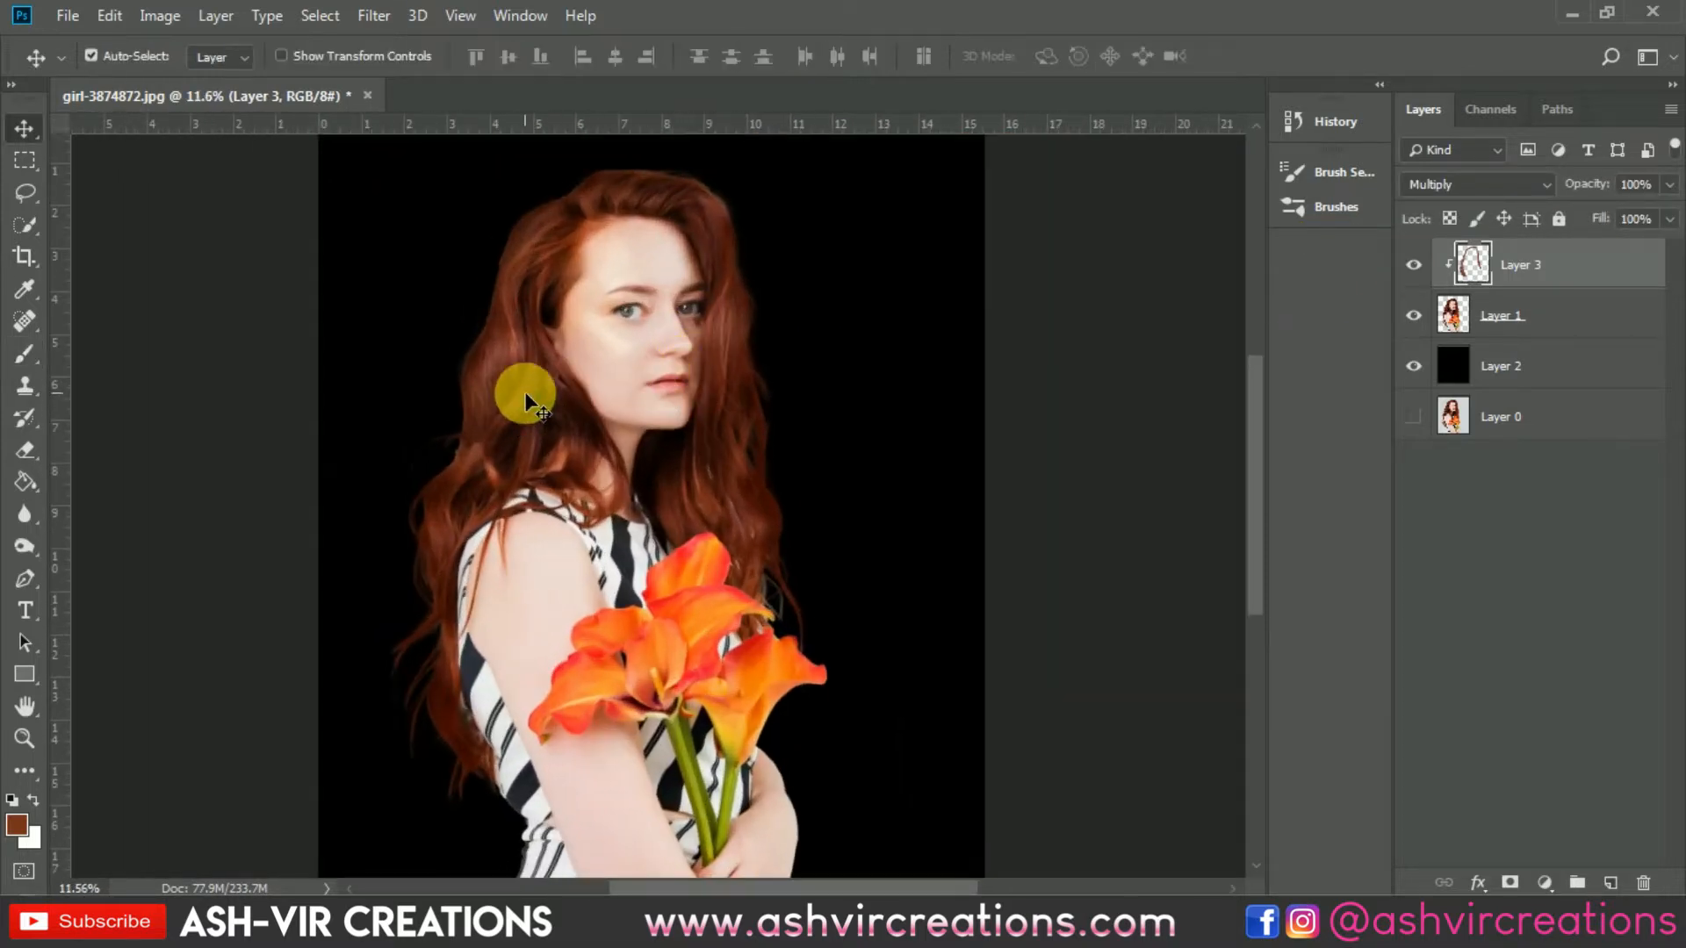
scroll(523, 388, "down", 1)
left_click(1416, 266)
left_click(1417, 266)
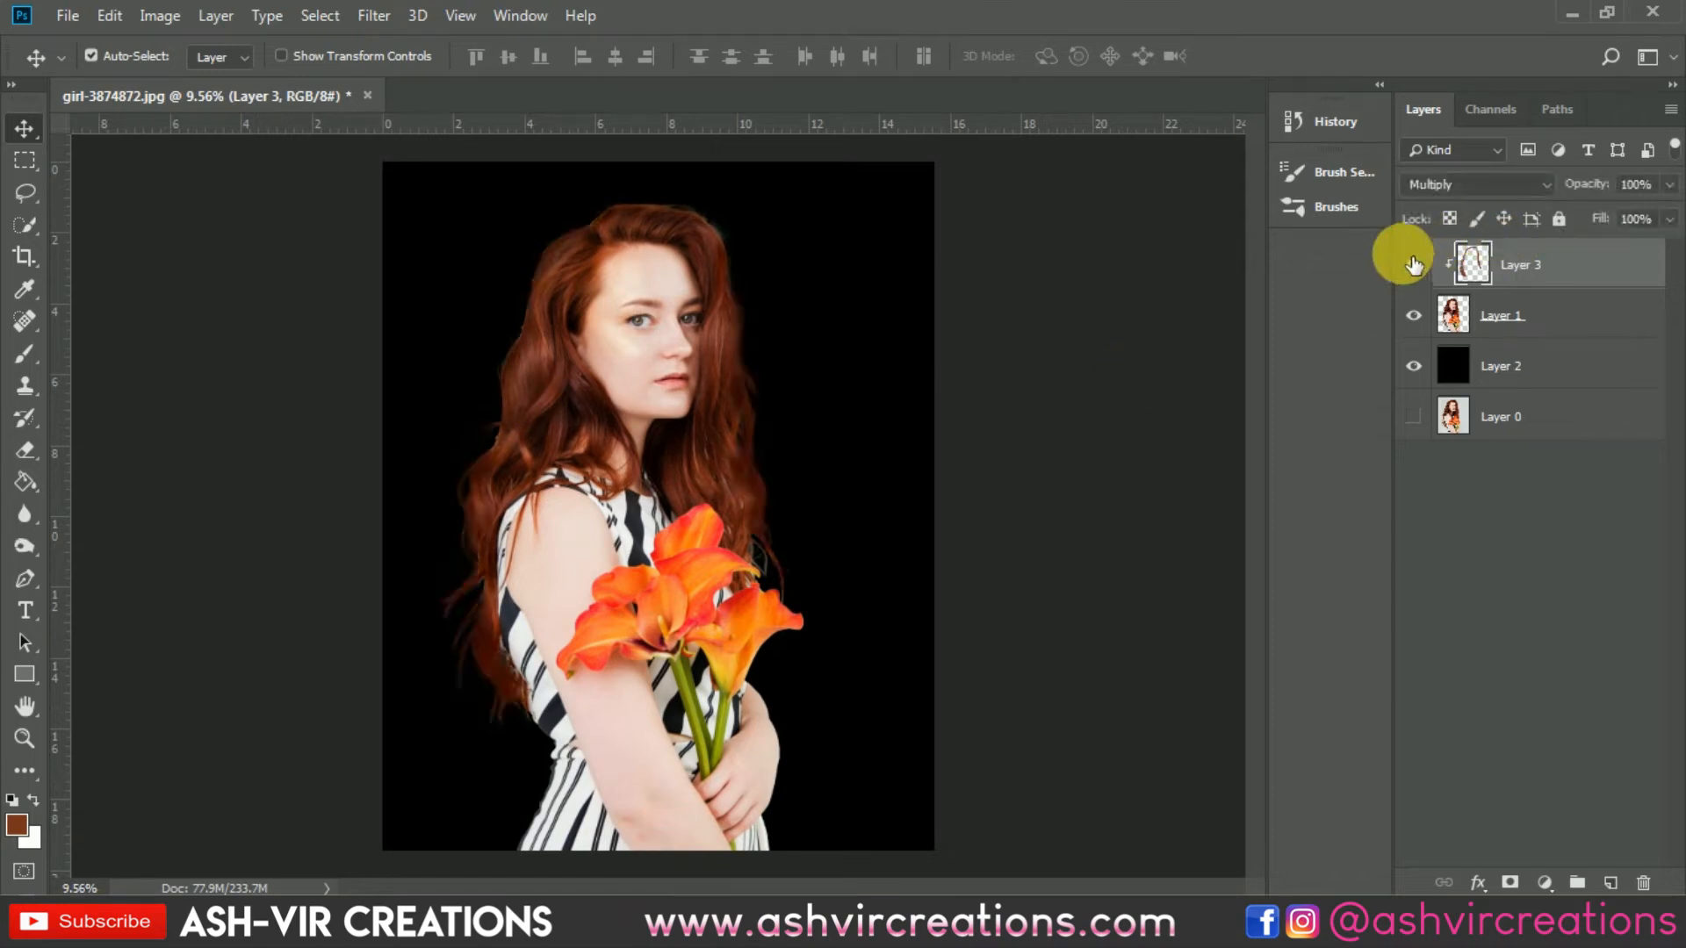
left_click(1417, 267)
left_click(1415, 268)
left_click(1412, 269)
left_click(1412, 270)
left_click(1412, 272)
left_click(1411, 280)
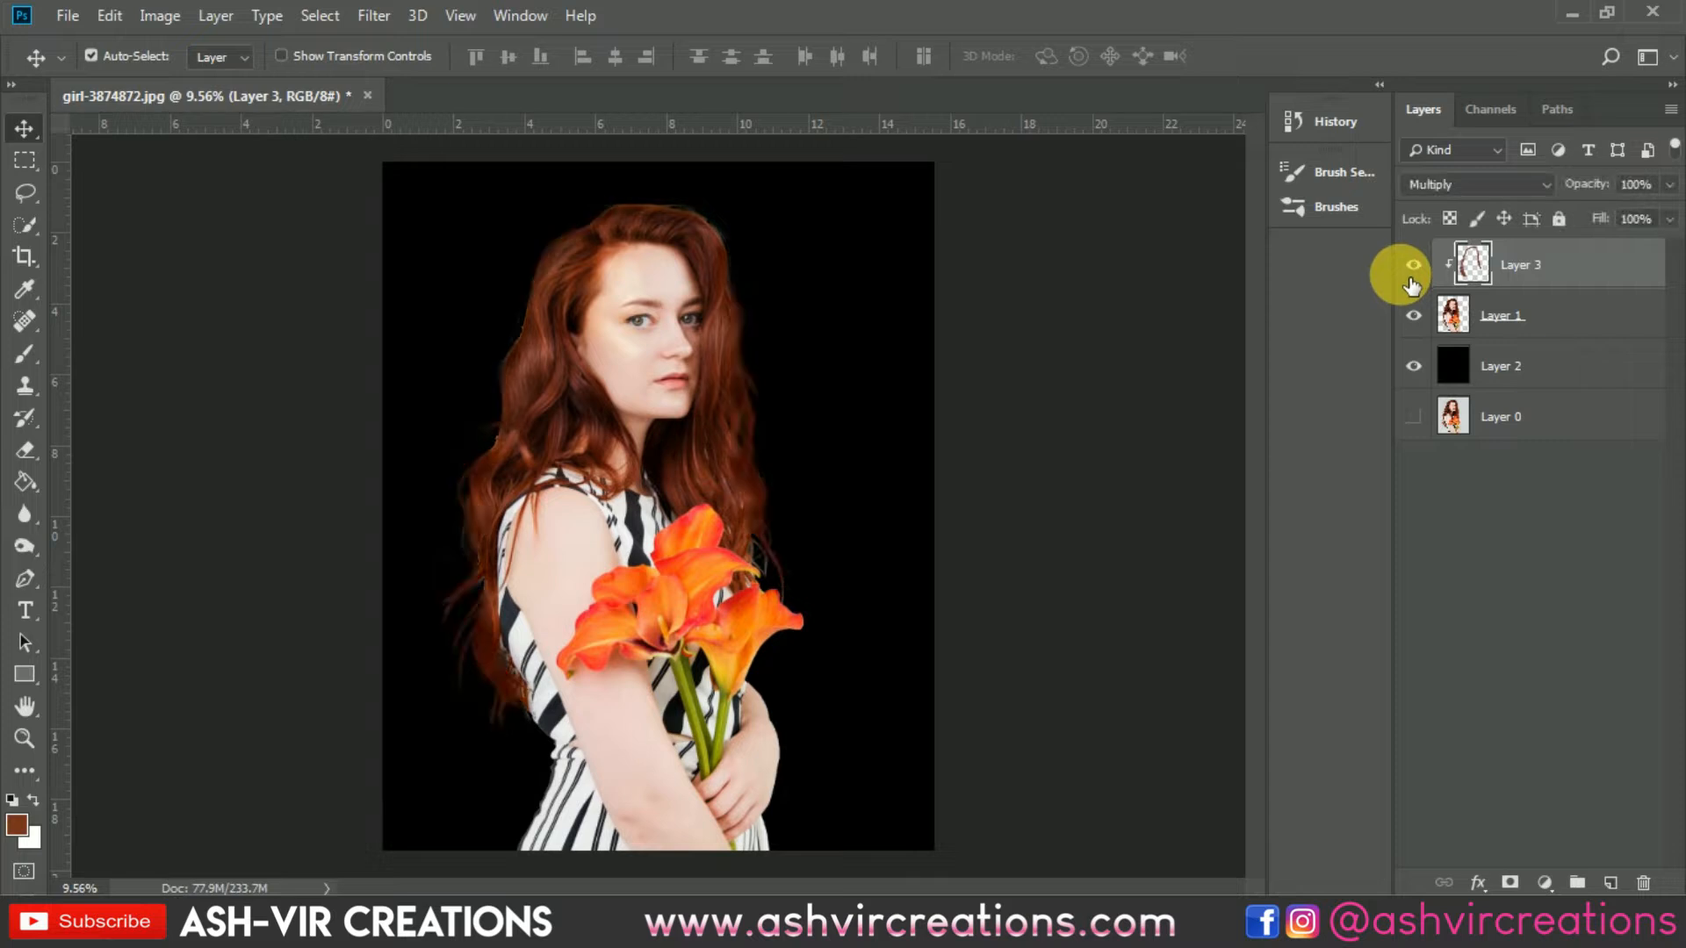
left_click(1415, 277)
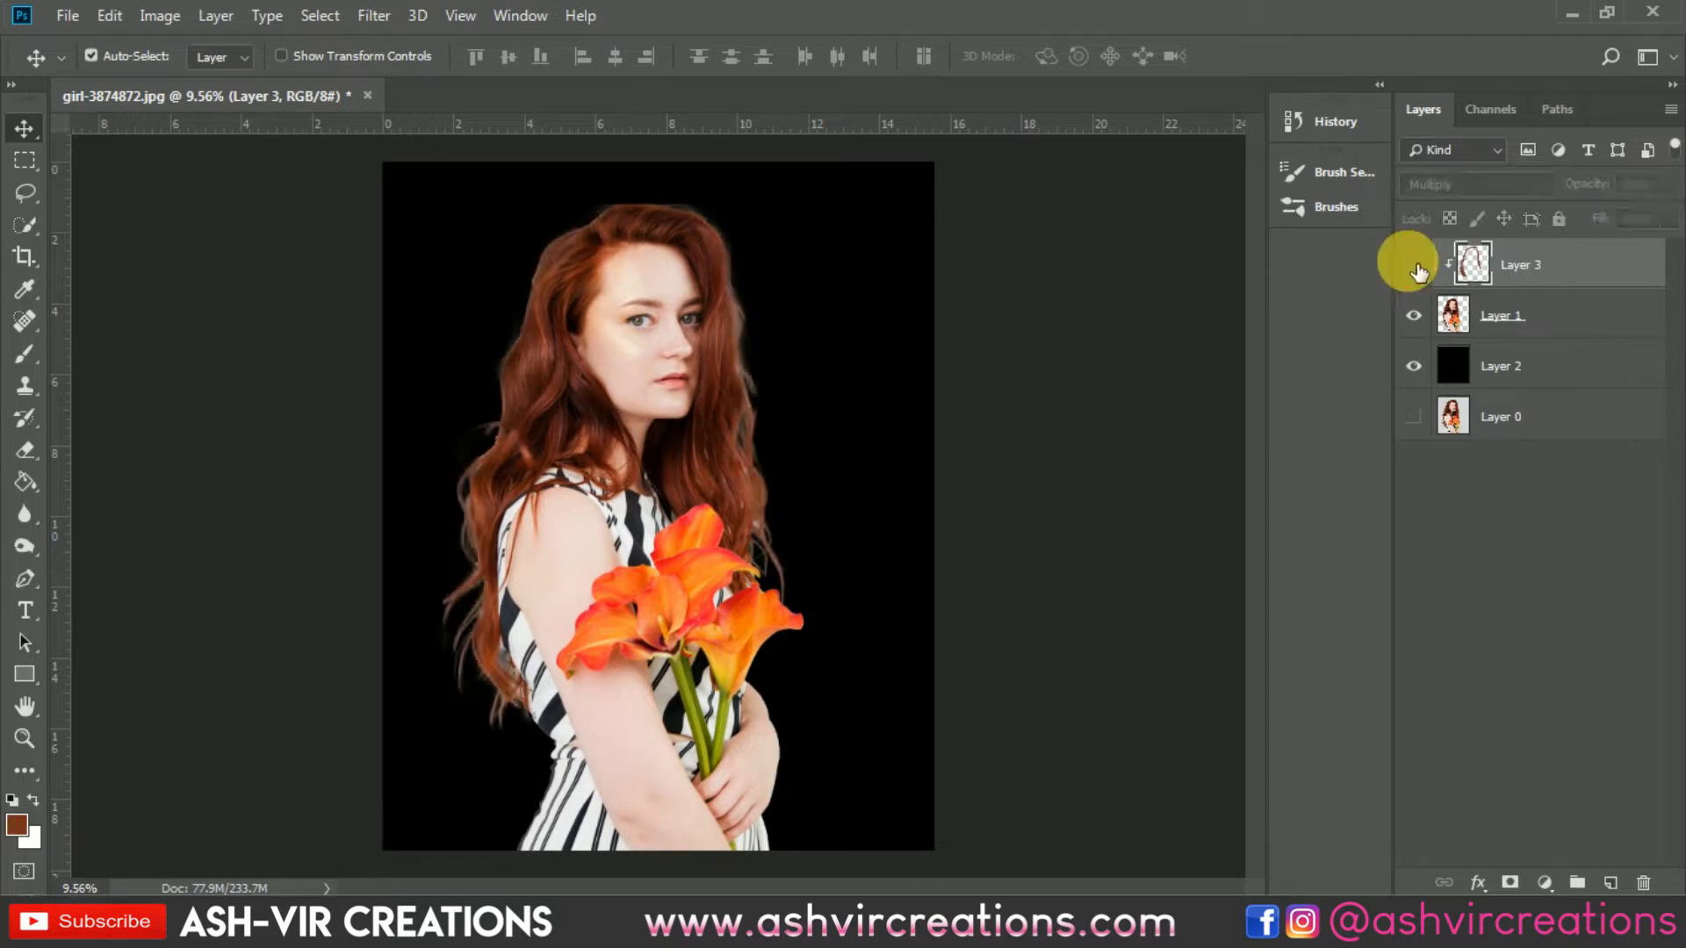
left_click(1416, 275)
left_click(1417, 273)
left_click(1418, 272)
left_click(1419, 273)
left_click(1409, 264)
Step: Merge the painted colour layer with the cut-out layer of the woman
left_click(1519, 316, "ctrl")
right_click(1514, 304)
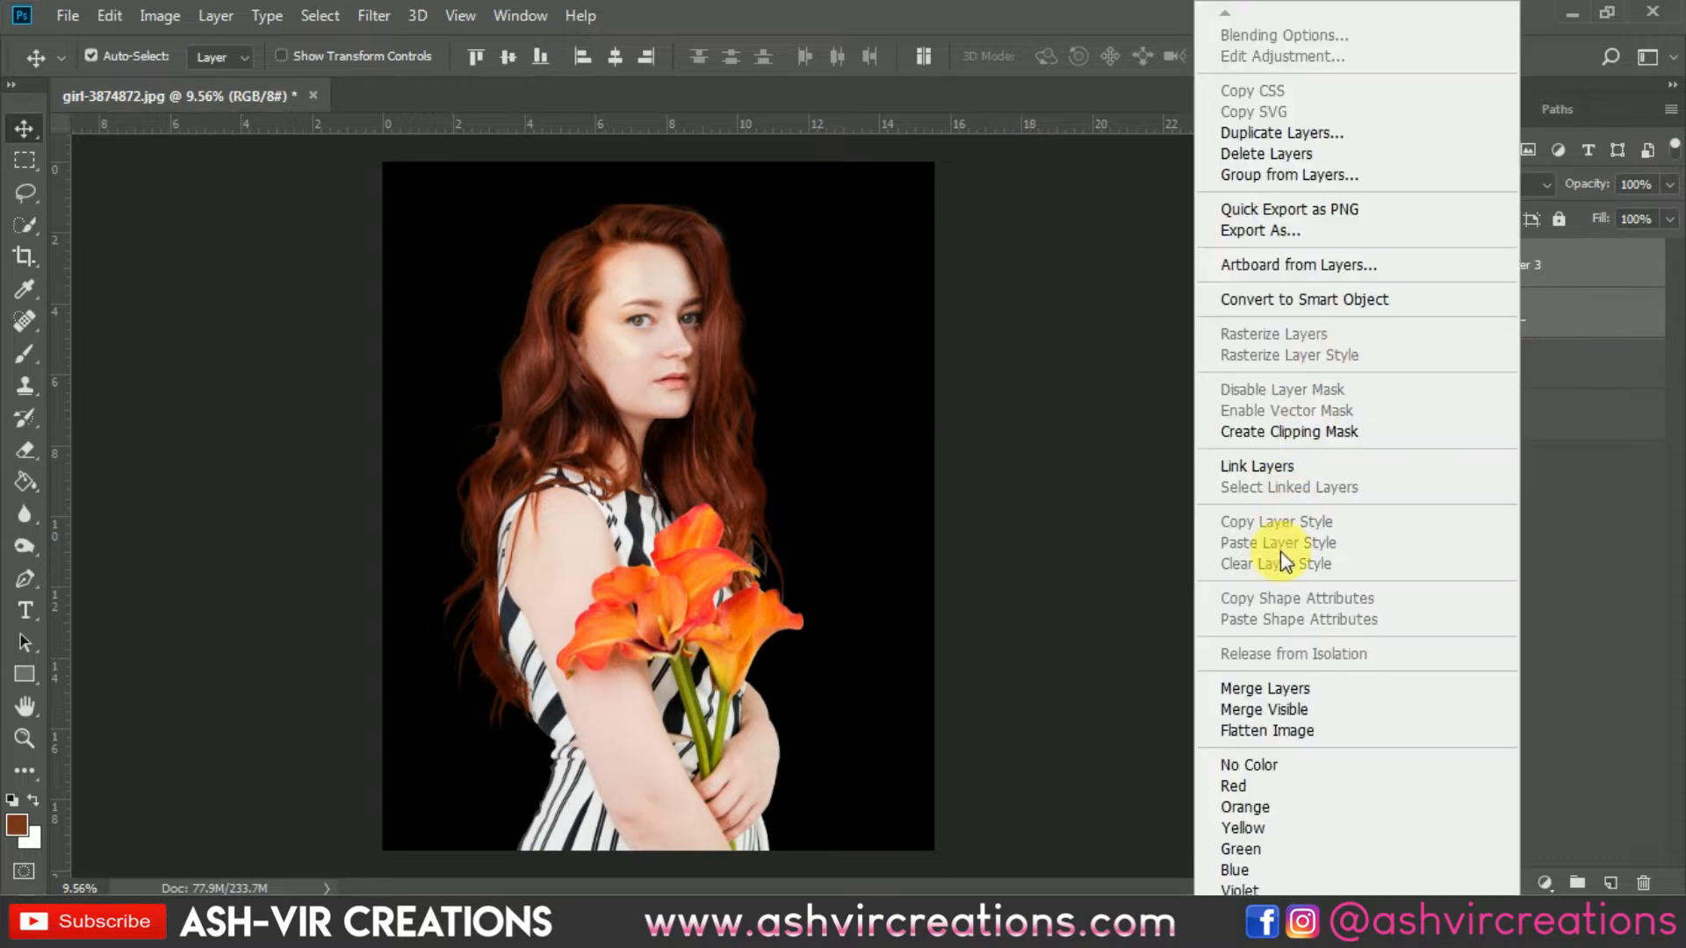
left_click(1277, 688)
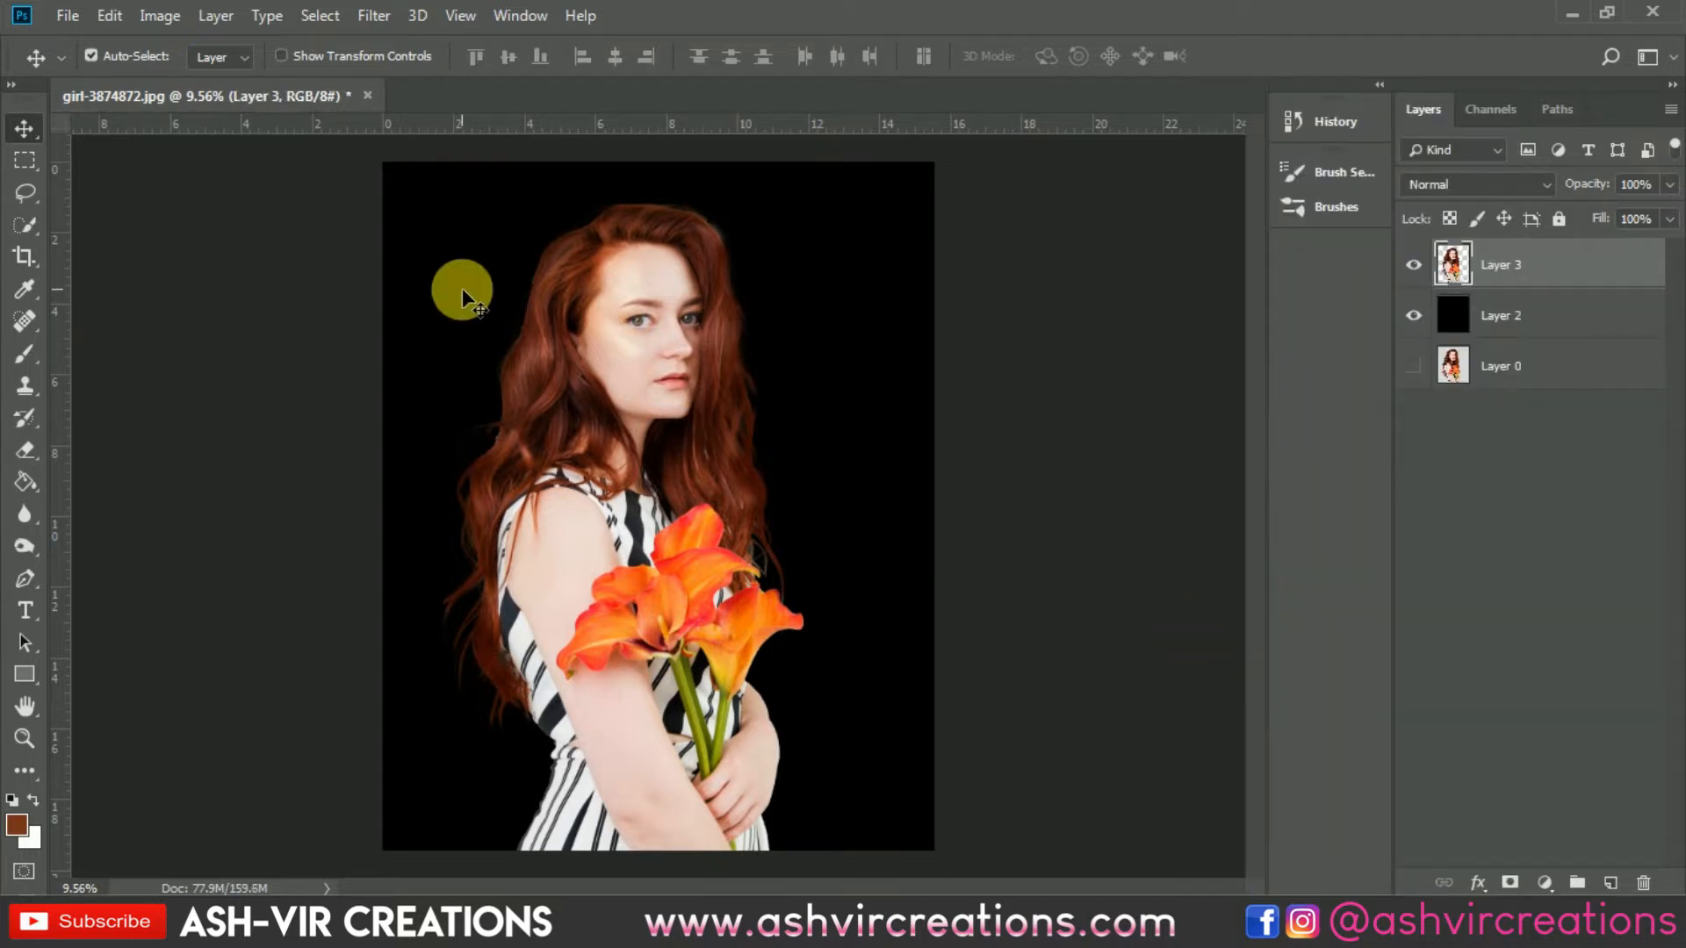
Step: Open the Camera Raw Filter and set Exposure -0.15, Highlights -27, Shadows -18, Whites -46 and Blacks -5
left_click(375, 15)
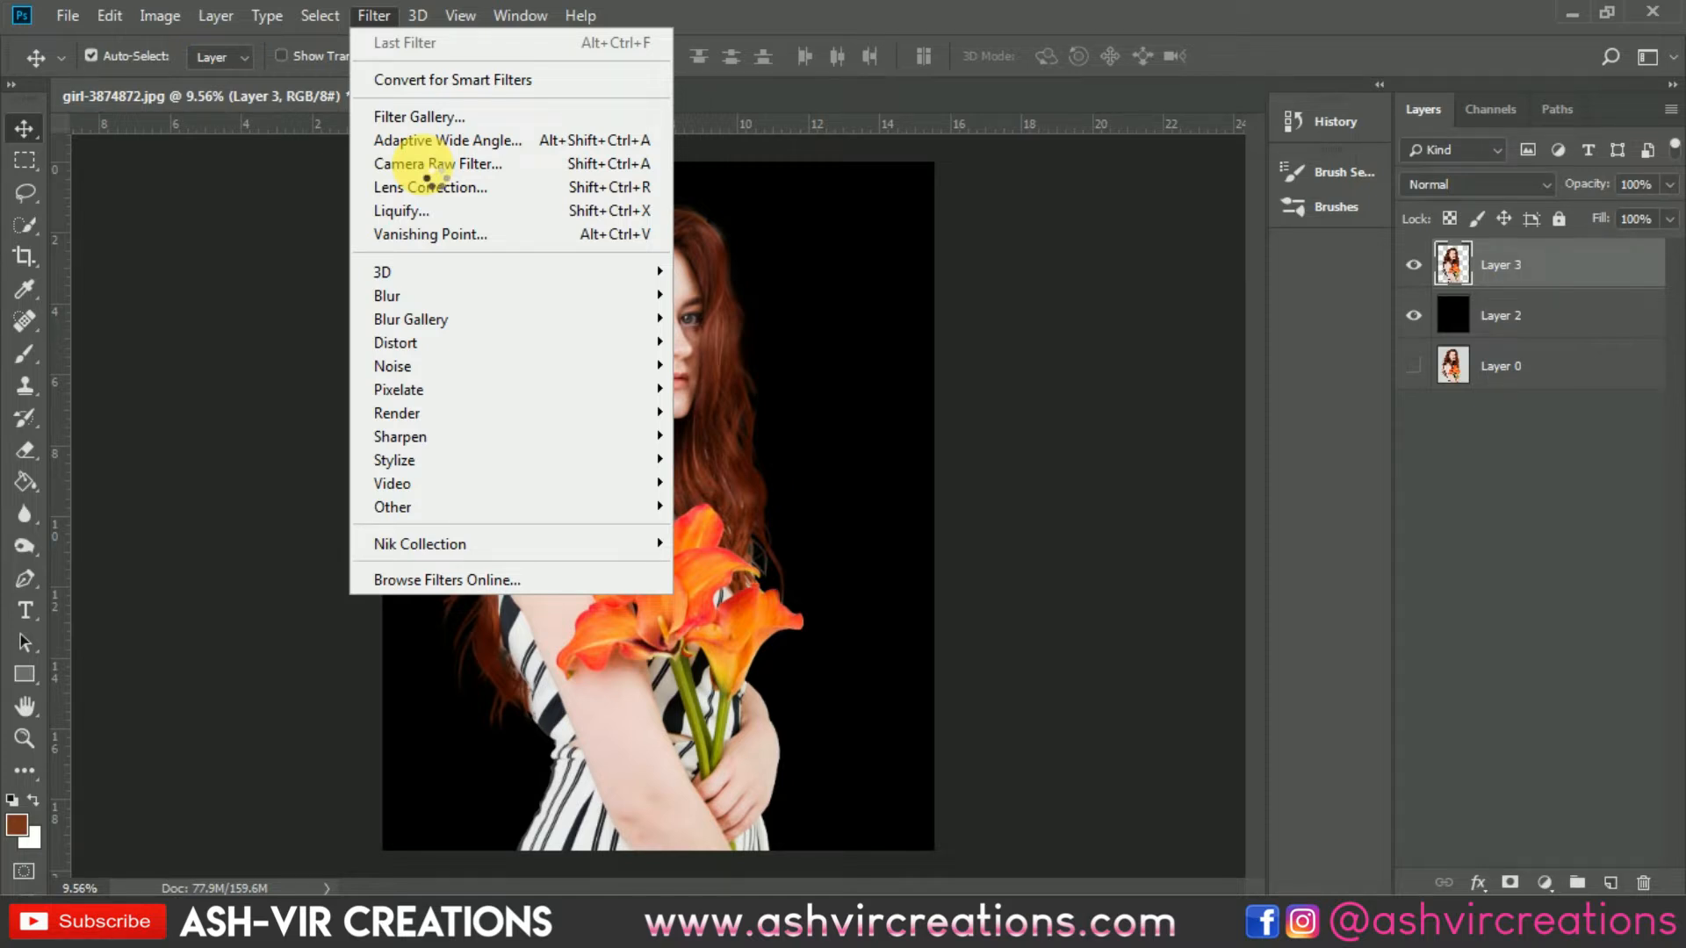
left_click(425, 166)
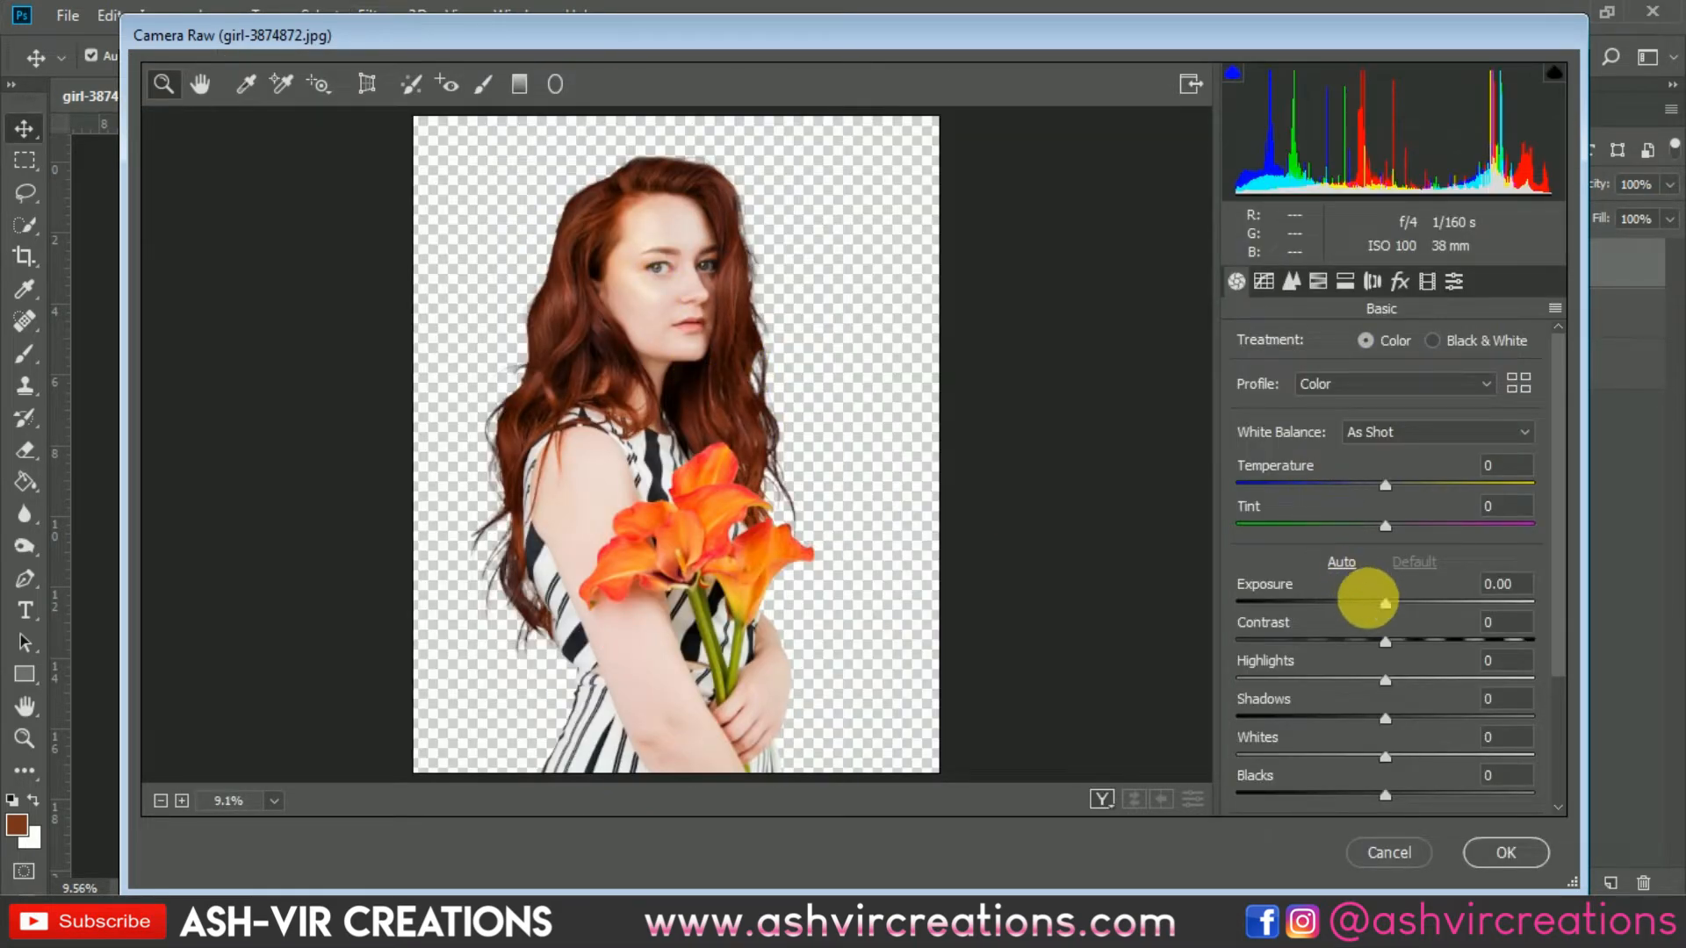
left_click(1377, 603)
left_click_drag(1373, 602, 1380, 602)
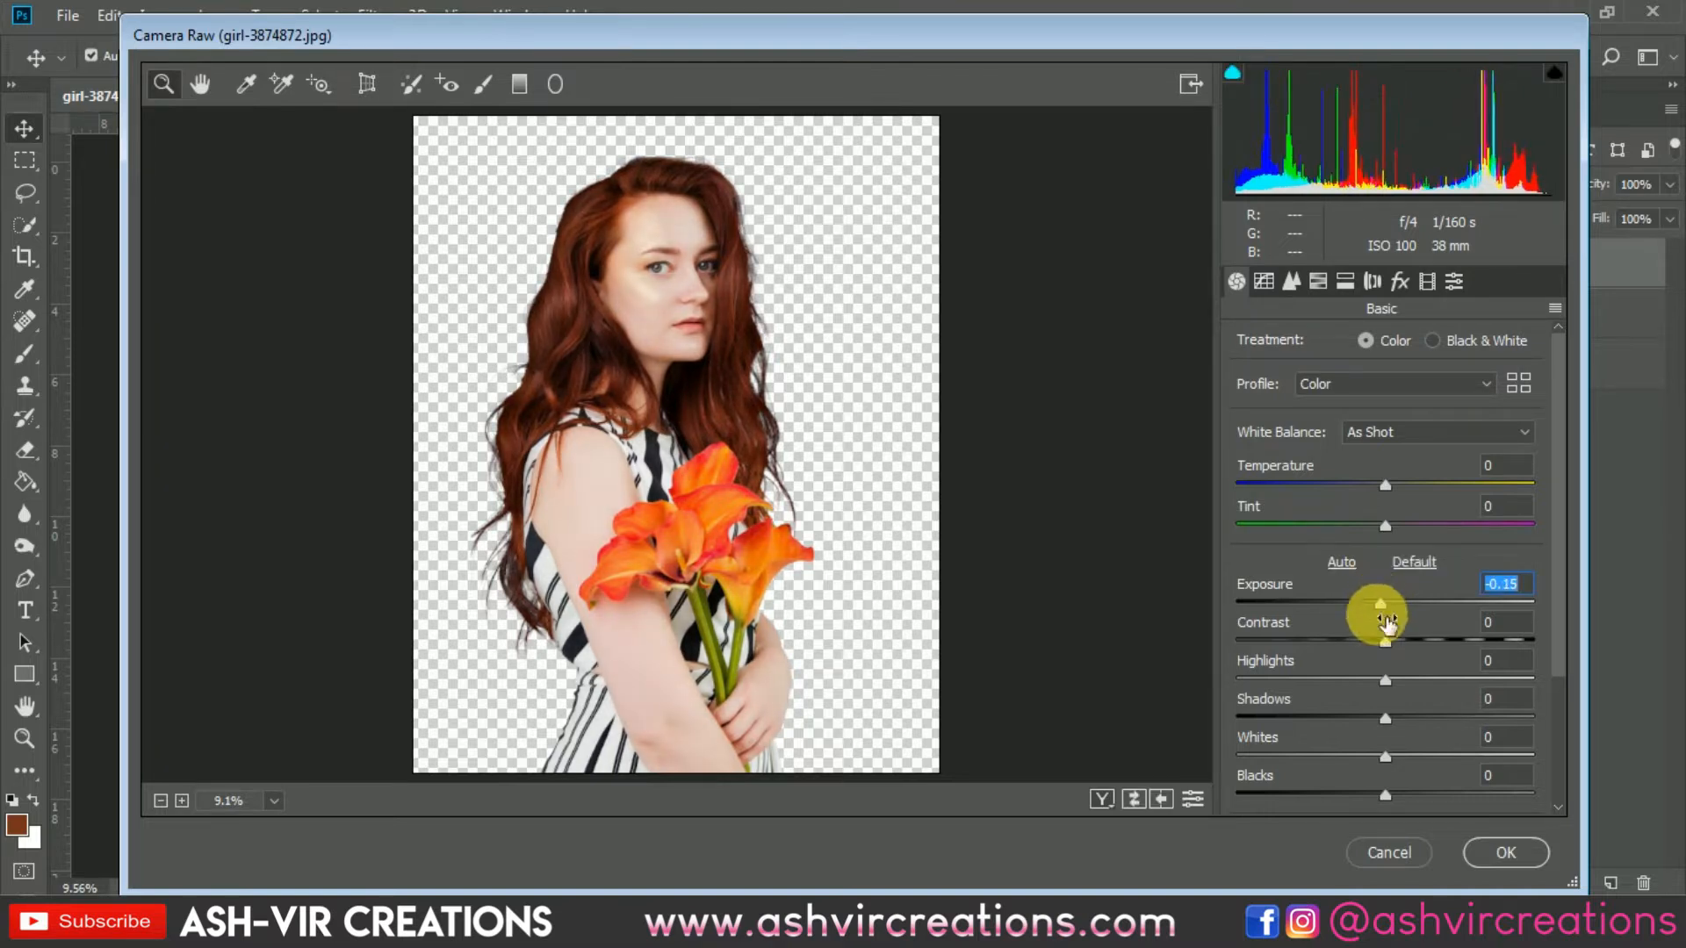
left_click_drag(1359, 679, 1378, 824)
left_click(1328, 756)
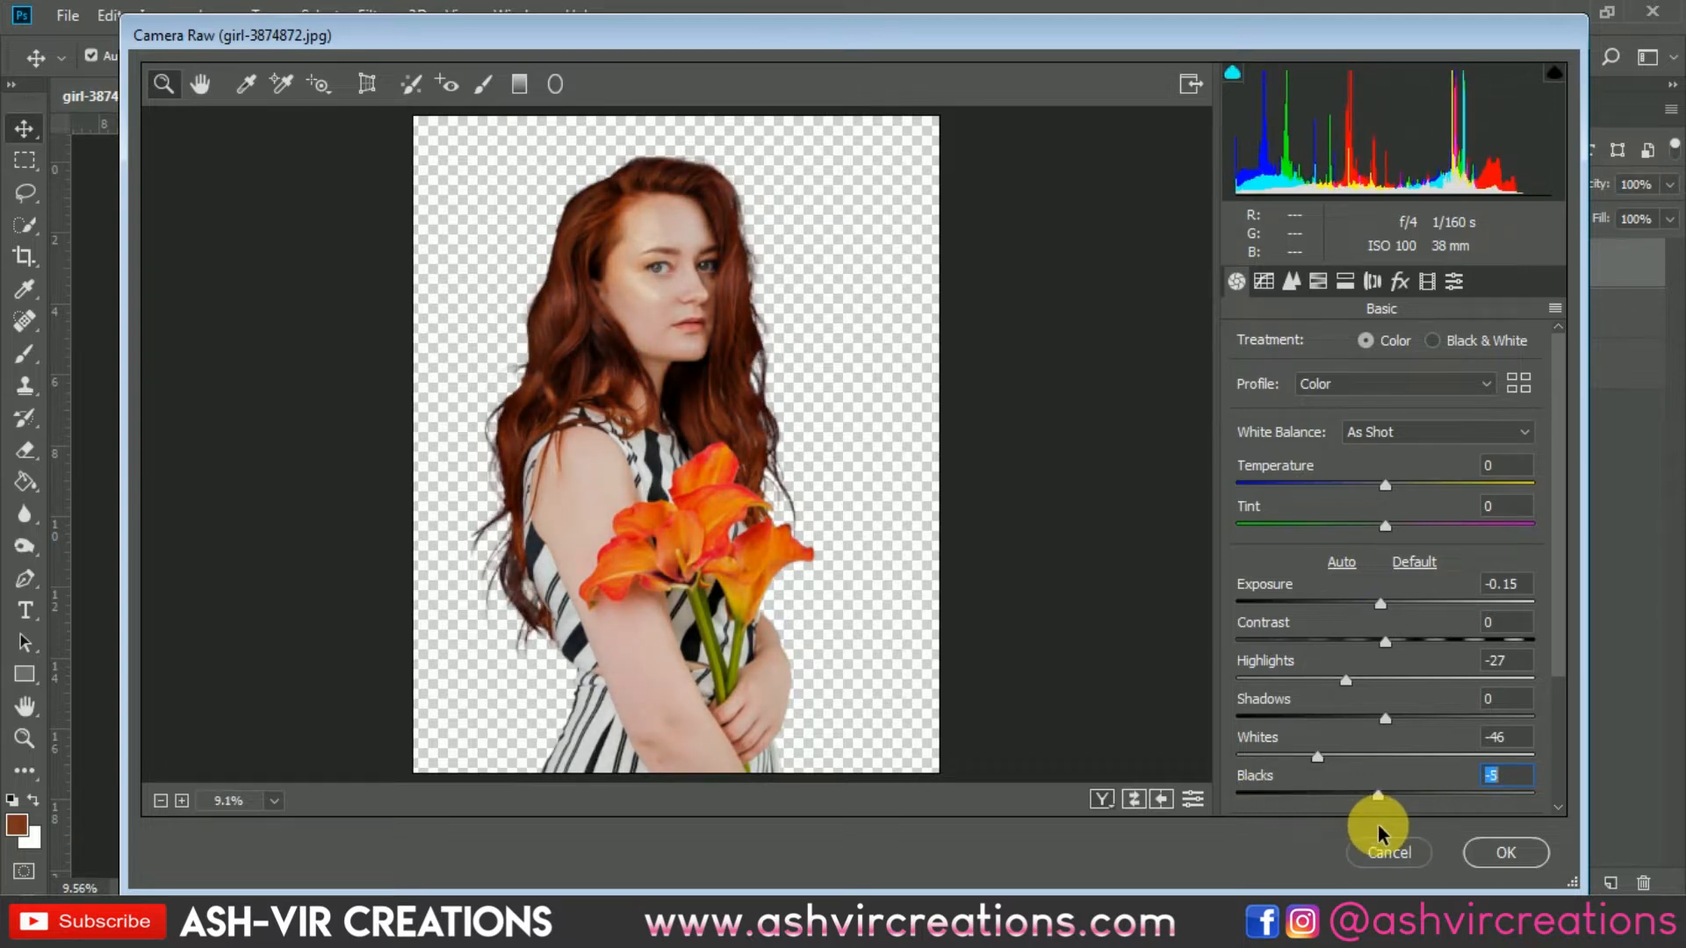
mouse_move(1374, 722)
left_mouse_down()
mouse_move(1300, 715)
mouse_move(1491, 720)
mouse_move(1359, 725)
left_mouse_up()
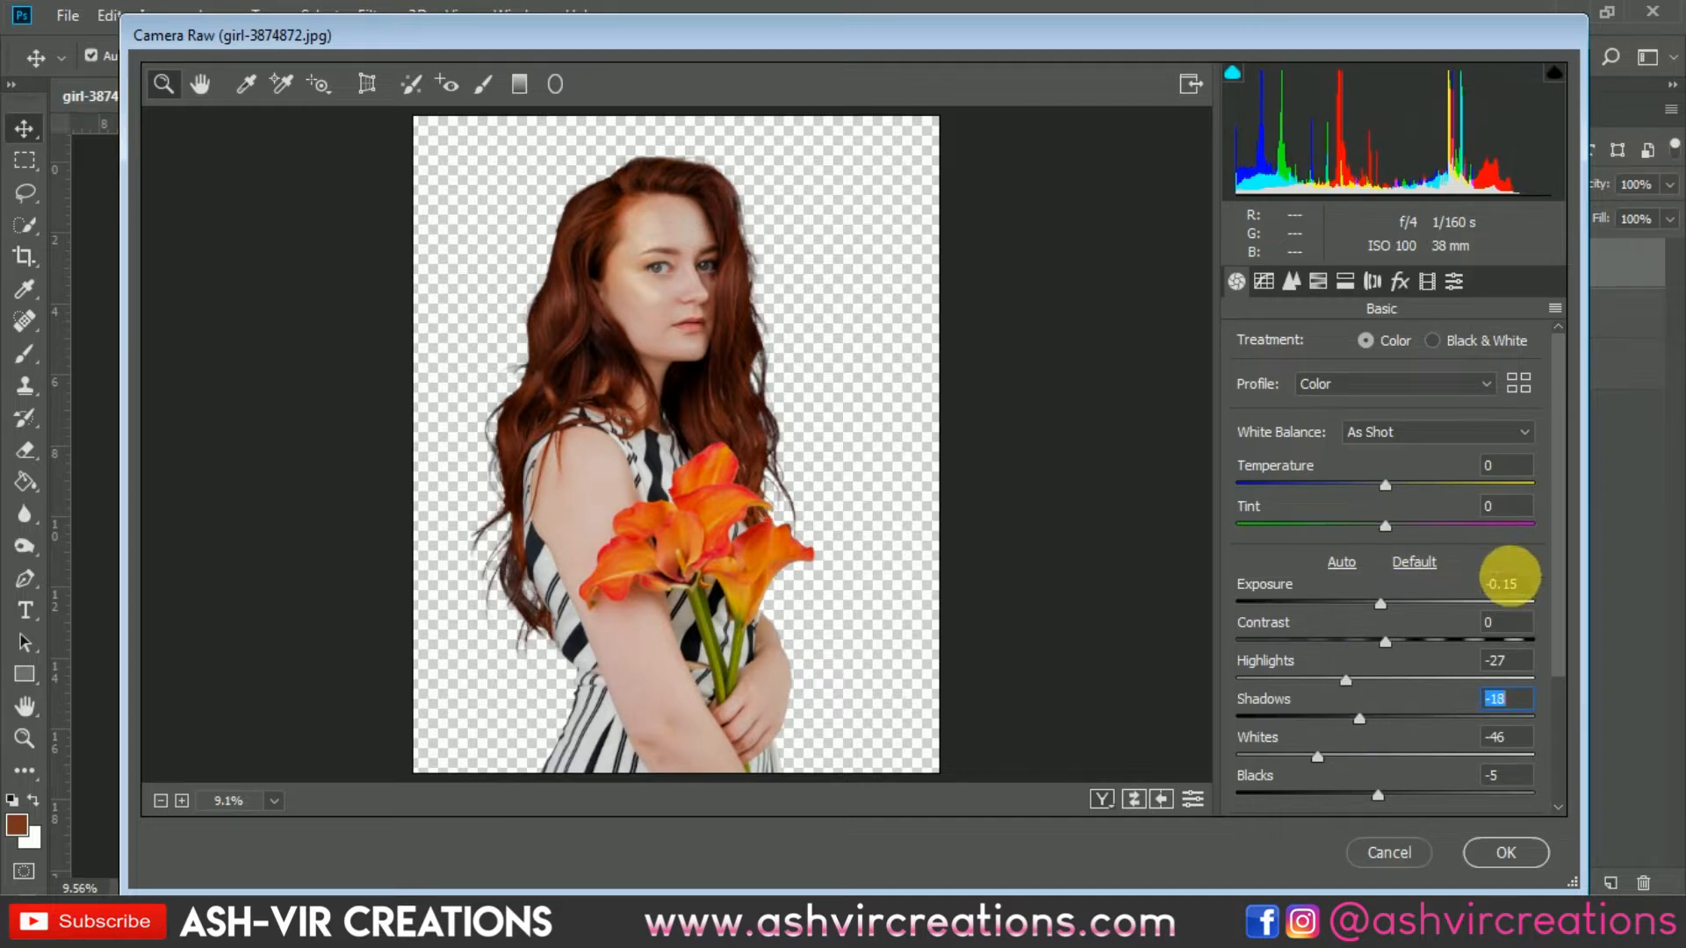
Step: Set Highlights to -32, Exposure to -0.55 and Contrast to +21 in the Camera Raw Filter
left_click_drag(1556, 677, 1556, 775)
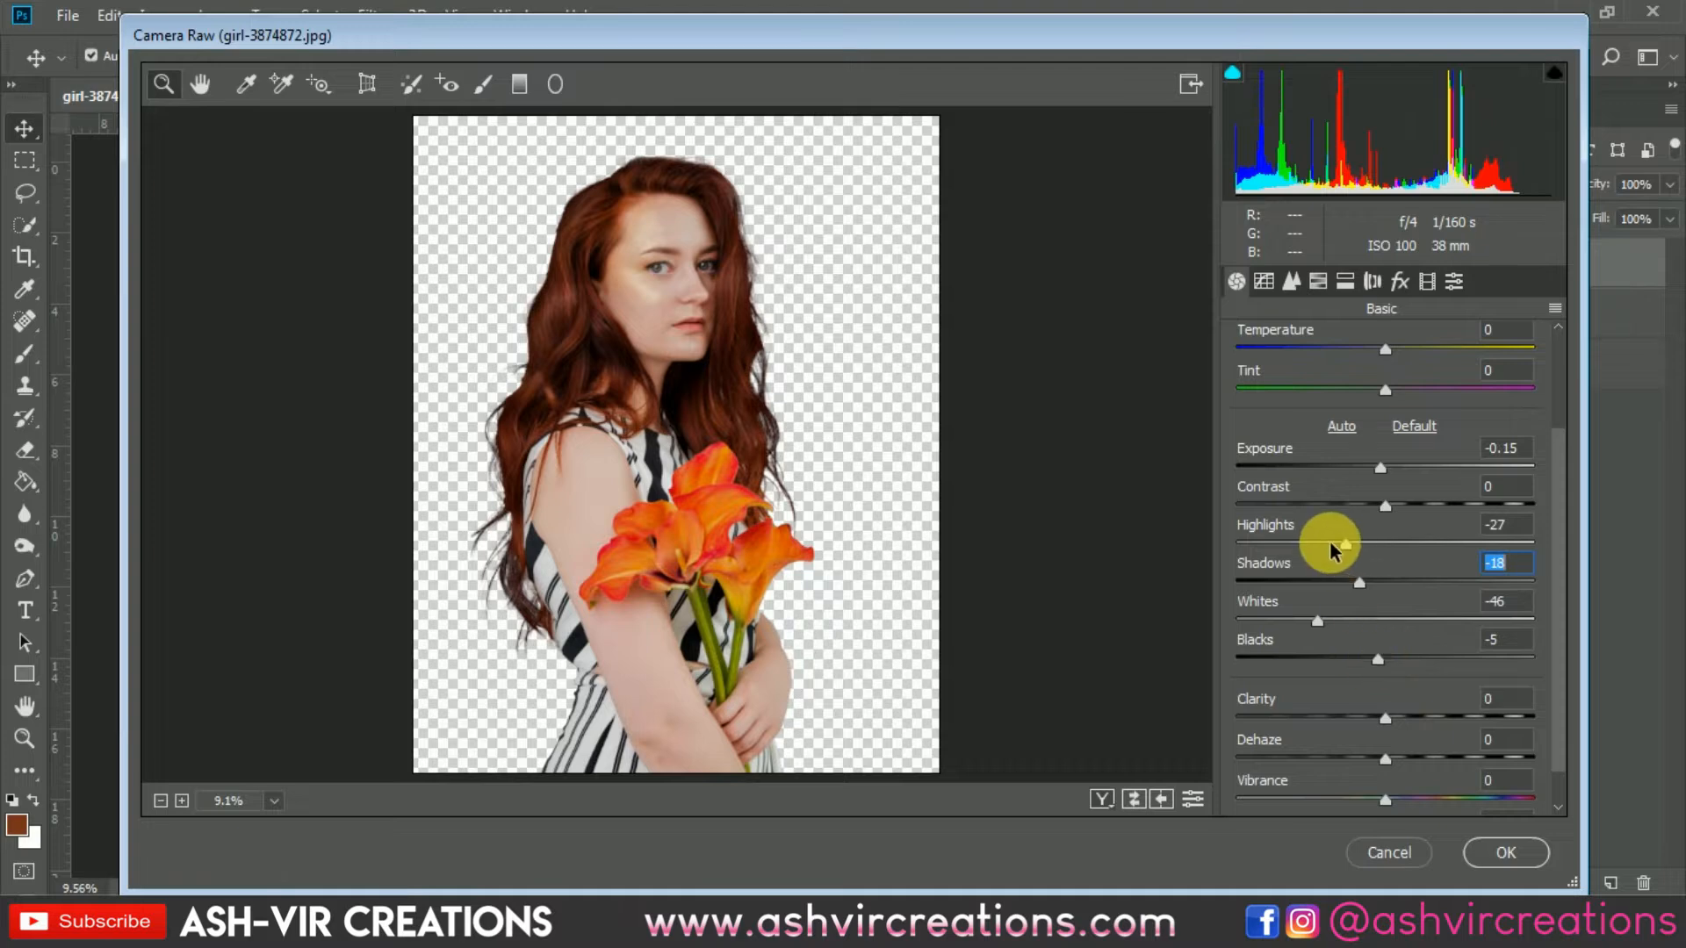
mouse_move(1344, 545)
left_mouse_down()
mouse_move(1288, 548)
mouse_move(1338, 545)
left_mouse_up()
left_click(637, 277)
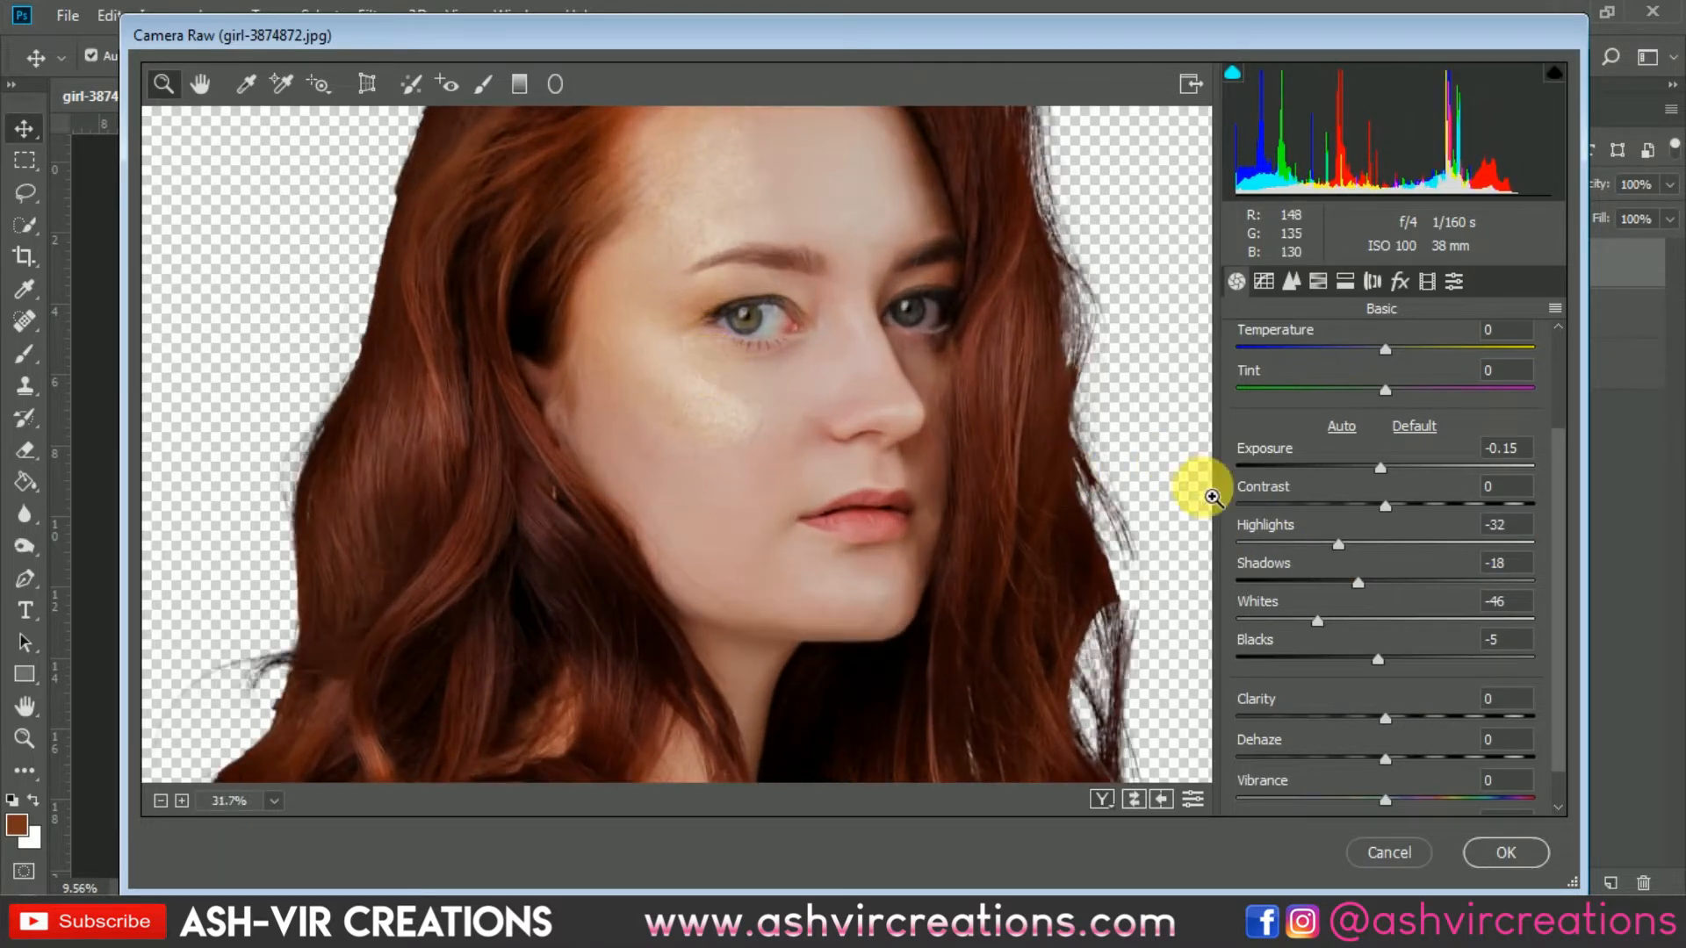
mouse_move(1385, 505)
left_mouse_down()
mouse_move(1431, 505)
mouse_move(1370, 503)
mouse_move(1417, 505)
mouse_move(1372, 476)
left_mouse_up()
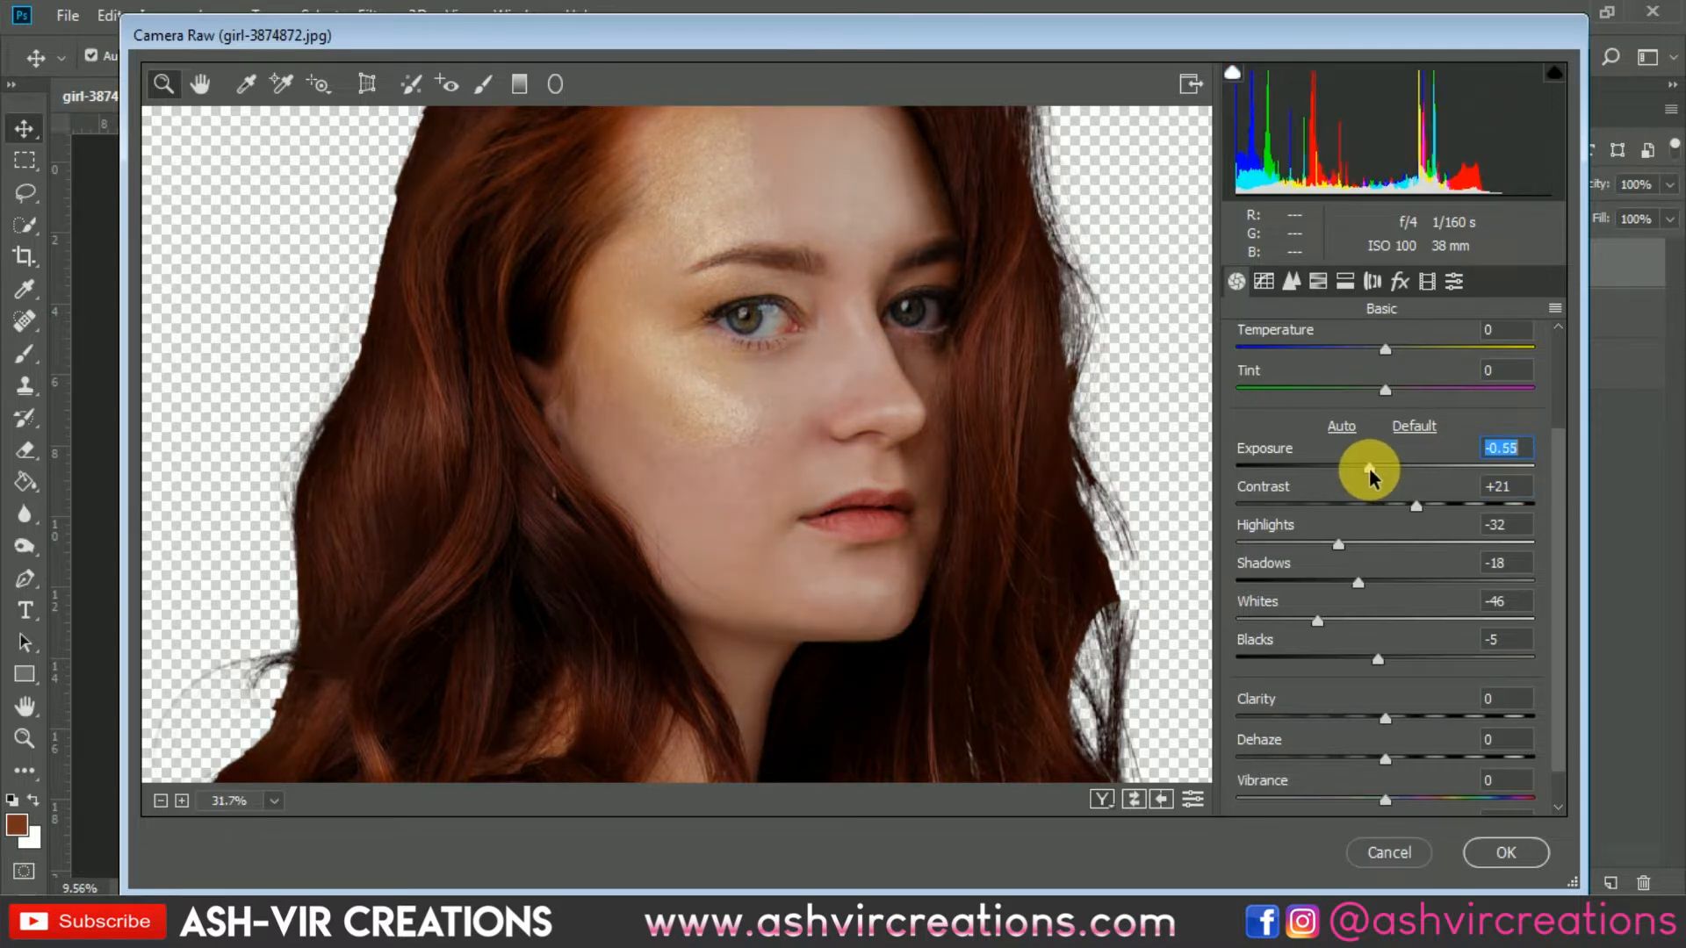
Step: Set Clarity to +3, compare the before and after views, and apply the Camera Raw Filter
key("ctrl+0")
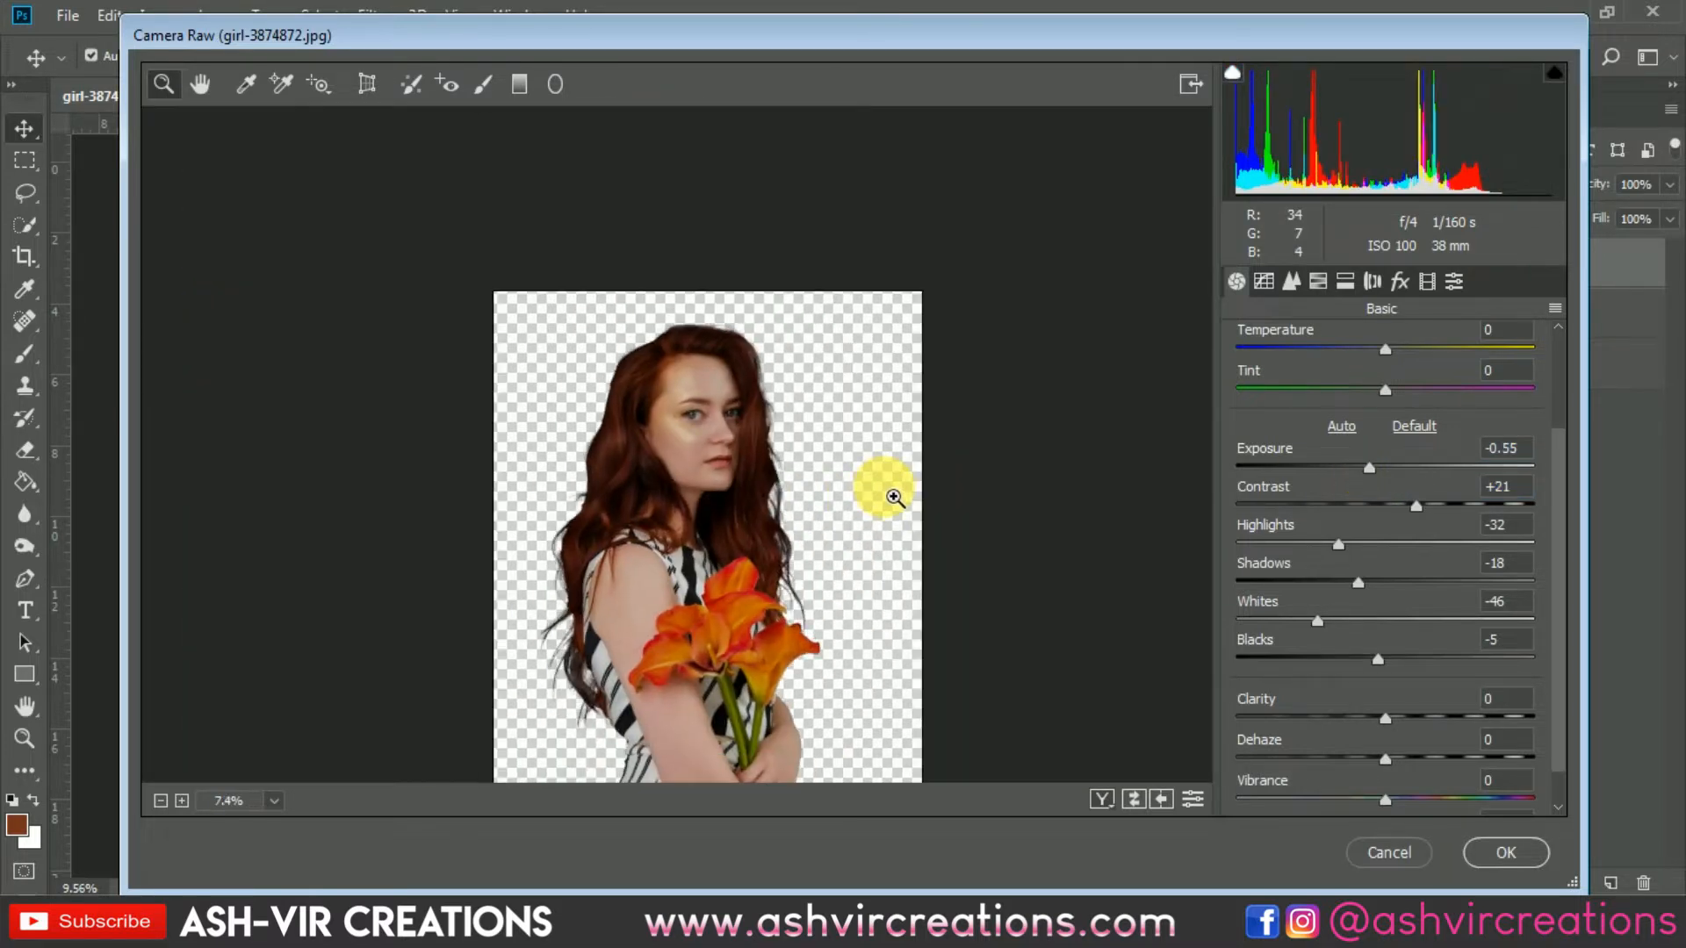
left_click_drag(790, 529, 798, 411)
scroll(711, 436, "up", 3)
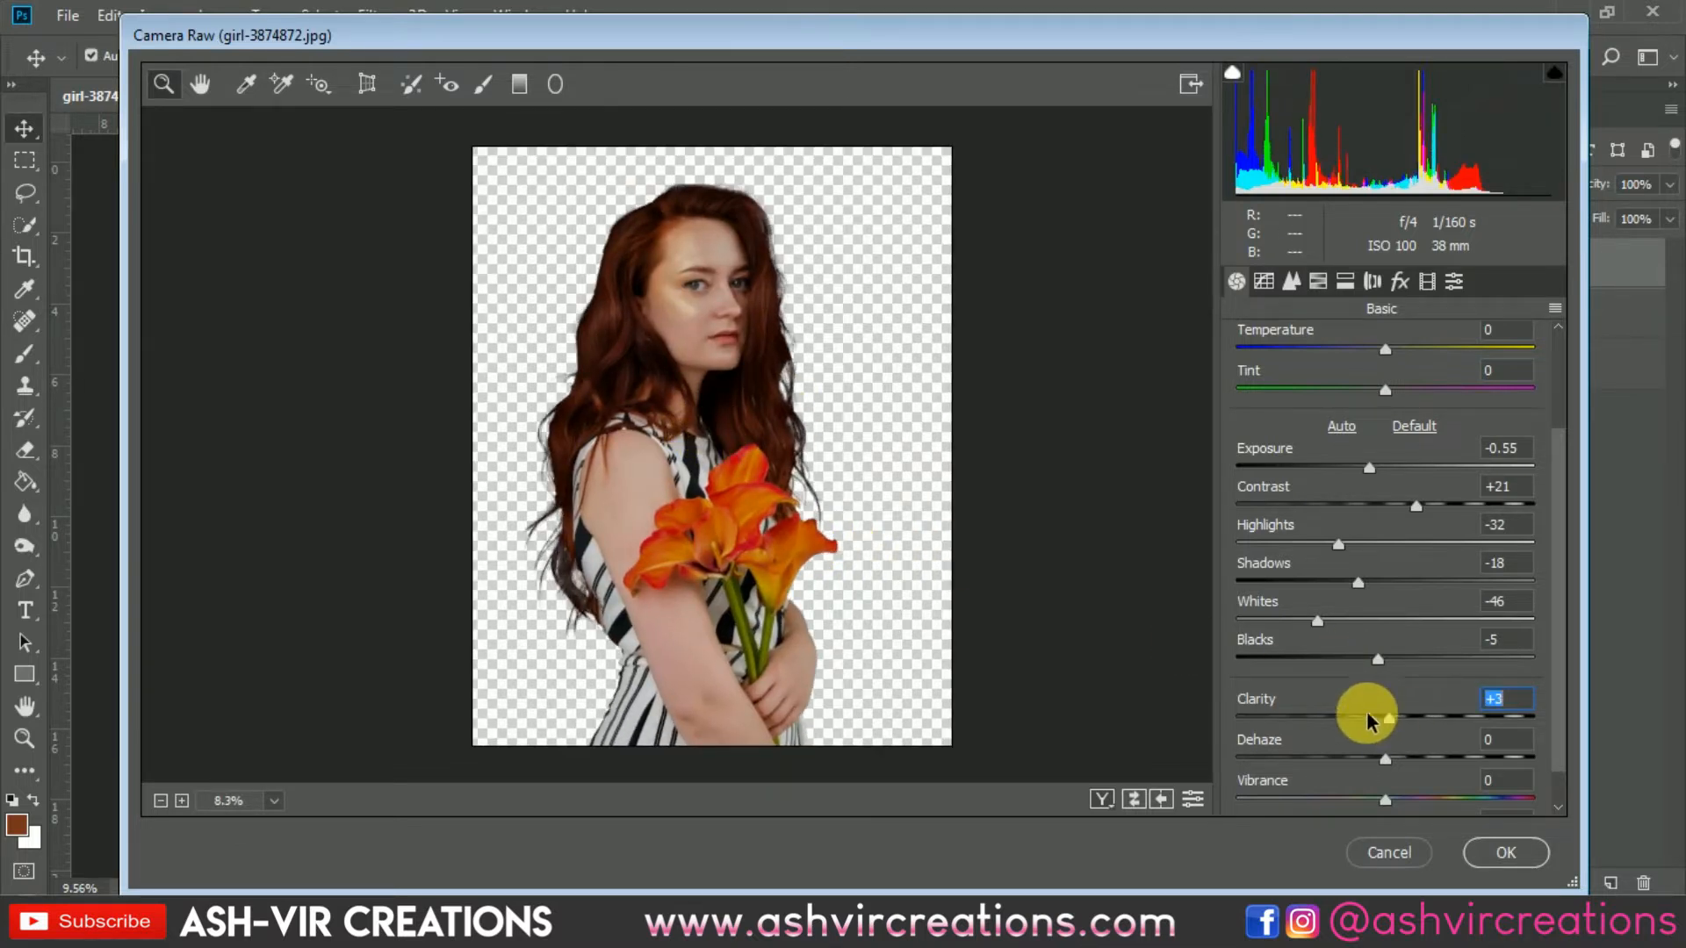
scroll(647, 497, "up", 3)
scroll(647, 497, "down", 3)
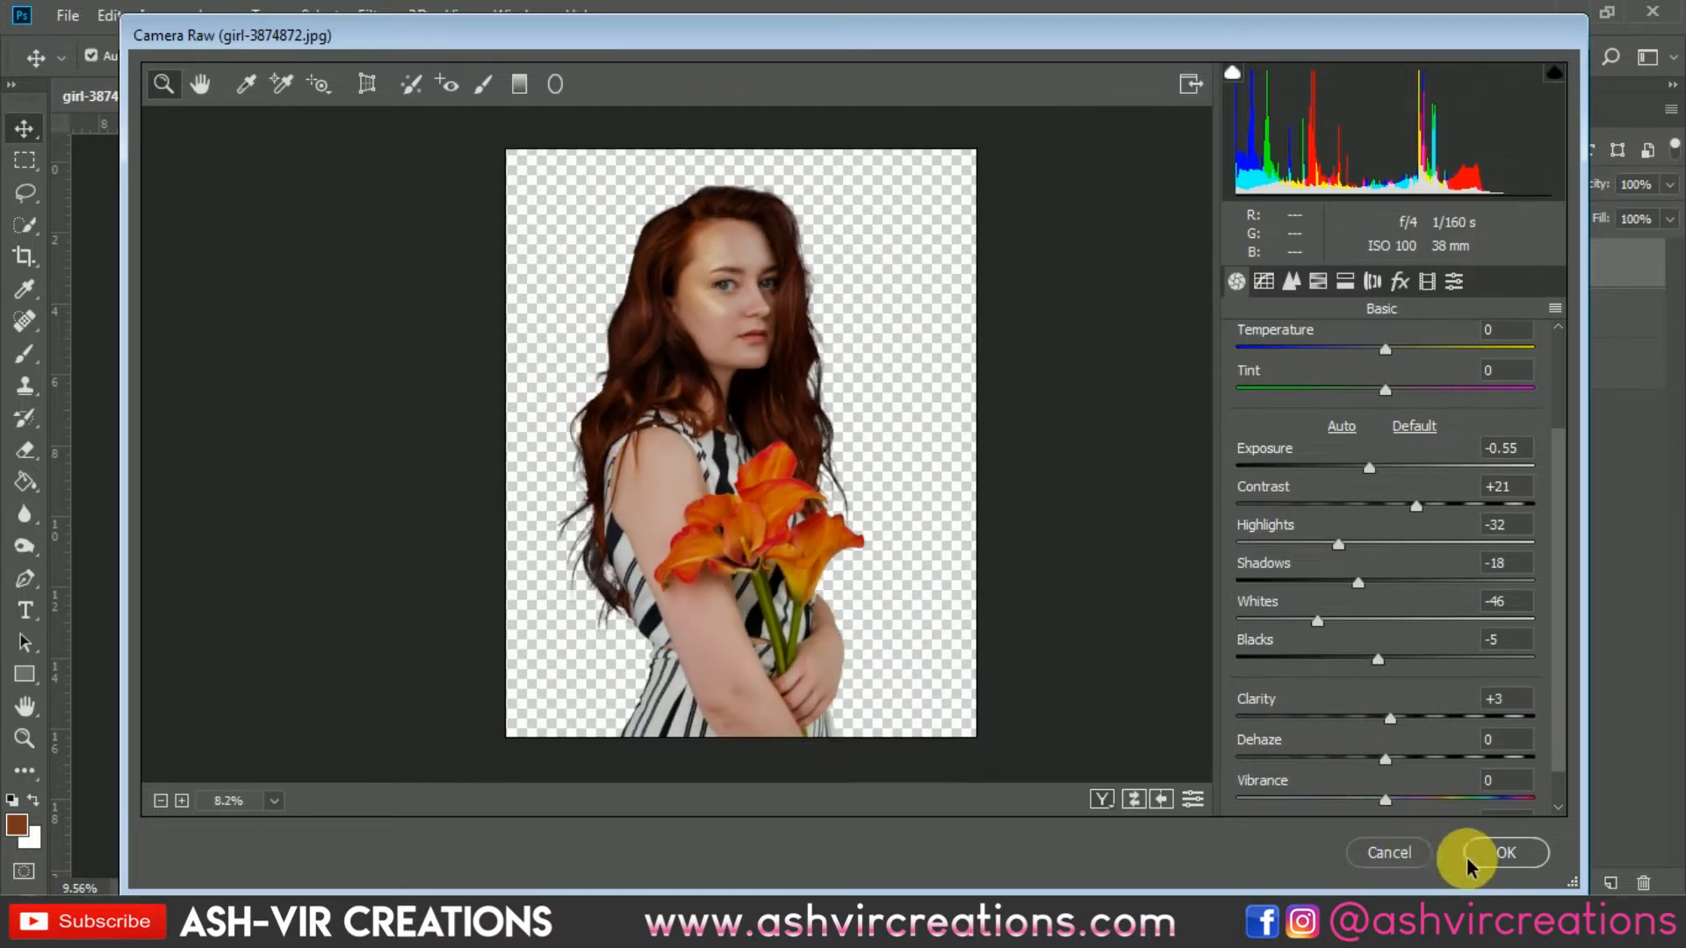
left_click(1103, 800)
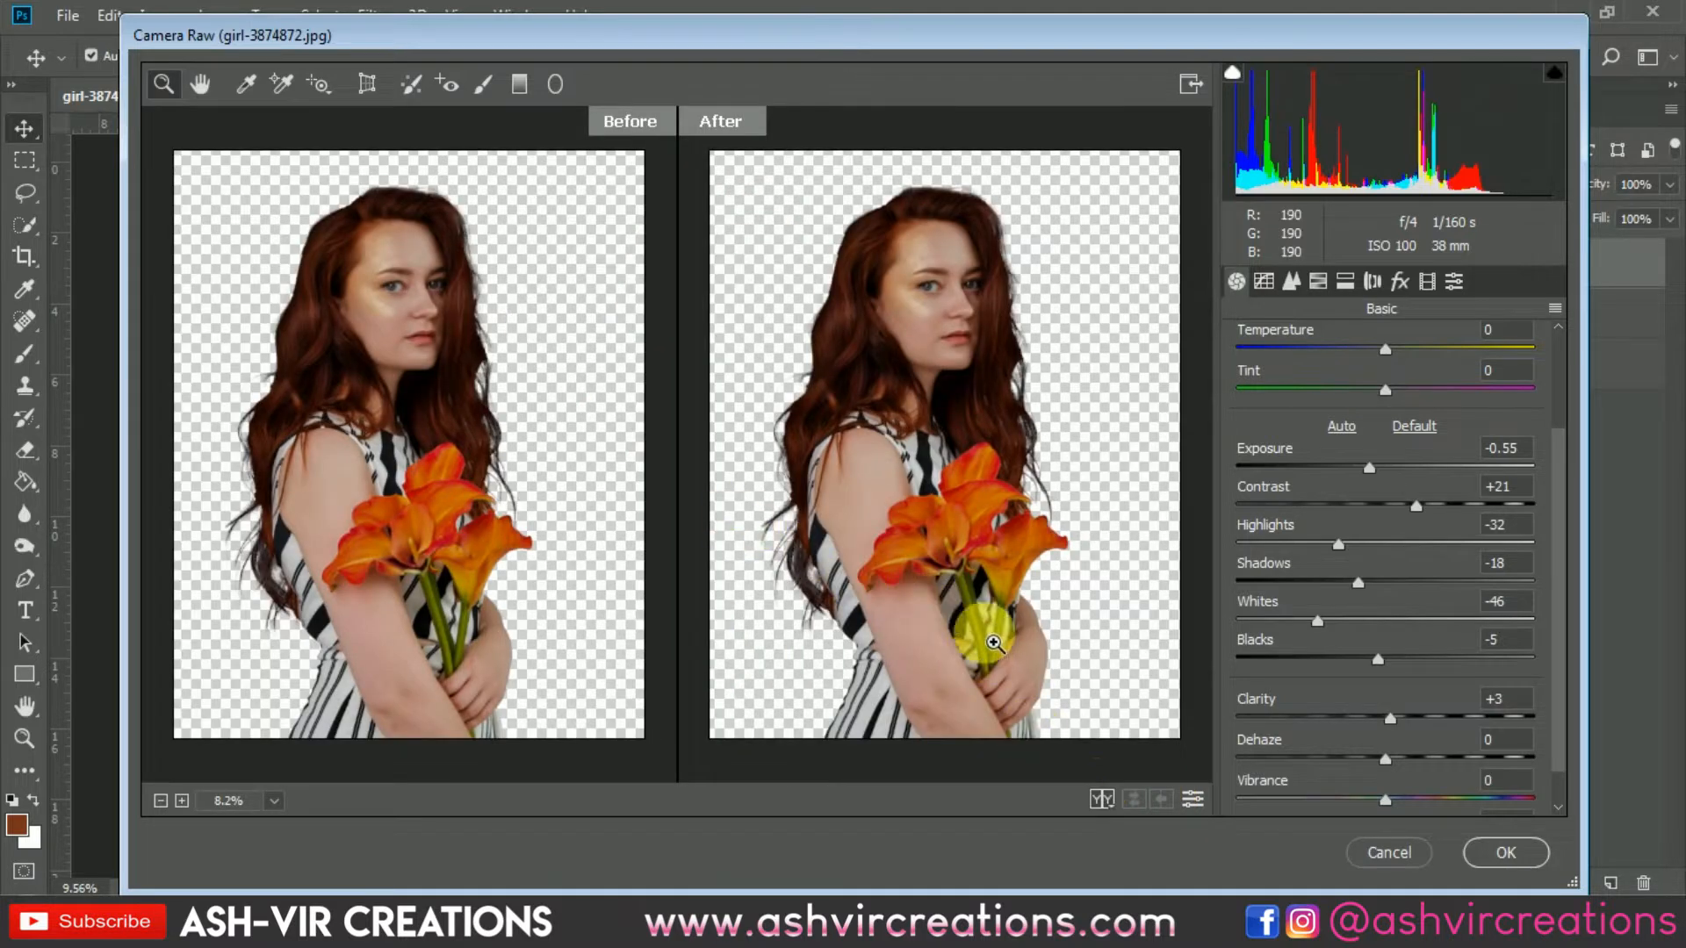
left_click(1493, 851)
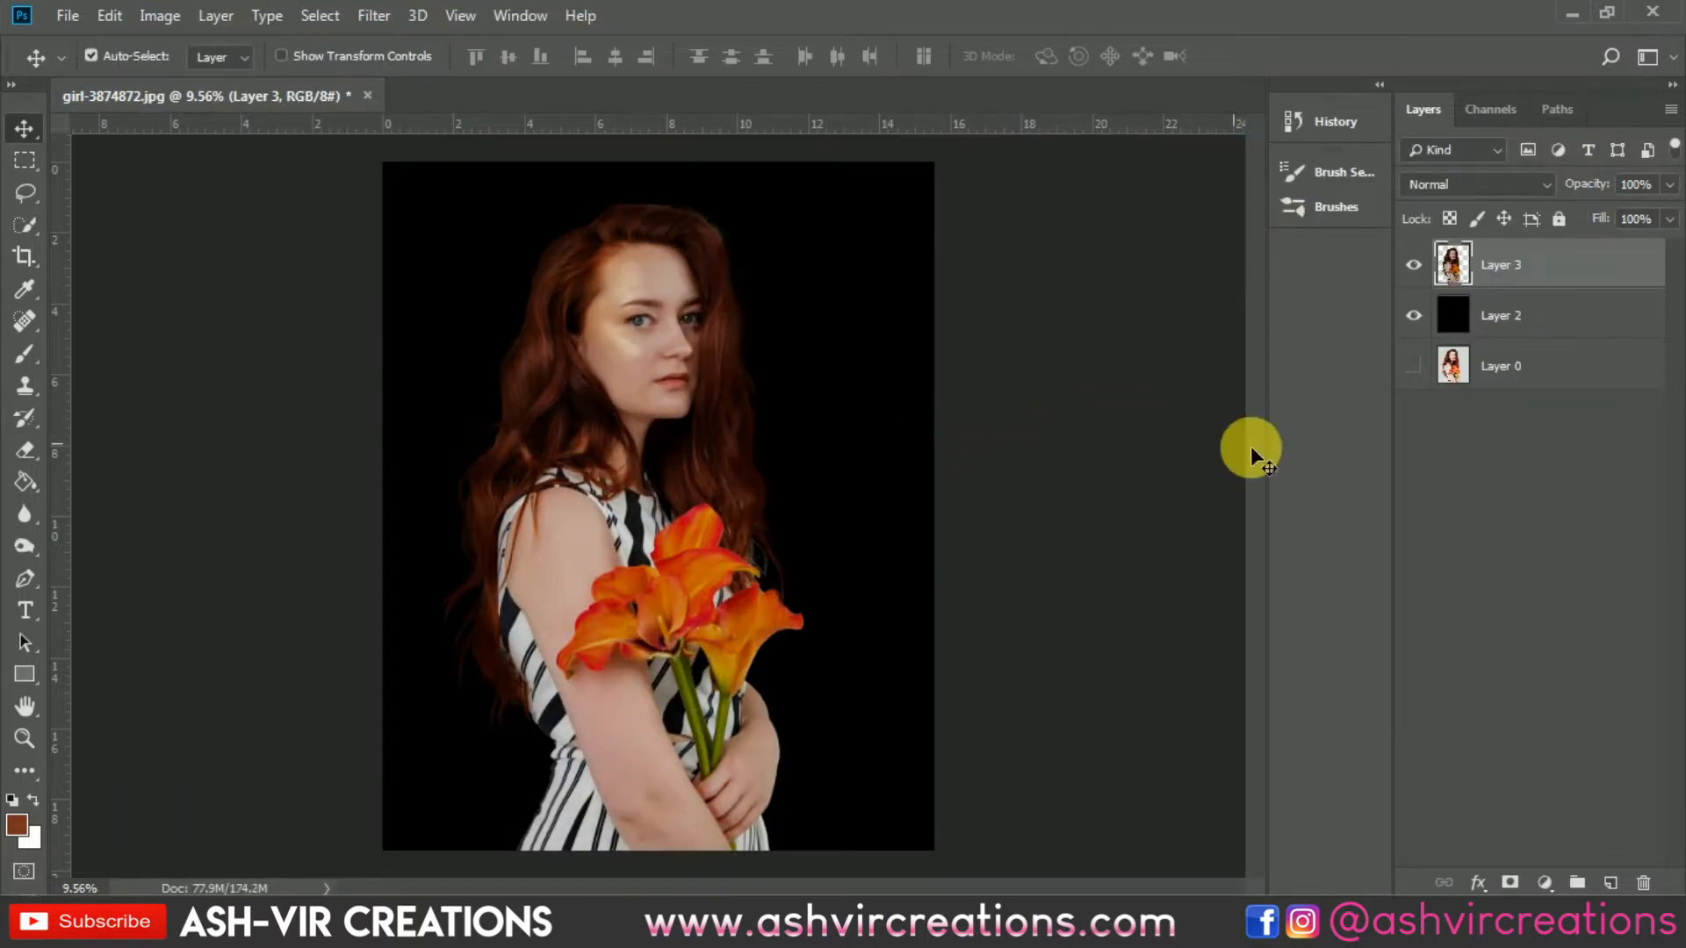
Step: Show the original photo layer and hide the black background layer
left_click(1415, 364)
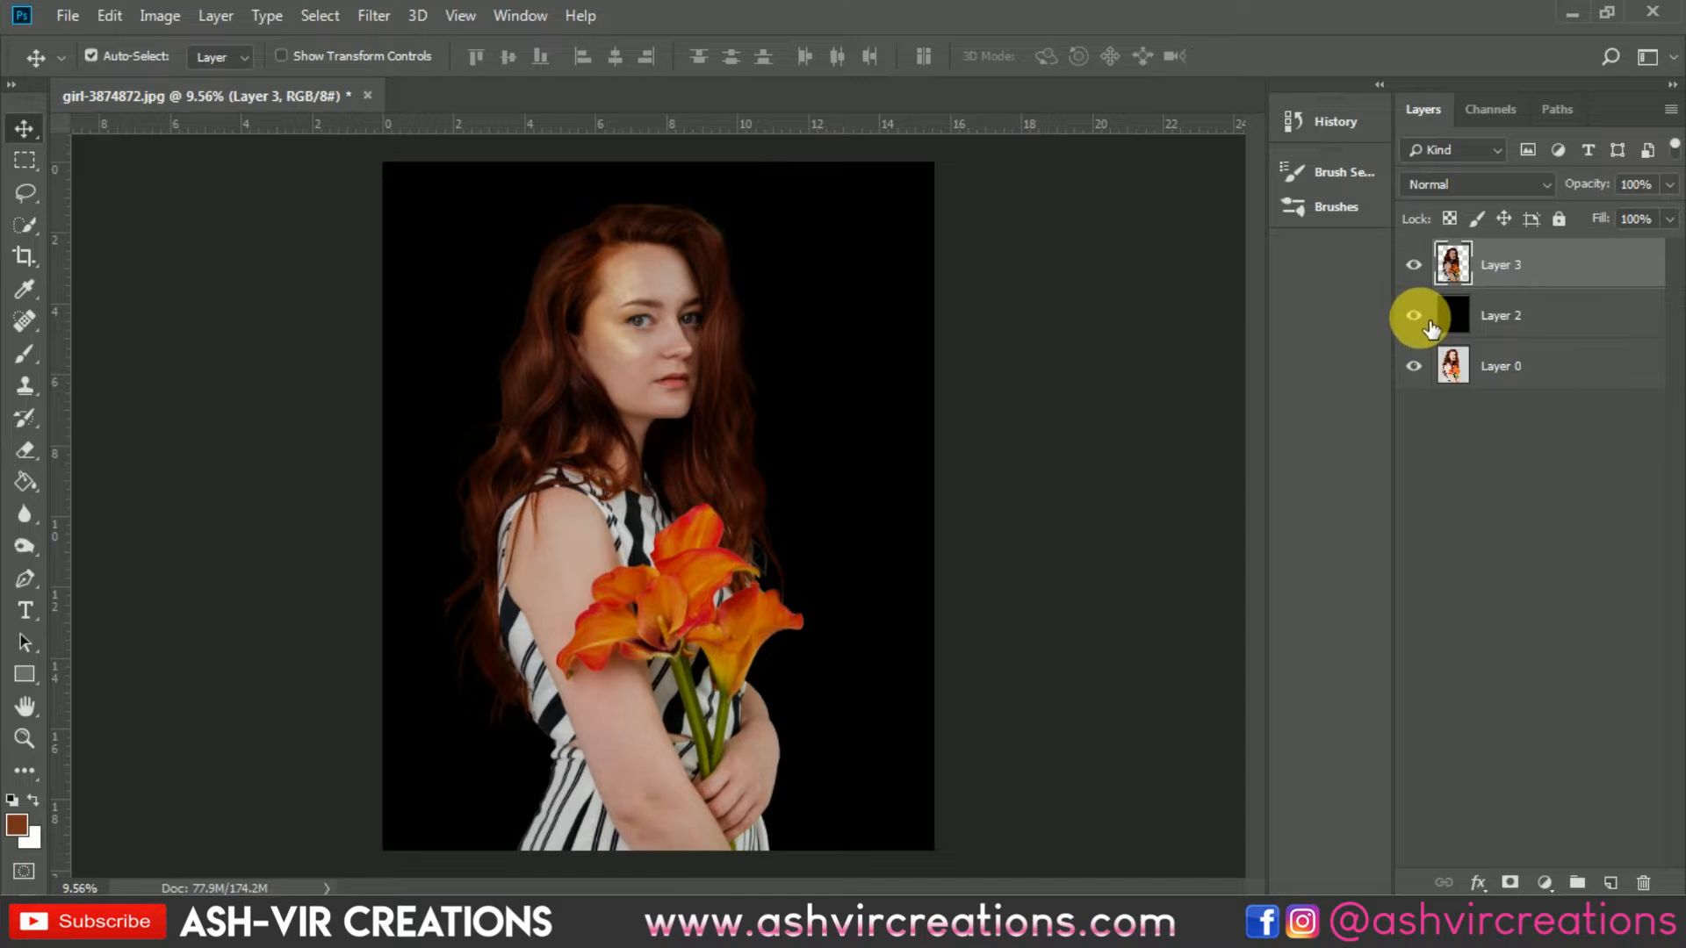
left_click(1428, 322)
left_click(1427, 274)
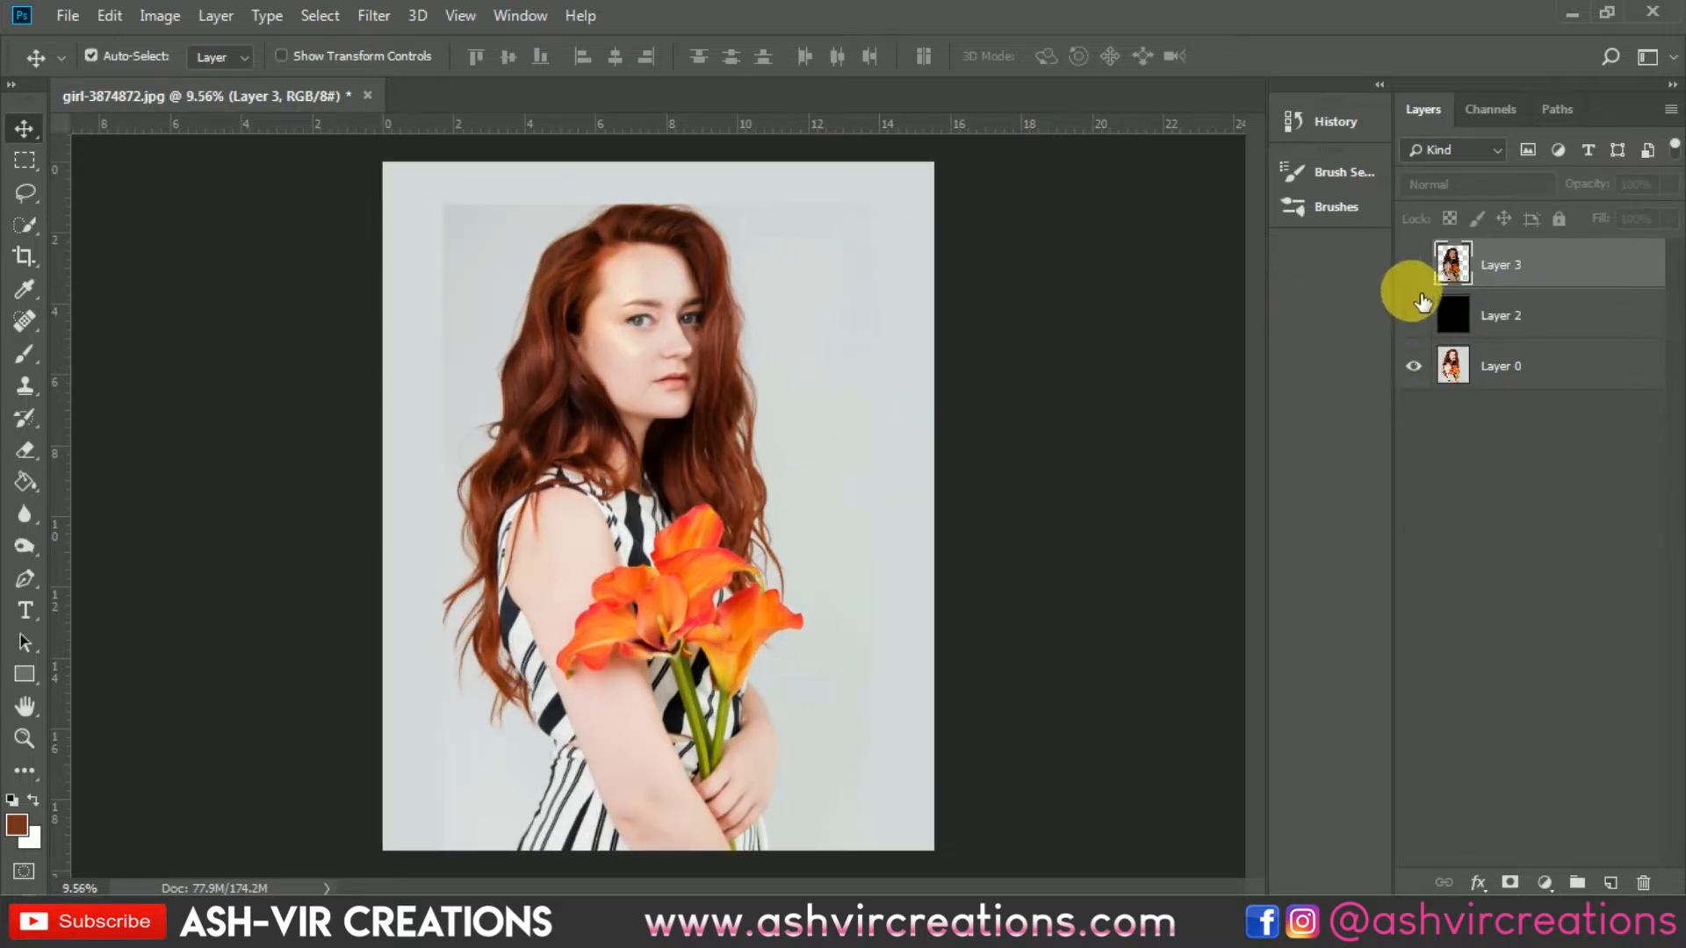
Step: Toggle the merged cut-out layer's visibility to compare it with the original photo
left_click(1418, 269)
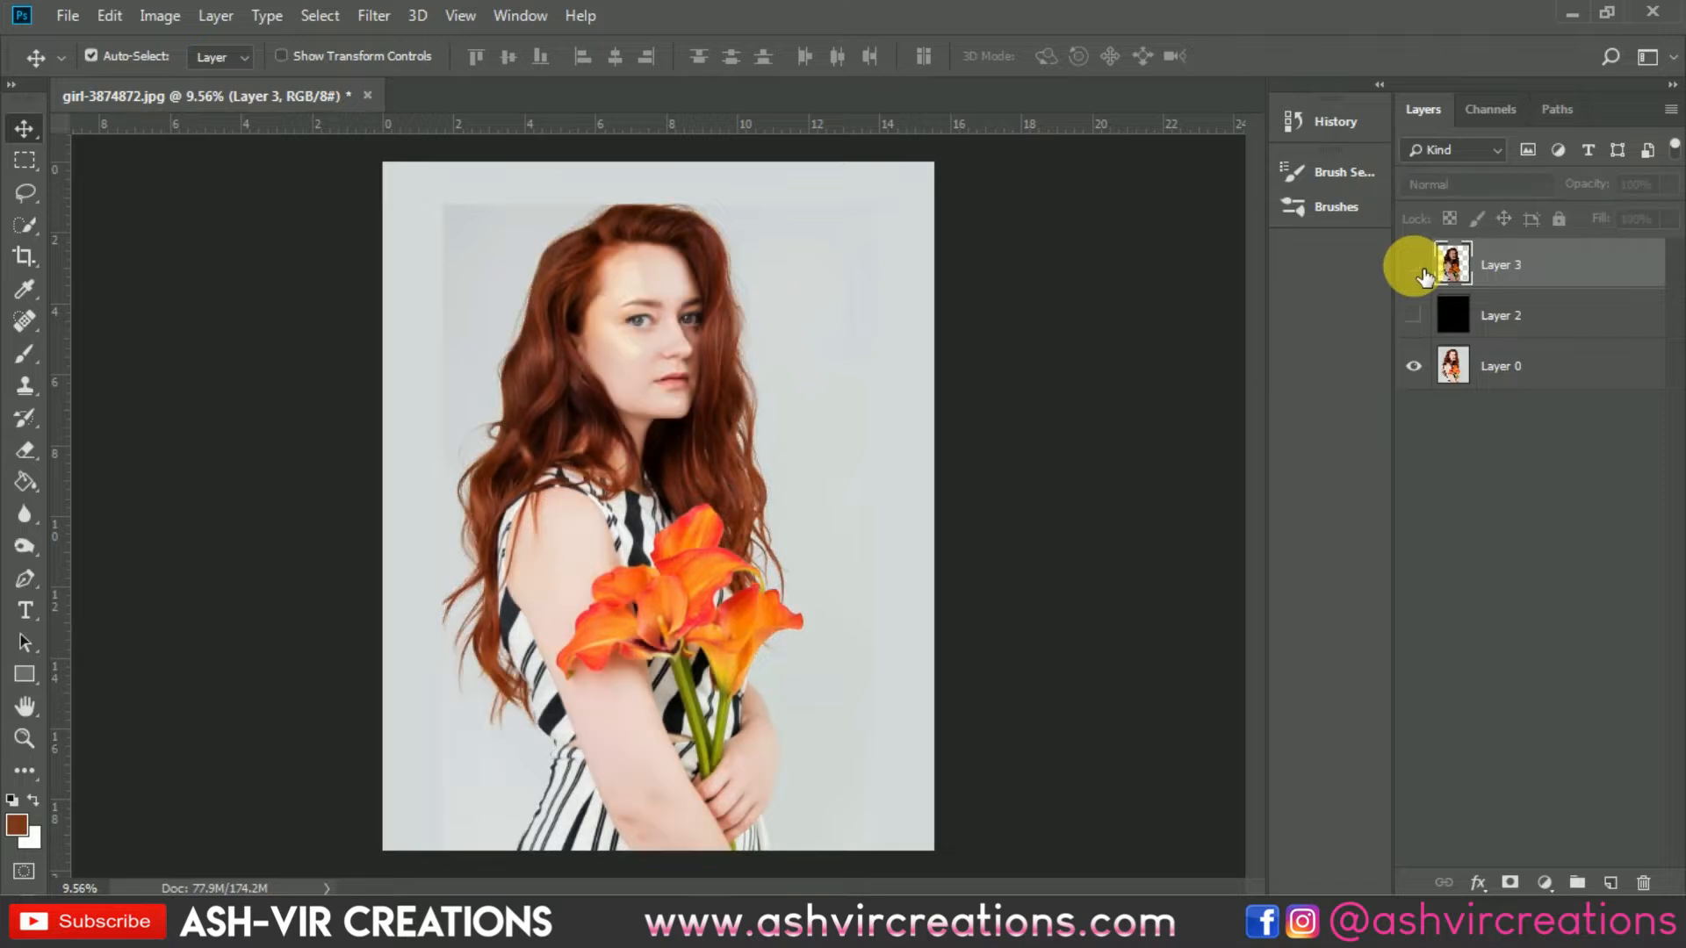
left_click(1415, 267)
left_click(1423, 275)
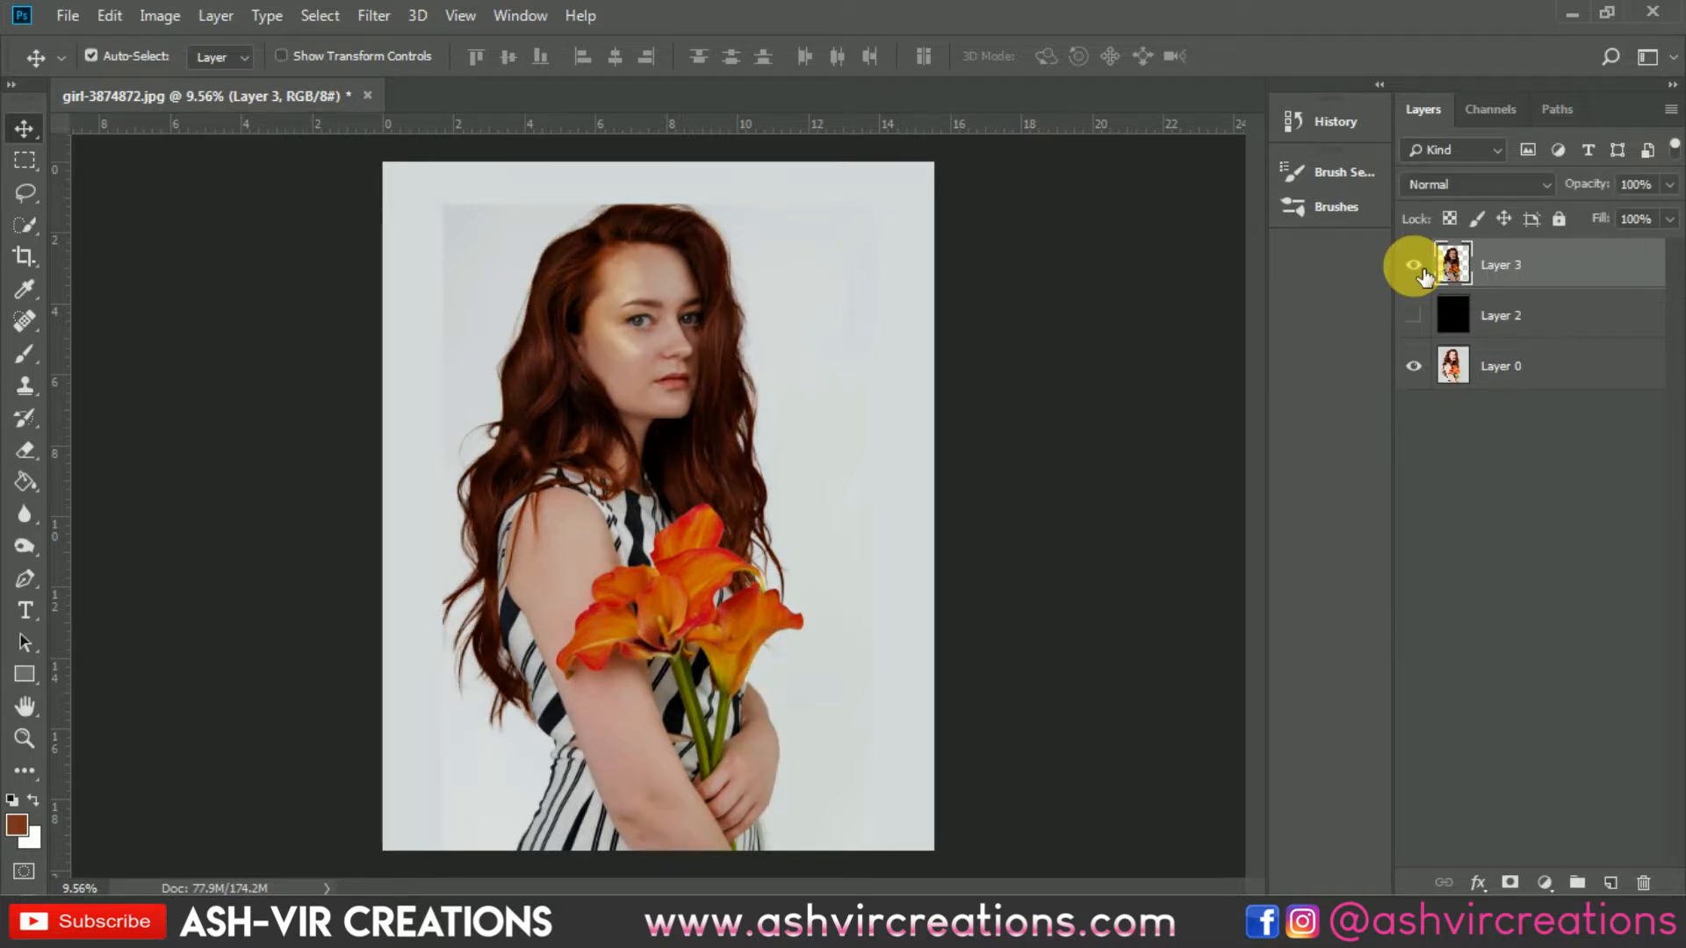
left_click(1423, 275)
left_click(1423, 275)
left_click(1424, 274)
left_click(1424, 275)
Step: Delete the black background layer
left_click(1529, 326)
key("Delete")
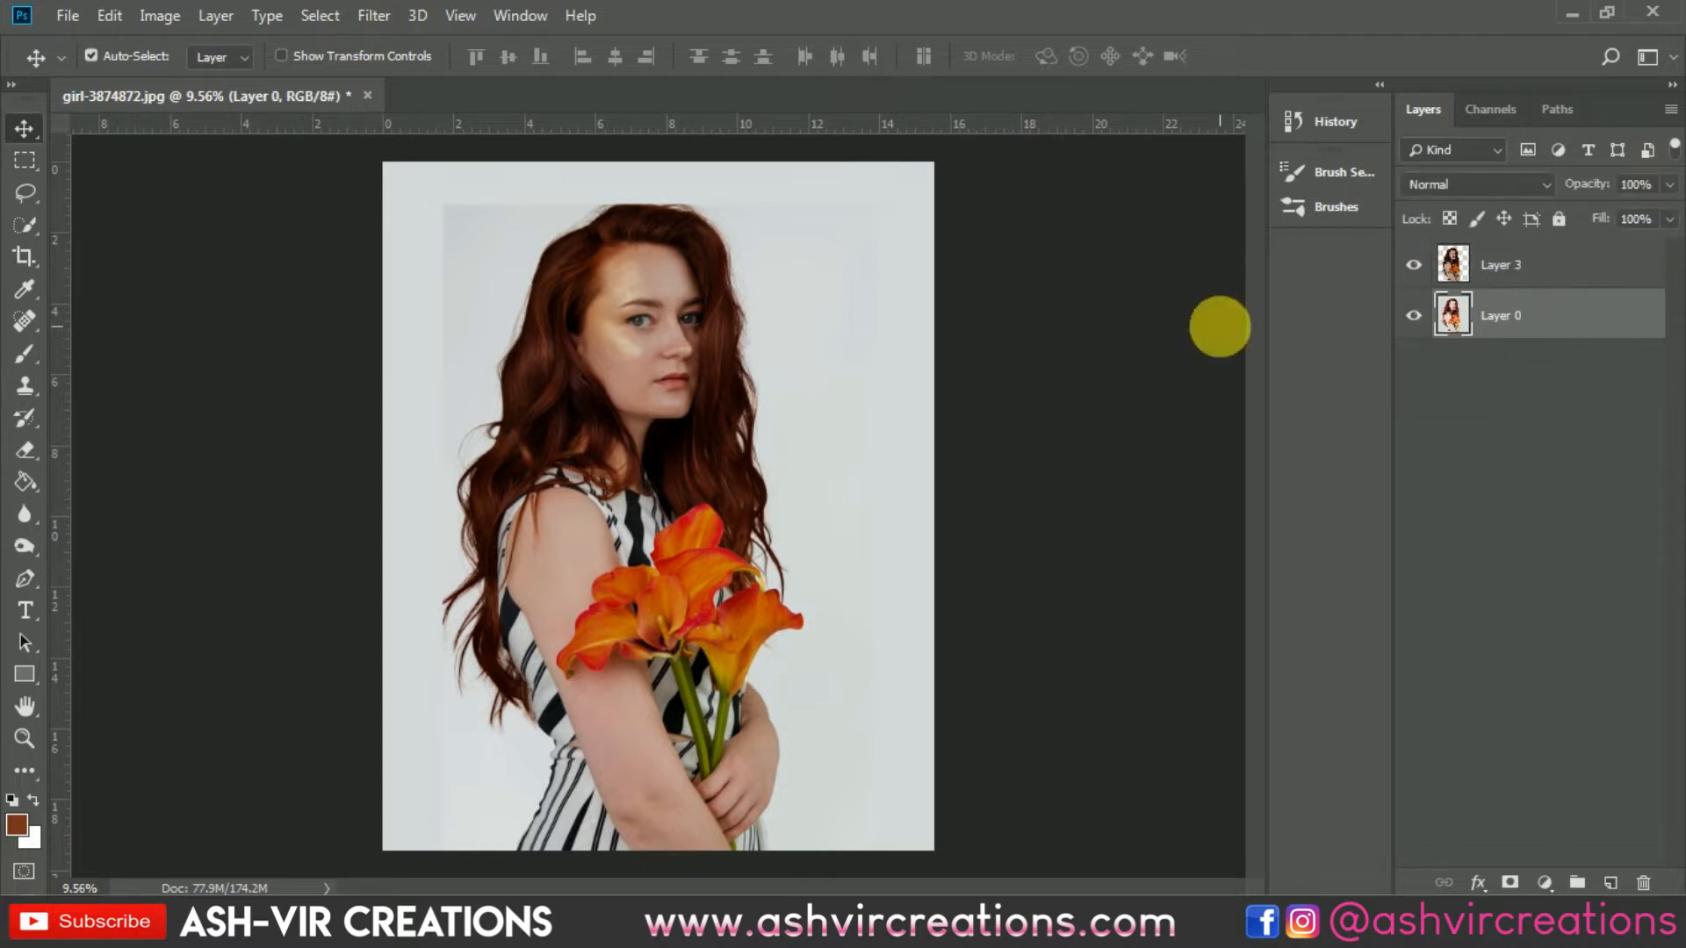
Step: Open the landscape photo will-swann-482163-AVC-23542 from the Desktop
left_click(59, 18)
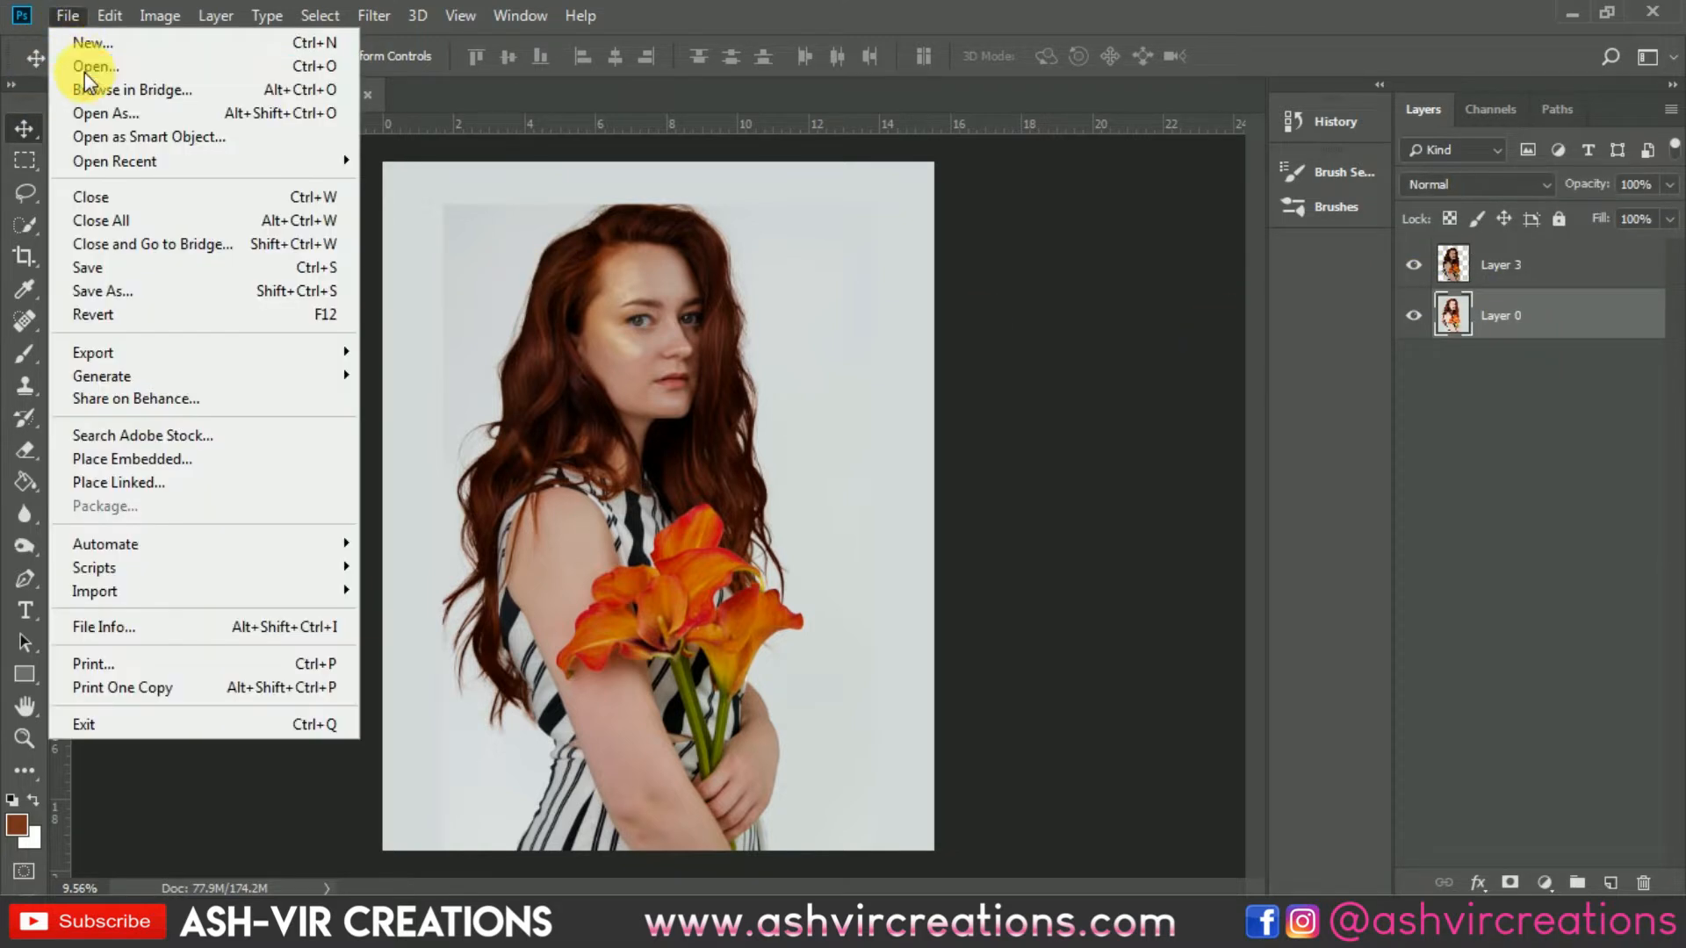
left_click(84, 72)
scroll(1250, 327, "down", 8)
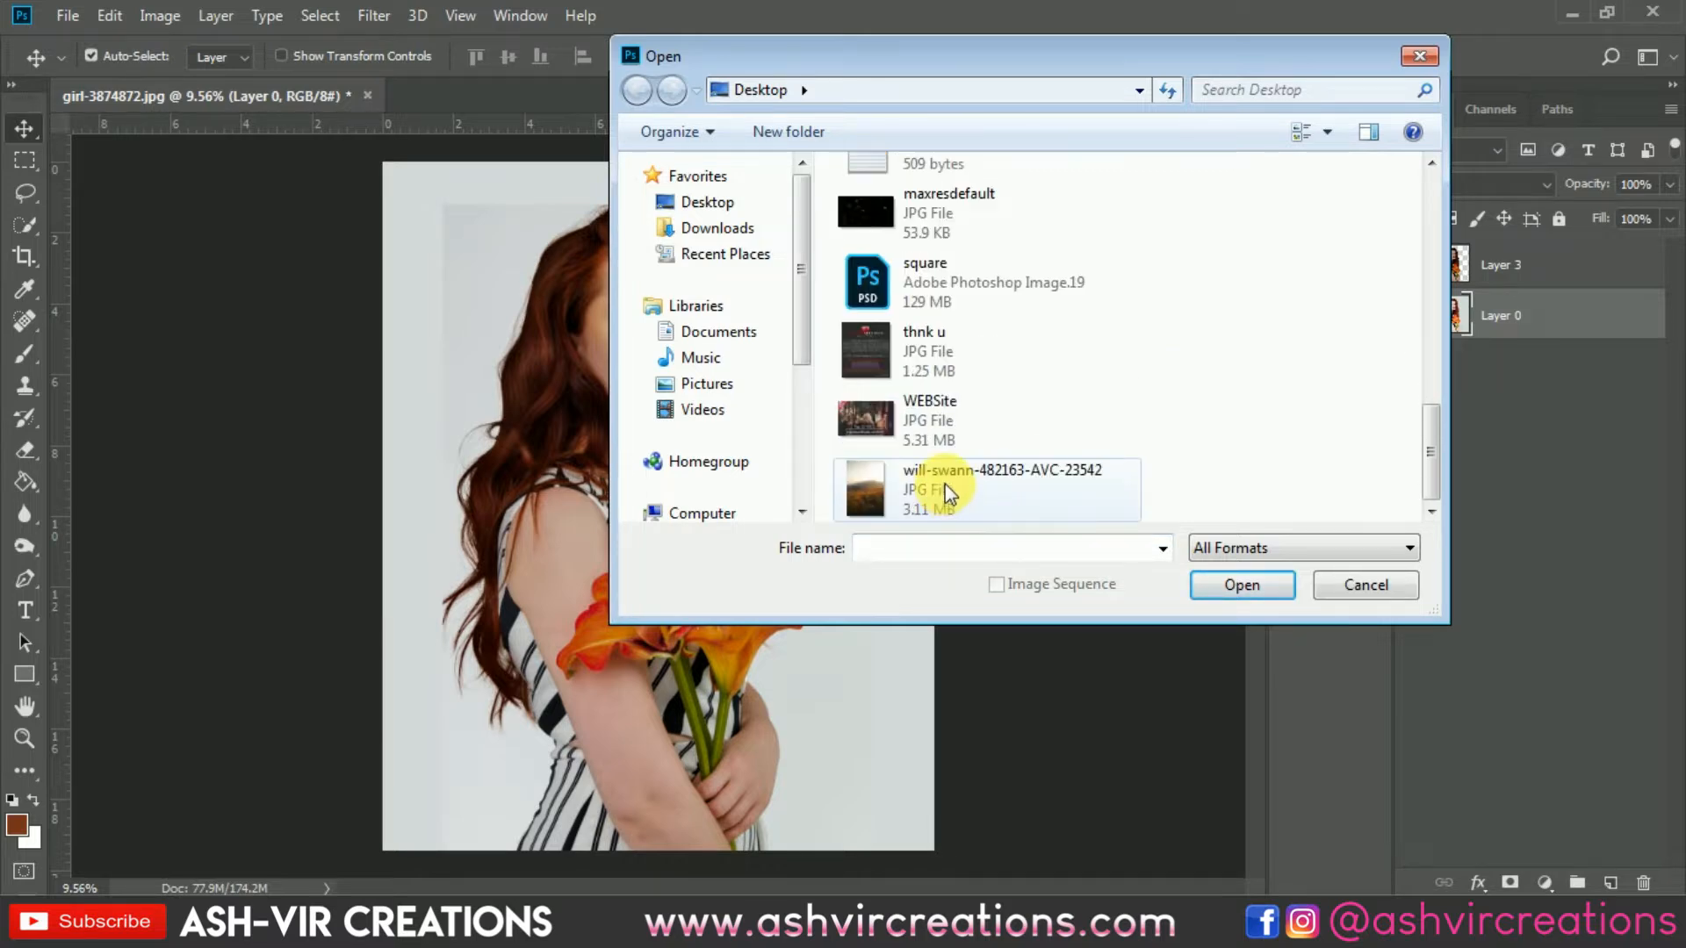
double_click(945, 483)
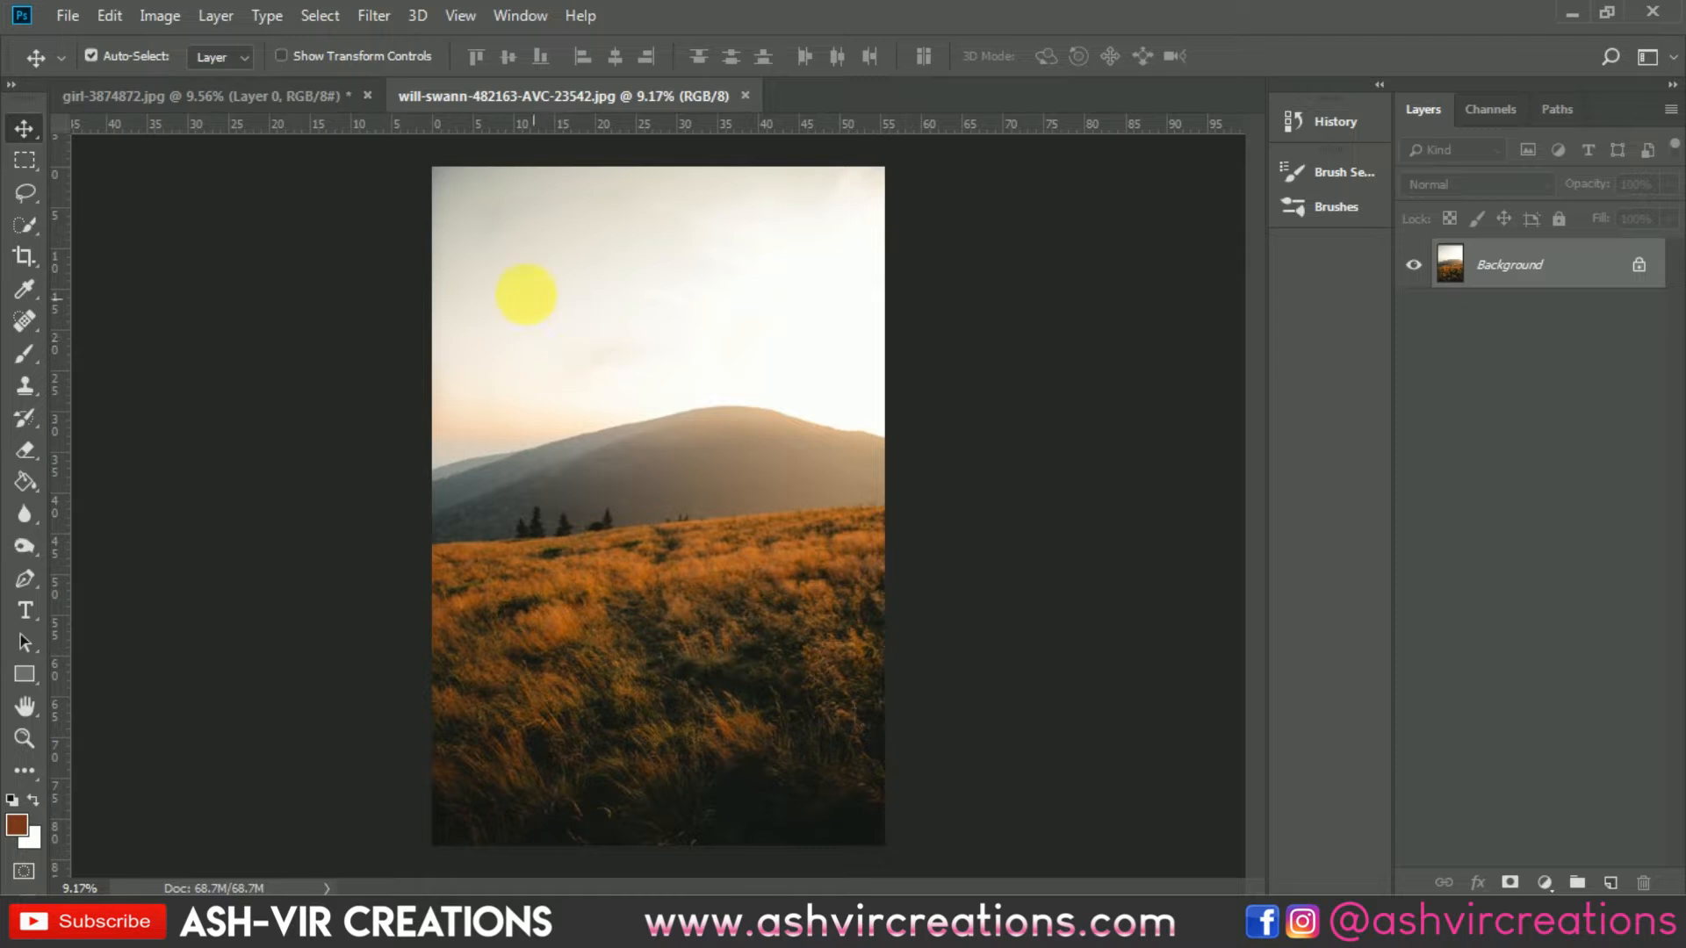
Step: Copy the whole landscape photo and paste it into the portrait document
key("ctrl+a")
key("ctrl+c")
left_click(334, 98)
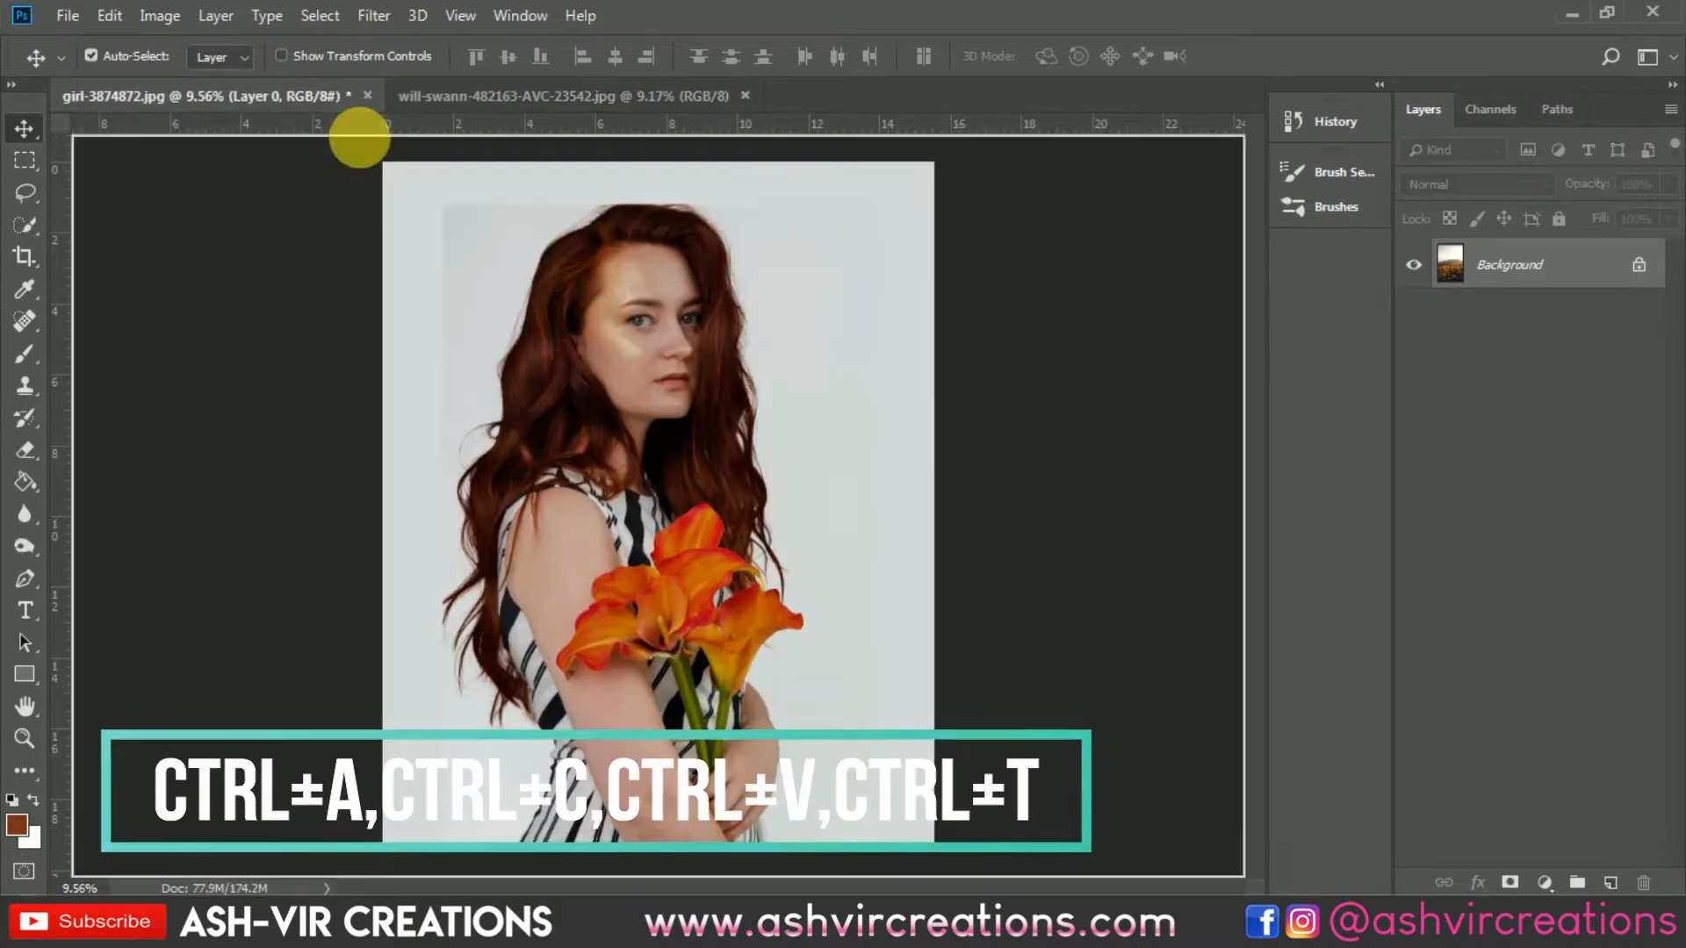
key("ctrl+v")
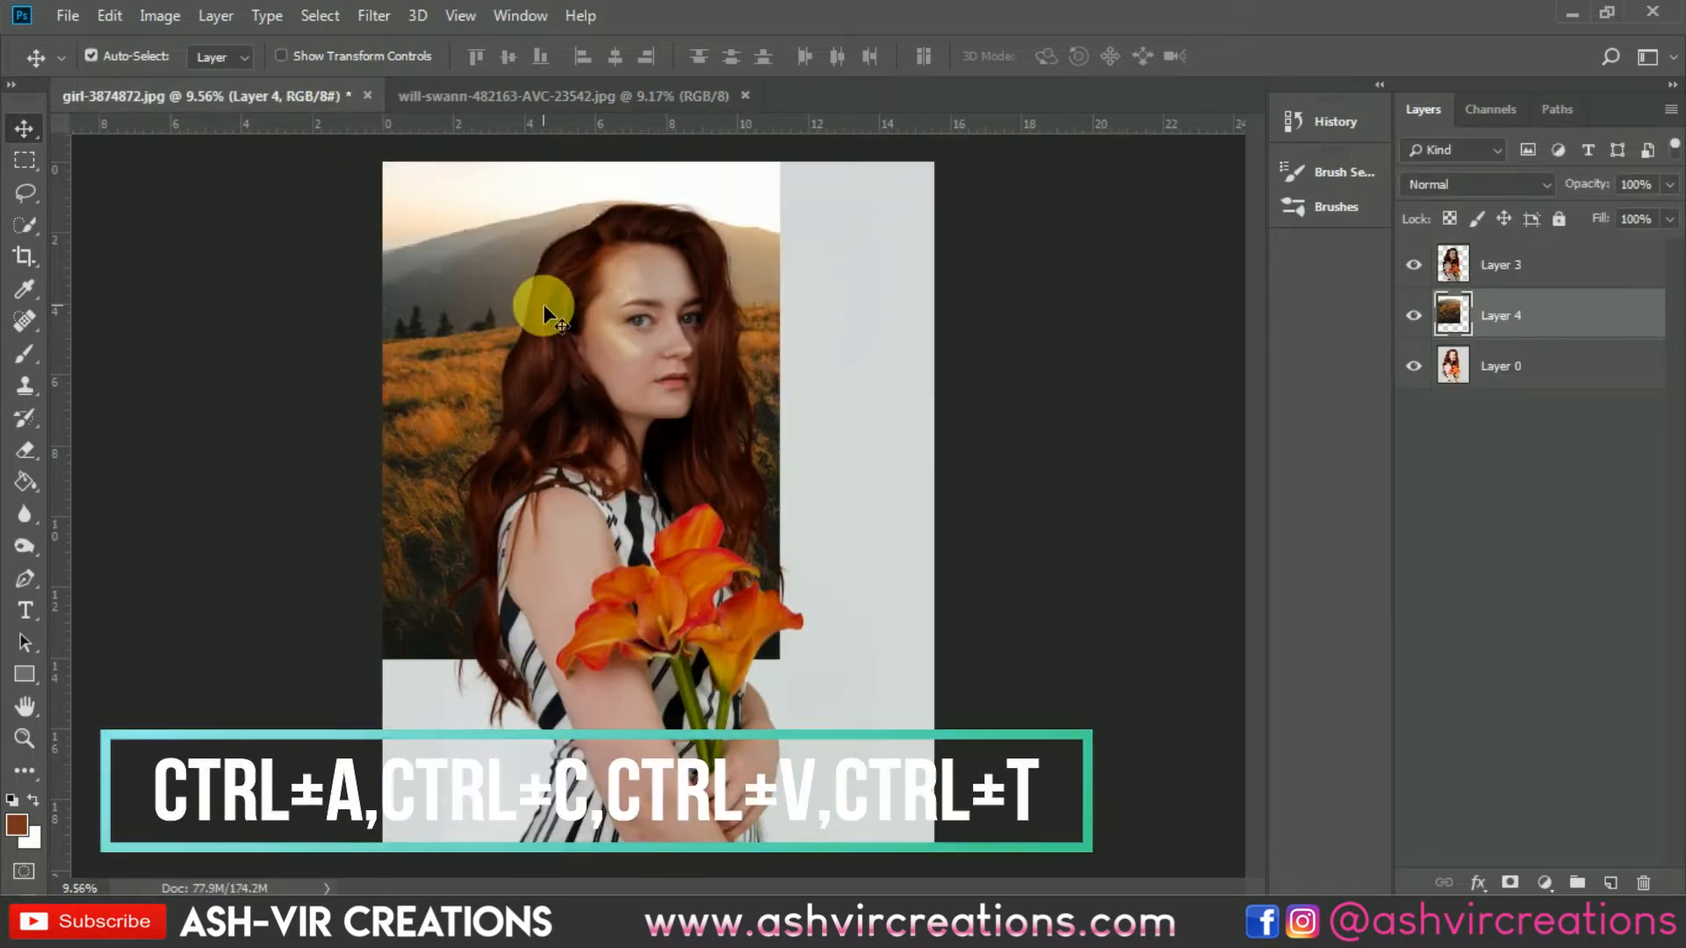
Step: Move the pasted landscape layer to cover the woman's photo
left_click_drag(466, 265, 539, 467)
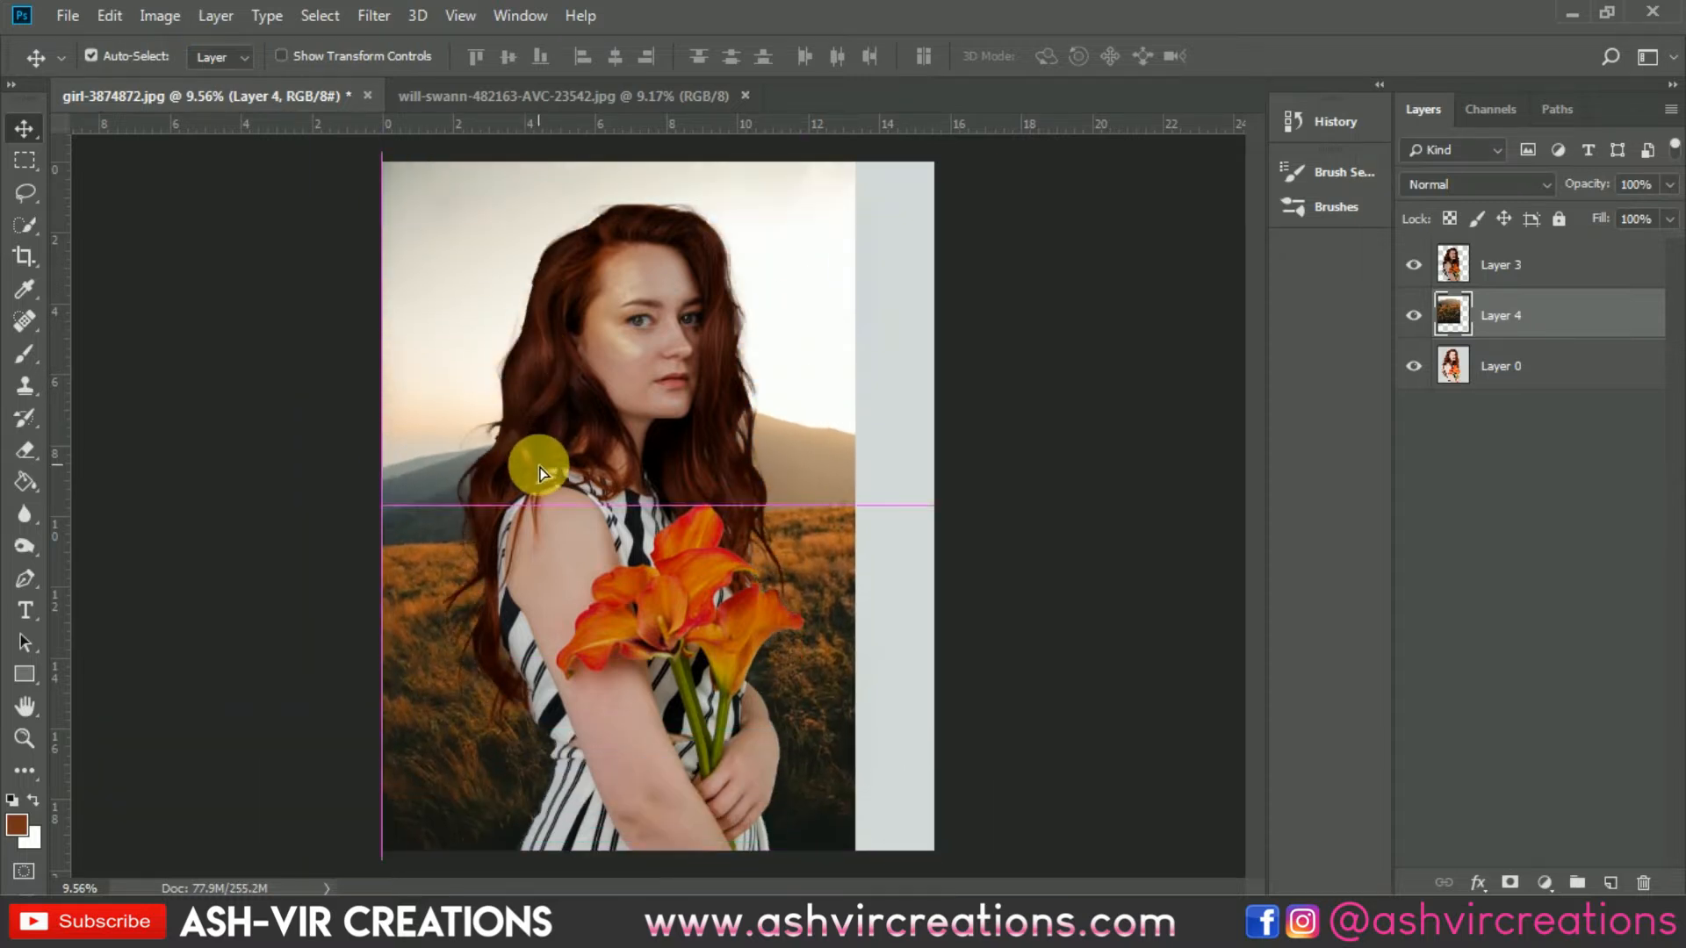
scroll(540, 465, "down", 1)
scroll(539, 466, "down", 1)
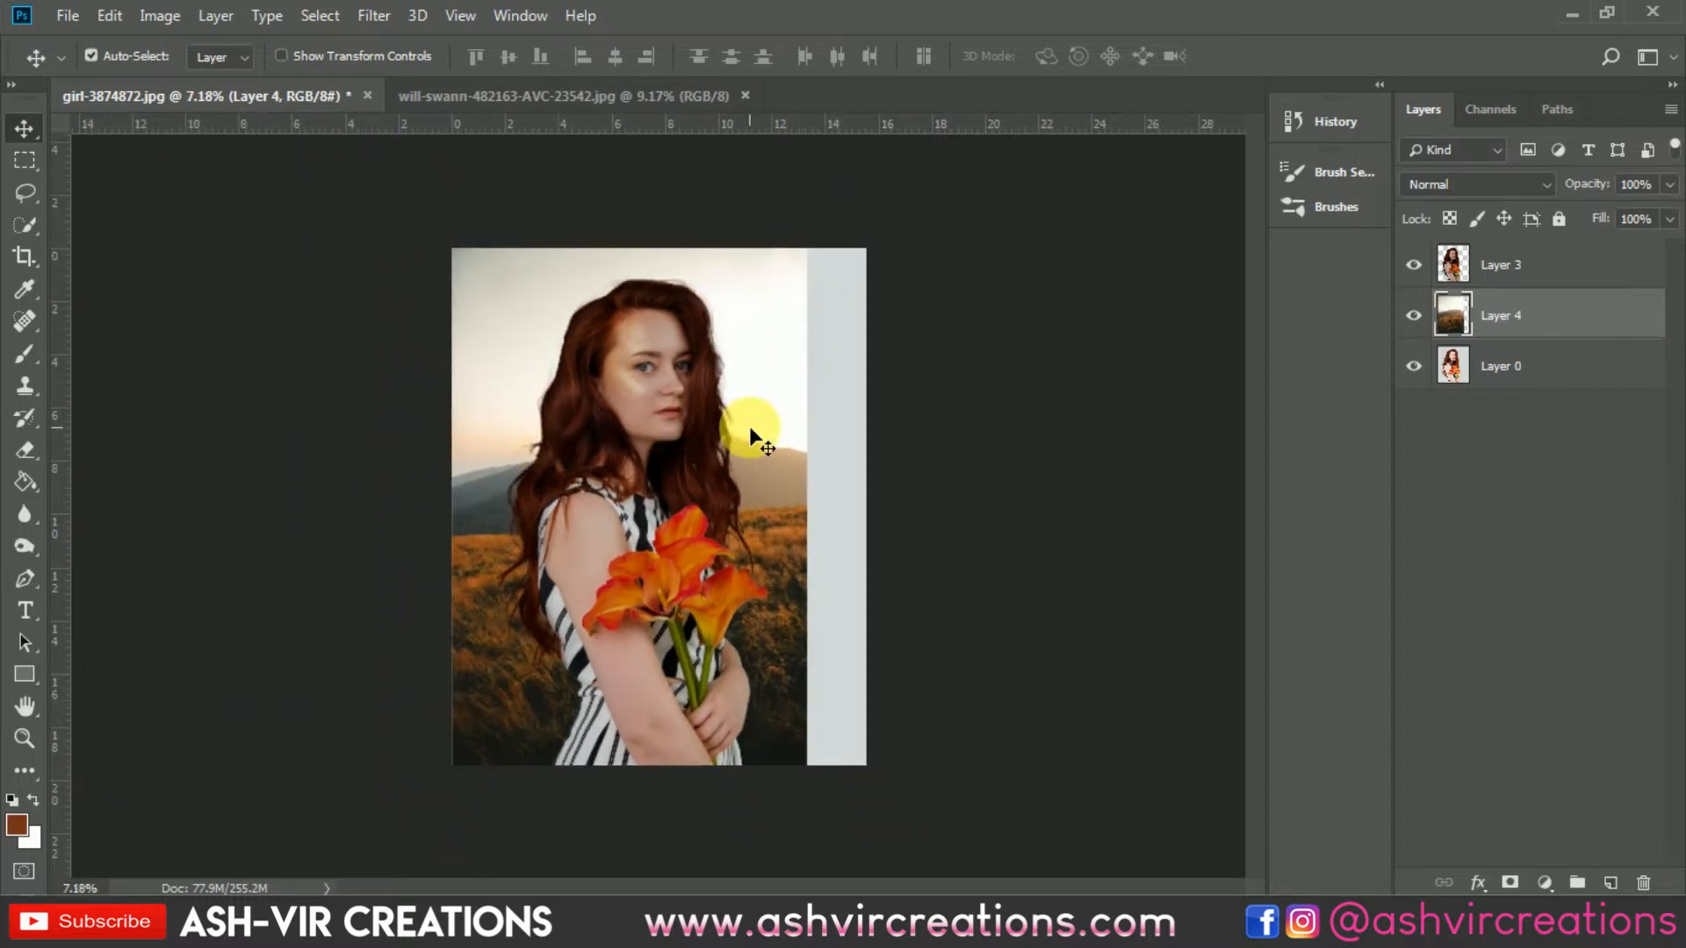
left_click_drag(751, 429, 790, 429)
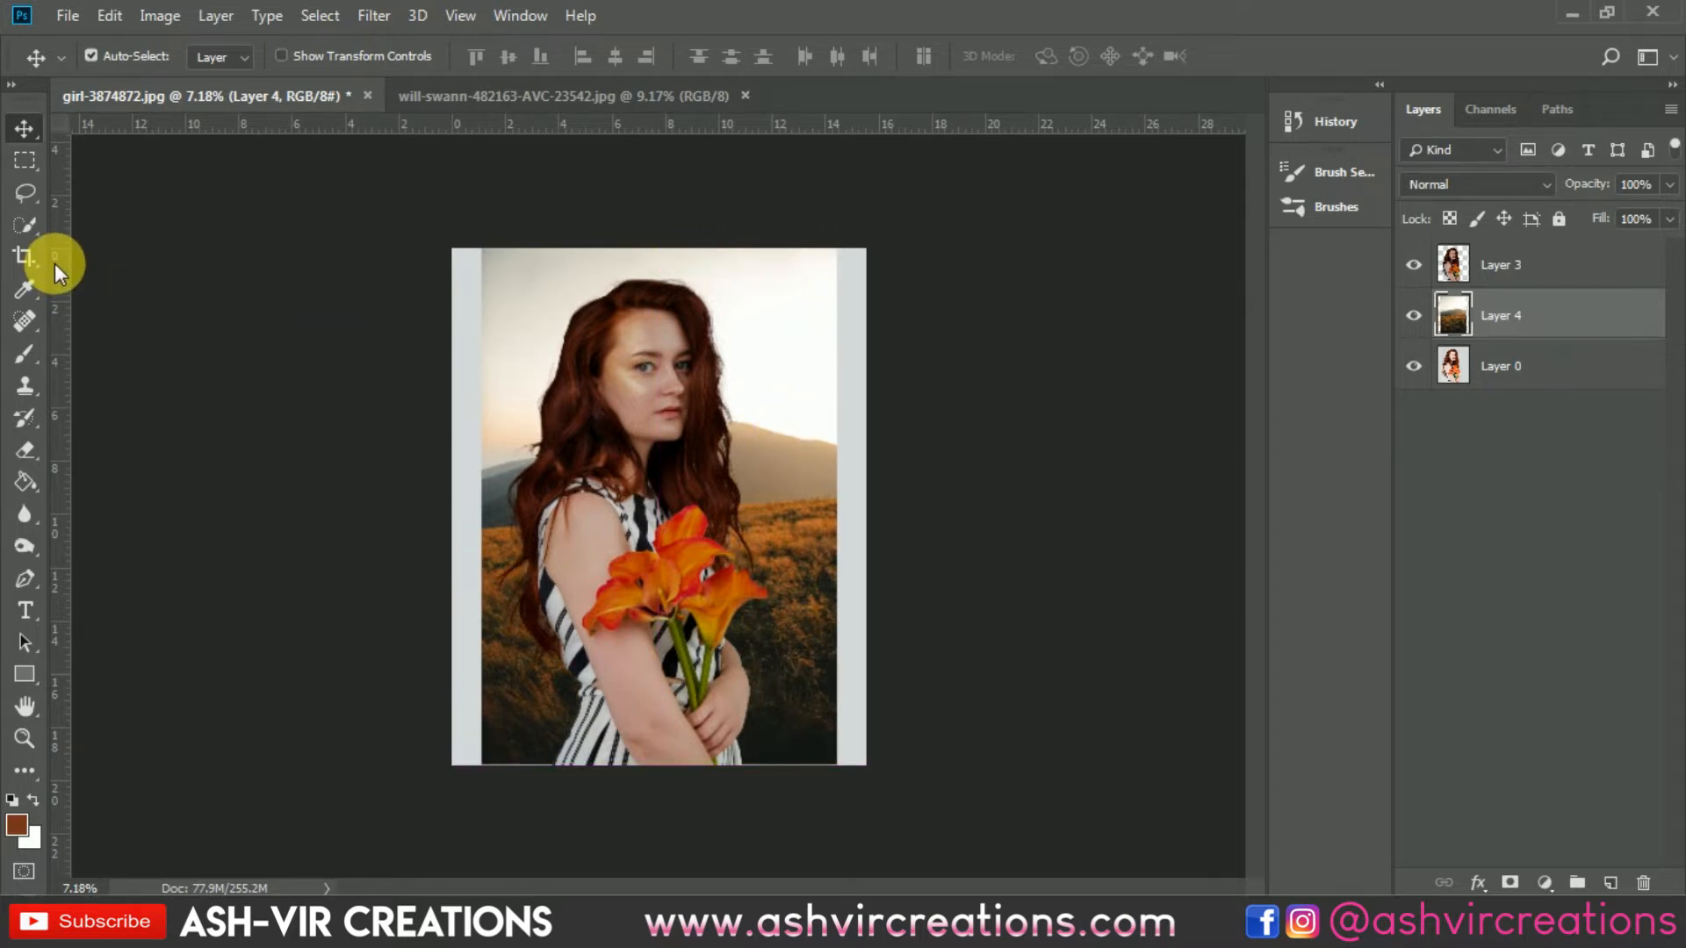
Step: Crop the canvas with a 1:1 square ratio, extending it sideways beyond the photo
left_click(32, 256)
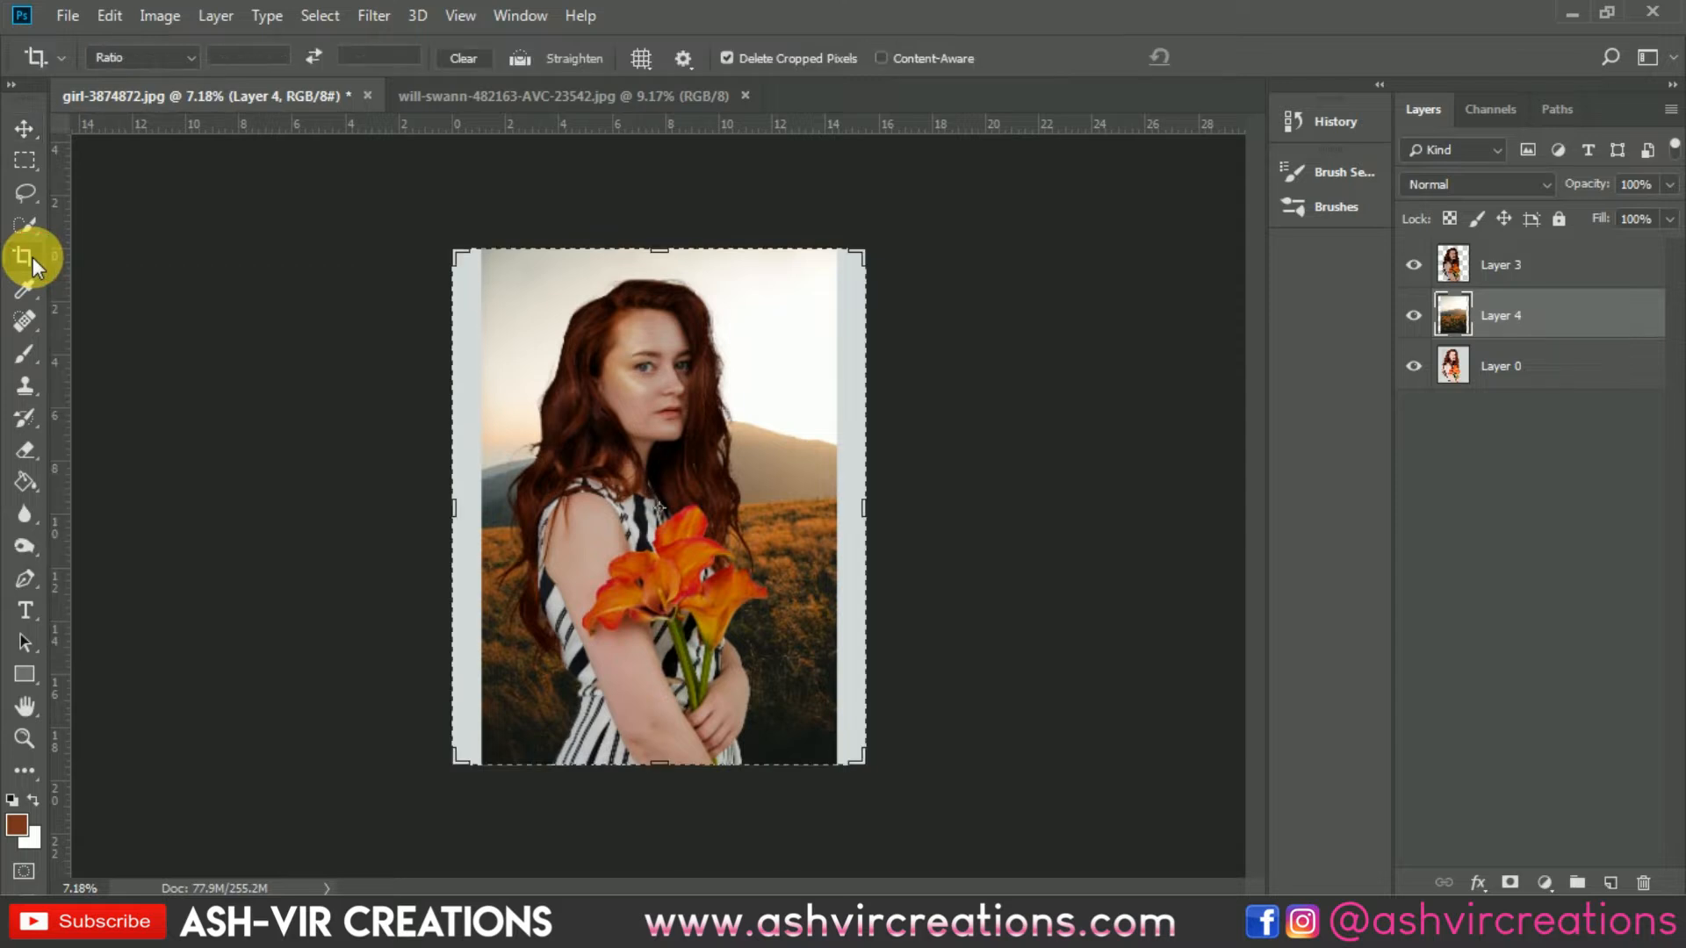
left_click(160, 58)
left_click(167, 158)
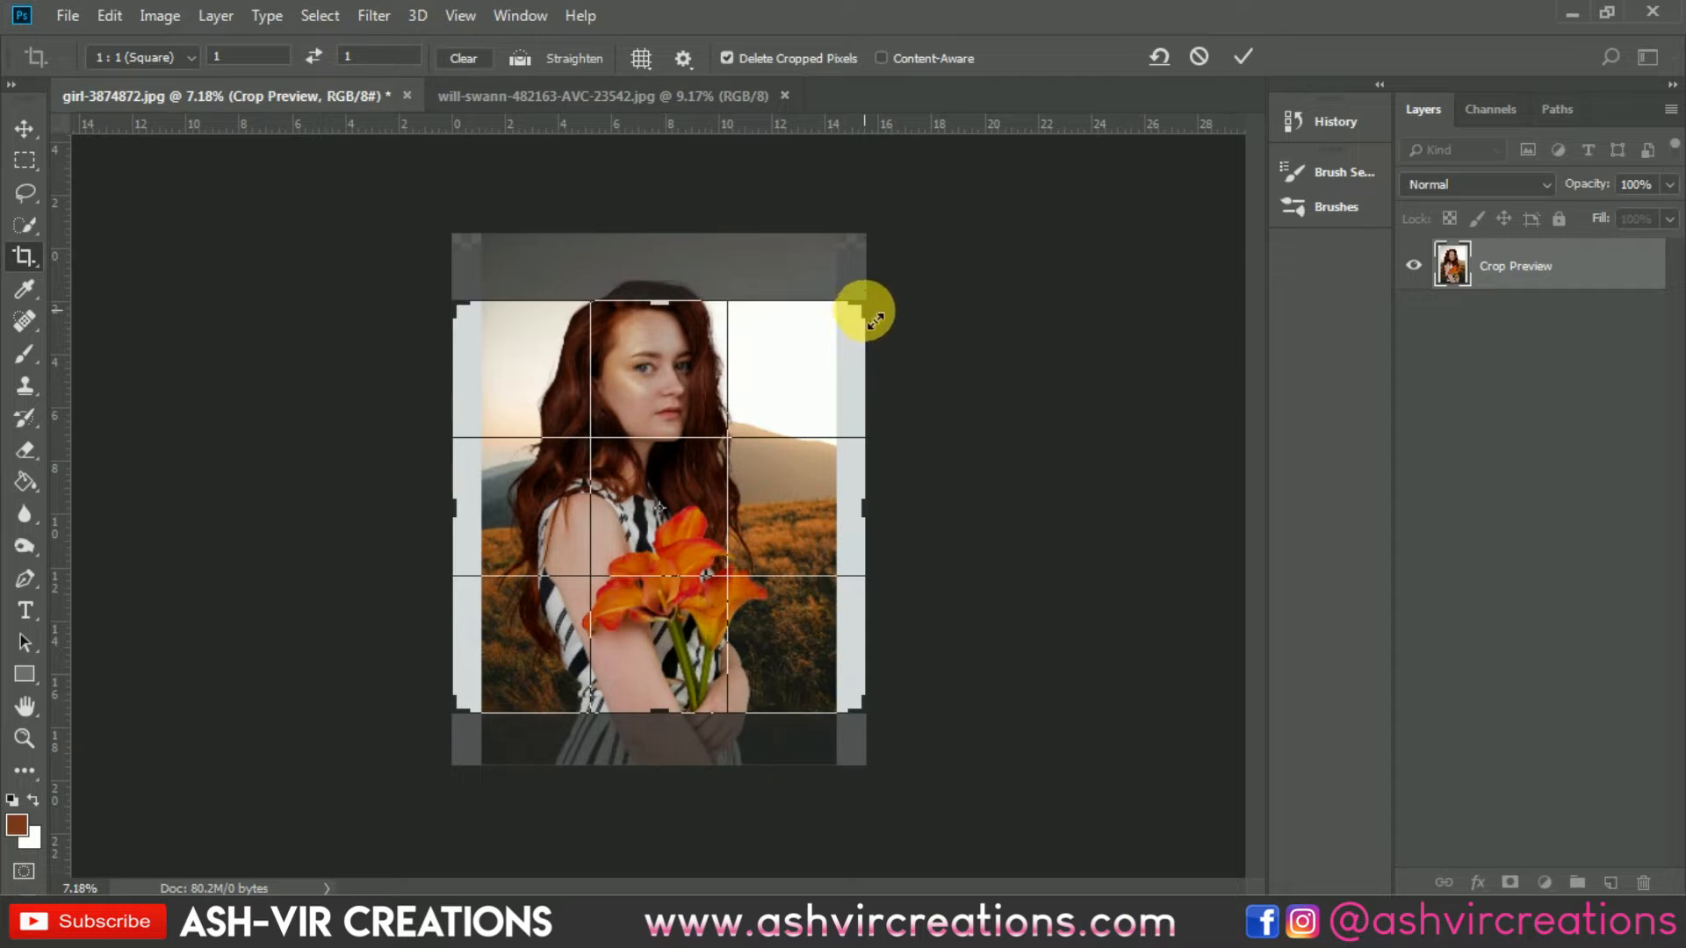
left_click_drag(875, 321, 924, 271)
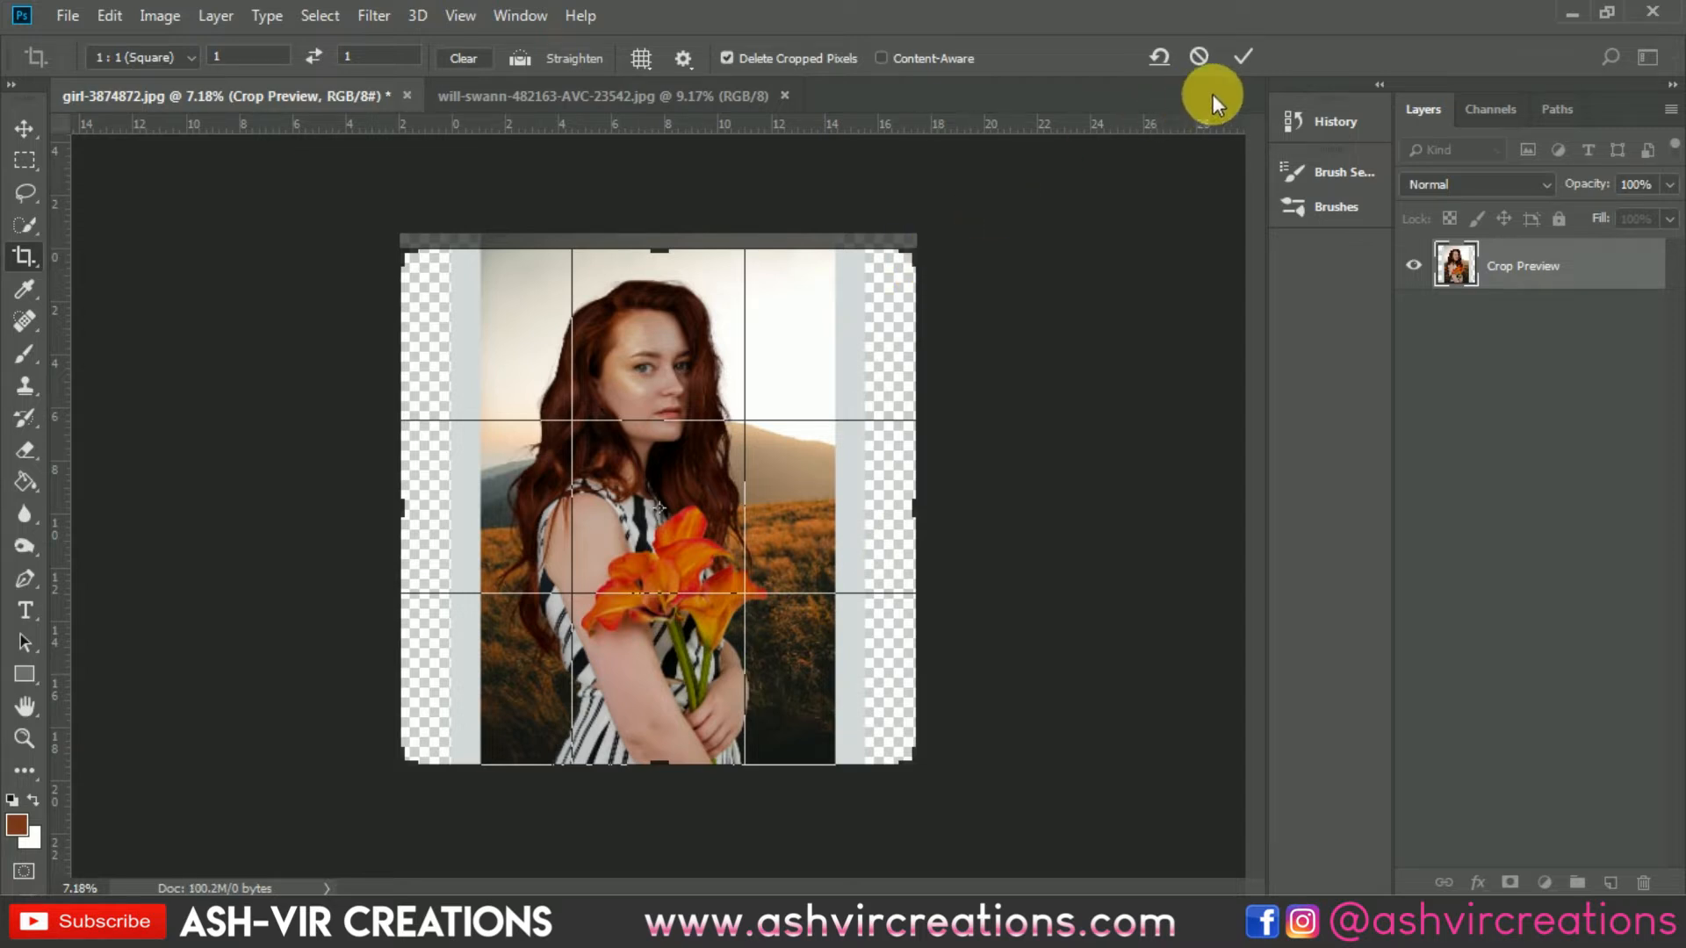
left_click(1238, 57)
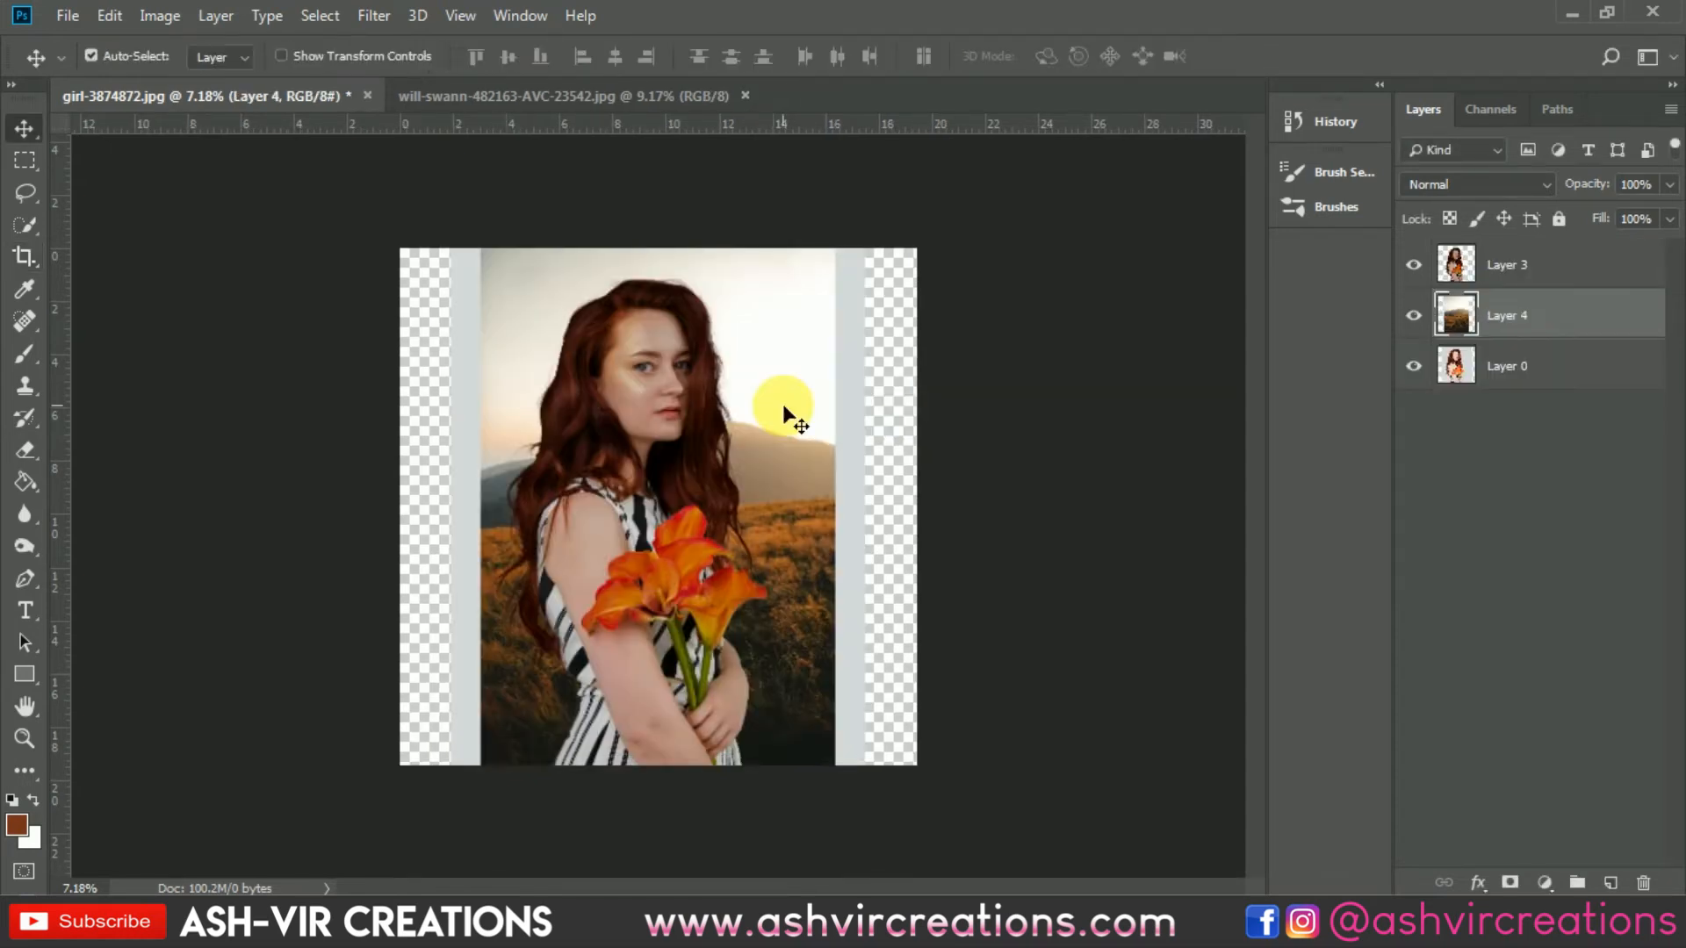
Step: Delete the pasted landscape layer and drag the landscape photo into the portrait document again
key("Delete")
left_click(652, 101)
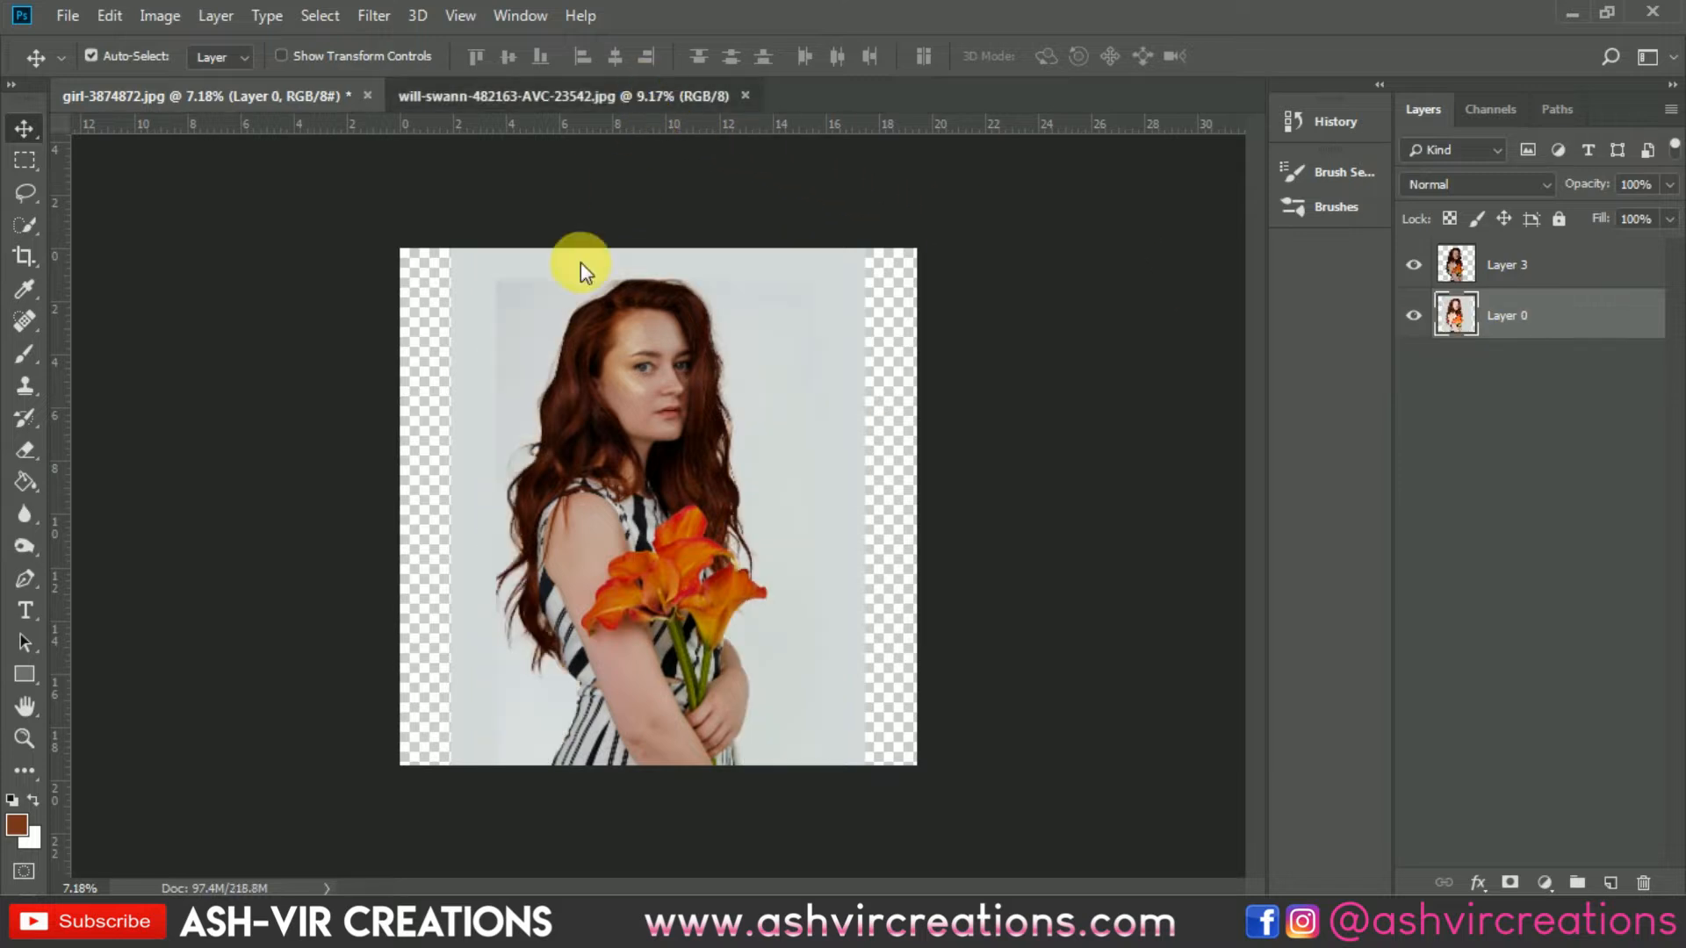
left_click_drag(302, 92, 586, 291)
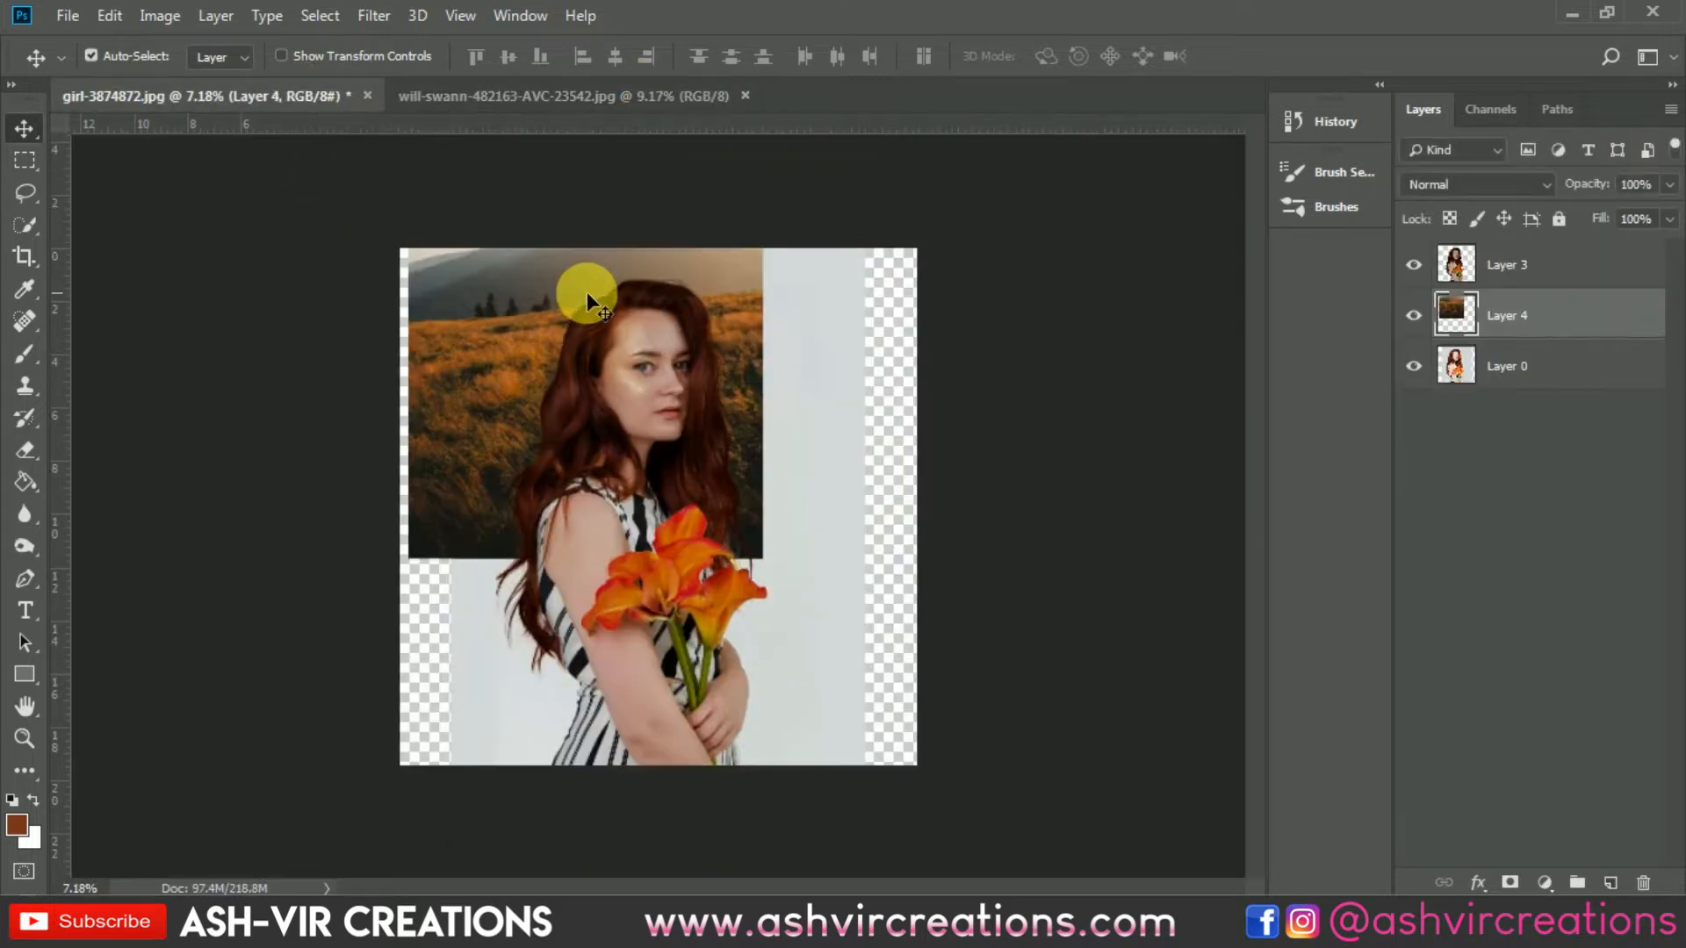
Step: Free-transform the landscape layer, scaling it to about 146% to fill the square canvas, and commit
key("ctrl+t")
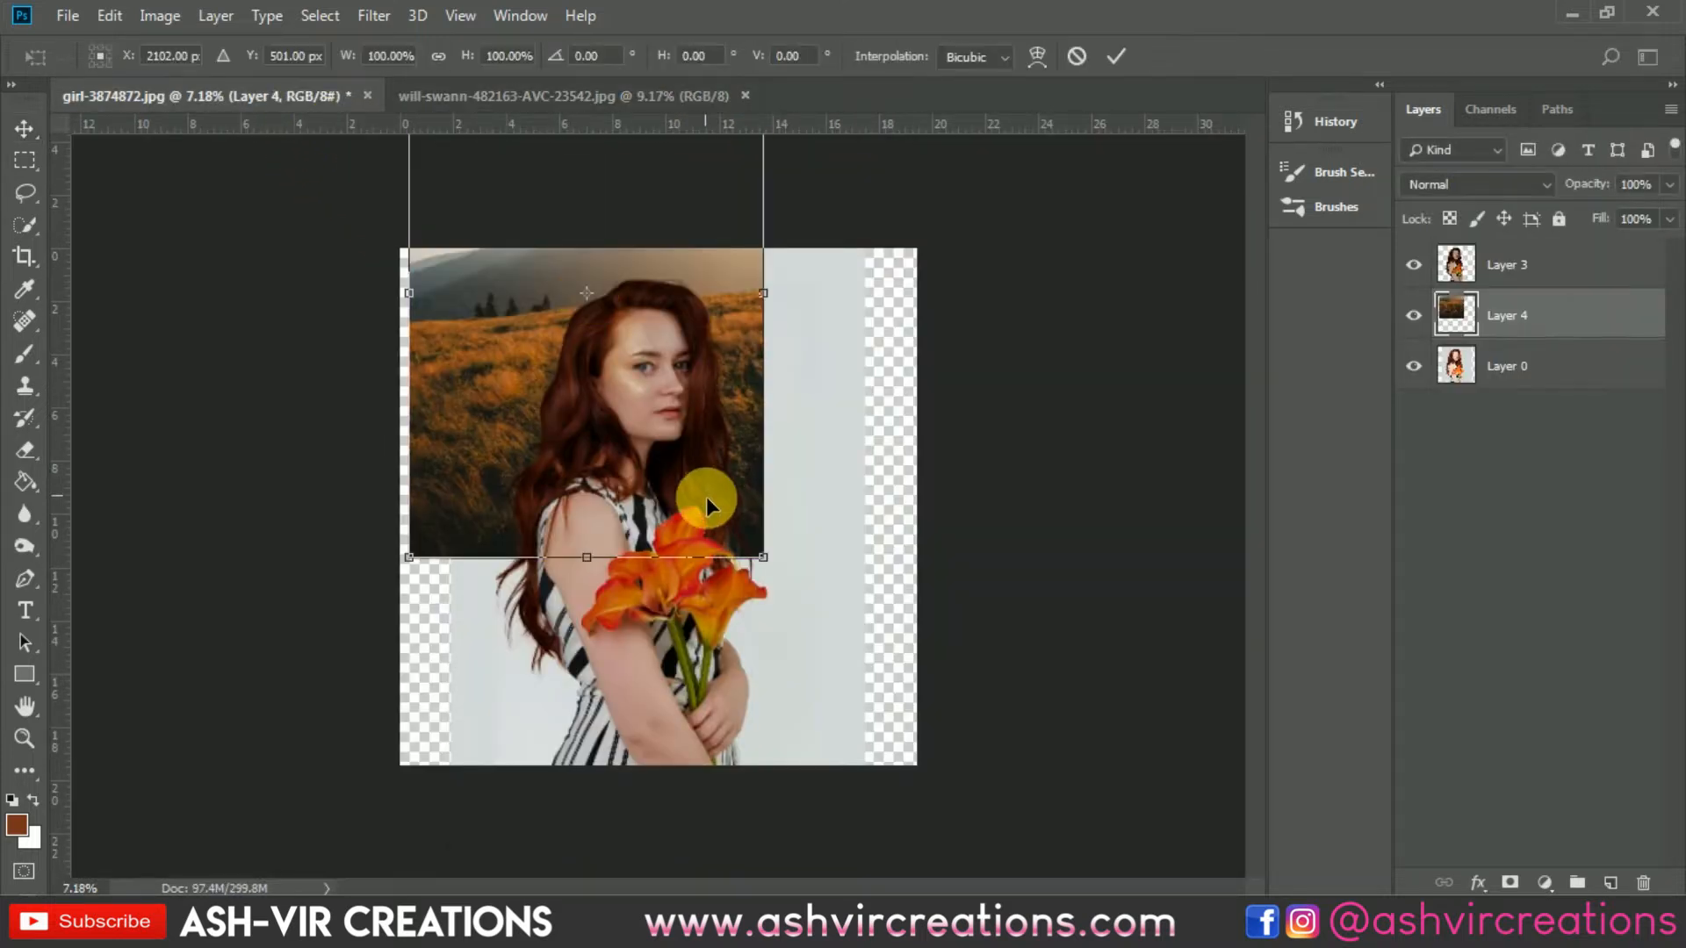
left_click_drag(839, 613, 879, 658)
left_click_drag(713, 346, 783, 490)
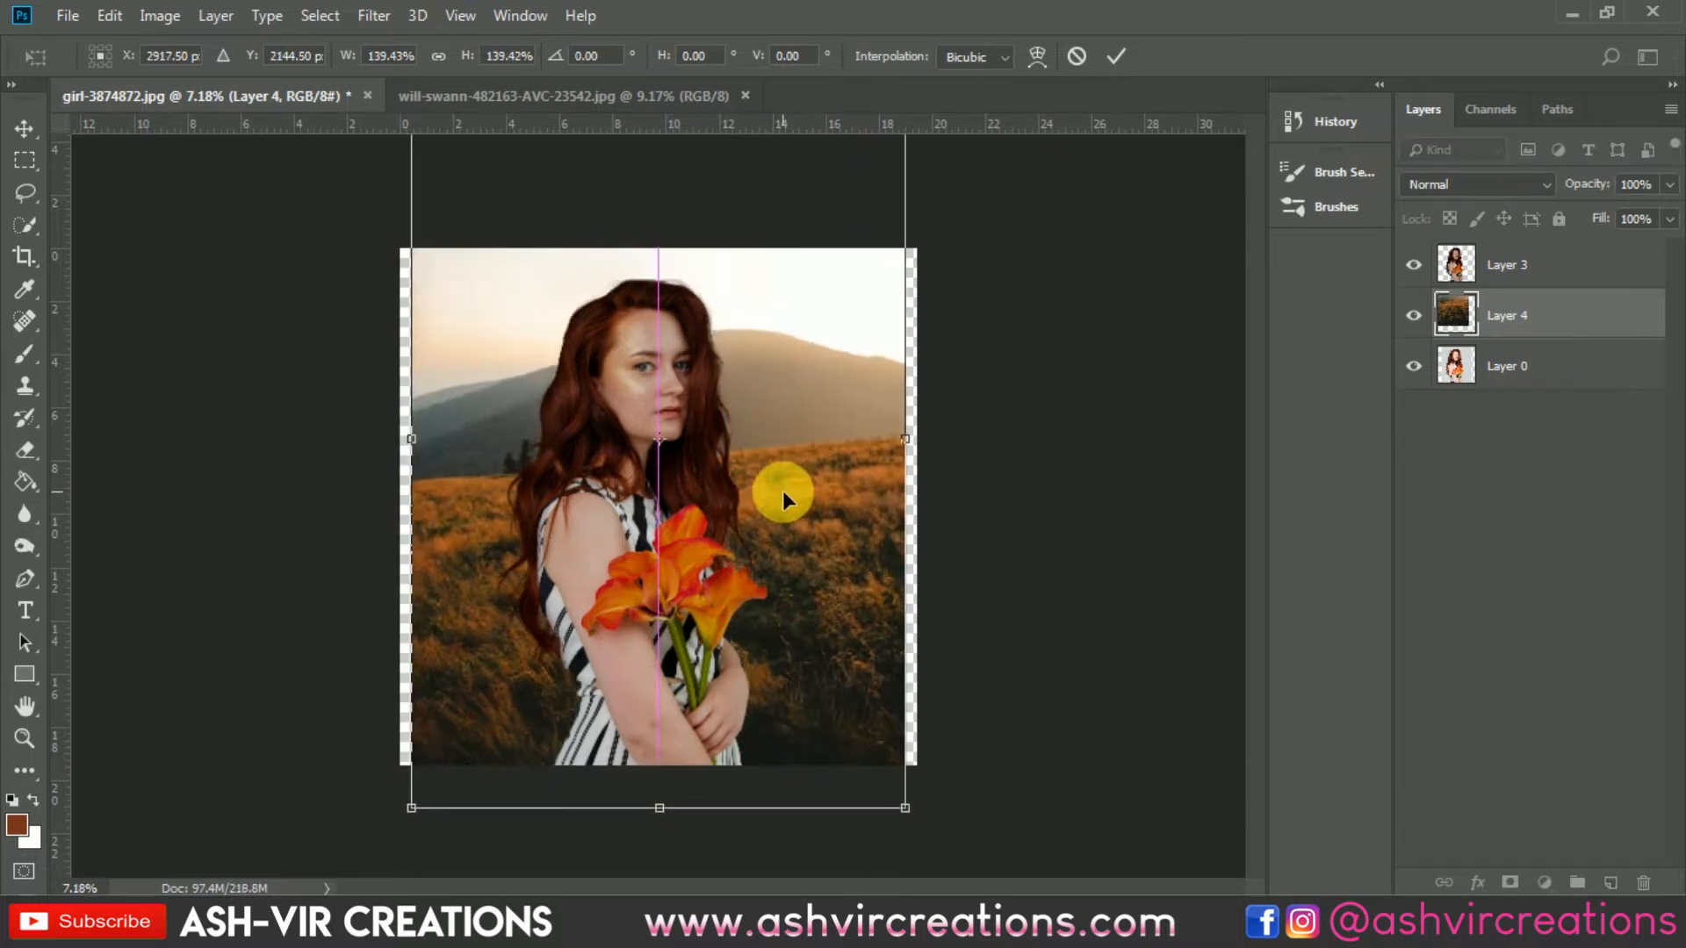
mouse_move(905, 812)
left_mouse_down()
mouse_move(894, 802)
mouse_move(924, 825)
left_mouse_up()
left_click_drag(829, 607, 839, 609)
left_click_drag(398, 824, 404, 835)
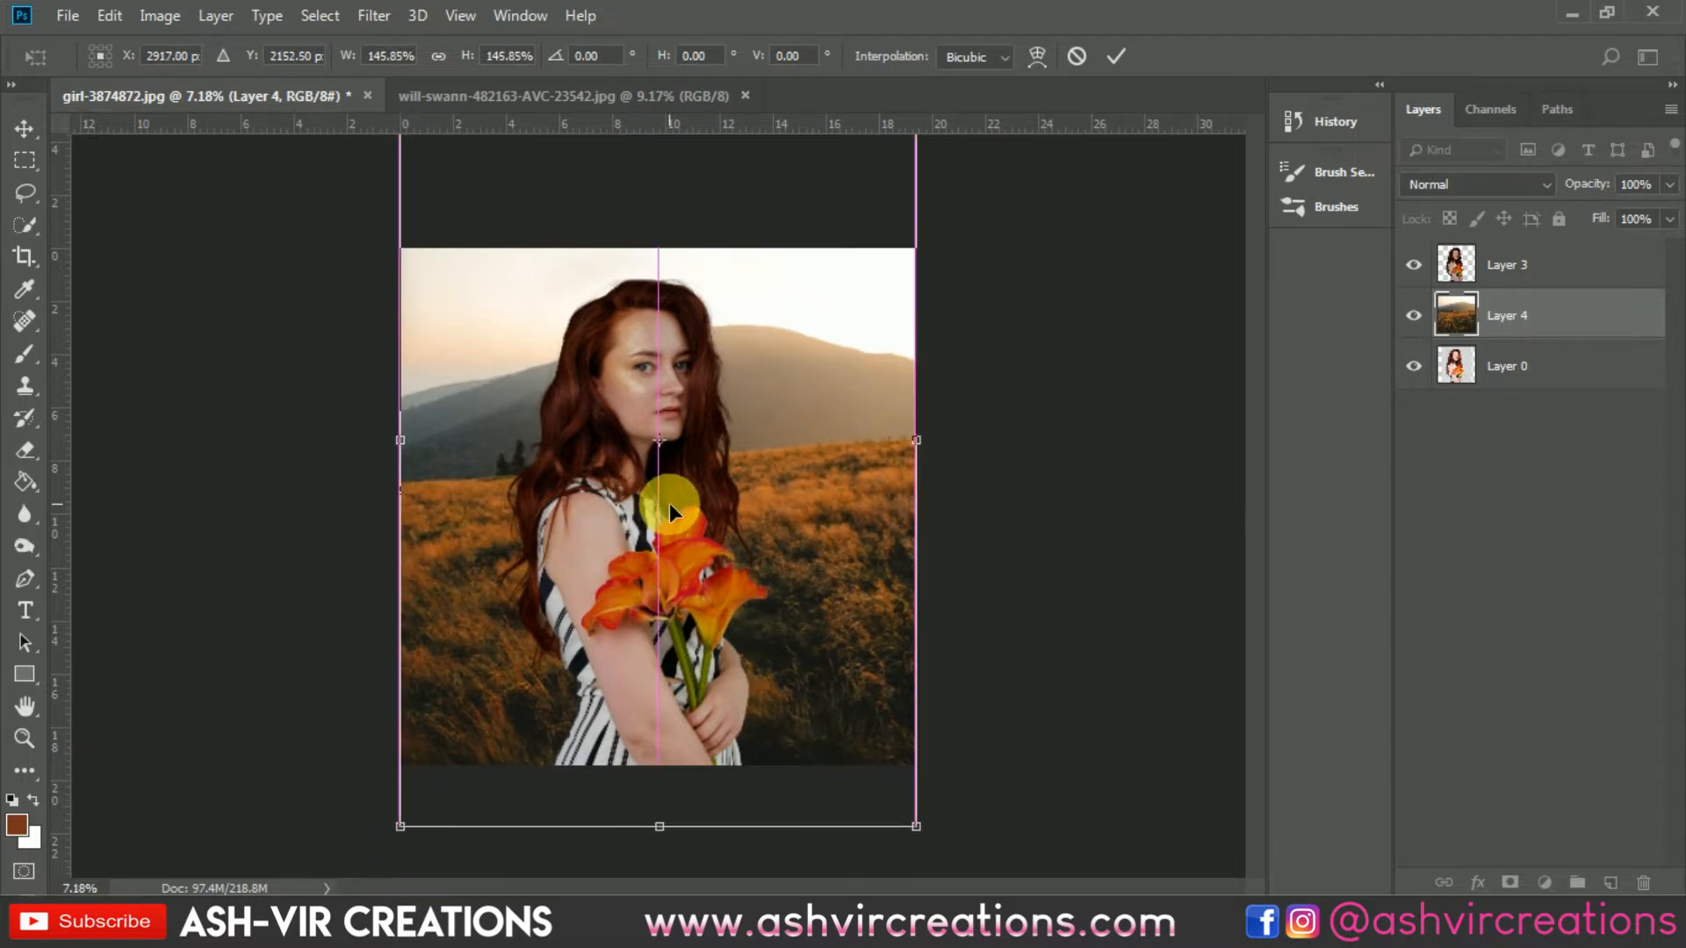
left_click_drag(432, 454, 435, 455)
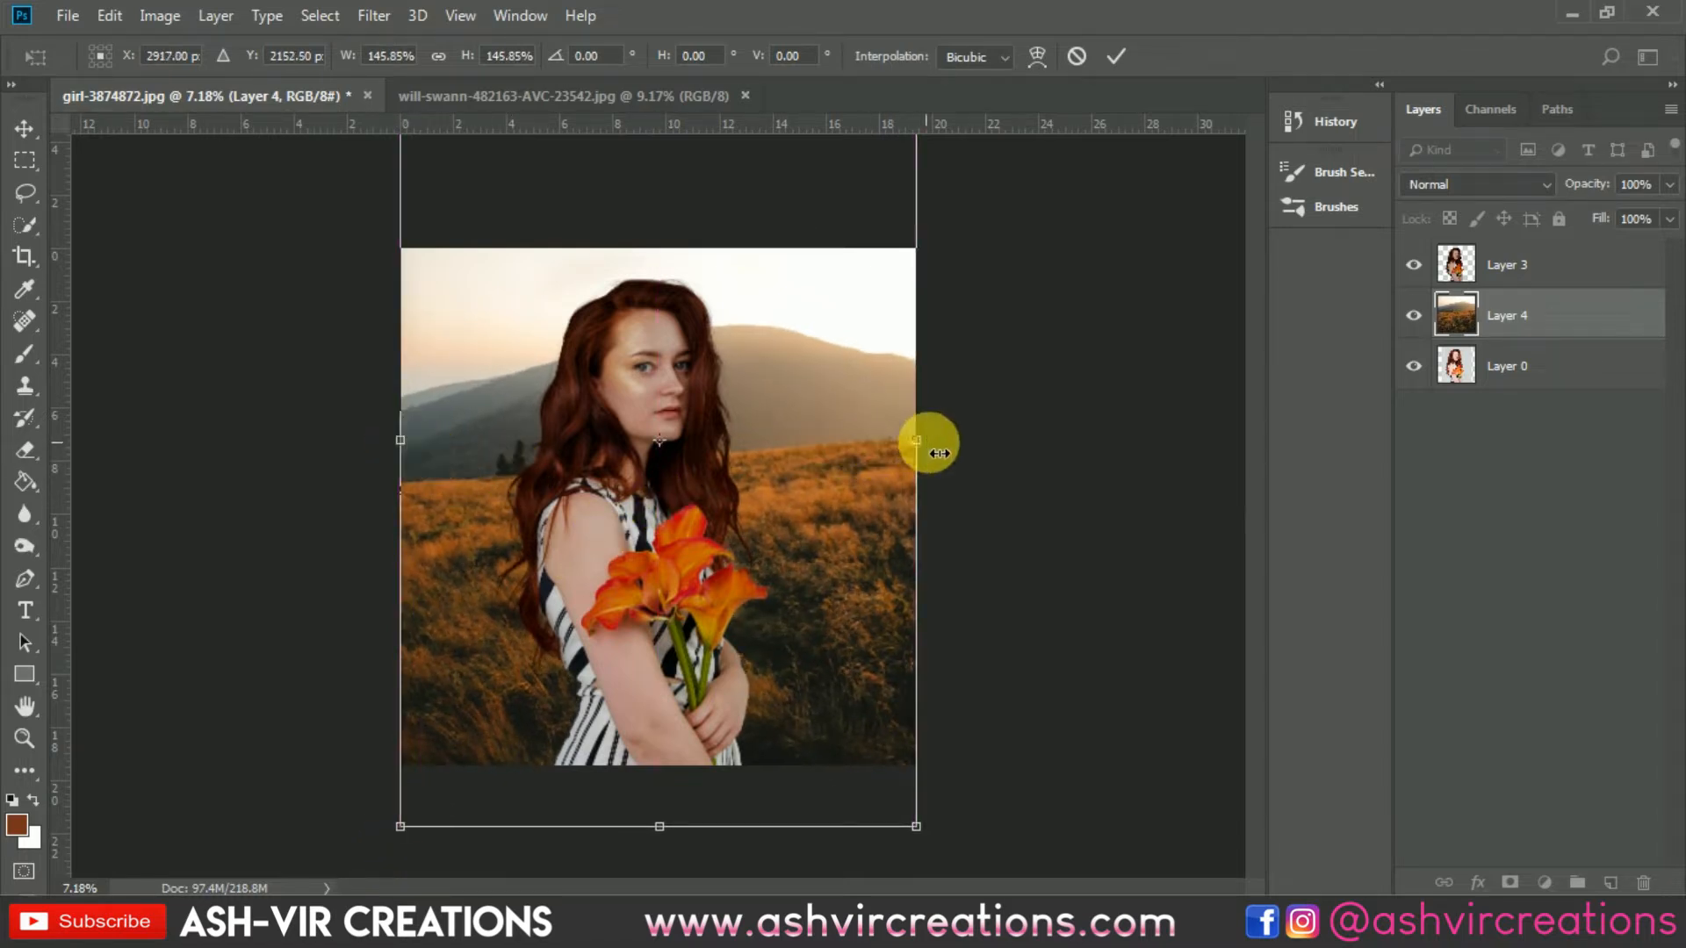
mouse_move(782, 440)
left_mouse_down()
mouse_move(802, 497)
mouse_move(804, 451)
left_mouse_up()
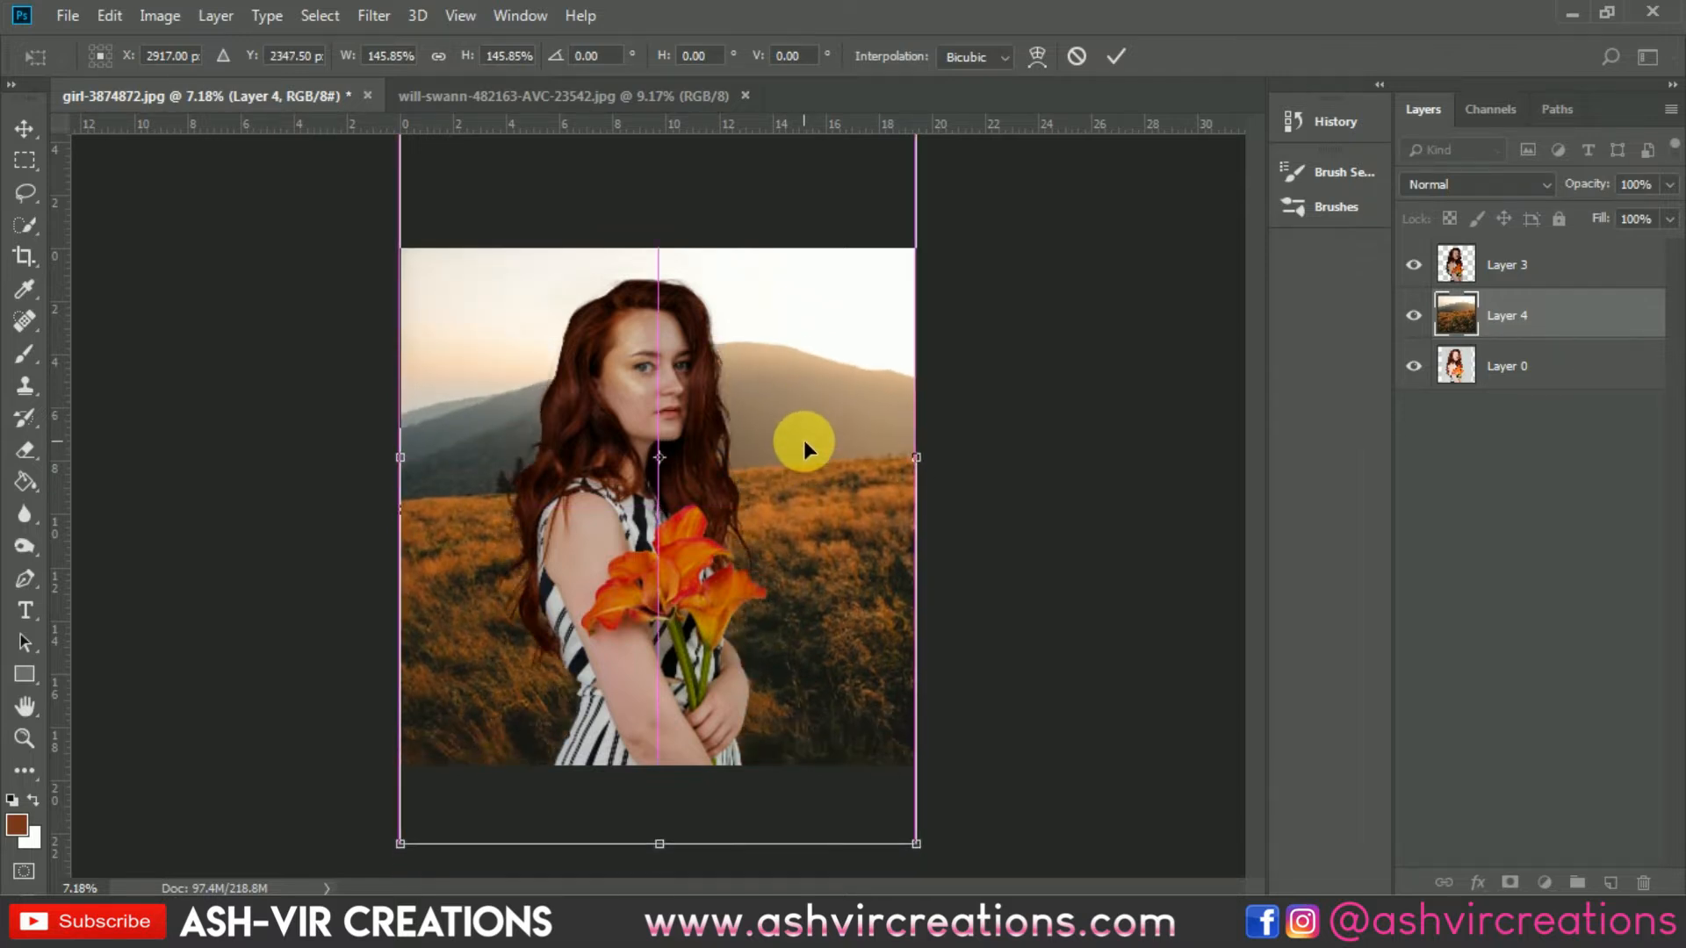
key("Return")
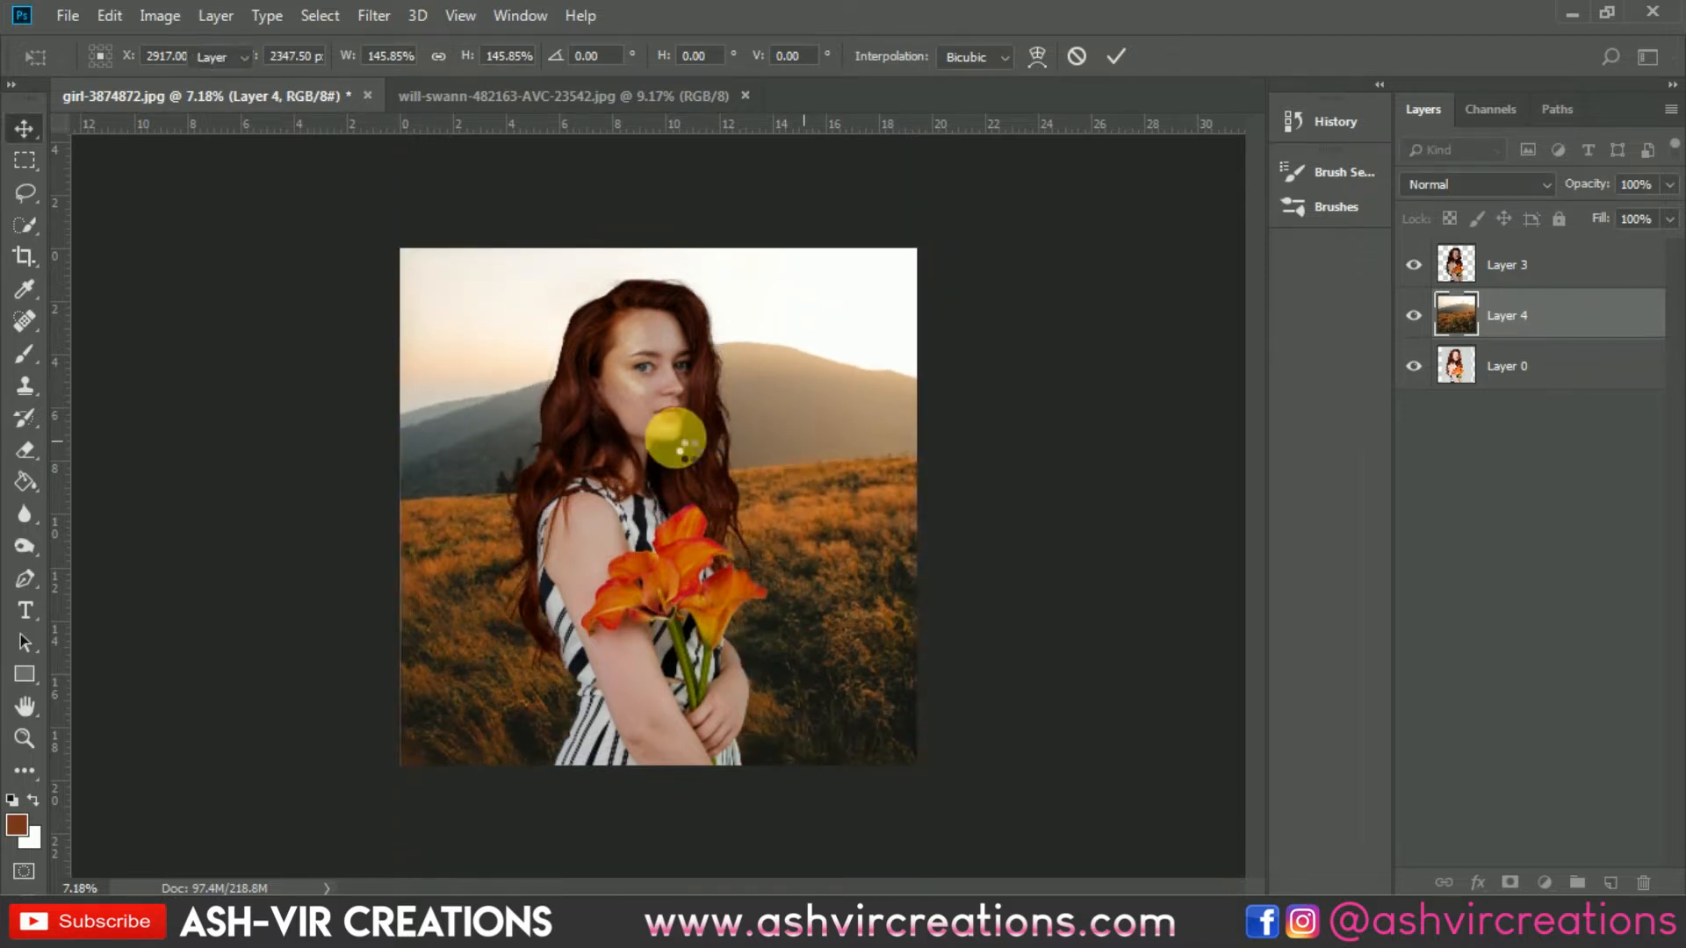
Step: Add a new empty layer above the cut-out layer and clip it to the cut-out
scroll(678, 385, "up", 1)
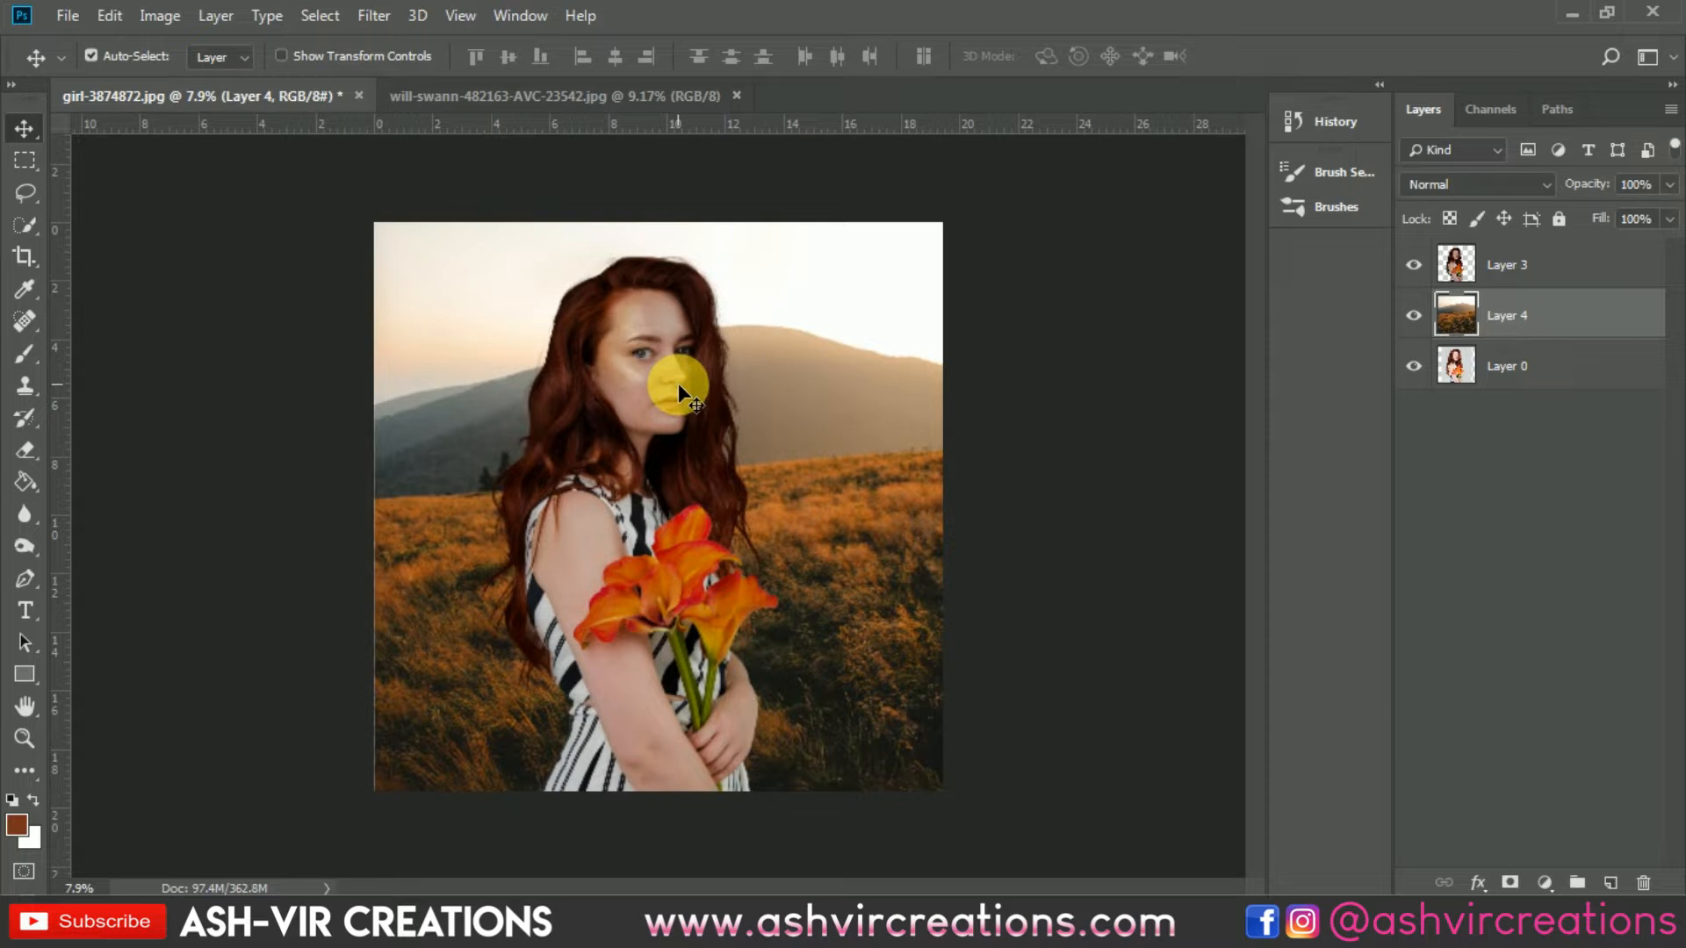
scroll(683, 406, "up", 2)
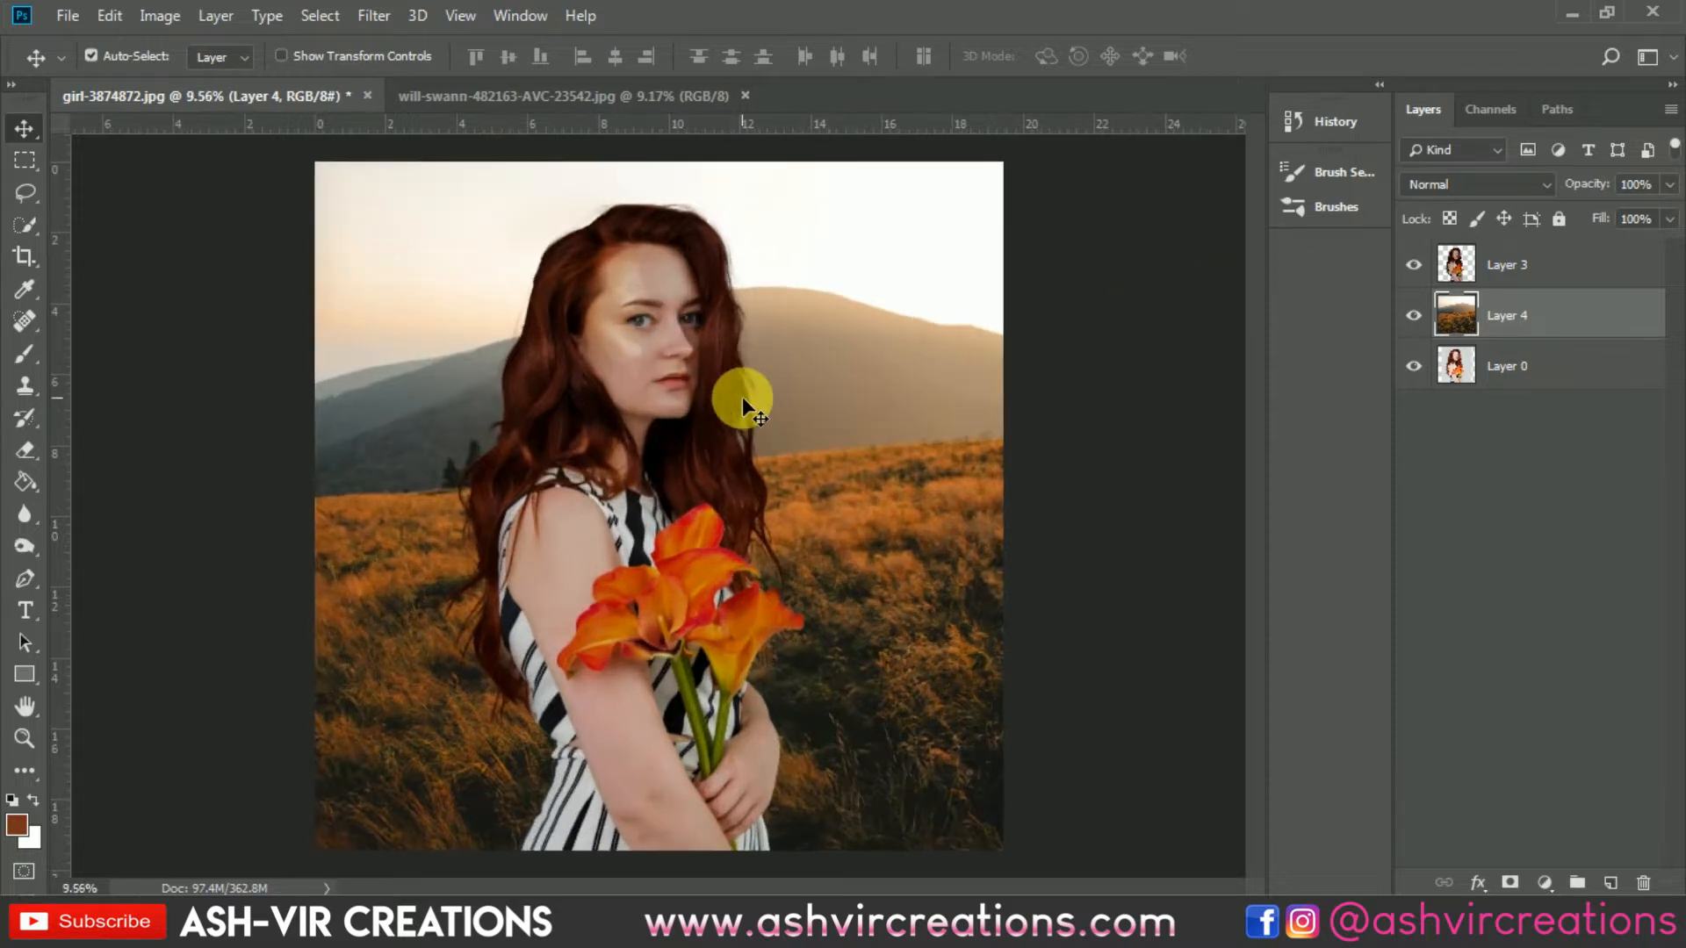
left_click(1551, 277)
left_click(1610, 882)
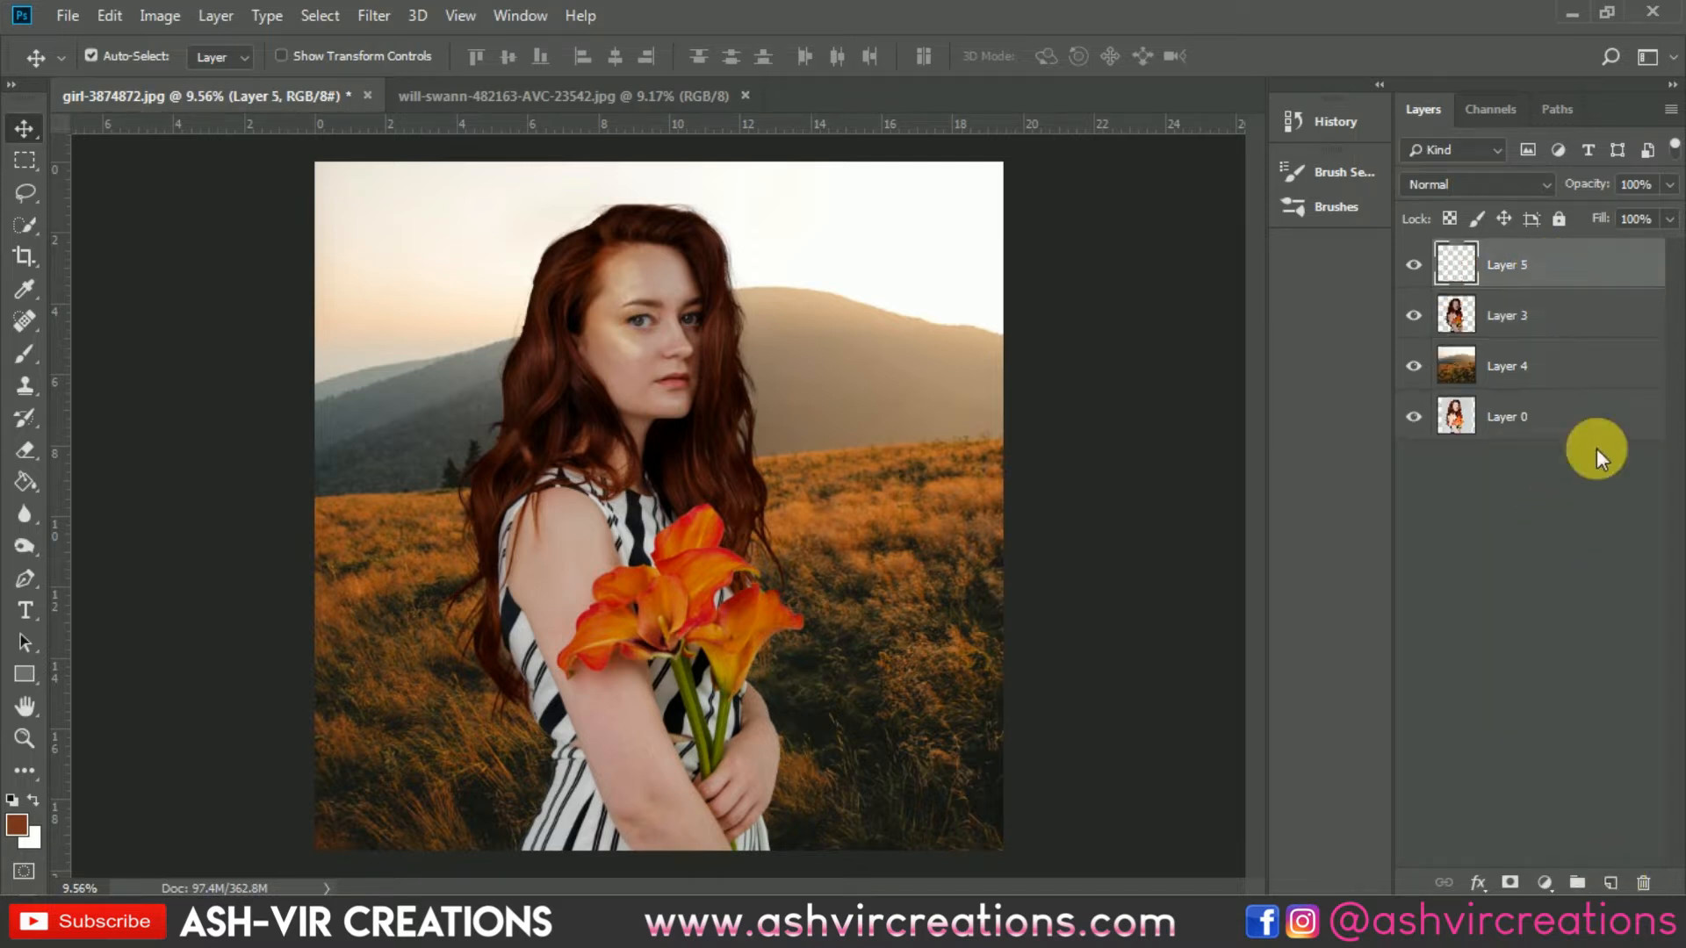
right_click(1585, 266)
left_click(1305, 437)
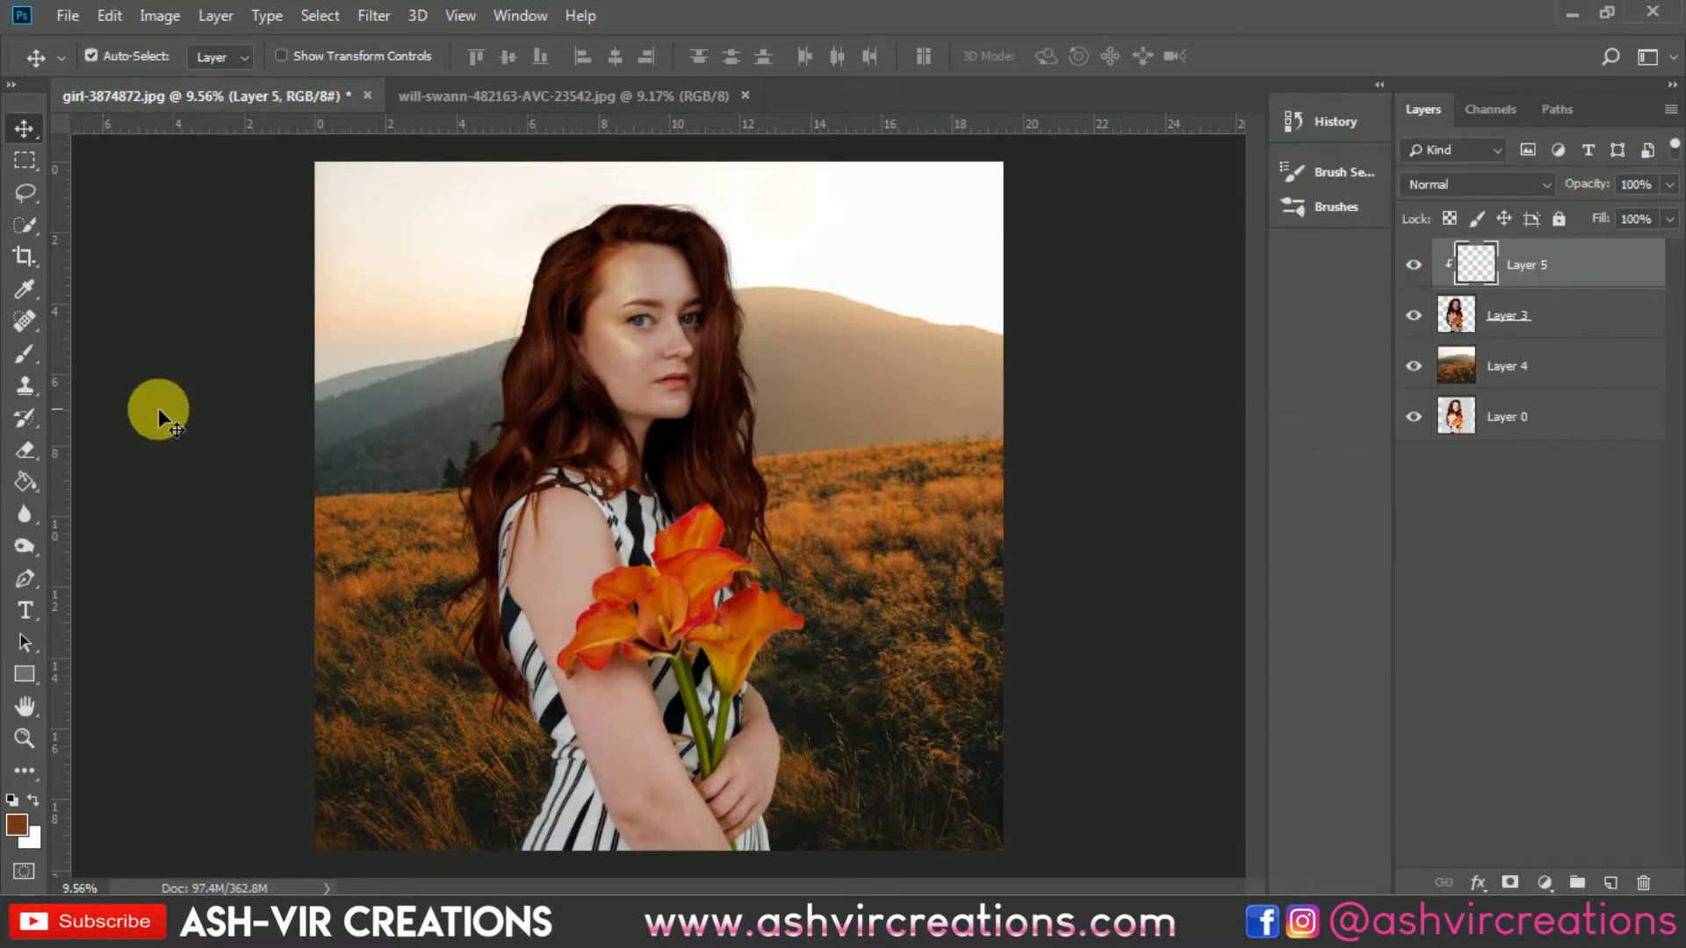
Step: Try painting a large light brush stroke over the hair's right edge on the clipped layer
left_click(24, 353)
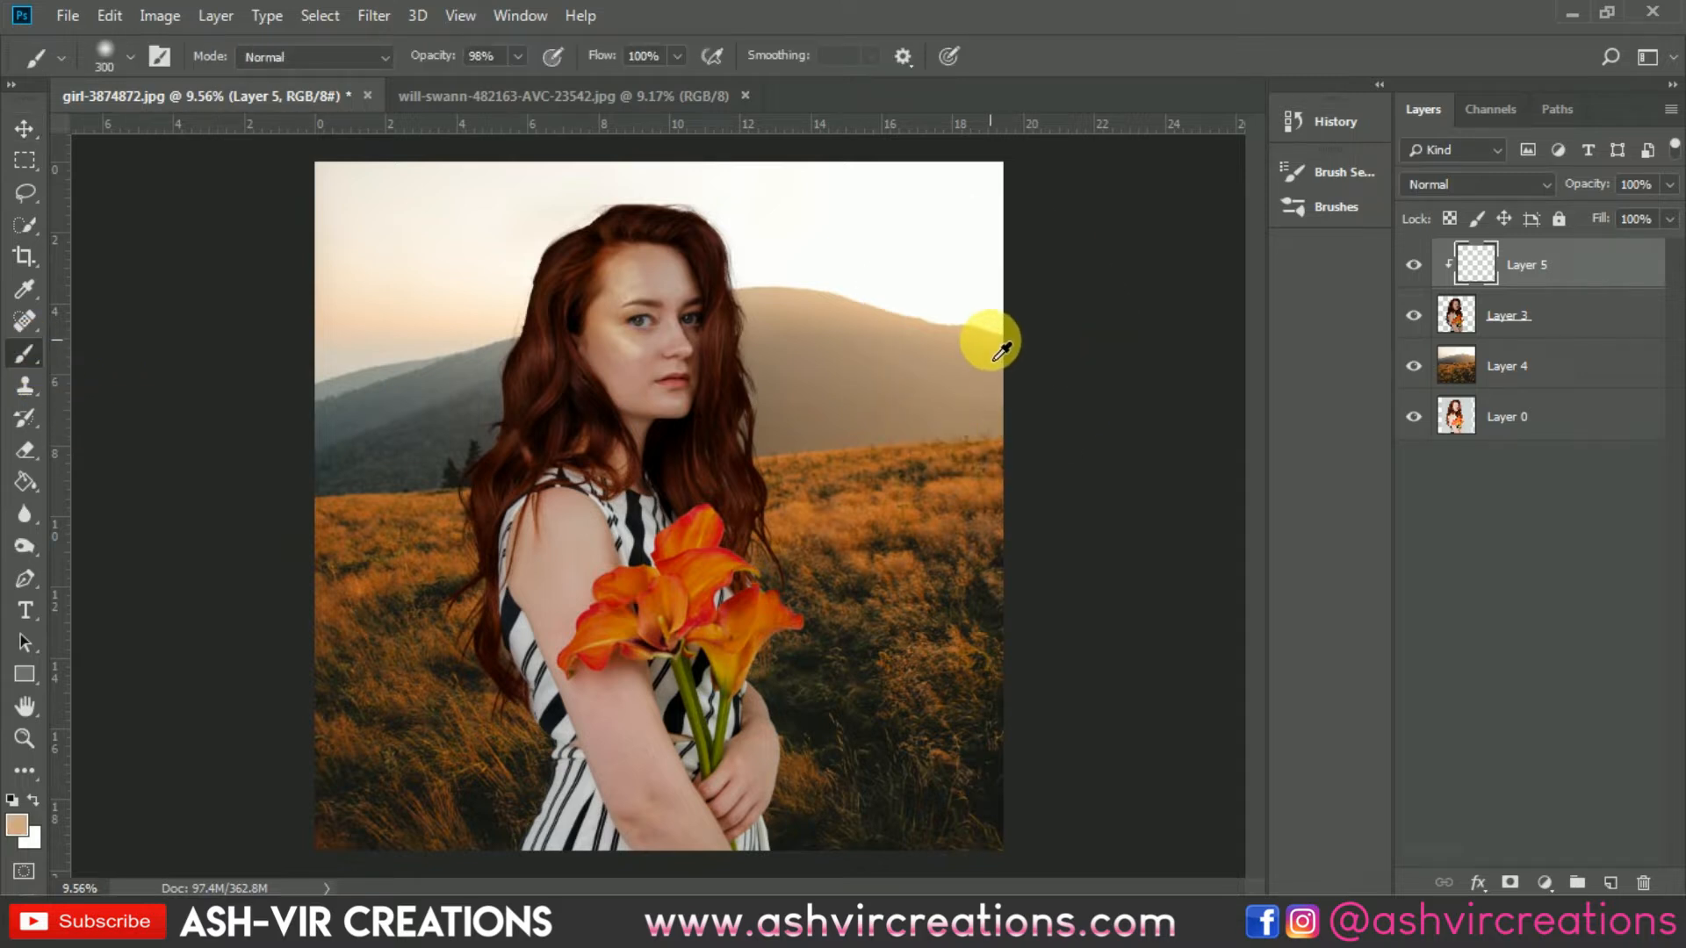
key("bracketright")
key("bracketright")
key("bracketright")
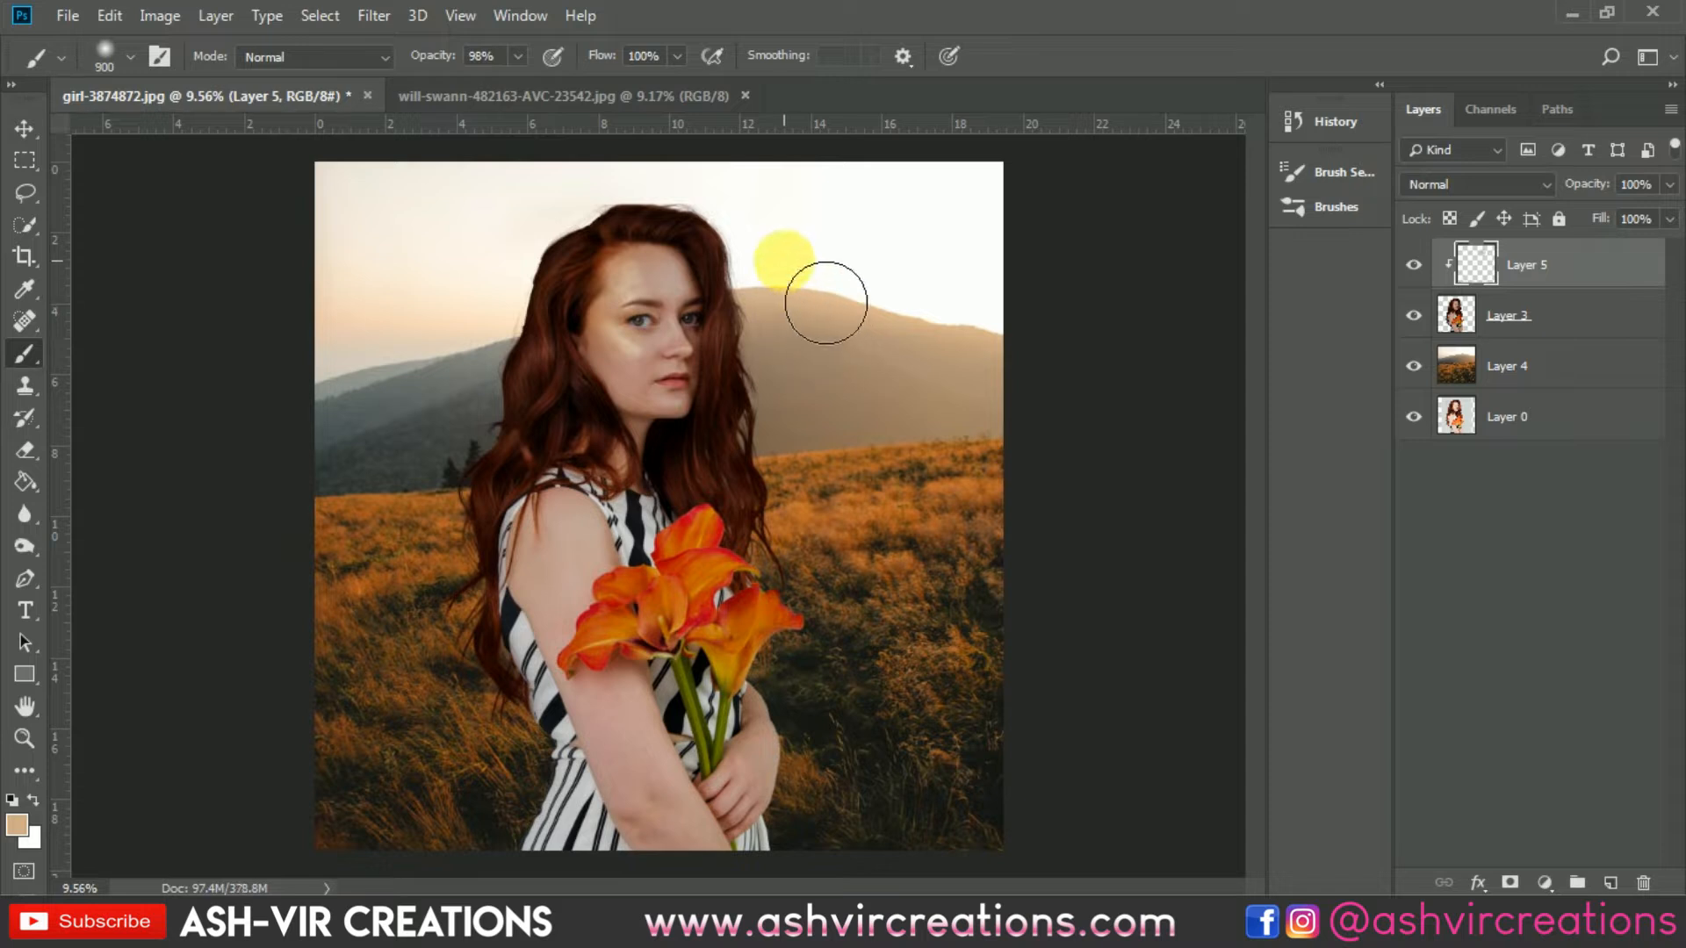
key("bracketright")
key("bracketright")
mouse_move(839, 322)
left_mouse_down()
mouse_move(867, 468)
mouse_move(855, 498)
mouse_move(849, 404)
mouse_move(869, 411)
mouse_move(794, 456)
mouse_move(795, 425)
left_mouse_up()
key("bracketleft")
key("bracketleft")
Step: Reduce the brush size to 250 and undo the brush stroke
scroll(795, 425, "up", 3)
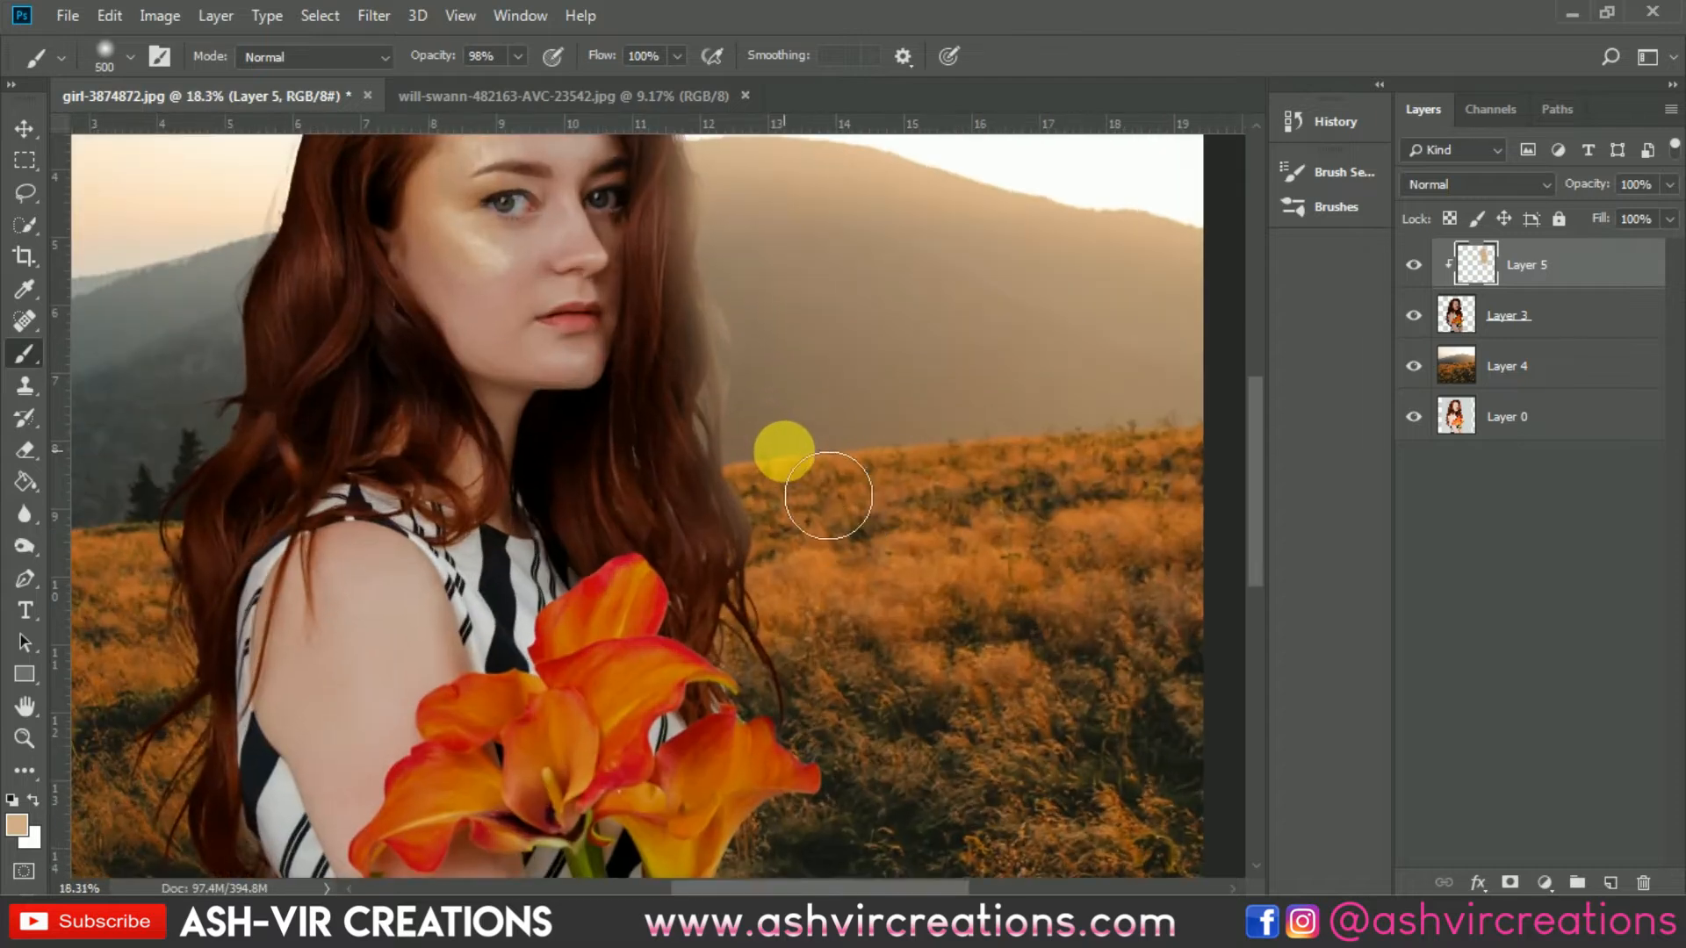
key("bracketleft")
key("bracketleft")
key("bracketleft")
key("bracketleft")
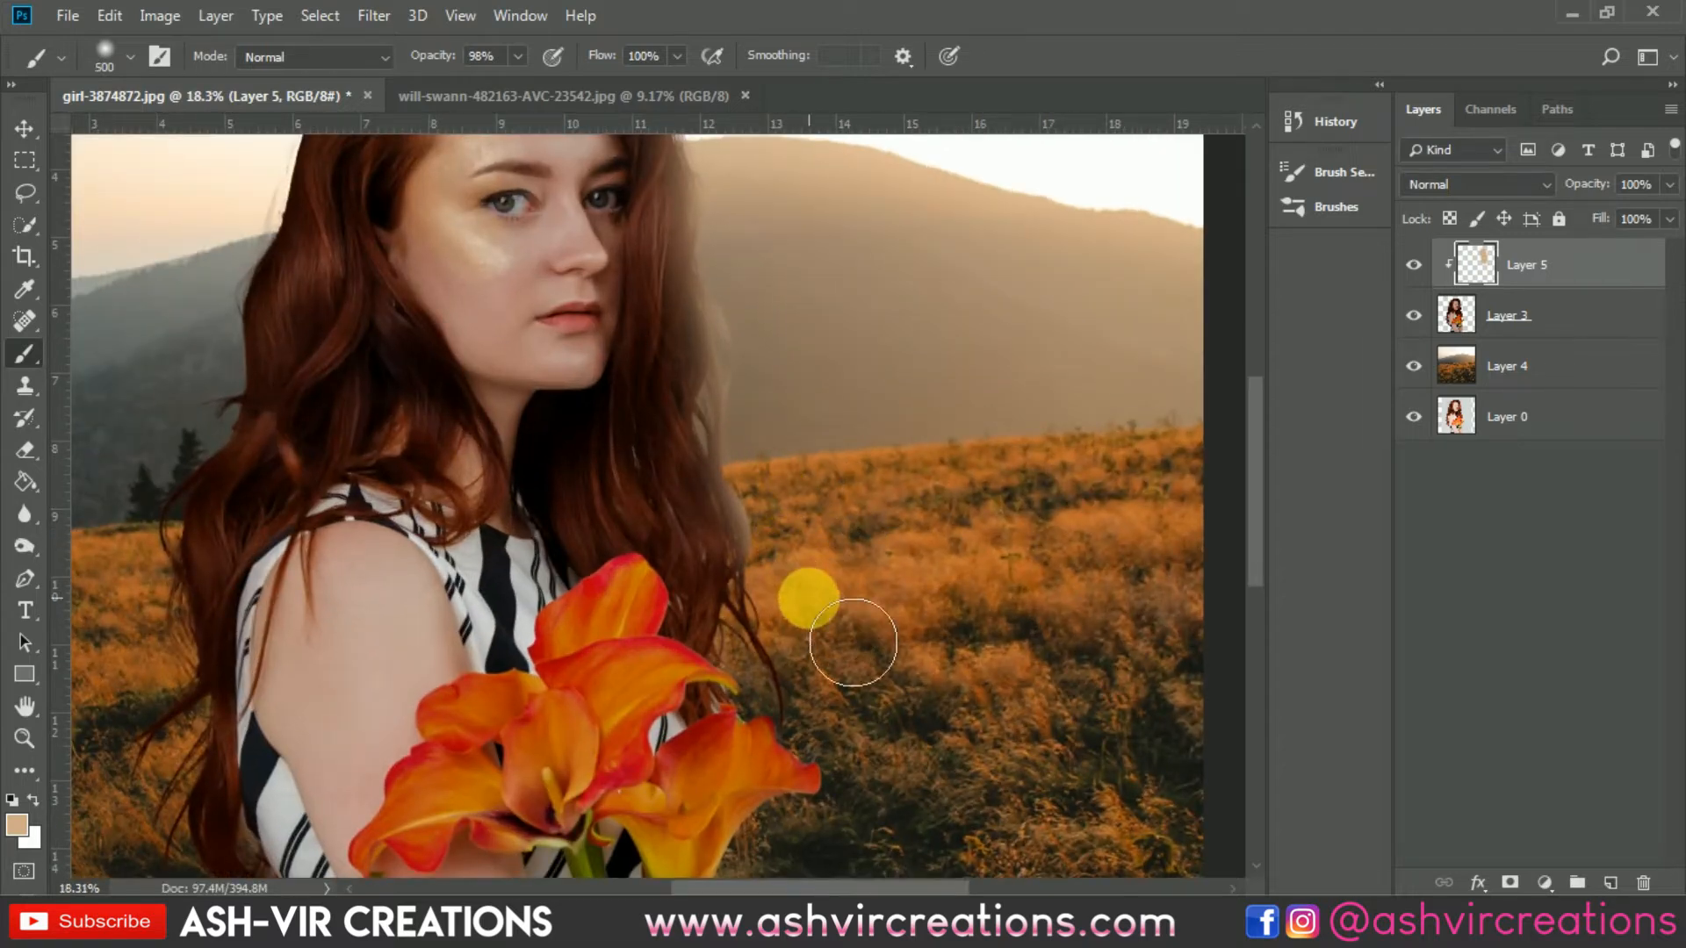
key("bracketleft")
key("bracketleft")
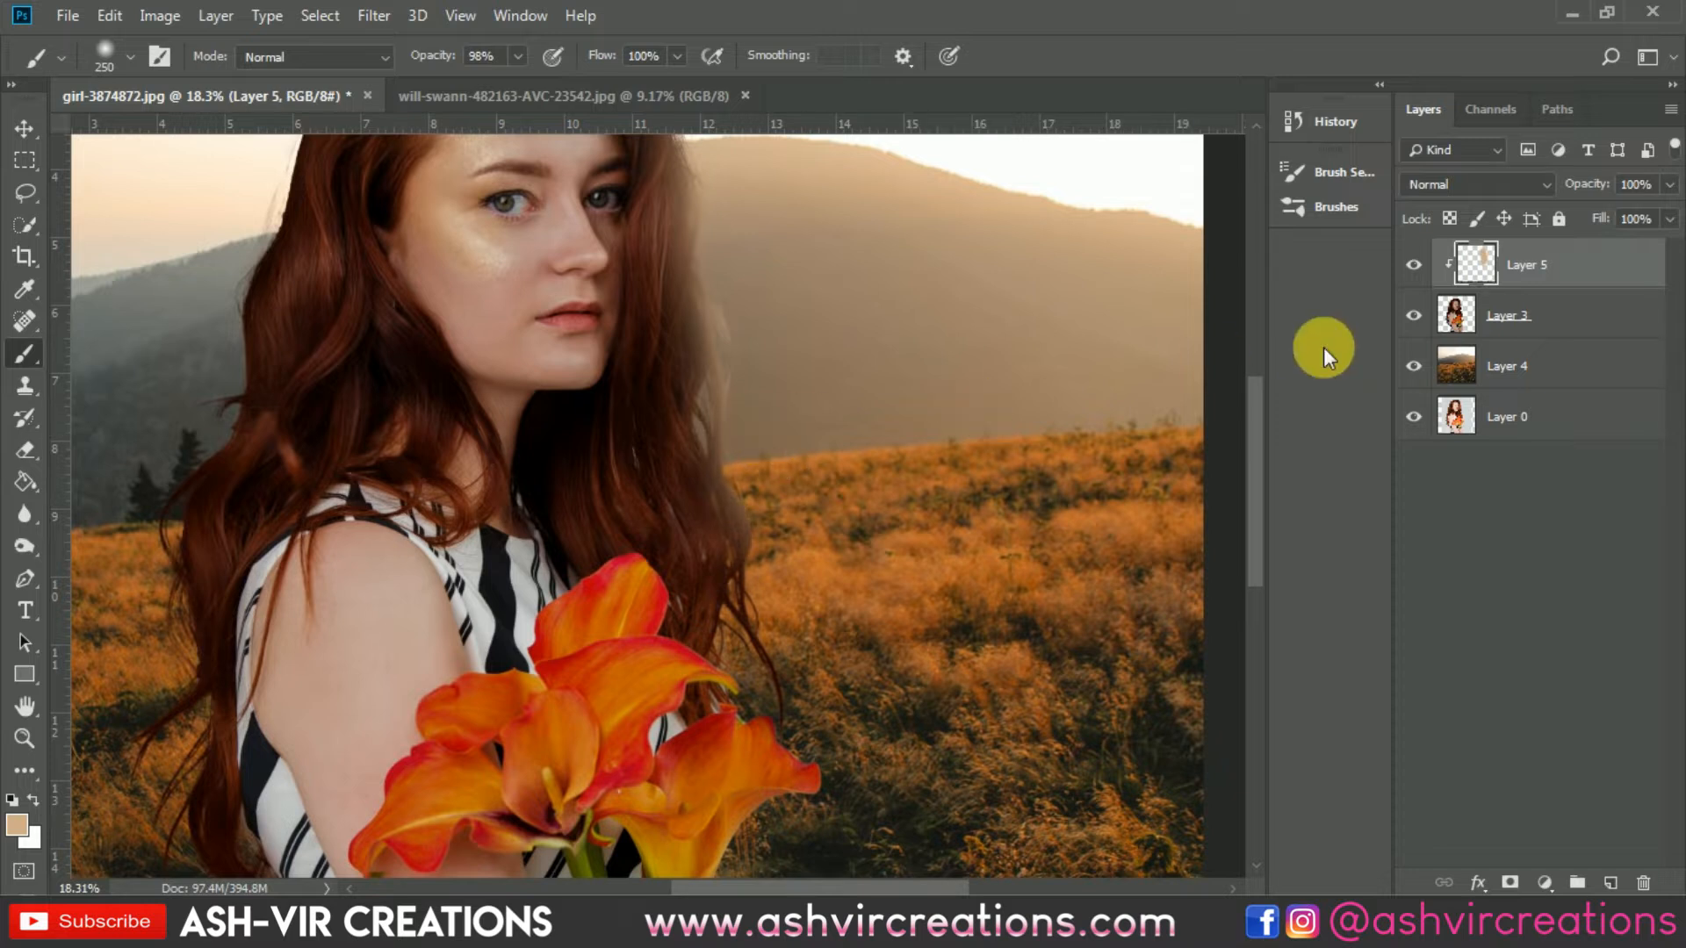
key("ctrl+z")
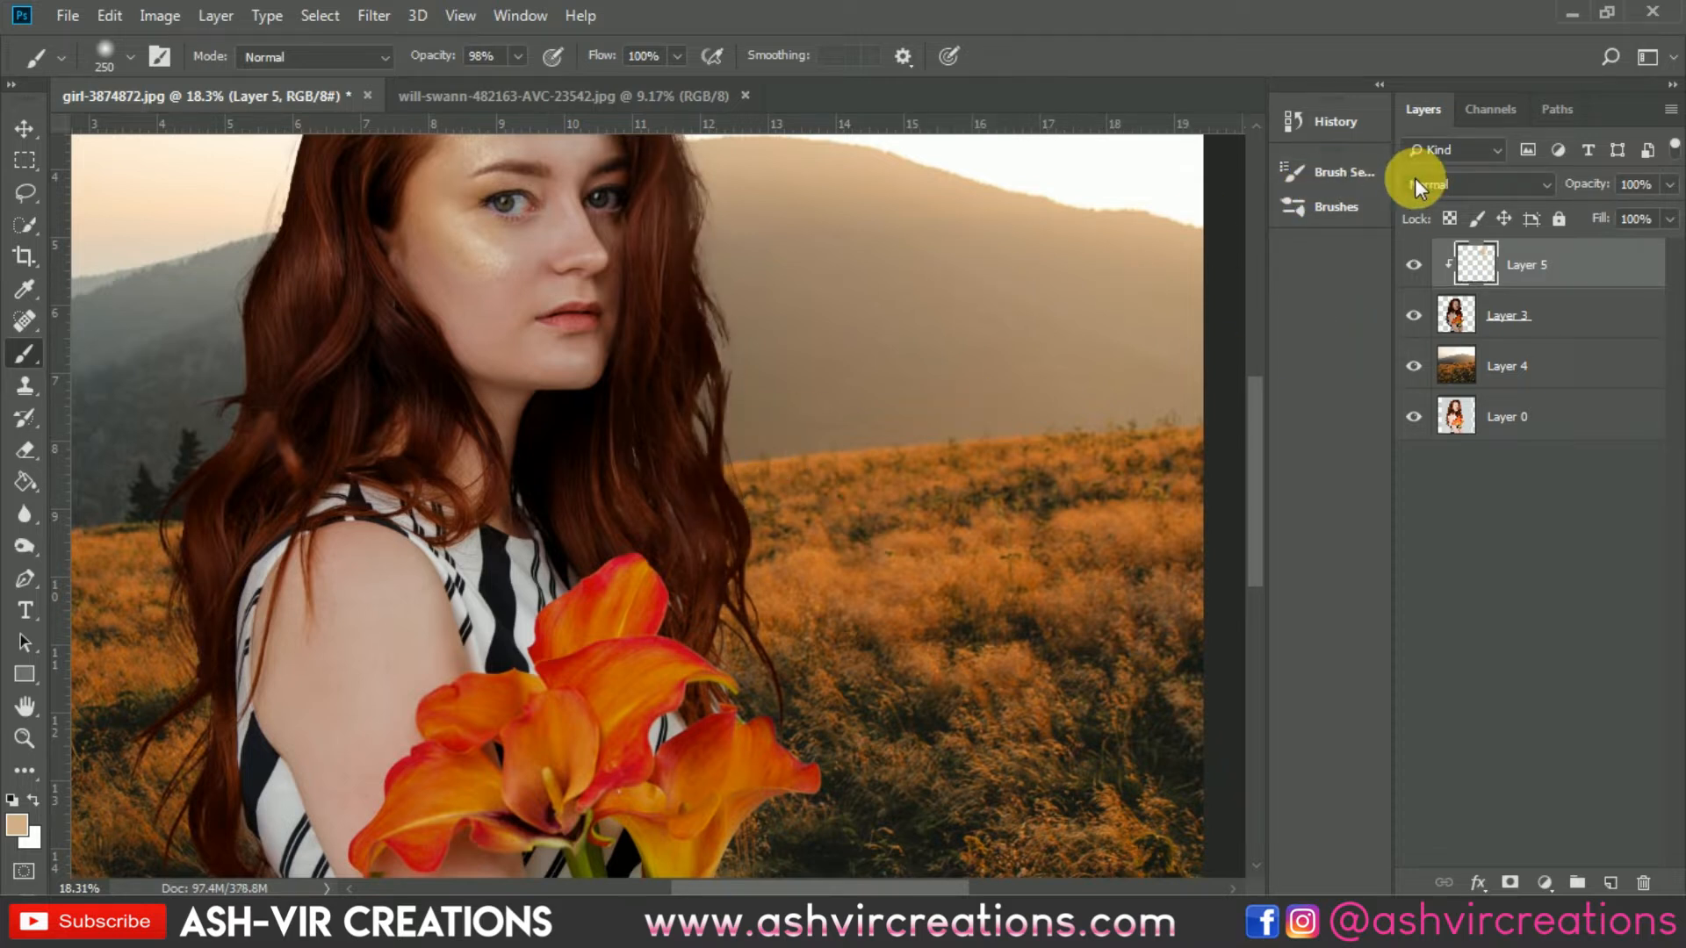
Step: Set the clipped layer's blend mode to Screen and paint light strokes along the hair's right edge
left_click(1416, 187)
left_click_drag(970, 347, 828, 478)
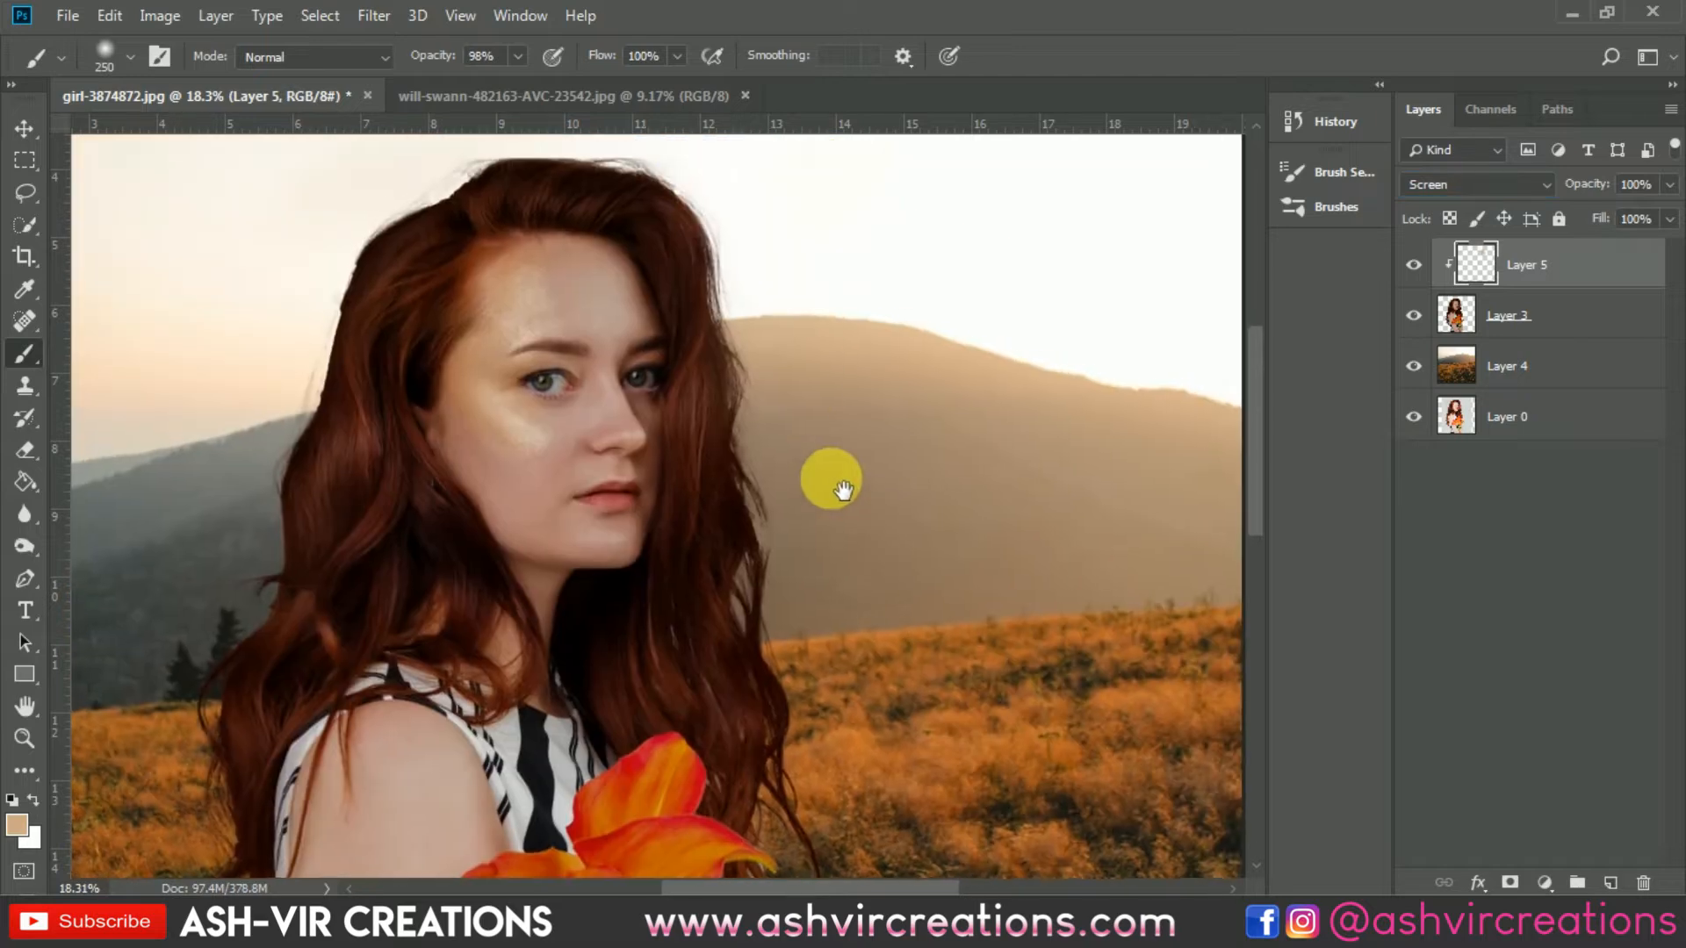
scroll(828, 477, "up", 2)
mouse_move(794, 356)
left_mouse_down()
mouse_move(818, 485)
mouse_move(797, 533)
left_mouse_up()
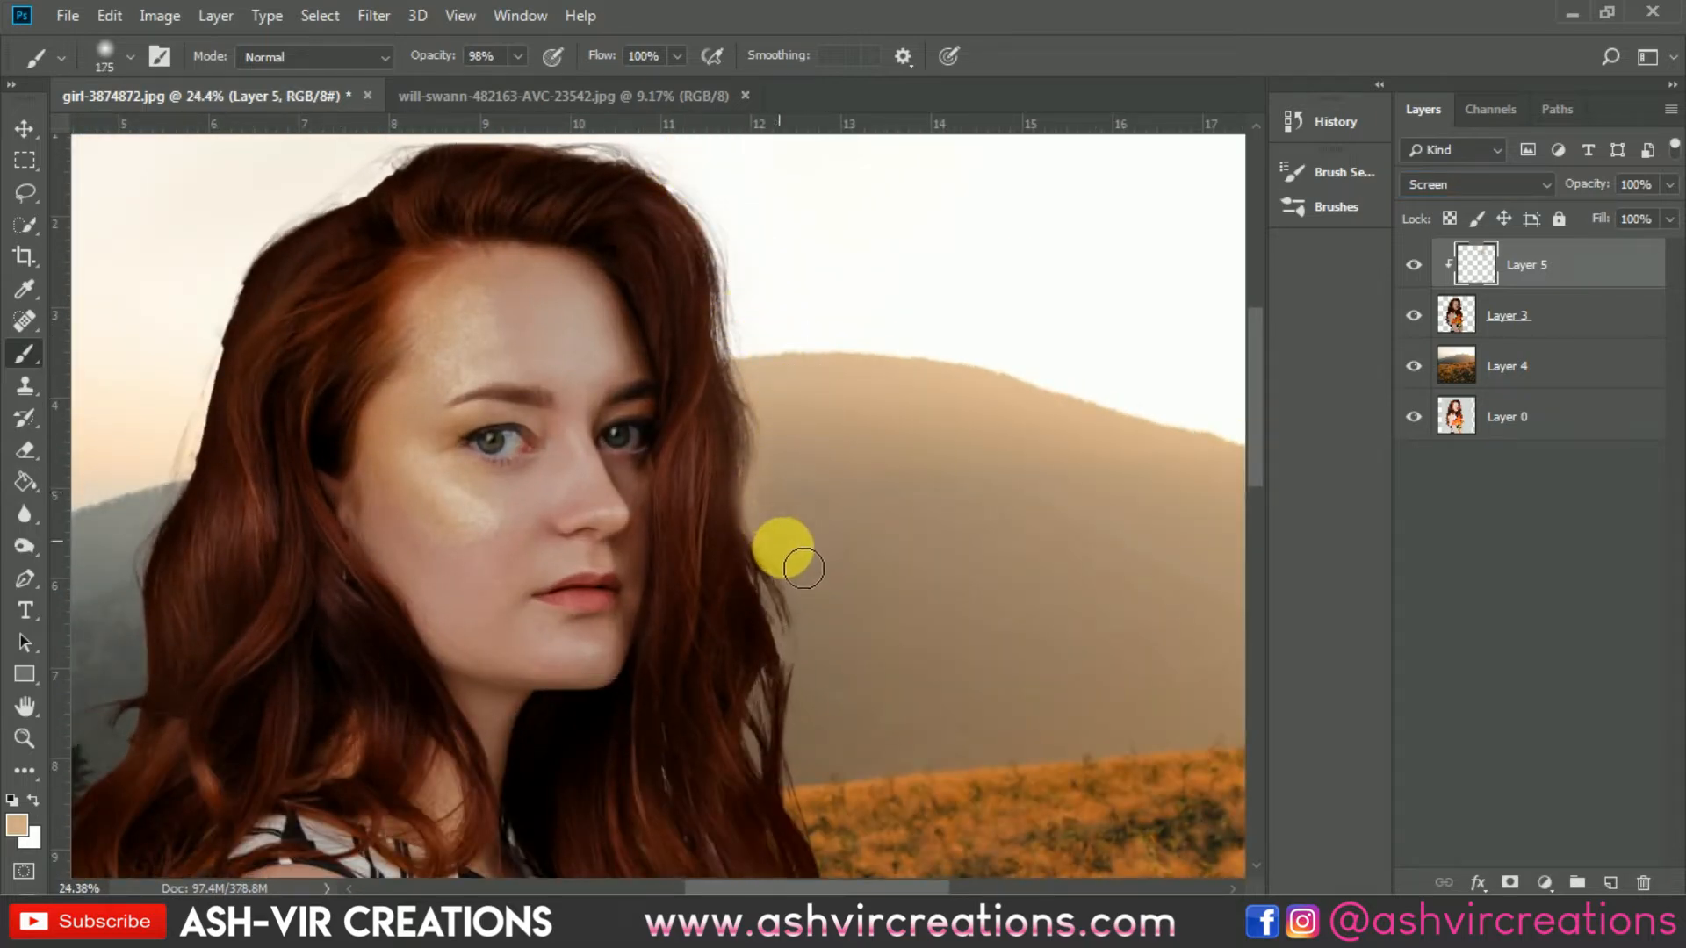
mouse_move(819, 609)
left_mouse_down()
mouse_move(822, 712)
mouse_move(836, 658)
mouse_move(845, 745)
left_mouse_up()
Step: Enlarge the brush to 1100 and paint broad light strokes over the right side of the hair
key("bracketright")
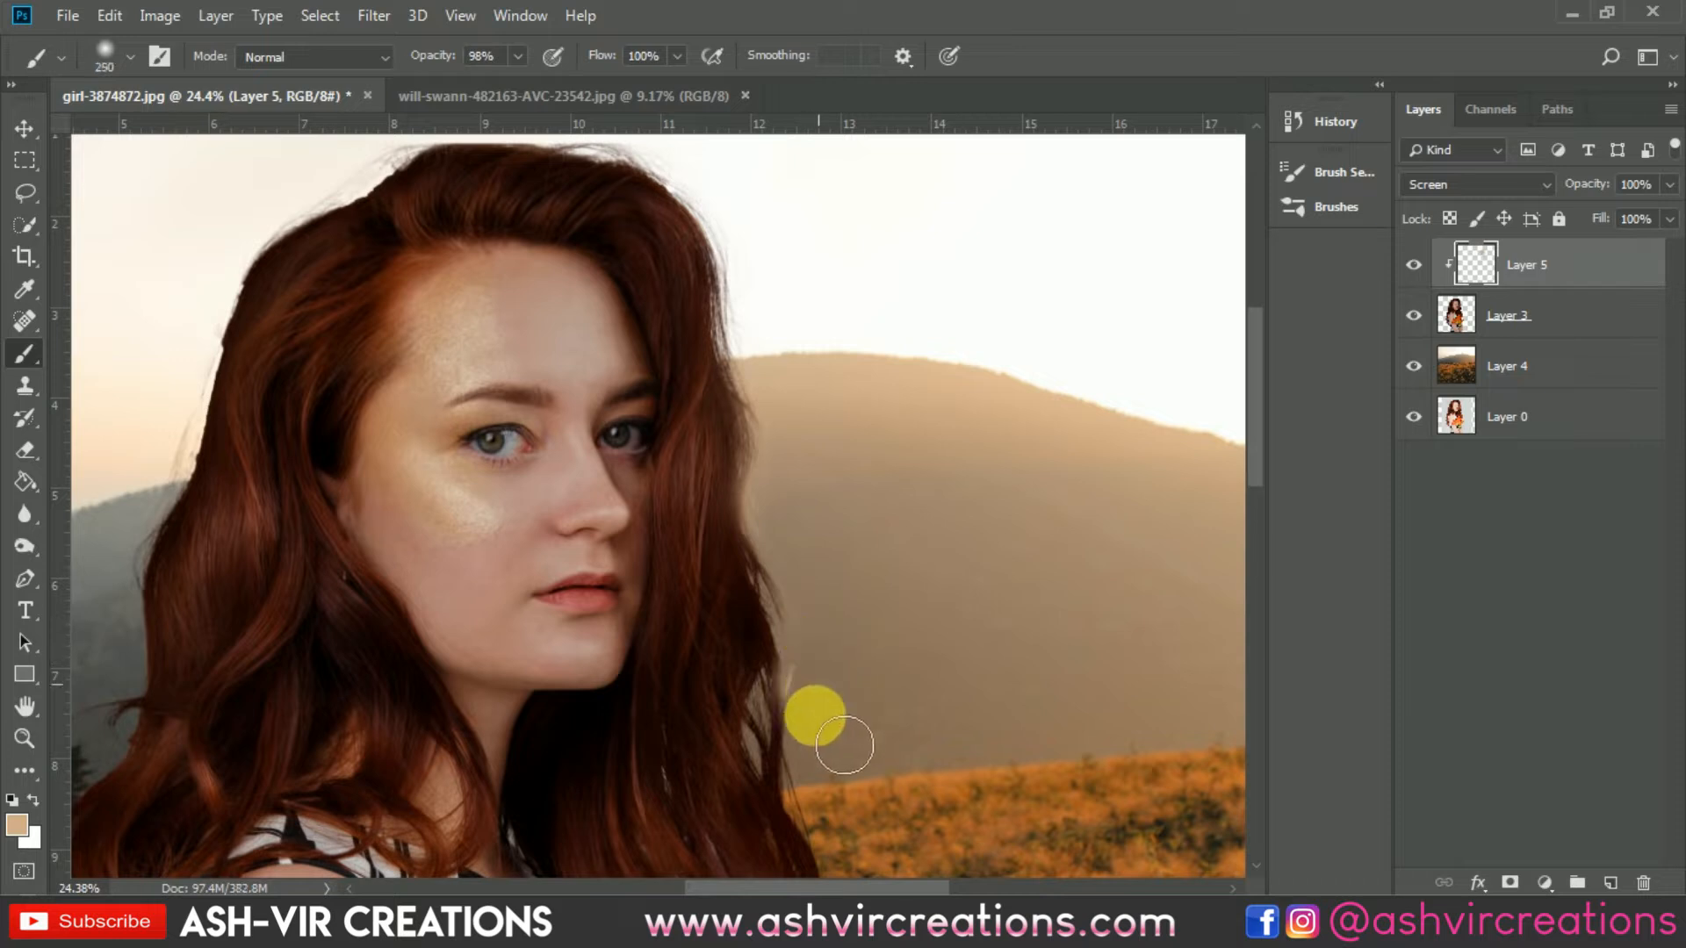
scroll(852, 544, "down", 4)
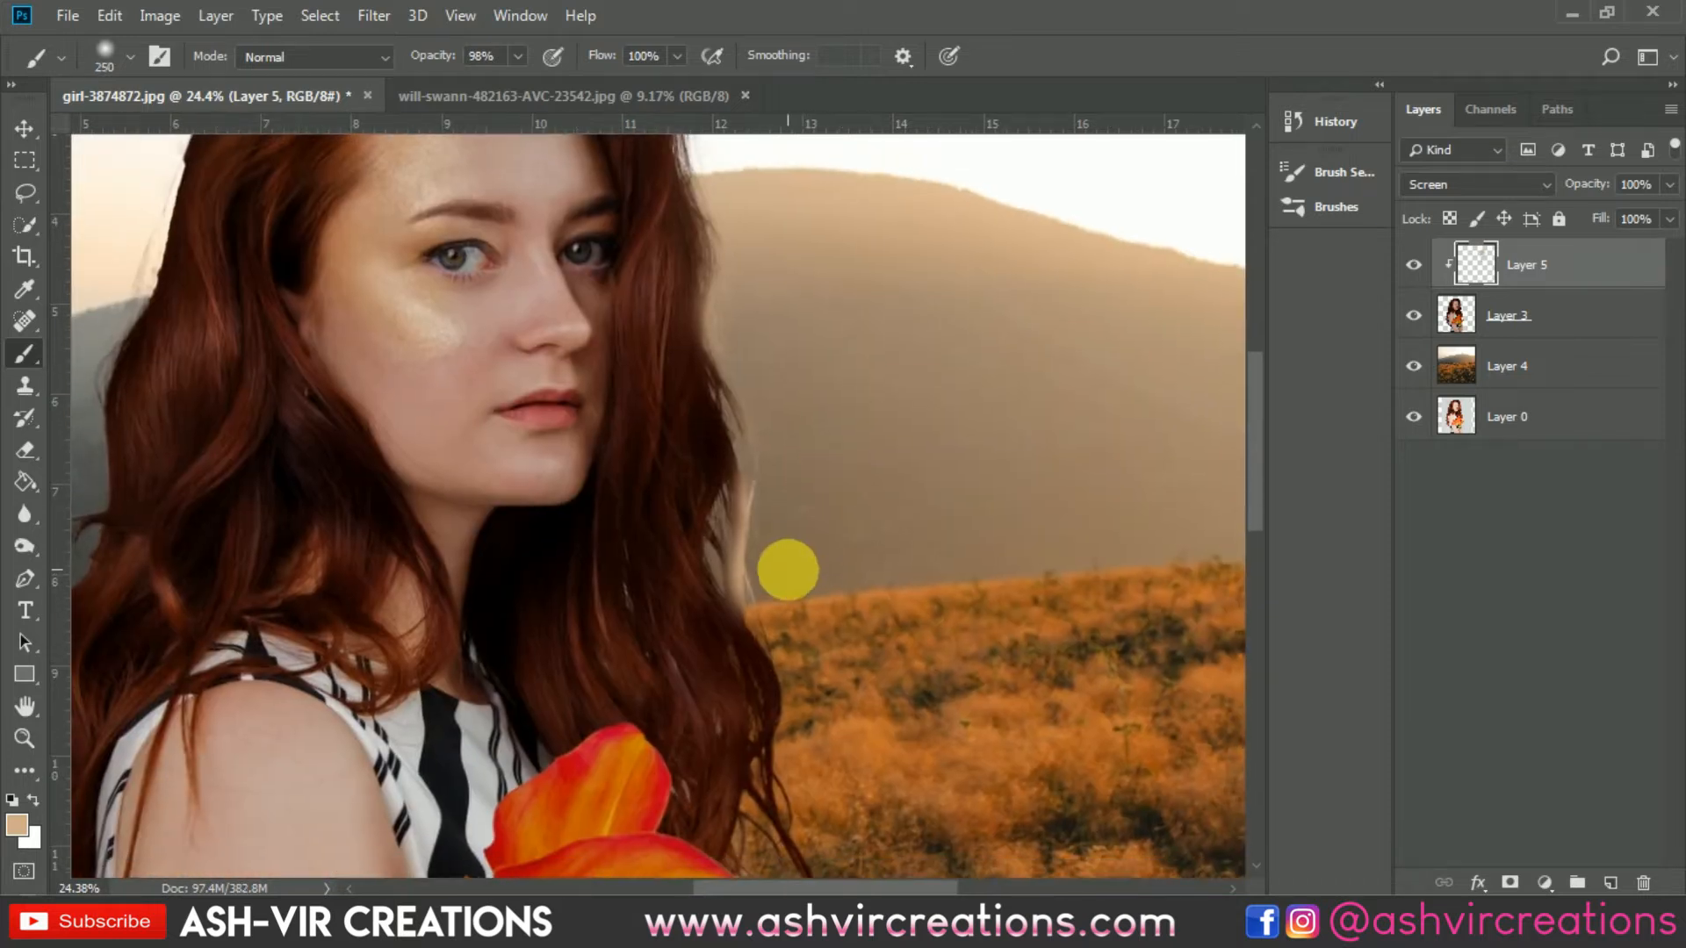
left_click(785, 571)
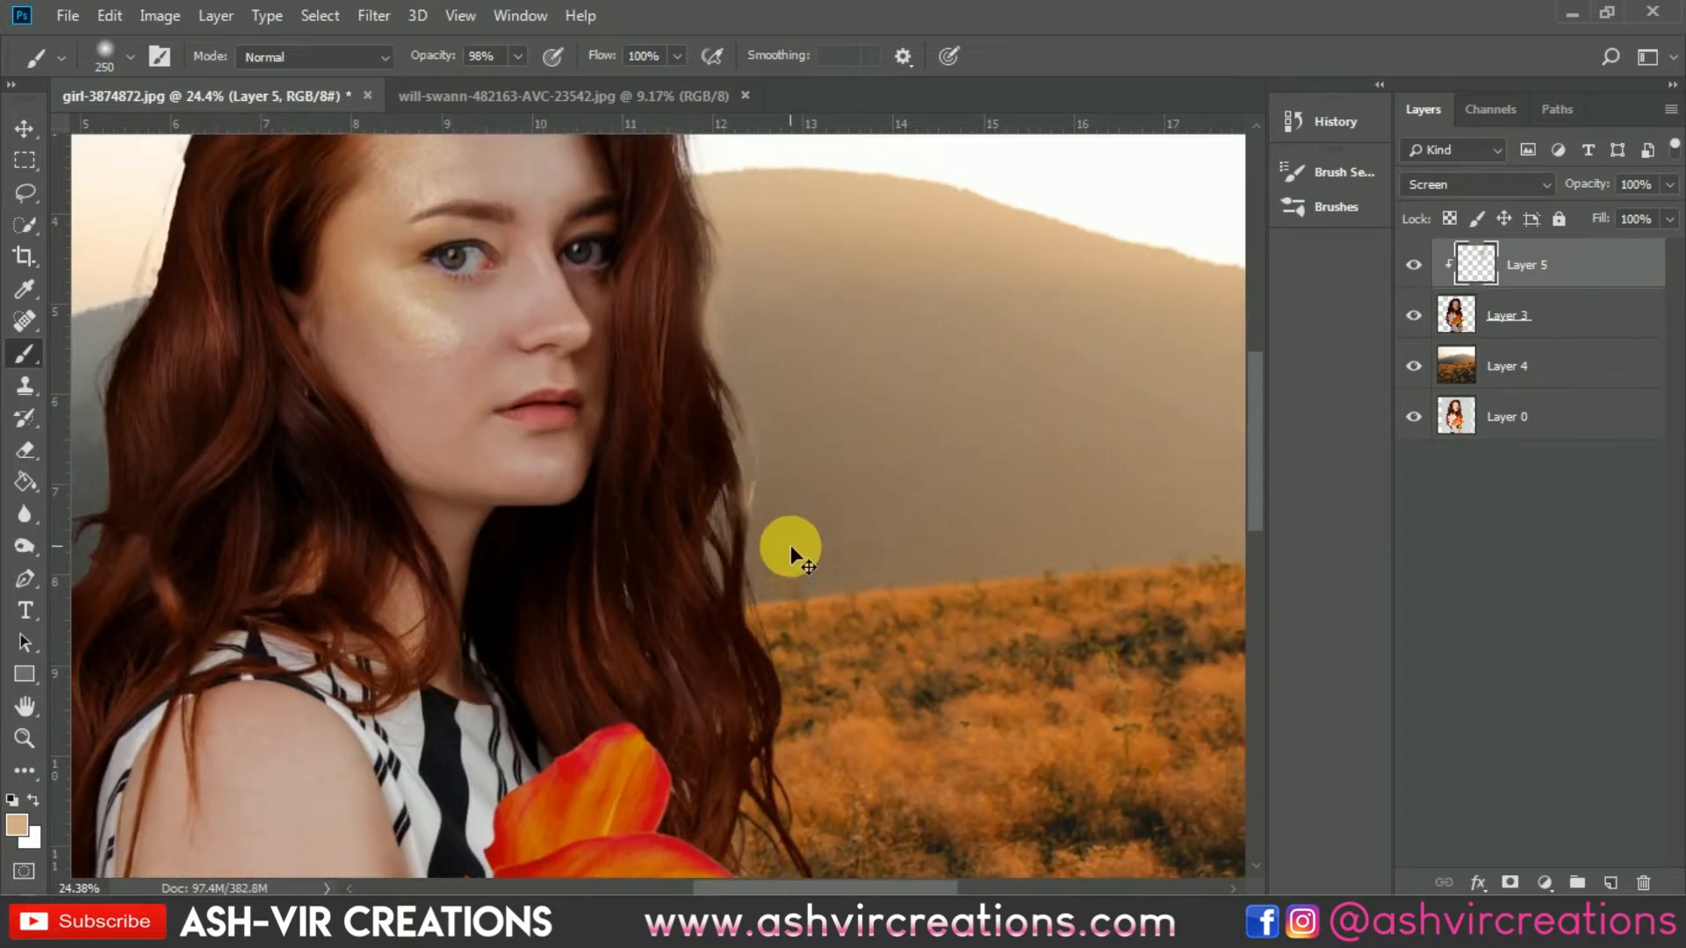
scroll(790, 540, "down", 3)
key("bracketright")
key("bracketright")
key("bracketright")
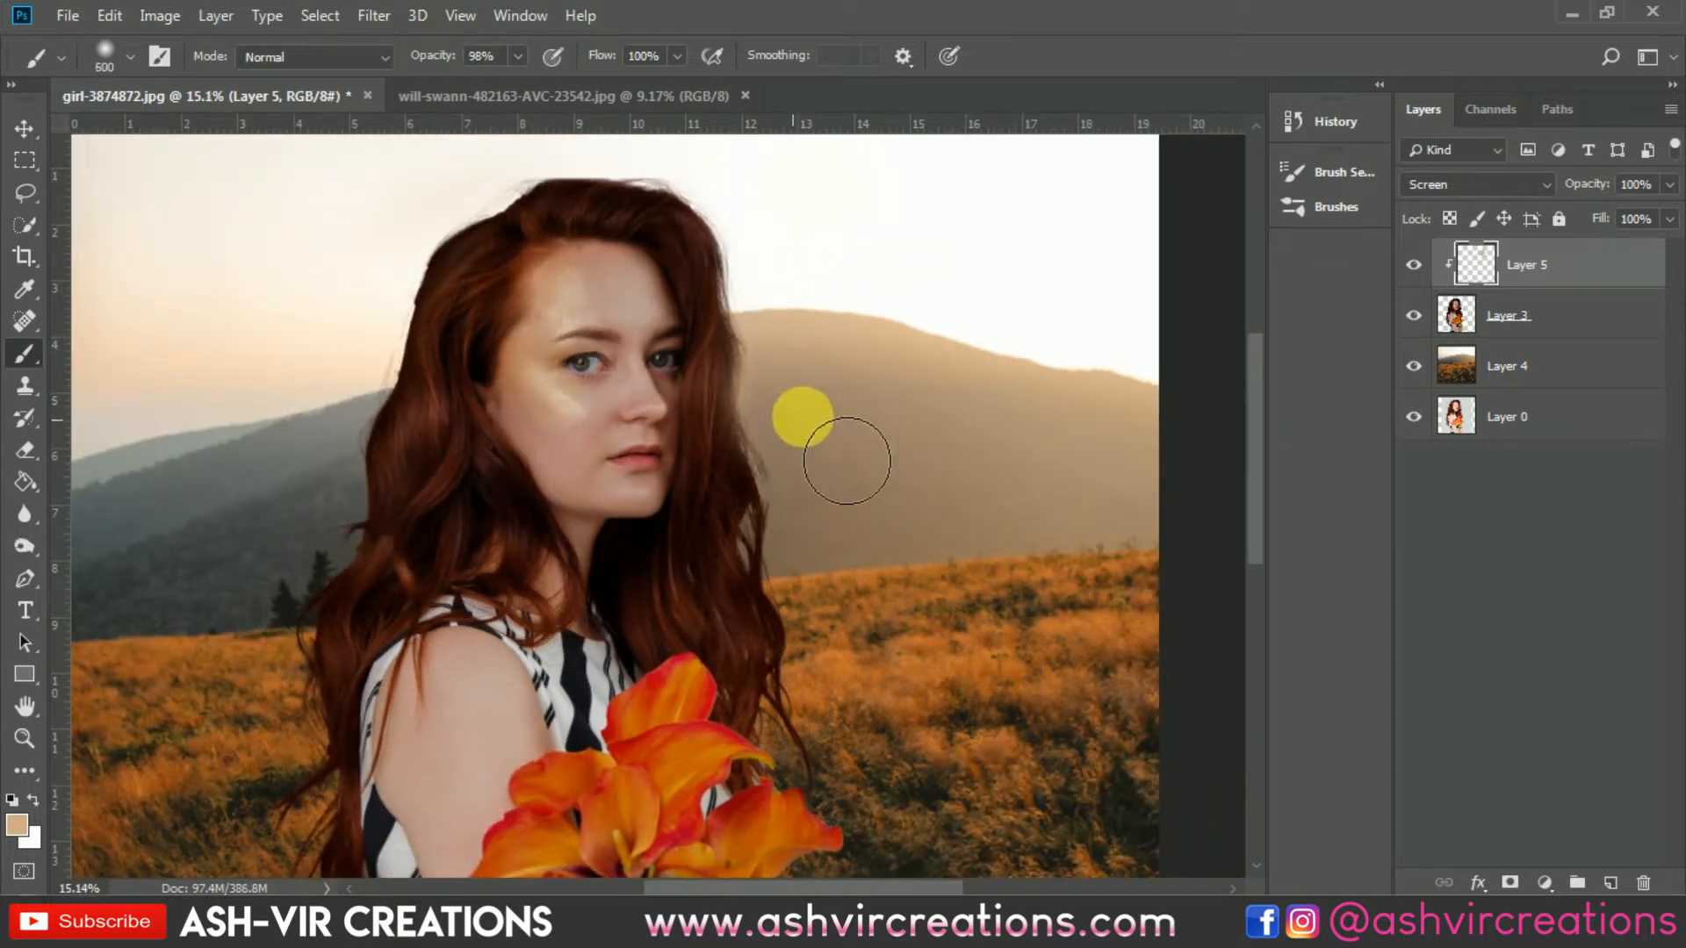
key("bracketright")
key("bracketright")
key("bracketright")
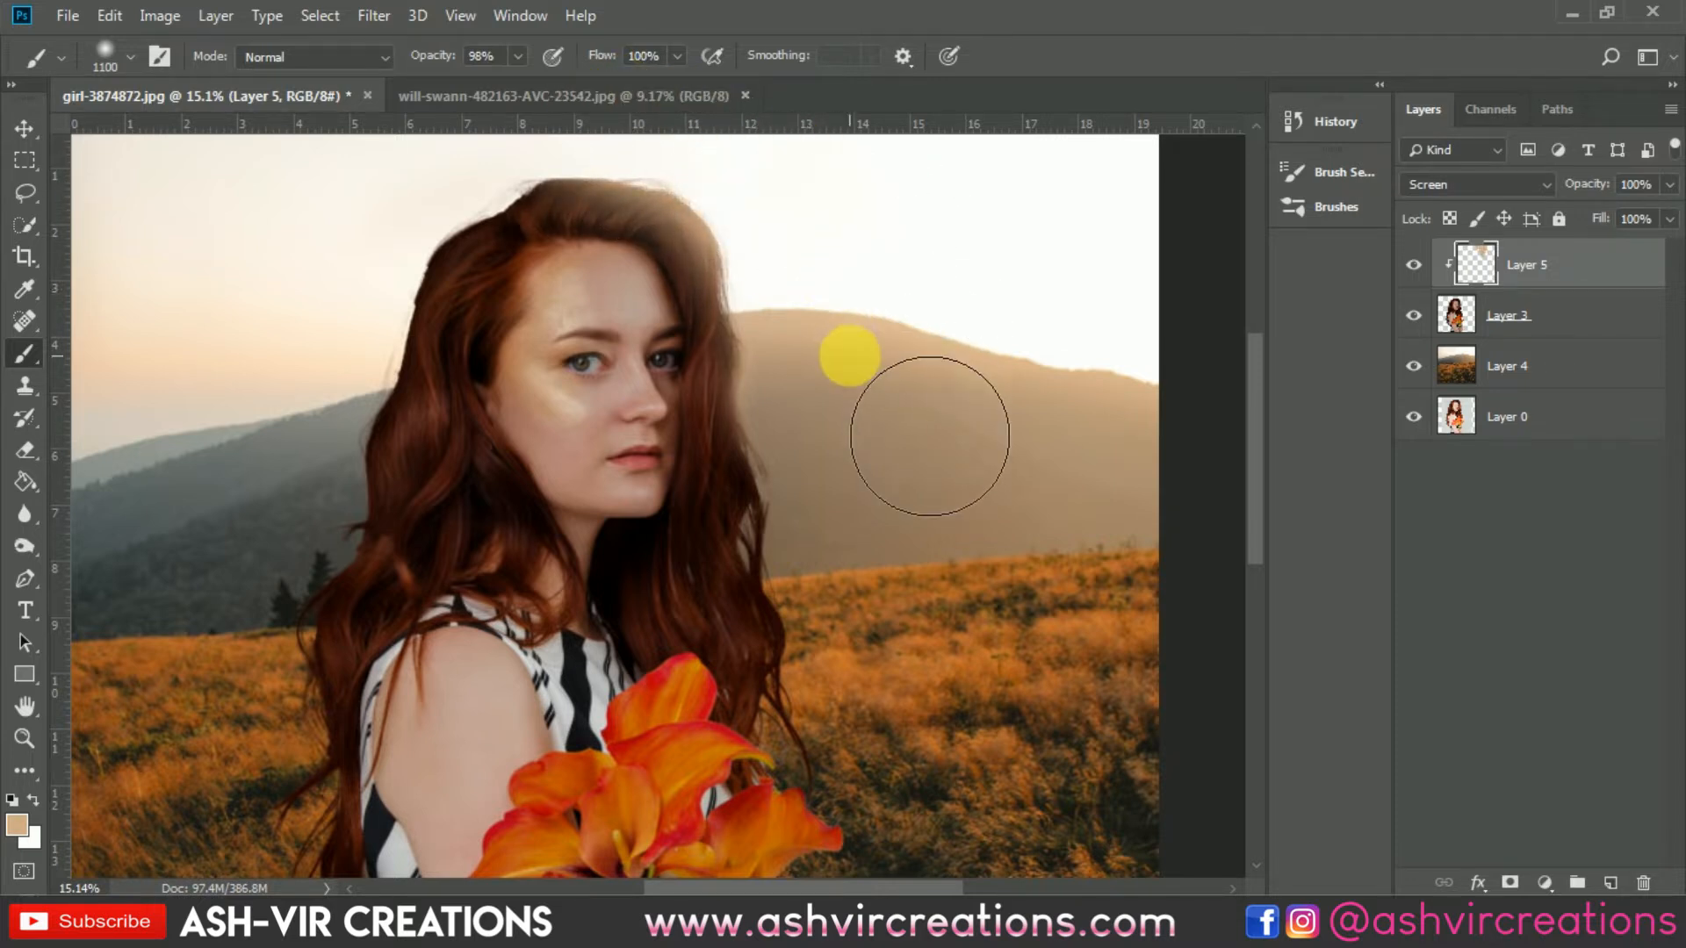
mouse_move(930, 437)
left_mouse_down()
mouse_move(927, 573)
mouse_move(949, 690)
mouse_move(922, 623)
mouse_move(977, 713)
left_mouse_up()
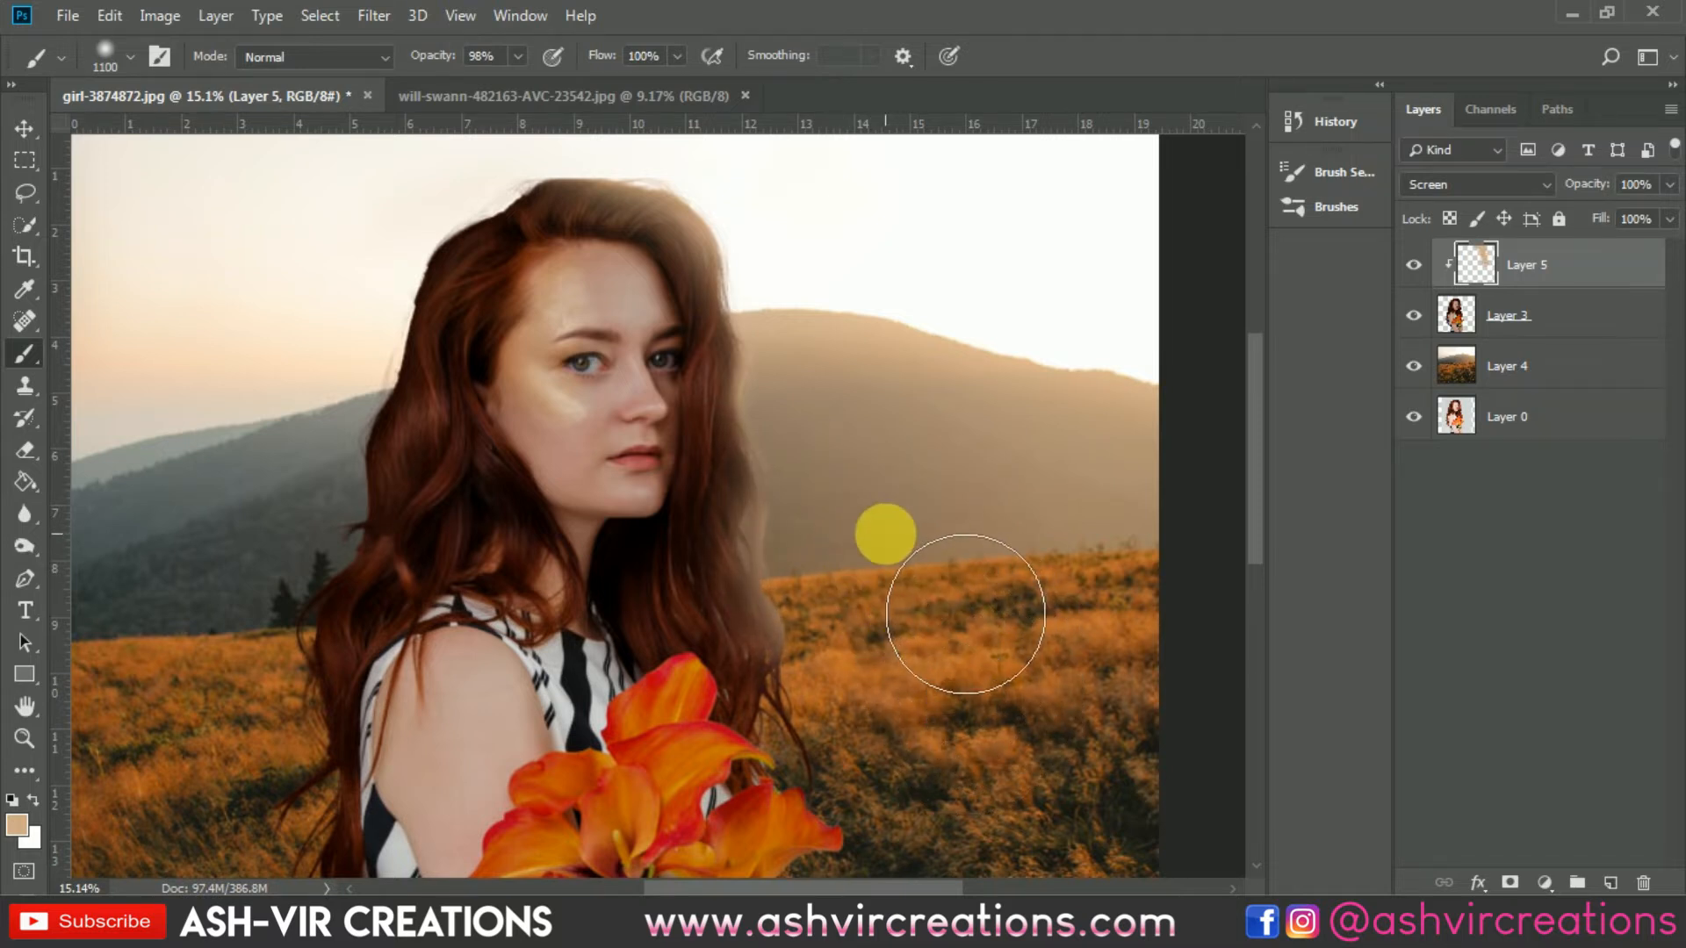
mouse_move(857, 533)
left_mouse_down()
mouse_move(833, 393)
mouse_move(846, 425)
mouse_move(851, 339)
mouse_move(892, 695)
mouse_move(911, 715)
mouse_move(880, 670)
mouse_move(904, 722)
mouse_move(869, 591)
mouse_move(878, 326)
left_mouse_up()
Step: Increase the brush size to 1800 and paint a large light stroke down the hair's right side
key("ctrl+minus")
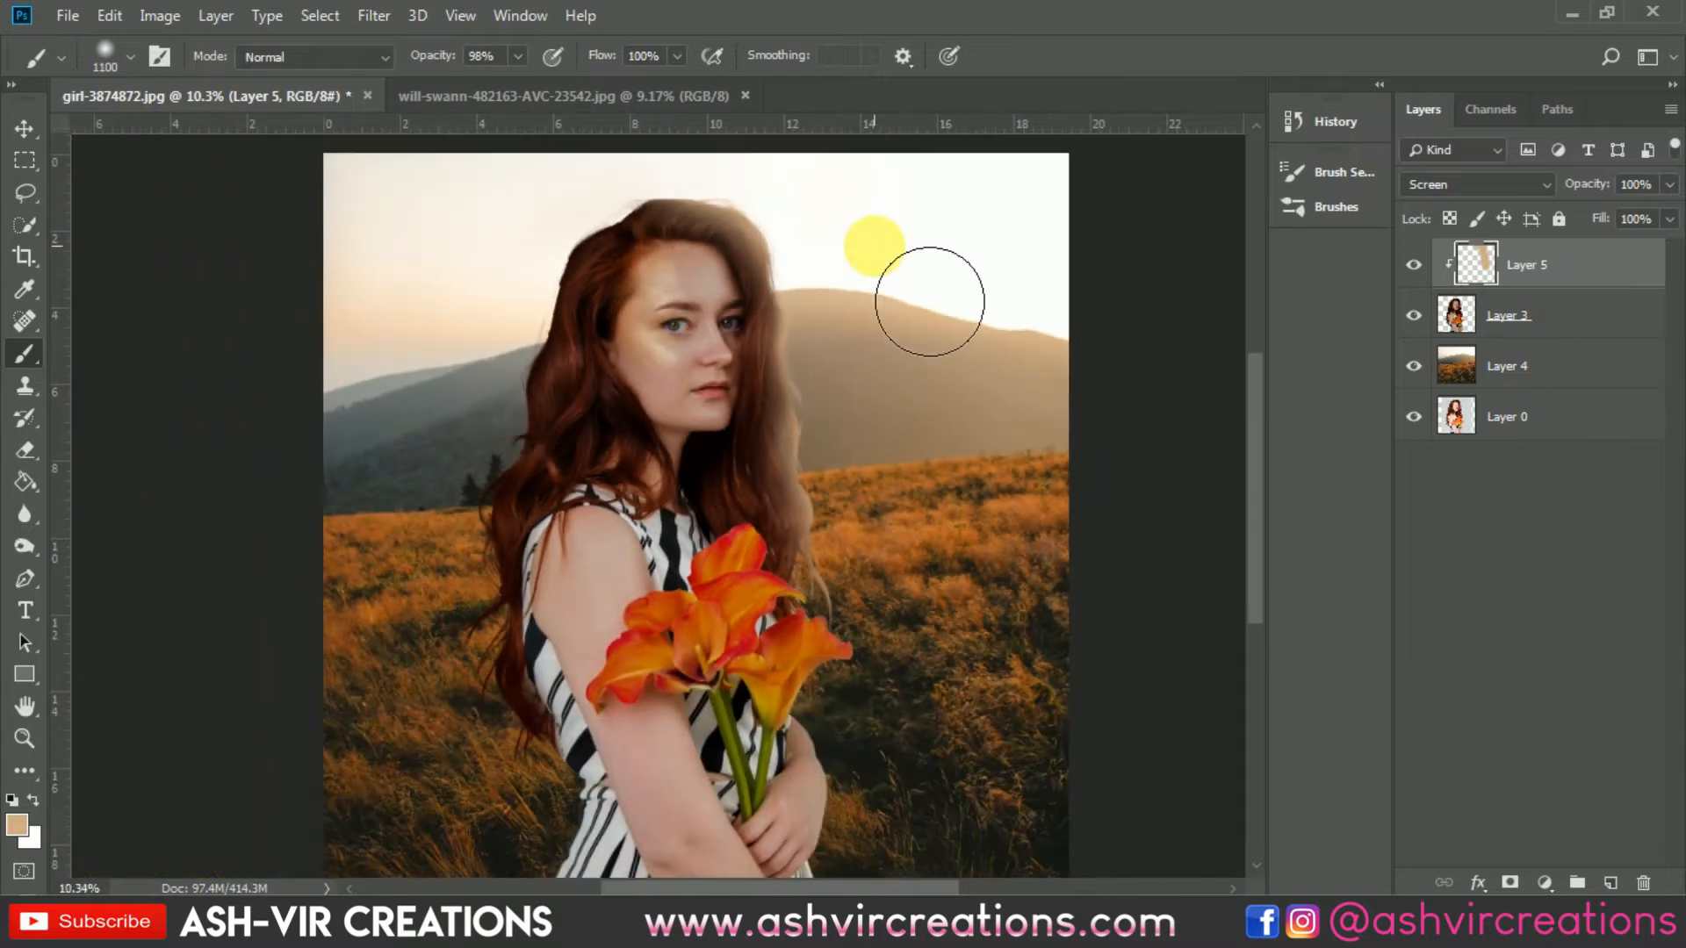
scroll(821, 180, "up", 1)
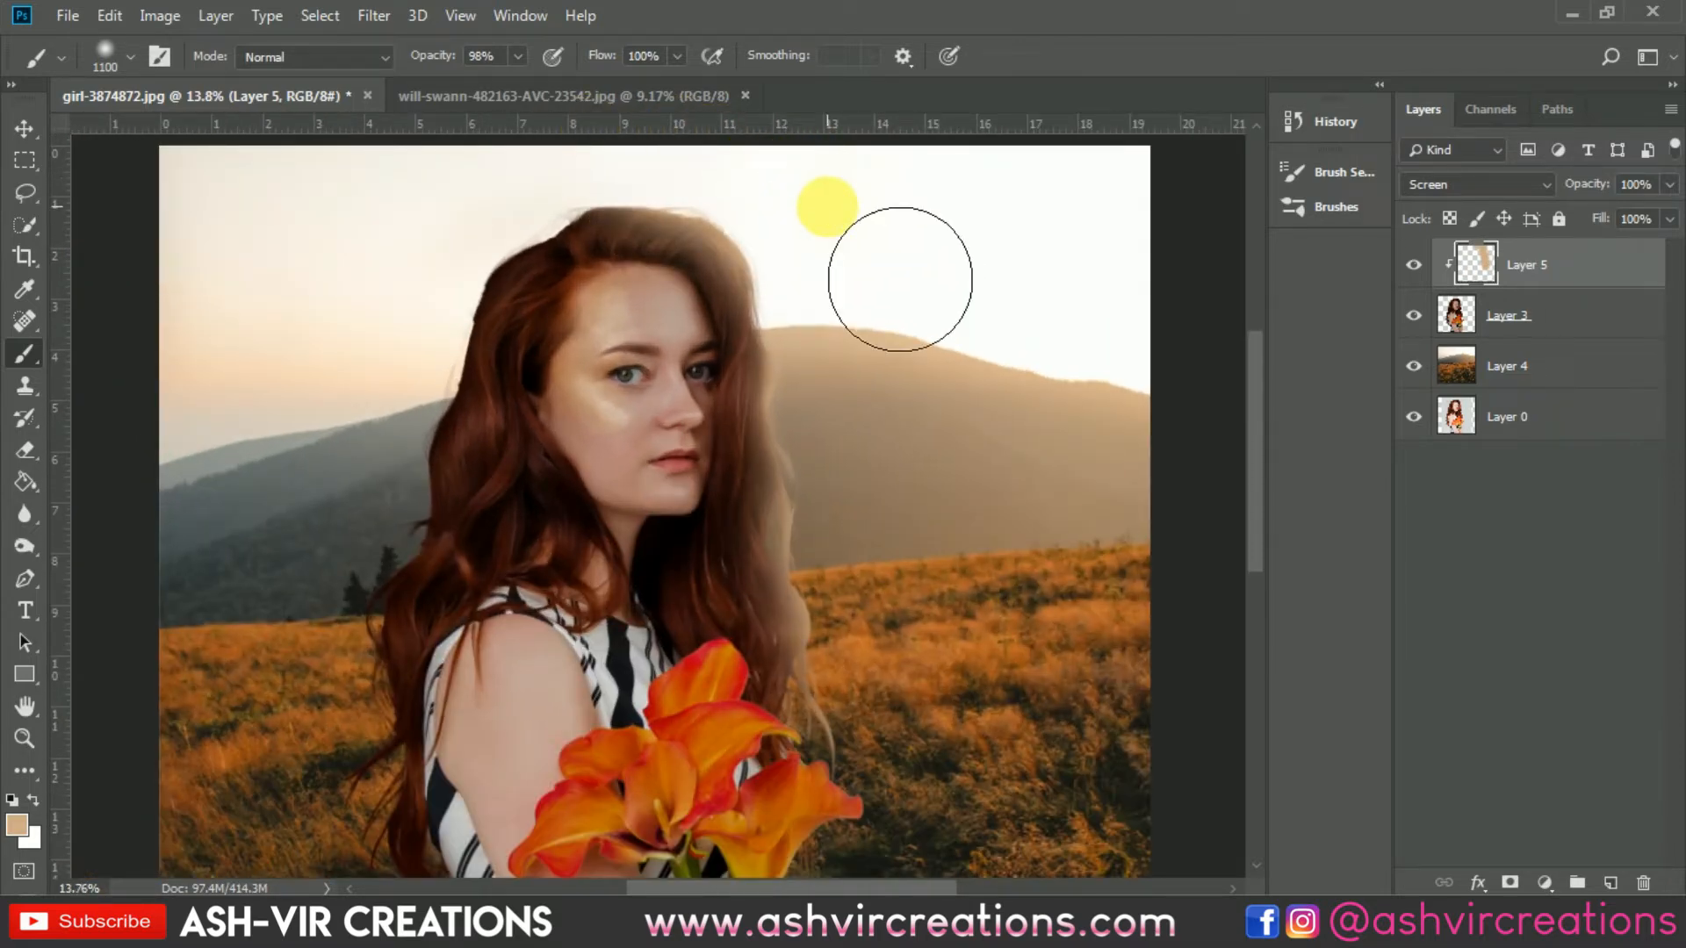
key("bracketright")
mouse_move(1010, 325)
left_mouse_down()
mouse_move(971, 331)
mouse_move(1065, 433)
mouse_move(1056, 540)
mouse_move(1097, 599)
left_mouse_up()
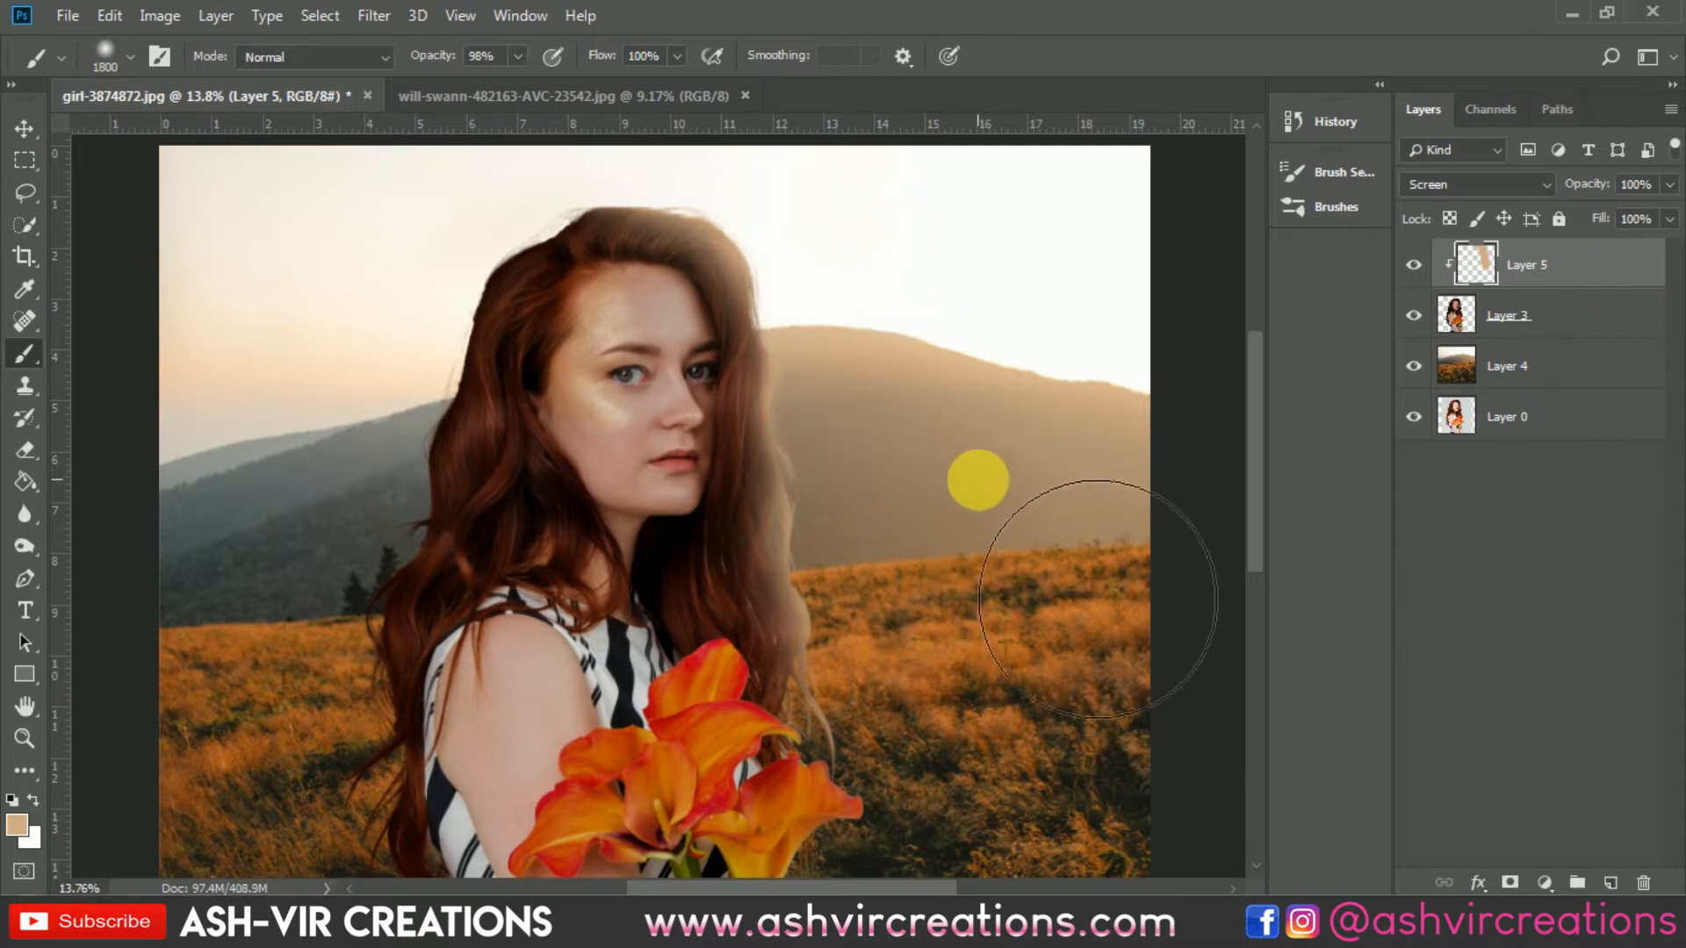
Step: Toggle the glow layer's visibility to compare the hair with and without the light
left_click(1414, 265)
left_click(1414, 265)
left_click(1414, 265)
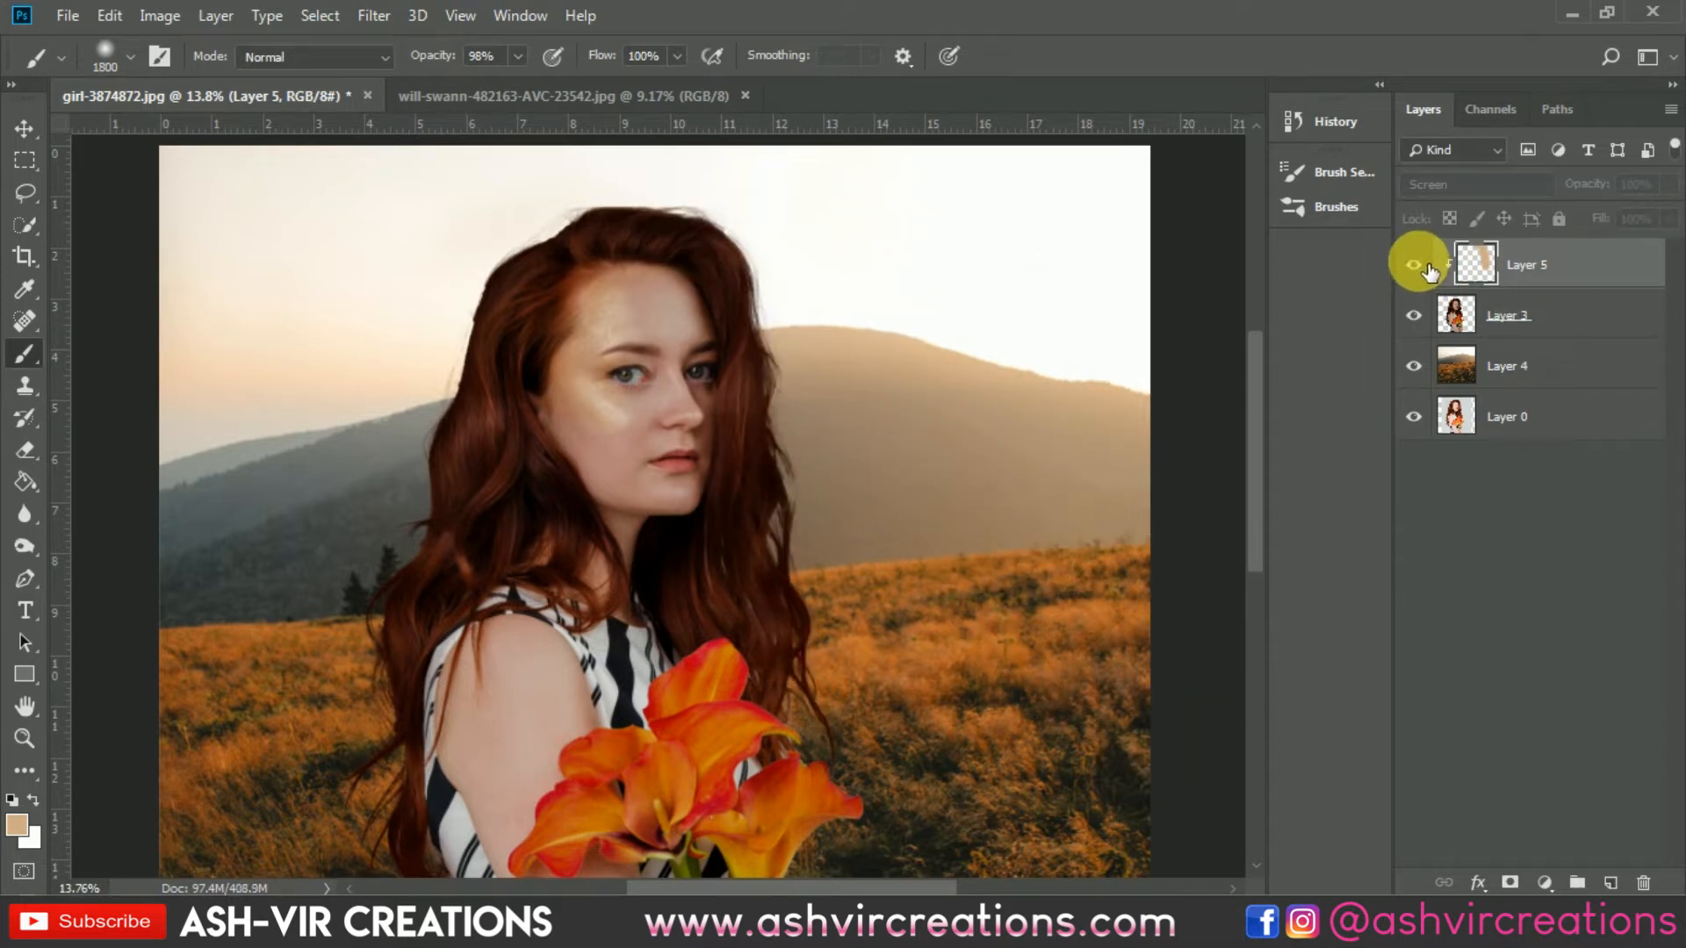
left_click(1414, 265)
Step: Paint a large light stroke over the hair's left side and undo it
mouse_move(480, 347)
left_mouse_down()
mouse_move(472, 452)
mouse_move(417, 602)
mouse_move(409, 617)
mouse_move(363, 606)
left_mouse_up()
scroll(368, 602, "down", 2)
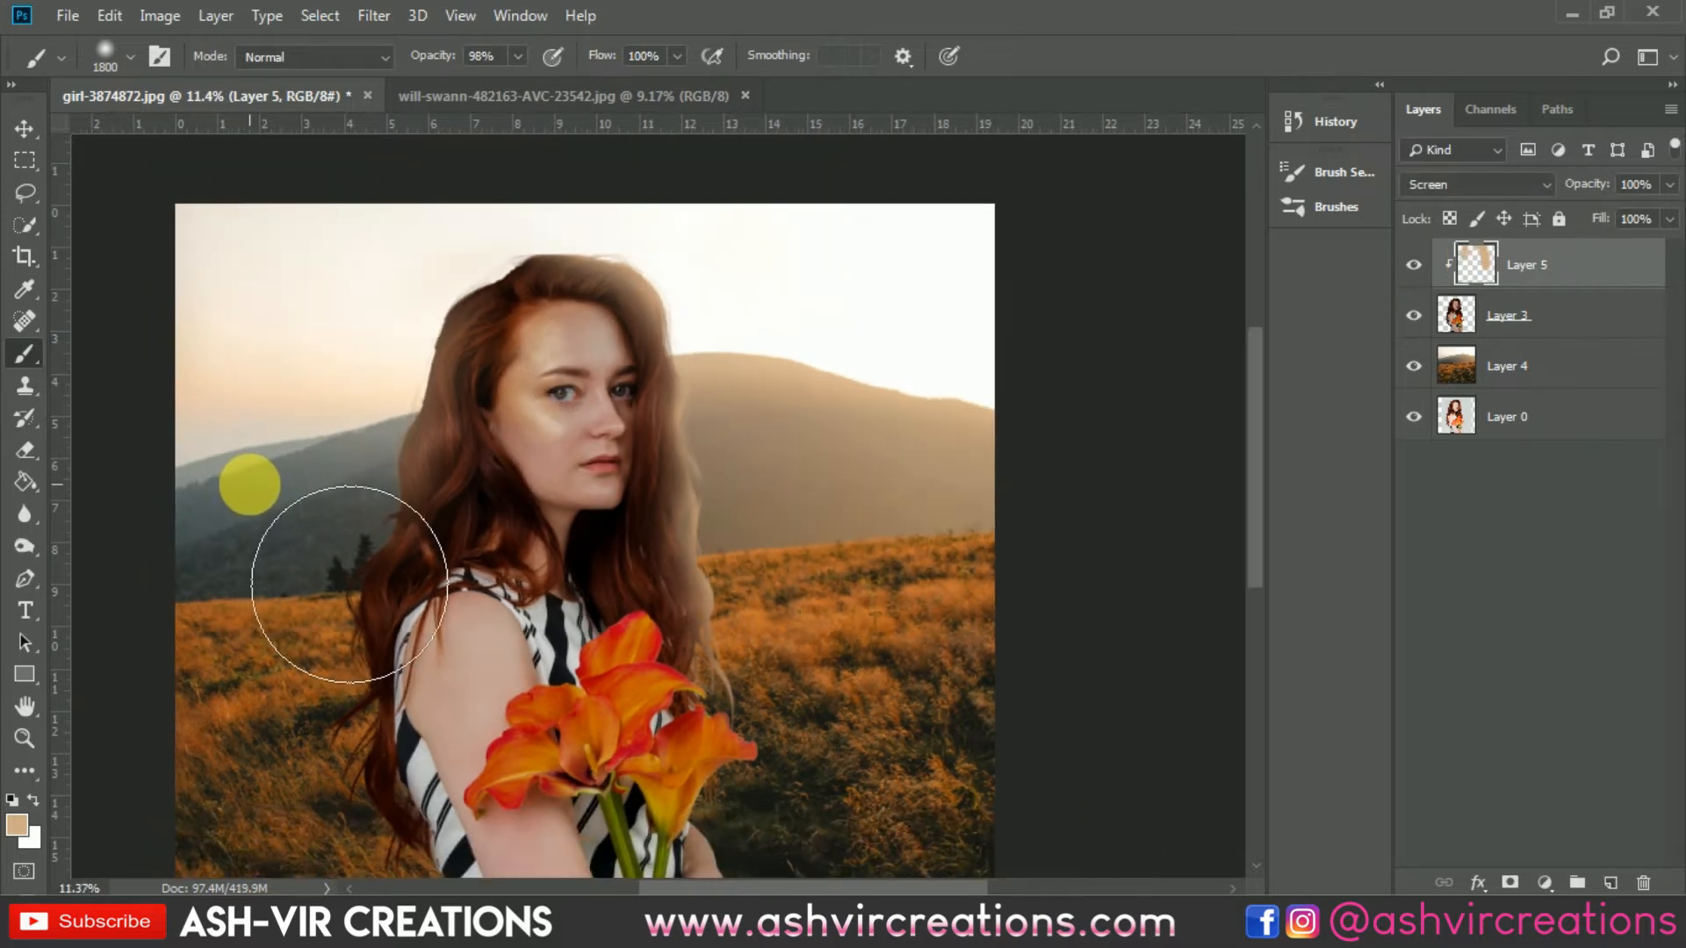
key("ctrl+z")
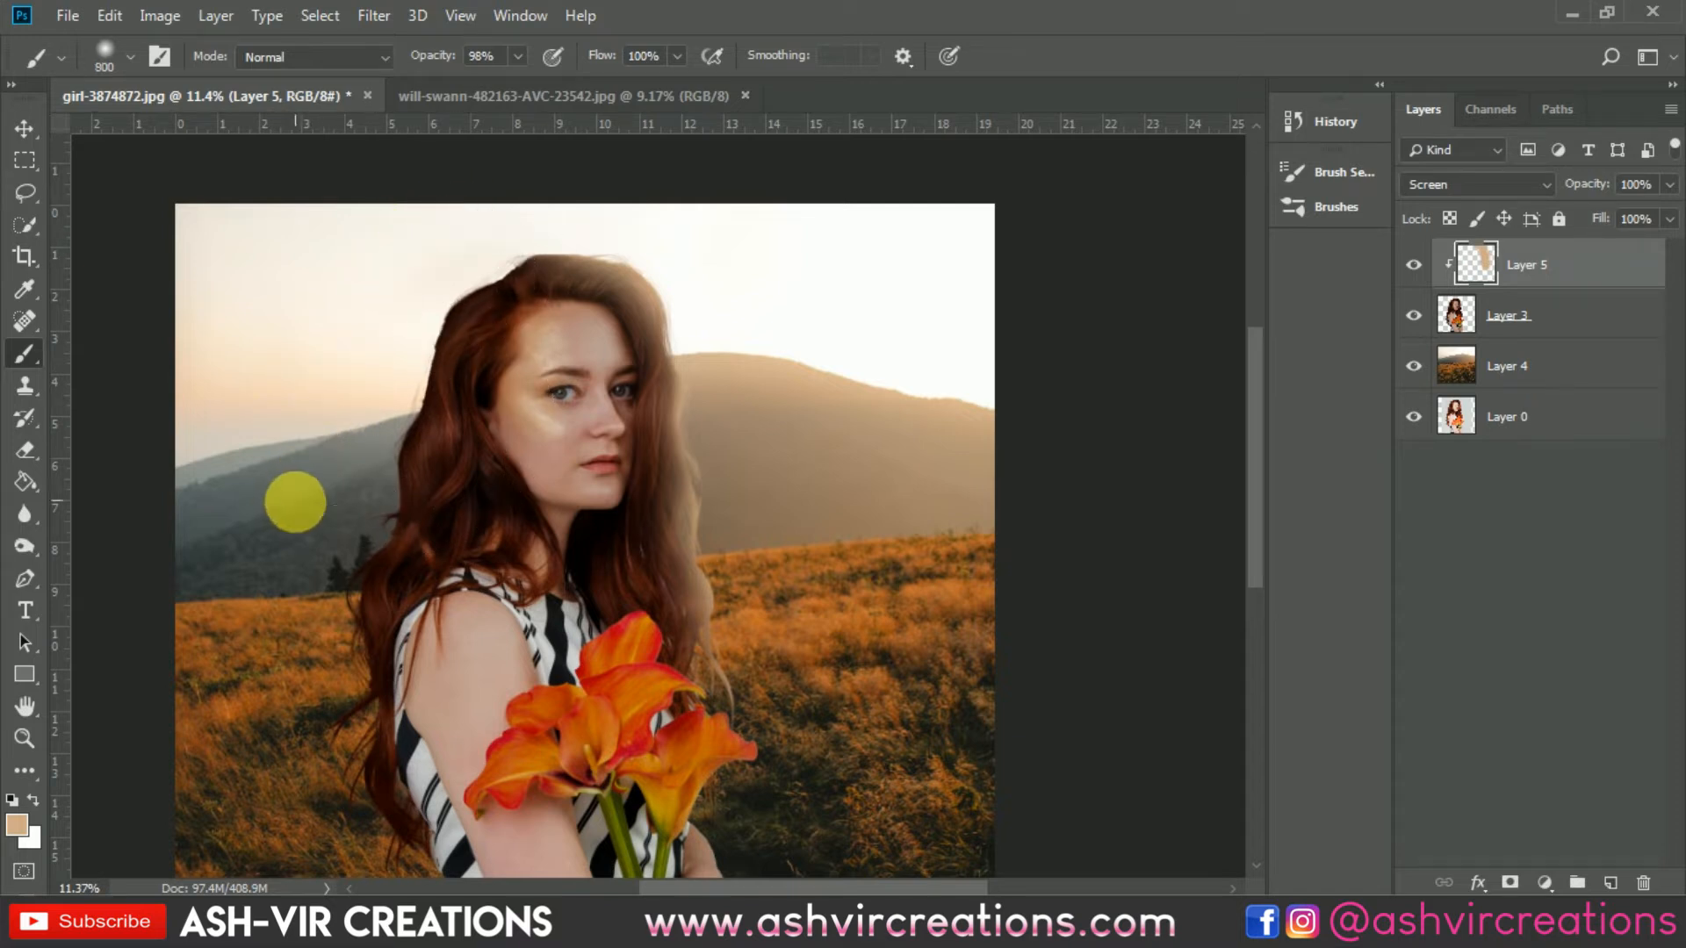
Step: Paint light strokes with an 800 brush along the hair's left edge and down to the shoulder
mouse_move(295, 502)
left_mouse_down()
mouse_move(380, 564)
mouse_move(345, 696)
left_mouse_up()
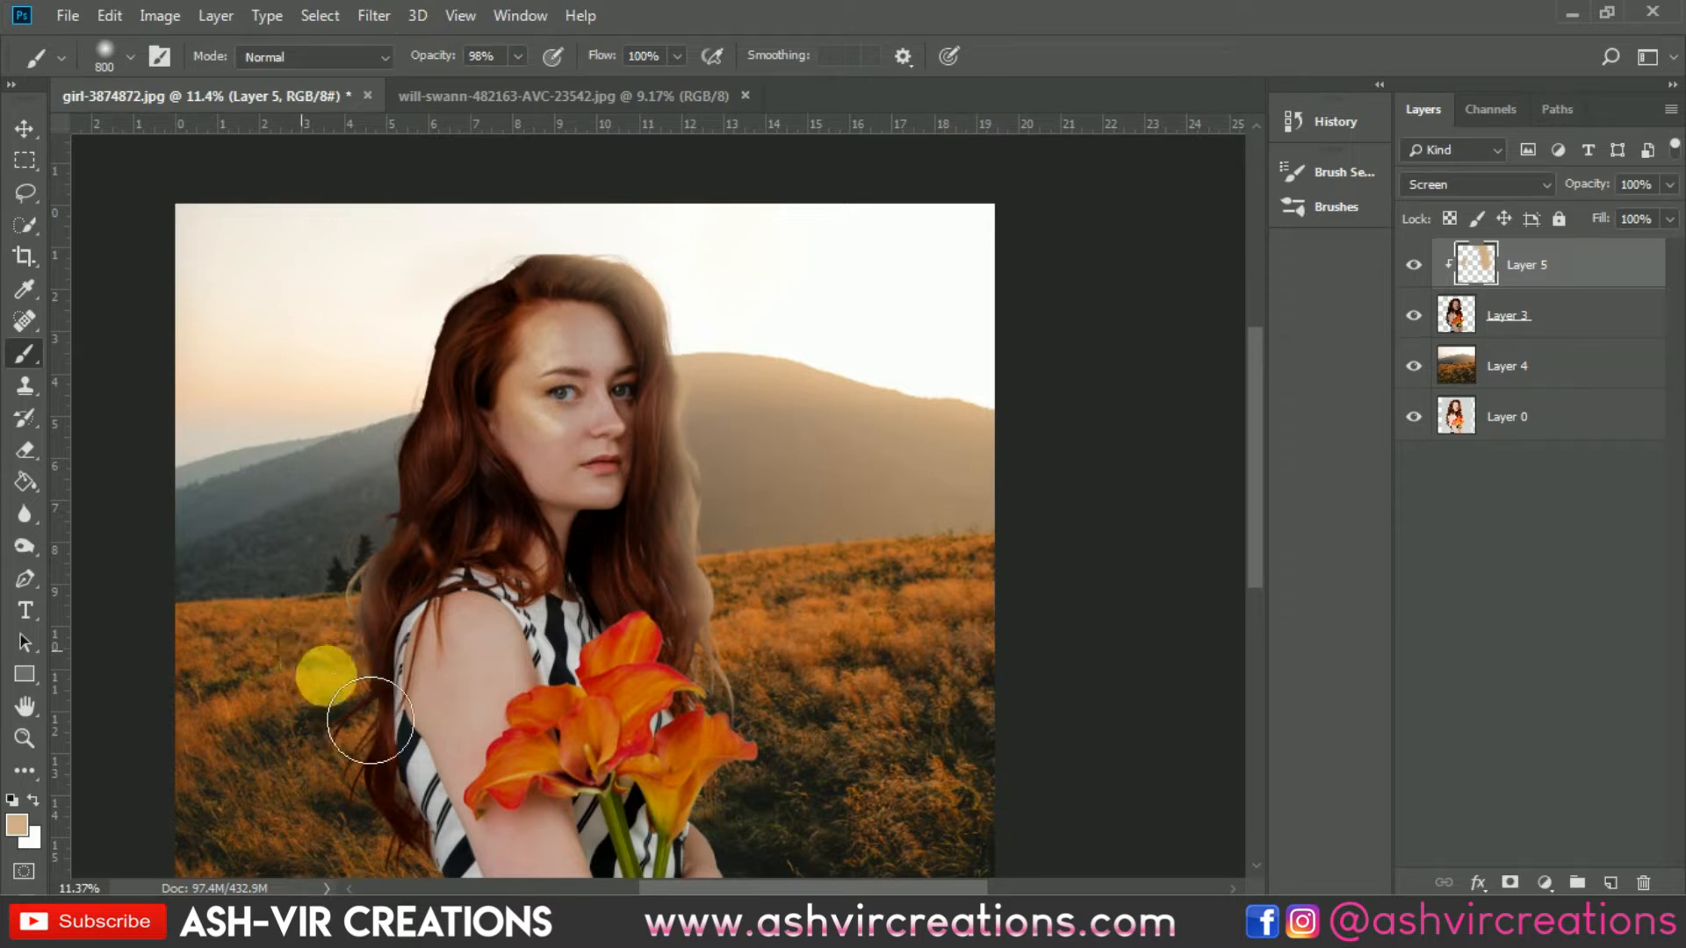
mouse_move(370, 720)
left_mouse_down()
mouse_move(340, 784)
mouse_move(362, 710)
mouse_move(370, 878)
left_mouse_up()
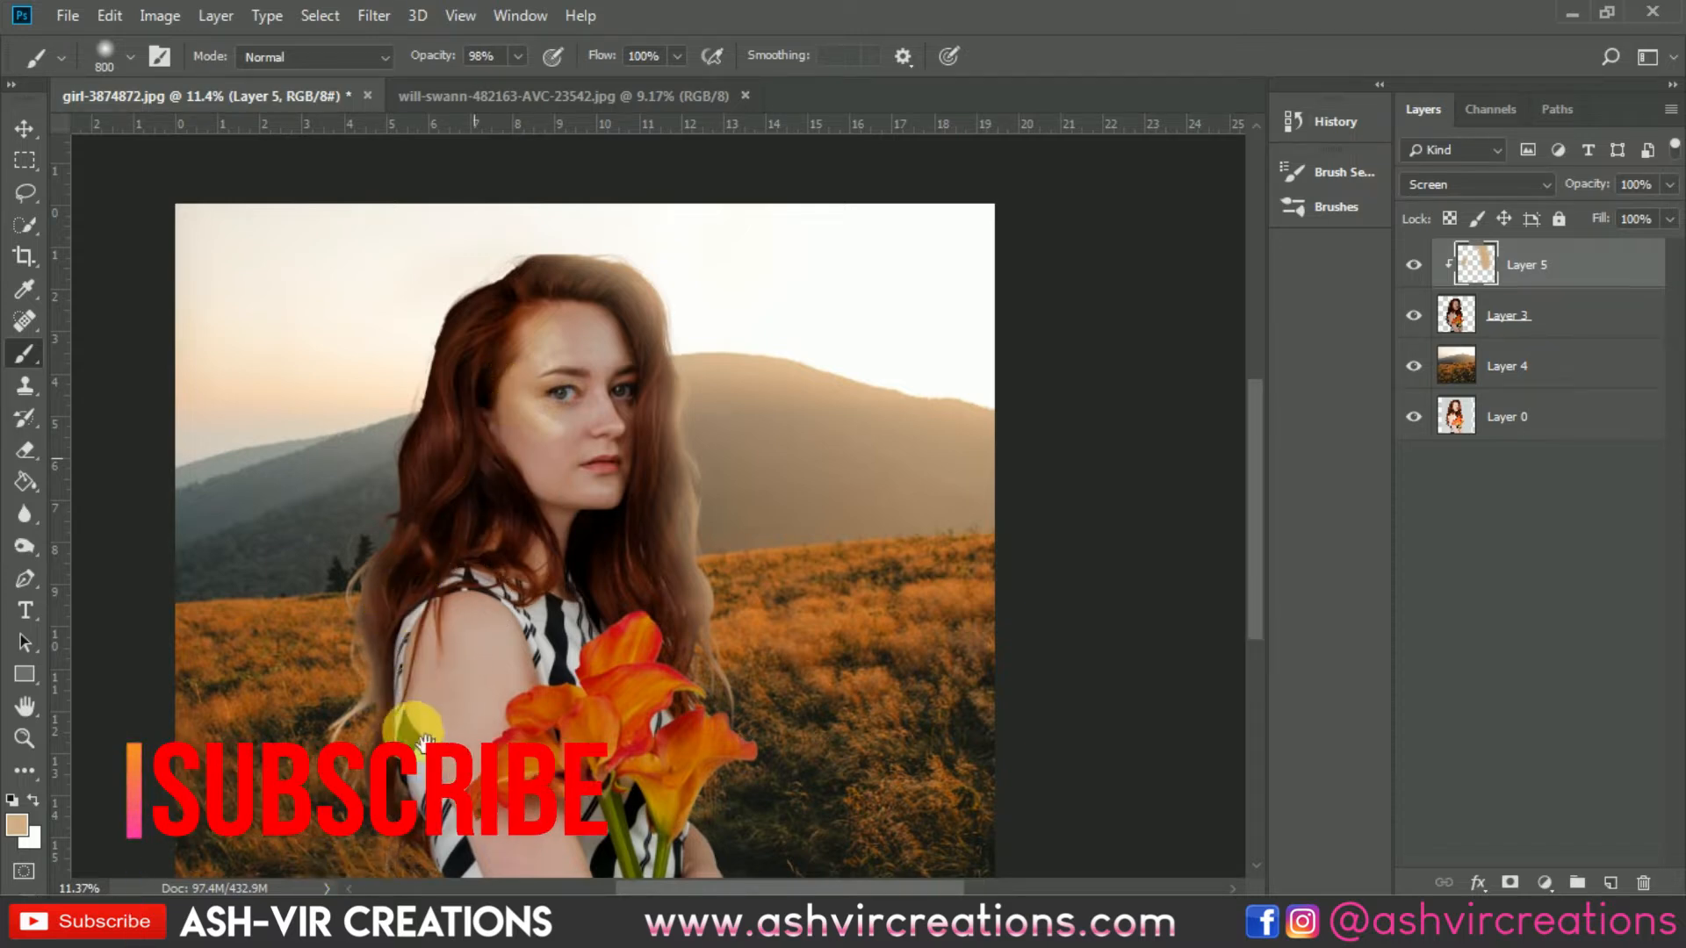
left_click_drag(416, 727, 559, 451)
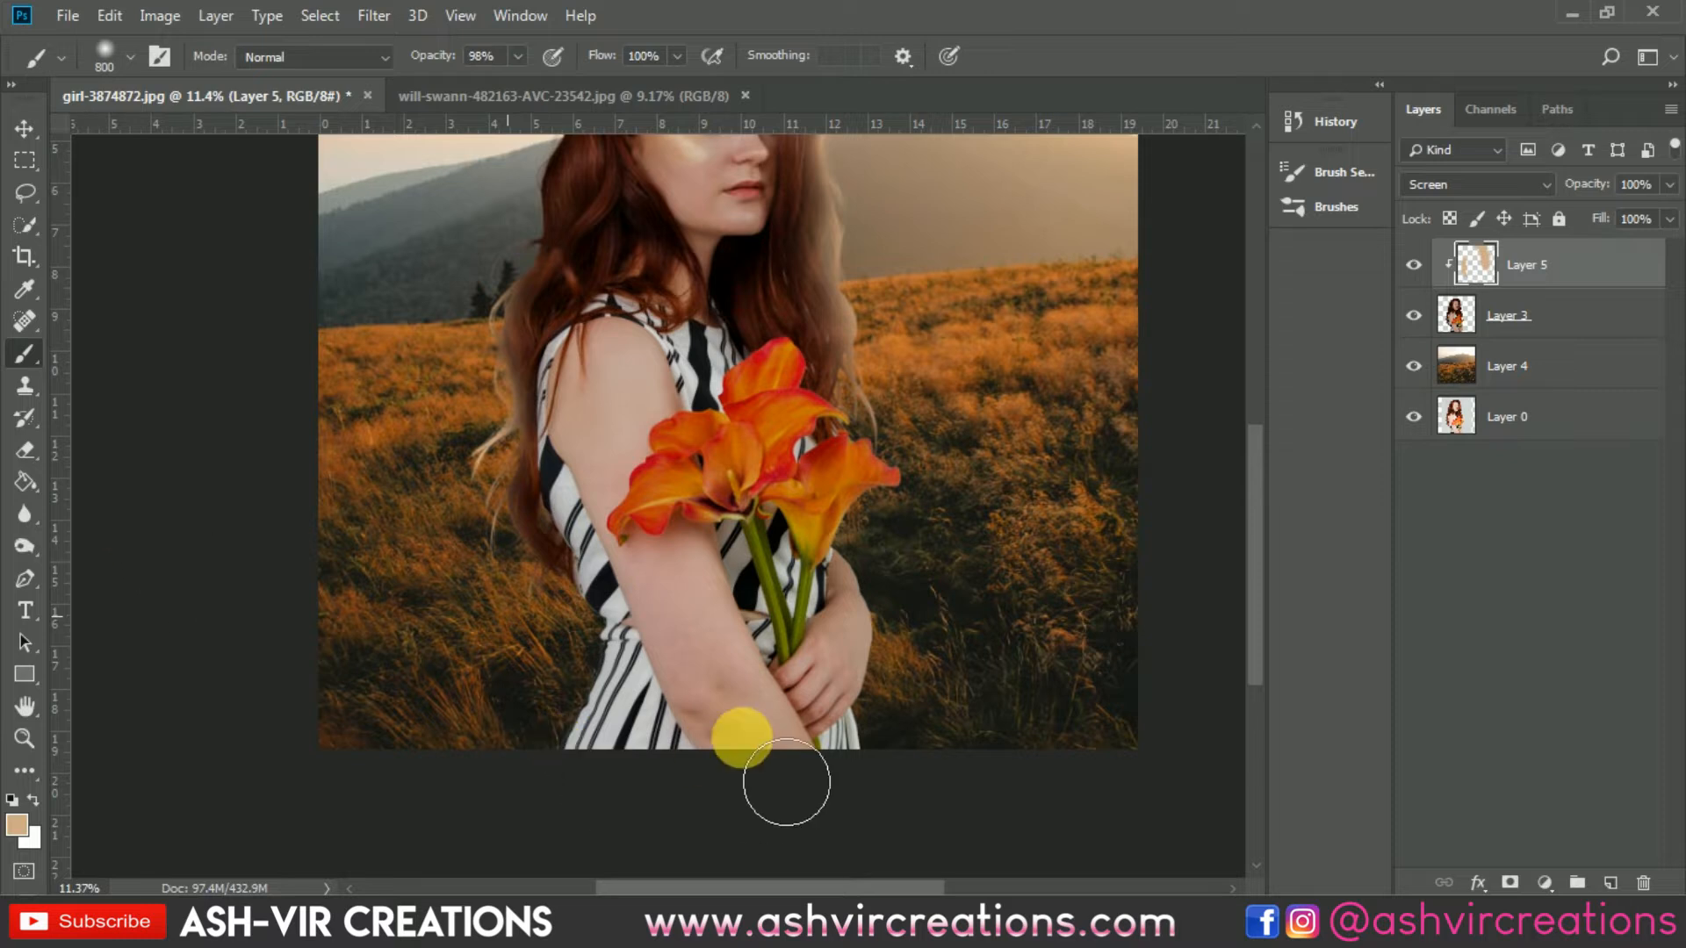
Step: Reselect the glow layer and toggle its visibility to compare the result
left_click(20, 129)
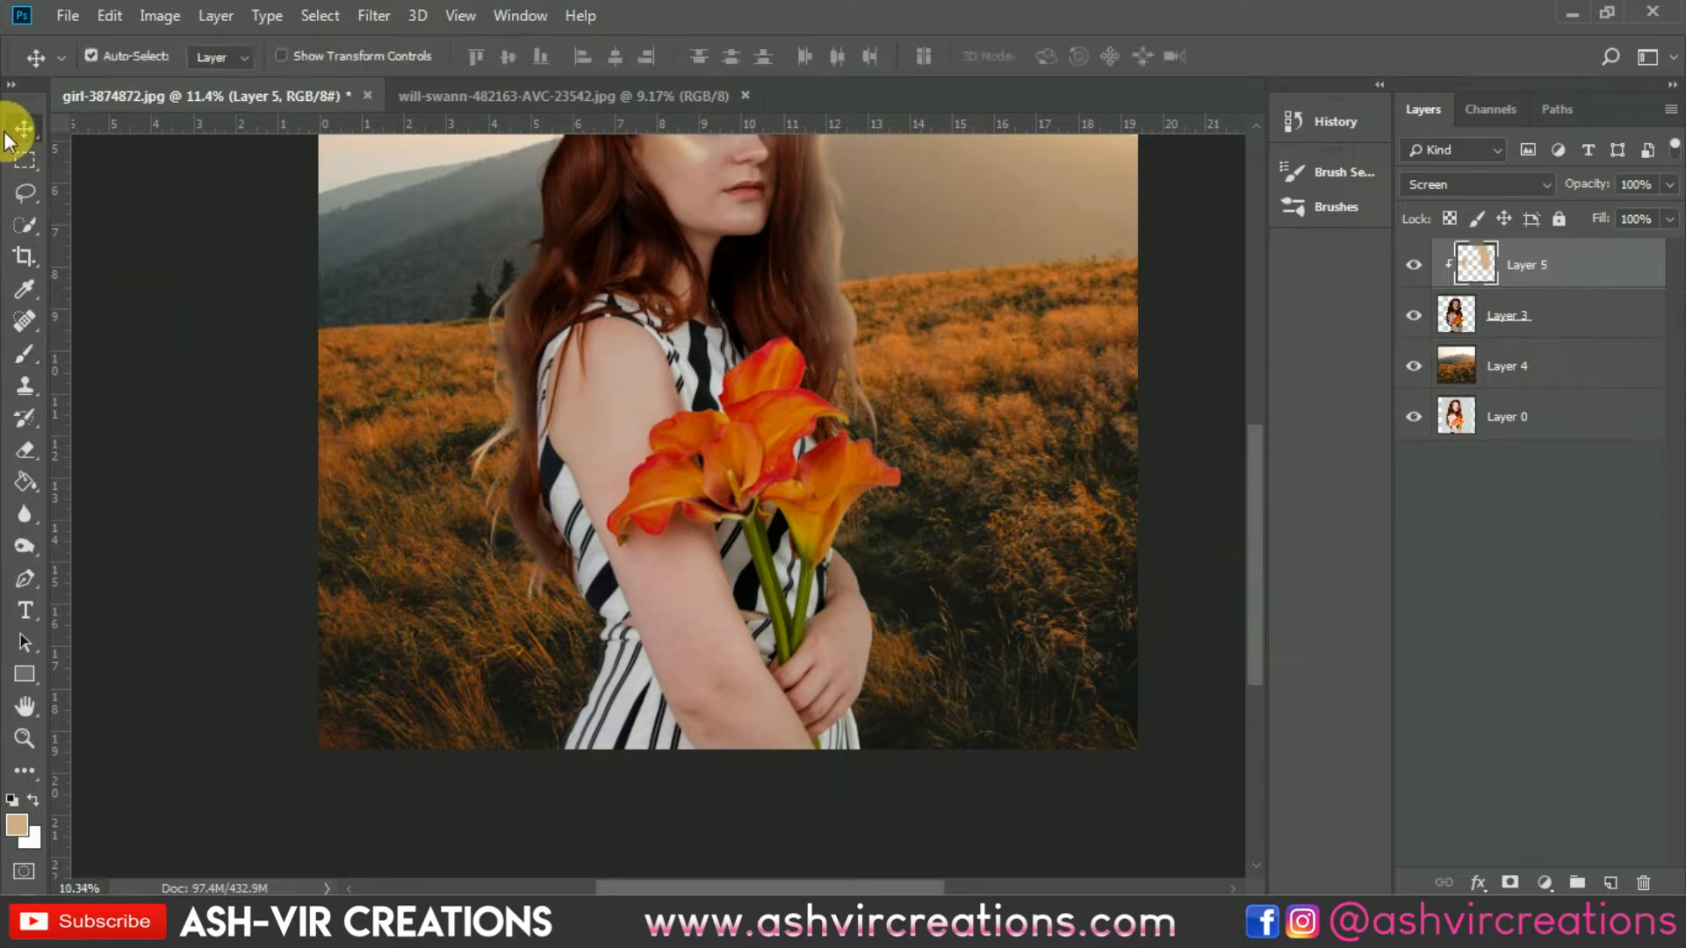
scroll(476, 519, "down", 3)
left_click(476, 520)
scroll(489, 566, "up", 2)
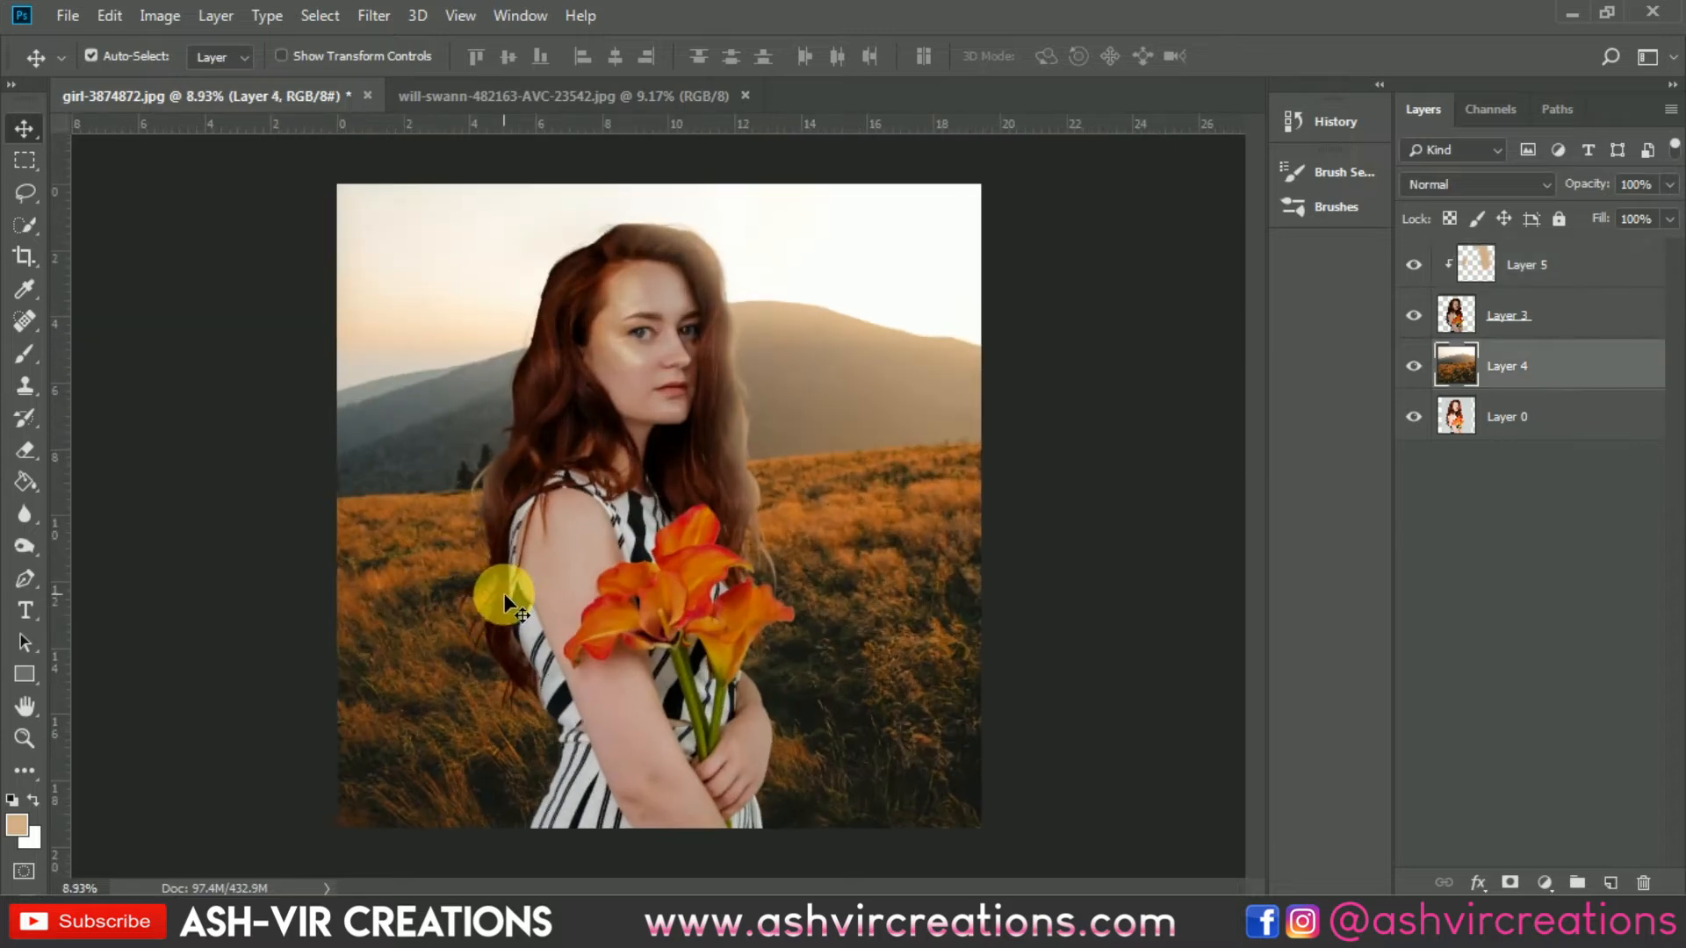
left_click(1529, 279)
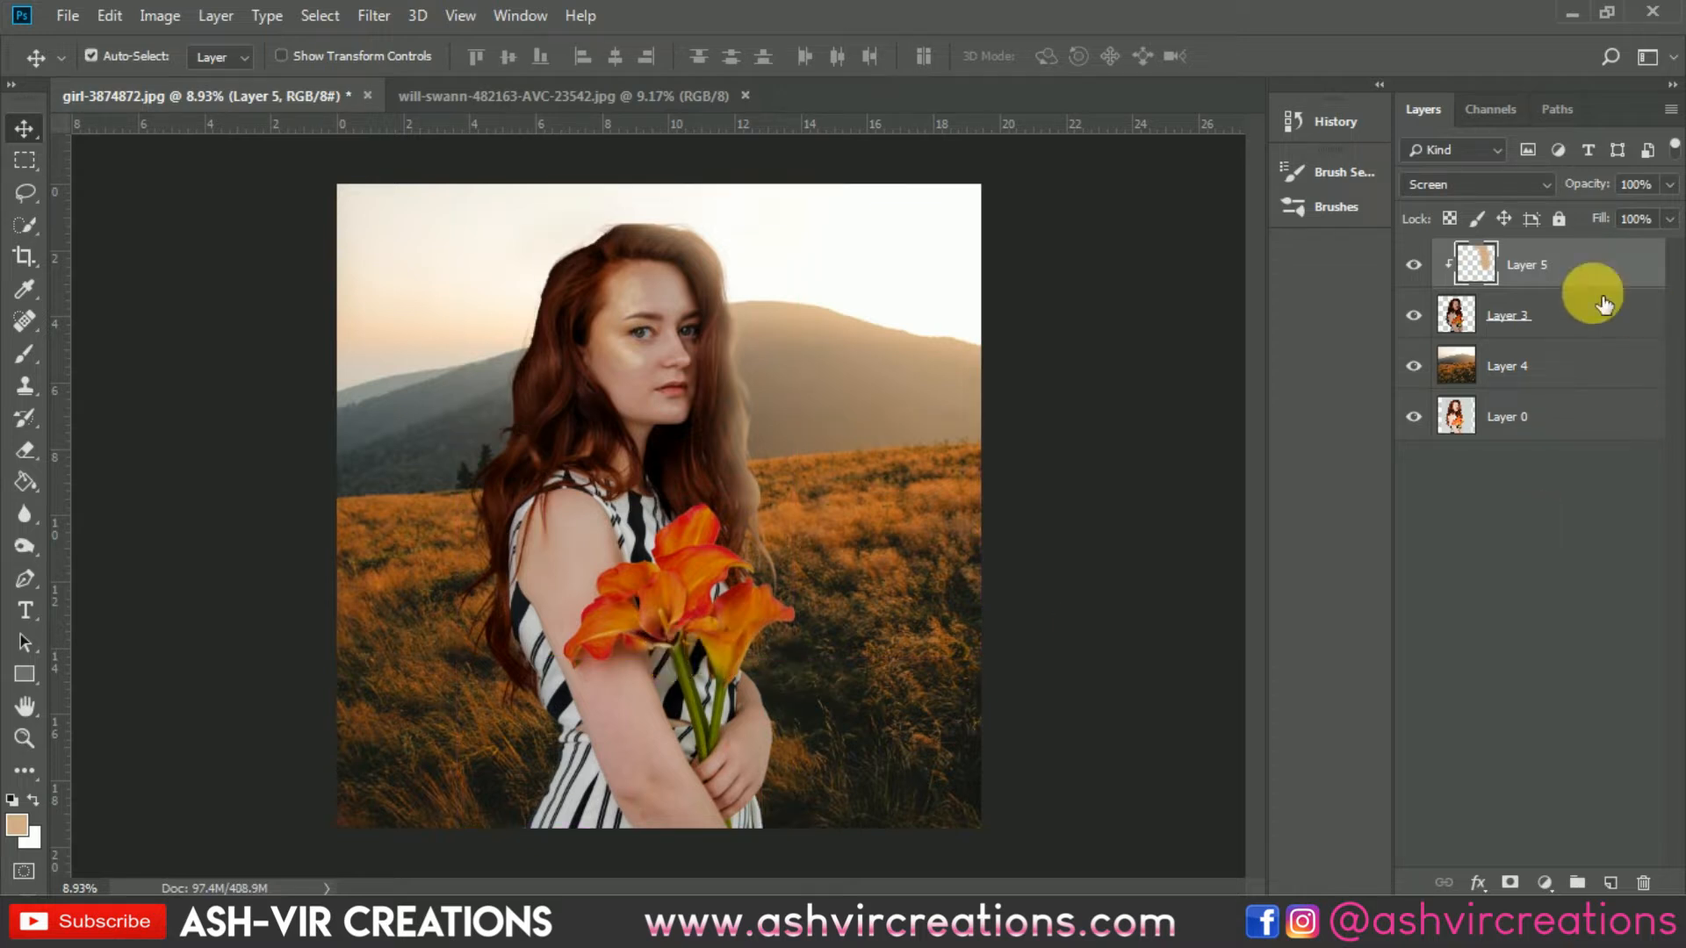
left_click(1413, 264)
left_click(1414, 264)
left_click(1414, 265)
left_click(1414, 264)
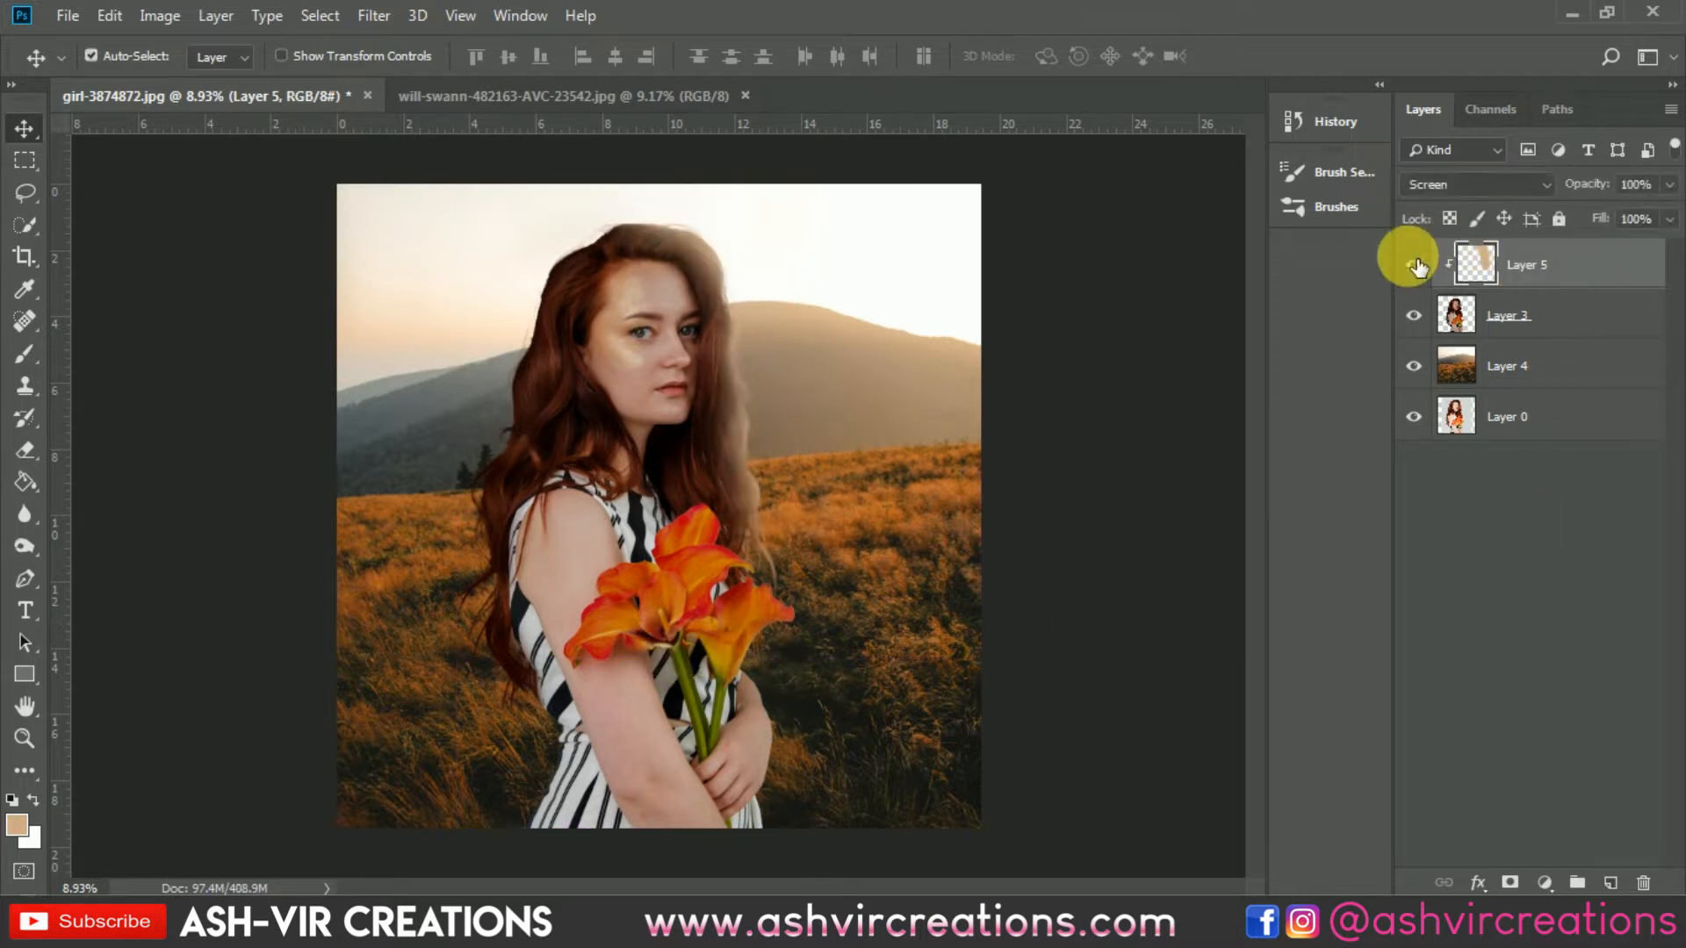
left_click(1619, 325, "ctrl")
right_click(1596, 316)
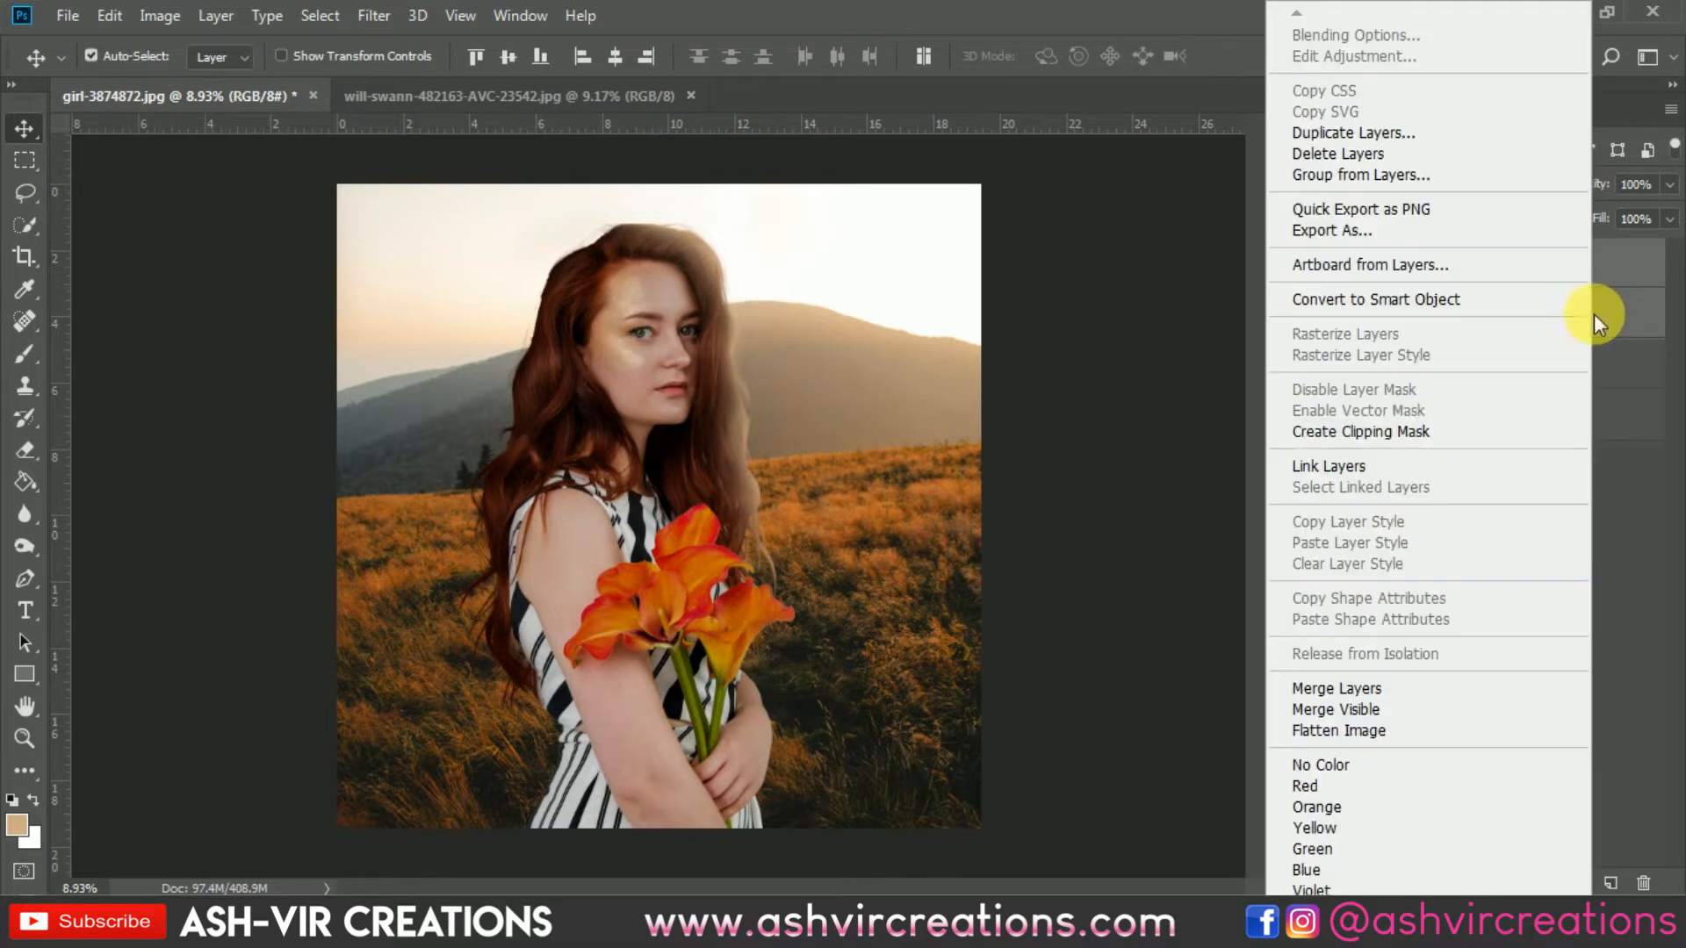
left_click(1657, 272)
left_click(1572, 274)
Step: Set the brush to 400 and paint light strokes along the hair ends beside the flowers
key("b")
scroll(838, 655, "up", 5)
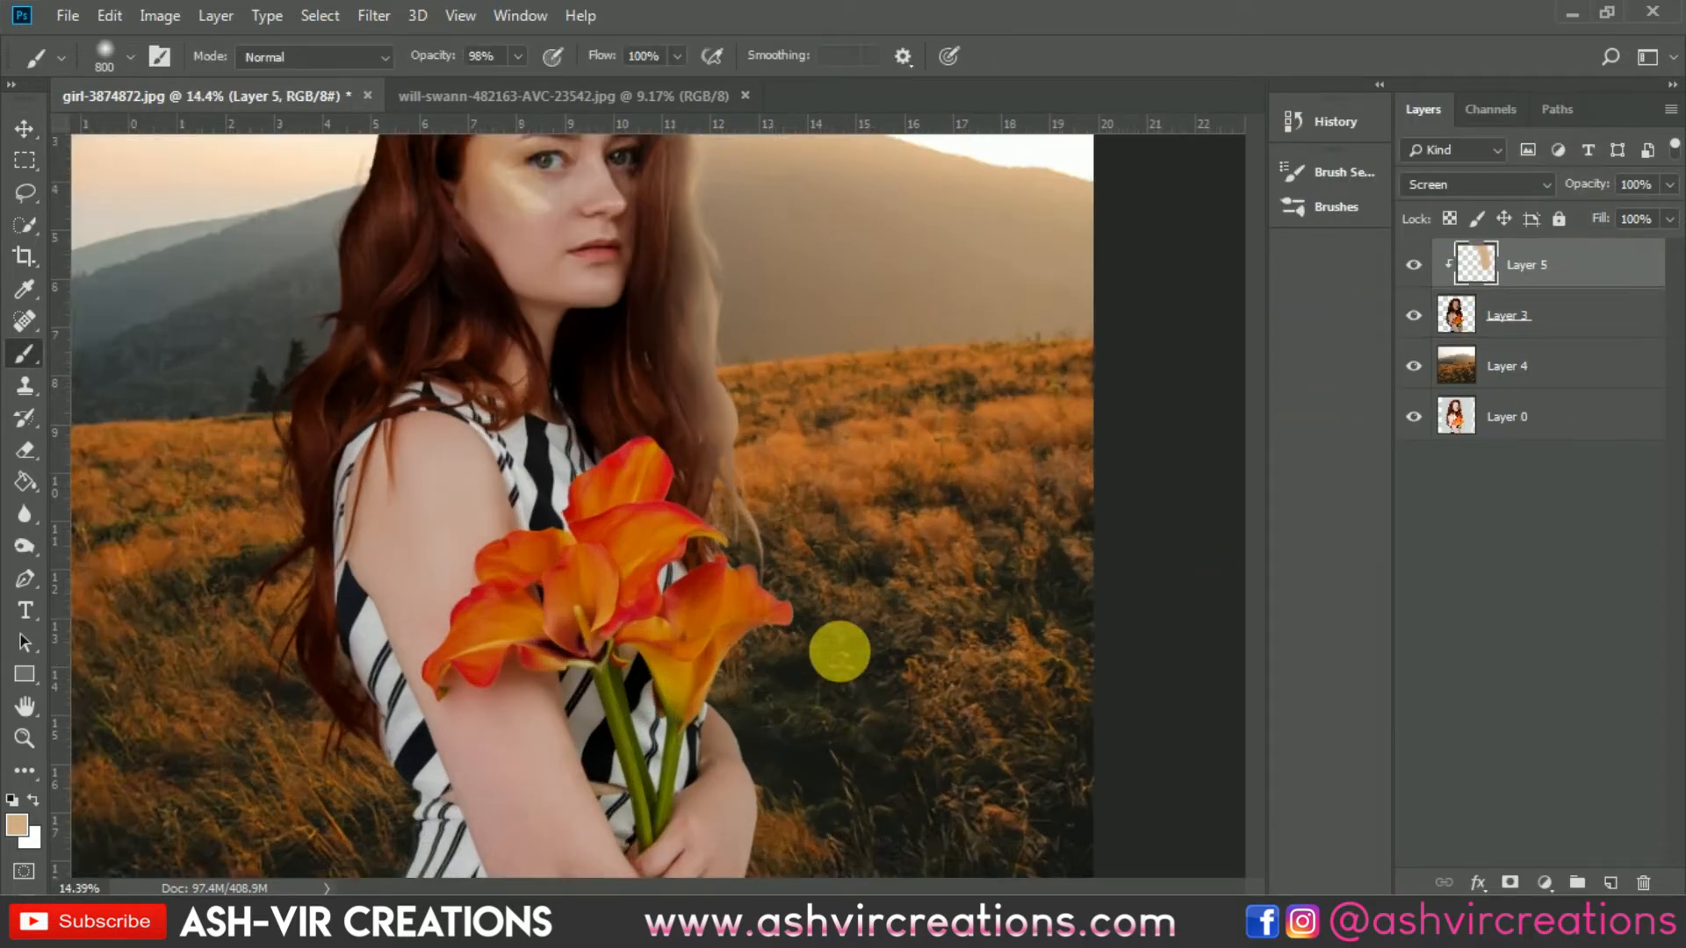
scroll(839, 651, "up", 2)
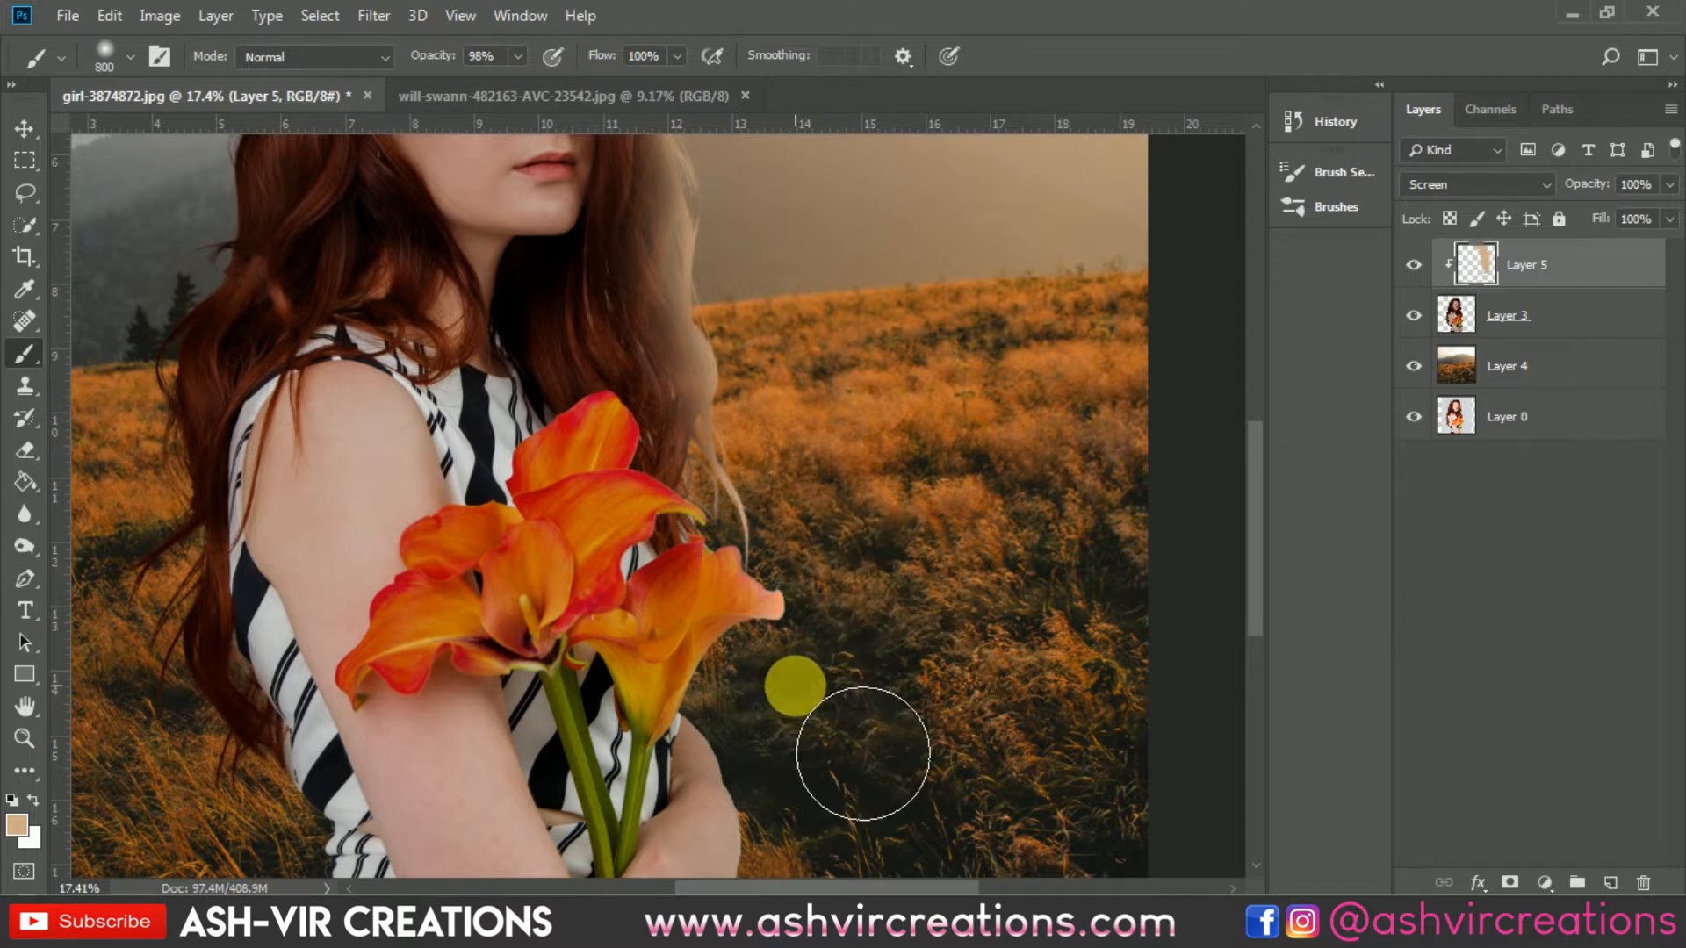
key("bracketleft")
key("bracketleft")
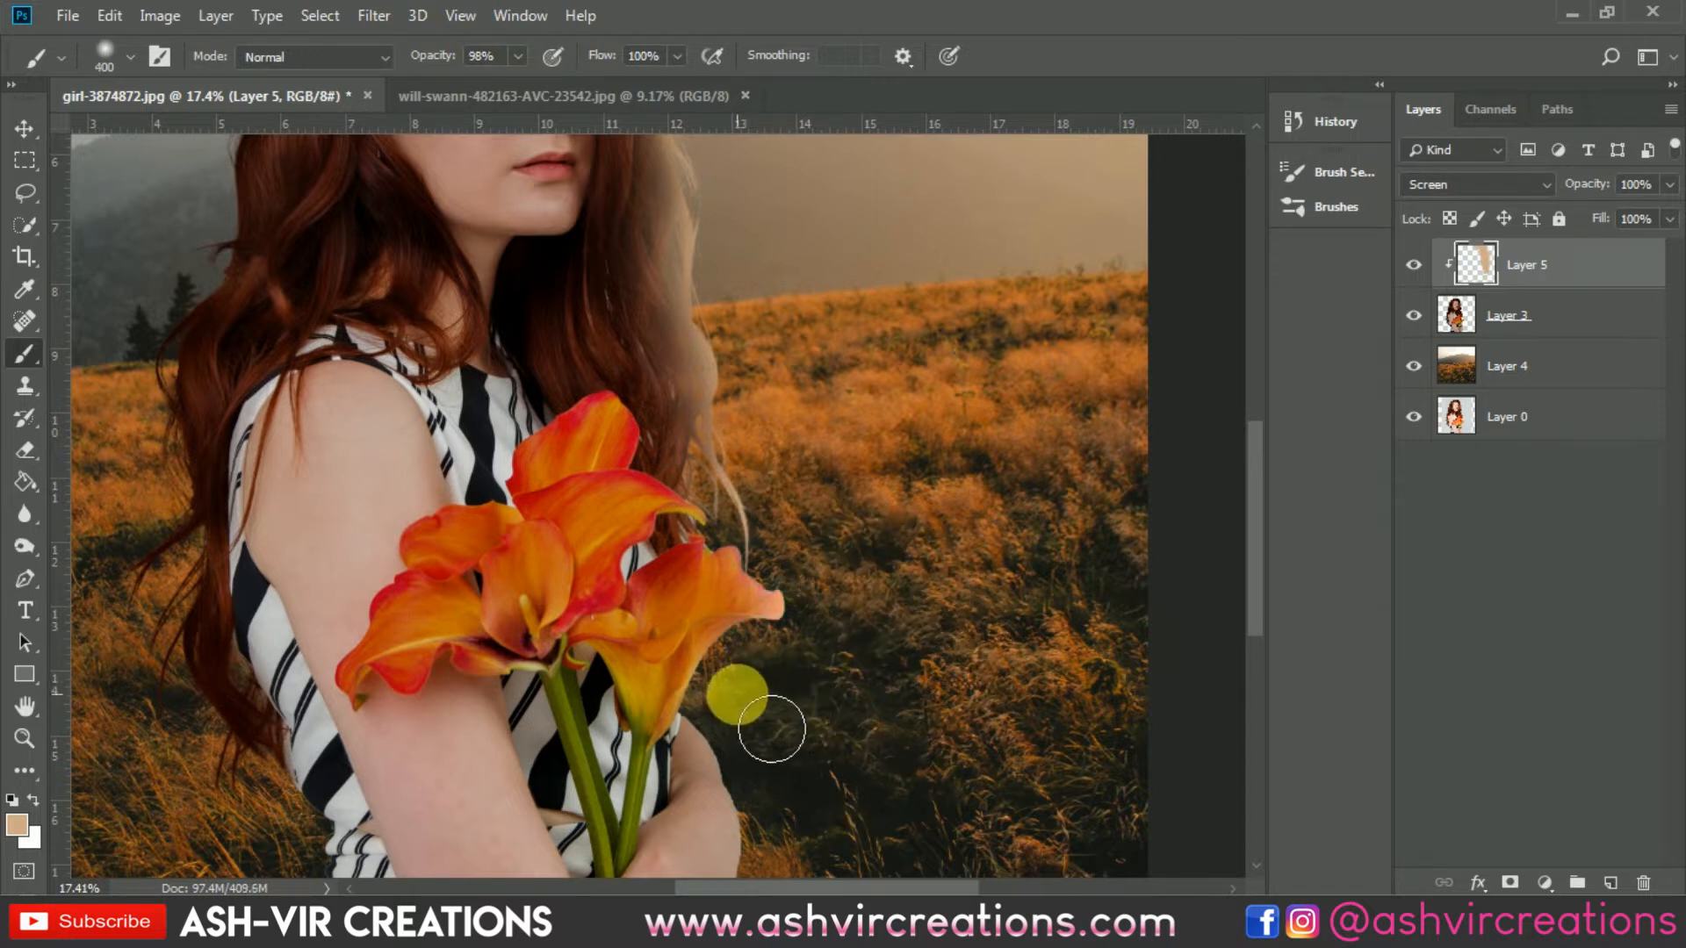
left_click_drag(781, 702, 751, 577)
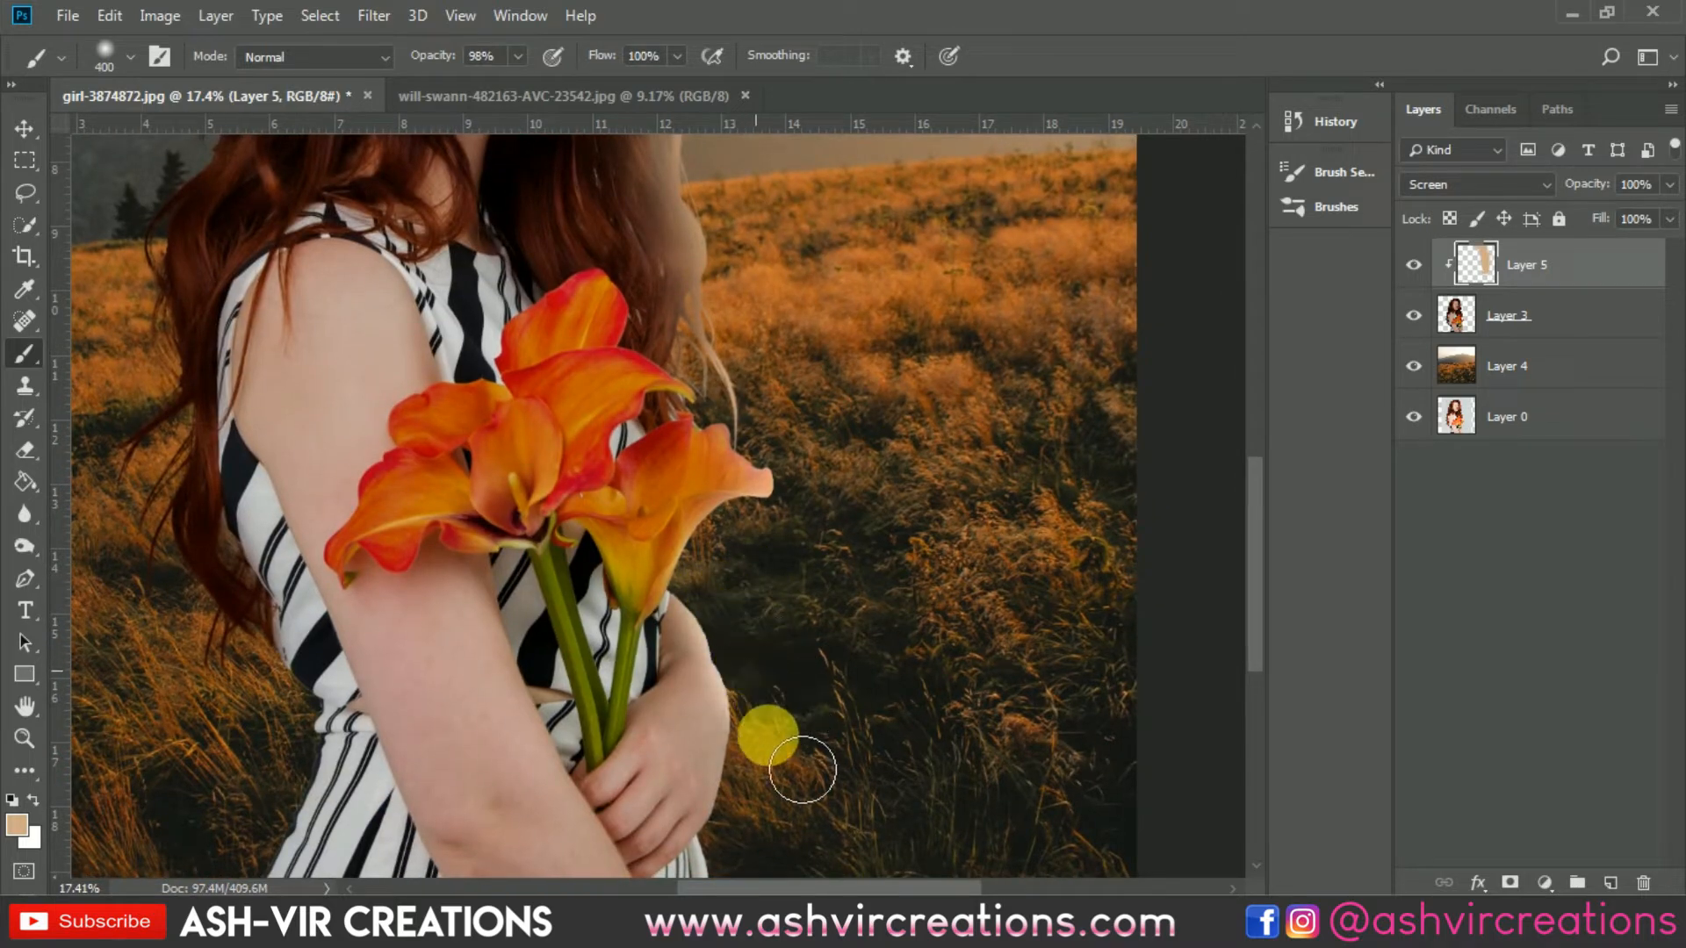
left_click_drag(817, 786, 808, 628)
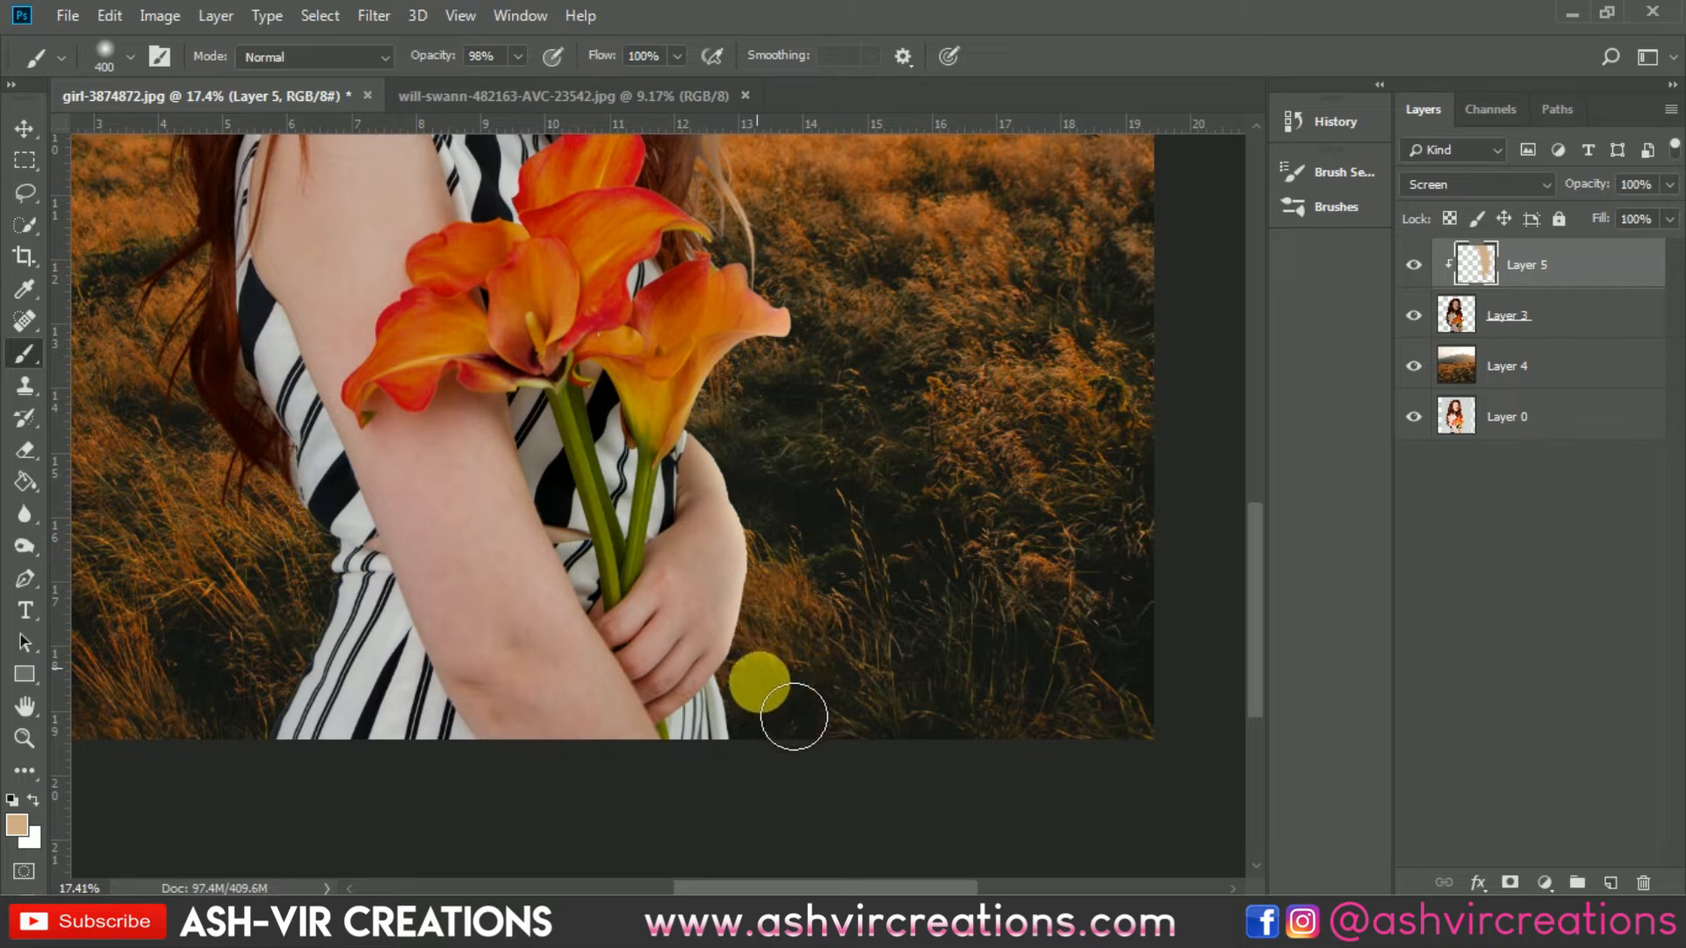
Step: Merge the glow layer with the cut-out woman layer
scroll(933, 681, "down", 2)
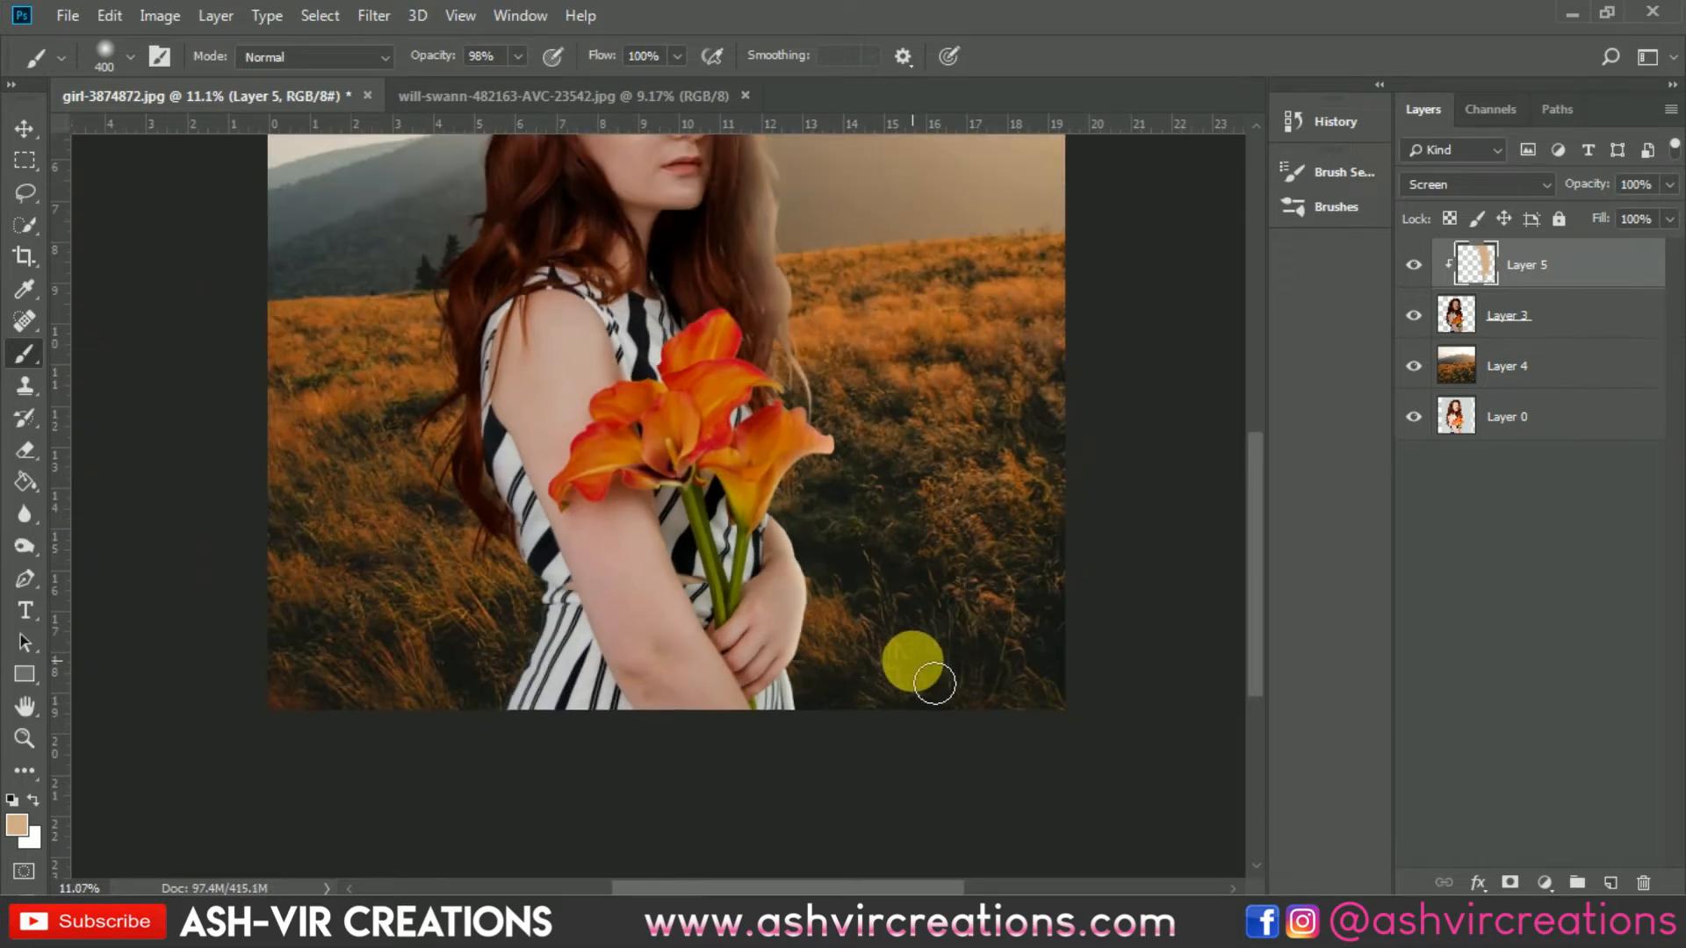
scroll(934, 681, "down", 1)
key("v")
left_click(1568, 319, "shift")
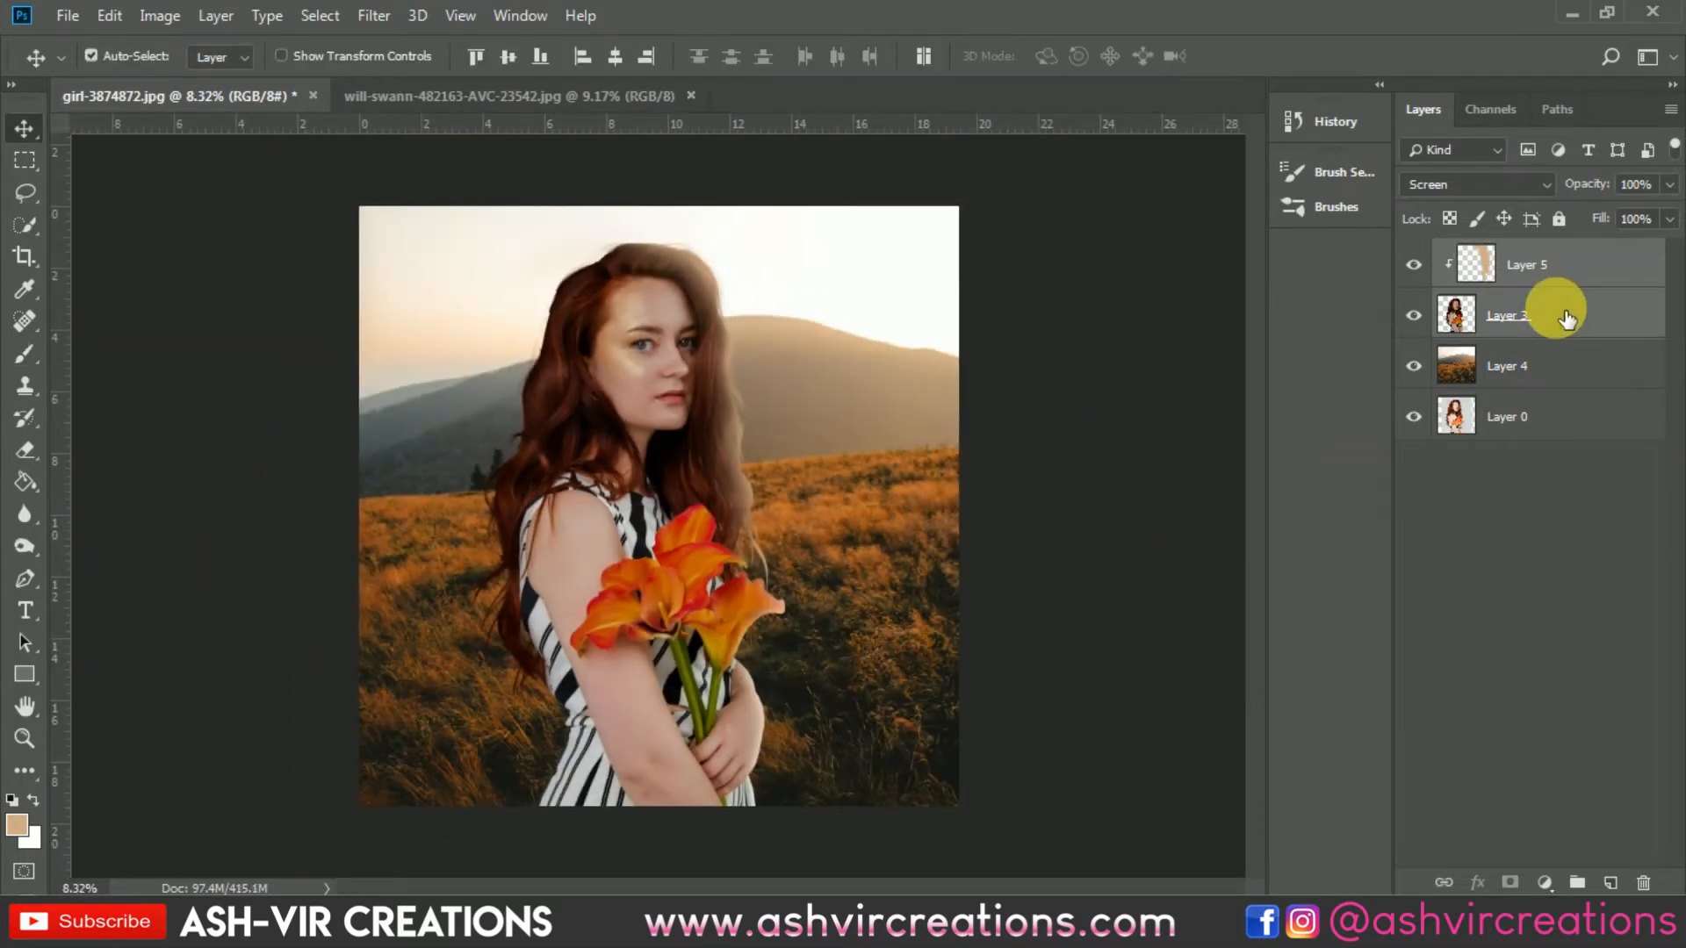
right_click(1550, 318)
left_click(1308, 689)
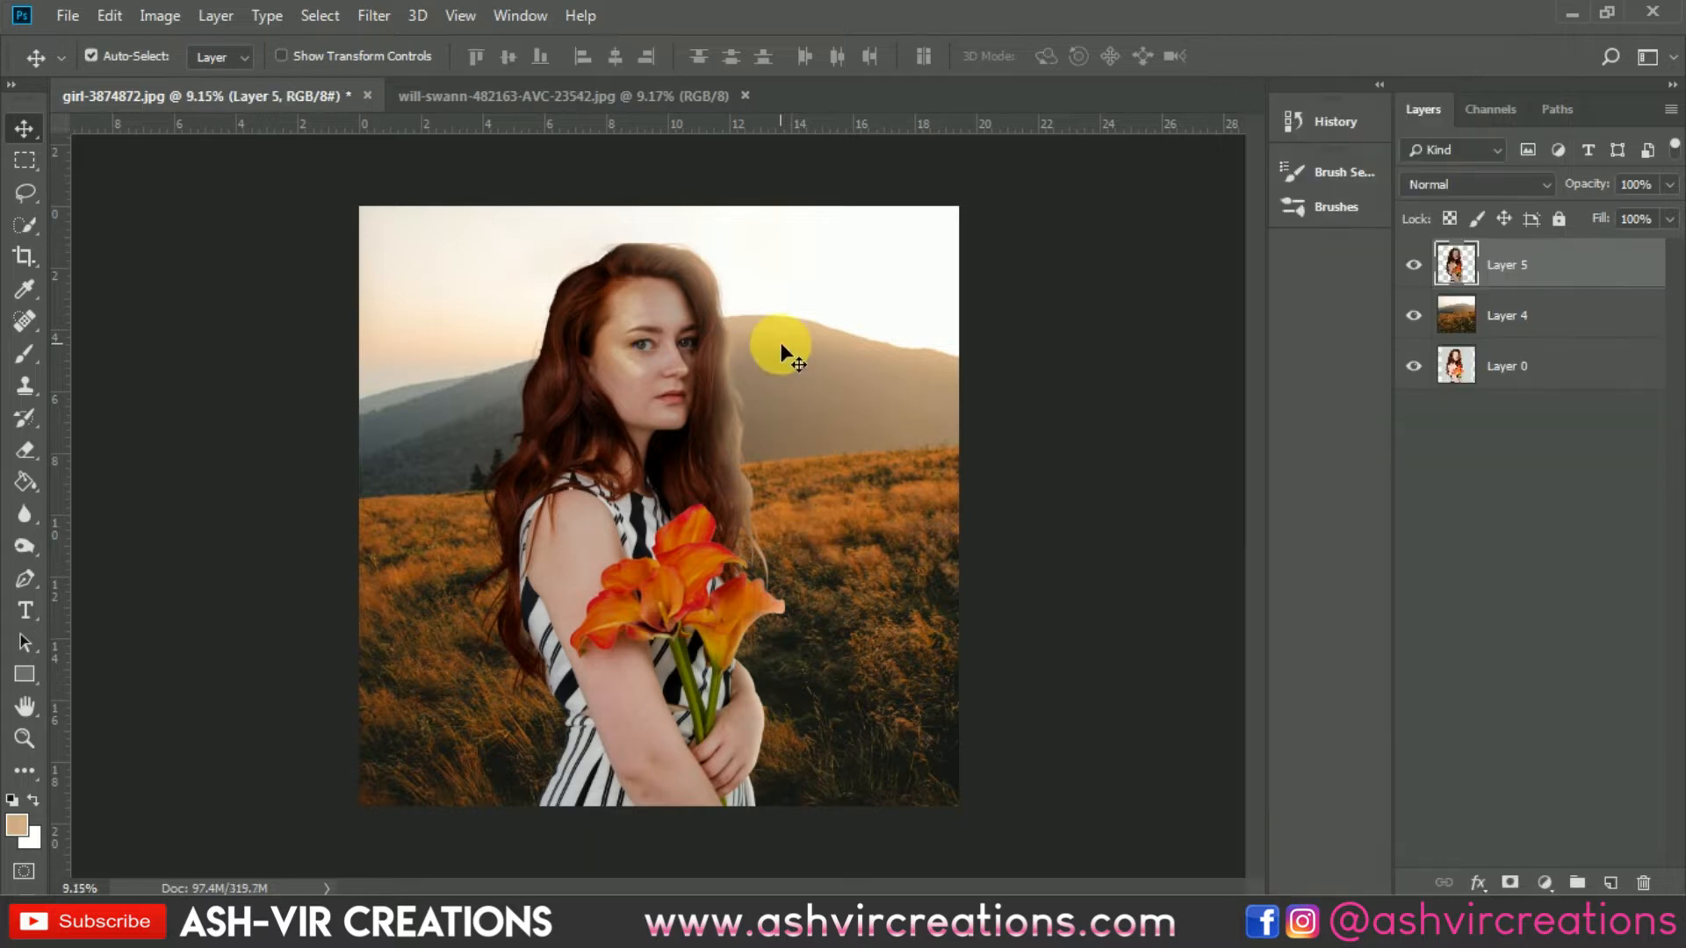
Step: Select the Blur tool at size 500 and blur along the hair's right edge down past the flowers
scroll(755, 338, "up", 3)
scroll(787, 325, "up", 1)
left_click_drag(816, 349, 869, 669)
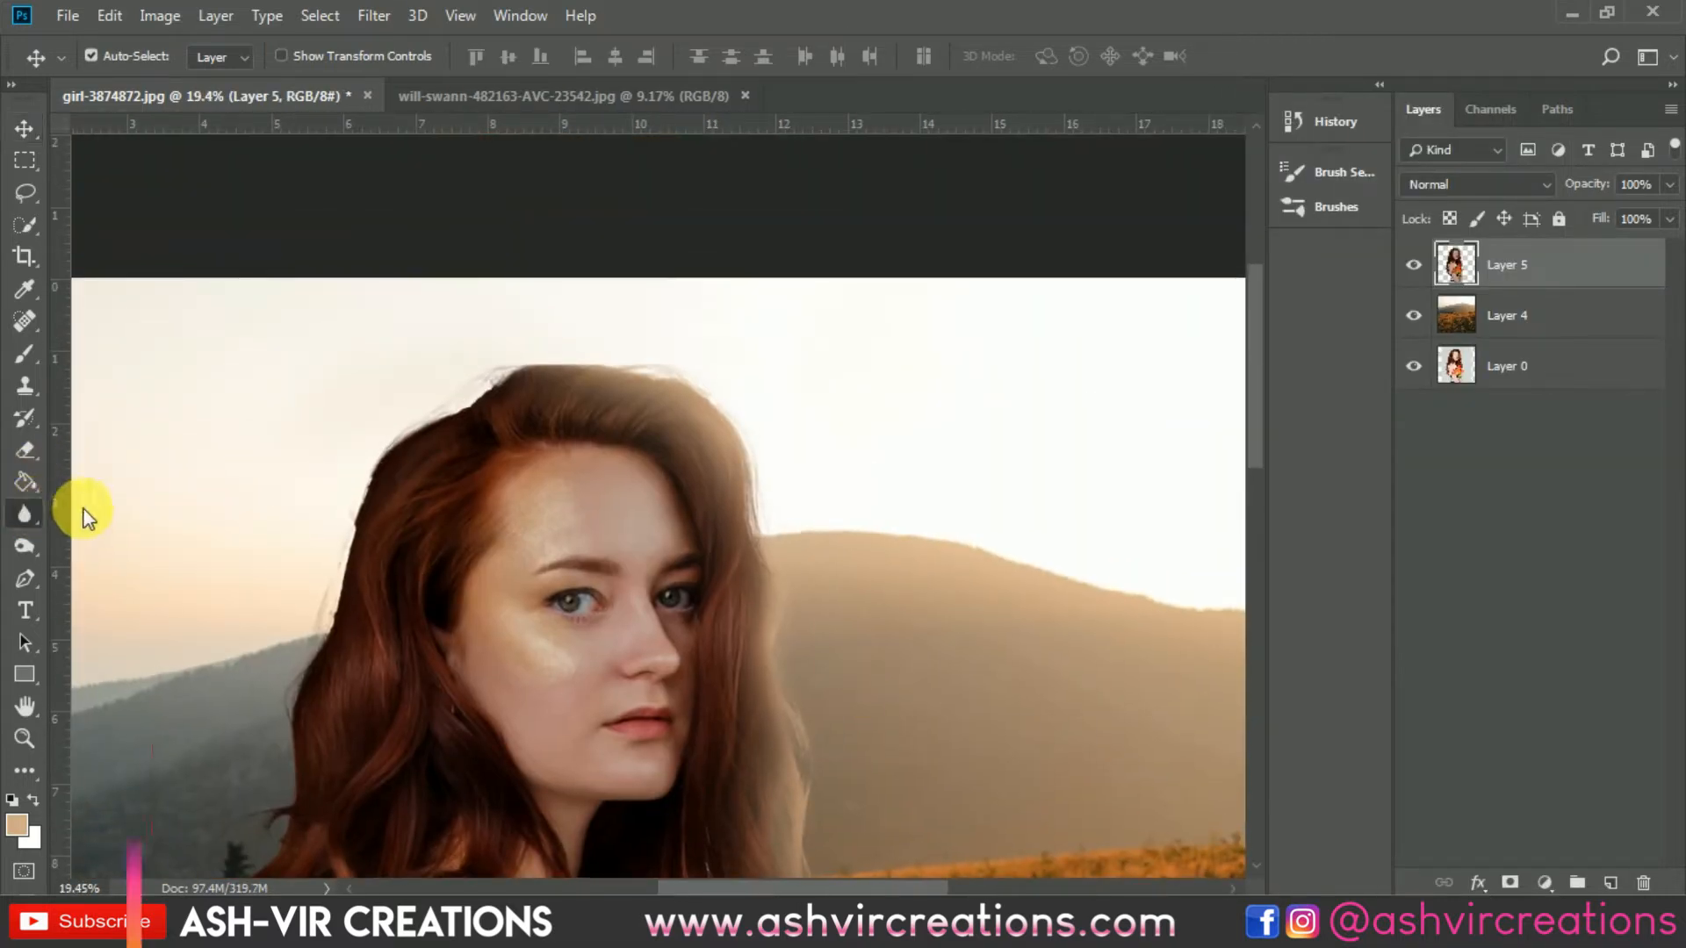
right_click(21, 512)
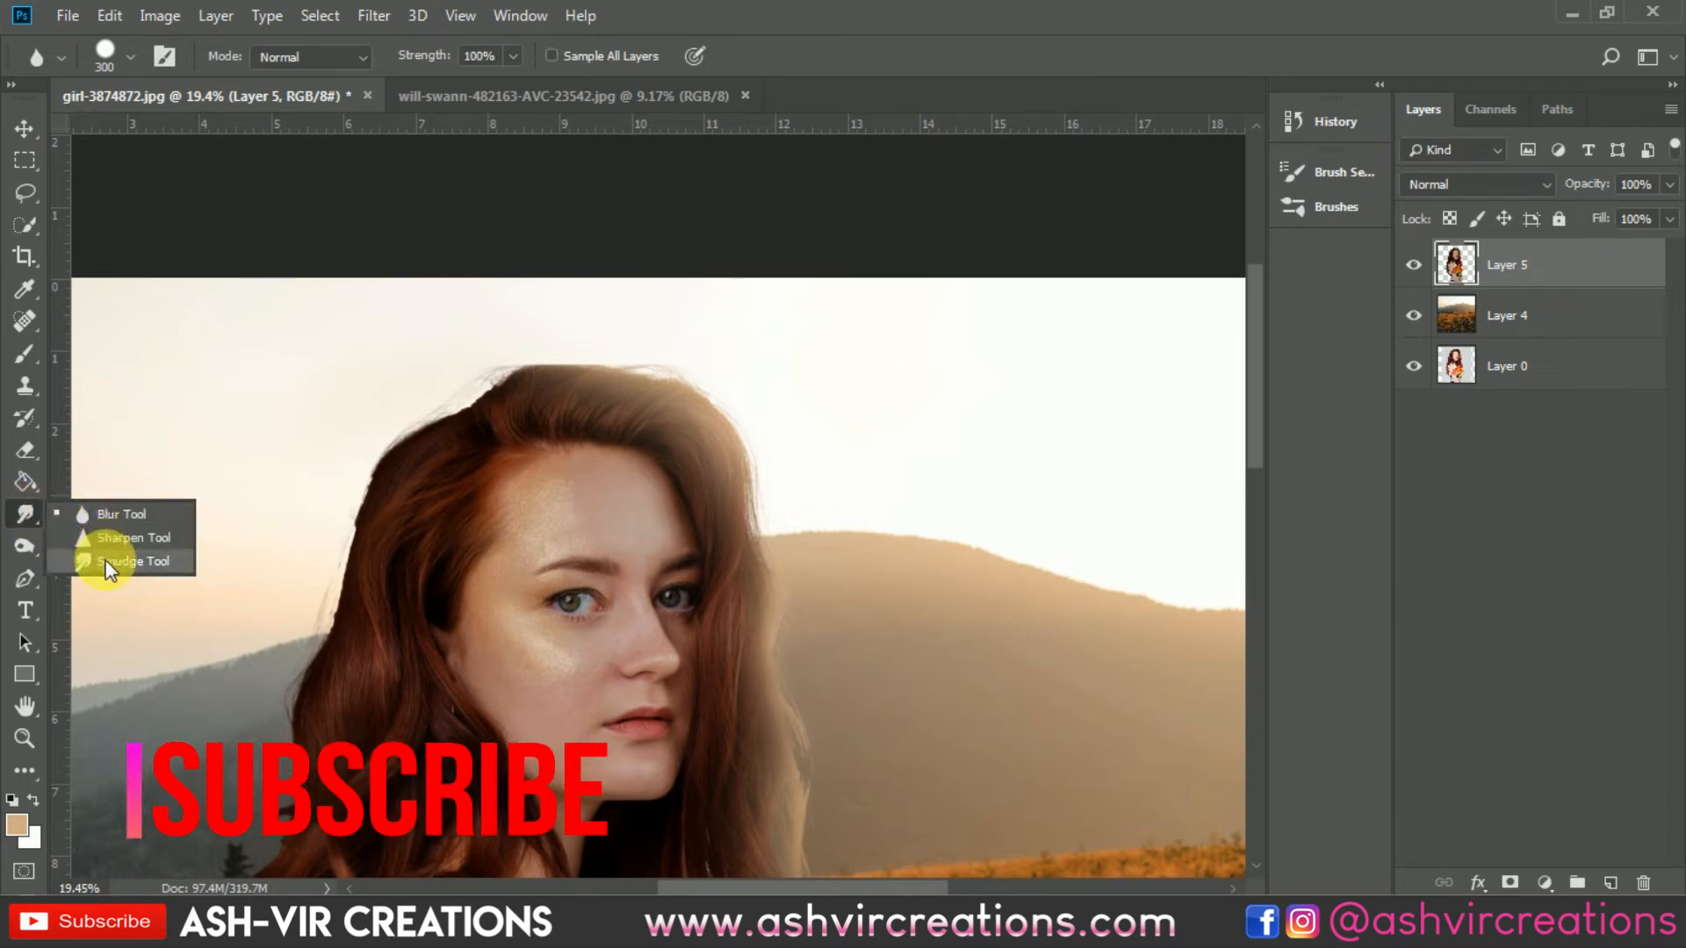
left_click(107, 562)
right_click(28, 513)
left_click(96, 514)
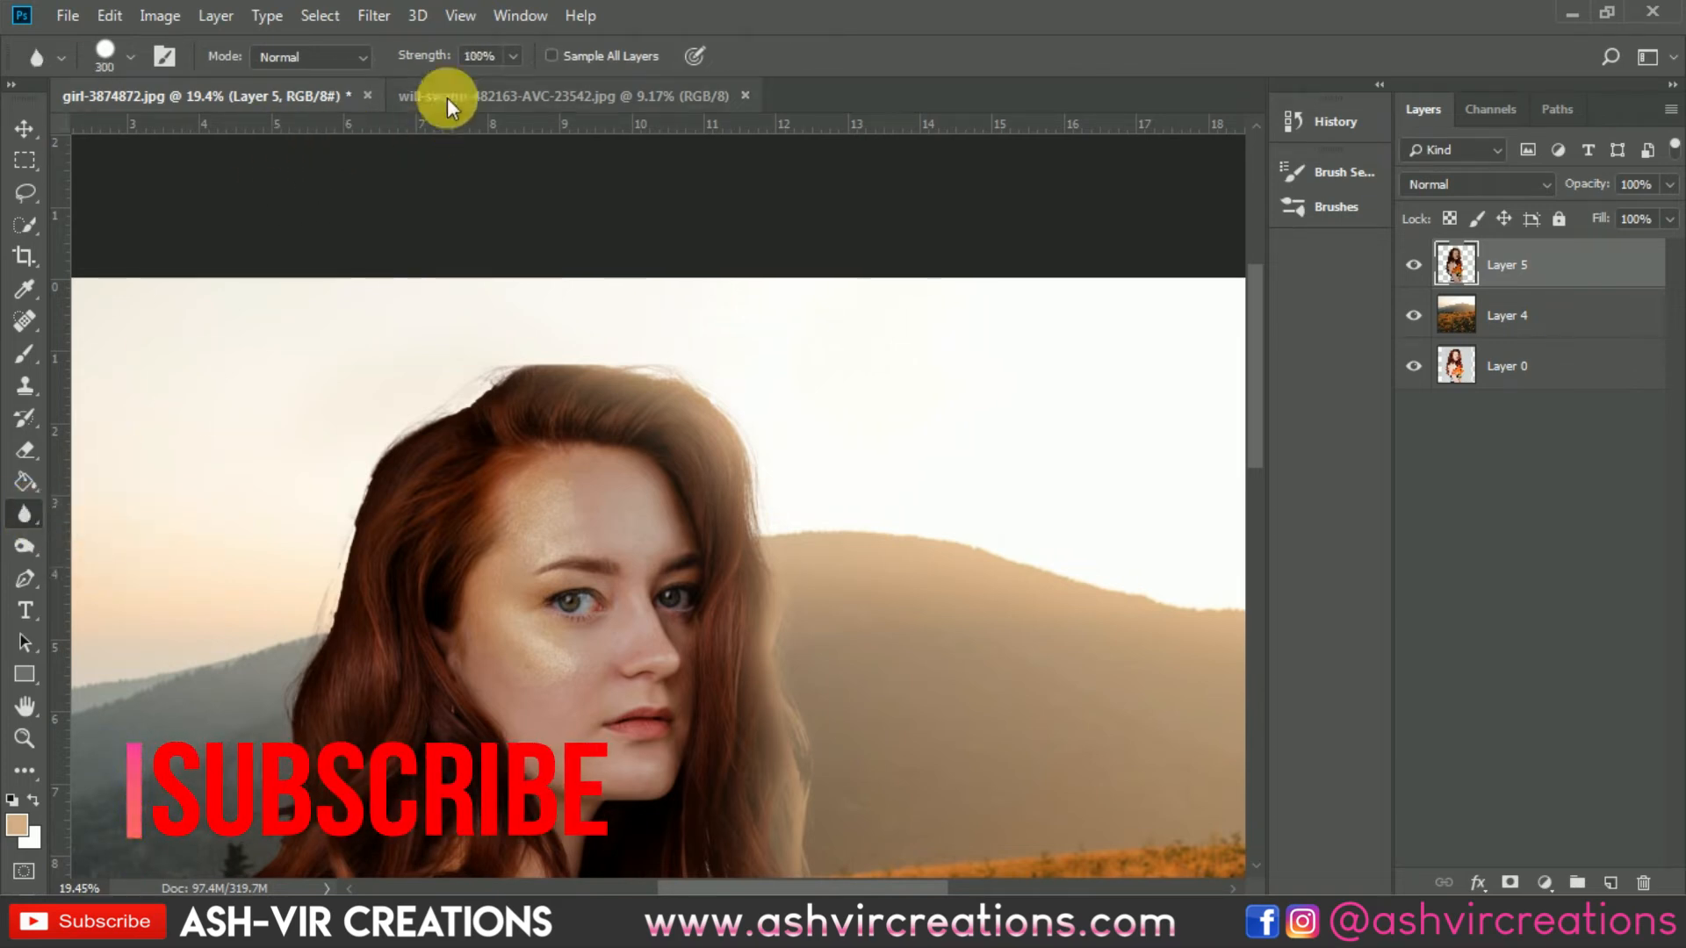
key("bracketright")
key("bracketright")
key("bracketright")
key("bracketright")
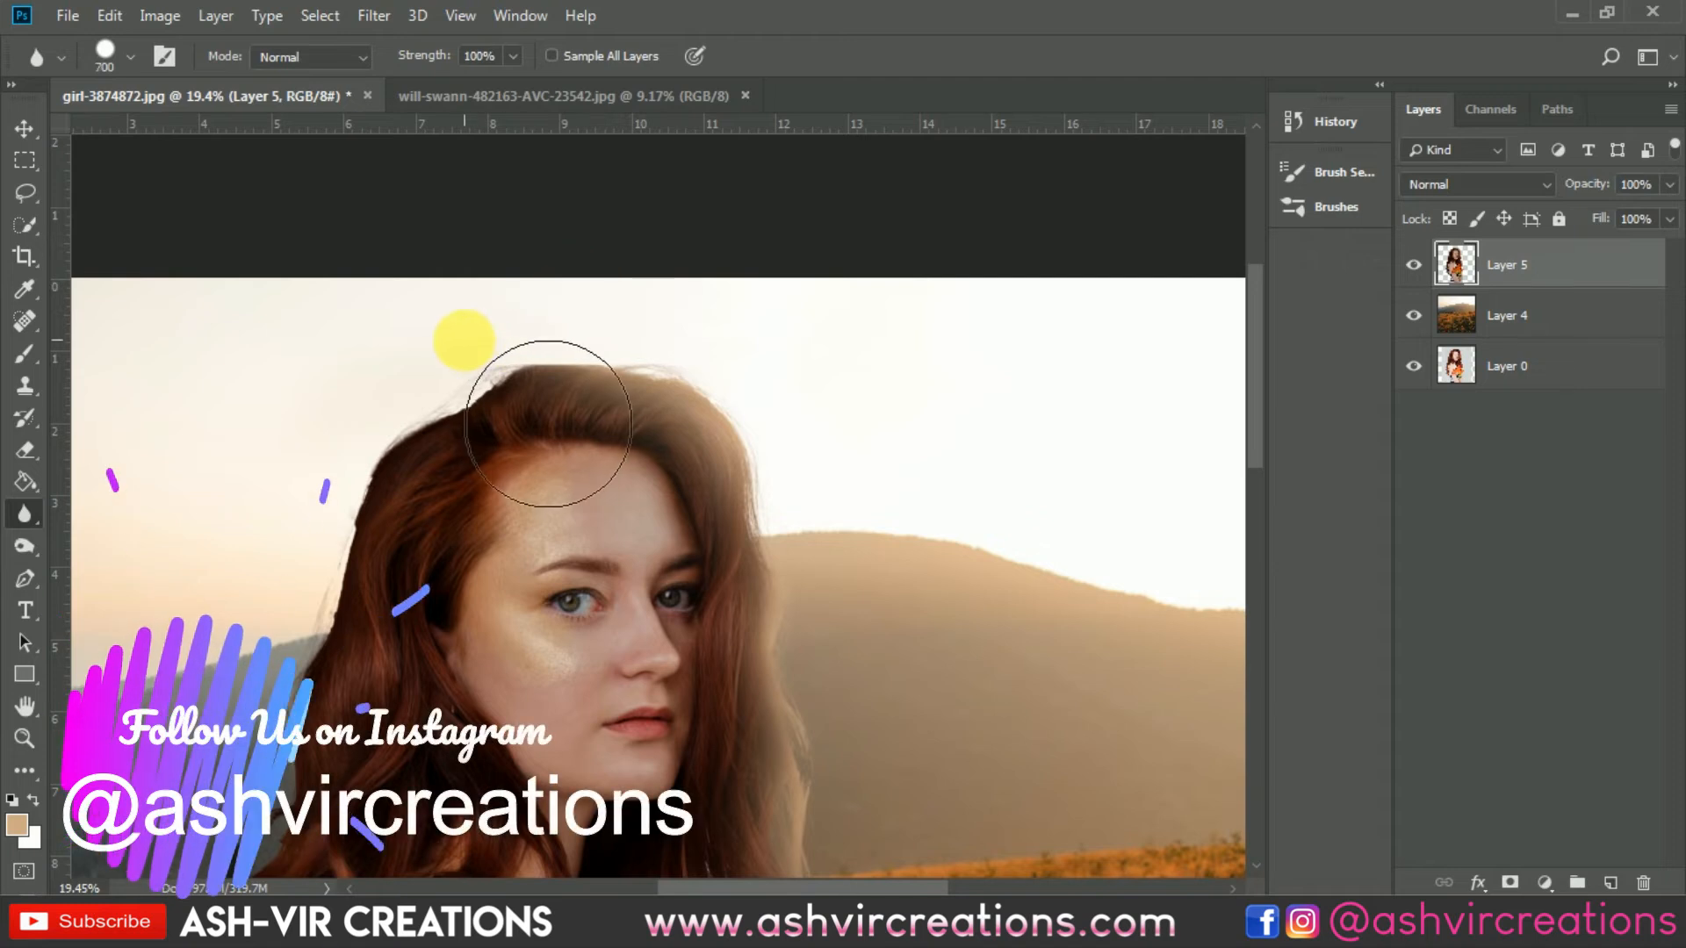
key("bracketleft")
key("bracketleft")
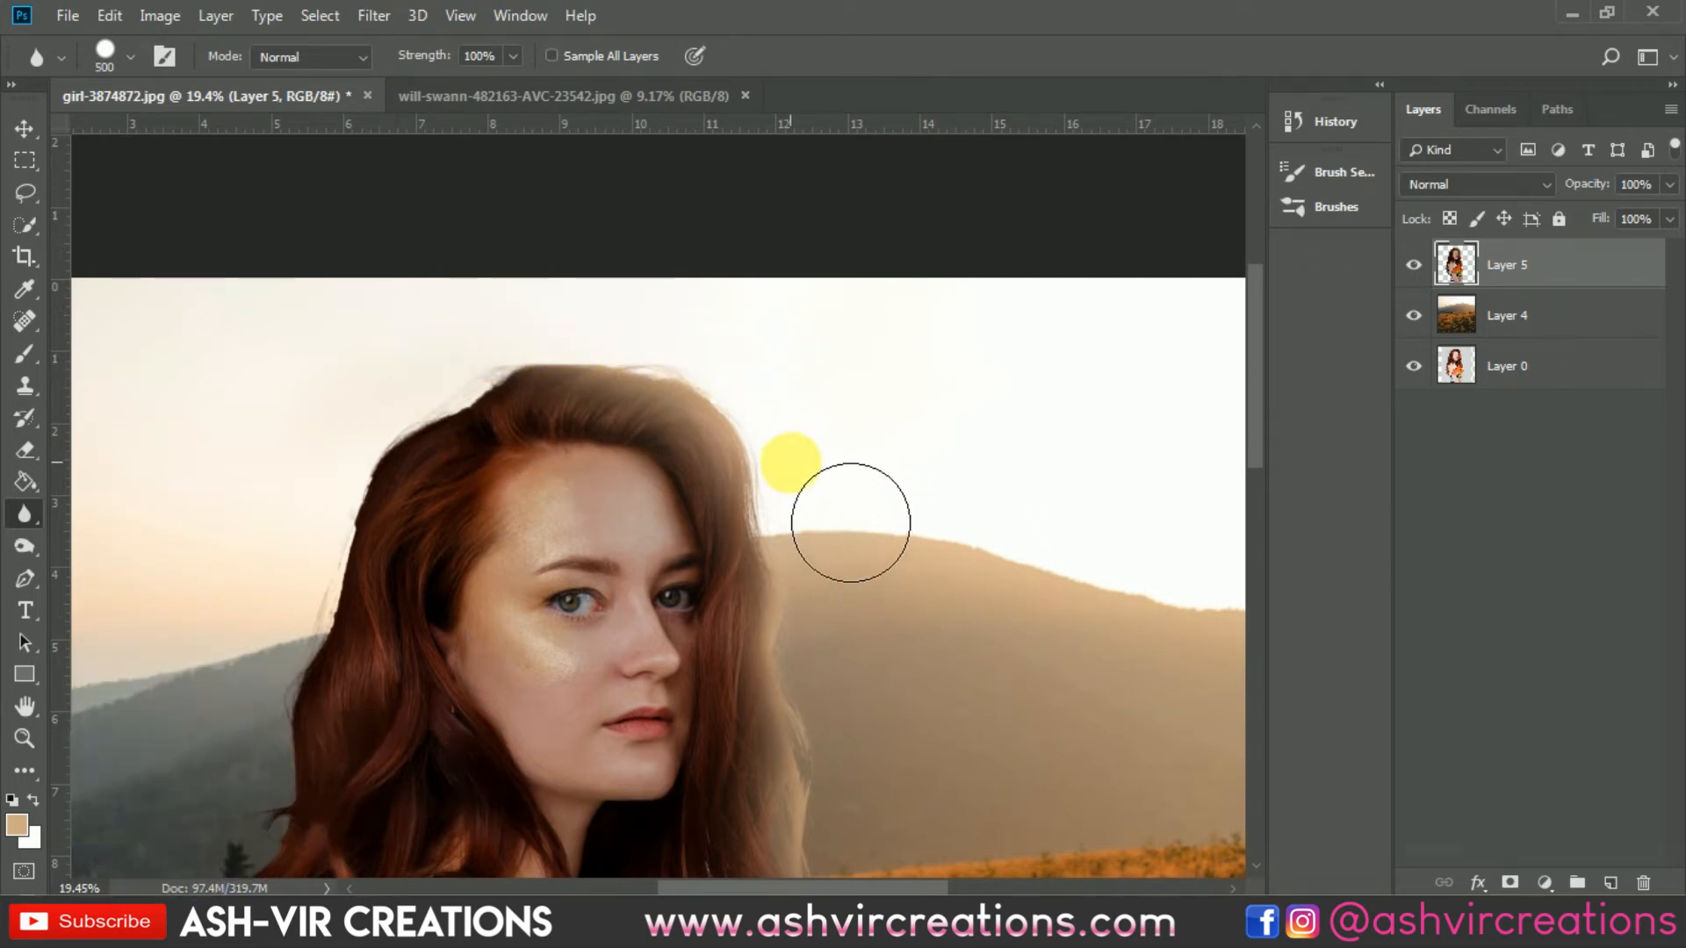
right_click(830, 443)
double_click(1052, 646)
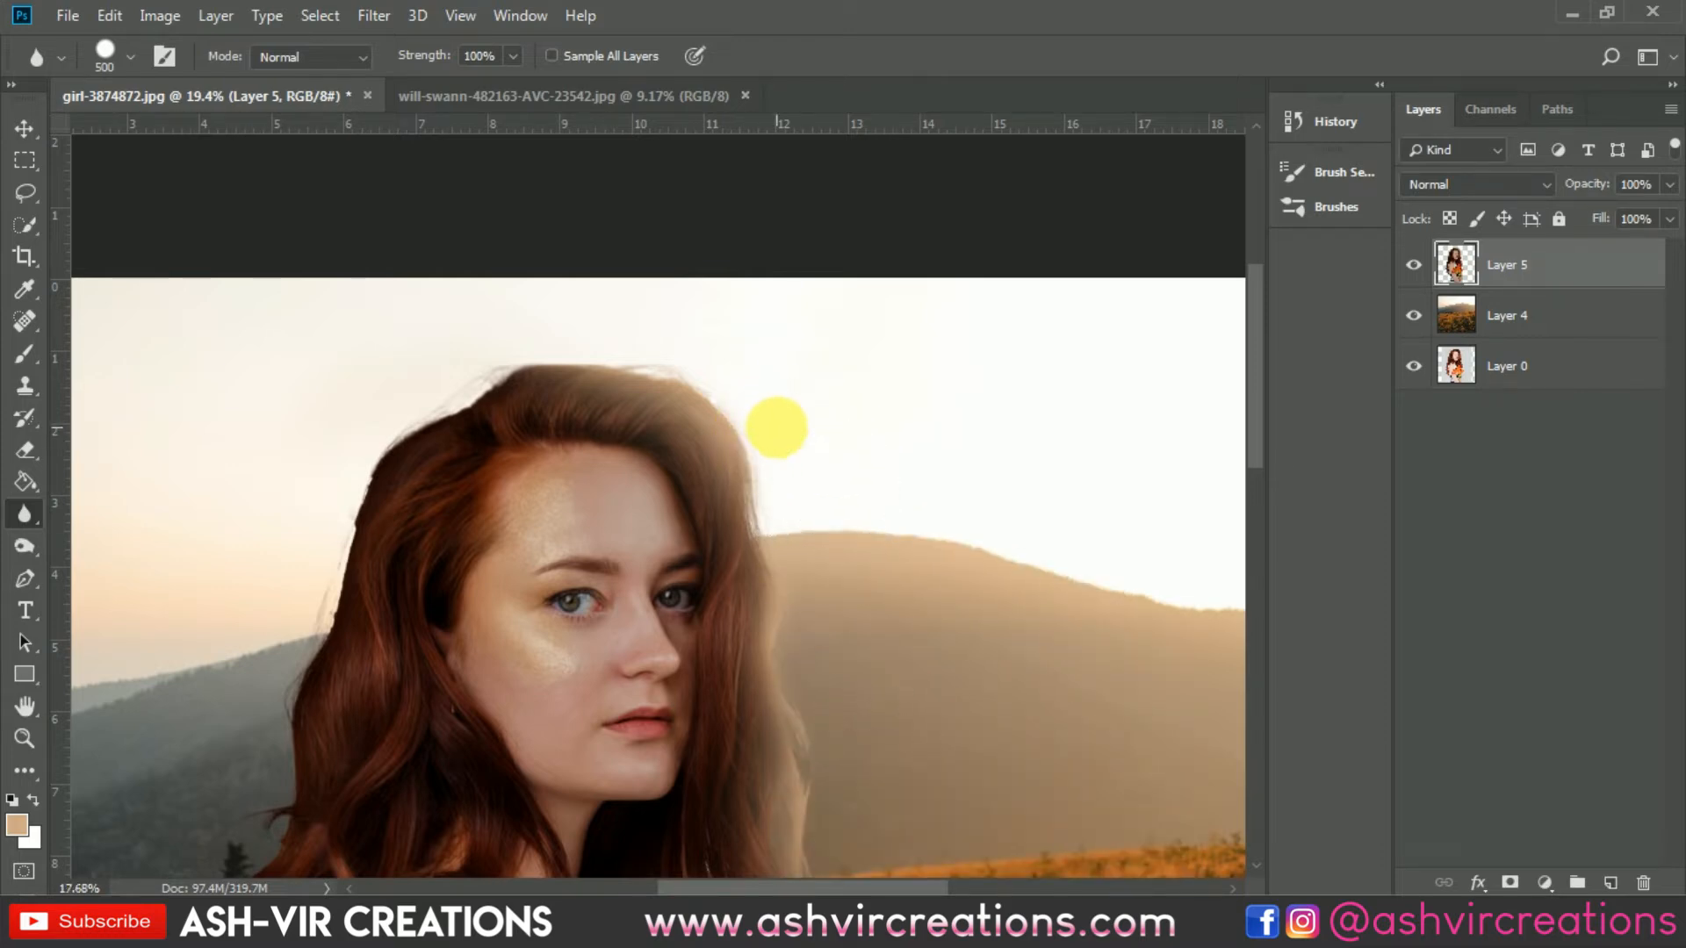
scroll(772, 492, "down", 5)
scroll(702, 413, "up", 3)
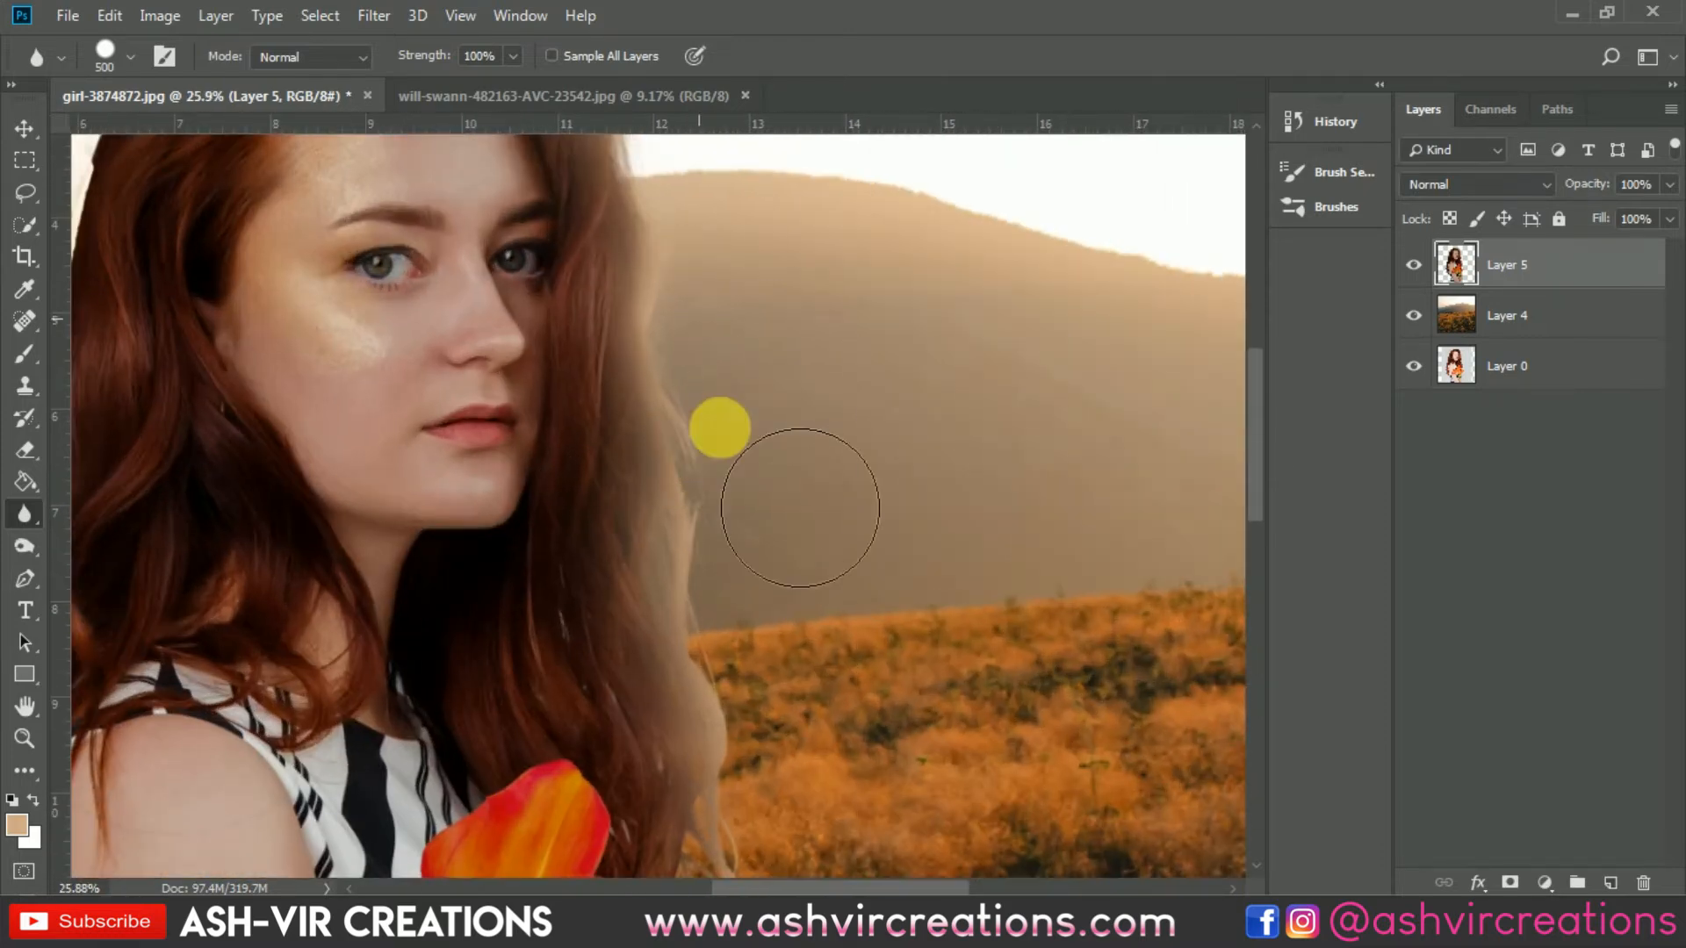
left_click_drag(779, 667, 852, 309)
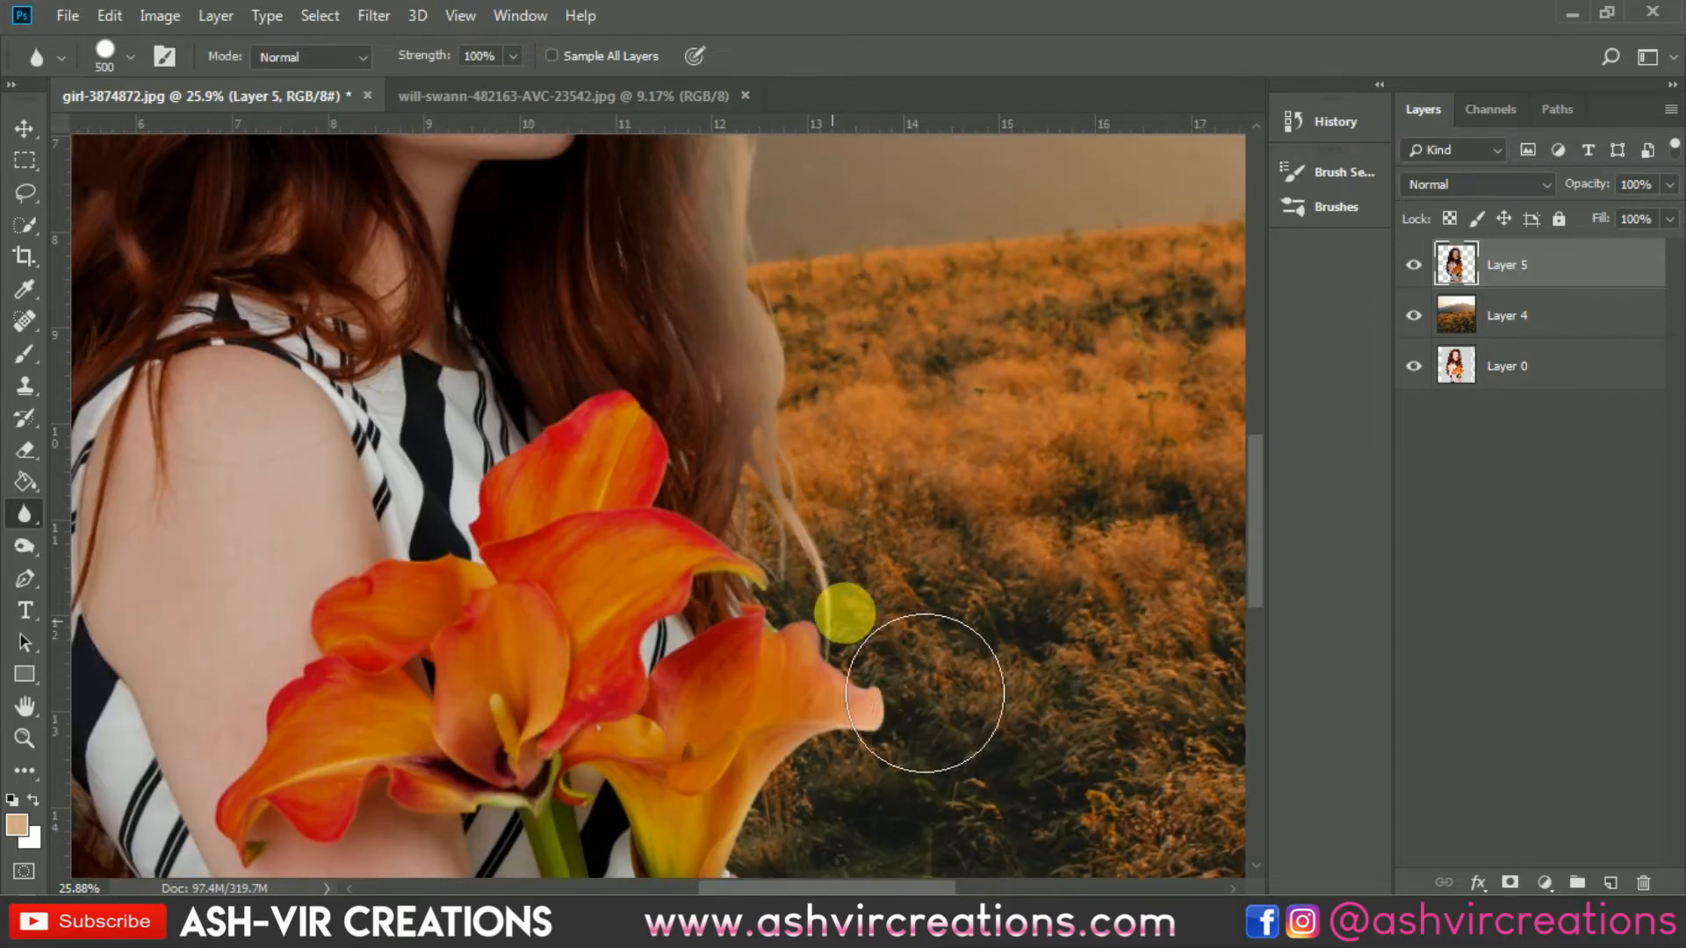
left_click_drag(1014, 676, 1041, 427)
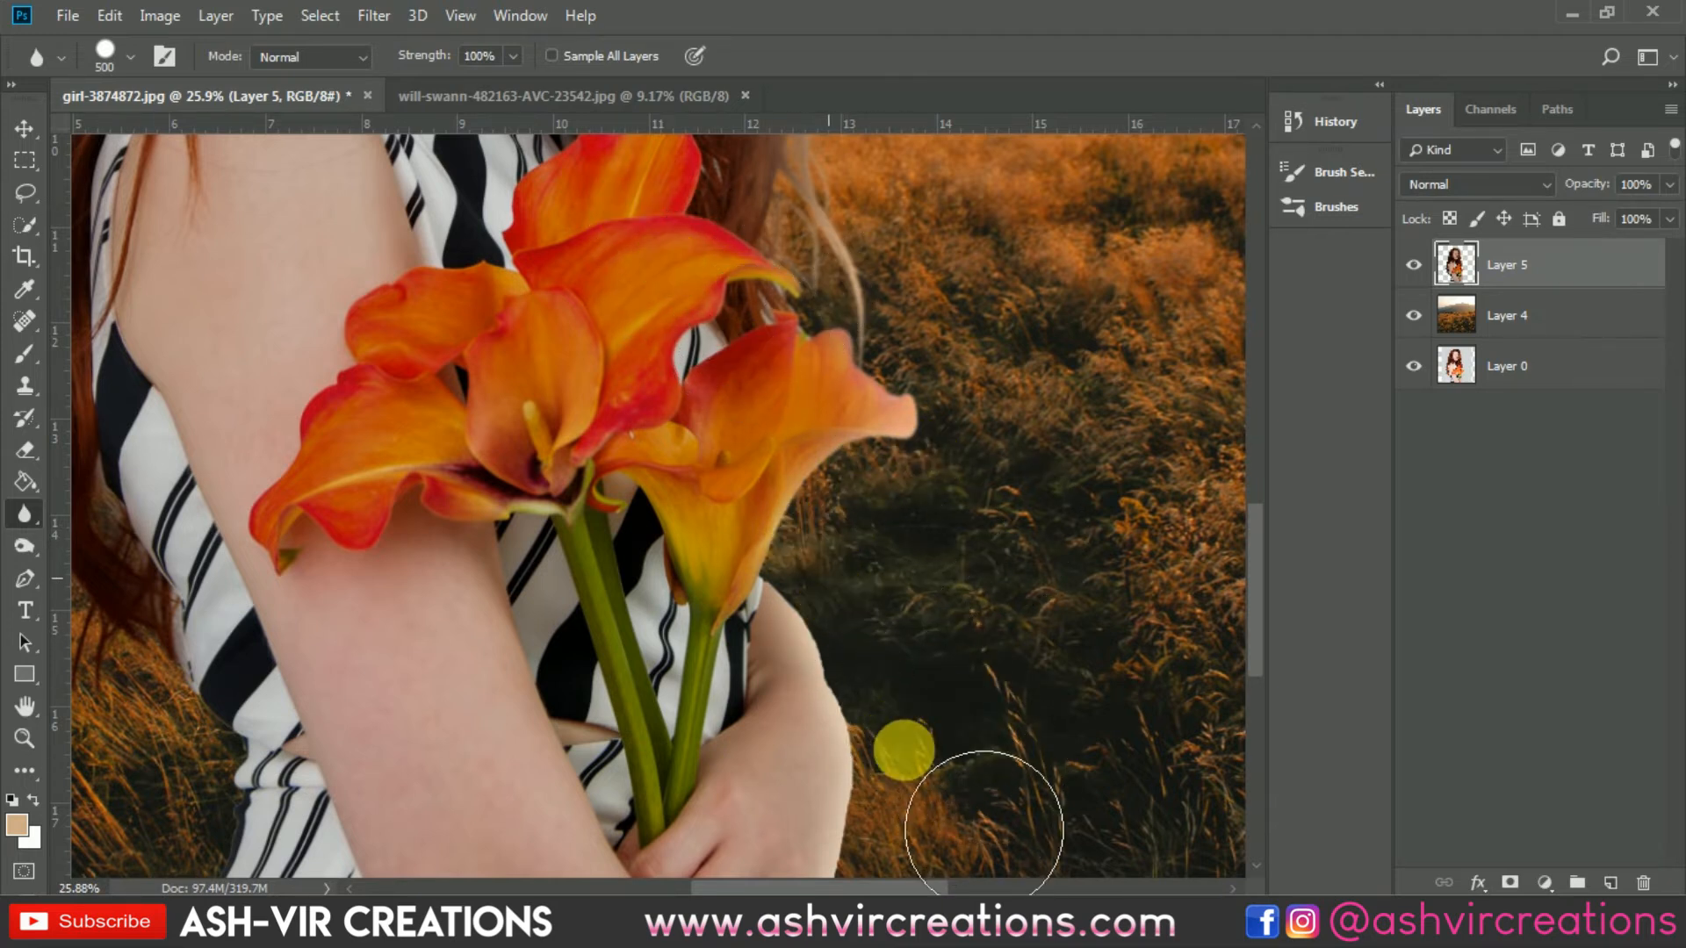
Step: Reduce the Blur brush to 100 and blur along the edges of the hand and forearm
scroll(838, 677, "up", 2)
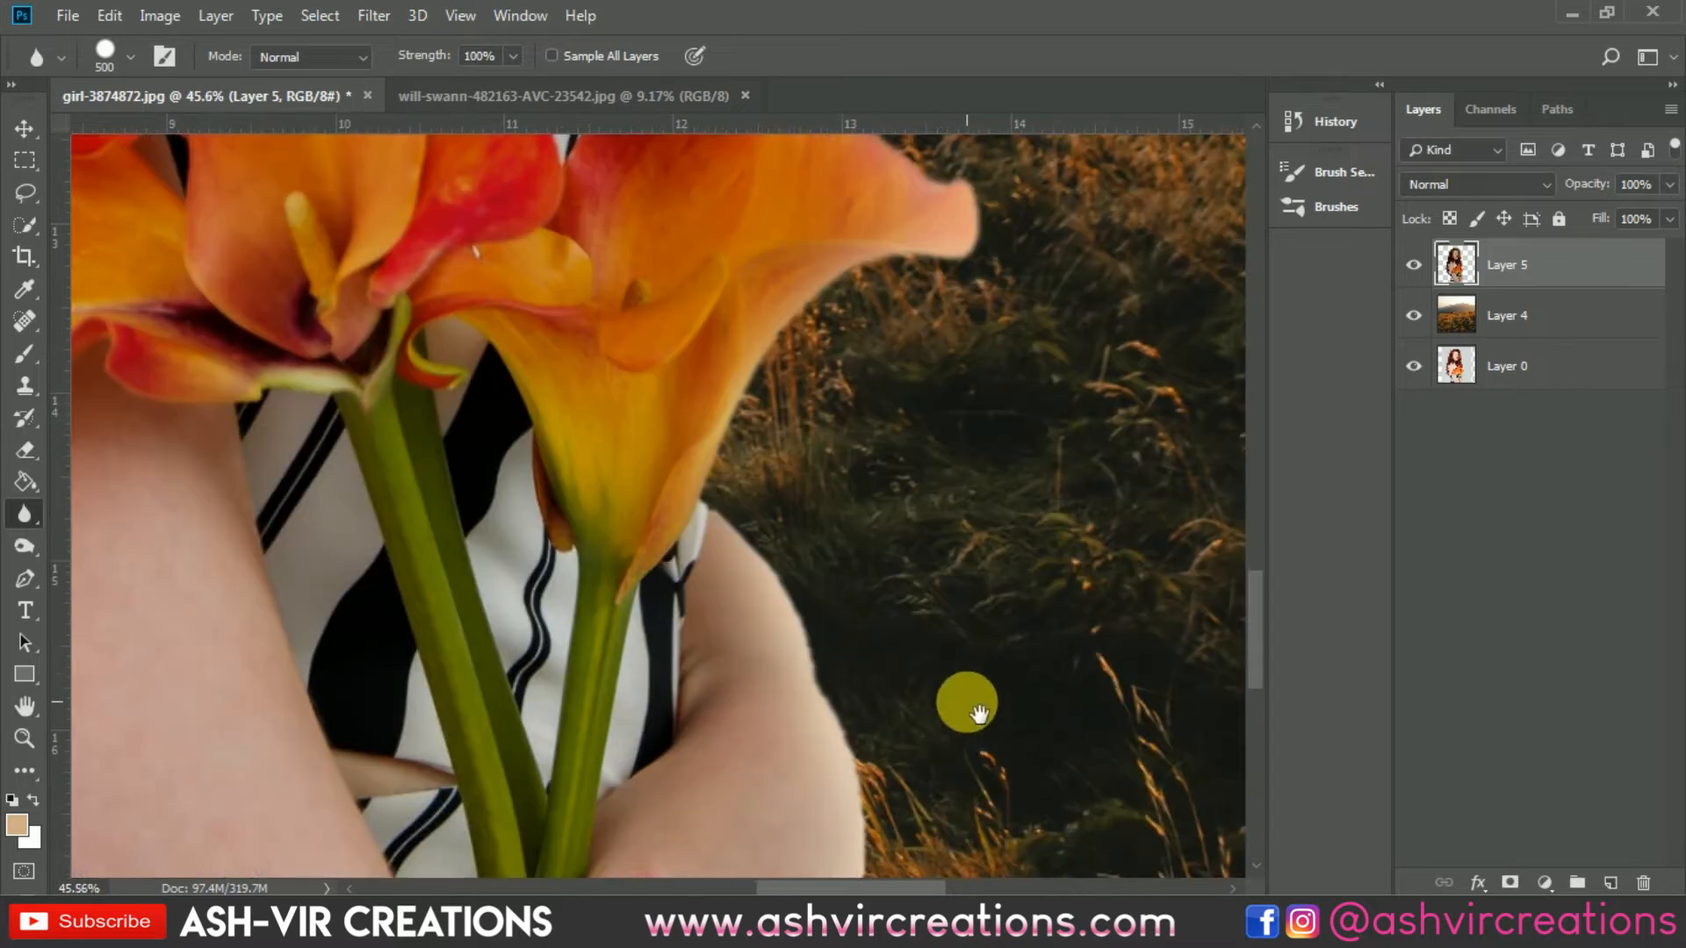
scroll(967, 700, "down", 3)
scroll(1003, 494, "down", 3)
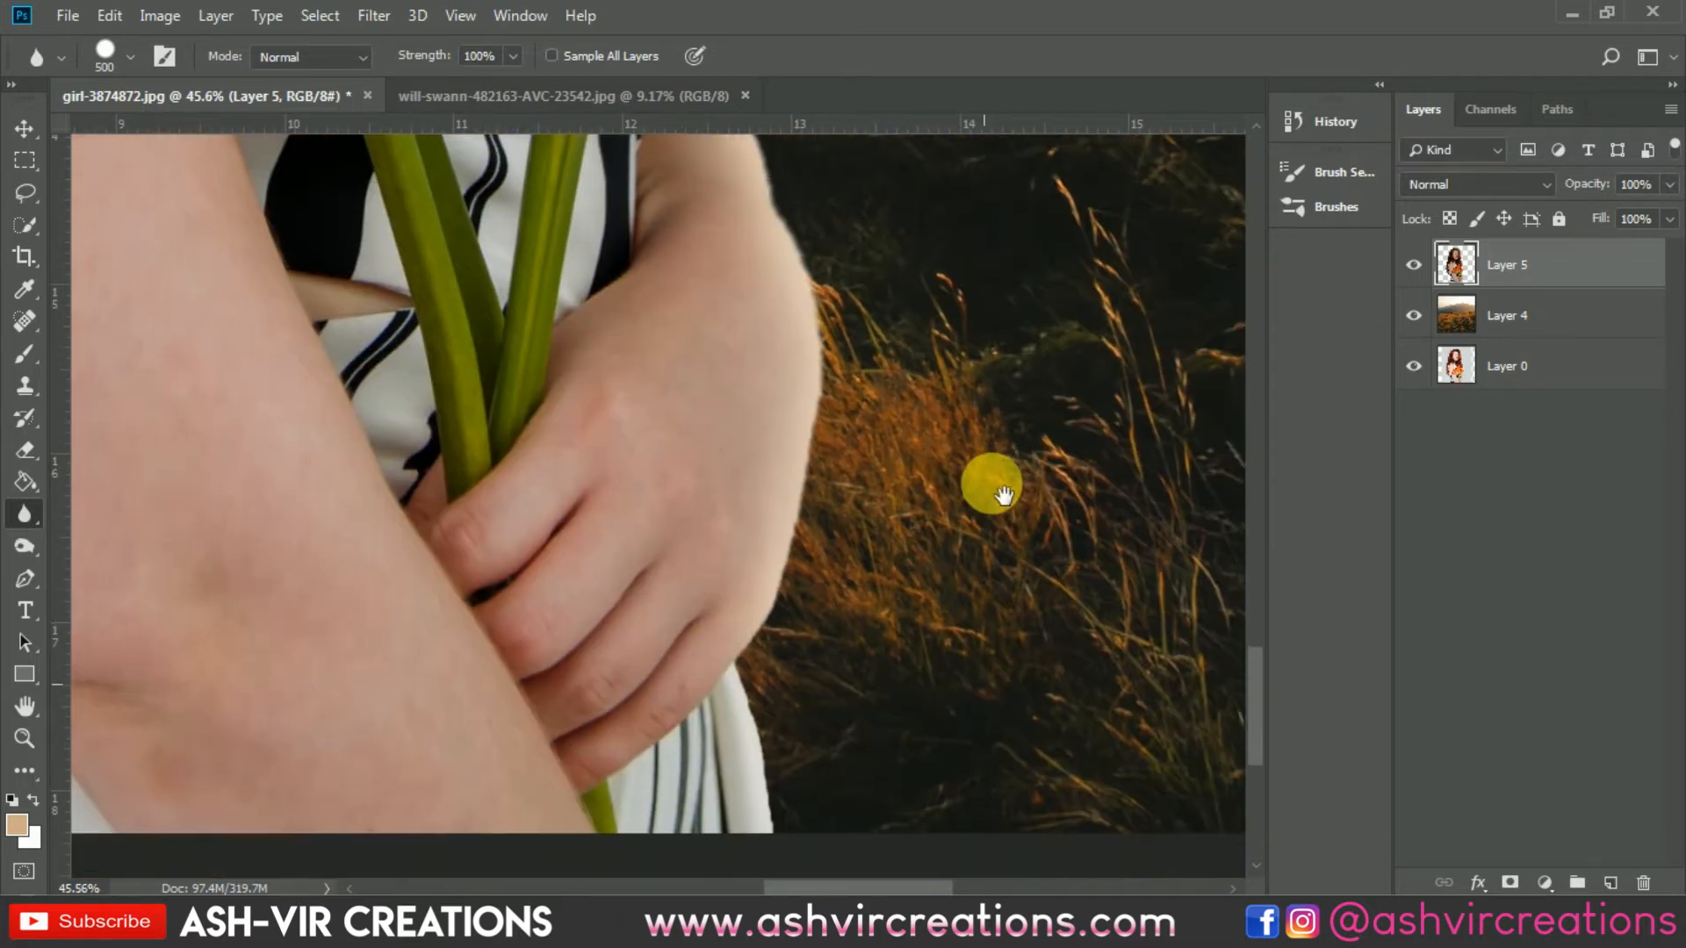
key("bracketleft")
key("bracketleft")
key("bracketleft")
key("bracketleft")
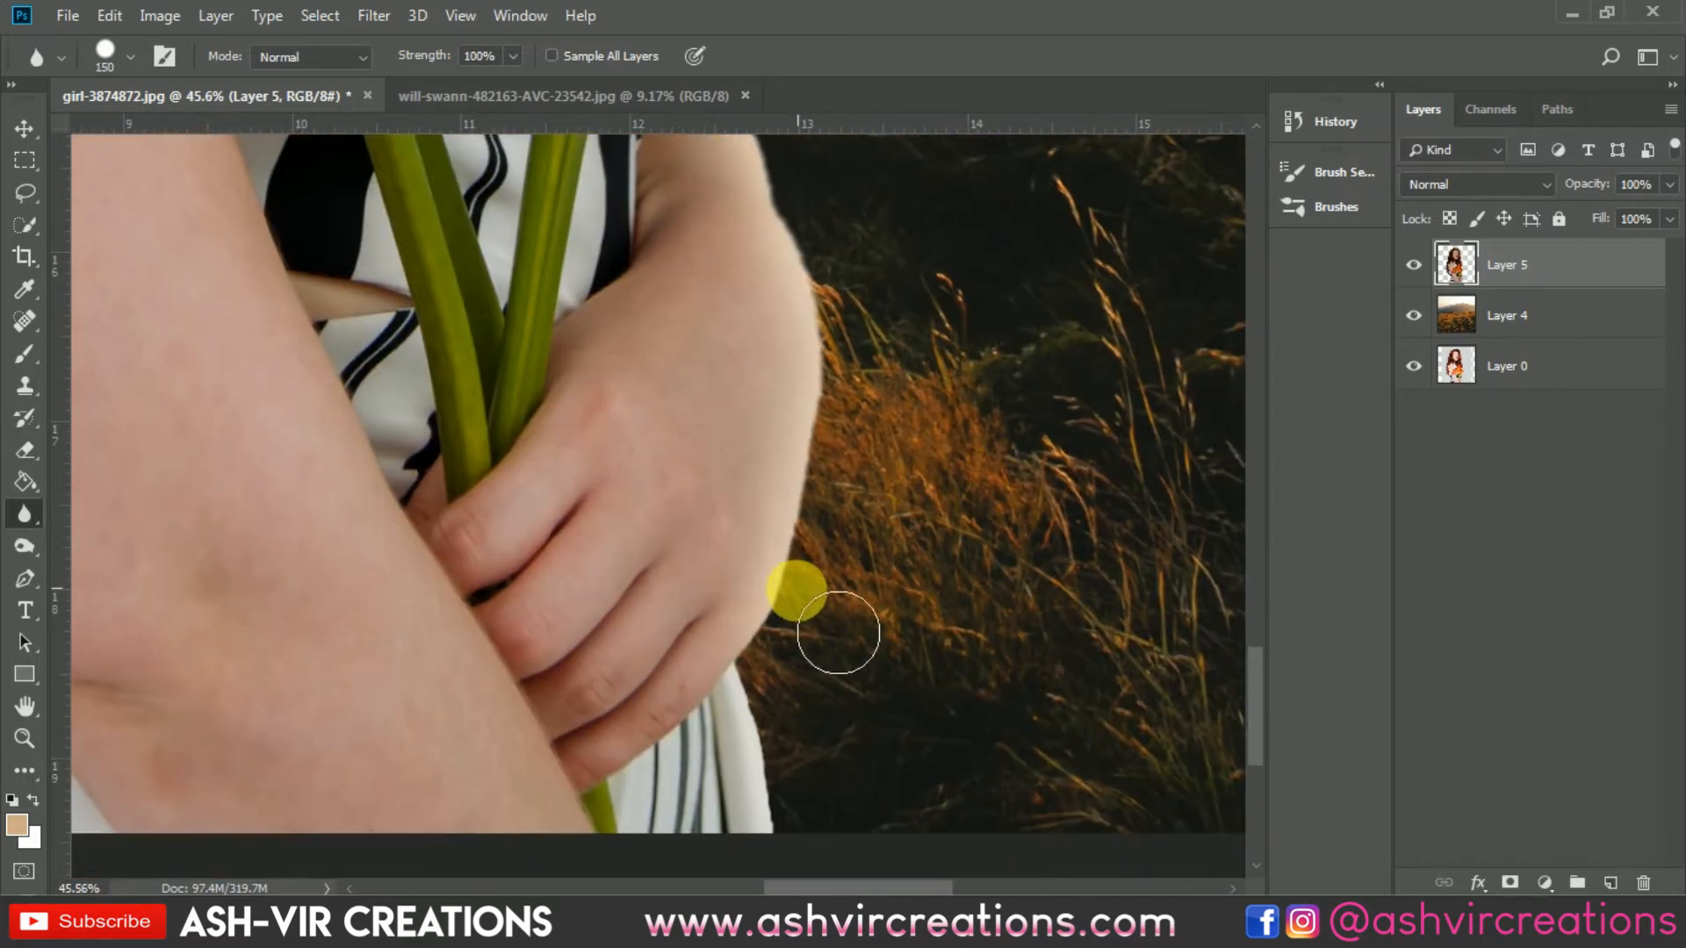
left_click_drag(761, 706, 776, 858)
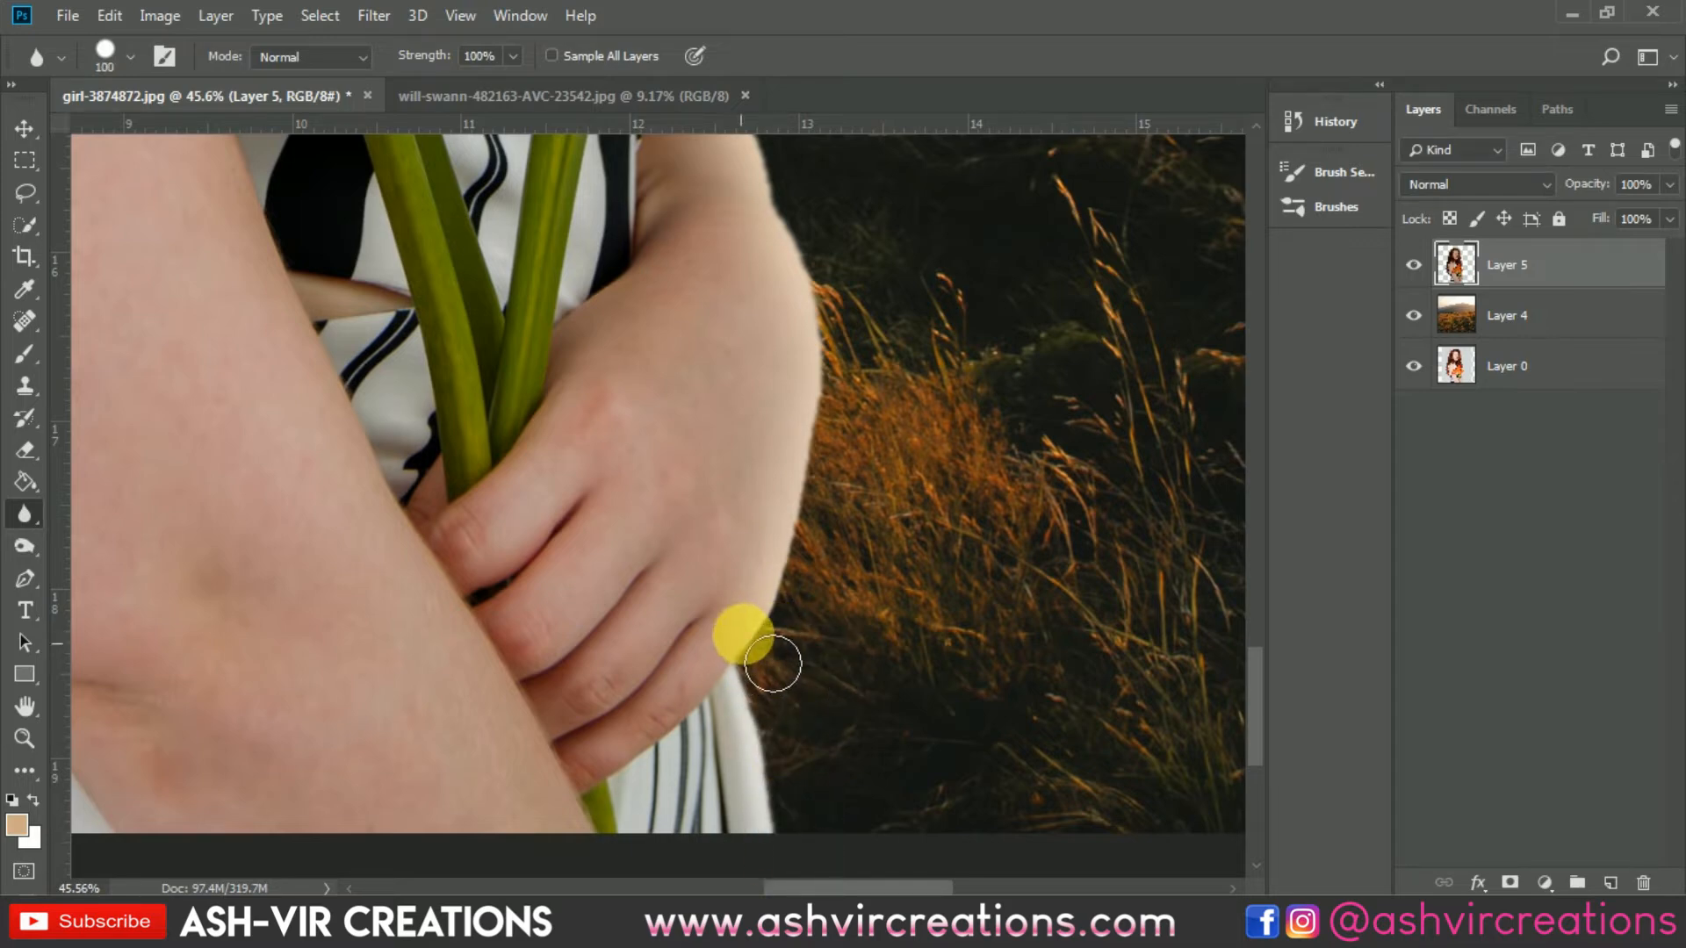
mouse_move(858, 362)
left_mouse_down()
mouse_move(897, 604)
mouse_move(877, 644)
left_mouse_up()
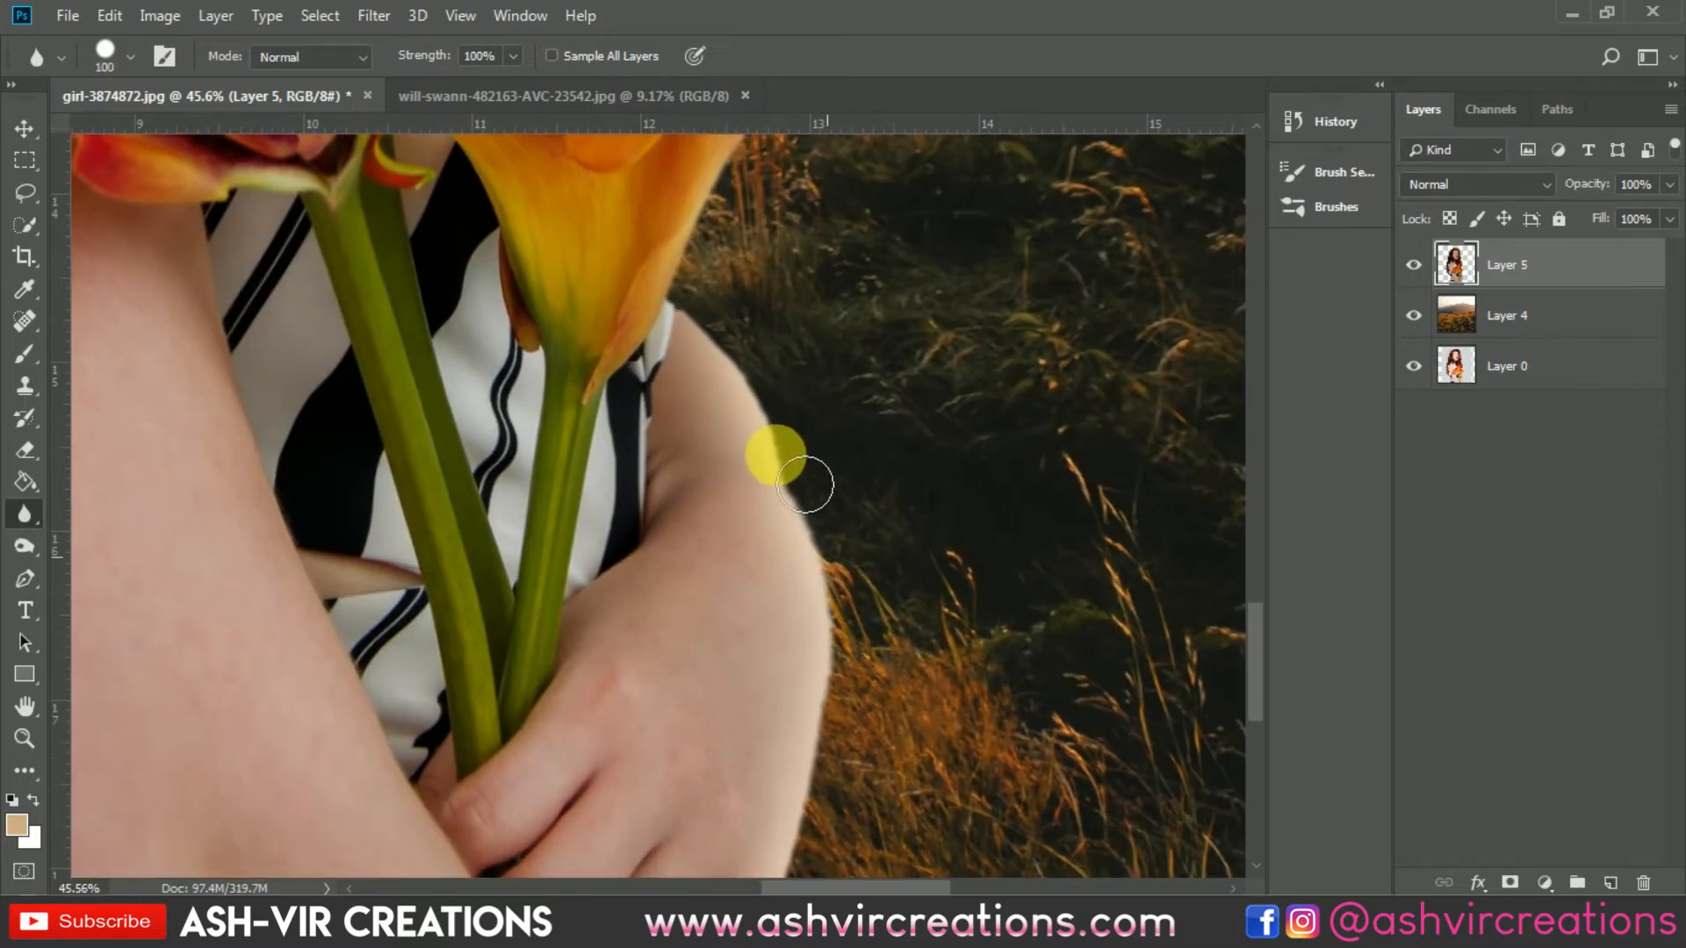
mouse_move(805, 484)
left_mouse_down()
mouse_move(797, 438)
mouse_move(715, 330)
mouse_move(783, 379)
mouse_move(836, 669)
mouse_move(775, 583)
mouse_move(917, 391)
mouse_move(1011, 378)
mouse_move(1014, 298)
mouse_move(1002, 316)
mouse_move(1059, 788)
mouse_move(1002, 705)
mouse_move(1017, 667)
mouse_move(981, 667)
mouse_move(859, 554)
mouse_move(927, 365)
mouse_move(911, 303)
mouse_move(825, 451)
mouse_move(901, 214)
mouse_move(953, 330)
mouse_move(914, 810)
left_mouse_up()
mouse_move(738, 422)
left_mouse_down()
mouse_move(810, 817)
mouse_move(818, 790)
left_mouse_up()
mouse_move(836, 710)
left_mouse_down()
mouse_move(767, 355)
mouse_move(831, 638)
left_mouse_up()
mouse_move(848, 384)
left_mouse_down()
mouse_move(897, 858)
mouse_move(901, 834)
left_mouse_up()
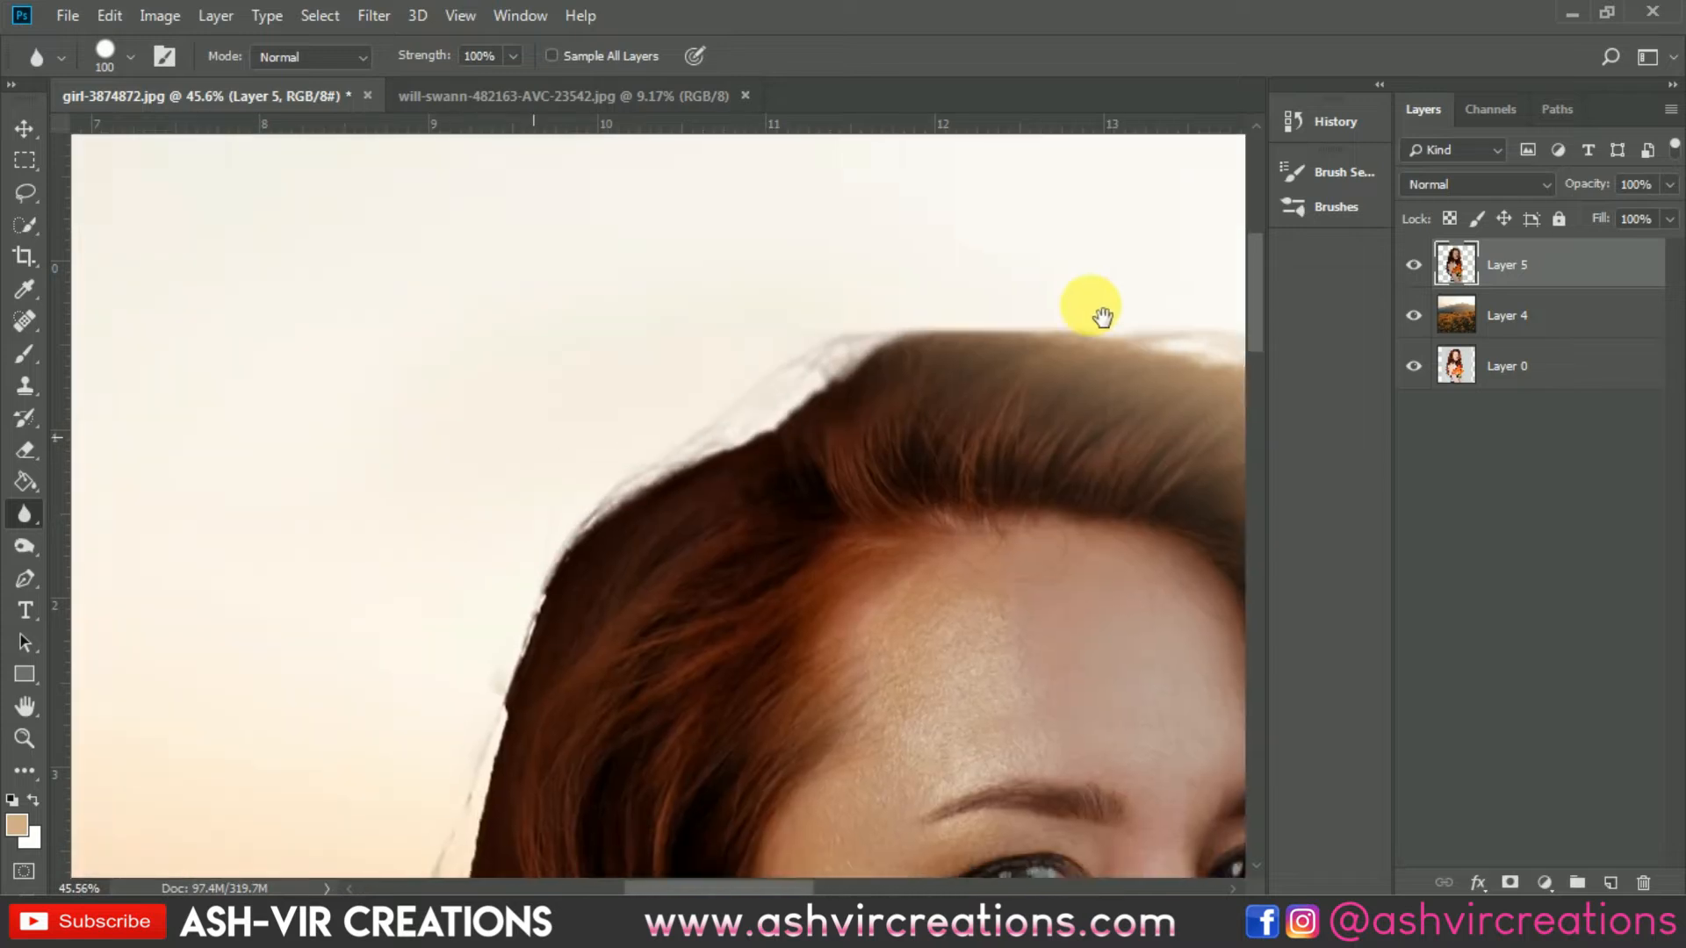
Step: Blur along the top of the hair and down its left edge to the dress with a 250 brush
scroll(1093, 313, "left", 3)
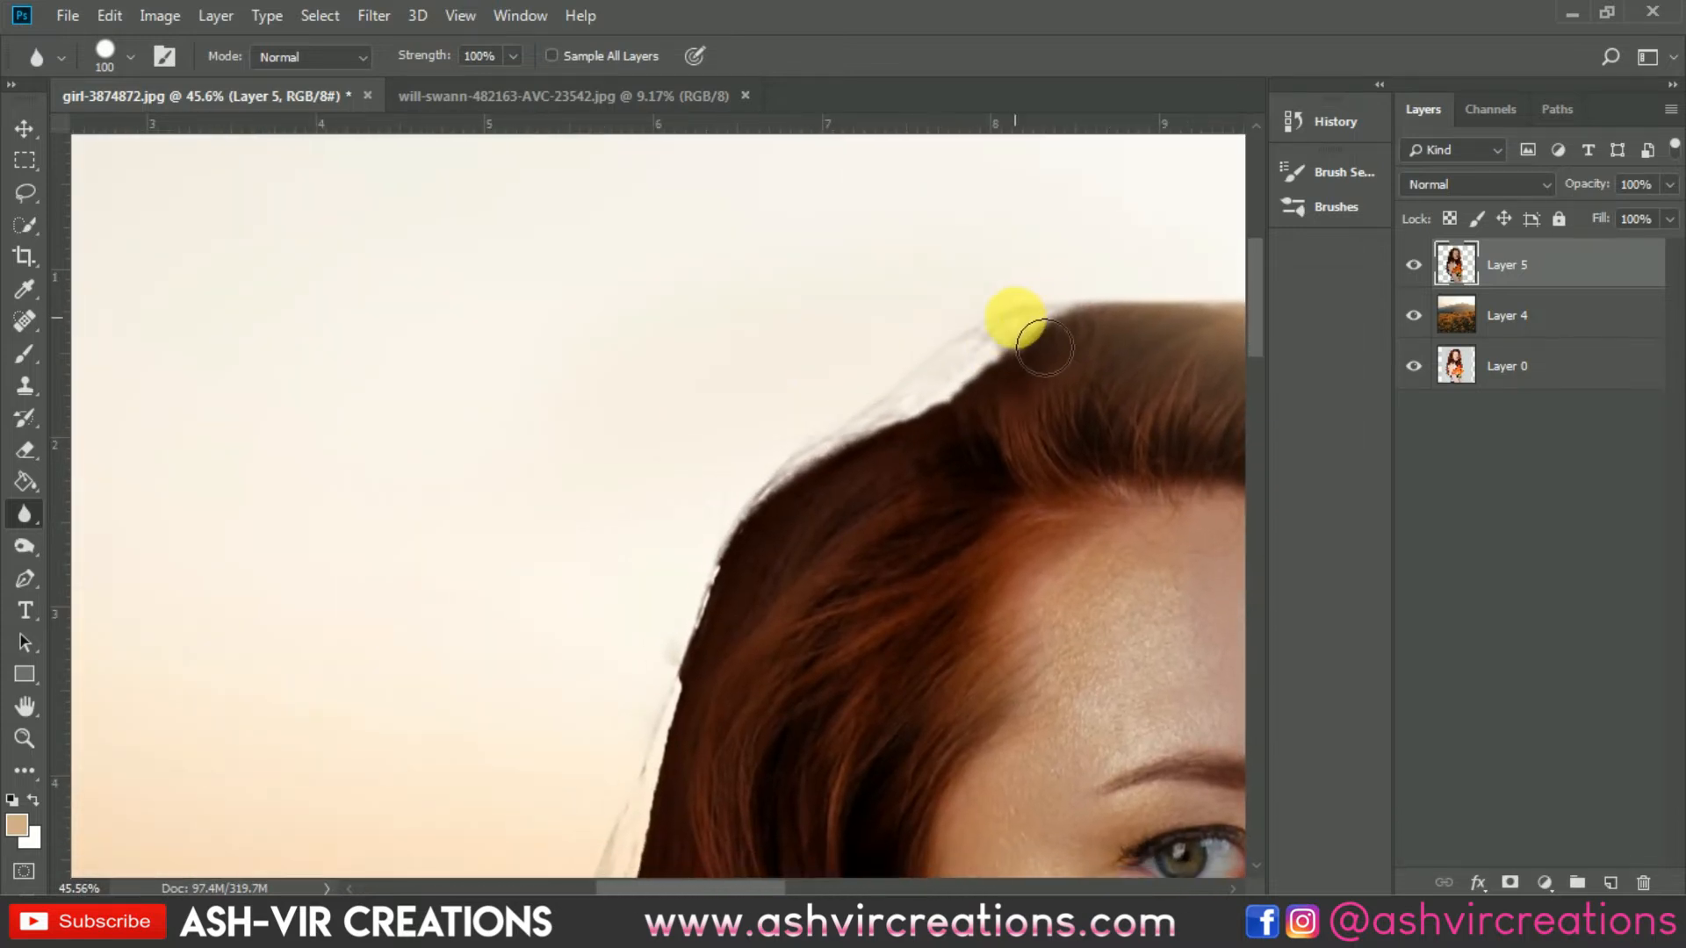
mouse_move(966, 355)
left_mouse_down()
mouse_move(729, 525)
mouse_move(708, 591)
left_mouse_up()
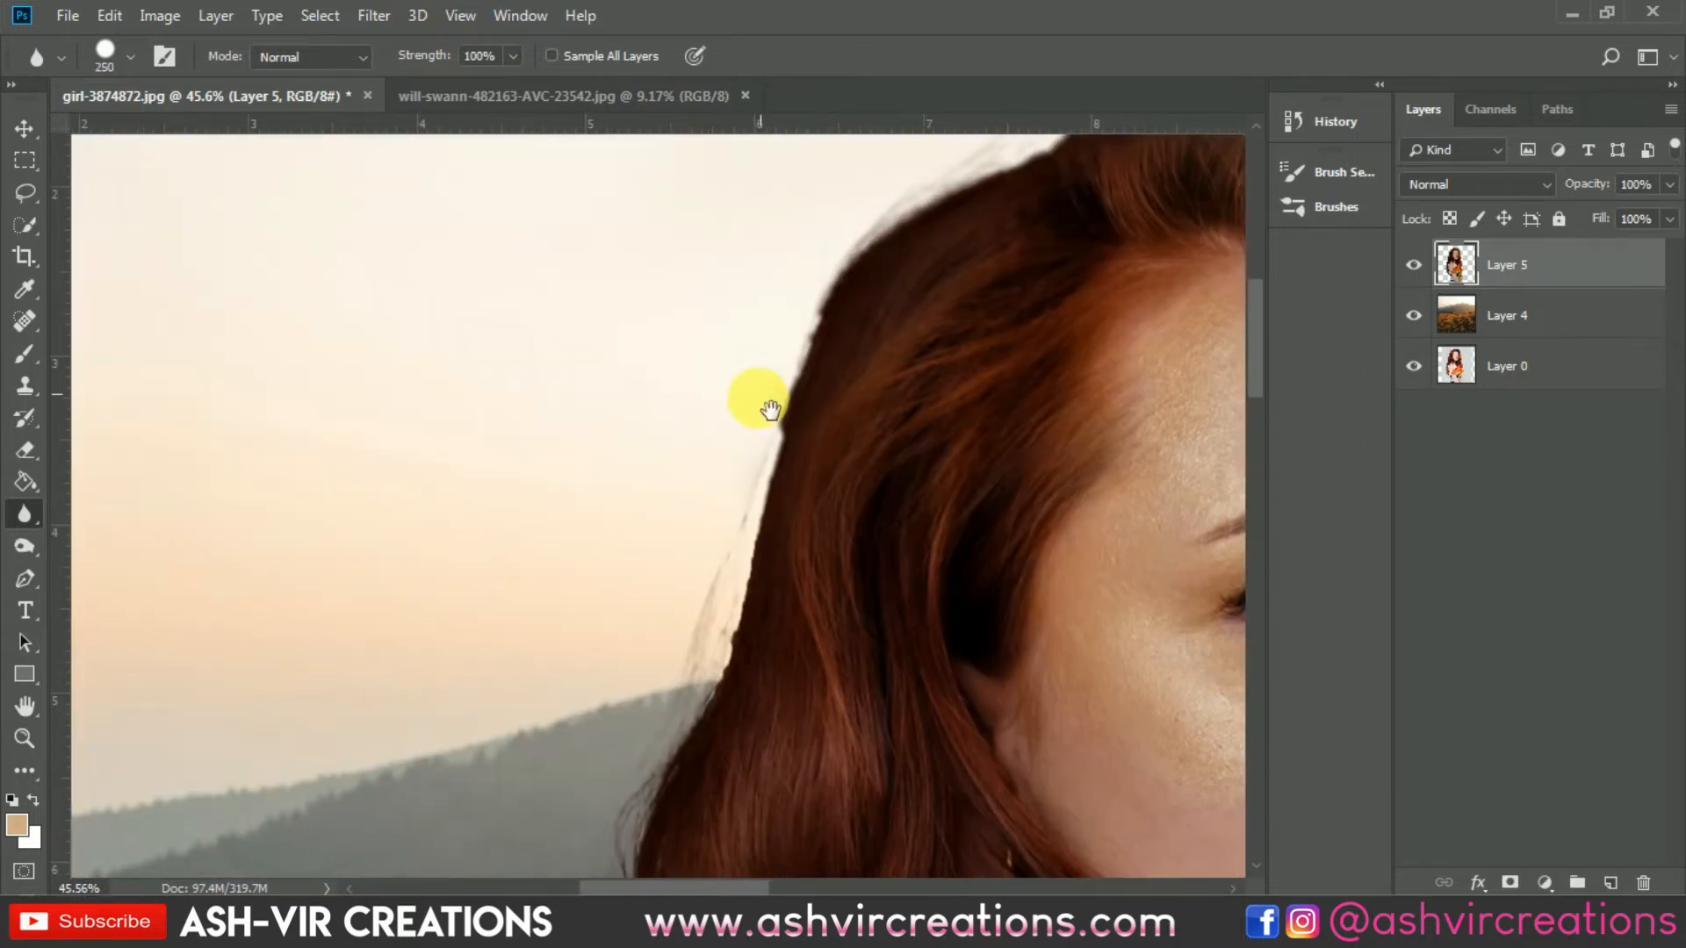
mouse_move(763, 403)
left_mouse_down()
mouse_move(672, 752)
mouse_move(802, 440)
left_mouse_up()
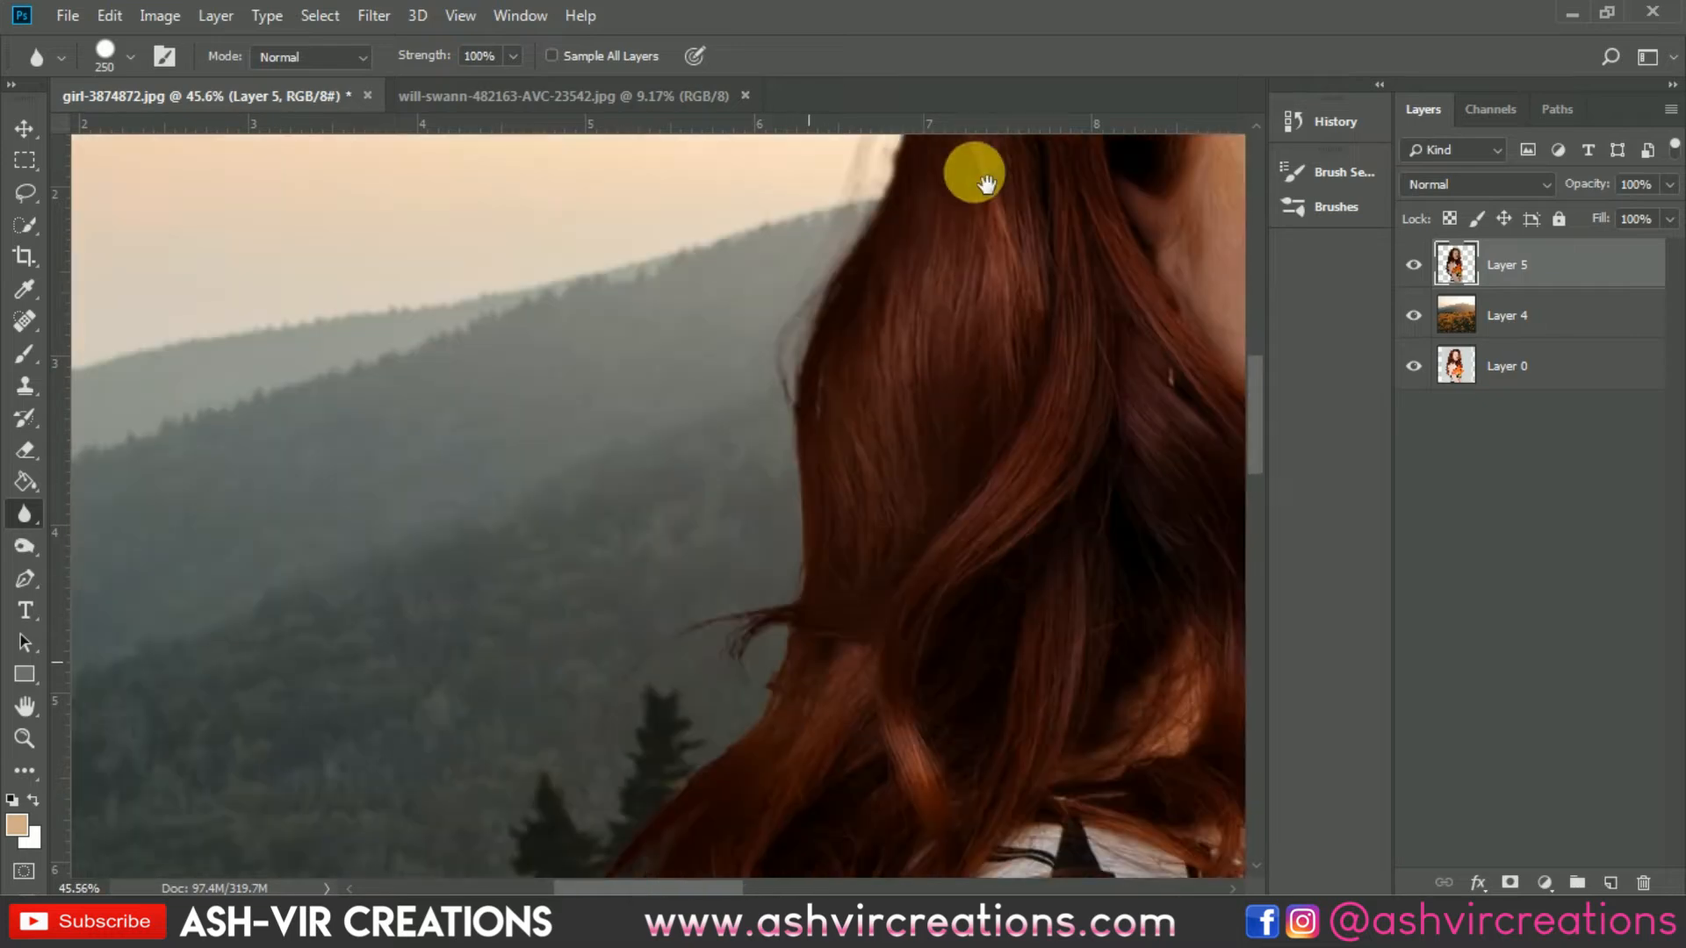
mouse_move(975, 170)
left_mouse_down()
mouse_move(805, 301)
mouse_move(747, 701)
mouse_move(782, 471)
left_mouse_up()
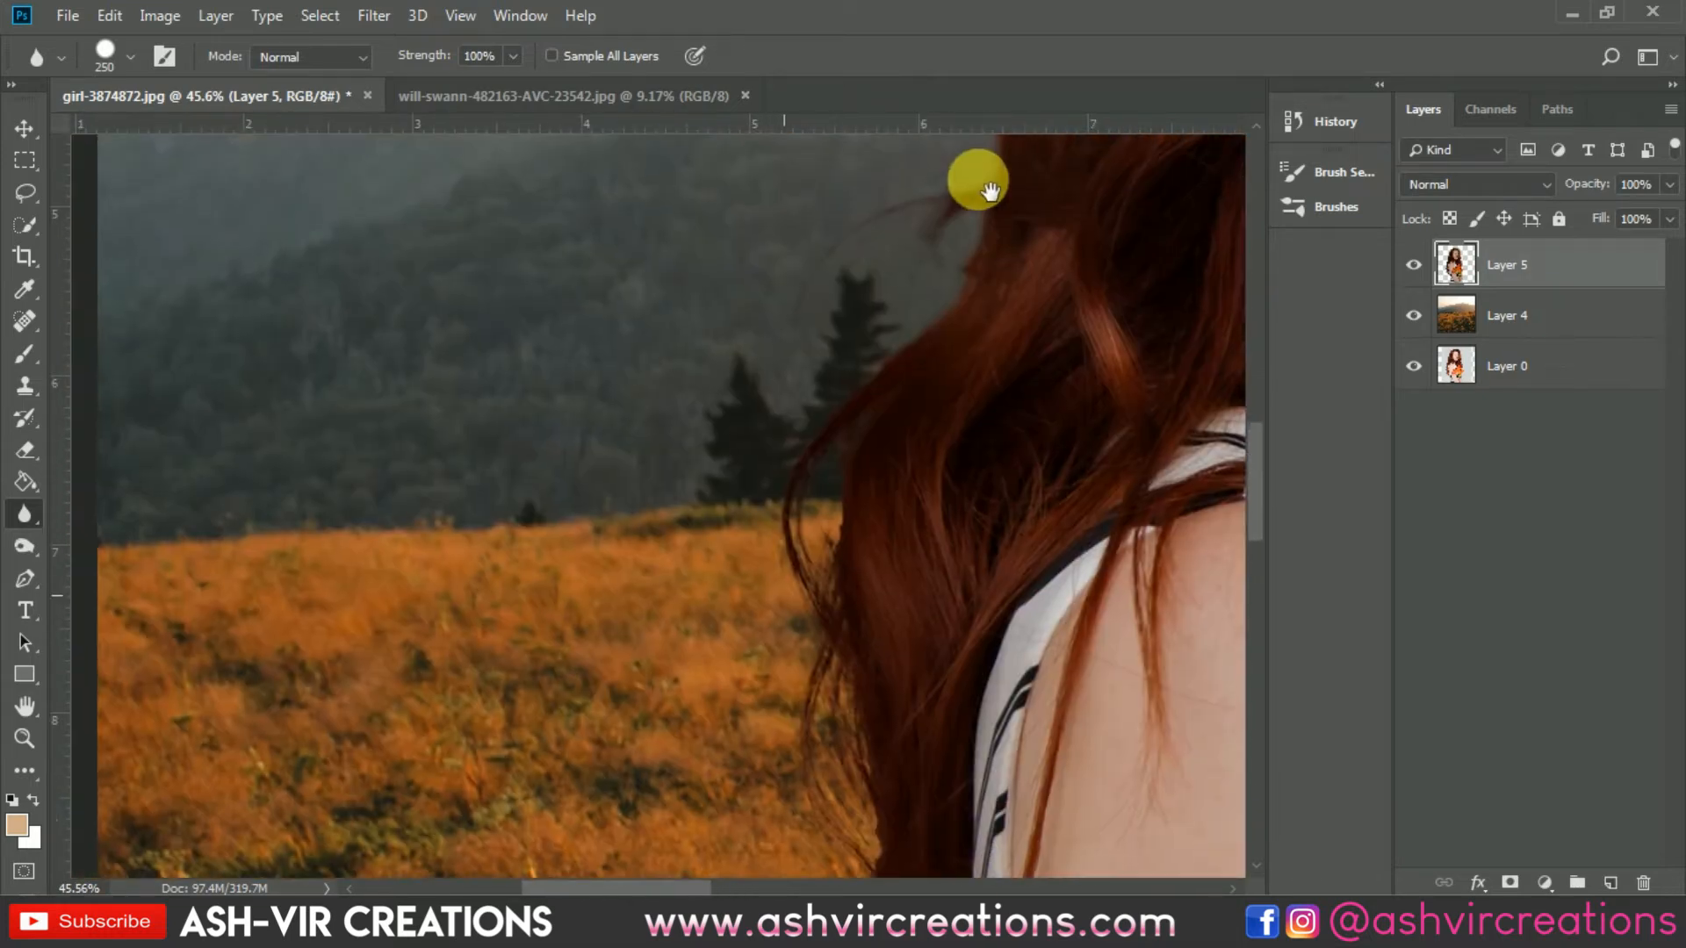
mouse_move(978, 177)
left_mouse_down()
mouse_move(937, 177)
mouse_move(736, 654)
mouse_move(843, 539)
left_mouse_up()
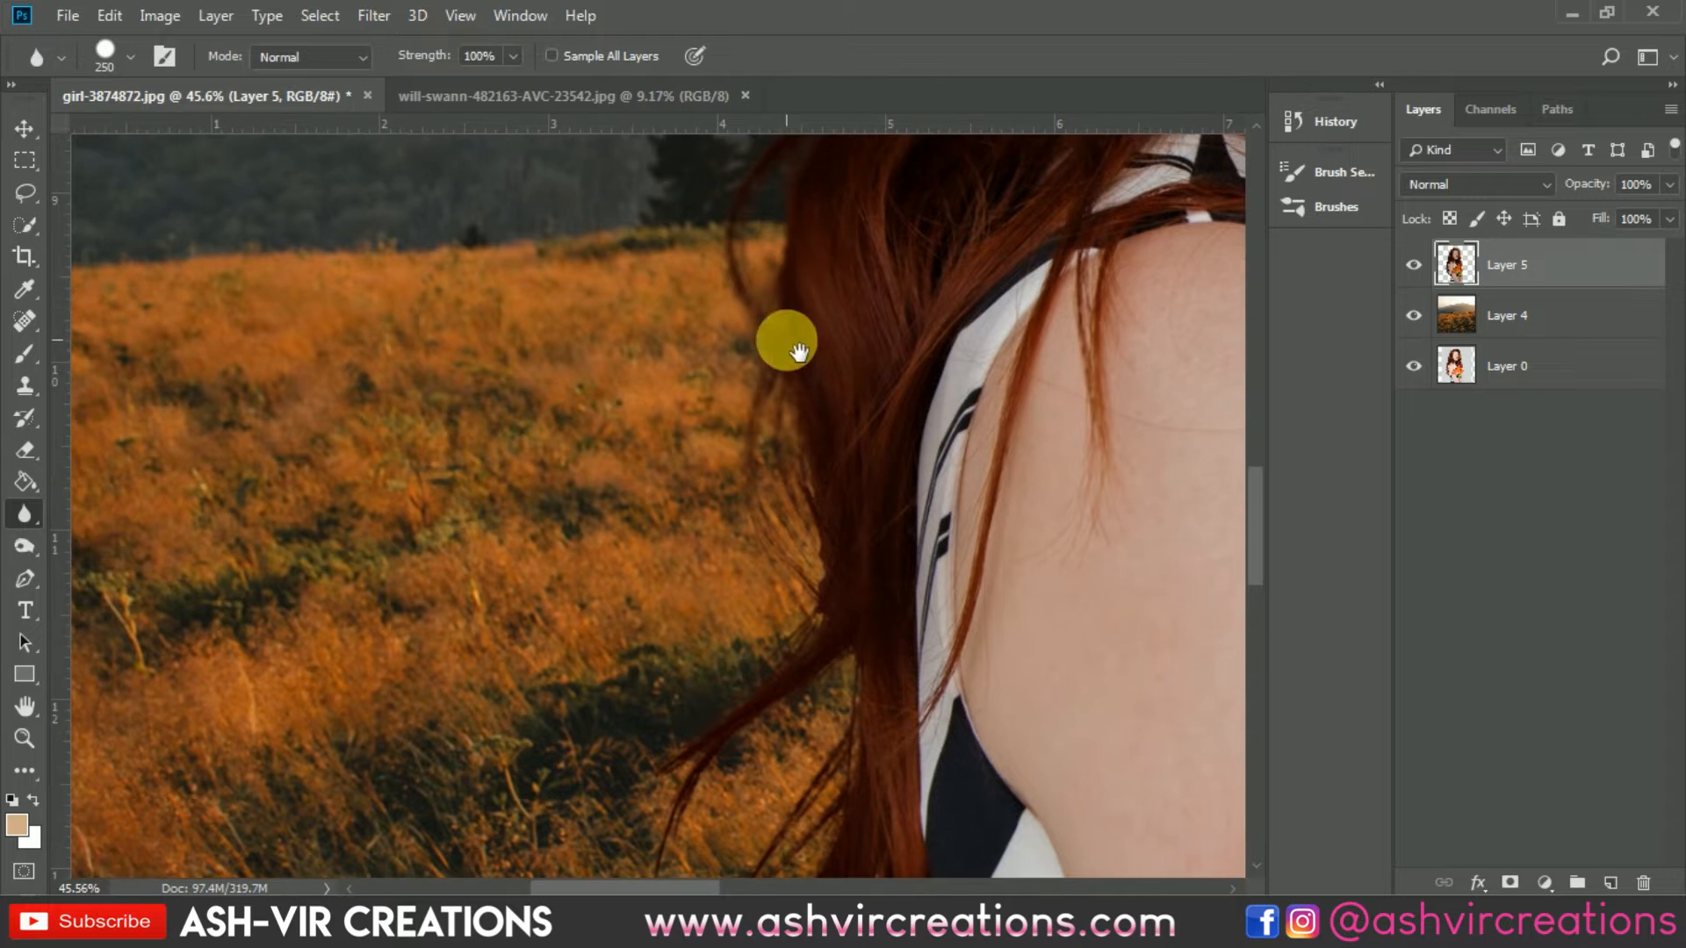
mouse_move(782, 342)
left_mouse_down()
mouse_move(790, 680)
mouse_move(778, 460)
left_mouse_up()
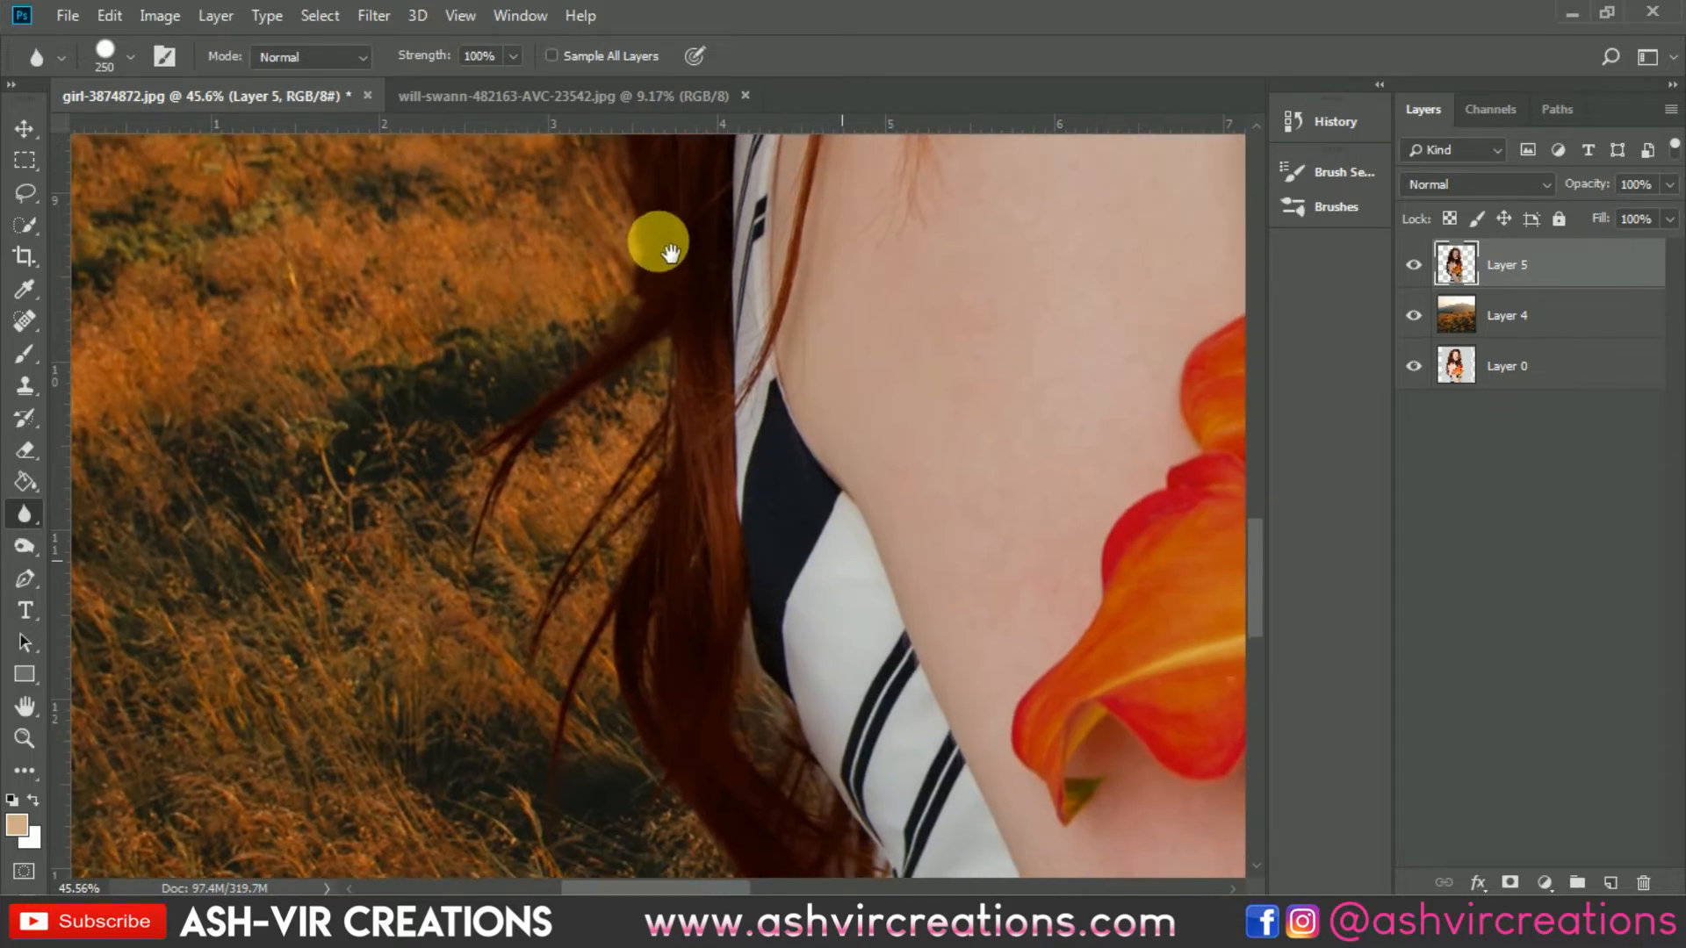
mouse_move(655, 241)
left_mouse_down()
mouse_move(564, 305)
mouse_move(538, 545)
left_mouse_up()
left_click_drag(607, 616, 623, 869)
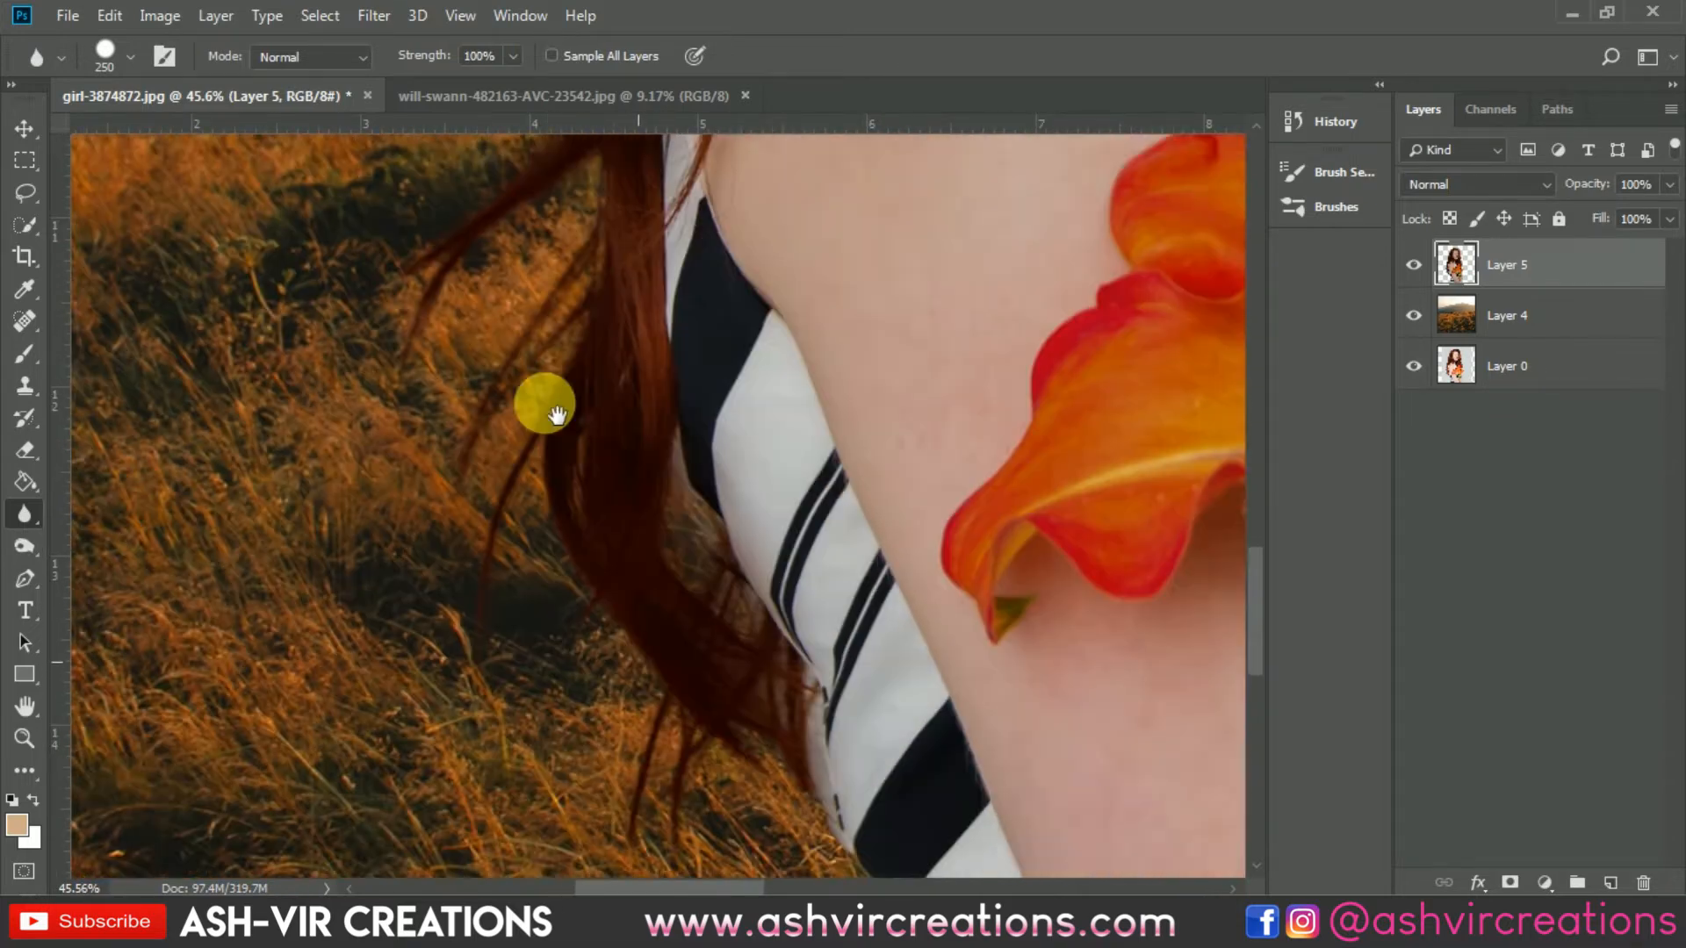
mouse_move(615, 466)
left_mouse_down()
mouse_move(538, 422)
mouse_move(780, 762)
mouse_move(862, 833)
left_mouse_up()
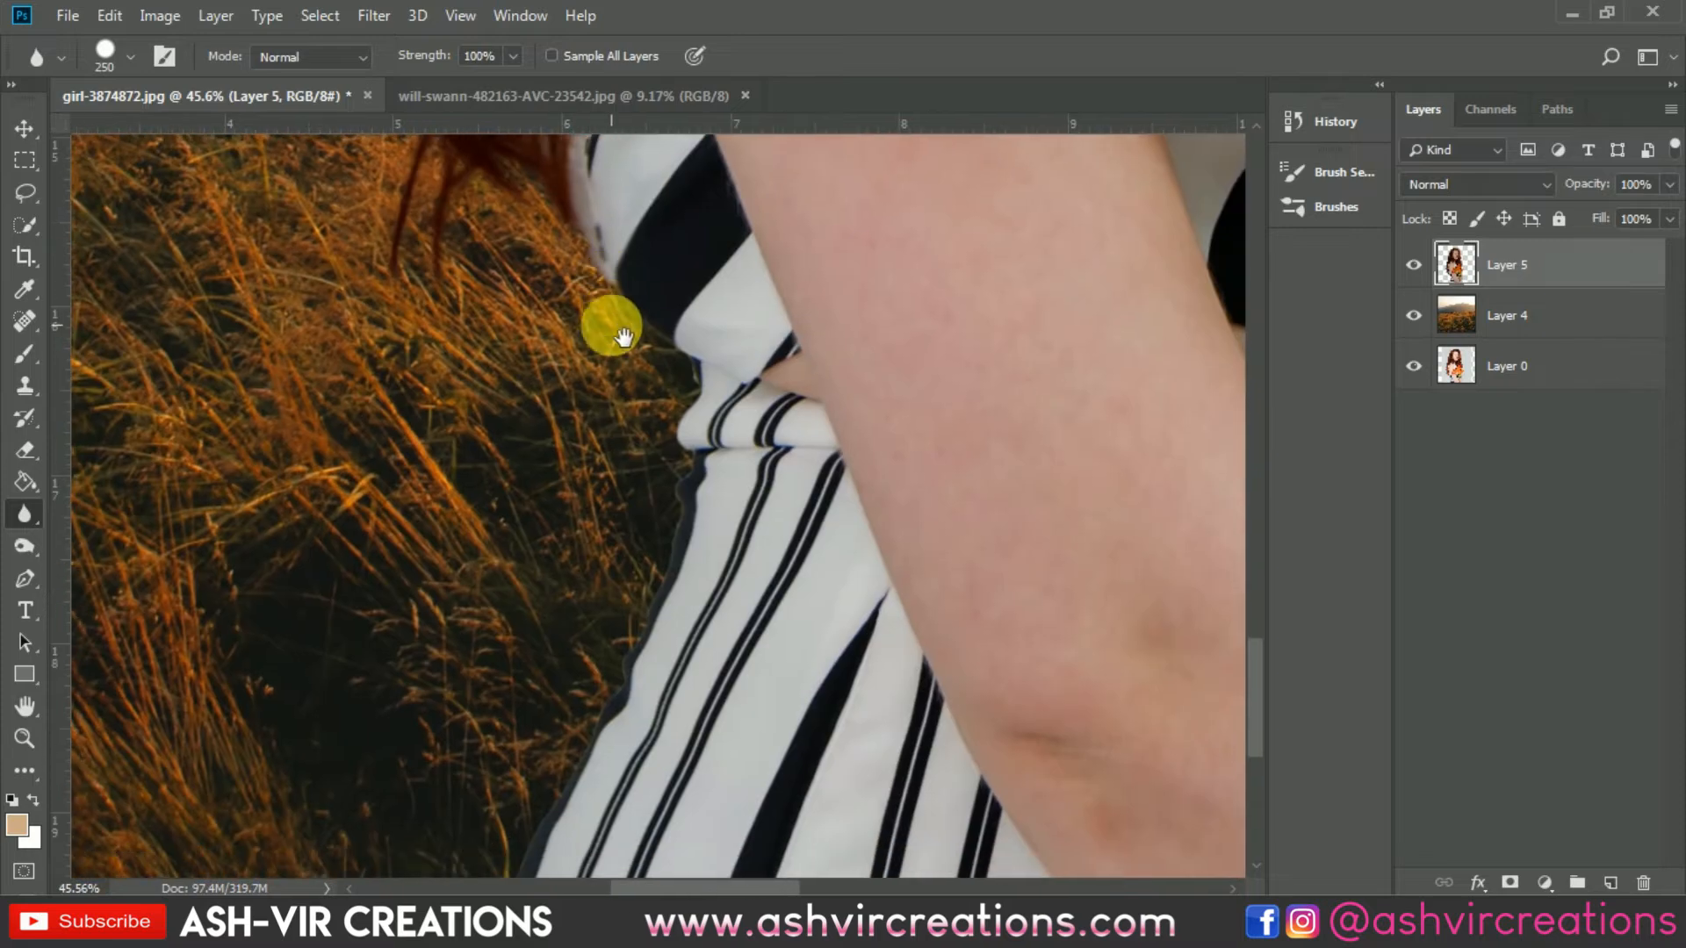
mouse_move(603, 320)
left_mouse_down()
mouse_move(669, 548)
mouse_move(610, 732)
mouse_move(565, 783)
left_mouse_up()
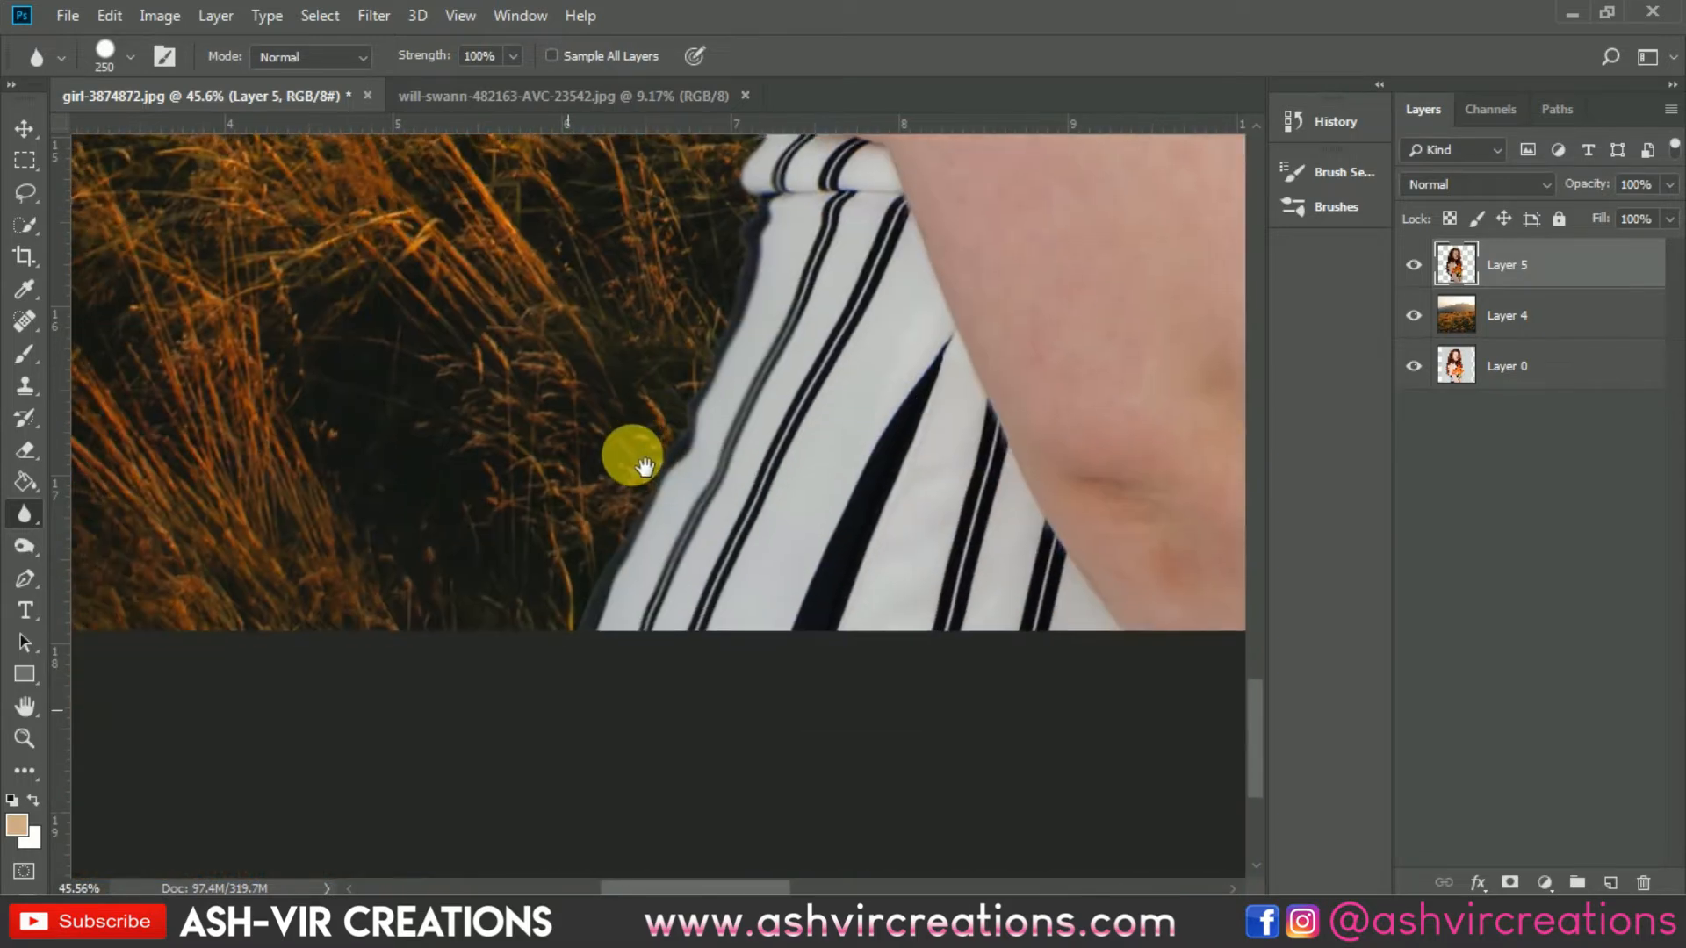
Step: On a new empty layer, draw a rectangular selection covering the woman from top to bottom of the image
scroll(715, 321, "down", 4)
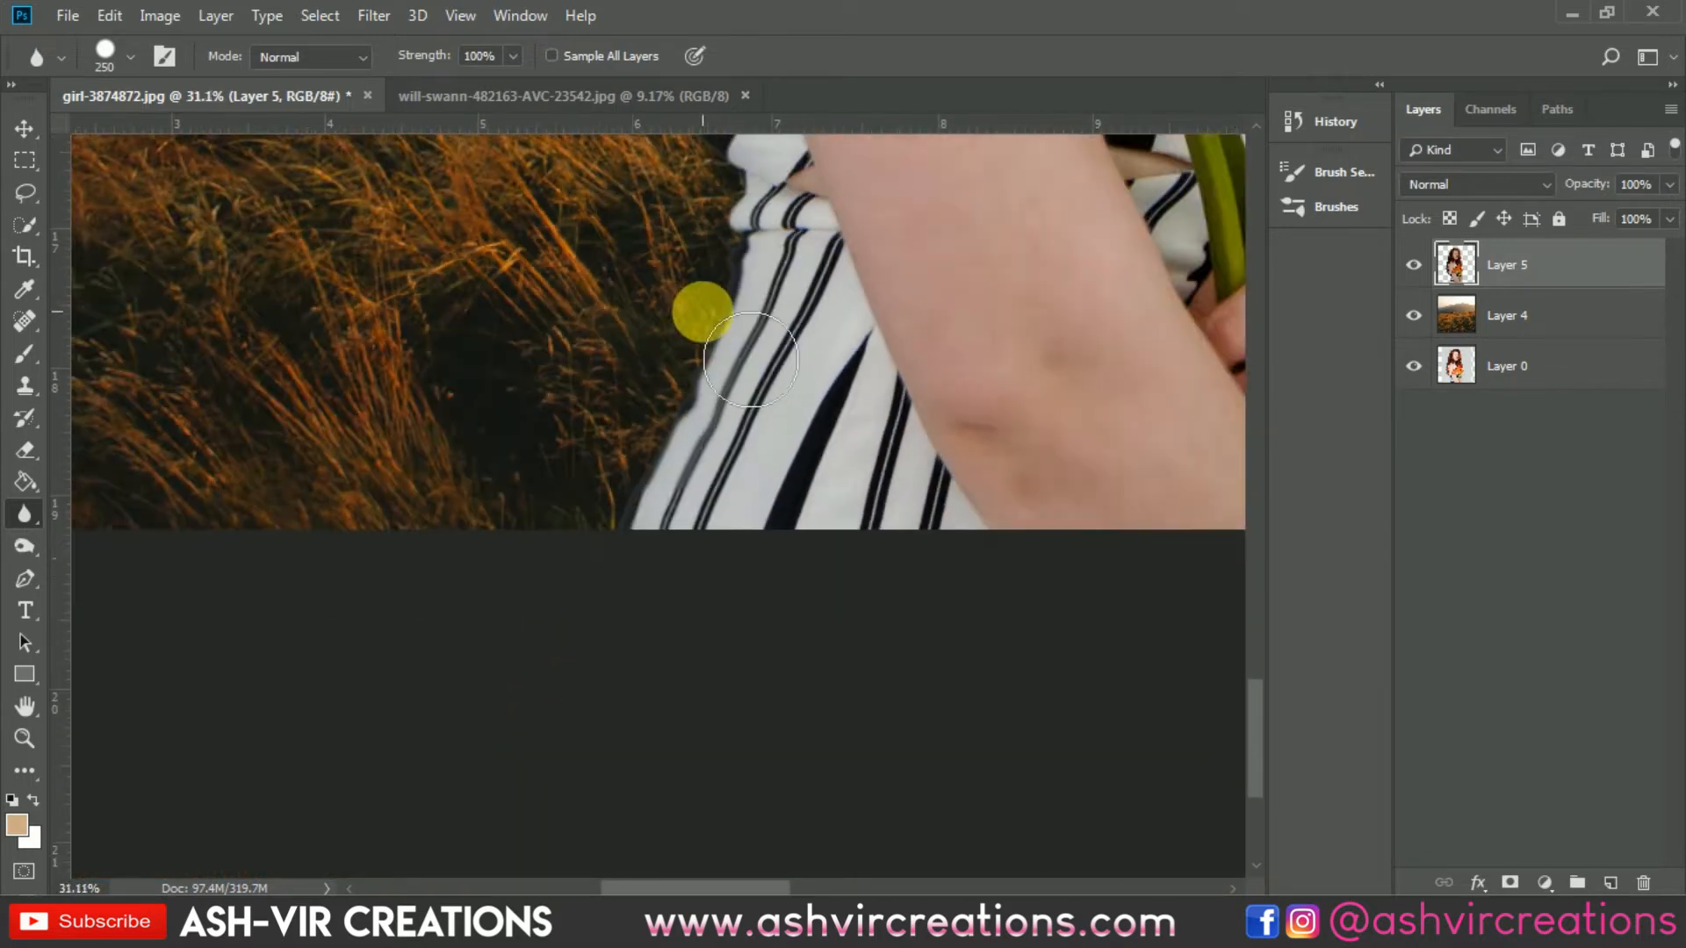
scroll(716, 320, "down", 2)
scroll(665, 335, "up", 1)
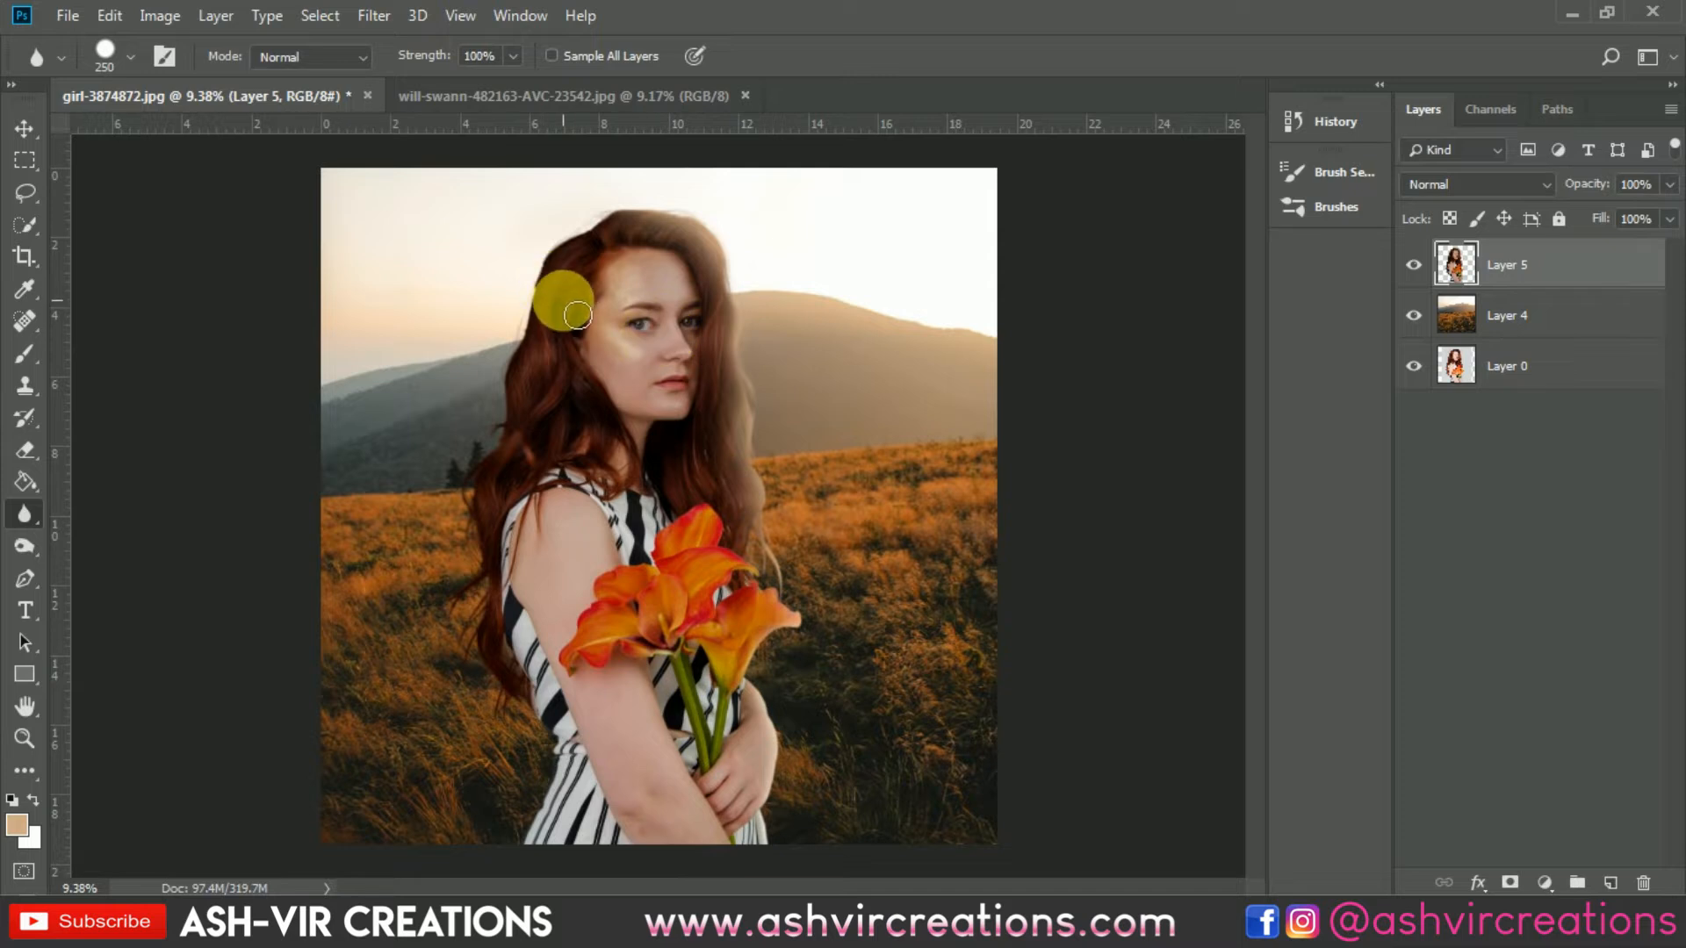
key("v")
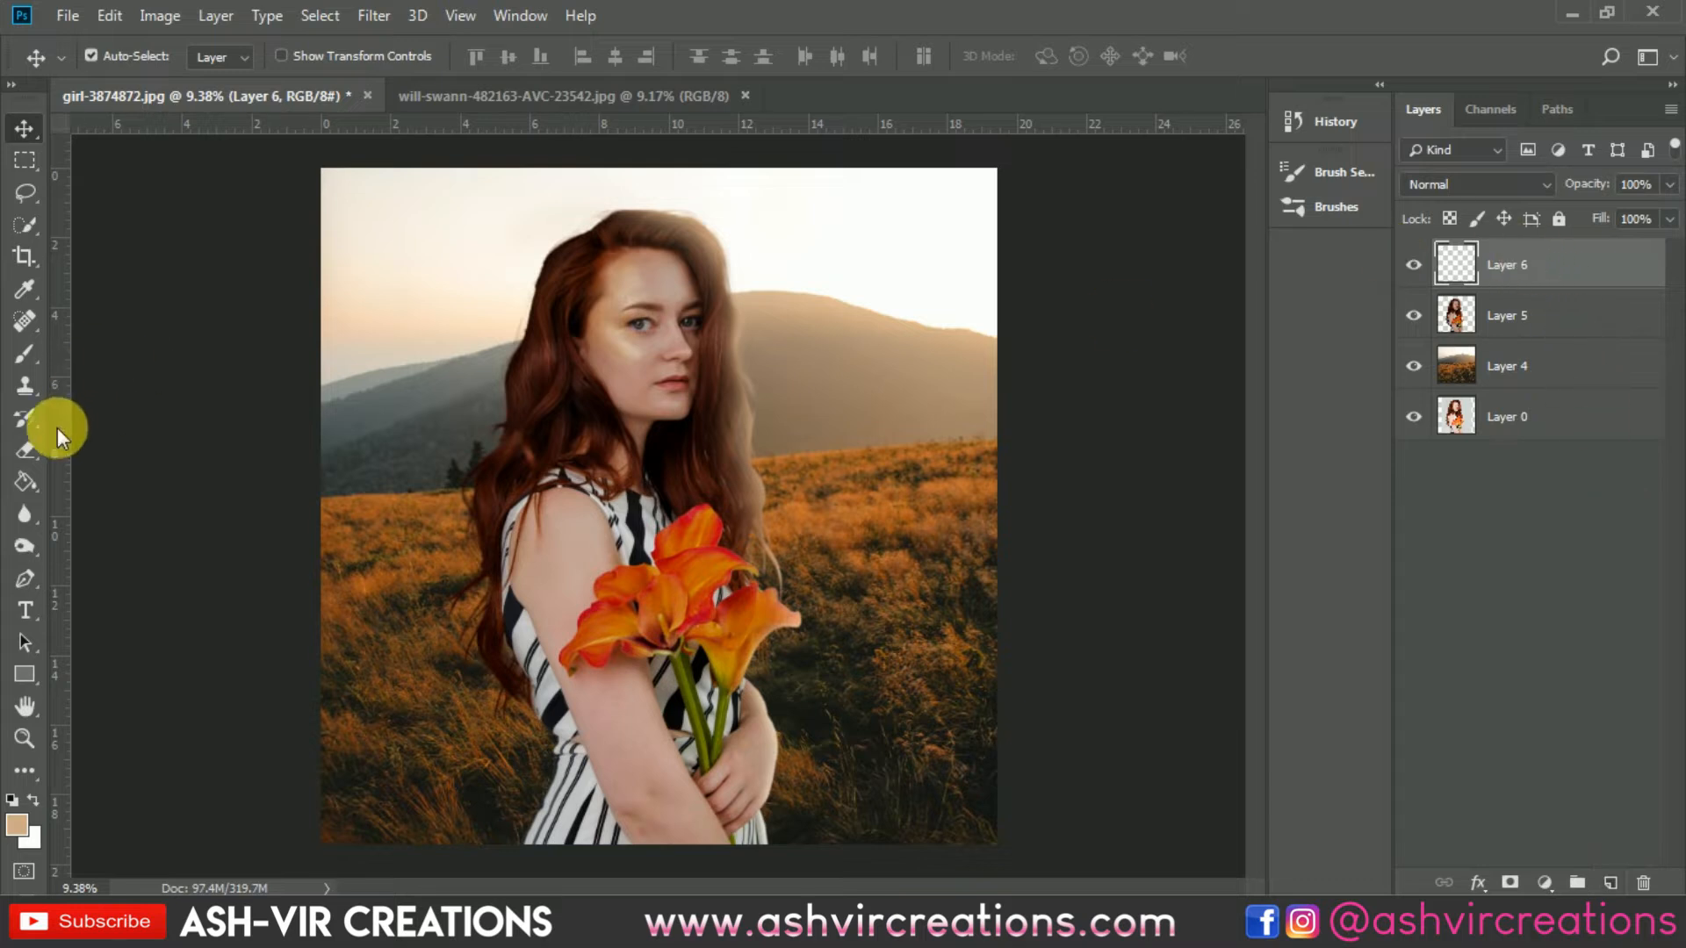
key("m")
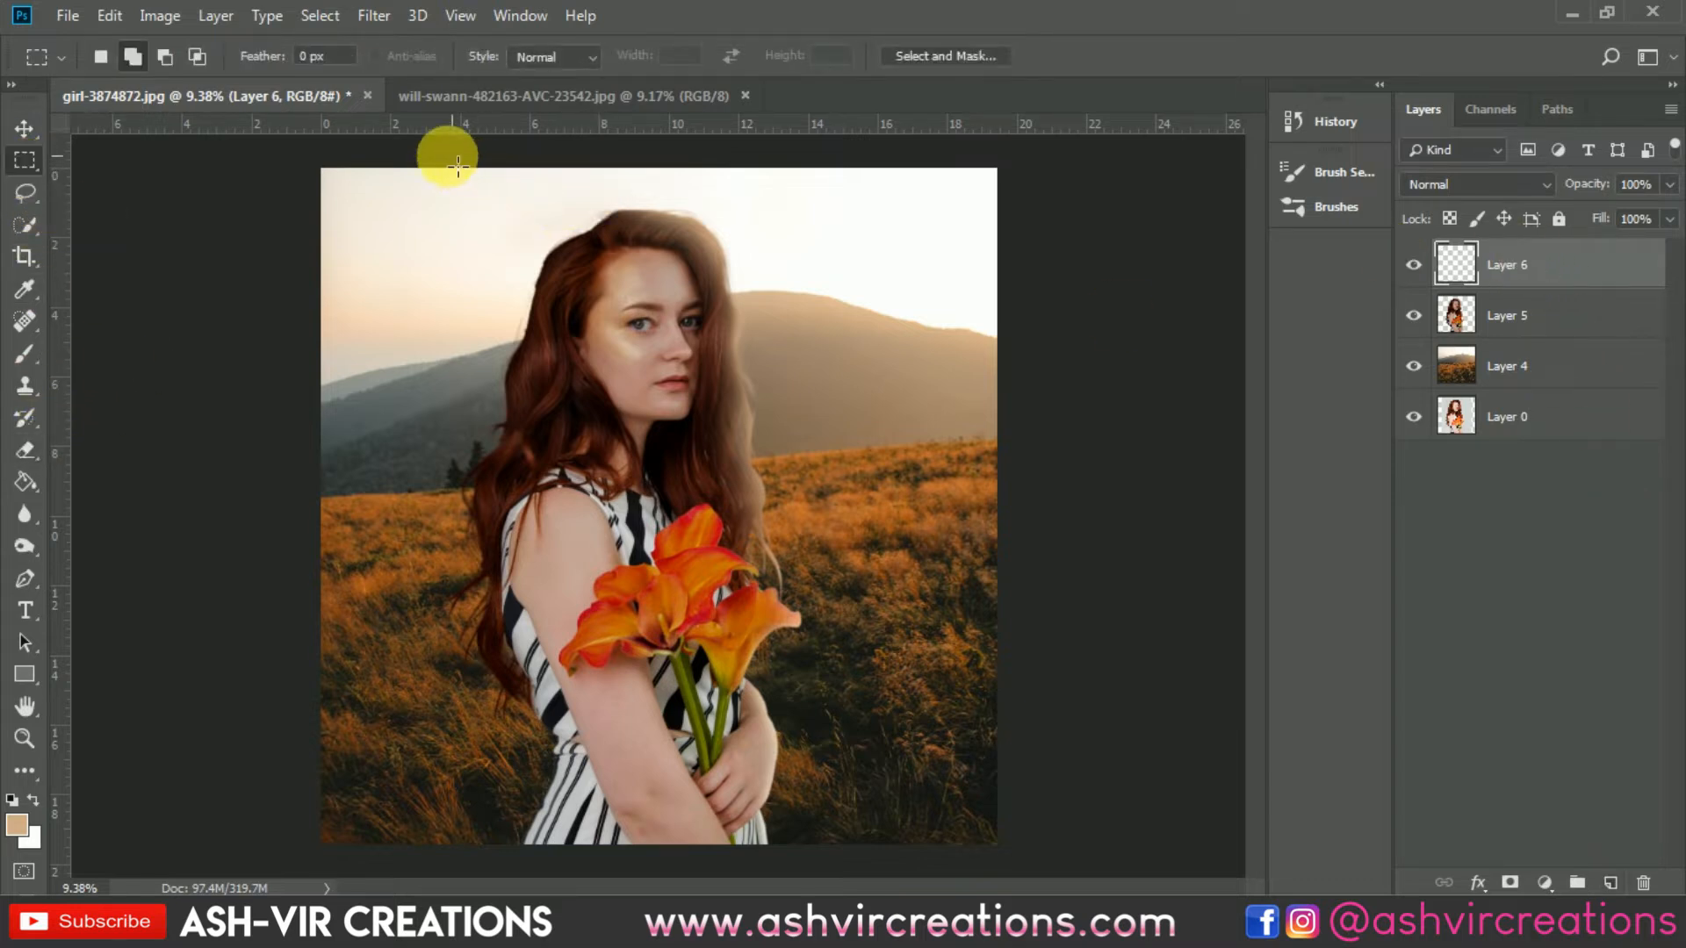
left_click_drag(414, 168, 905, 844)
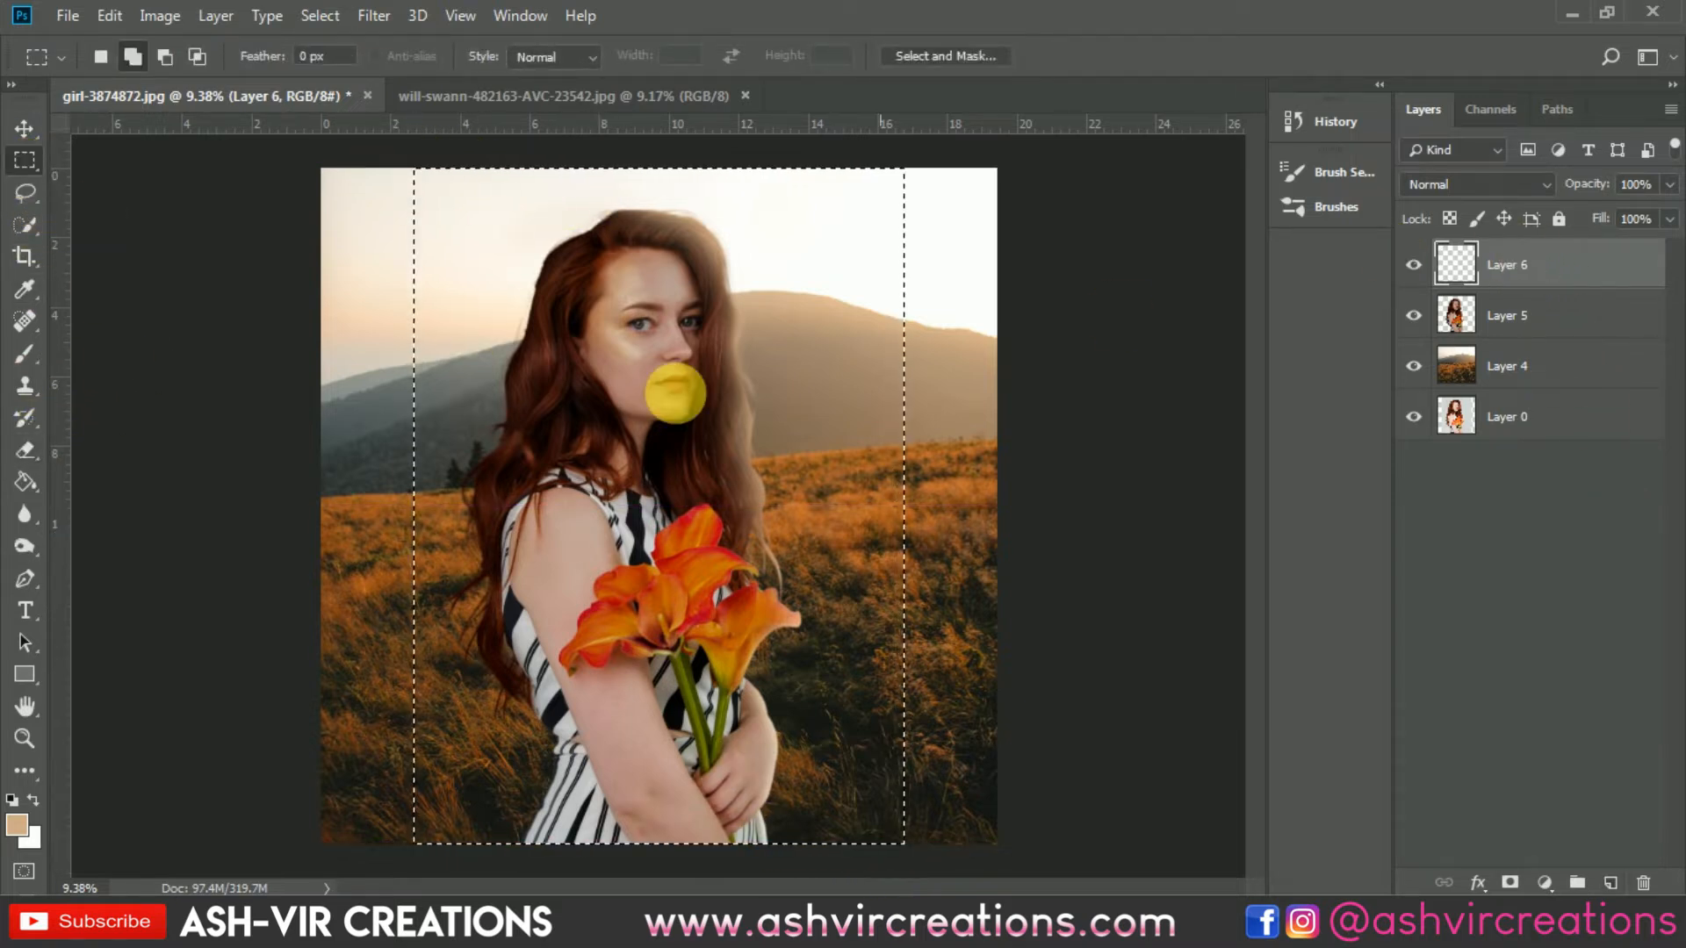
Step: Fill the selection with 50% Gray
right_click(676, 392)
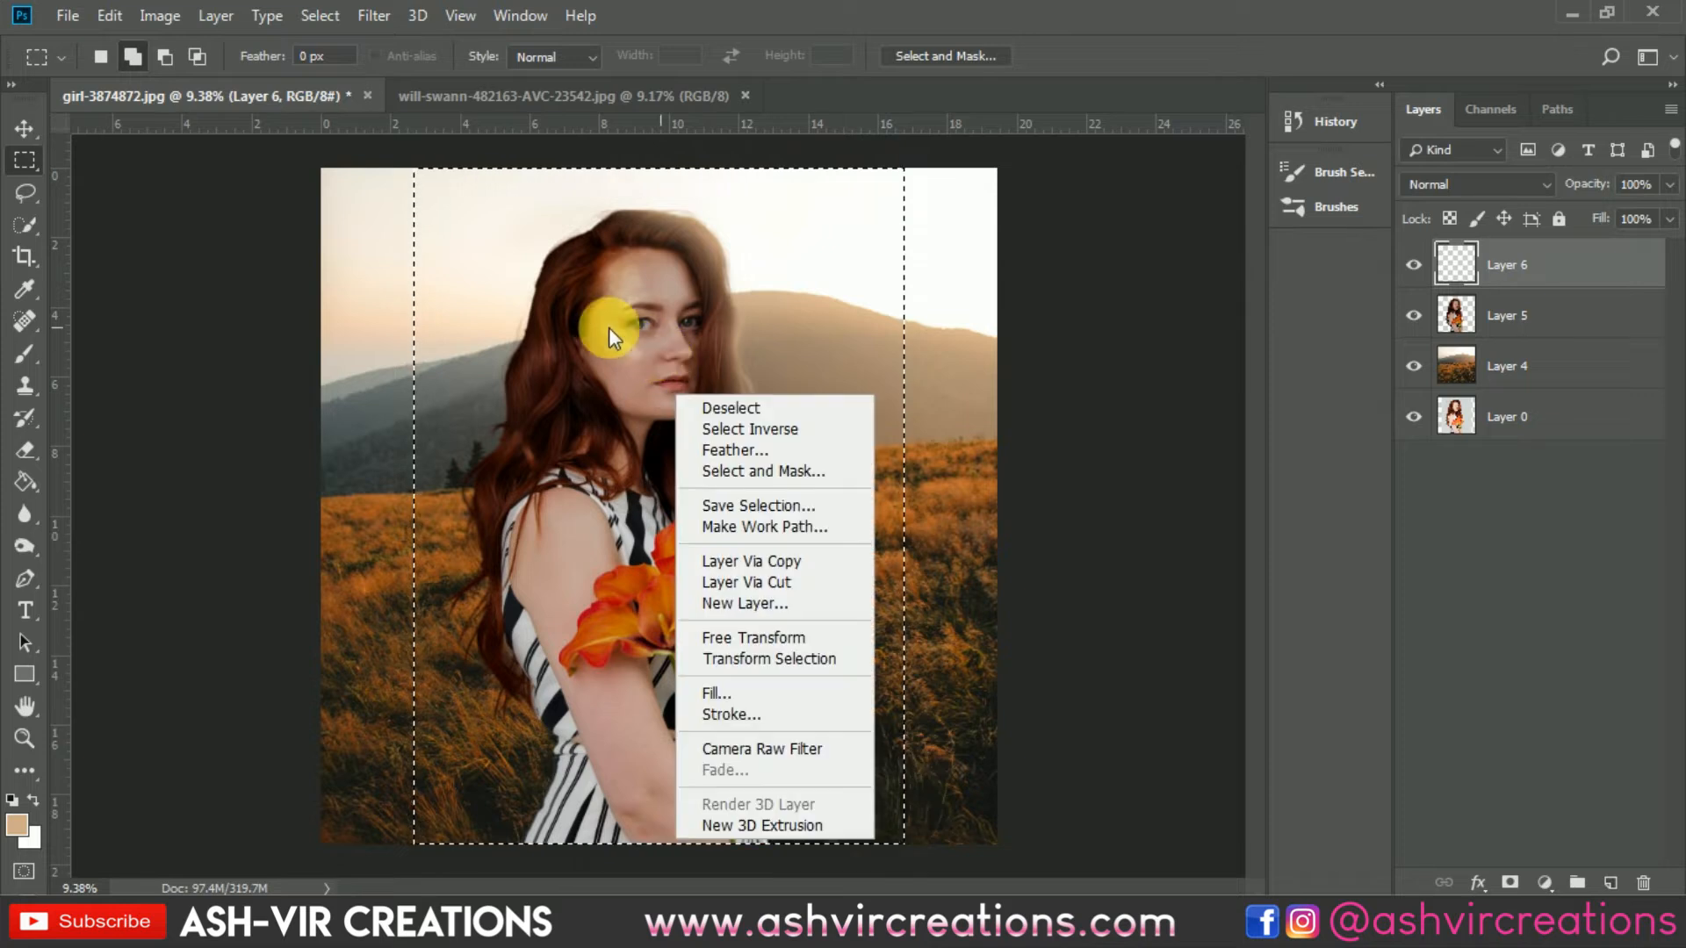
left_click(715, 695)
left_click(834, 215)
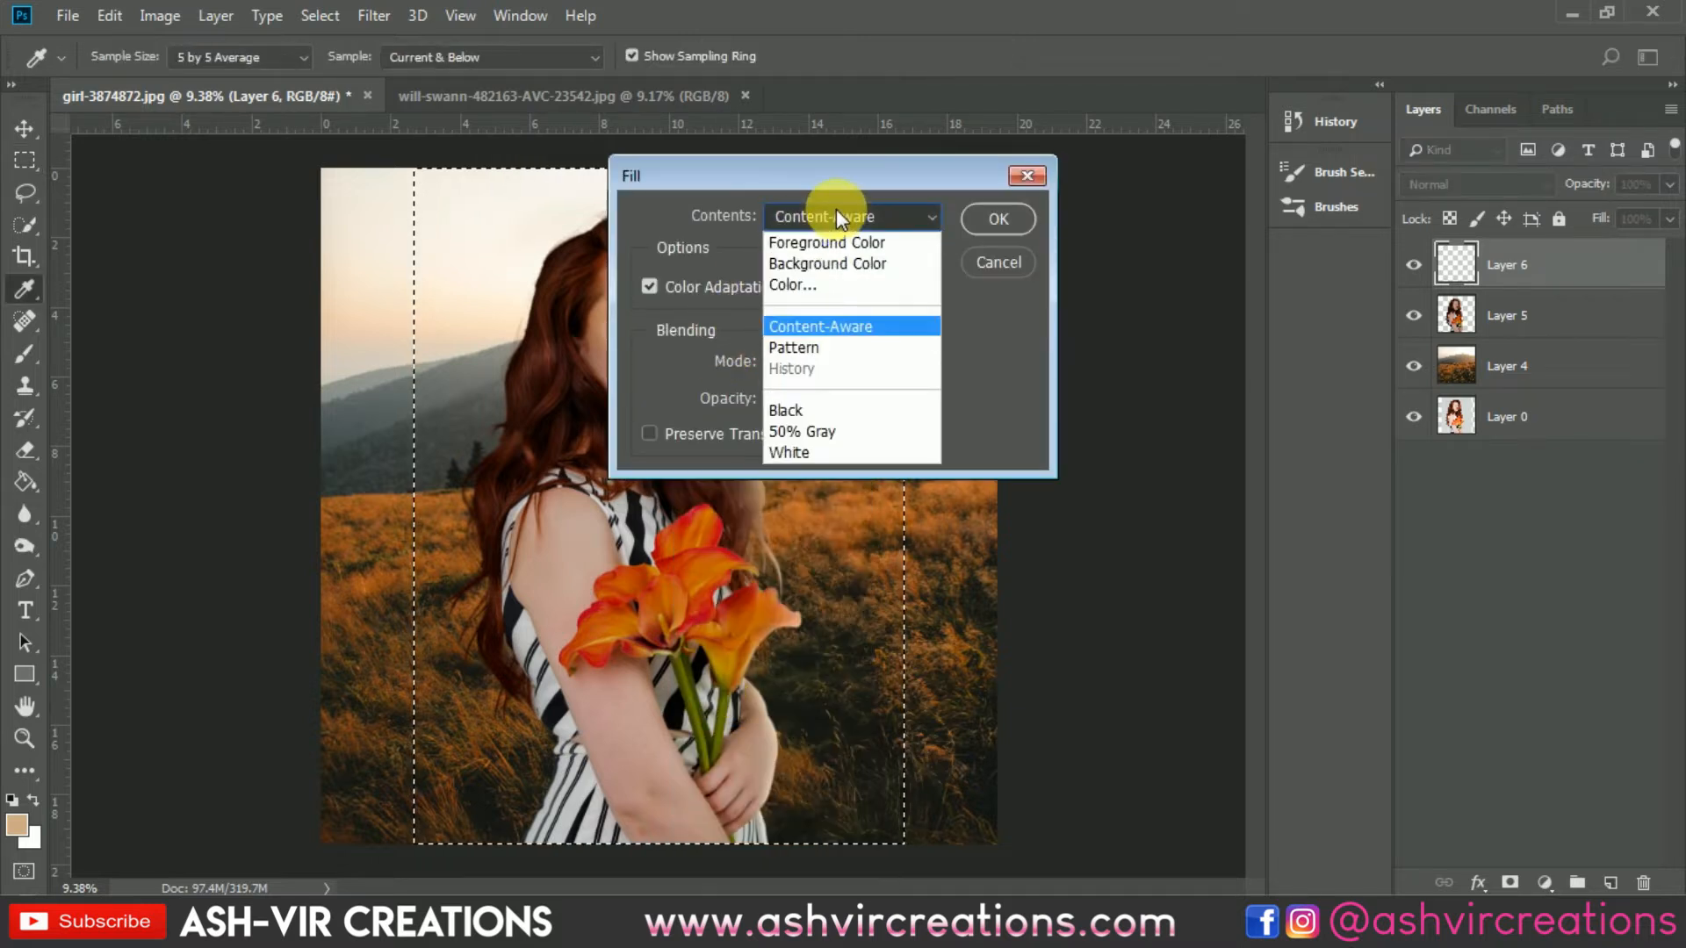
left_click(802, 431)
left_click(988, 222)
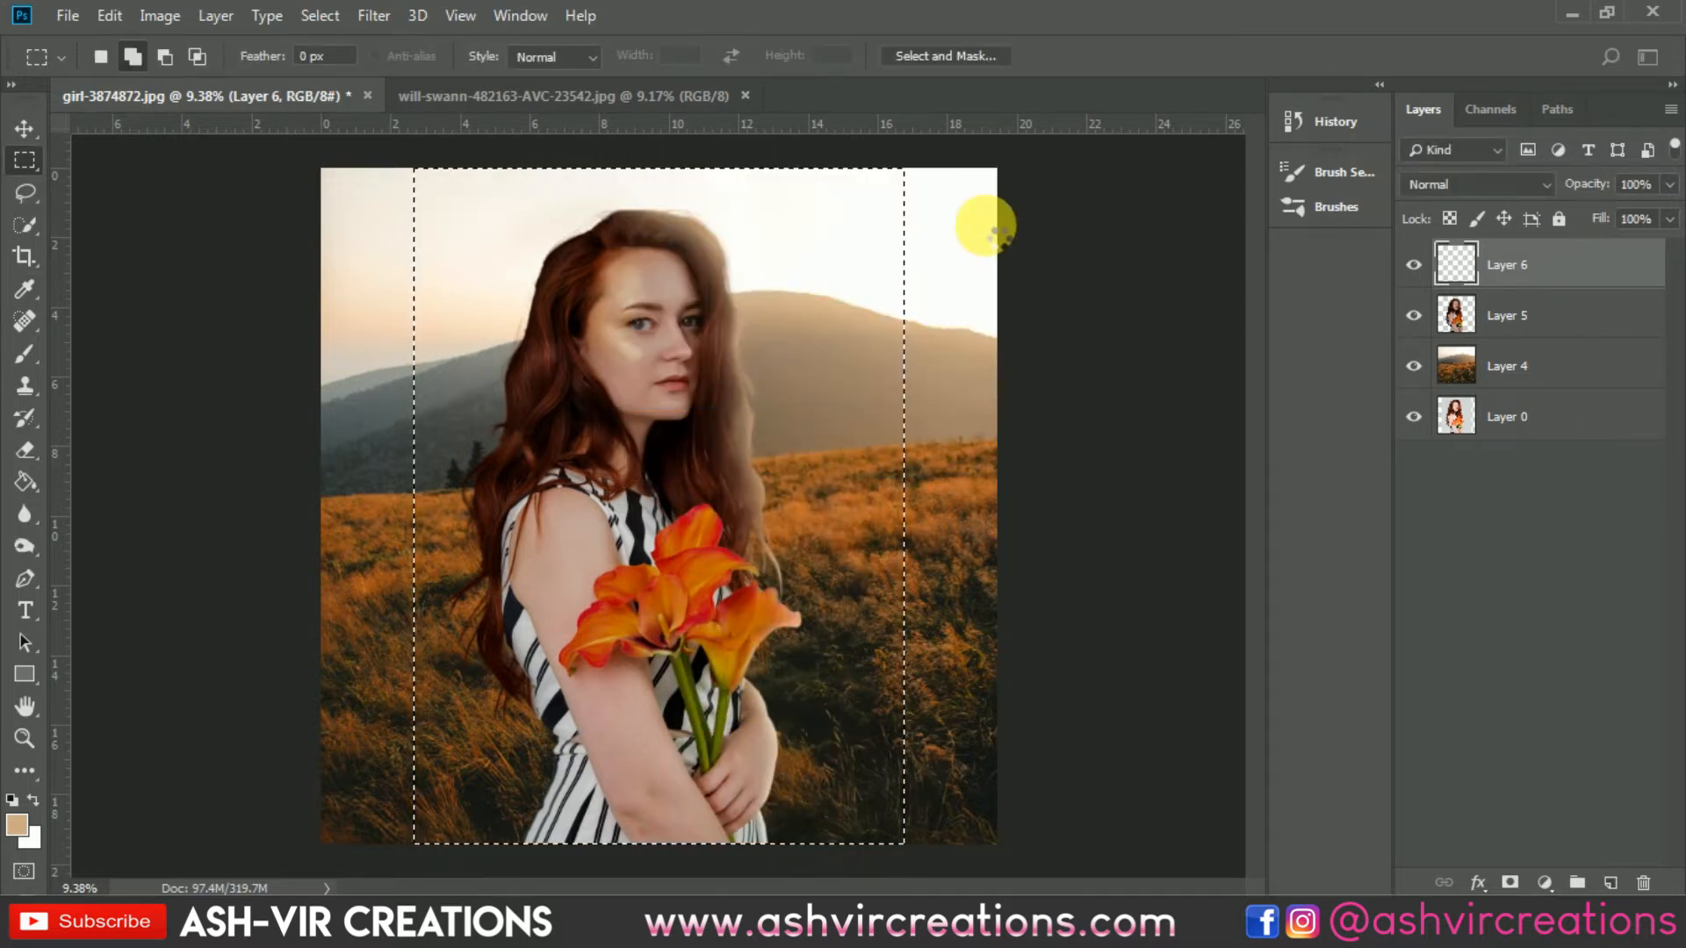
Step: Clip the gray layer to the woman layer, deselect, and set its blend mode to Overlay
right_click(1533, 259)
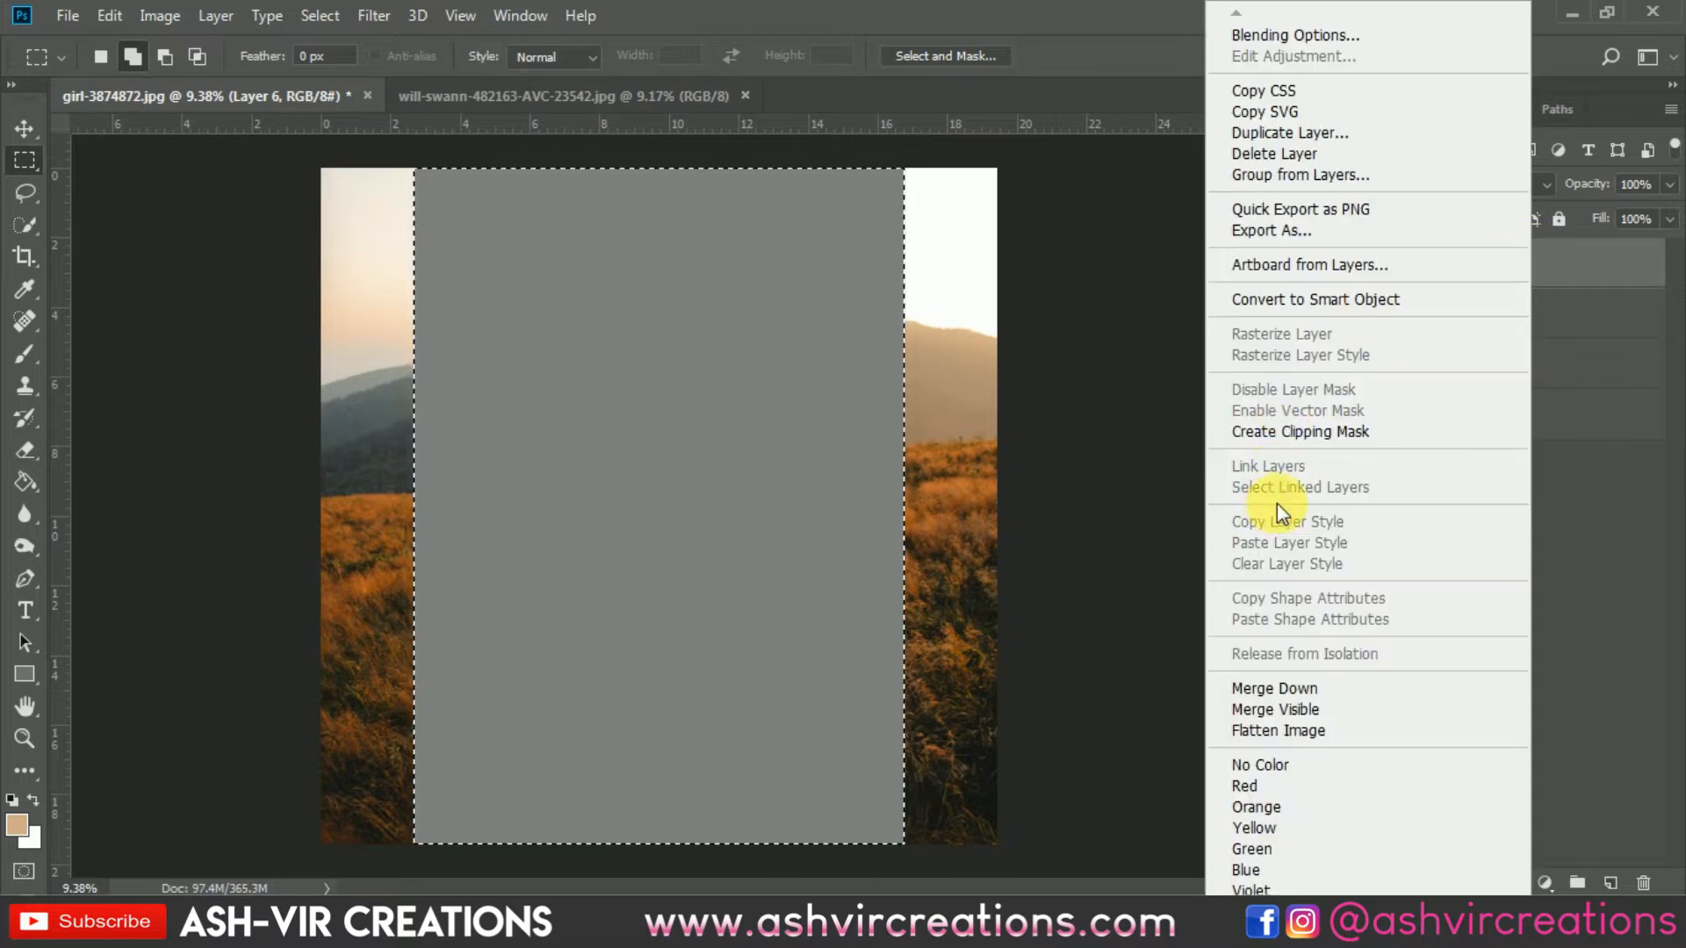
left_click(1287, 438)
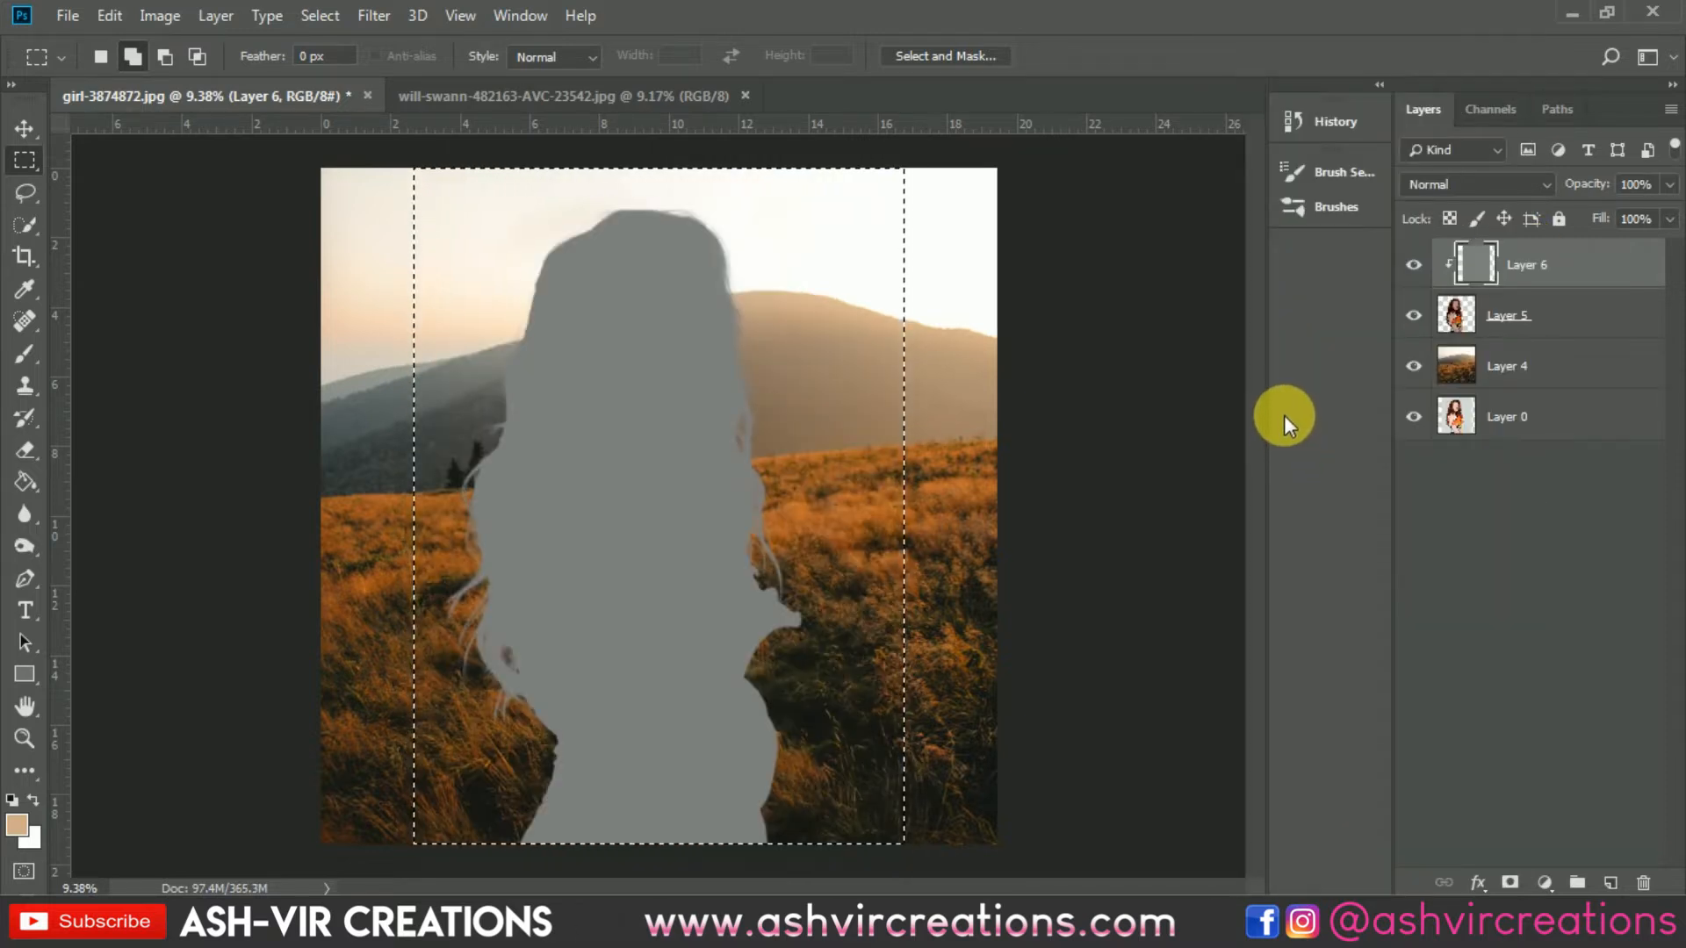
key("ctrl+d")
key("v")
left_click(1430, 186)
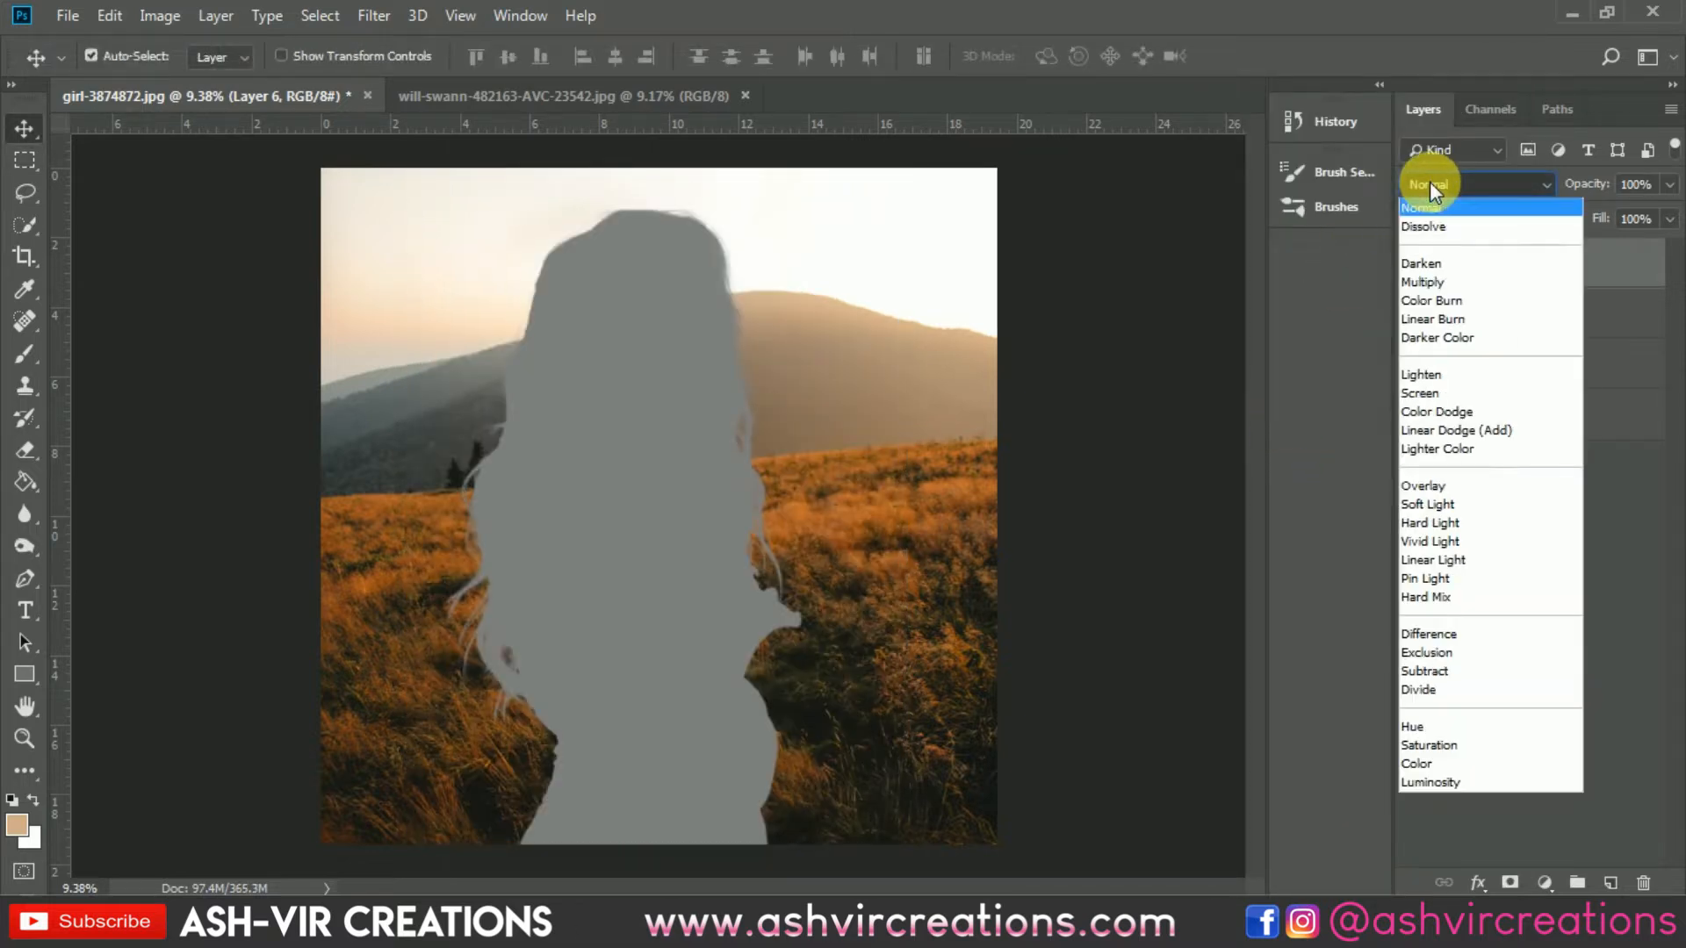
left_click(1436, 486)
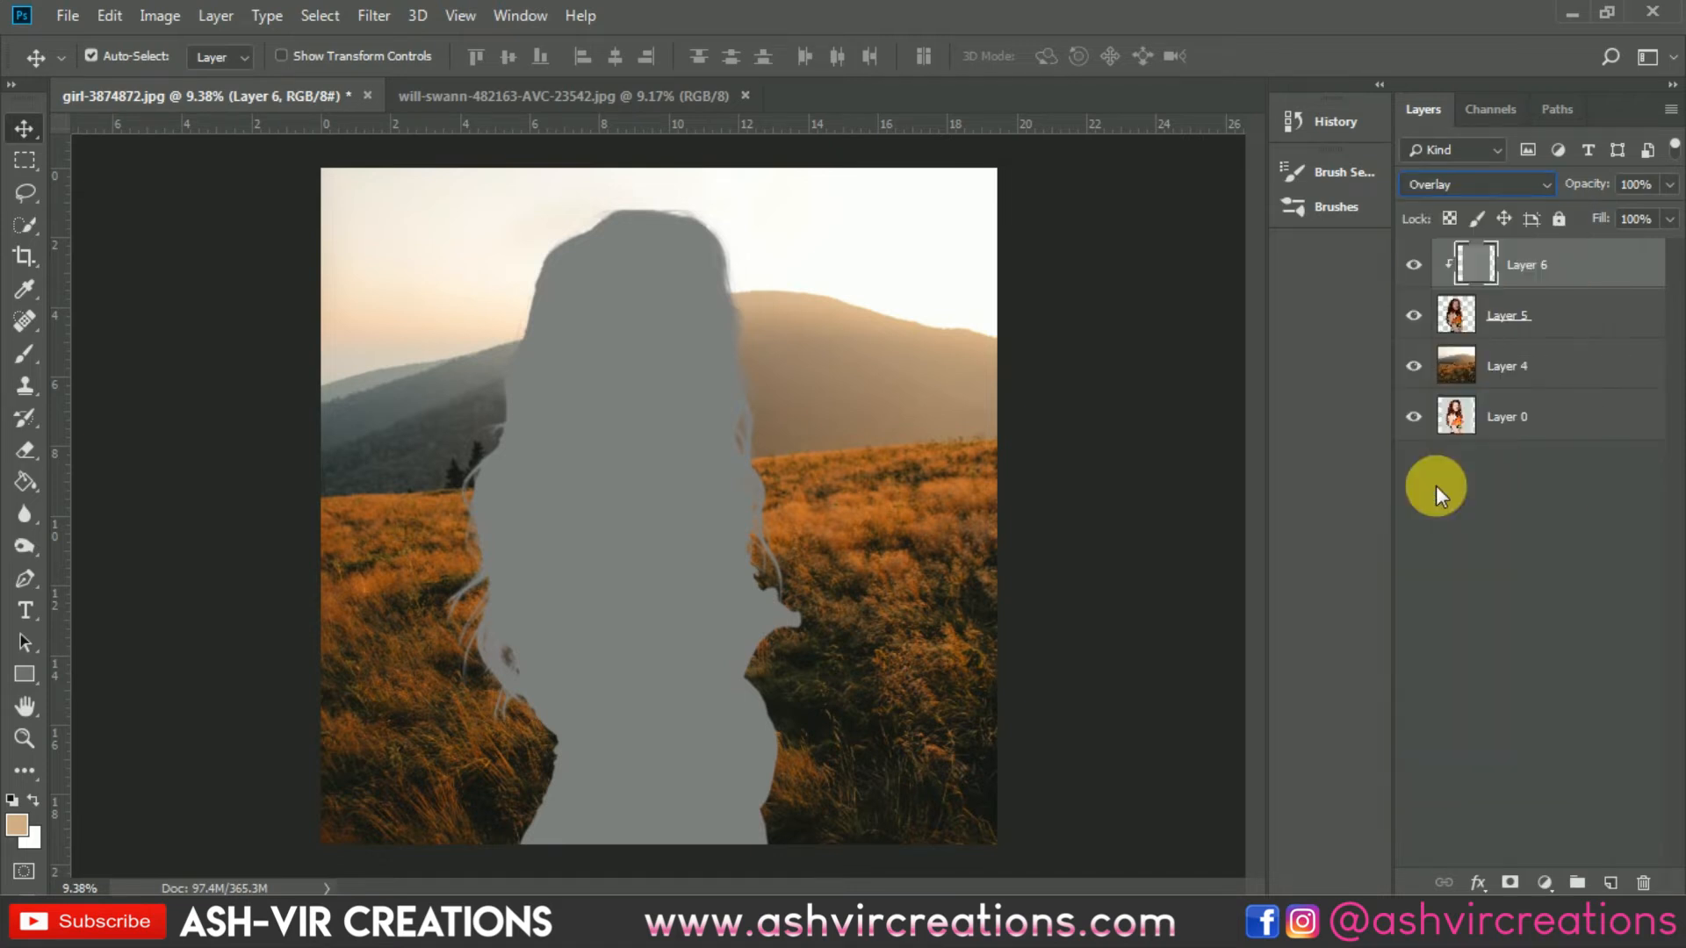
Step: Switch to the Burn tool with a 700 brush and burn the shoulder area beside the flowers
left_click(24, 519)
left_click(25, 546)
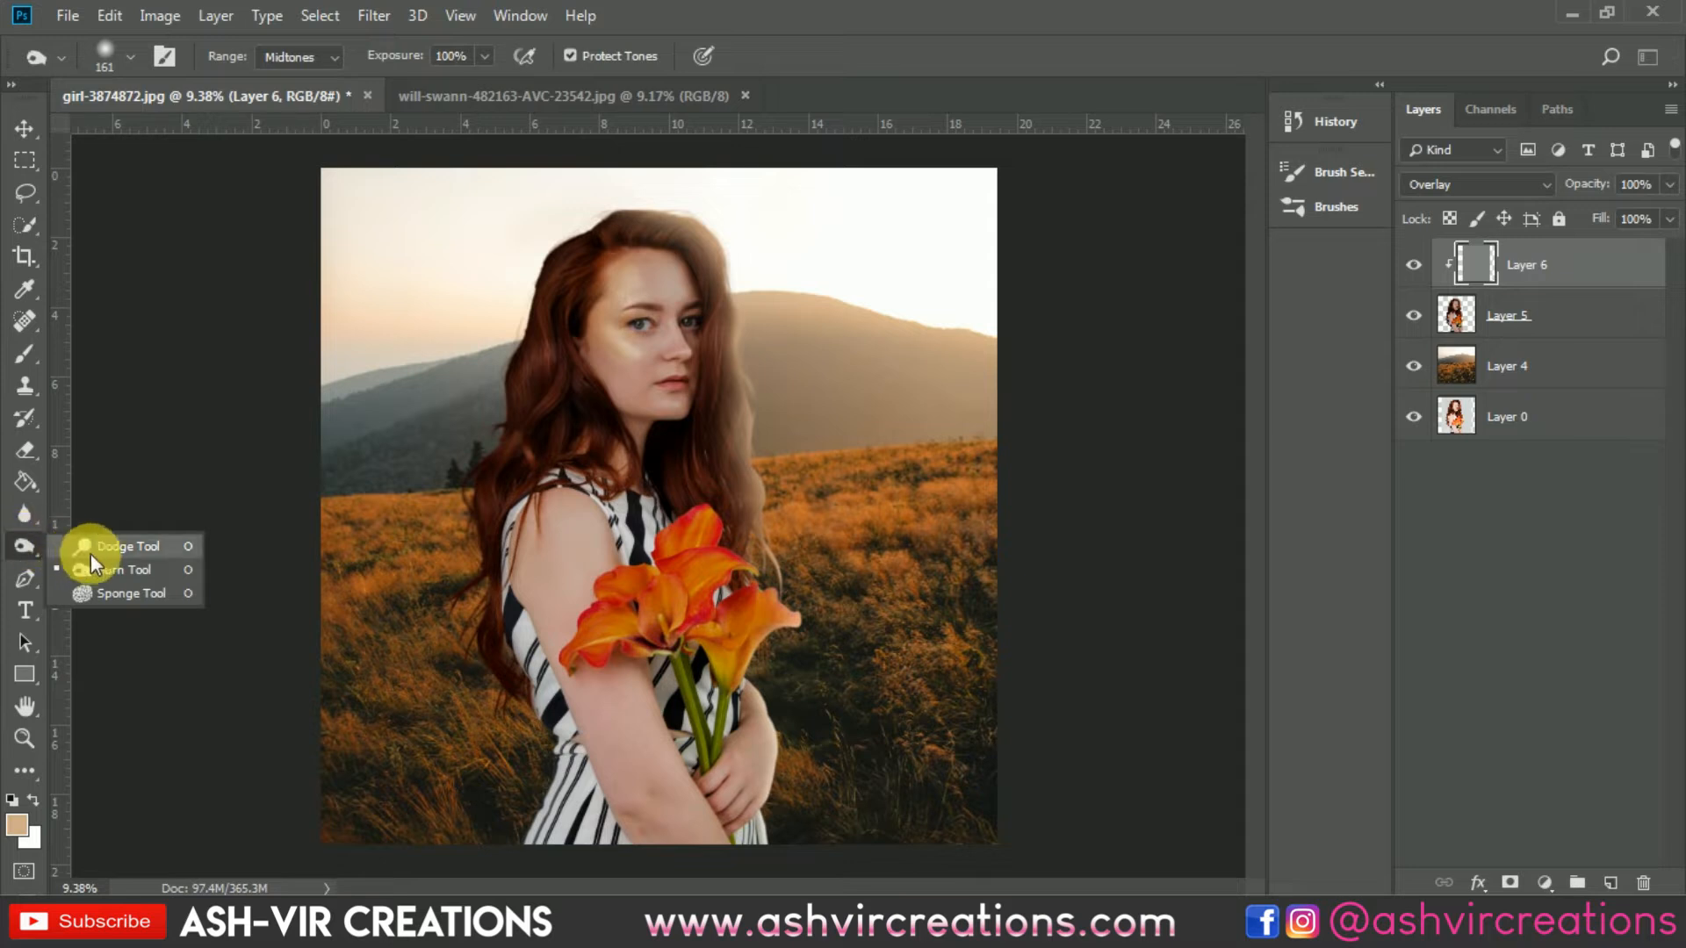
left_click(123, 570)
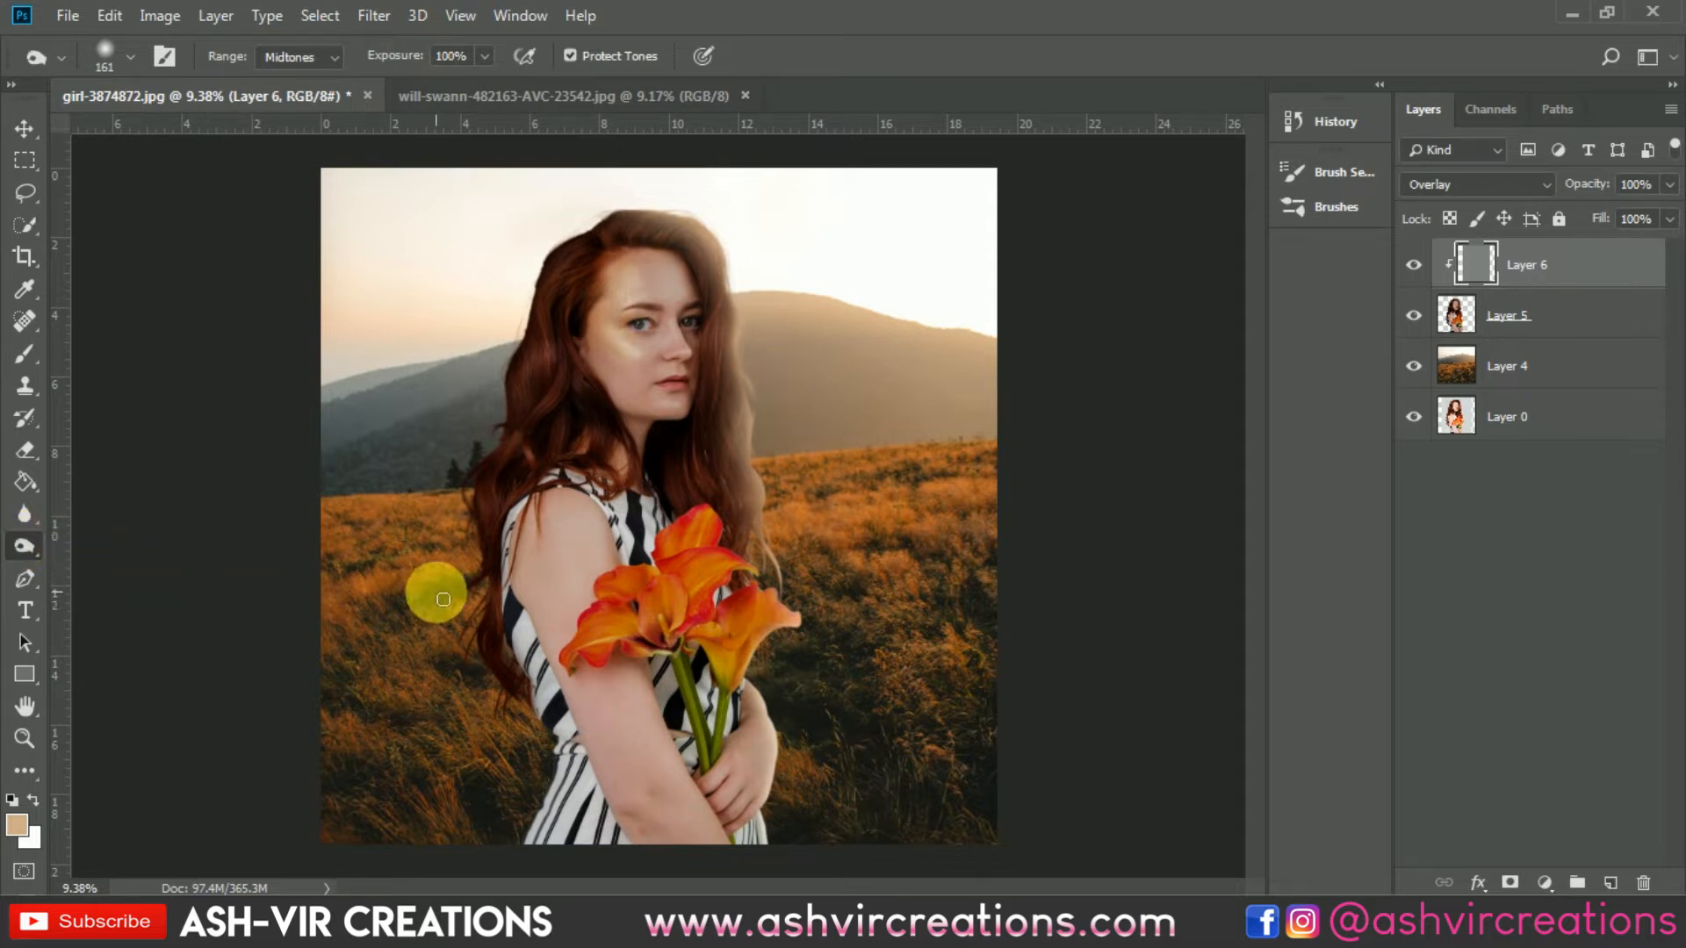
key("]")
key("]")
key("]")
key("]")
key("]")
key("]")
key("]")
key("]")
key("]")
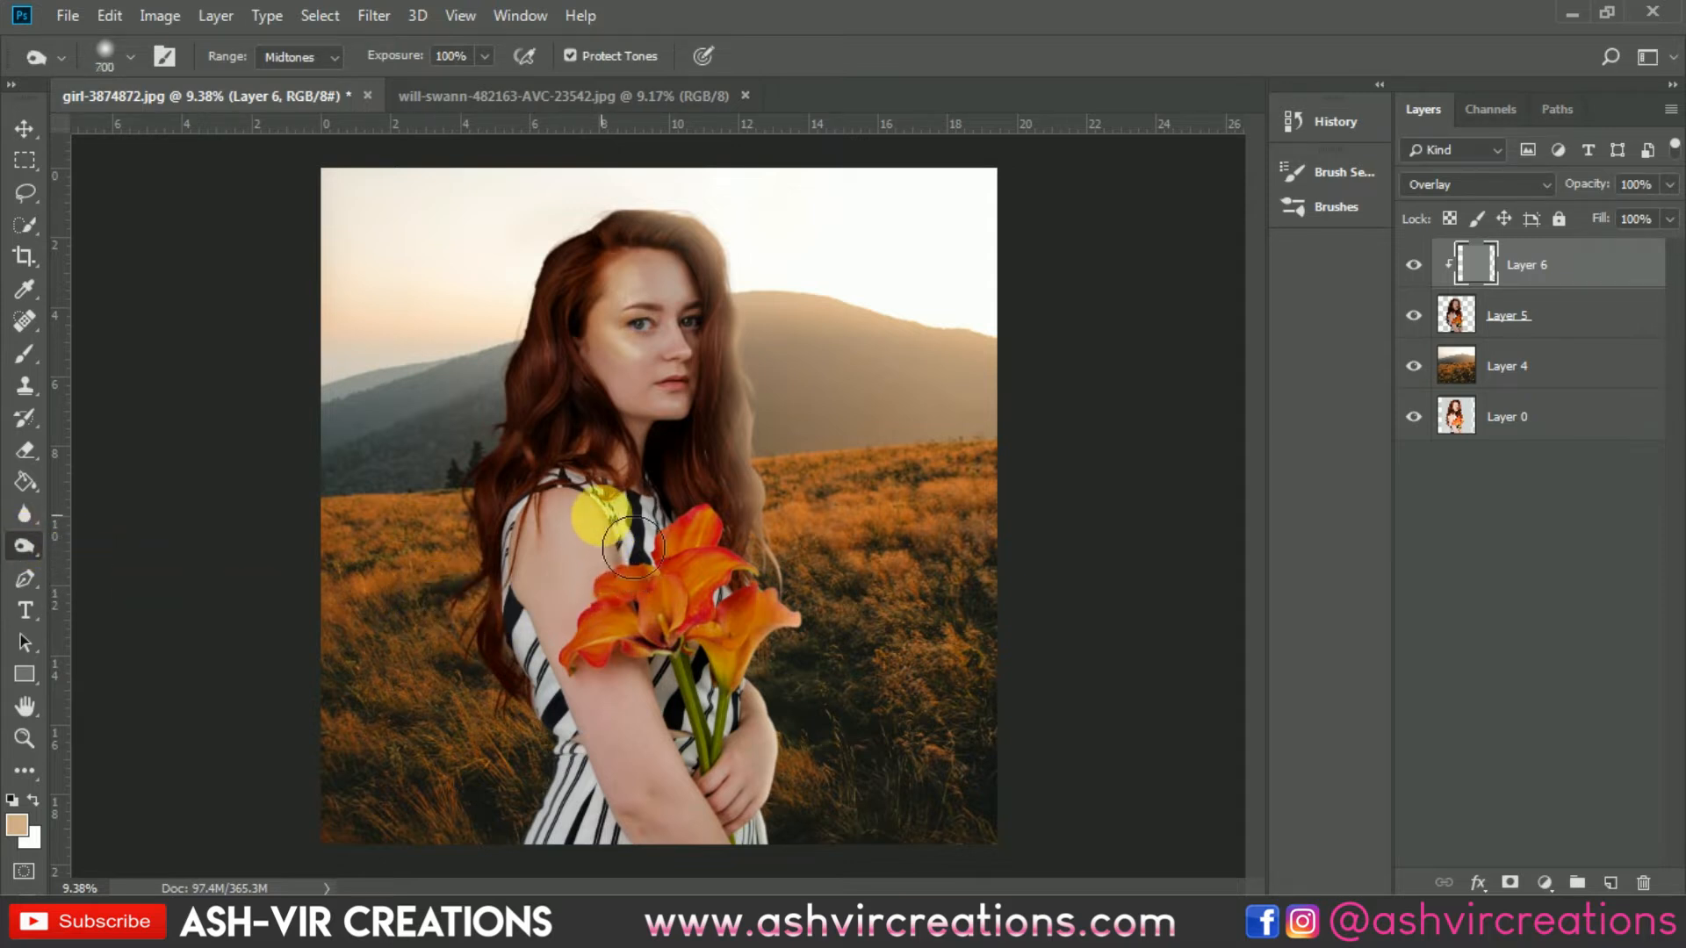
mouse_move(617, 536)
left_mouse_down()
mouse_move(648, 556)
mouse_move(658, 595)
left_mouse_up()
Step: Set the burn exposure to 50% and burn across the upper arm up to the shoulder
key("[")
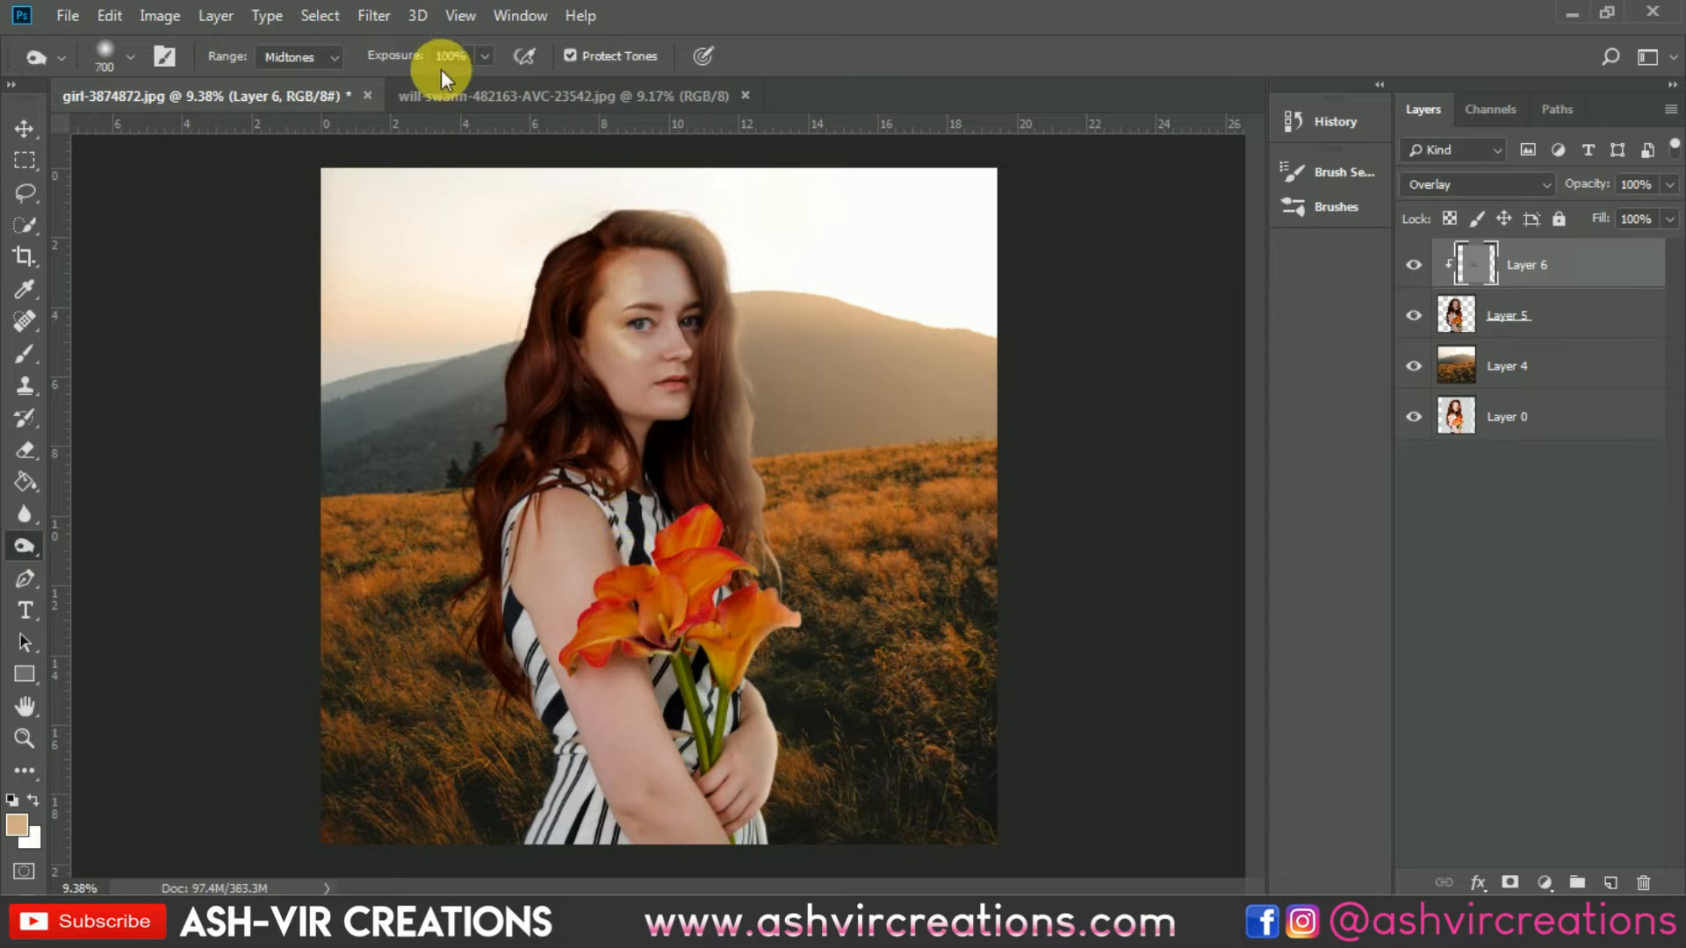
left_click_drag(418, 59, 365, 52)
key("[")
key("[")
mouse_move(713, 608)
left_mouse_down()
mouse_move(645, 655)
mouse_move(757, 848)
mouse_move(603, 603)
mouse_move(547, 608)
mouse_move(664, 886)
mouse_move(724, 888)
mouse_move(541, 586)
mouse_move(635, 751)
mouse_move(634, 796)
mouse_move(715, 887)
mouse_move(750, 865)
mouse_move(580, 494)
left_mouse_up()
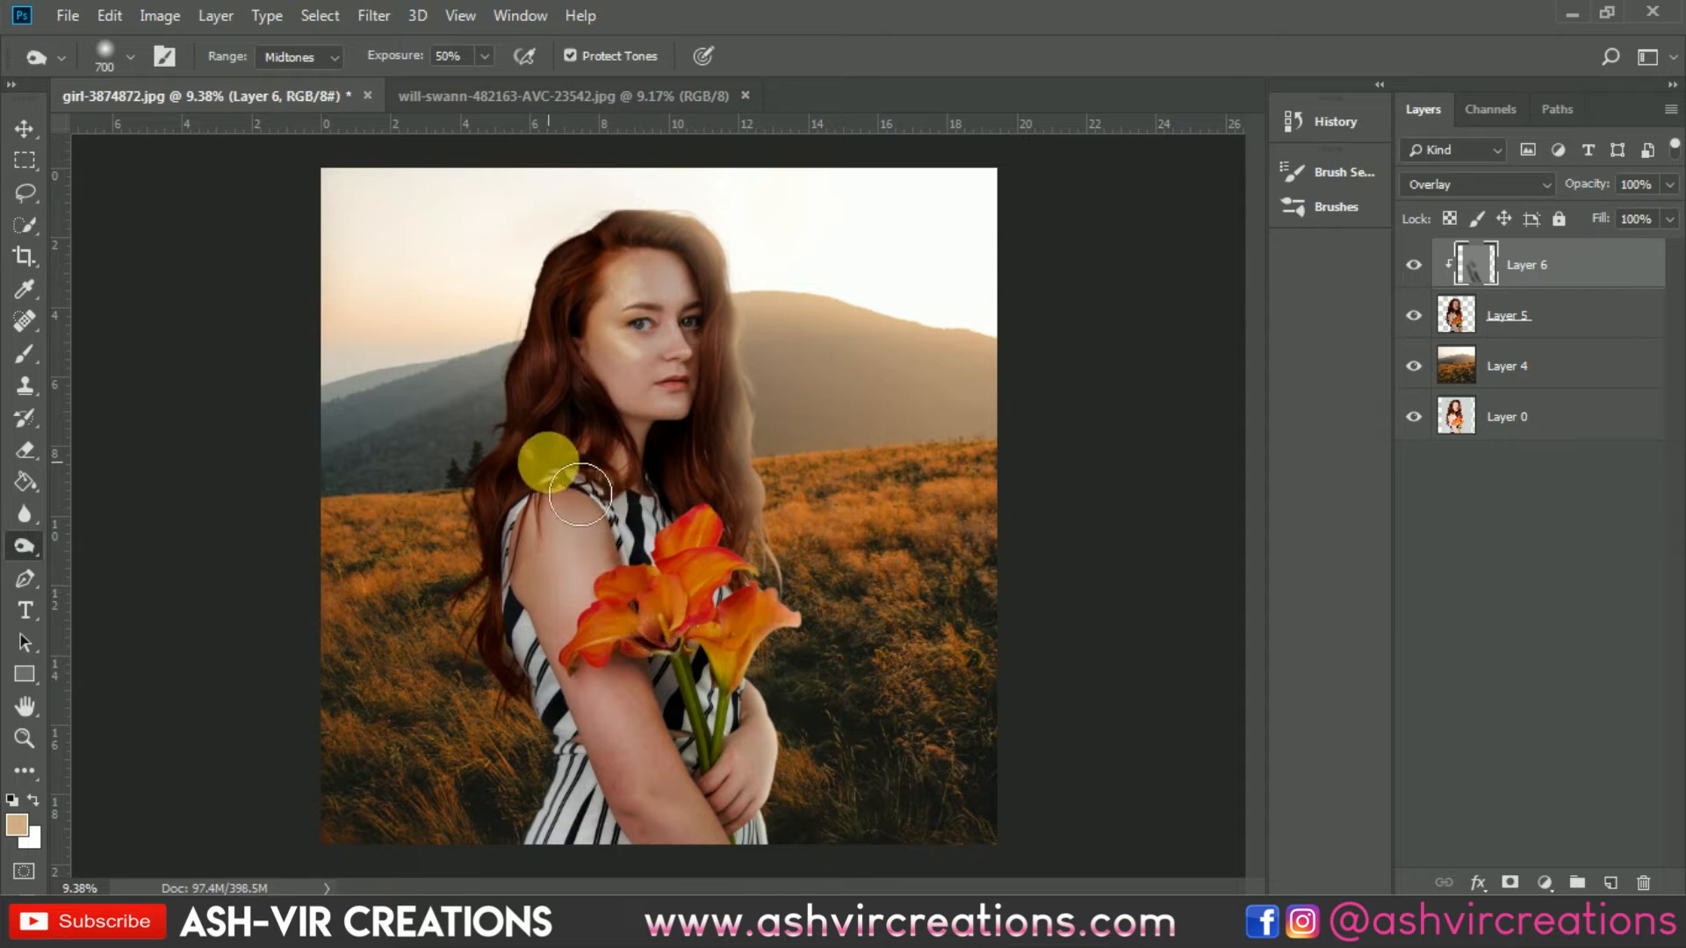
Step: Burn down the right side of the face next to the hair with a 600 brush
scroll(553, 355, "up", 1)
key("[")
key("[")
key("[")
key("[")
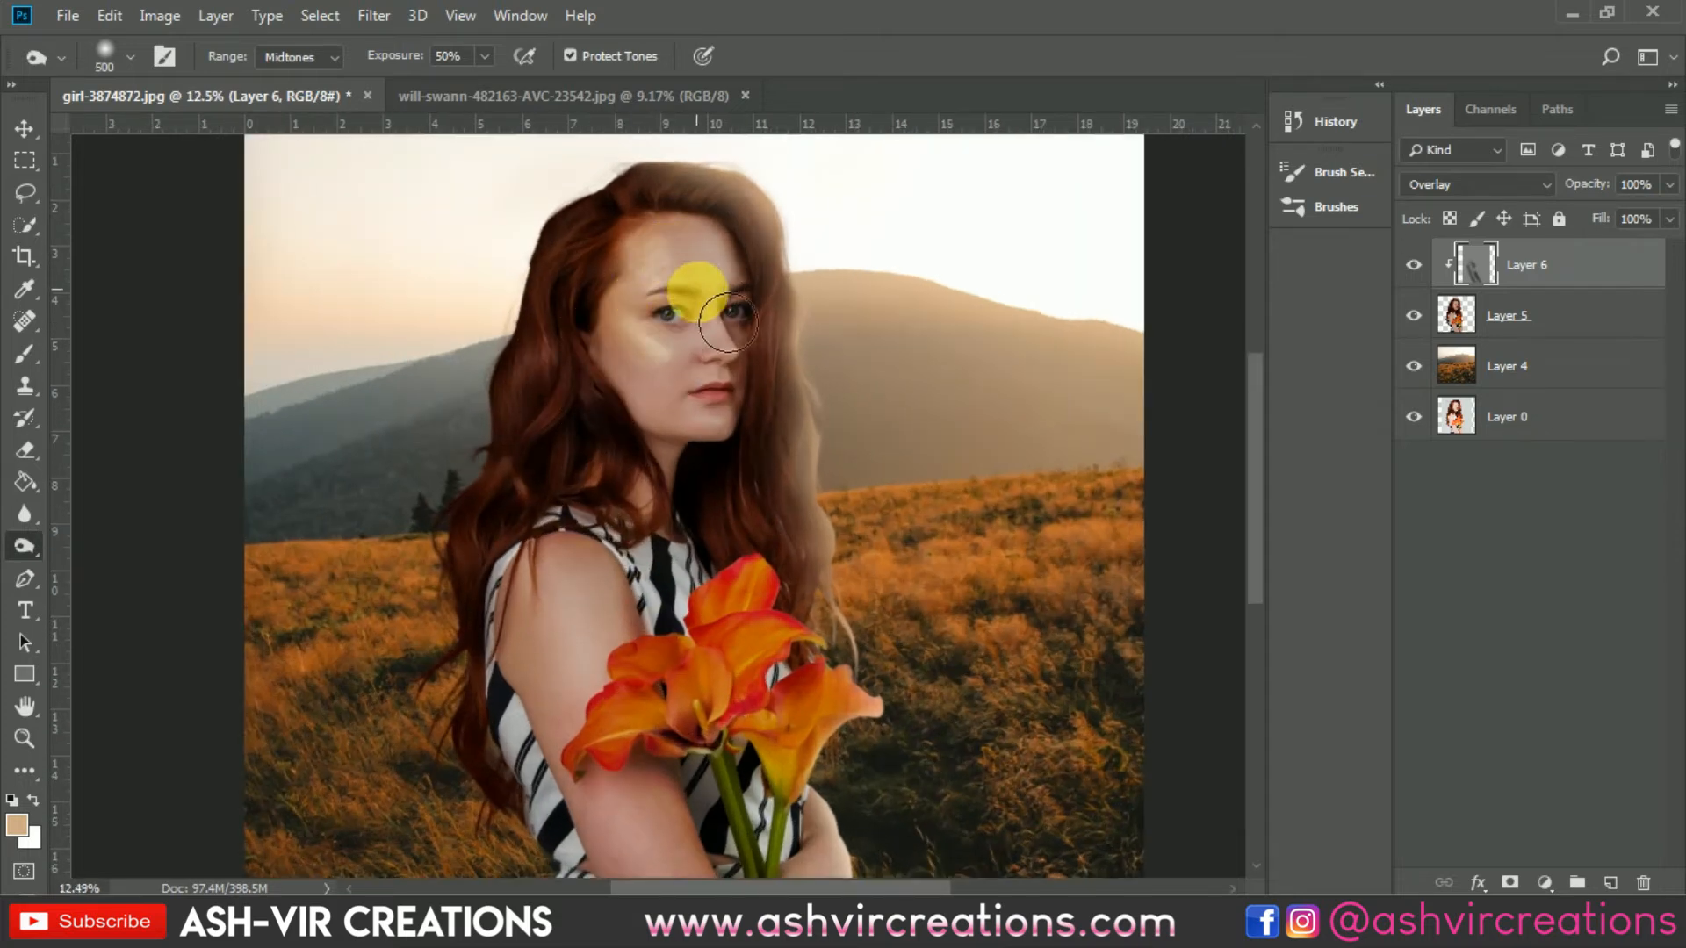
key("]")
key("]")
key("]")
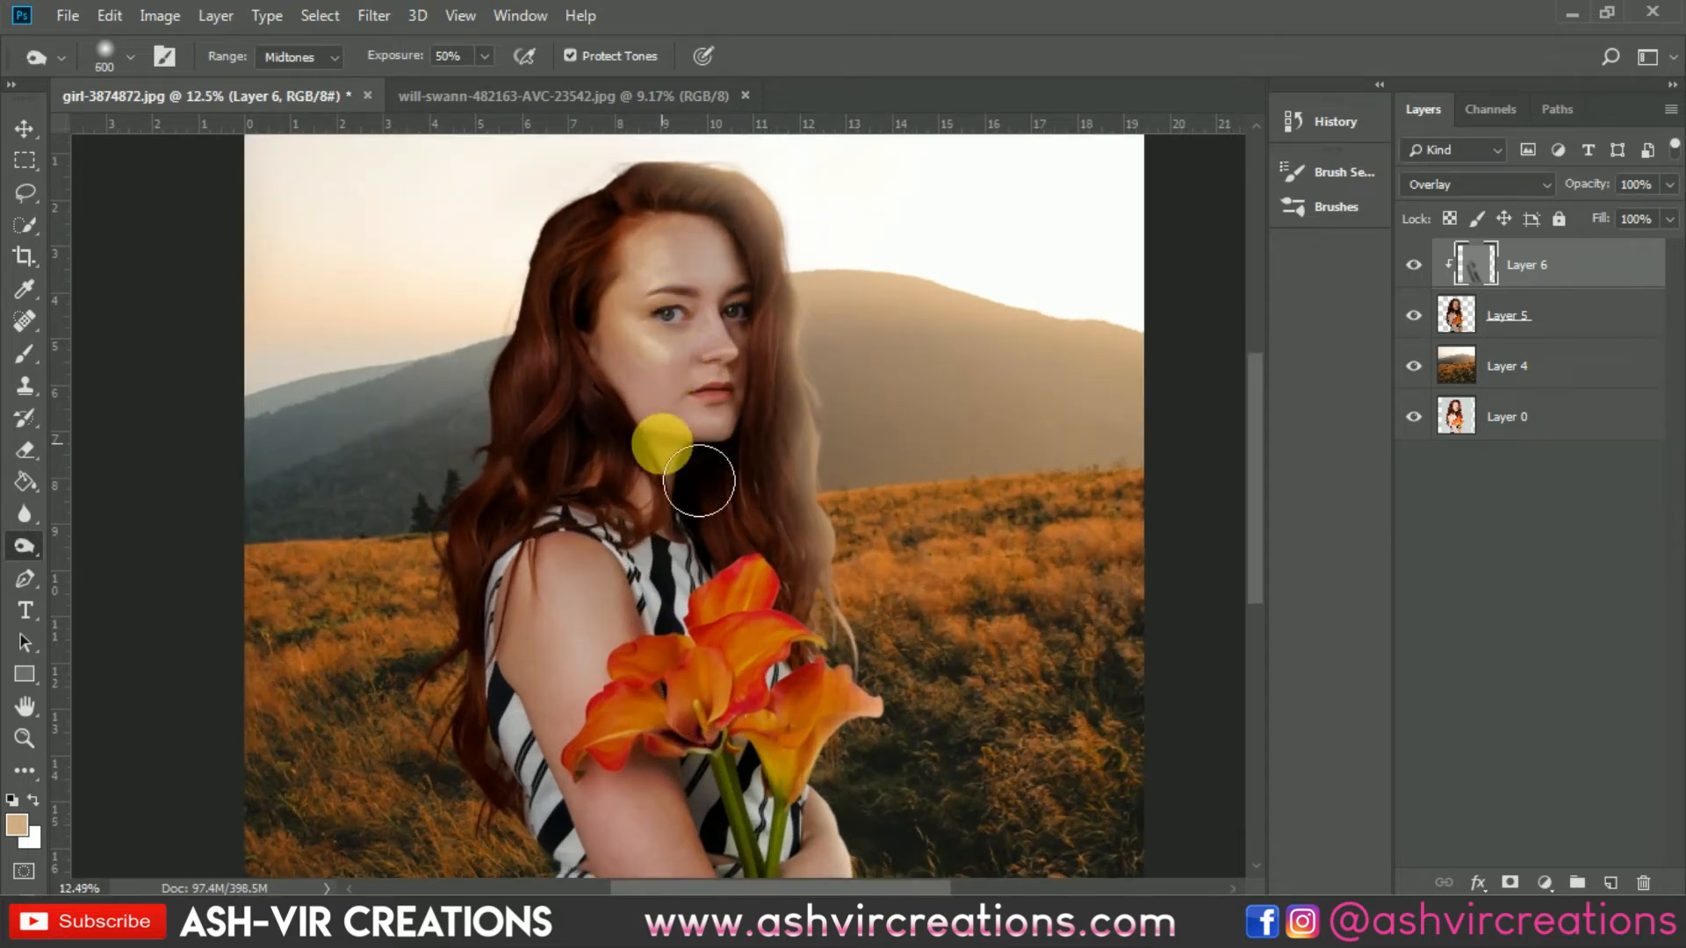
scroll(714, 378, "up", 3)
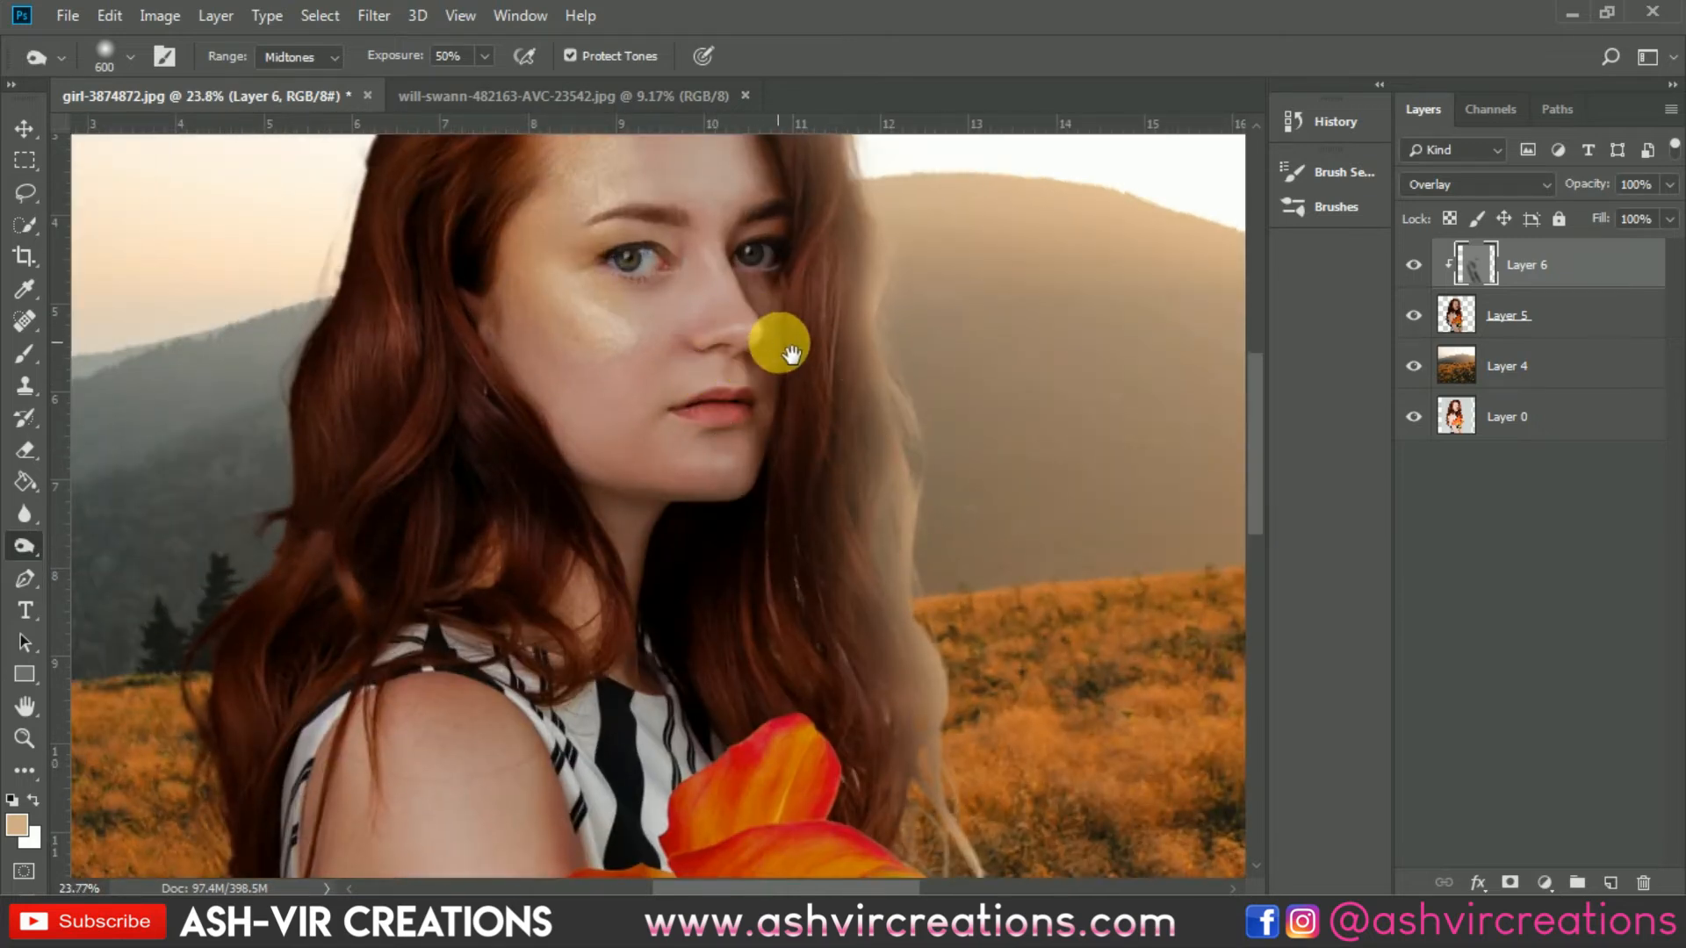
left_click_drag(790, 344, 808, 545)
Step: Burn down the hair beside the forehead and right cheek with a 400 brush
key("[")
key("[")
key("[")
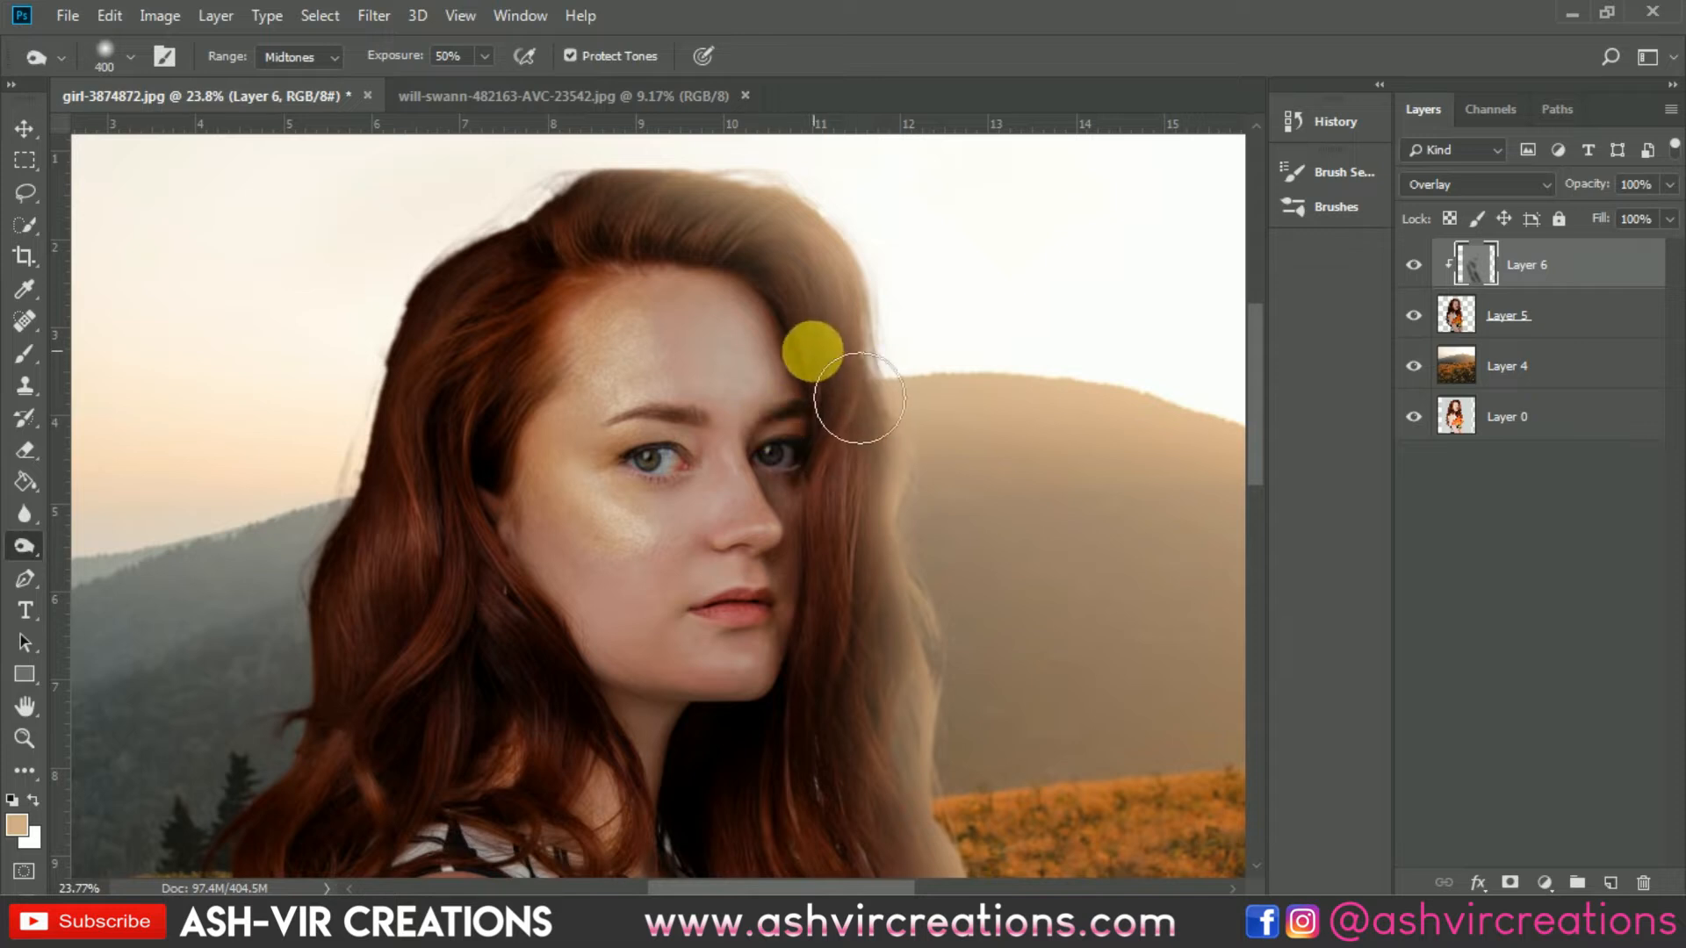
key("]")
key("]")
mouse_move(759, 317)
left_mouse_down()
mouse_move(646, 313)
mouse_move(608, 346)
mouse_move(560, 512)
mouse_move(539, 497)
mouse_move(656, 611)
mouse_move(698, 590)
mouse_move(610, 501)
mouse_move(669, 530)
mouse_move(731, 525)
mouse_move(736, 493)
mouse_move(716, 533)
mouse_move(658, 541)
mouse_move(642, 584)
mouse_move(797, 727)
mouse_move(727, 699)
mouse_move(687, 707)
mouse_move(734, 646)
mouse_move(685, 446)
mouse_move(766, 402)
mouse_move(741, 440)
mouse_move(692, 397)
mouse_move(755, 527)
left_mouse_up()
Step: Burn along the hand and lower arm holding the flower stems
scroll(755, 527, "down", 2)
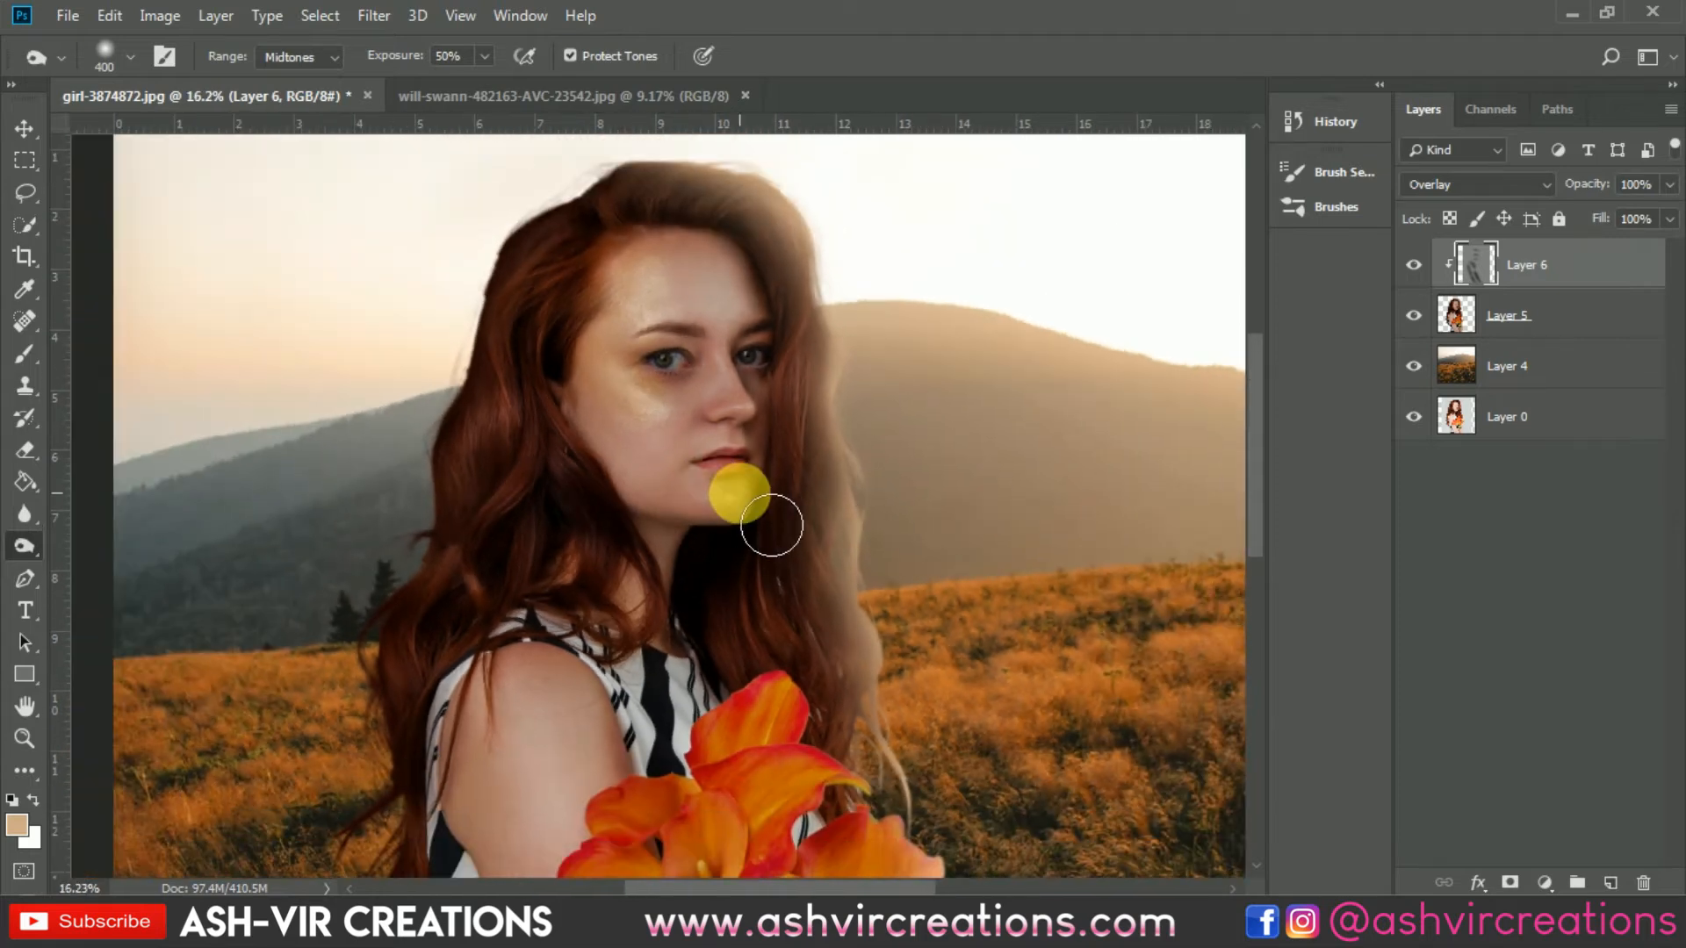
scroll(755, 497, "down", 2)
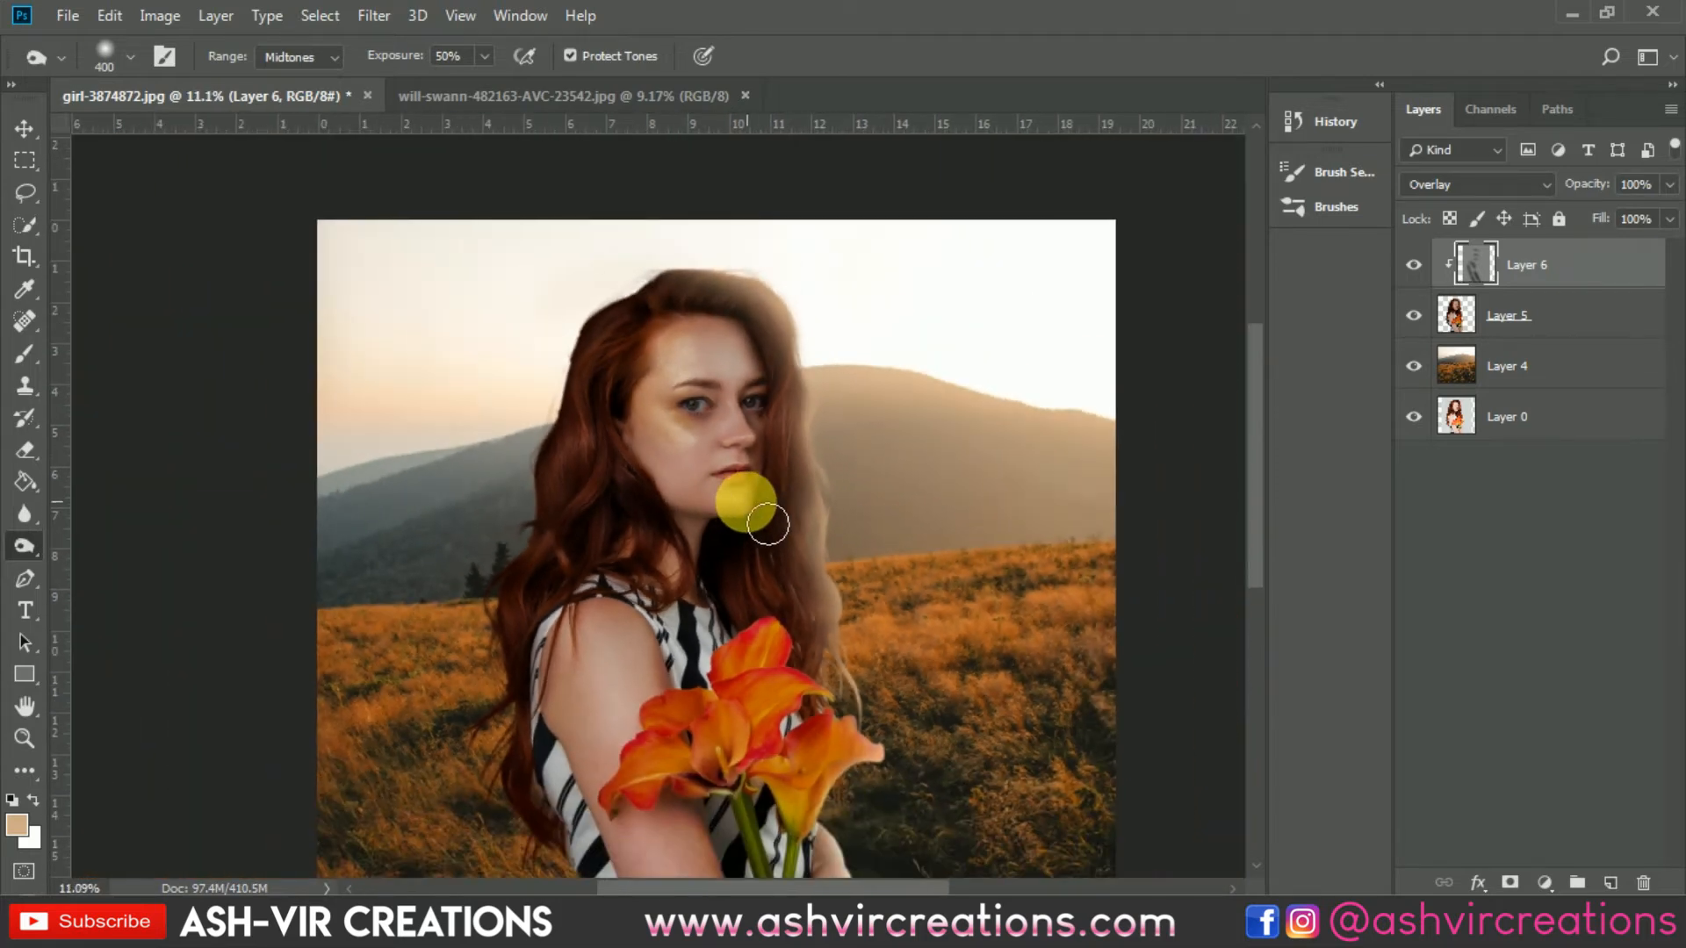
scroll(758, 509, "up", 3)
left_click_drag(747, 507, 737, 95)
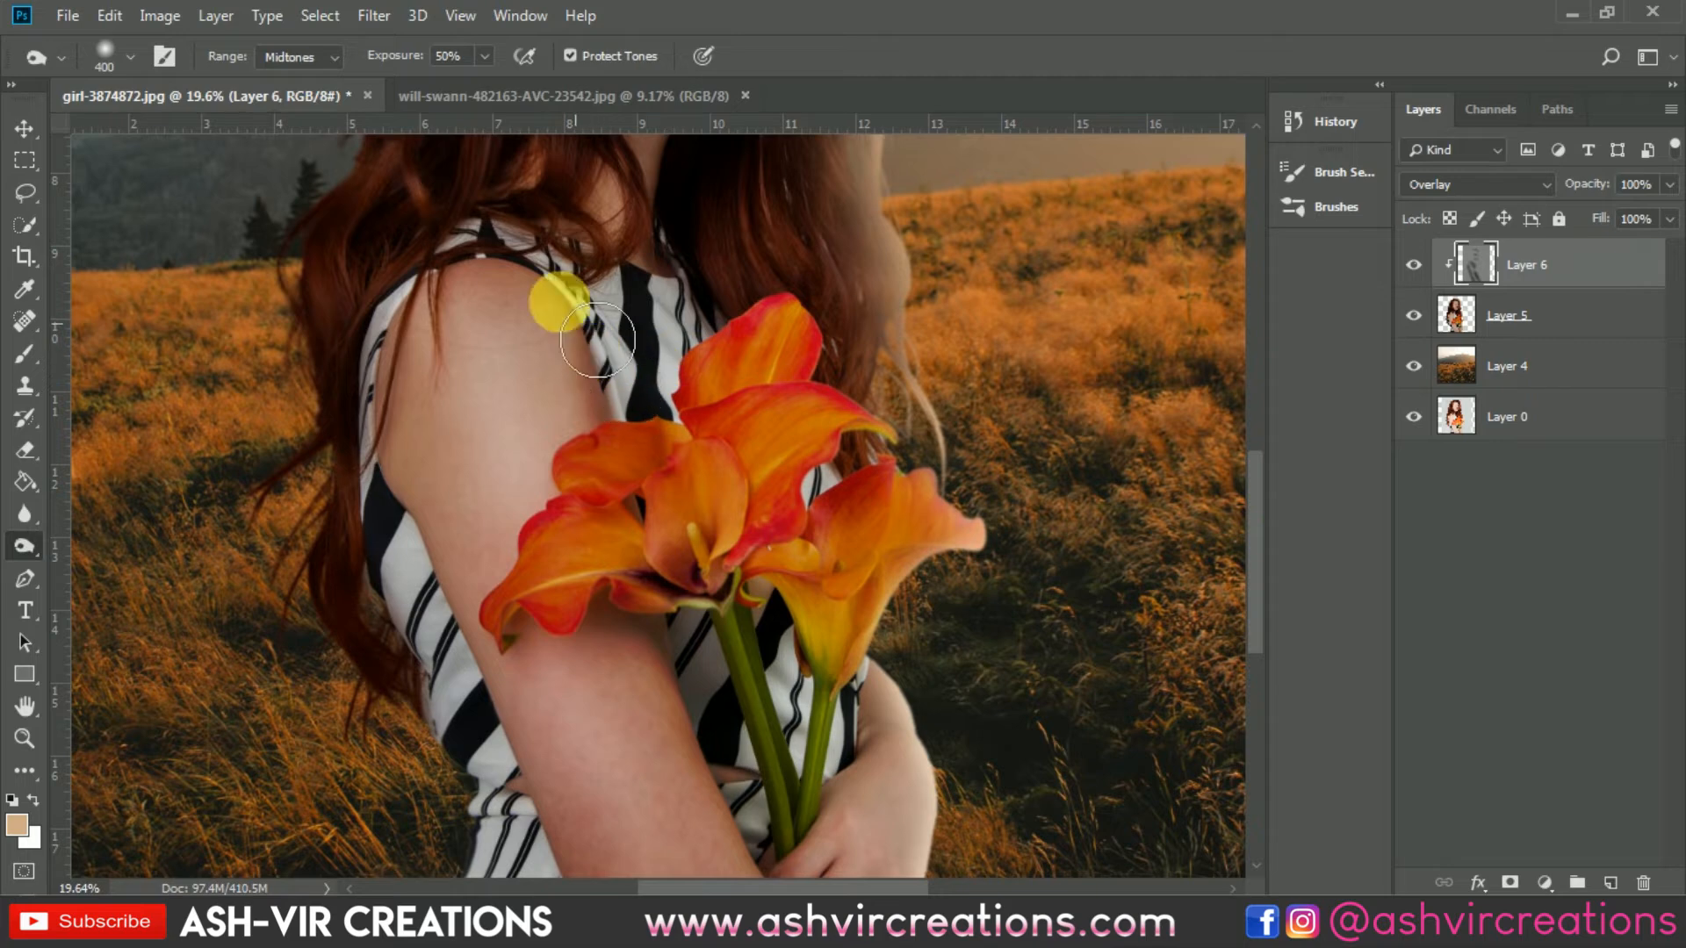
key("ctrl+0")
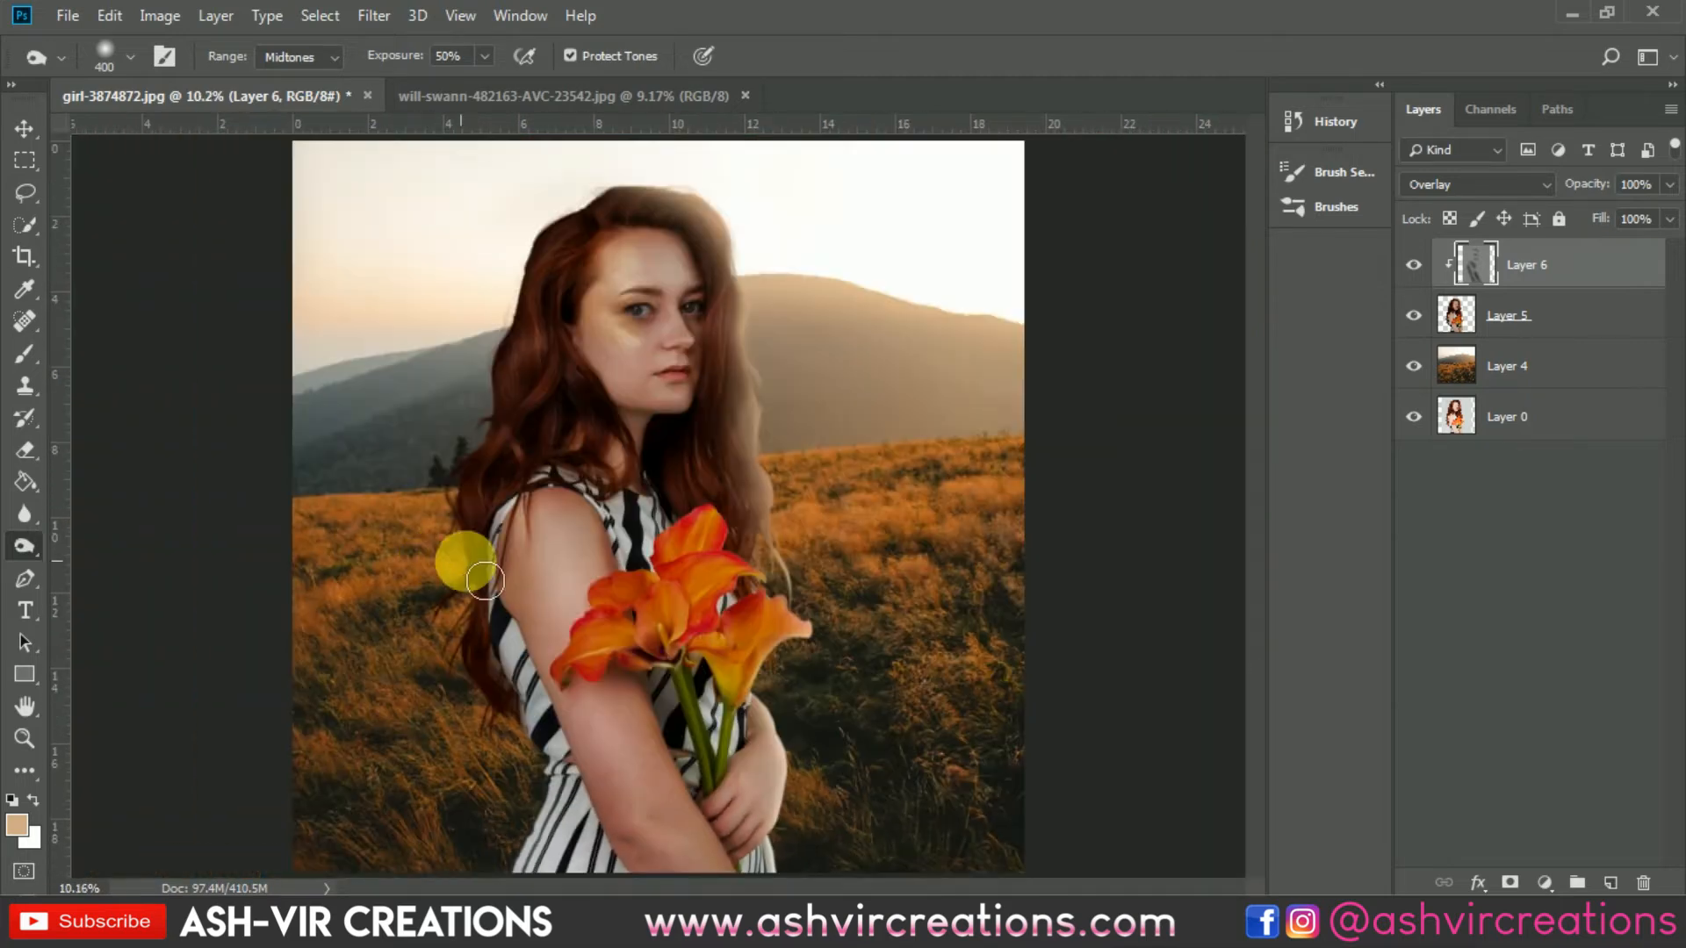
scroll(764, 738, "up", 4)
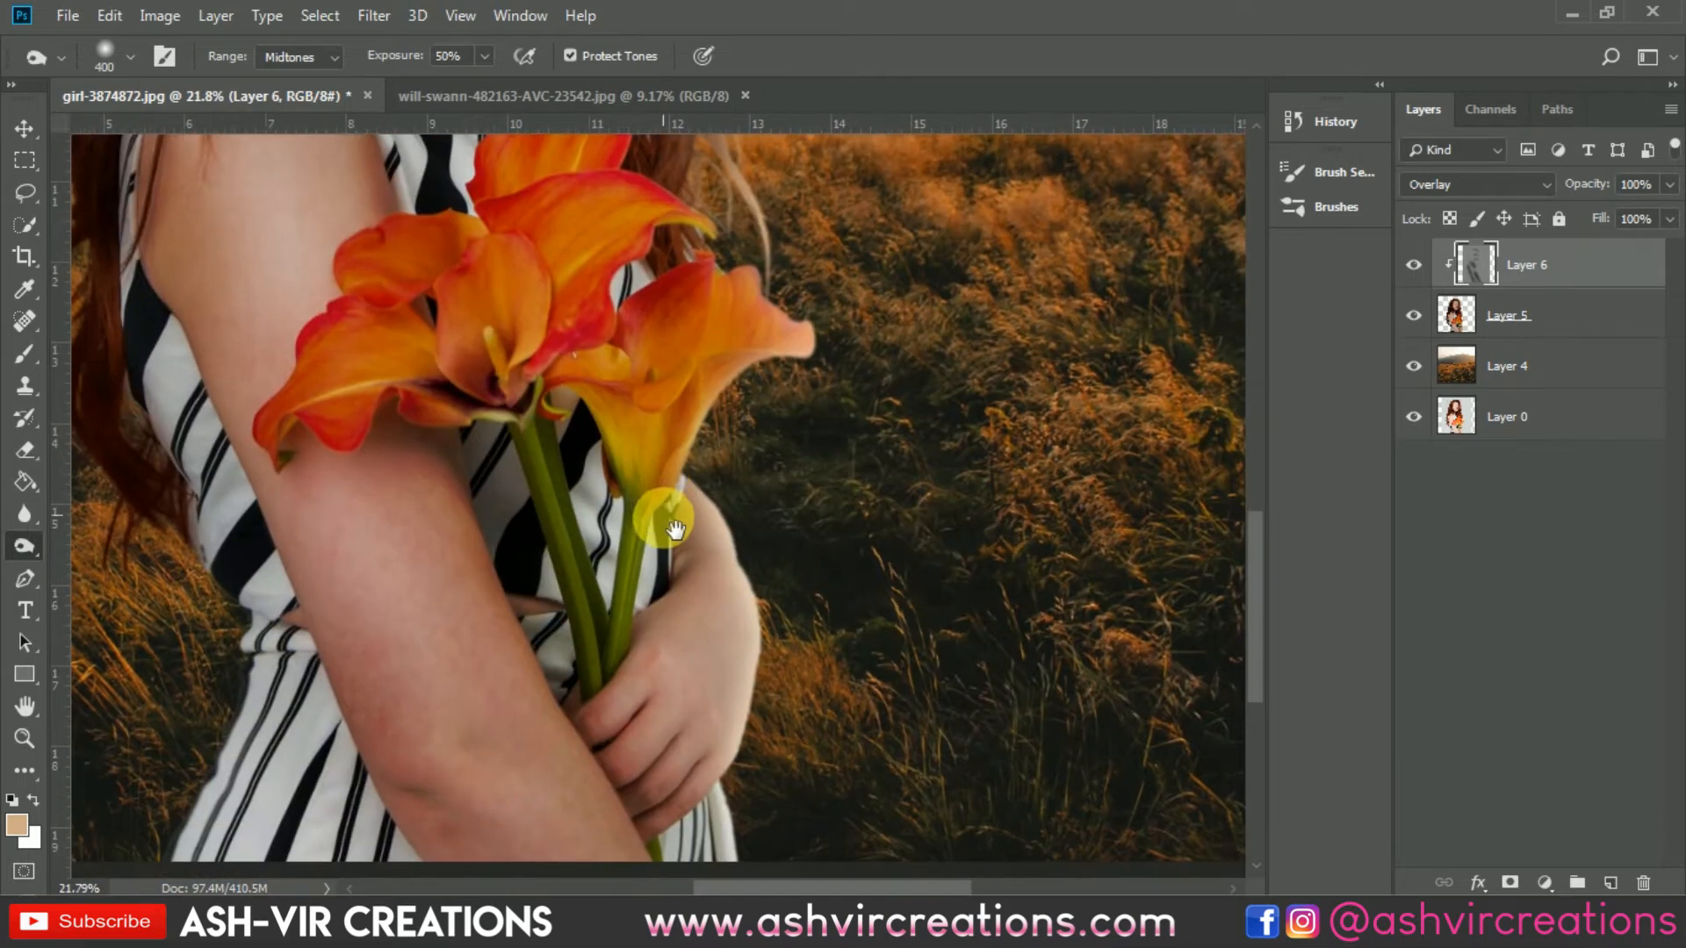
mouse_move(719, 592)
left_mouse_down()
mouse_move(659, 742)
mouse_move(696, 852)
mouse_move(682, 548)
mouse_move(708, 589)
mouse_move(700, 692)
left_mouse_up()
scroll(699, 692, "down", 3)
scroll(676, 584, "up", 2)
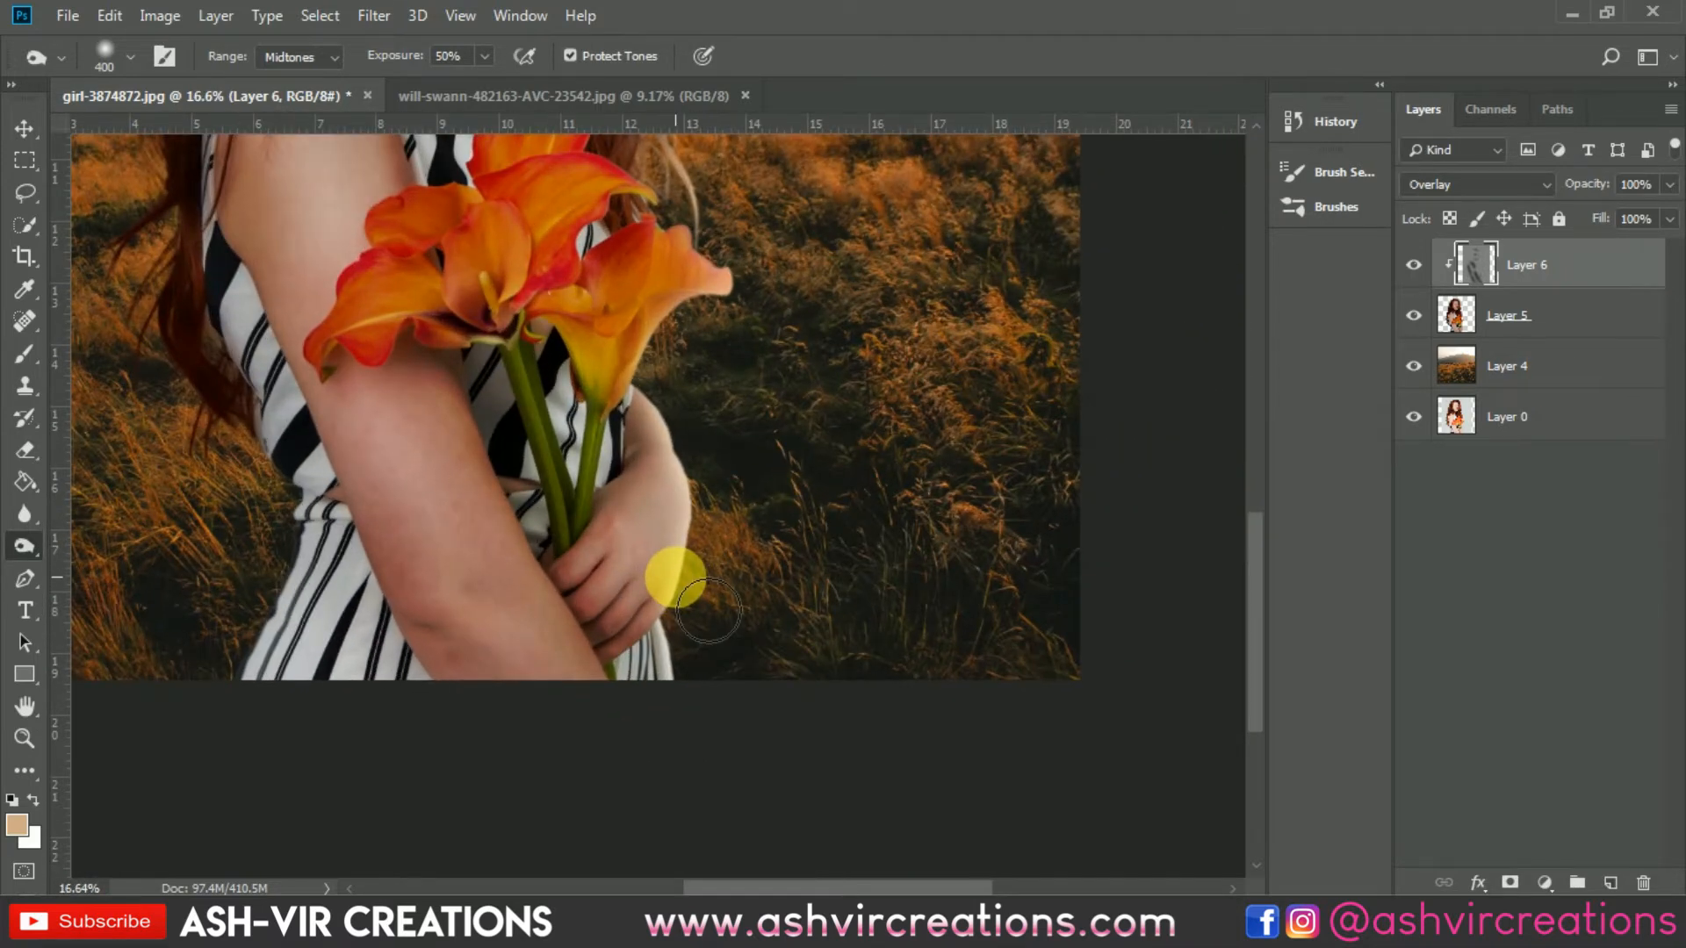
mouse_move(593, 623)
left_mouse_down()
mouse_move(500, 692)
mouse_move(519, 684)
mouse_move(533, 481)
mouse_move(659, 728)
left_mouse_up()
Step: Toggle the gray overlay layer's visibility to compare the image before and after the burning
key("ctrl+0")
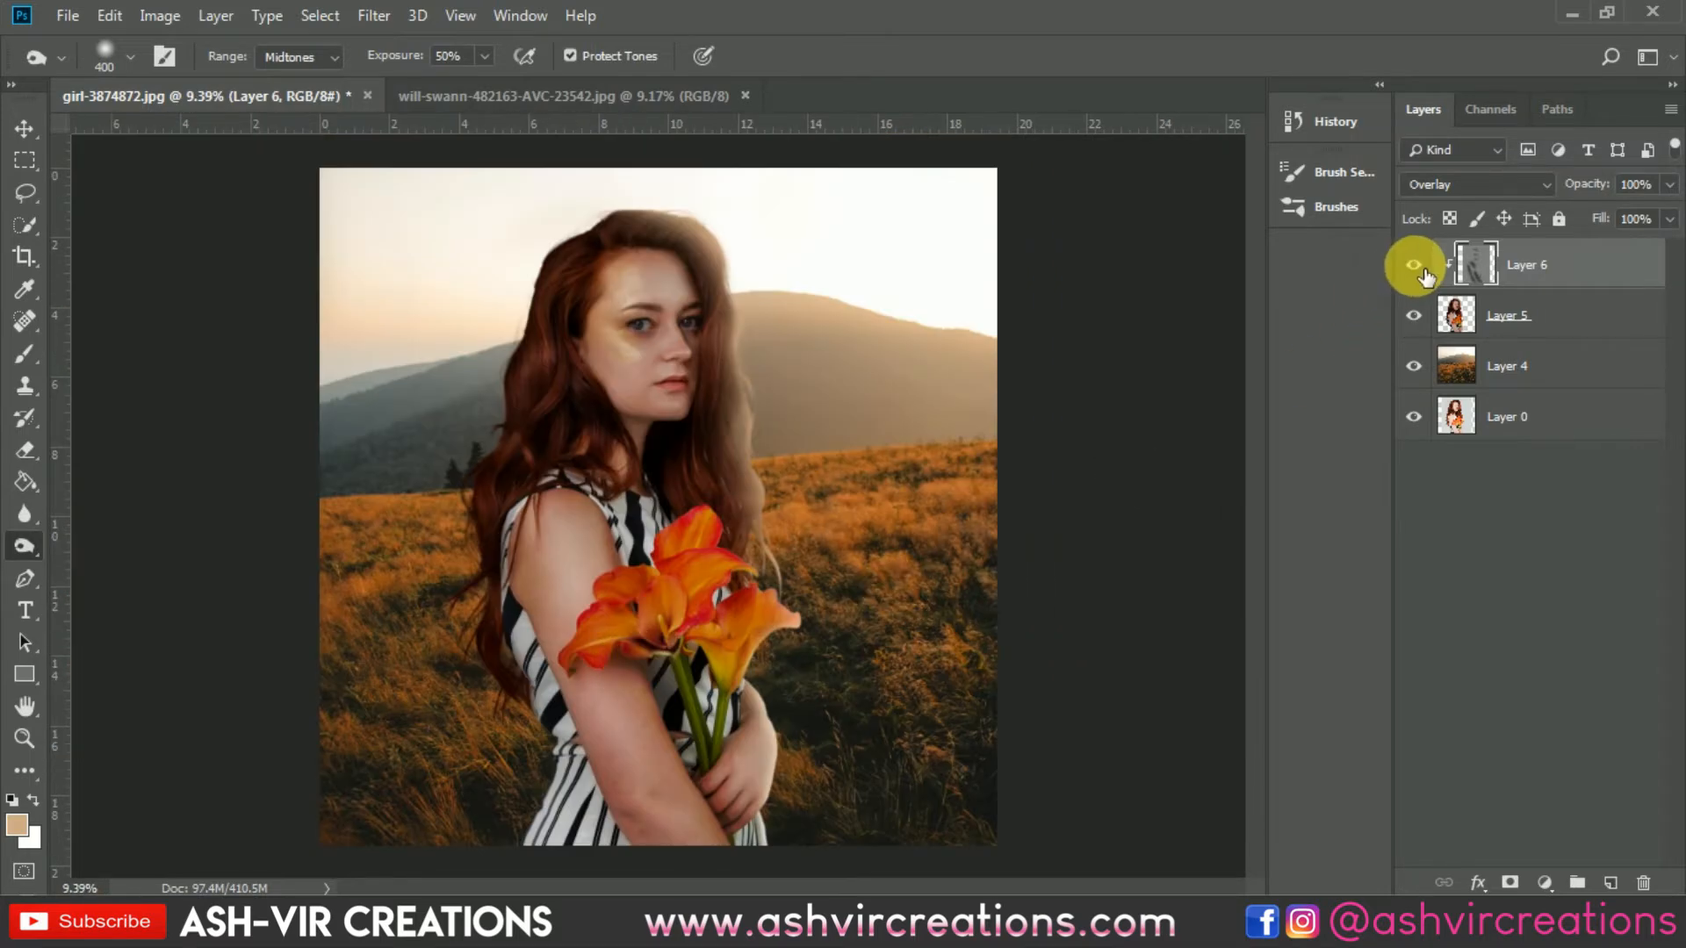
left_click(1415, 266)
left_click(1416, 267)
left_click(1415, 266)
scroll(693, 430, "up", 2)
scroll(693, 431, "down", 3)
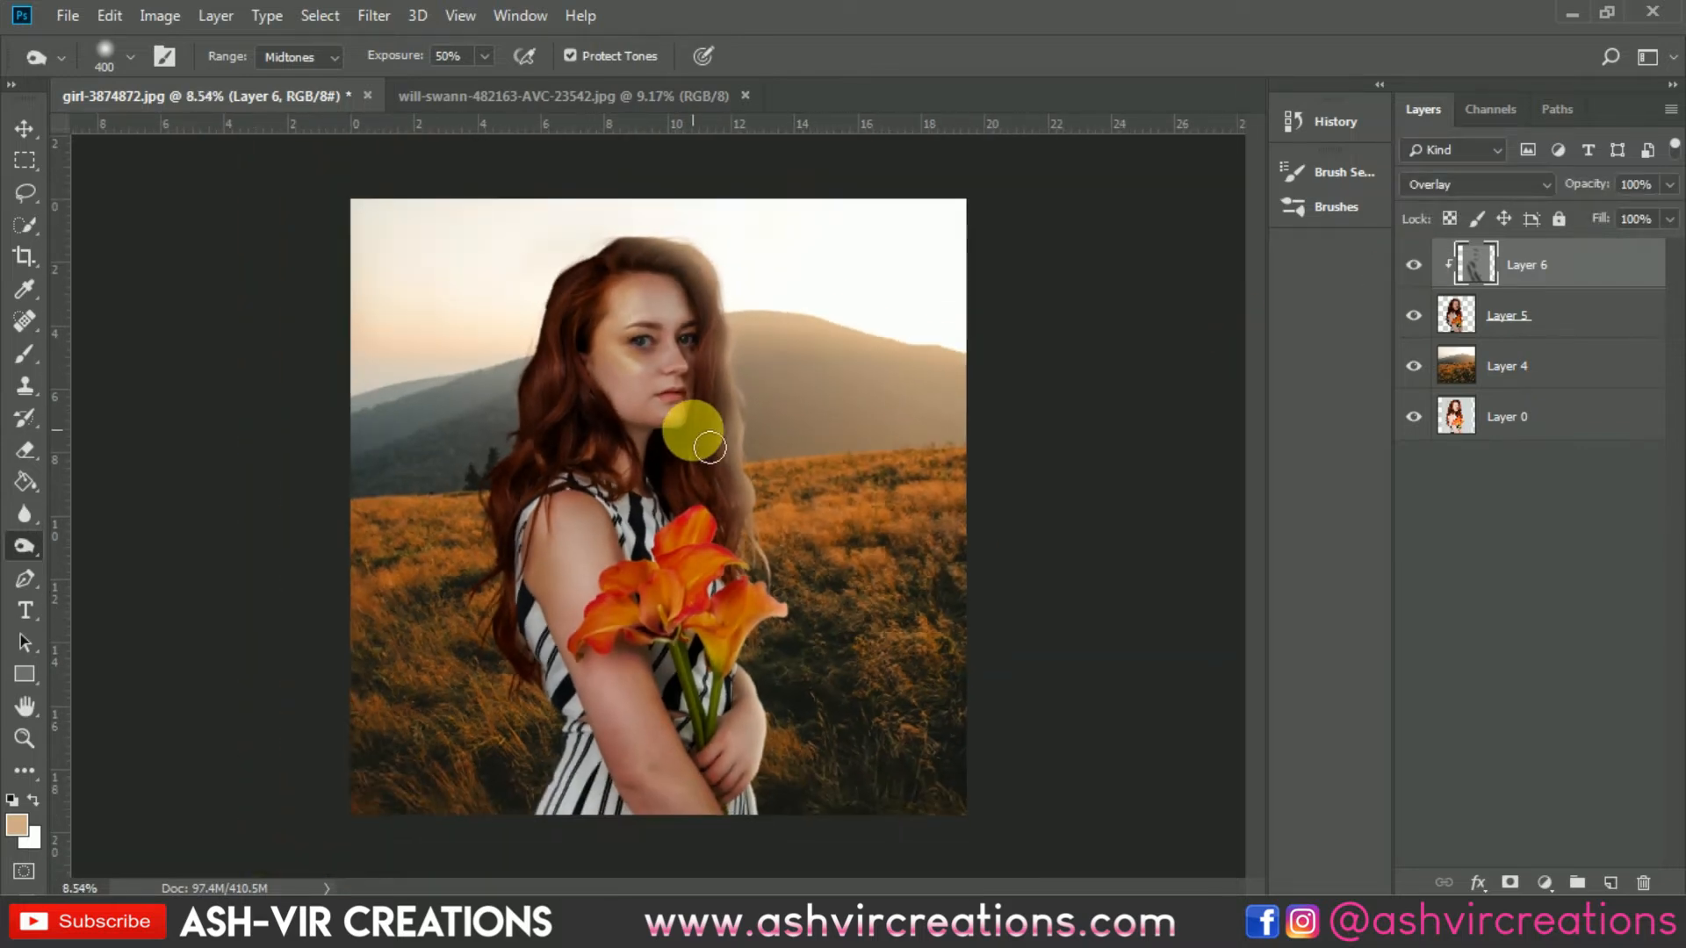
key("f")
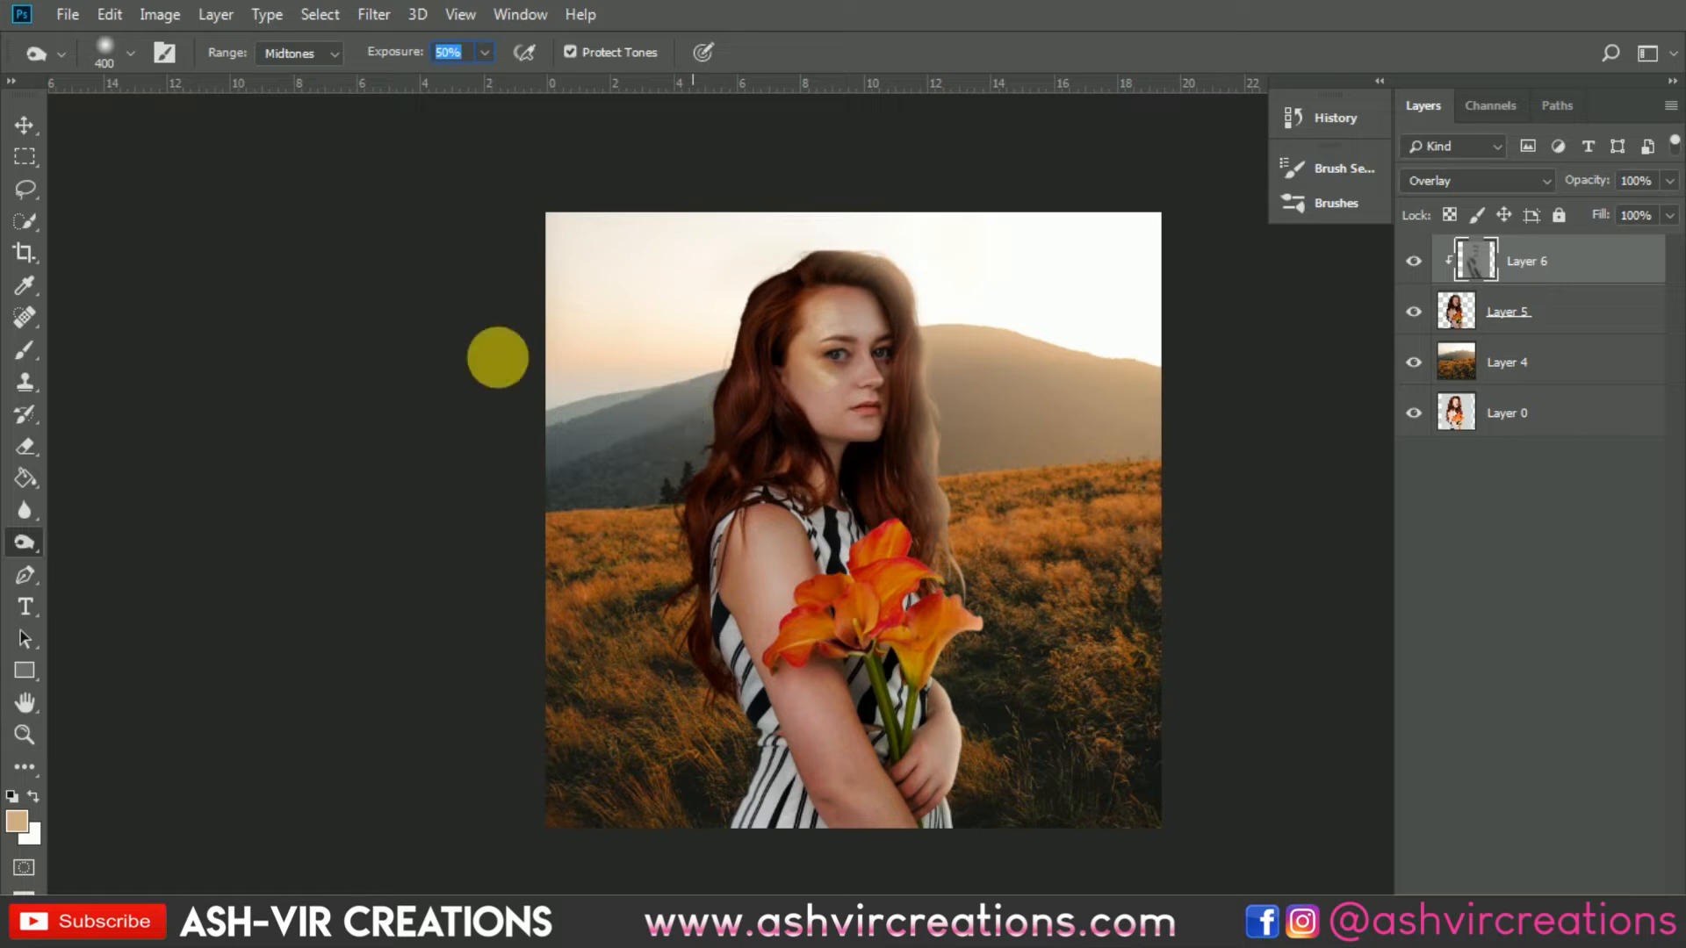
left_click(24, 125)
key("f")
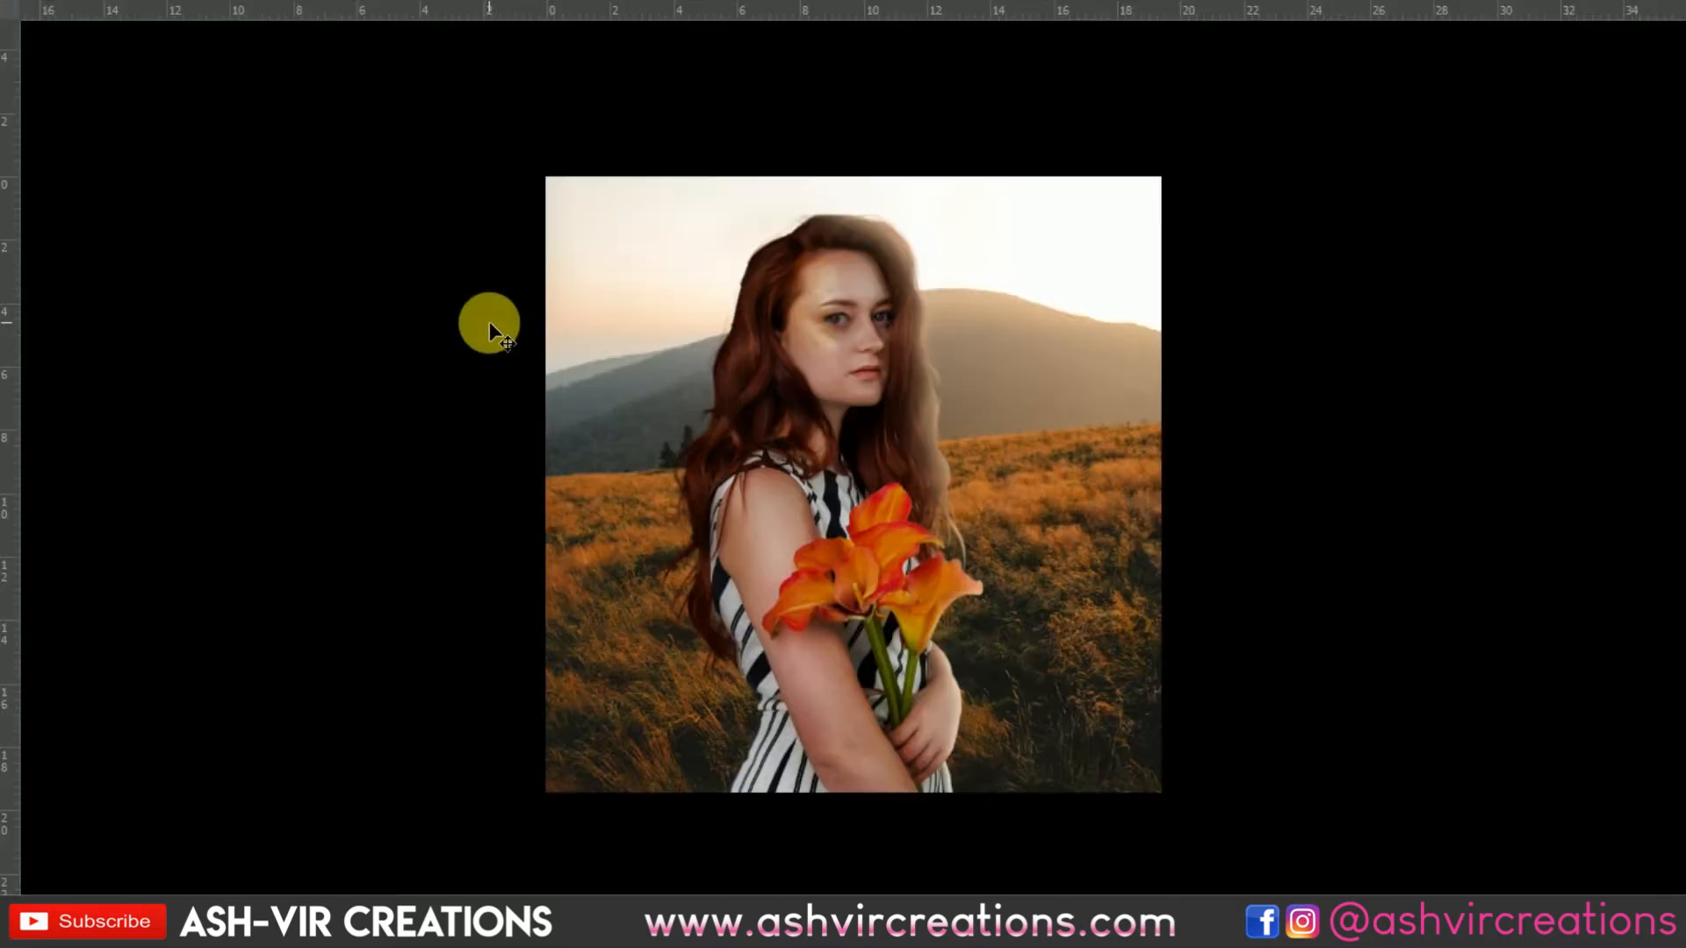
key("f")
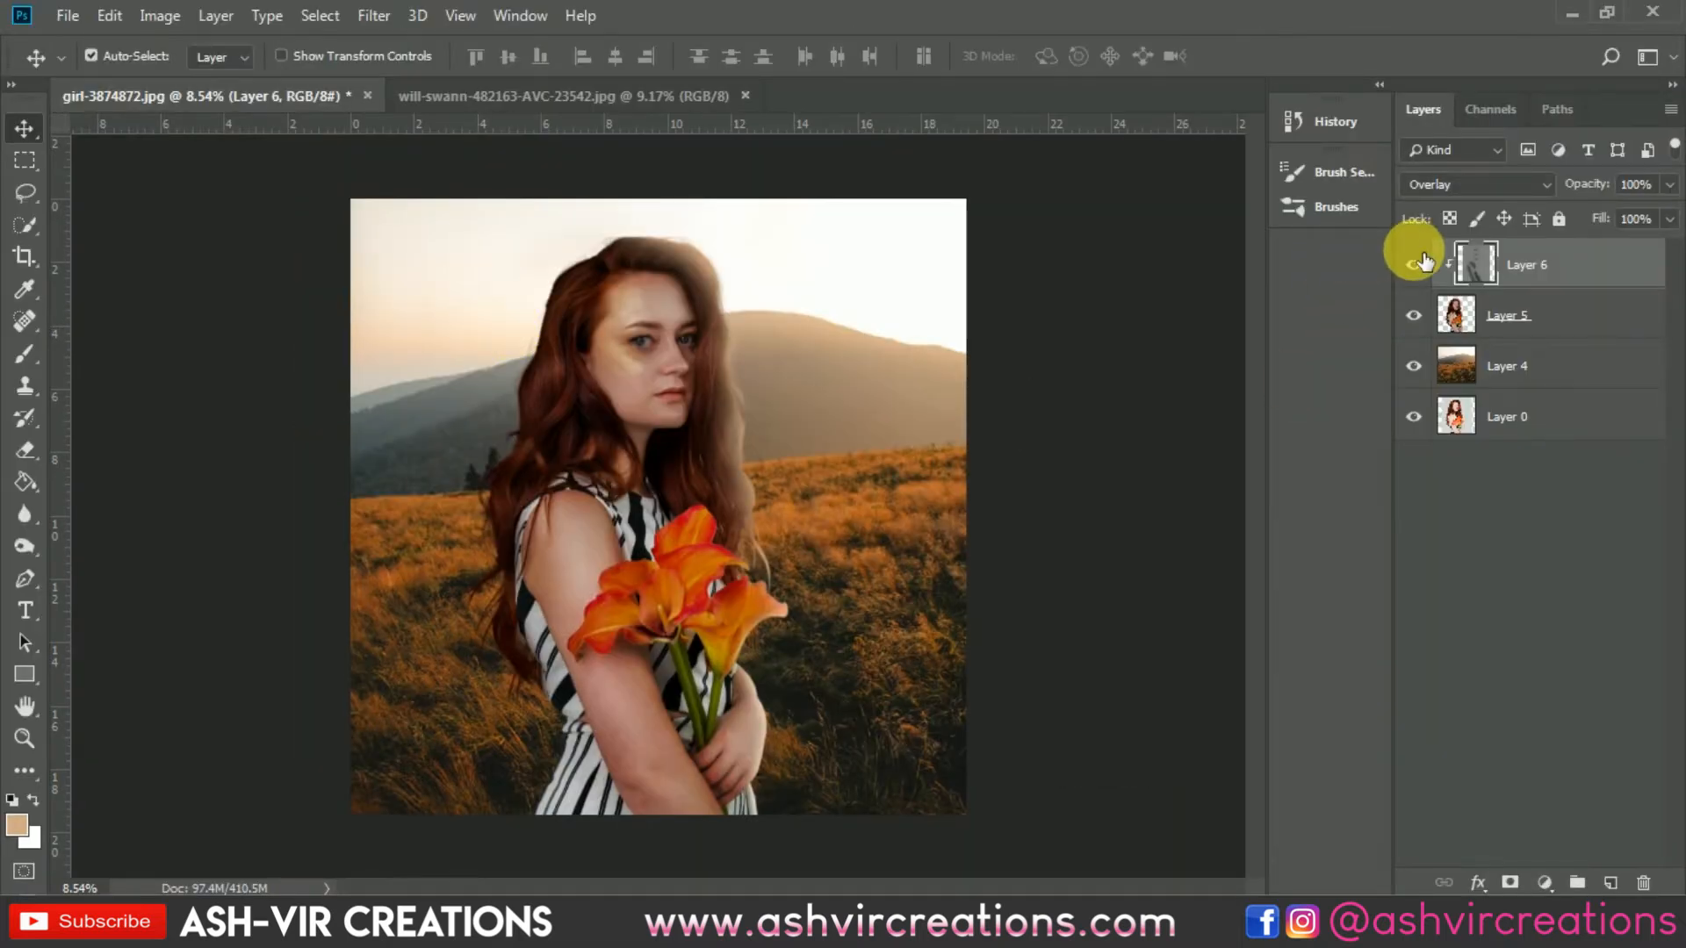
left_click(1416, 264)
left_click(1417, 263)
scroll(673, 698, "up", 2)
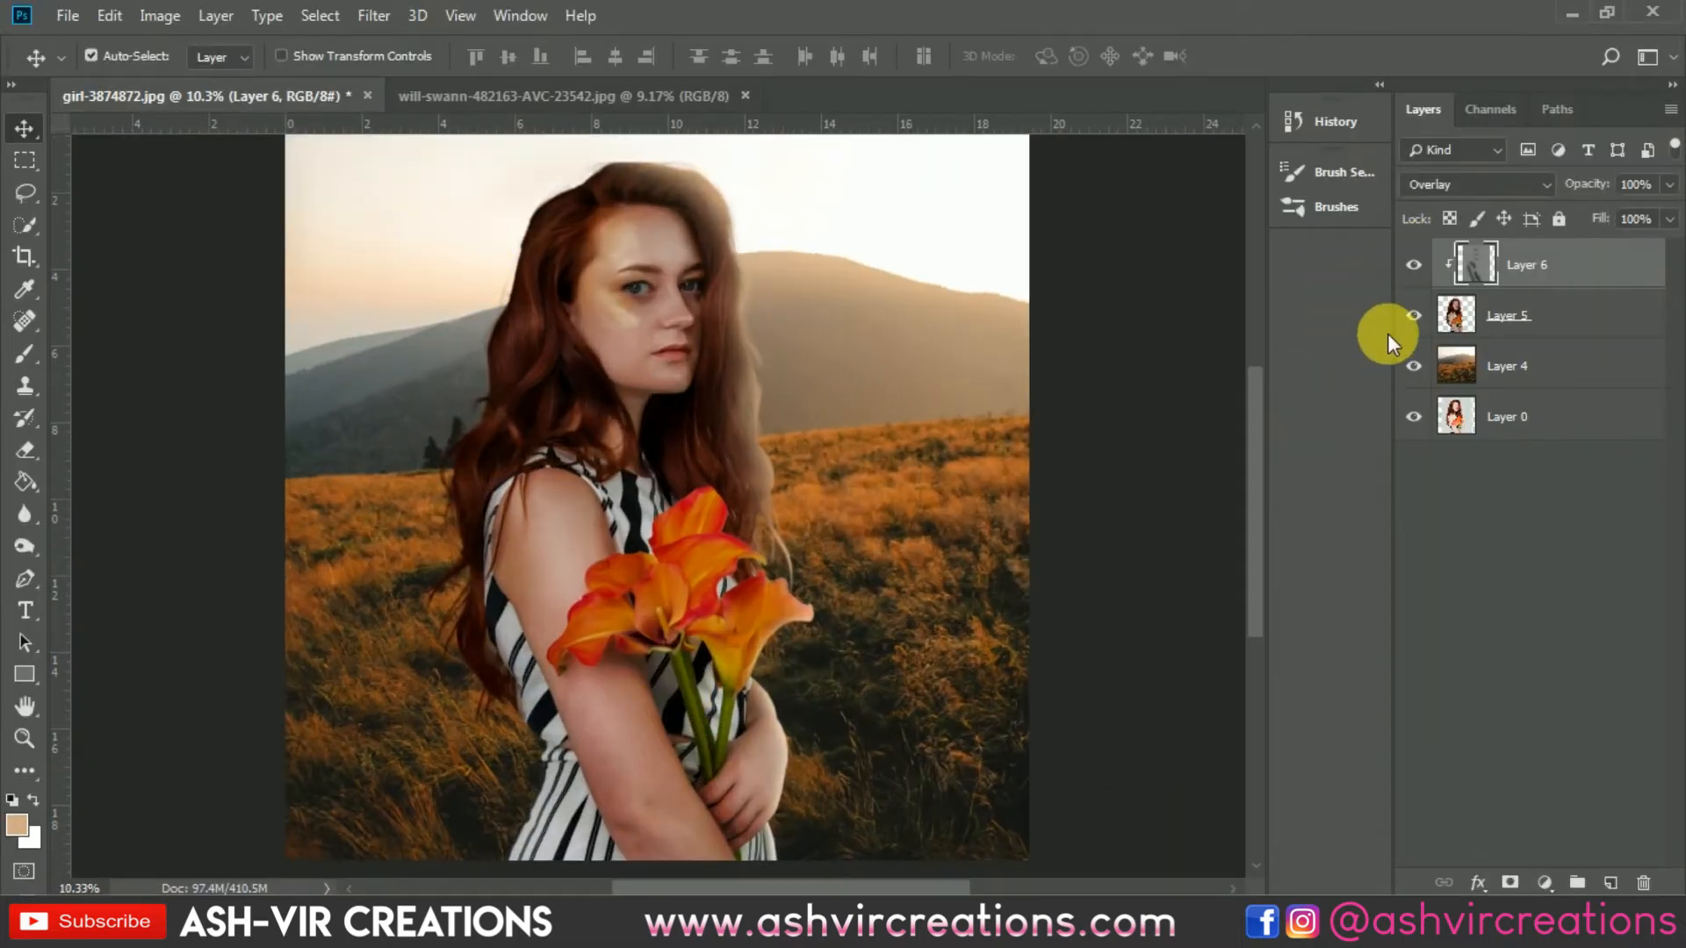
left_click(1416, 263)
left_click(1416, 264)
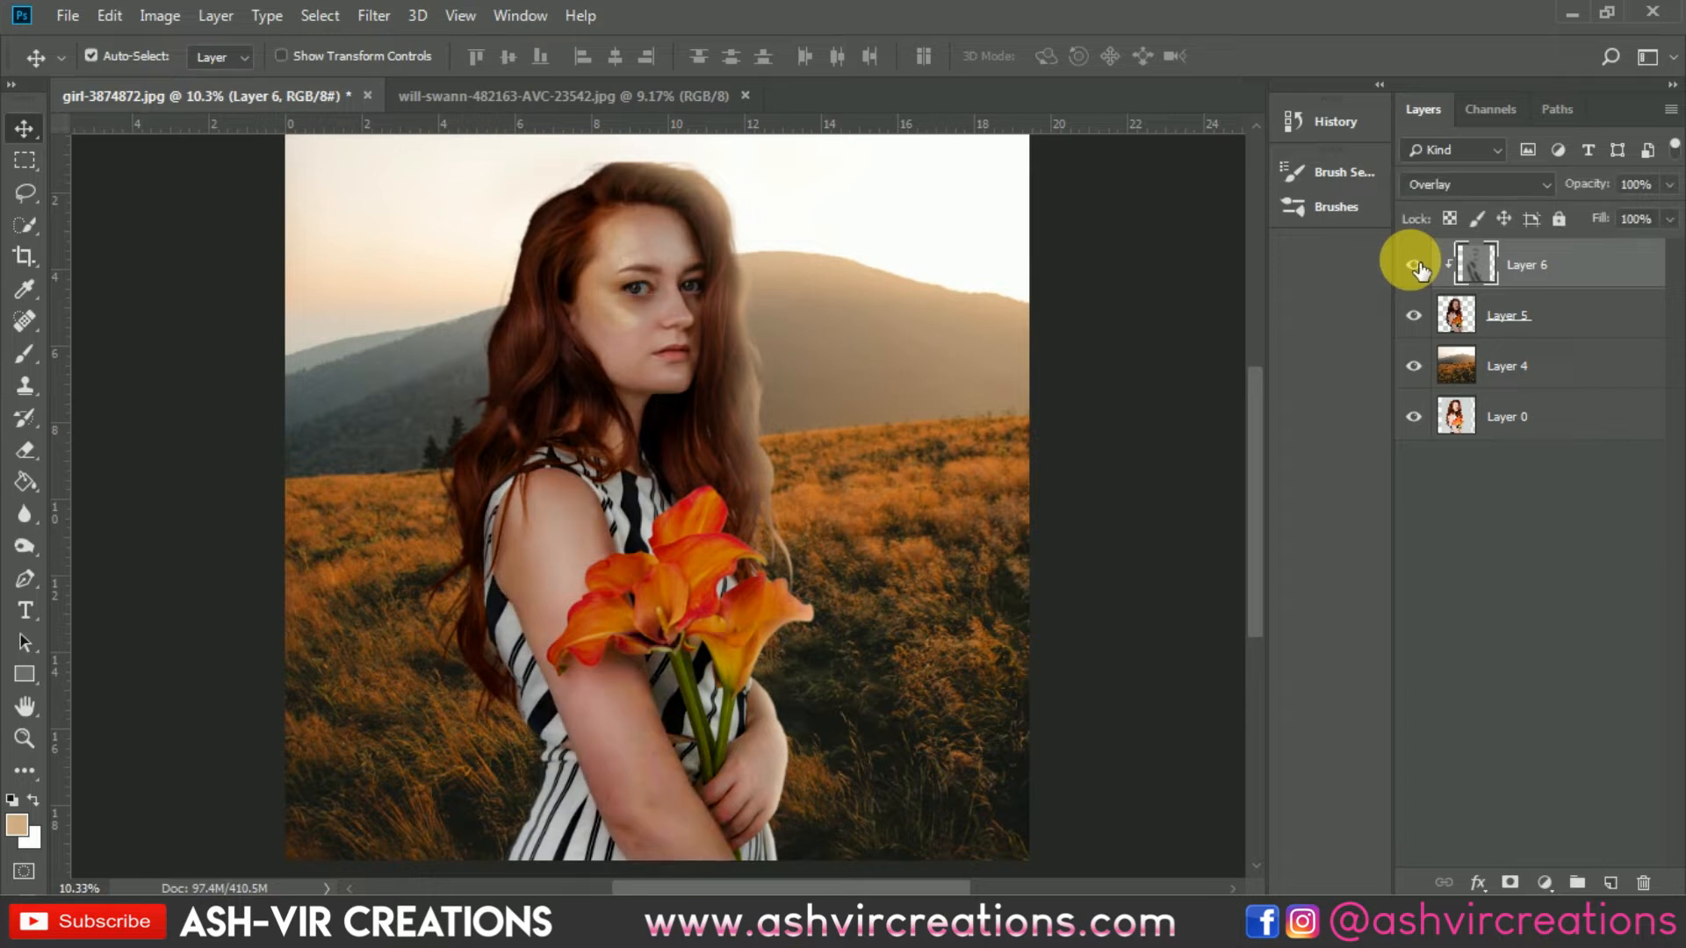
left_click(1417, 264)
left_click(1417, 263)
left_click(1417, 264)
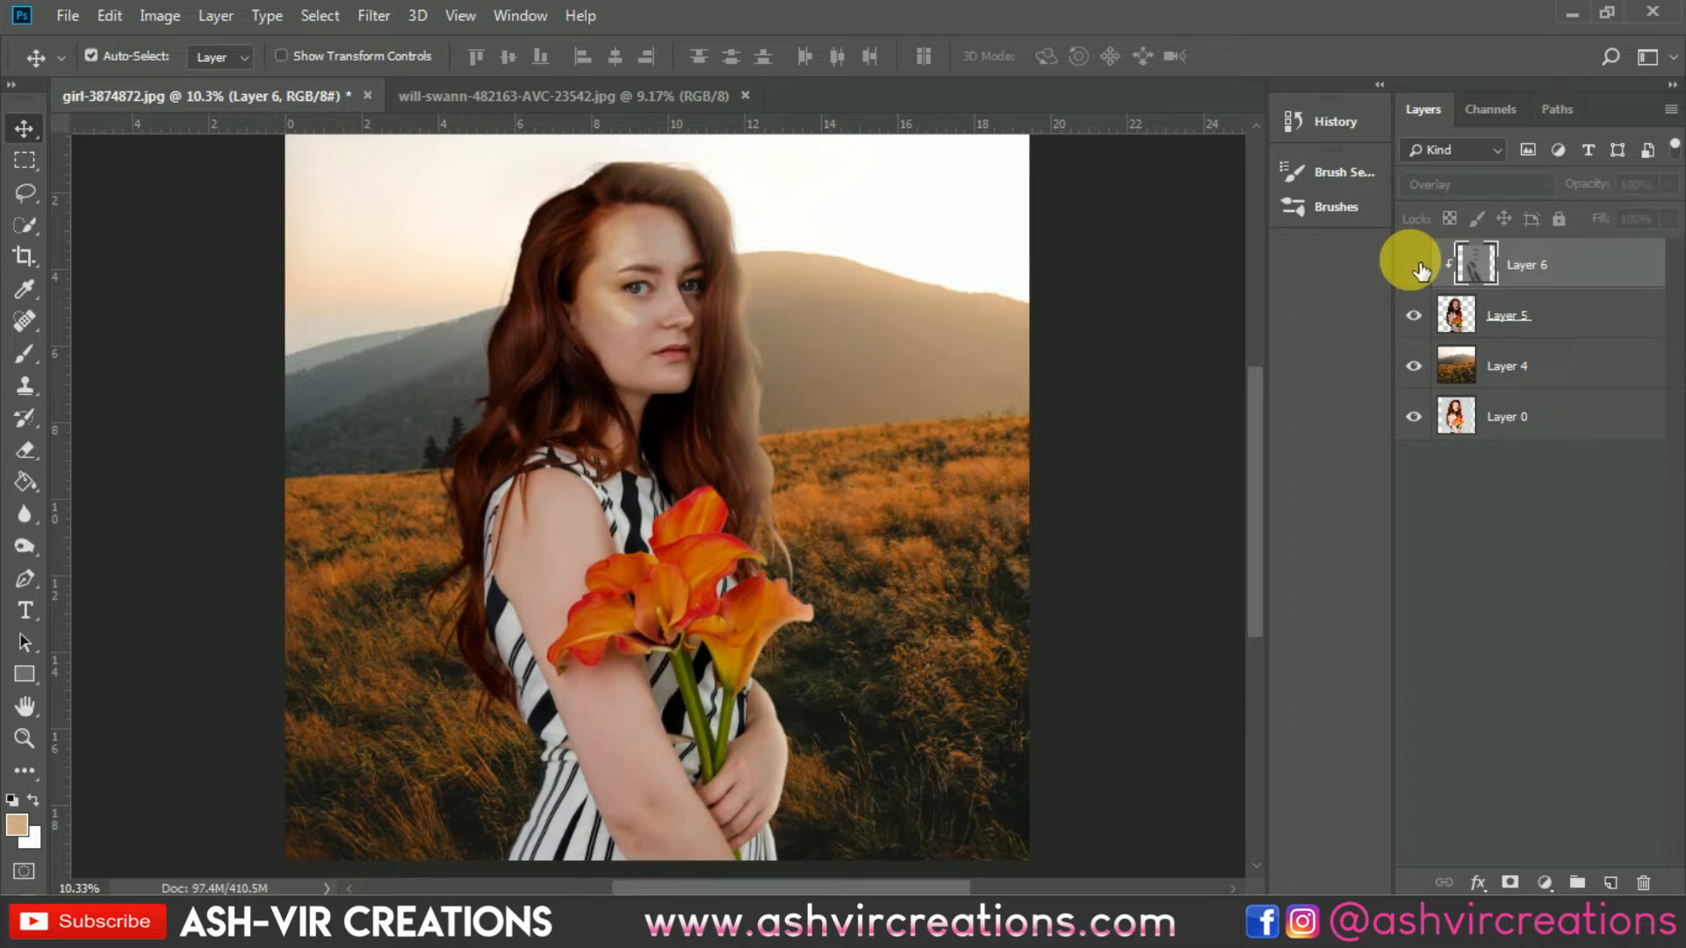
left_click(1417, 263)
left_click(1417, 263)
left_click(1416, 263)
left_click(1416, 263)
left_click(1416, 264)
left_click(1416, 264)
left_click(1416, 263)
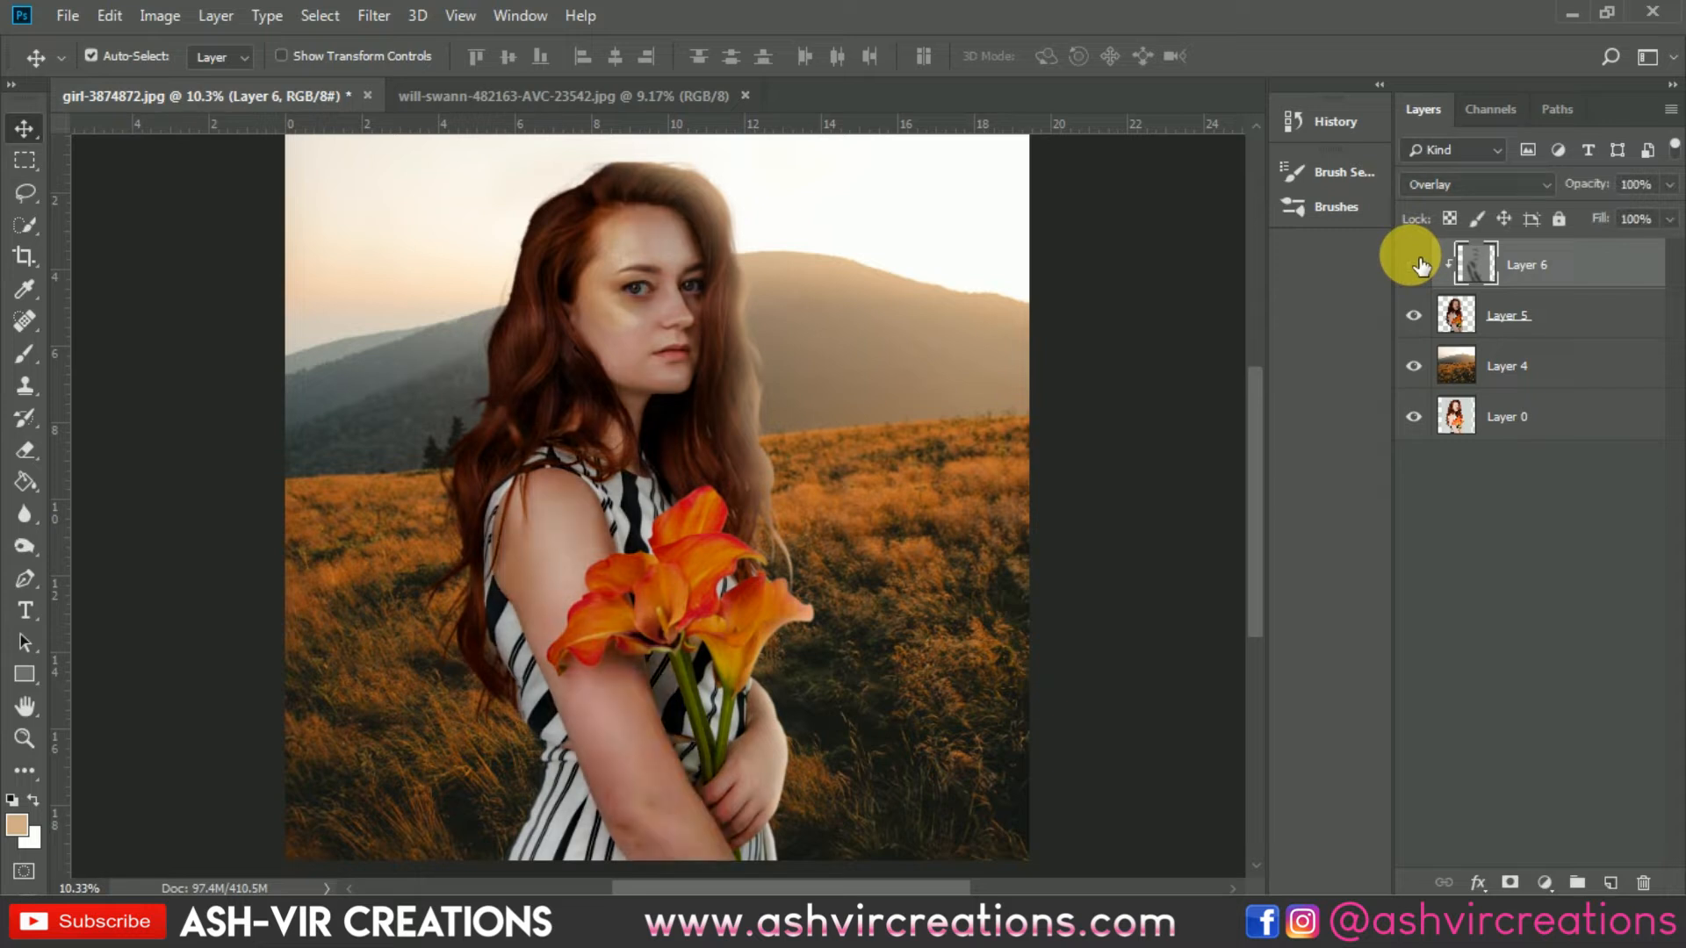
left_click(1416, 263)
left_click(1416, 264)
left_click(1537, 318)
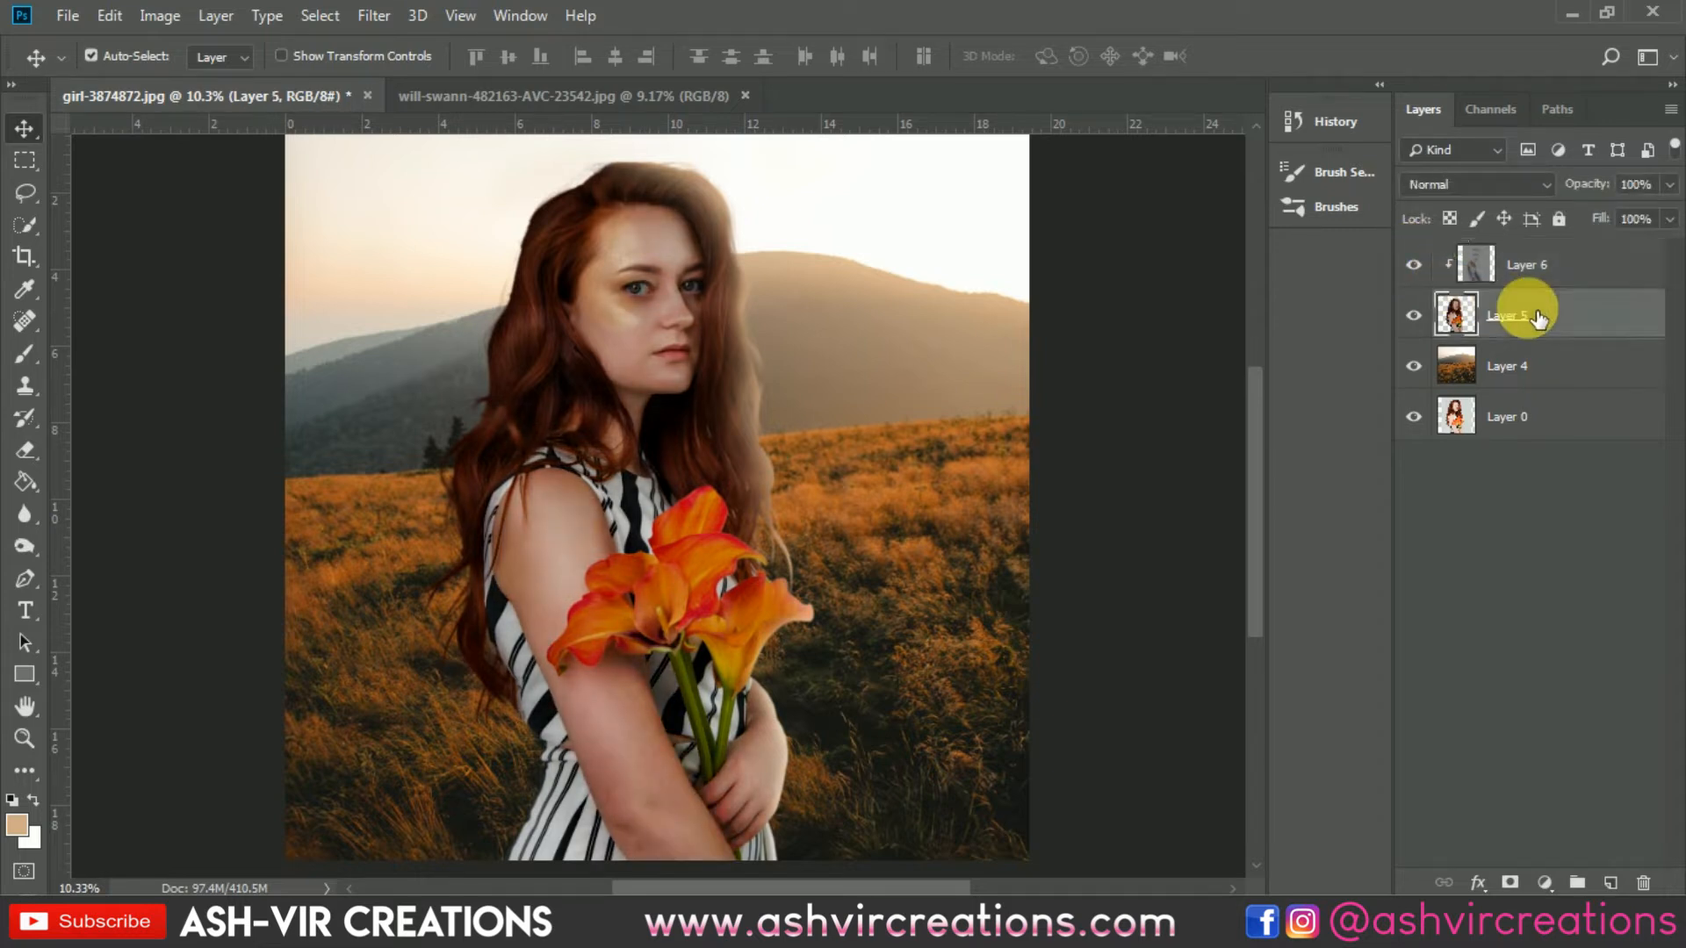
left_click(1525, 260)
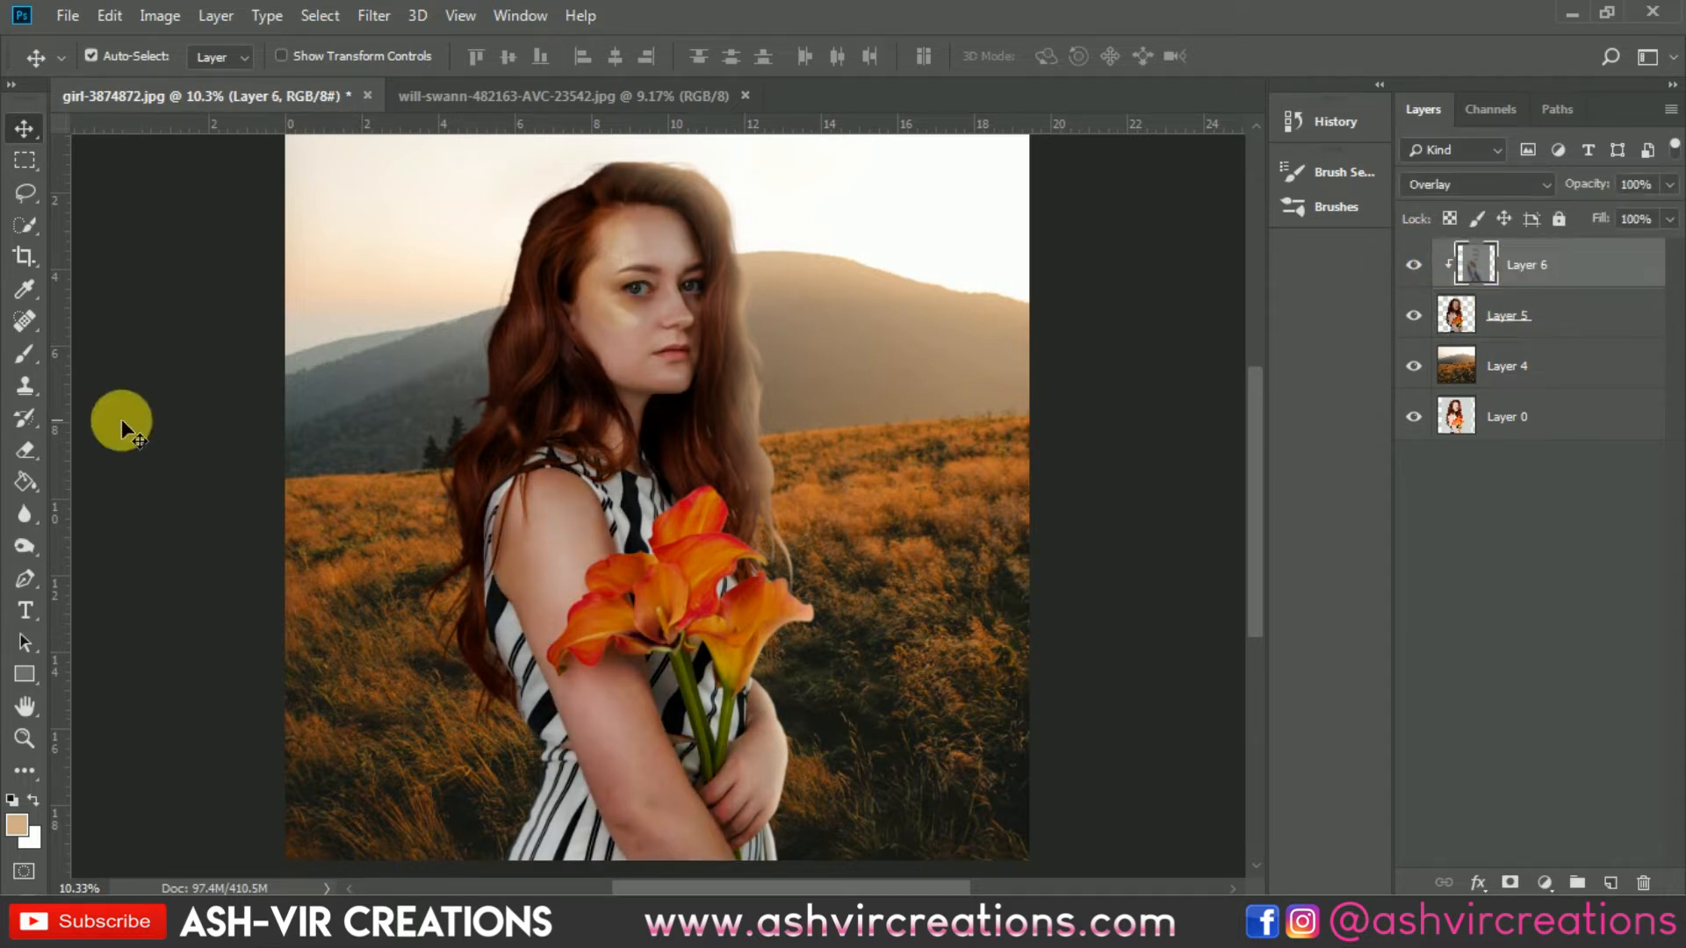
Step: Switch to the Dodge tool at 11% exposure with a 300 brush and lighten the hand holding the flowers
left_click(23, 515)
left_click_drag(28, 546, 92, 546)
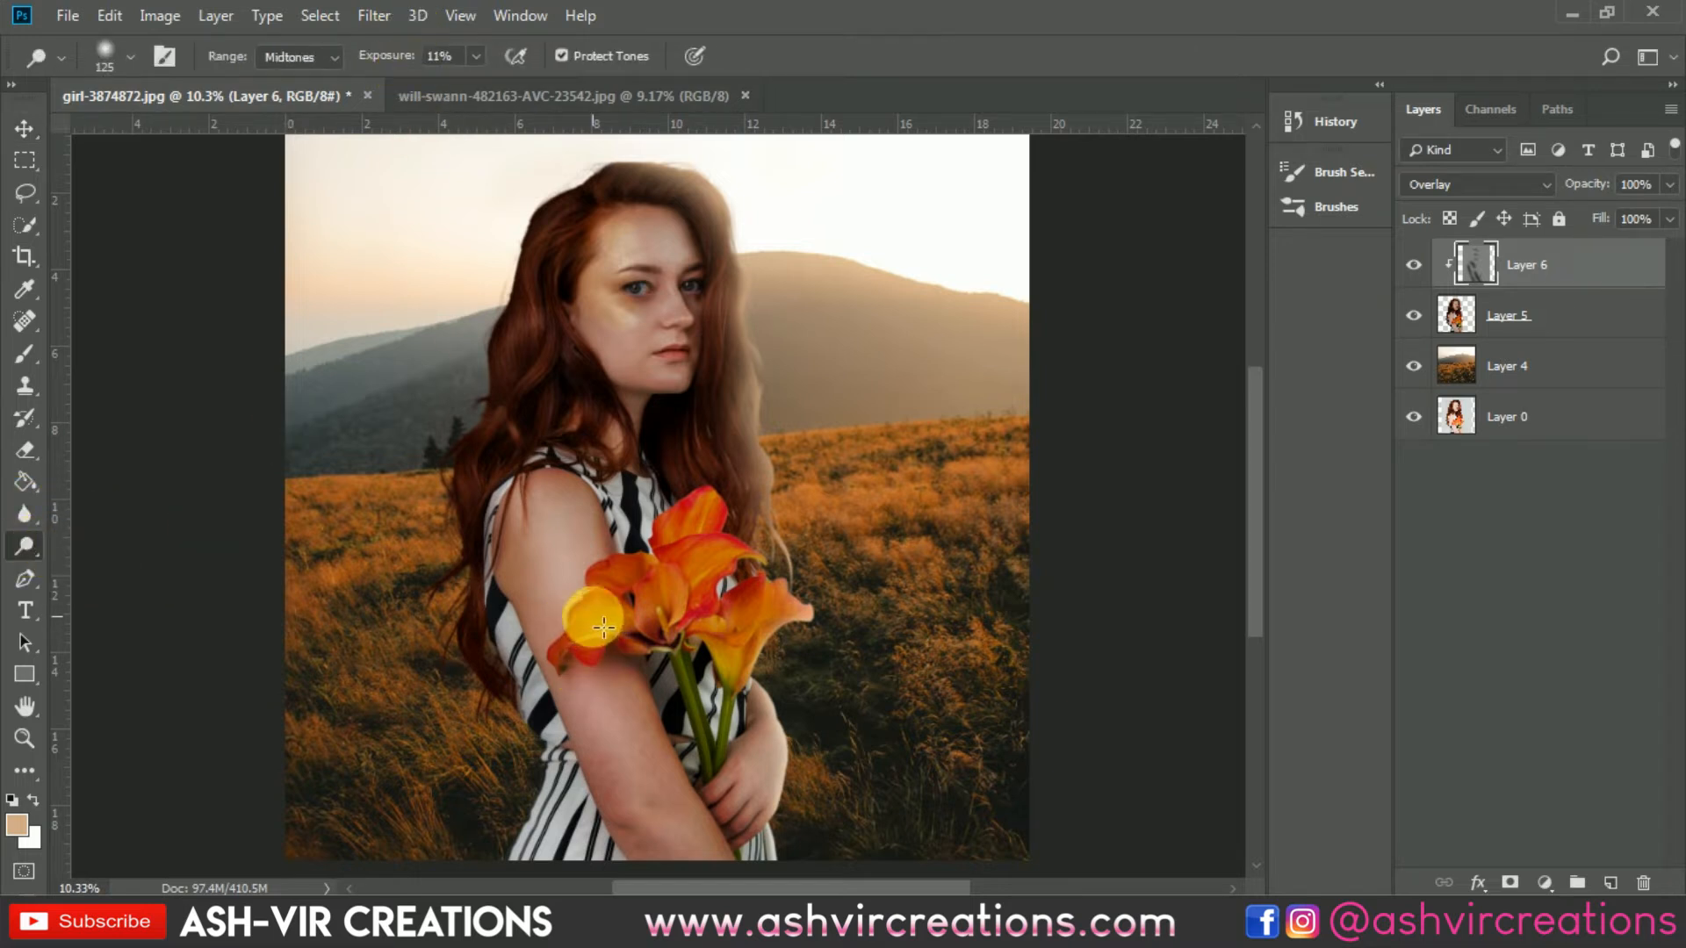
key("bracketright")
key("bracketright")
key("bracketright")
key("bracketright")
key("bracketright")
key("bracketright")
key("bracketright")
key("bracketright")
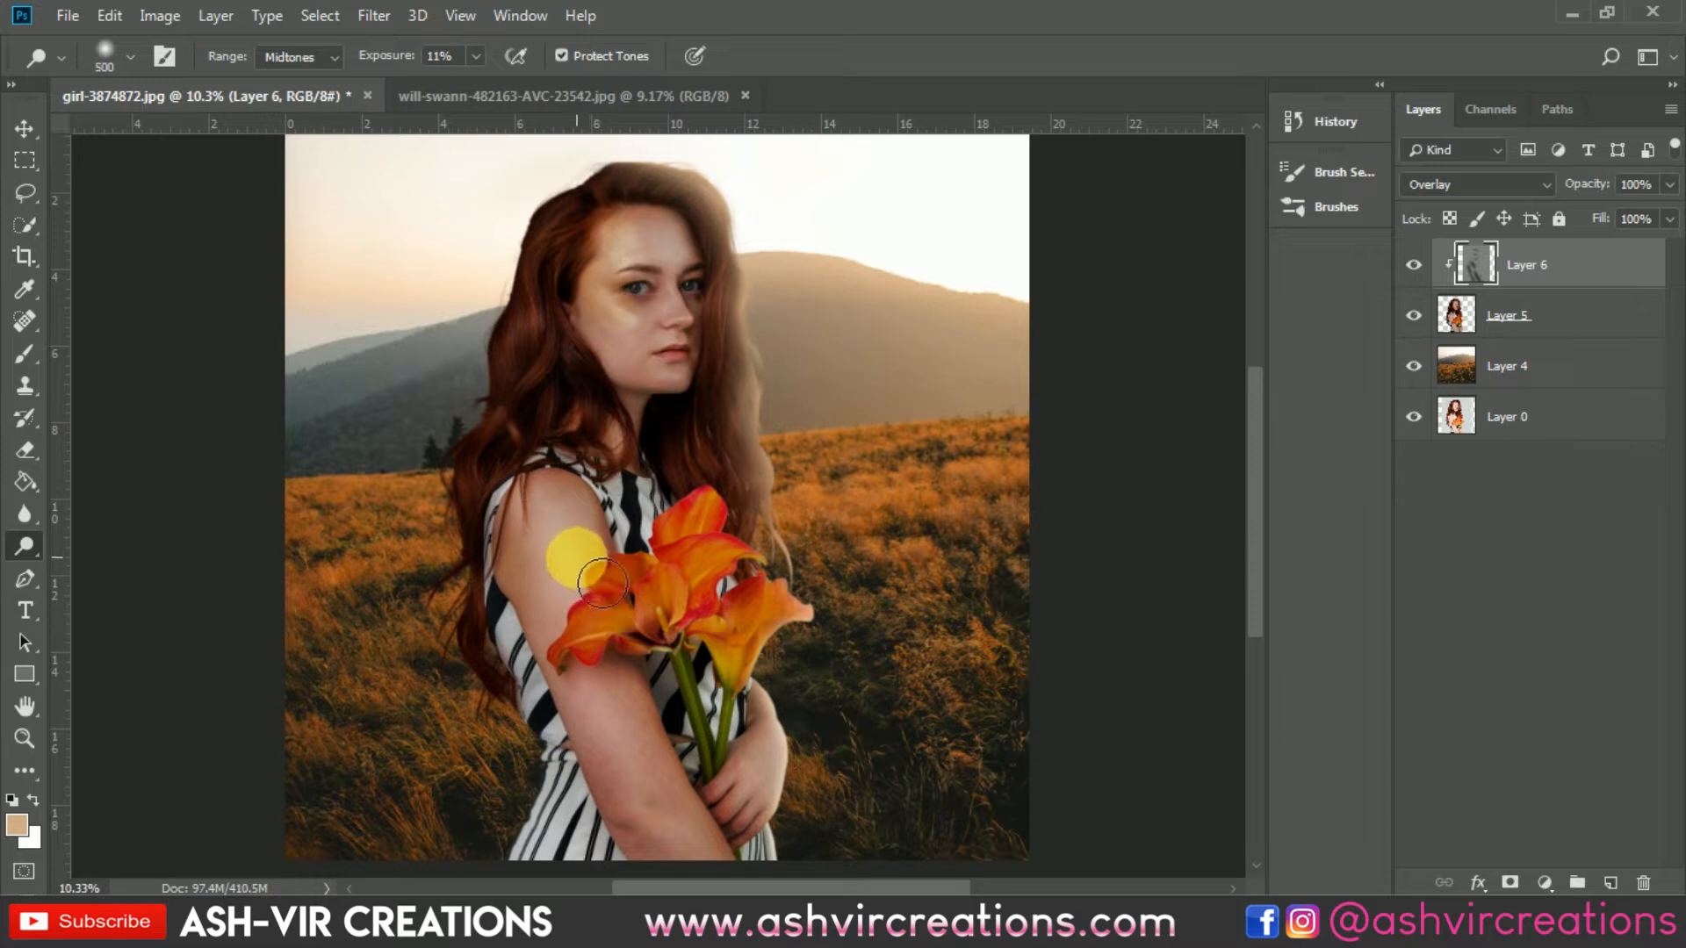
key("bracketleft")
key("bracketleft")
key("bracketleft")
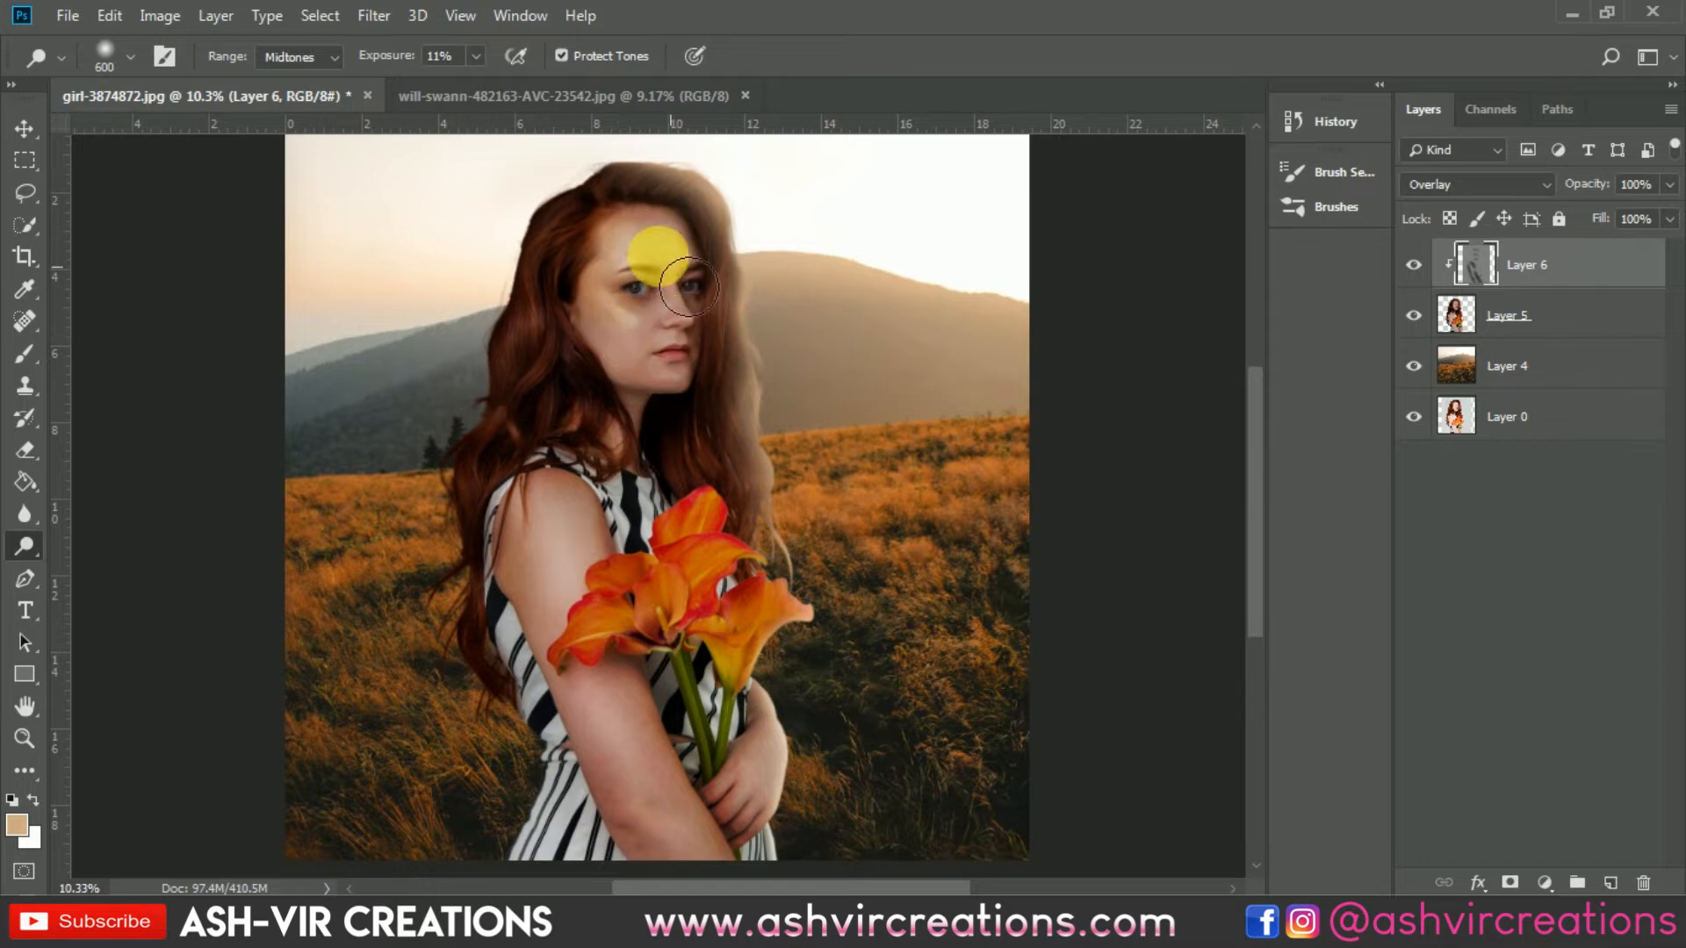
scroll(622, 308, "up", 11)
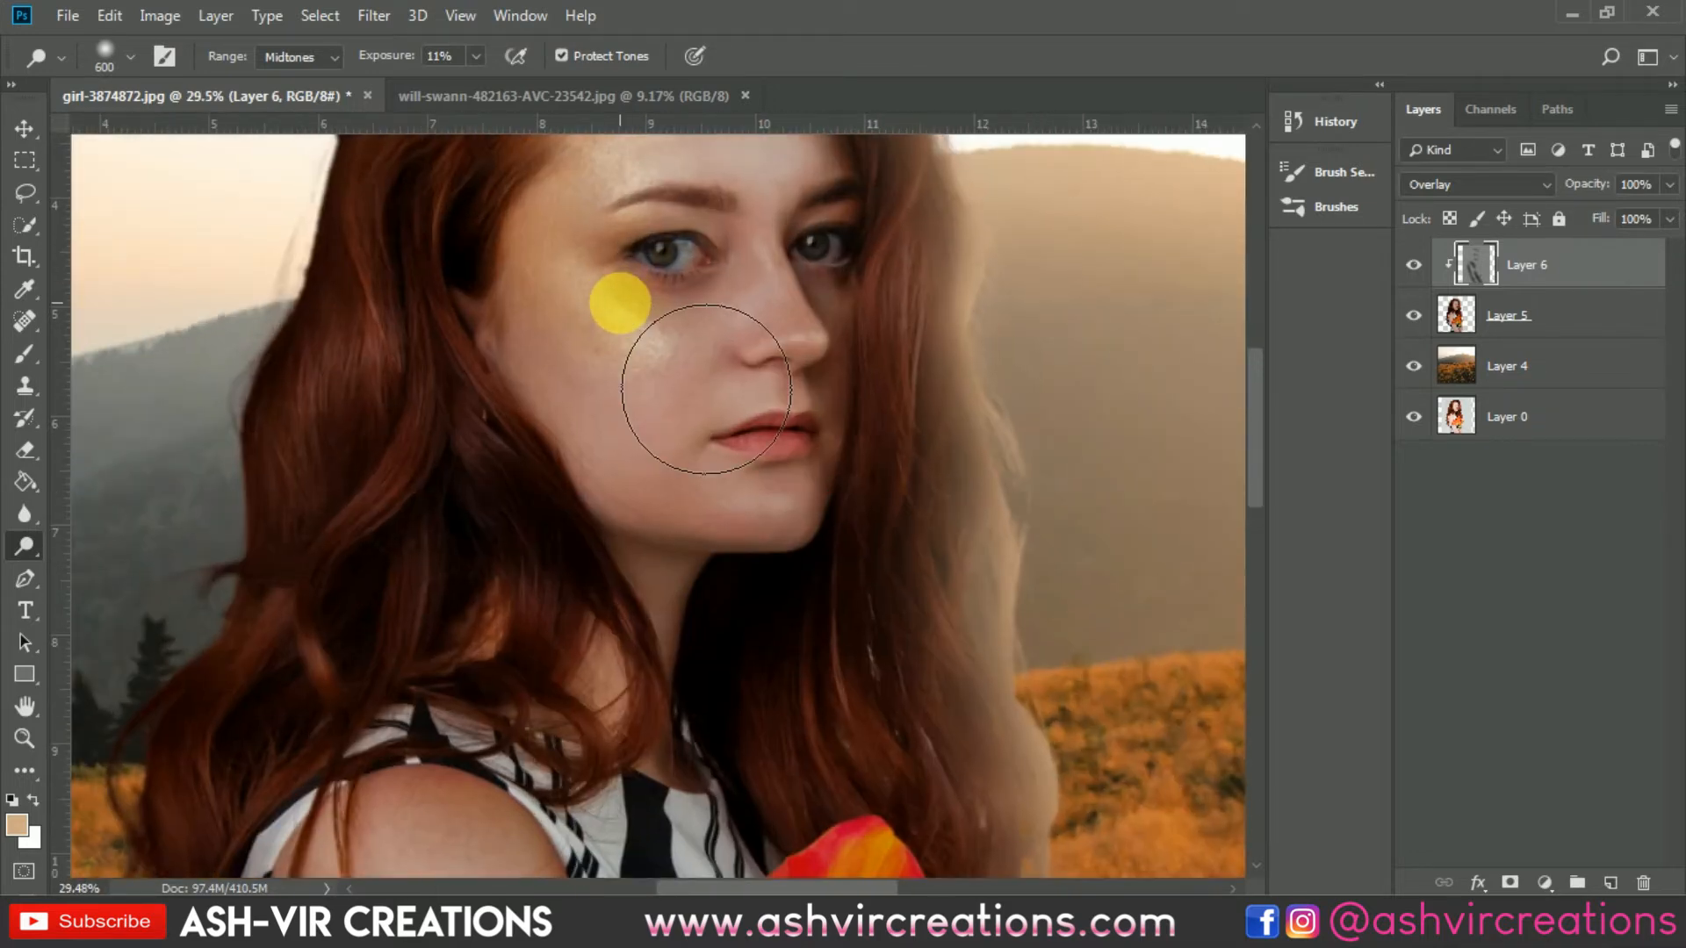
key("bracketleft")
key("bracketleft")
key("bracketleft")
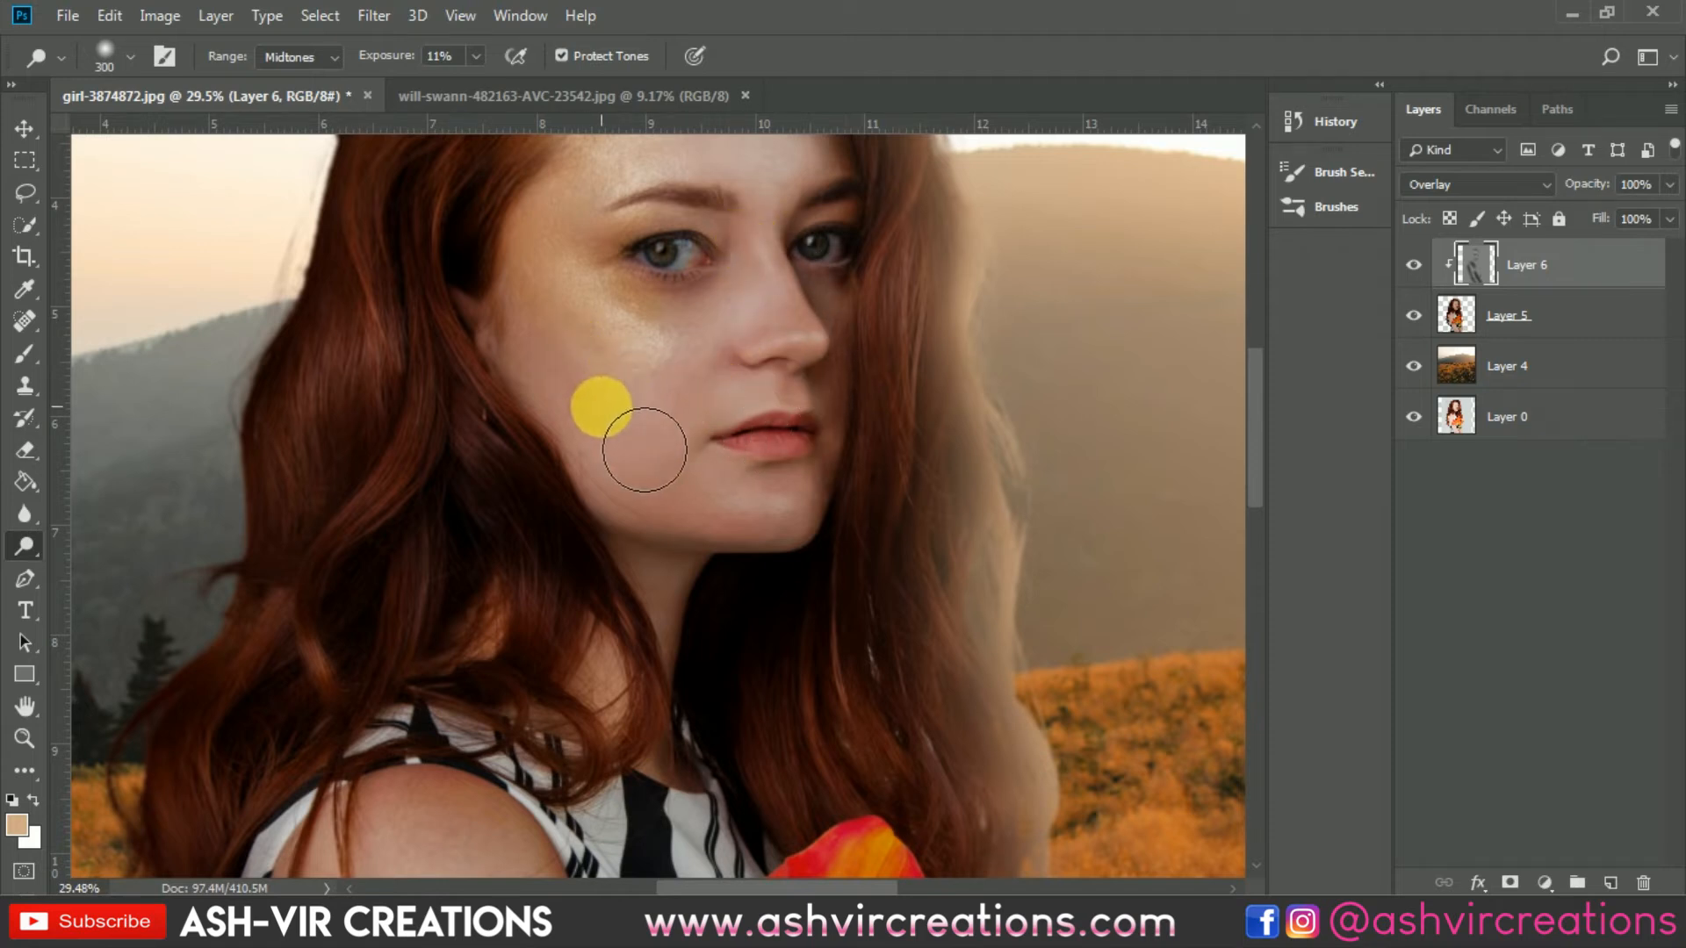
scroll(815, 427, "down", 3)
scroll(815, 427, "down", 1)
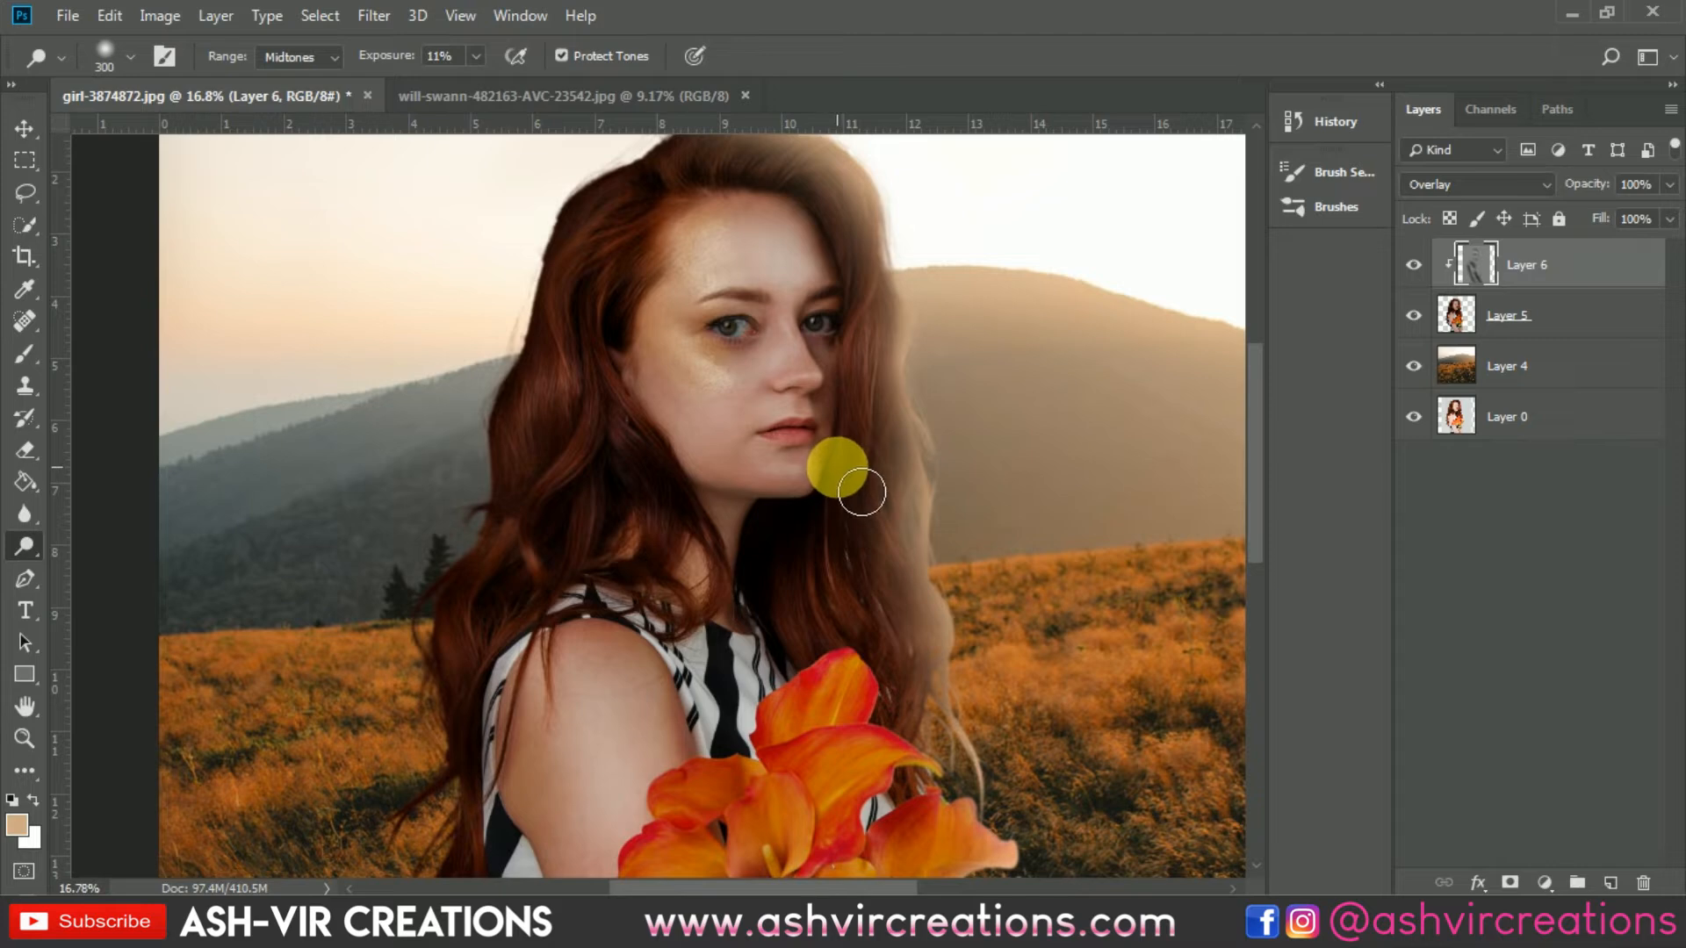
scroll(836, 465, "down", 3)
scroll(724, 736, "up", 2)
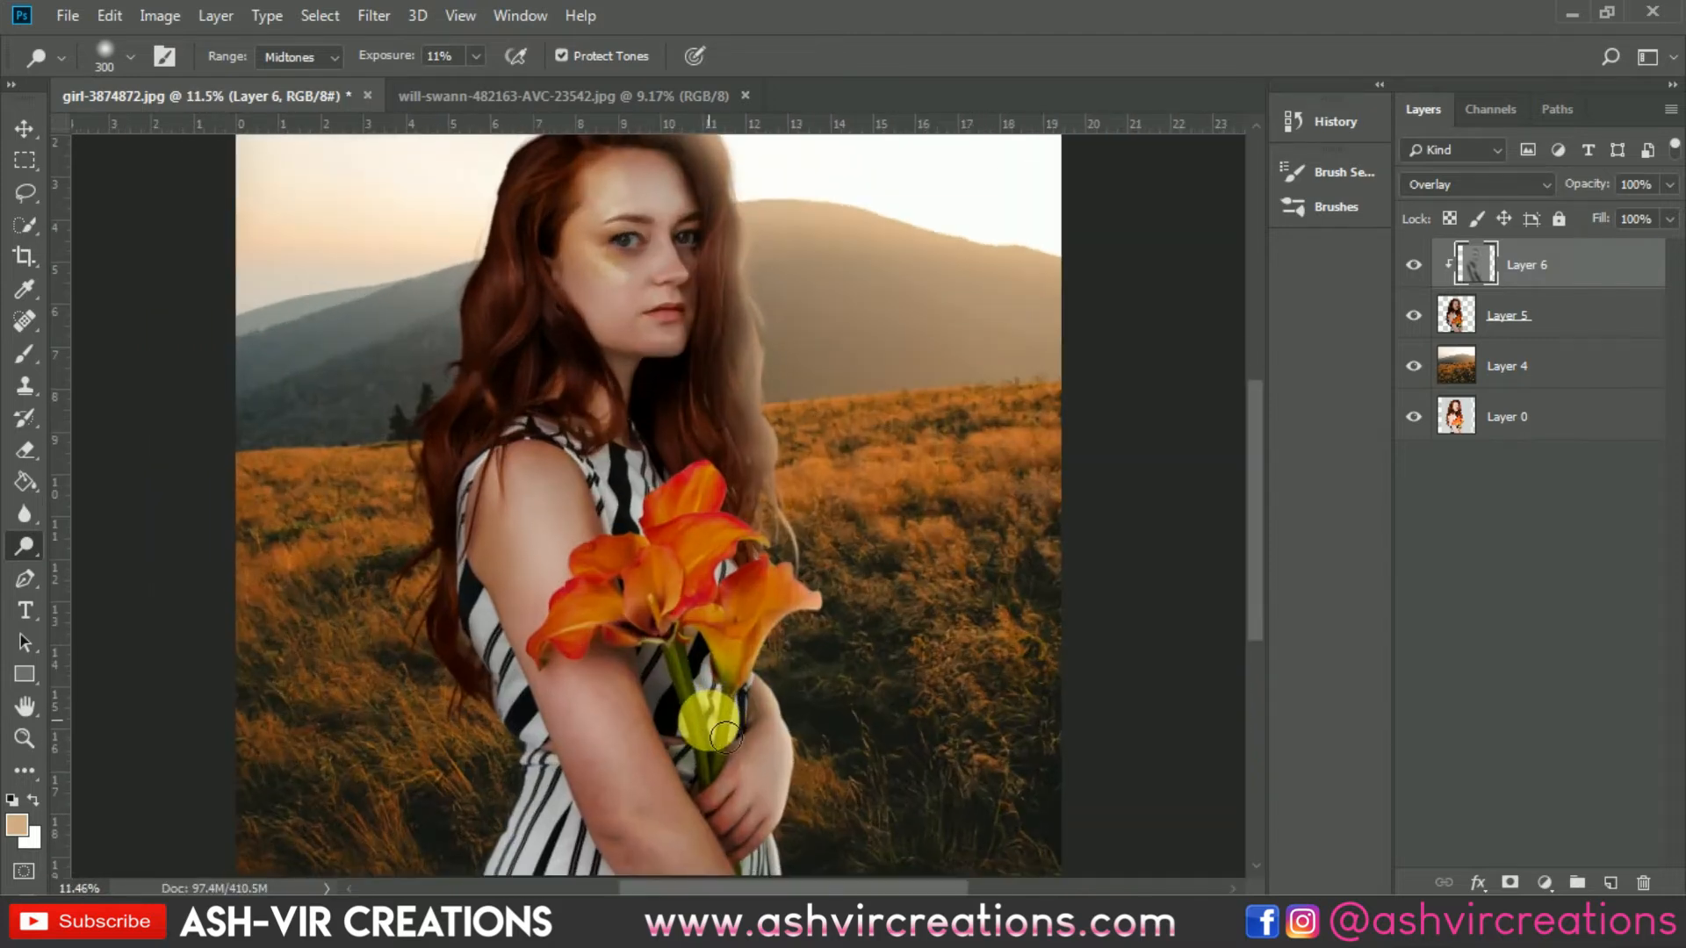
scroll(737, 746, "up", 1)
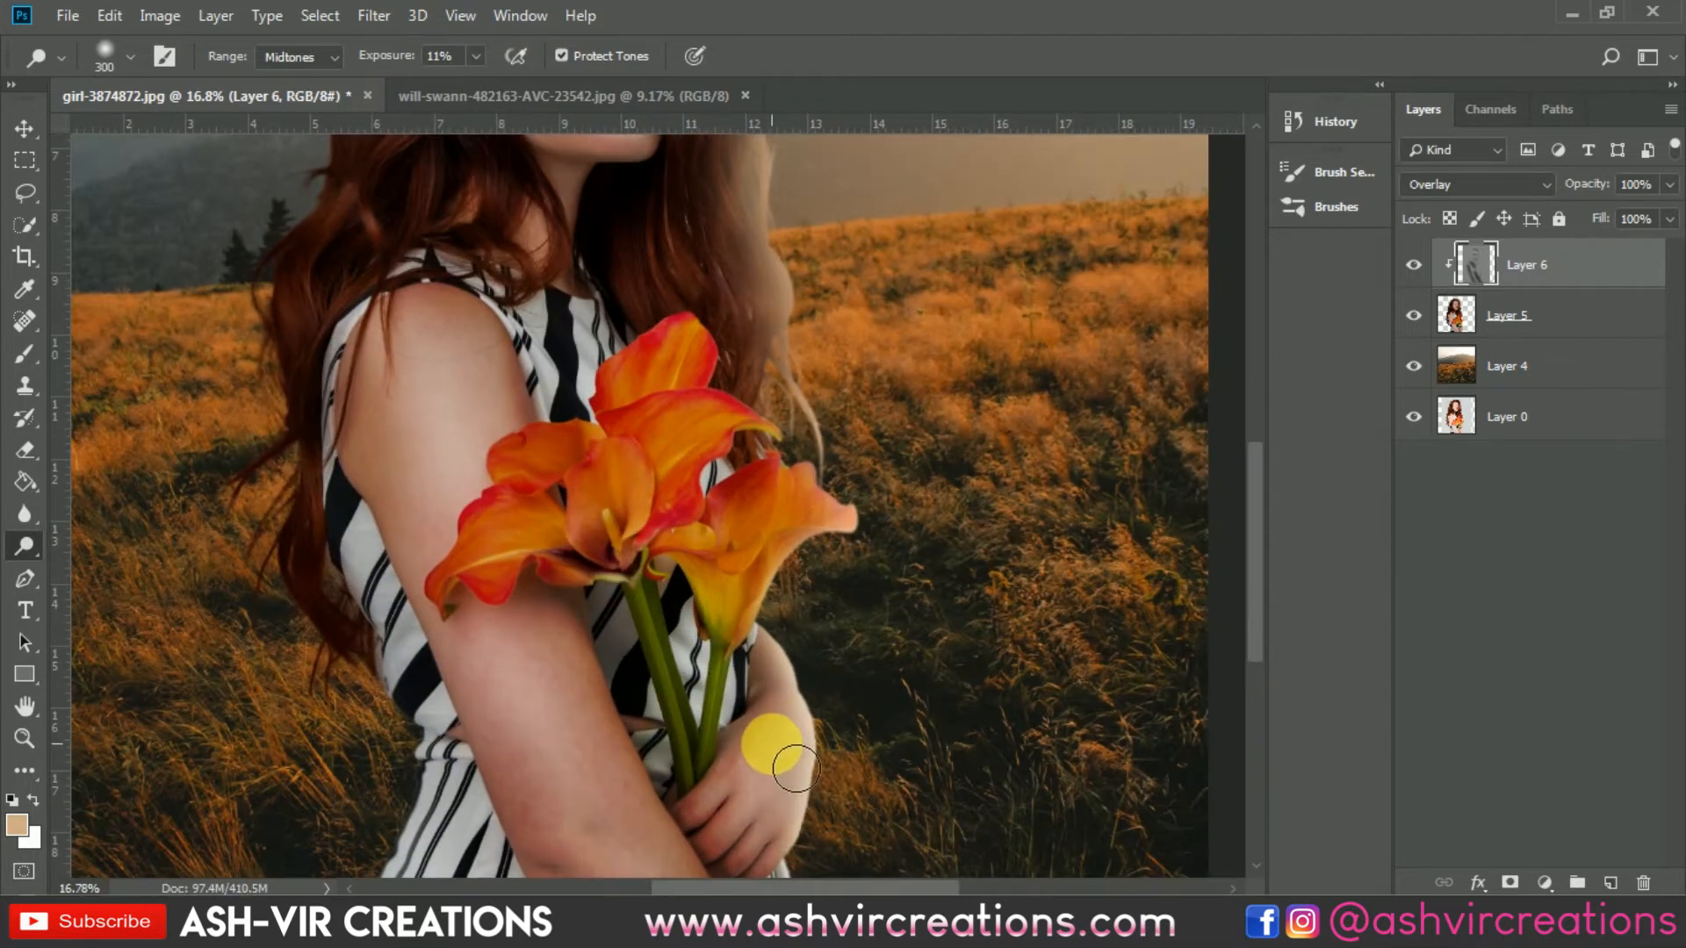
mouse_move(795, 768)
left_mouse_down()
mouse_move(731, 836)
mouse_move(803, 766)
mouse_move(753, 838)
mouse_move(811, 789)
mouse_move(774, 867)
mouse_move(815, 790)
mouse_move(754, 836)
left_mouse_up()
scroll(764, 826, "down", 3)
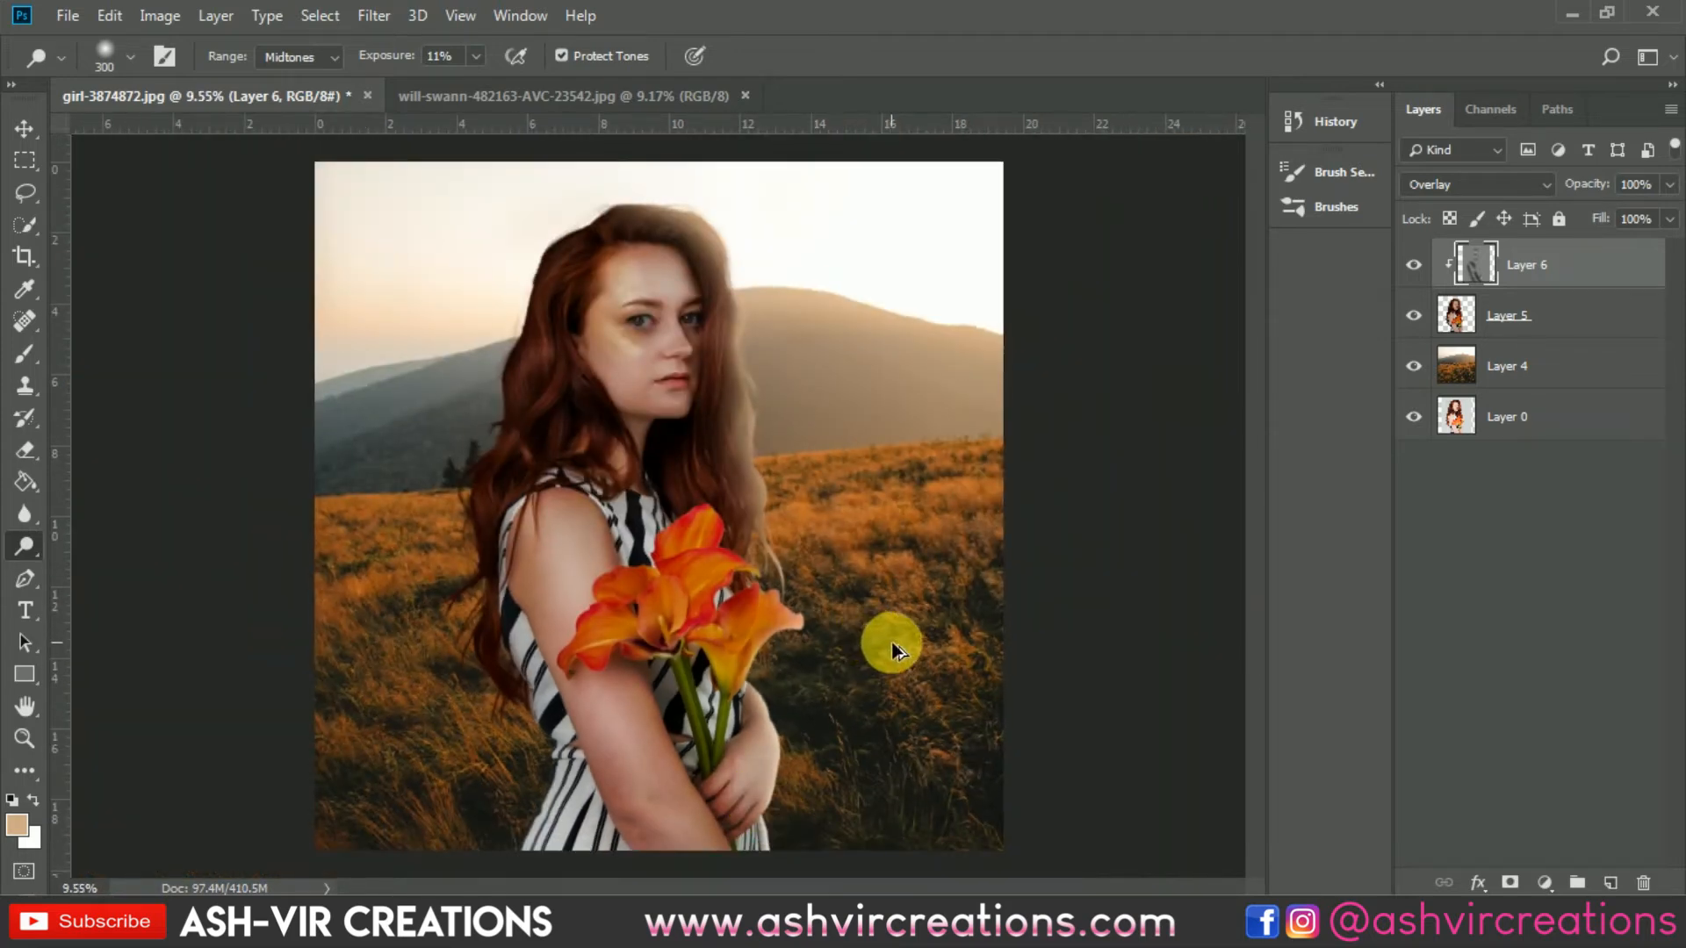
Step: Repeatedly hide and show the gray overlay layer to review the dodge and burn result
key("v")
scroll(688, 497, "down", 2)
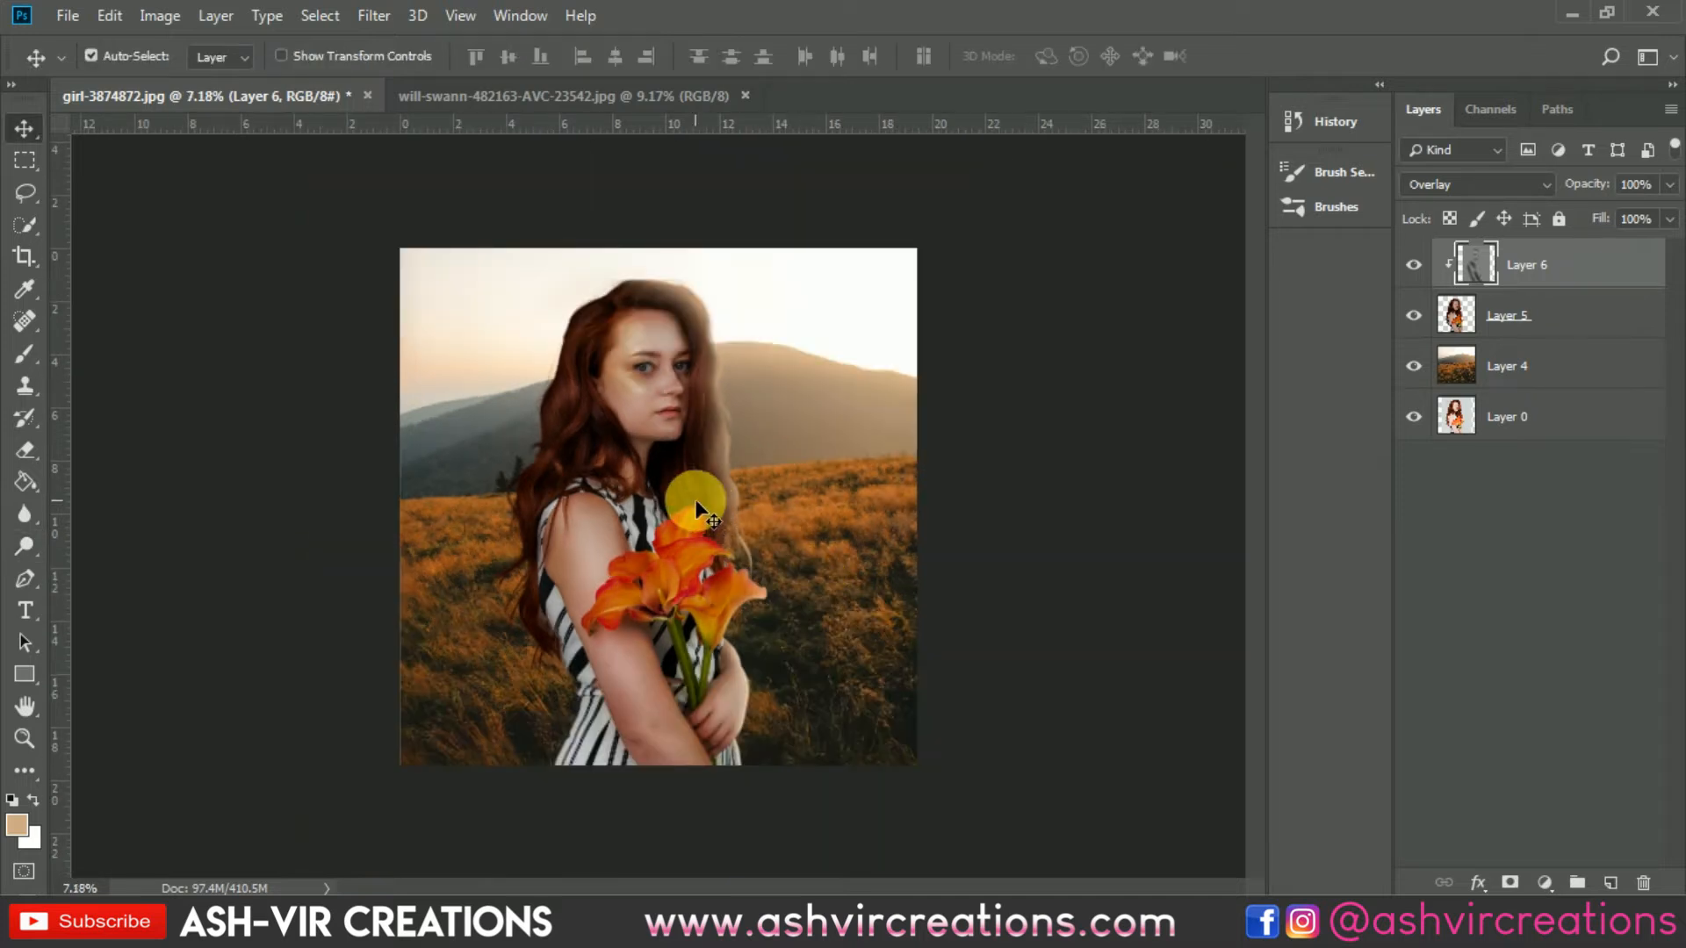
scroll(779, 456, "up", 1)
left_click(1414, 265)
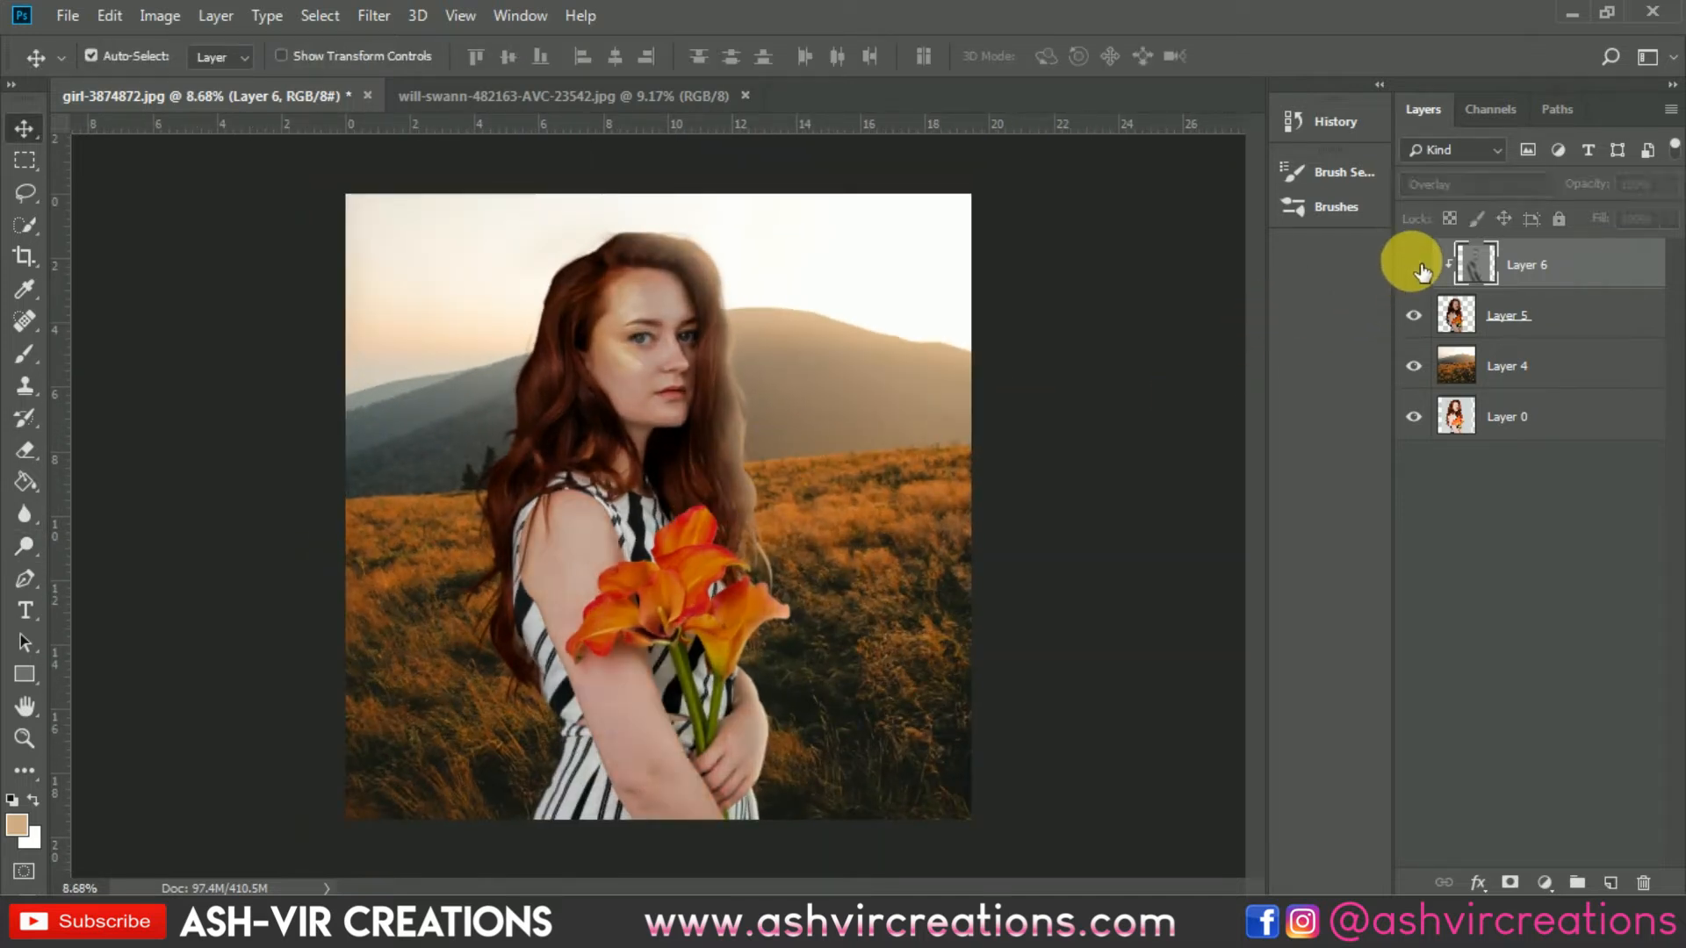
left_click(1415, 267)
left_click(1416, 267)
left_click(1415, 267)
left_click(1416, 267)
left_click(1415, 267)
left_click(1415, 267)
left_click(1415, 267)
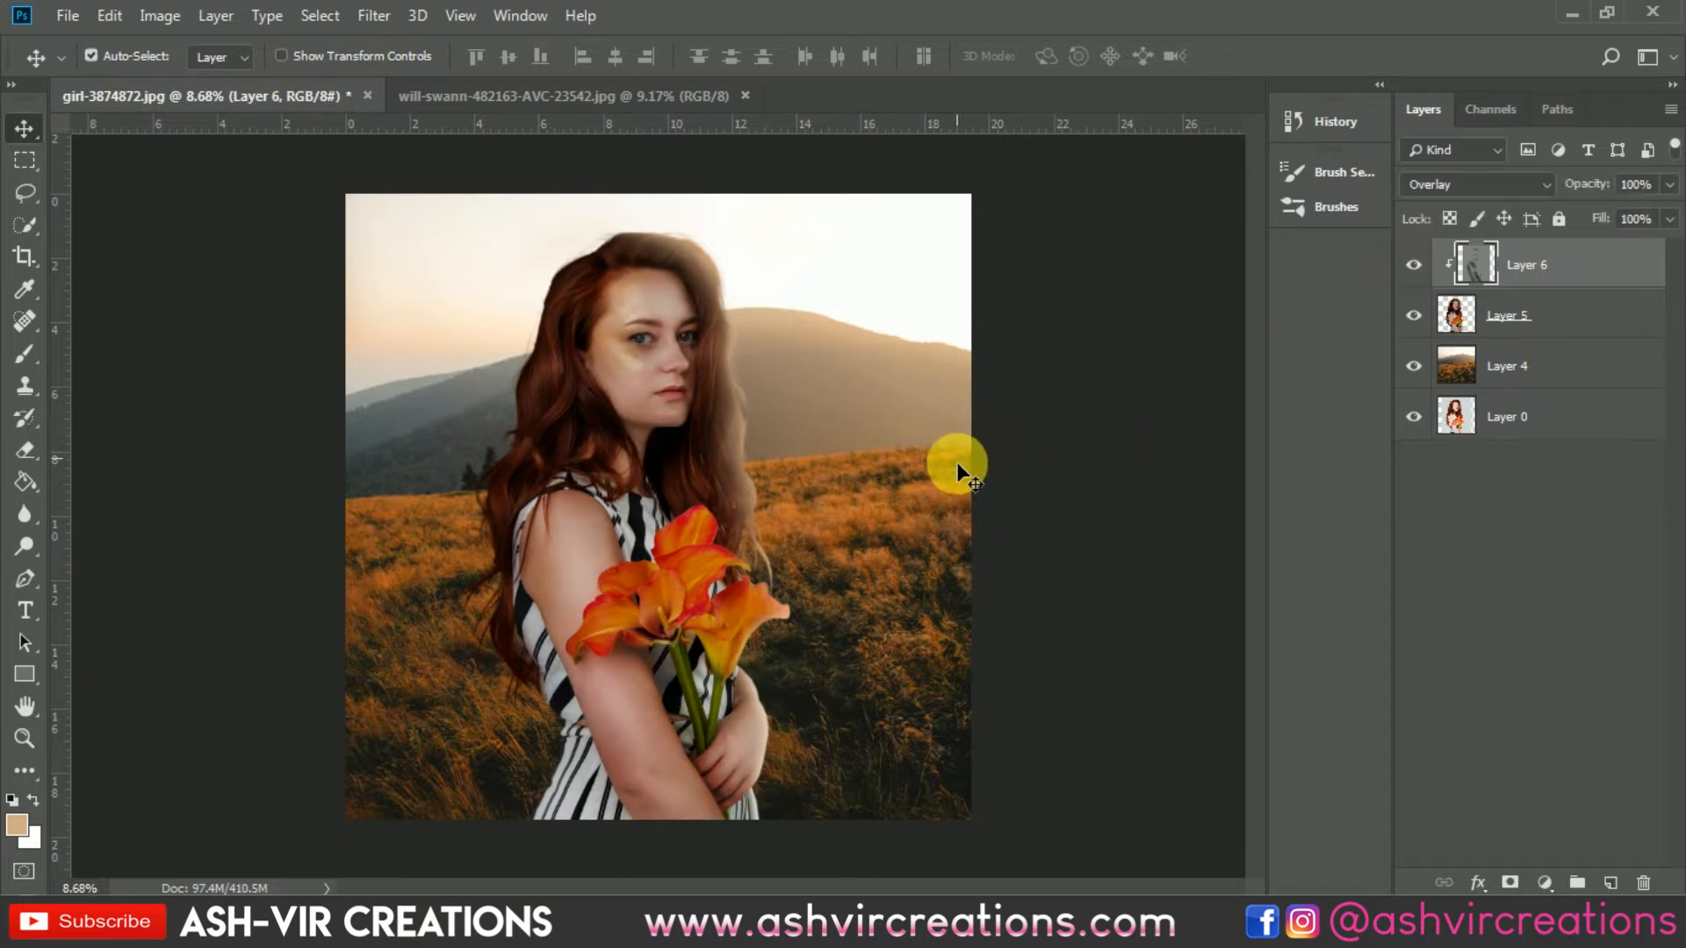
Step: Merge the gray overlay layer down into the woman's layer
left_click(1536, 323, "ctrl")
right_click(1532, 314)
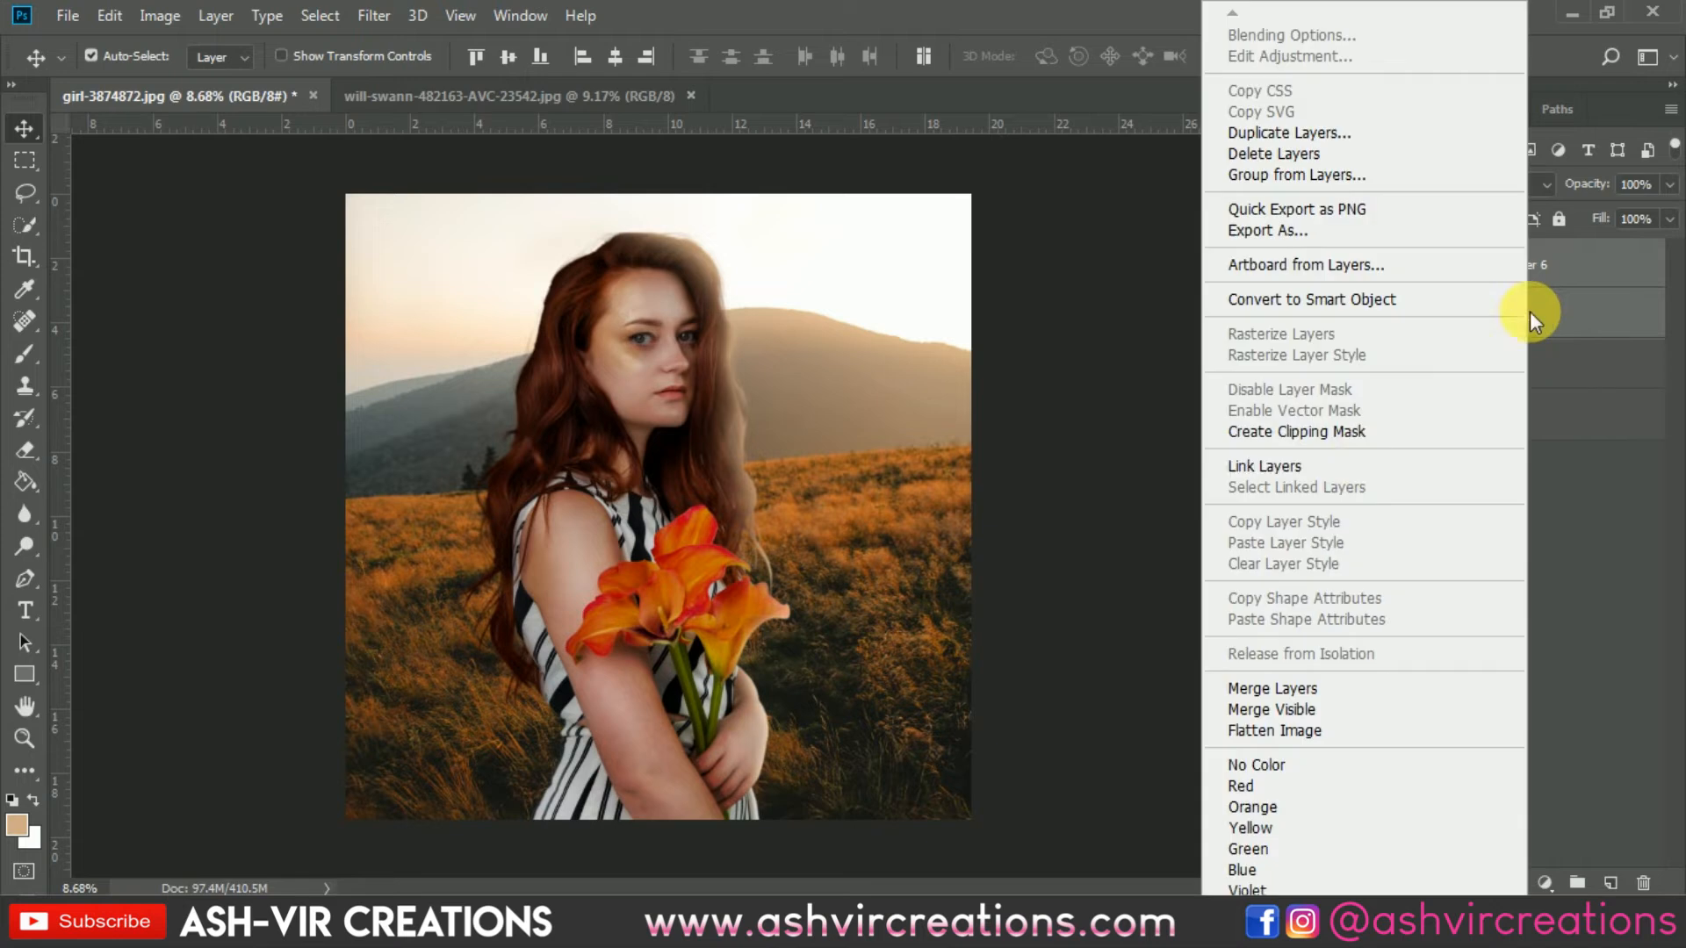
left_click(1291, 688)
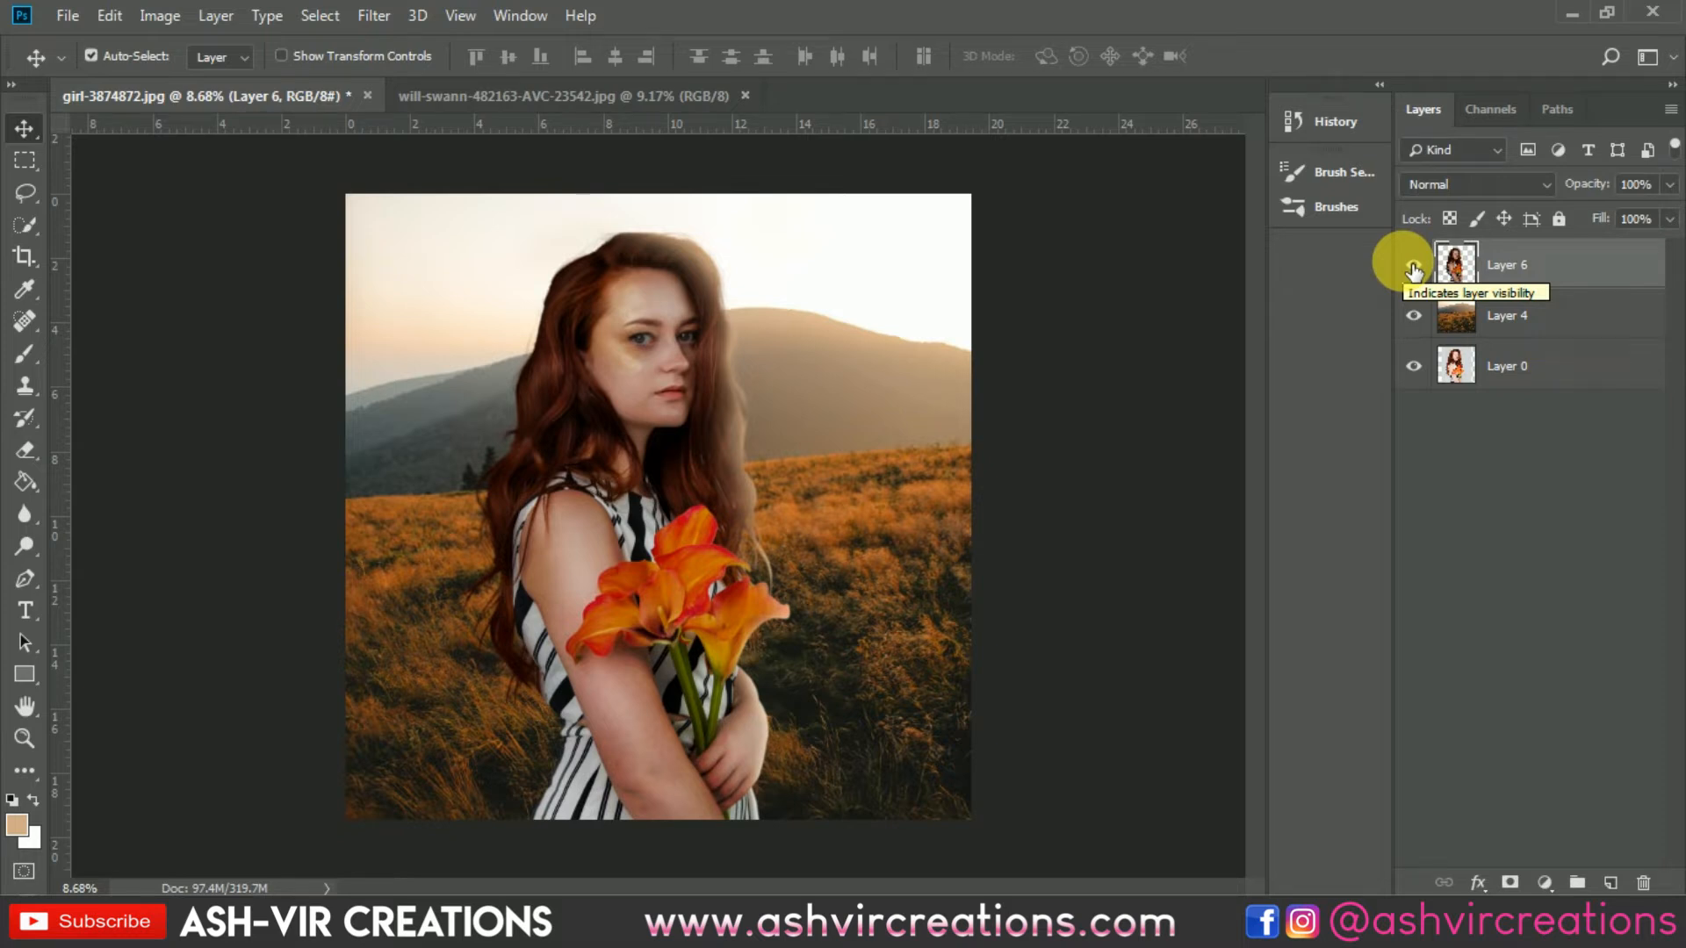
Step: Apply a Box Blur with a 24-pixel radius to the landscape layer
left_click(1542, 318)
left_click(387, 15)
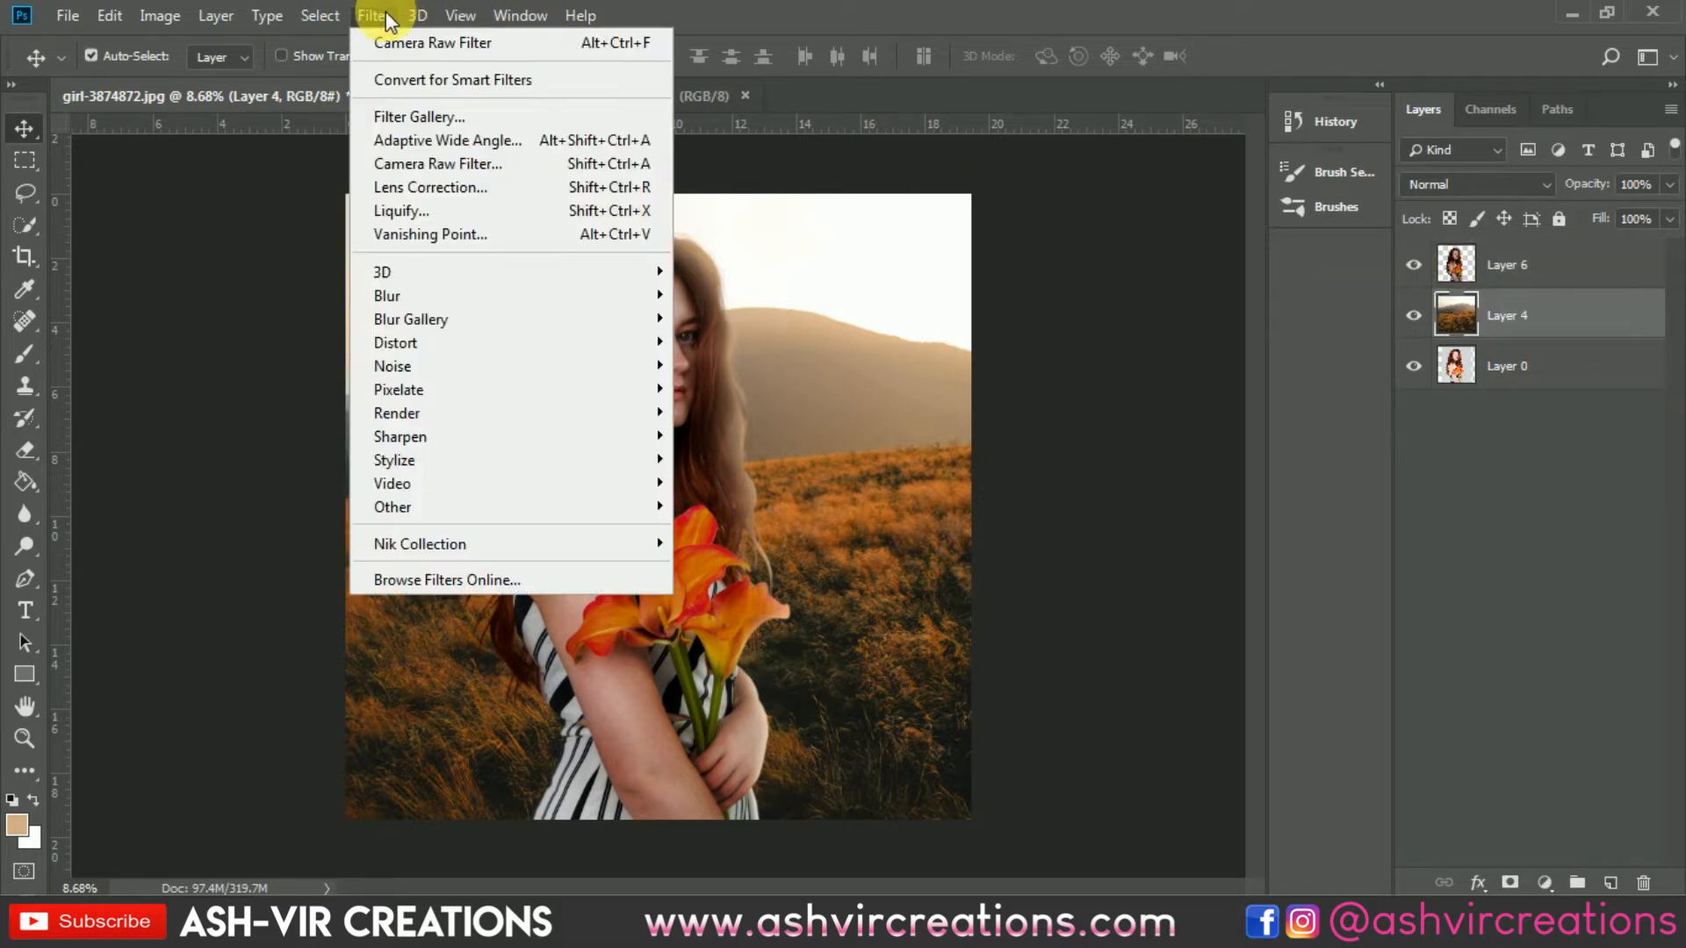
mouse_move(392, 293)
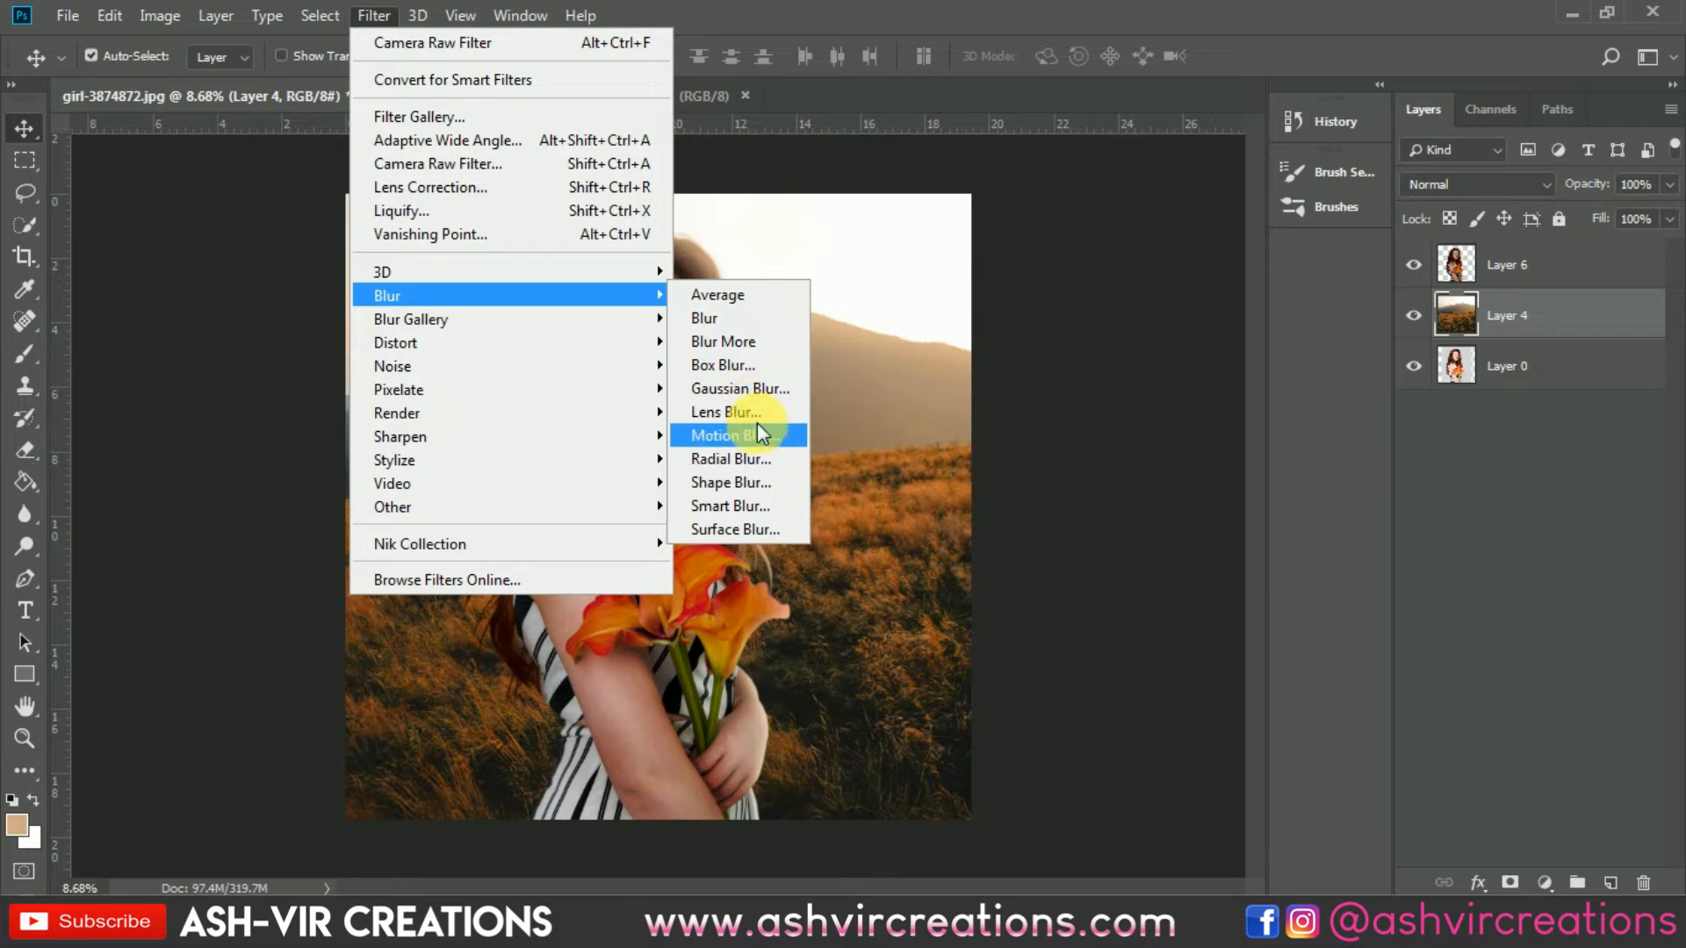
left_click(757, 366)
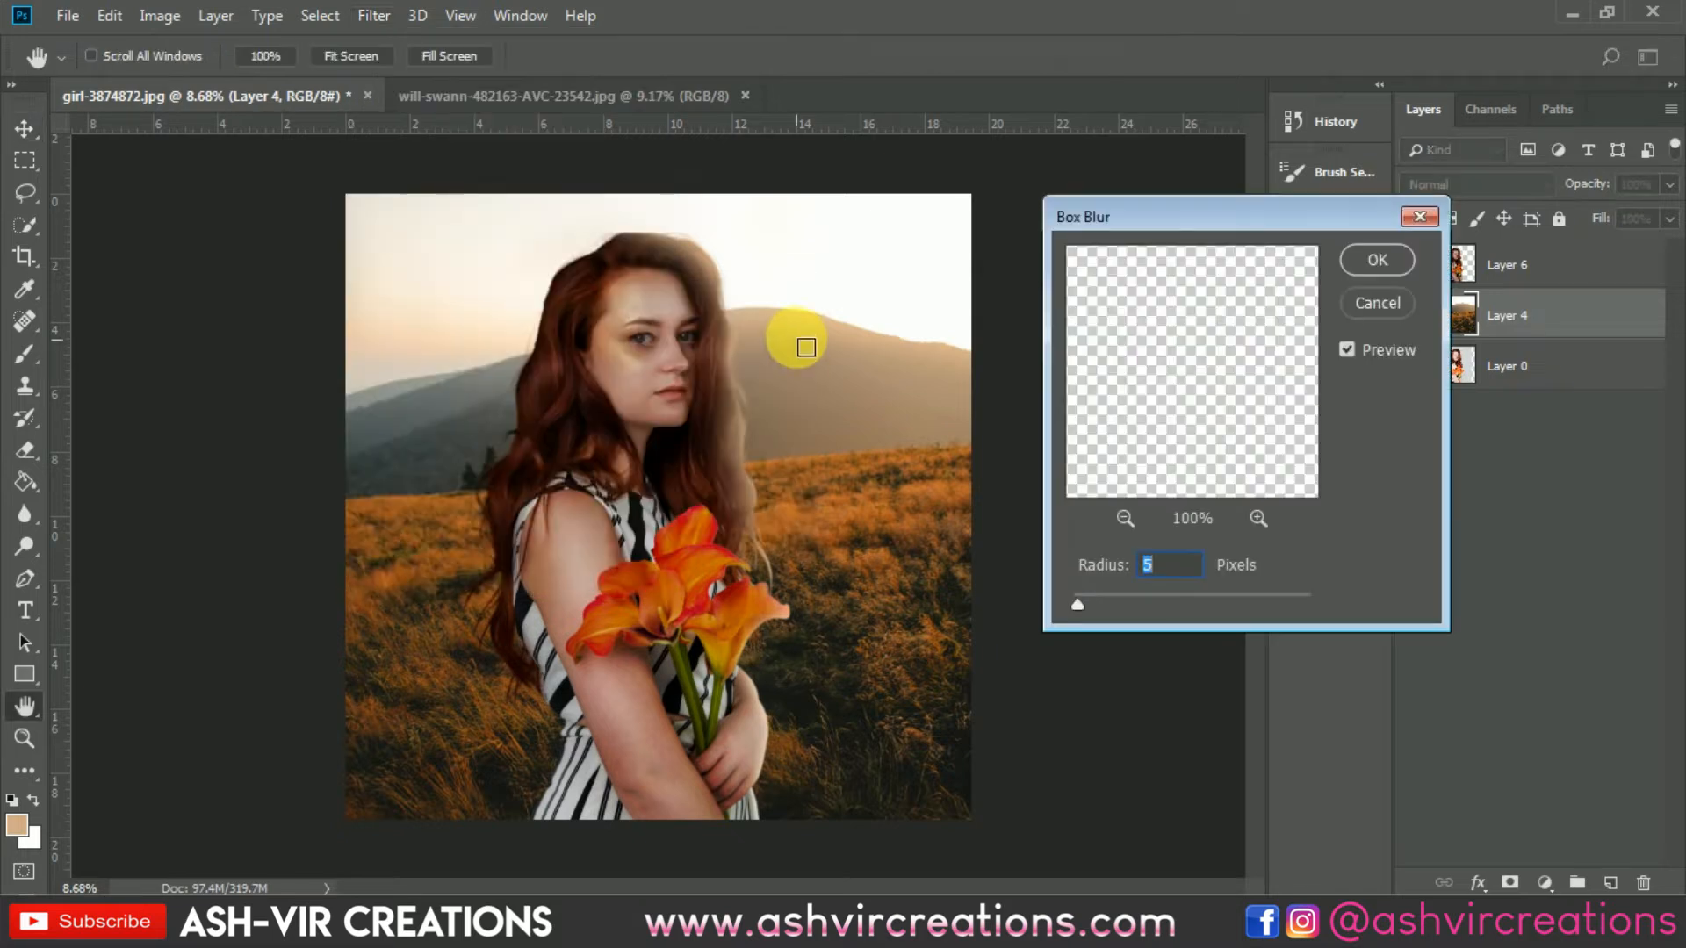
mouse_move(1093, 599)
left_mouse_down()
mouse_move(1125, 599)
mouse_move(1110, 606)
left_mouse_up()
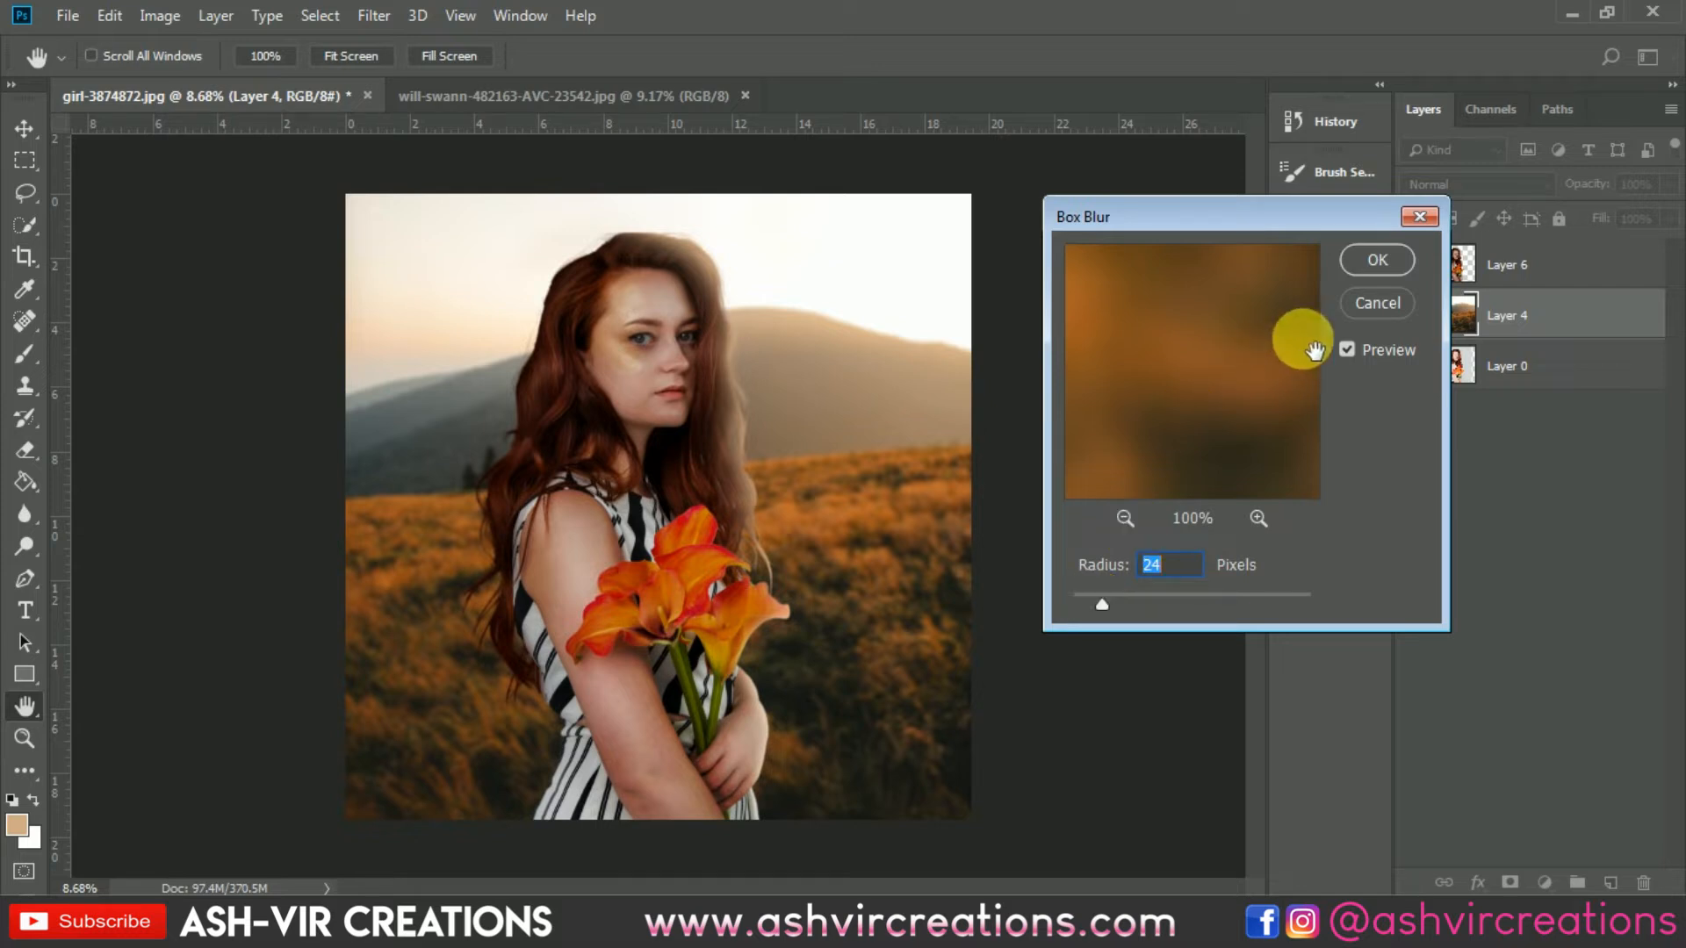
left_click(1378, 260)
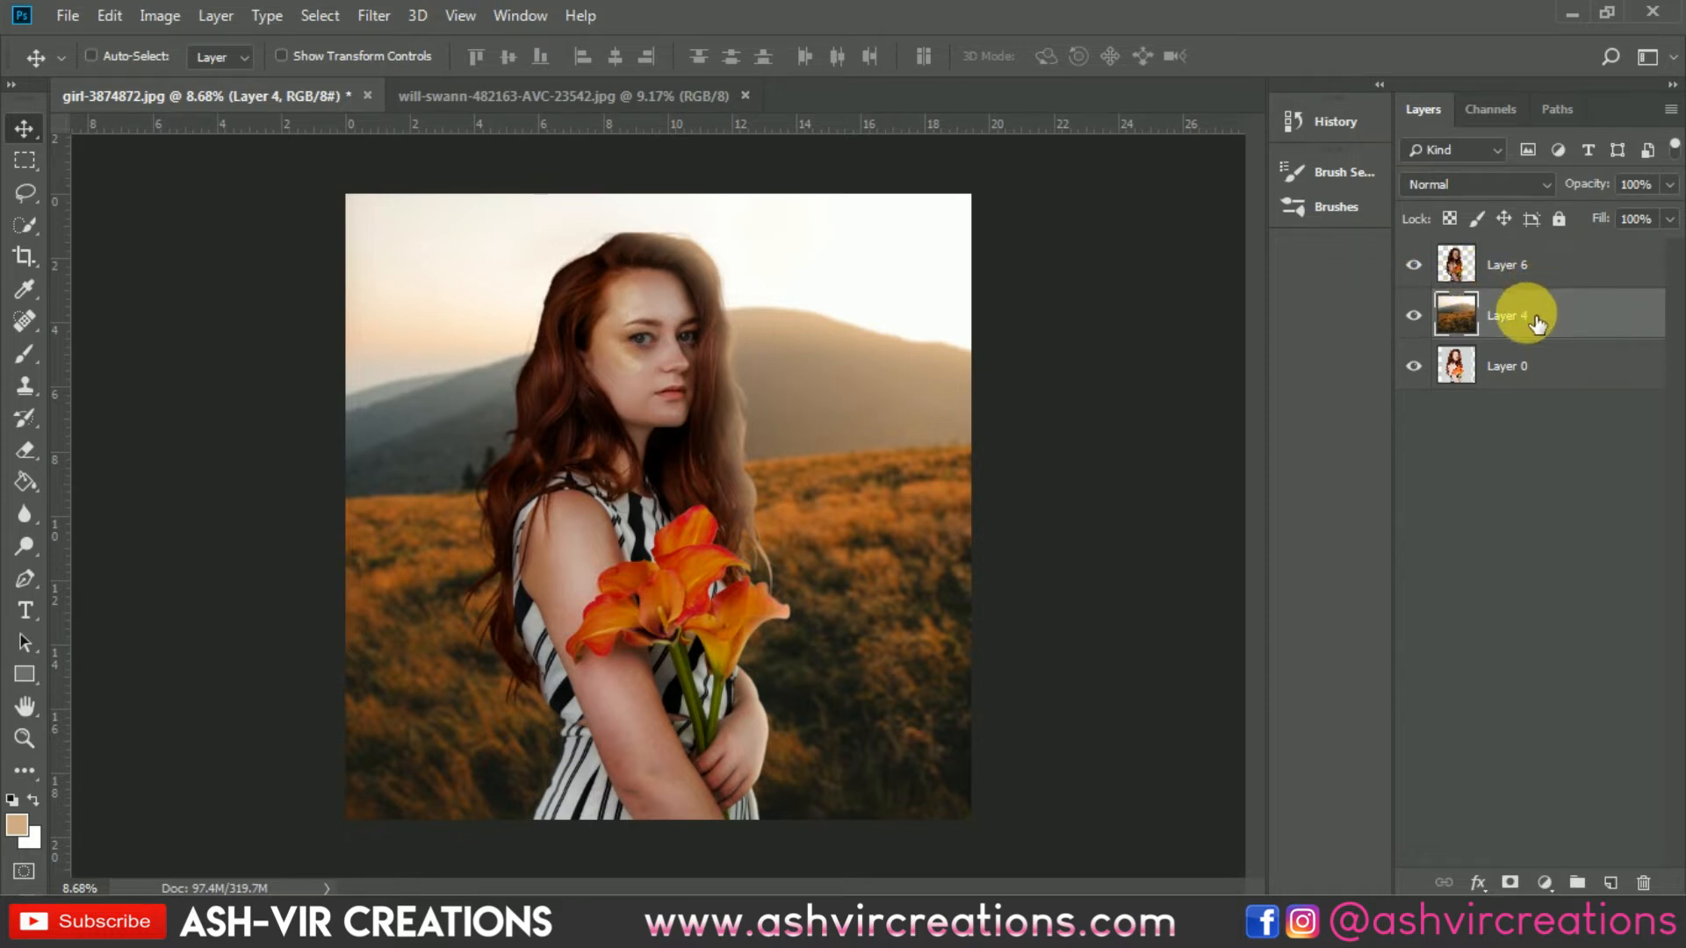
Step: Apply Levels to the landscape with input levels 12, 1.07 and 242
key("ctrl+l")
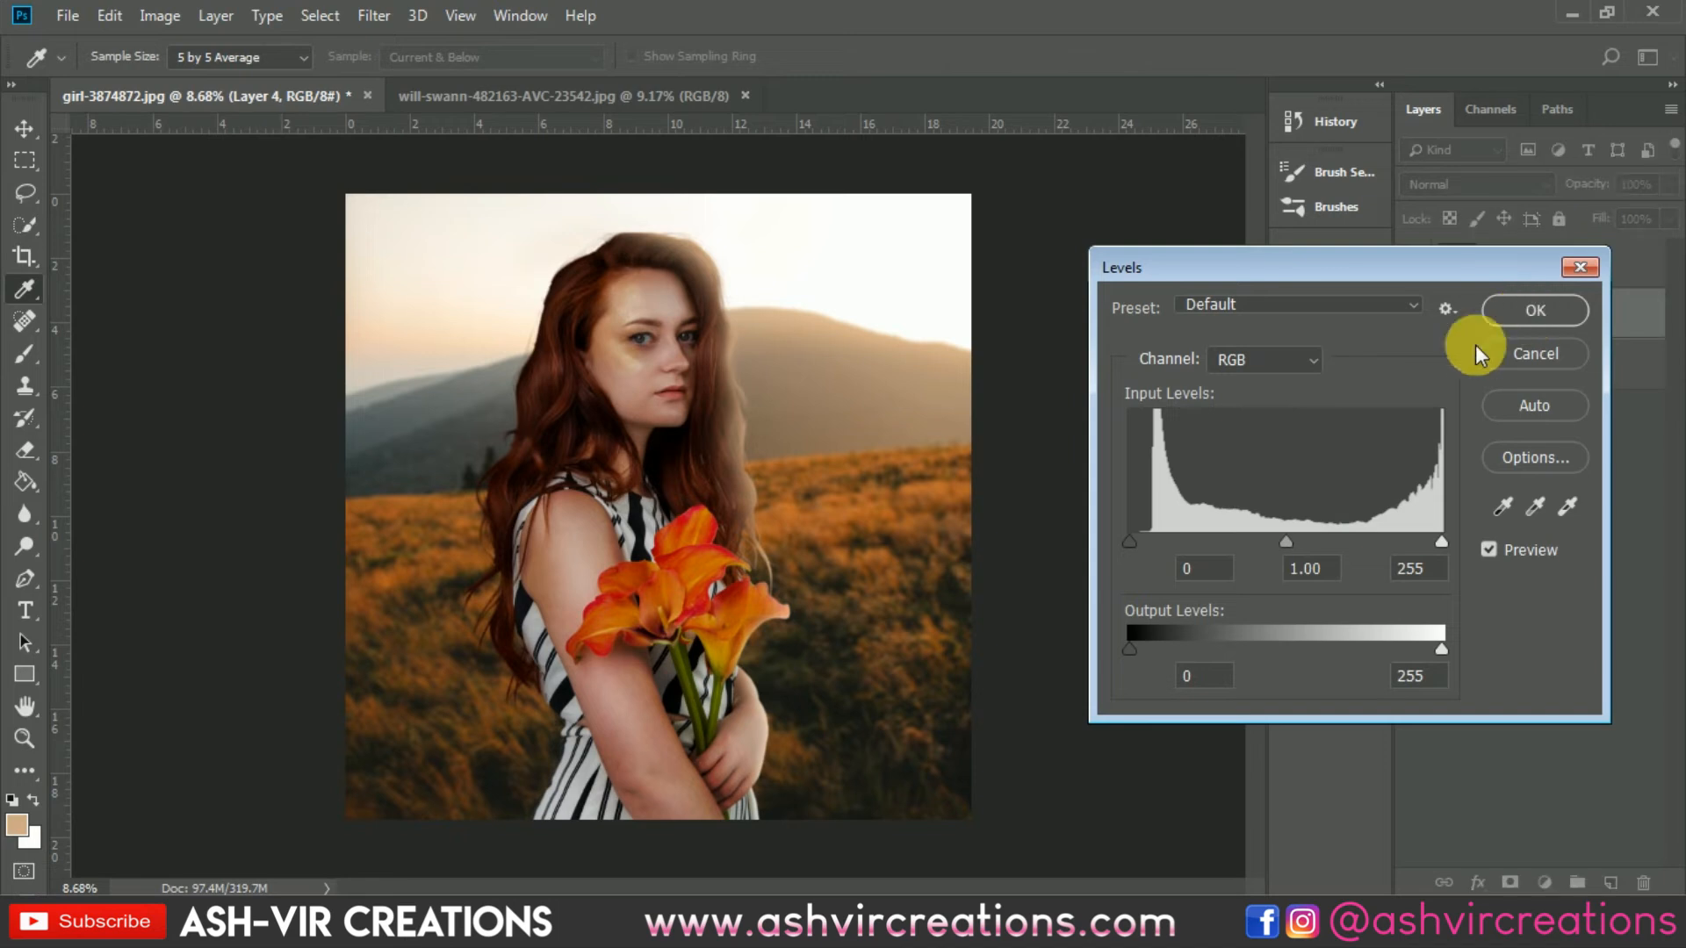
left_click_drag(1129, 540, 1144, 546)
left_click_drag(1435, 540, 1390, 552)
left_click_drag(1411, 551, 1426, 551)
left_click_drag(1286, 543, 1277, 541)
left_click(1145, 541)
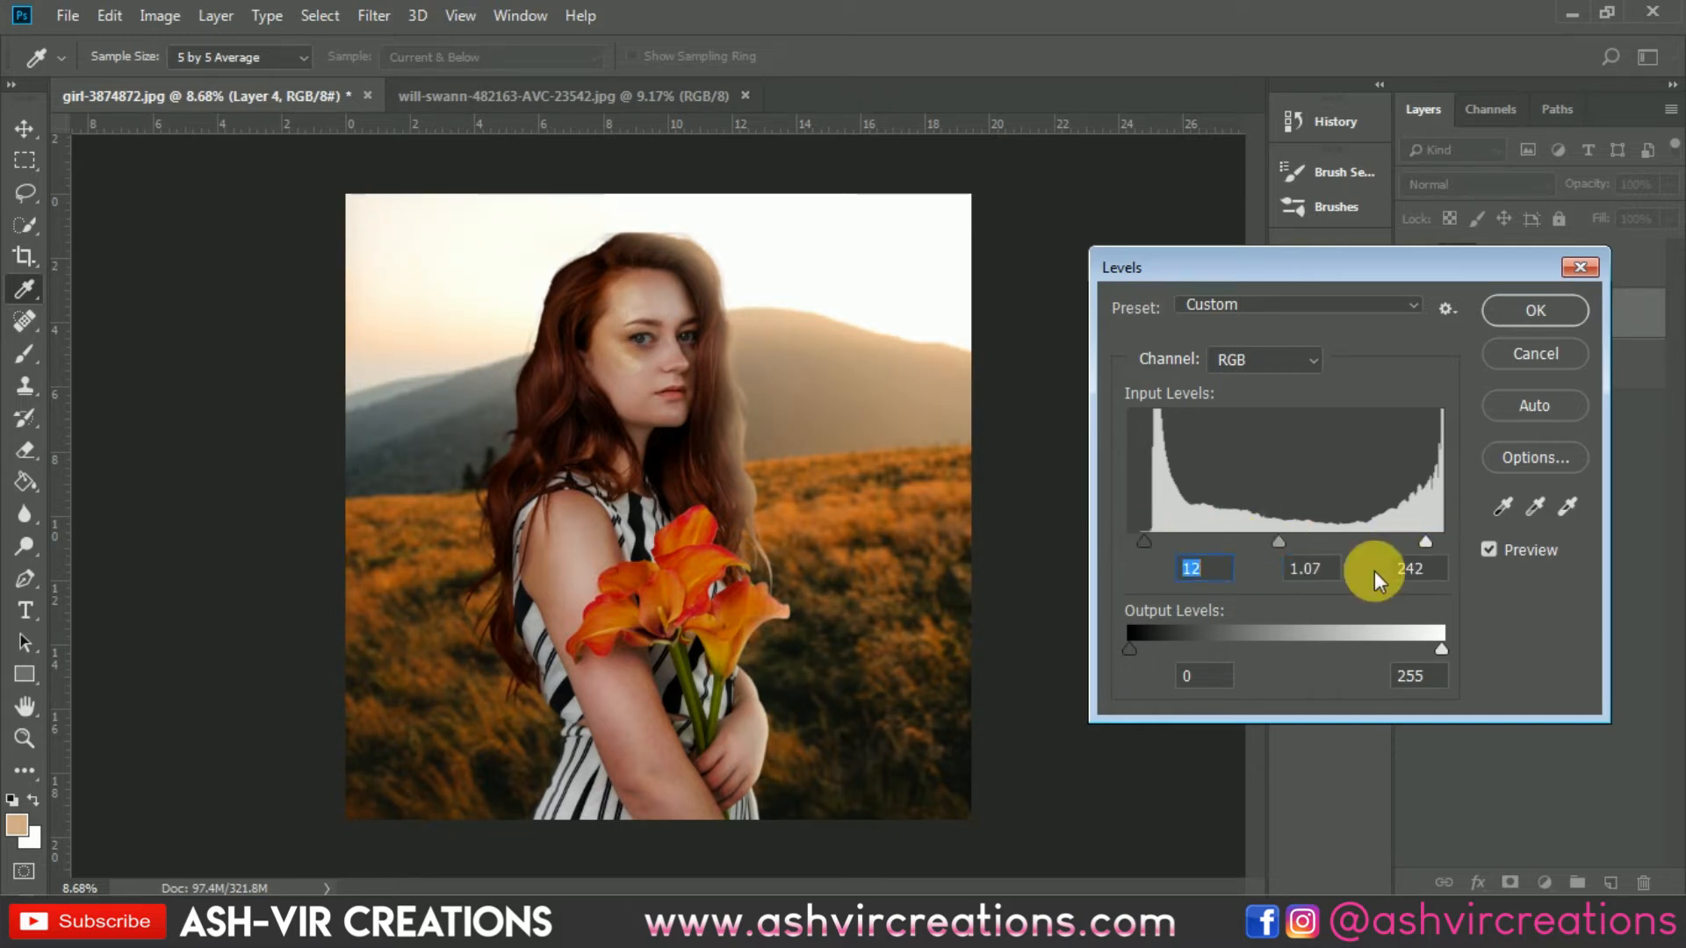
left_click(1490, 550)
left_click(1490, 551)
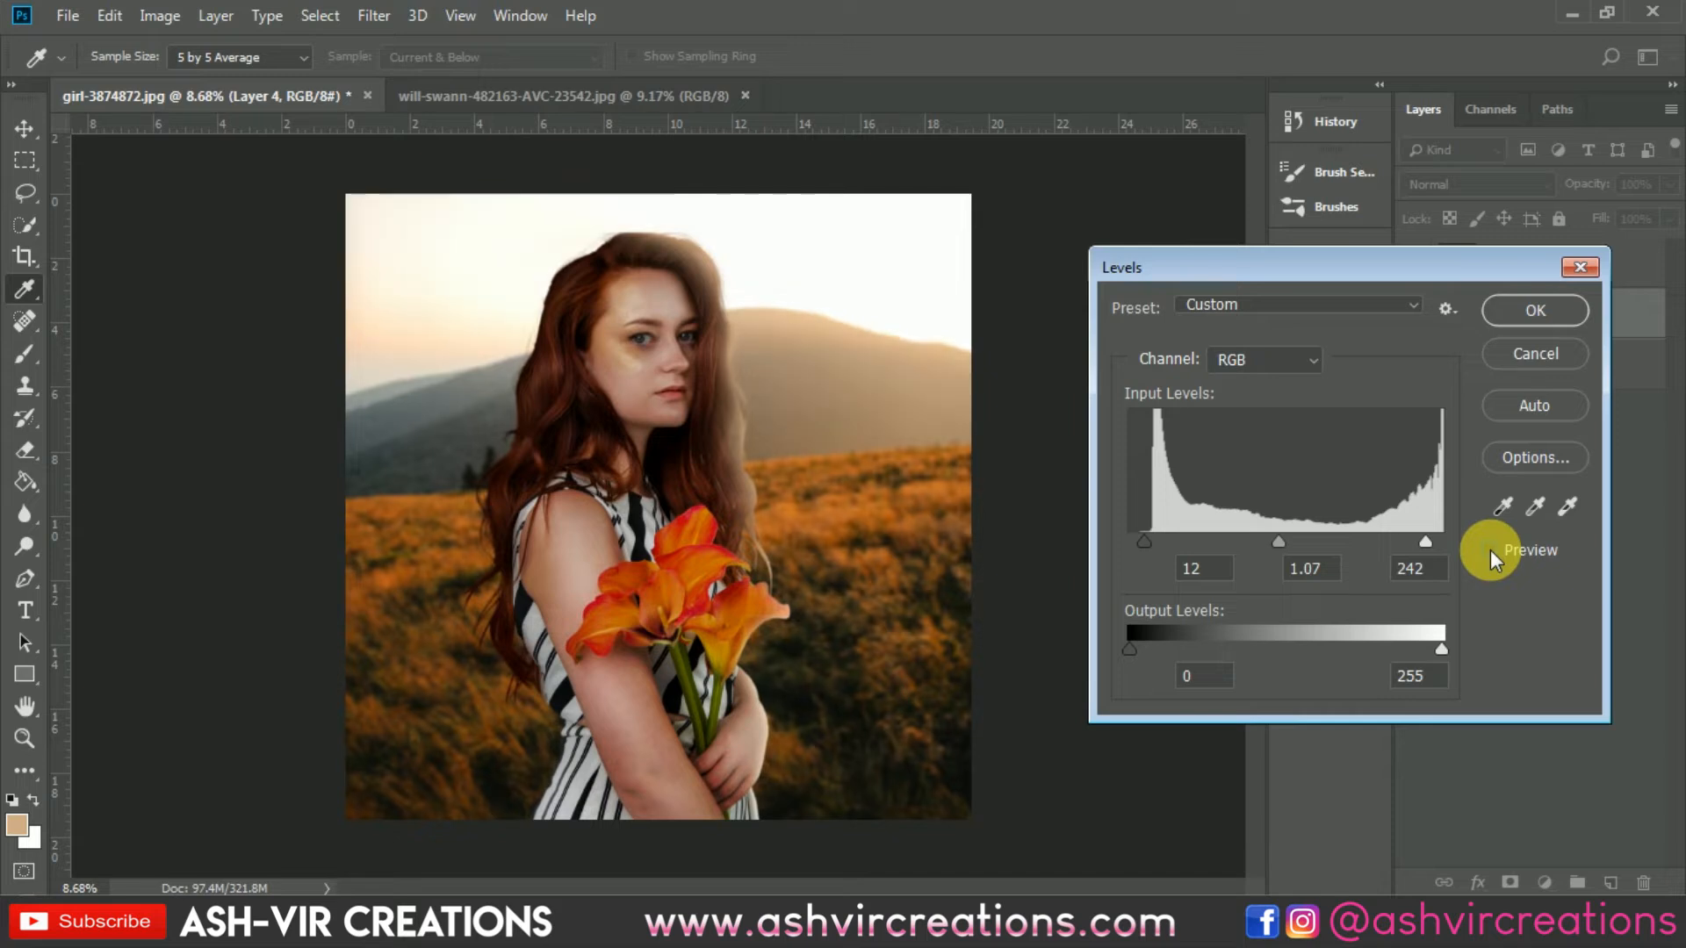
left_click(1490, 551)
left_click(1489, 550)
left_click(1535, 309)
Step: Merge the woman's layer with the landscape layer beneath it
key("v")
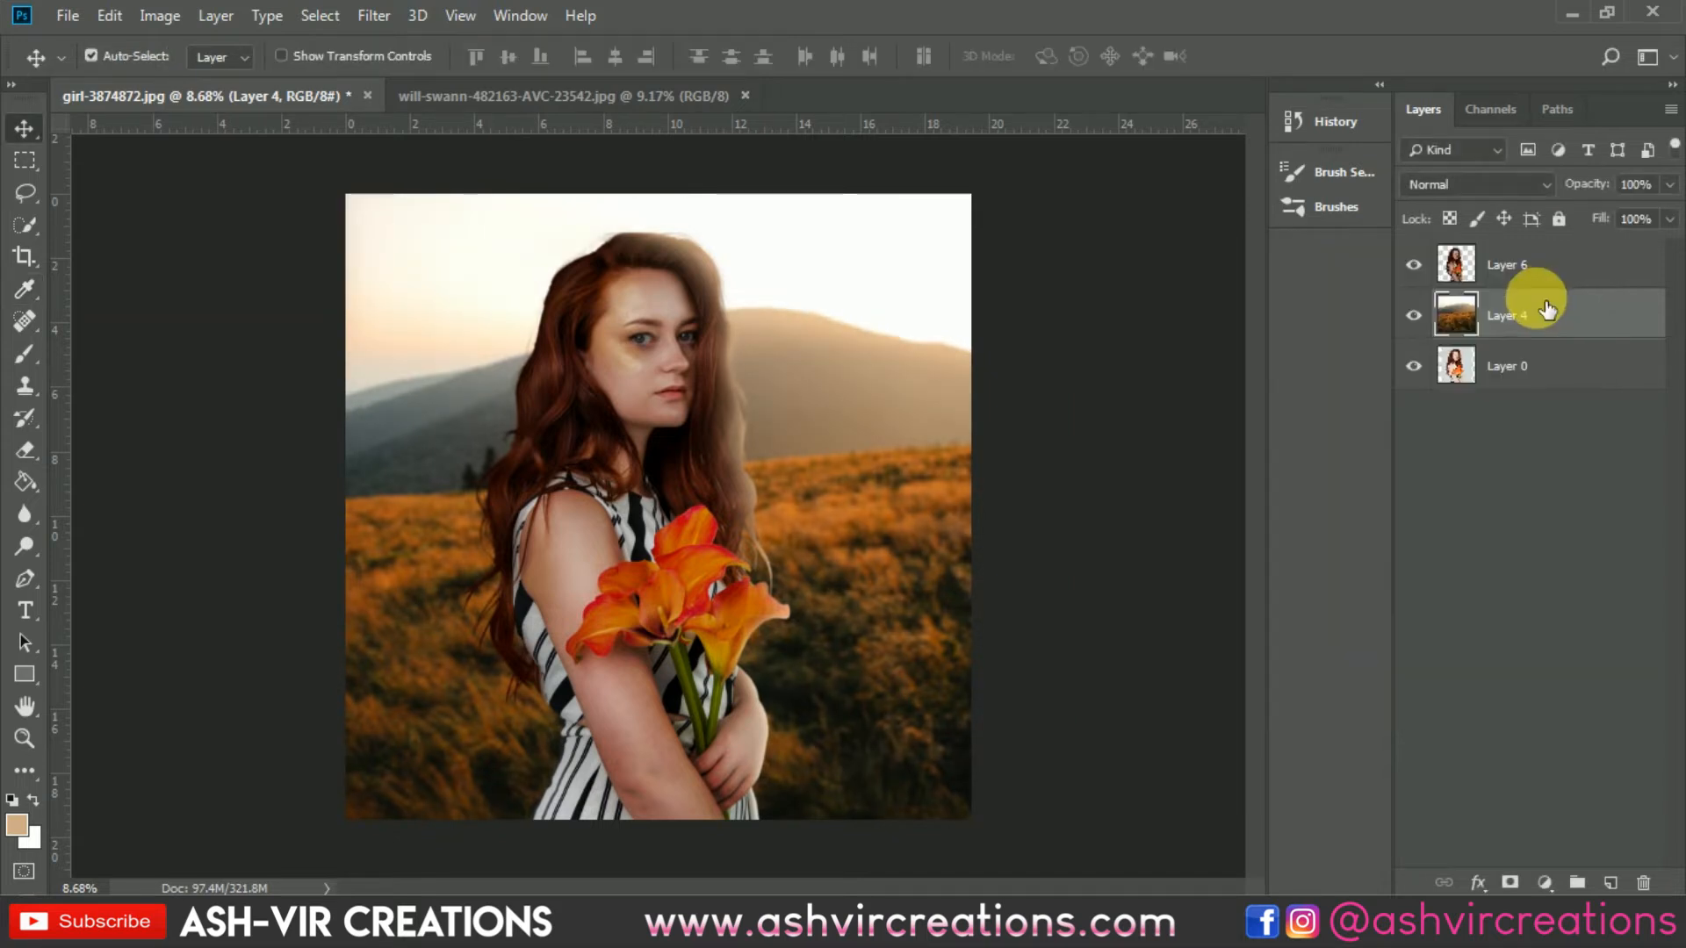
left_click(1548, 272, "ctrl")
right_click(1547, 275)
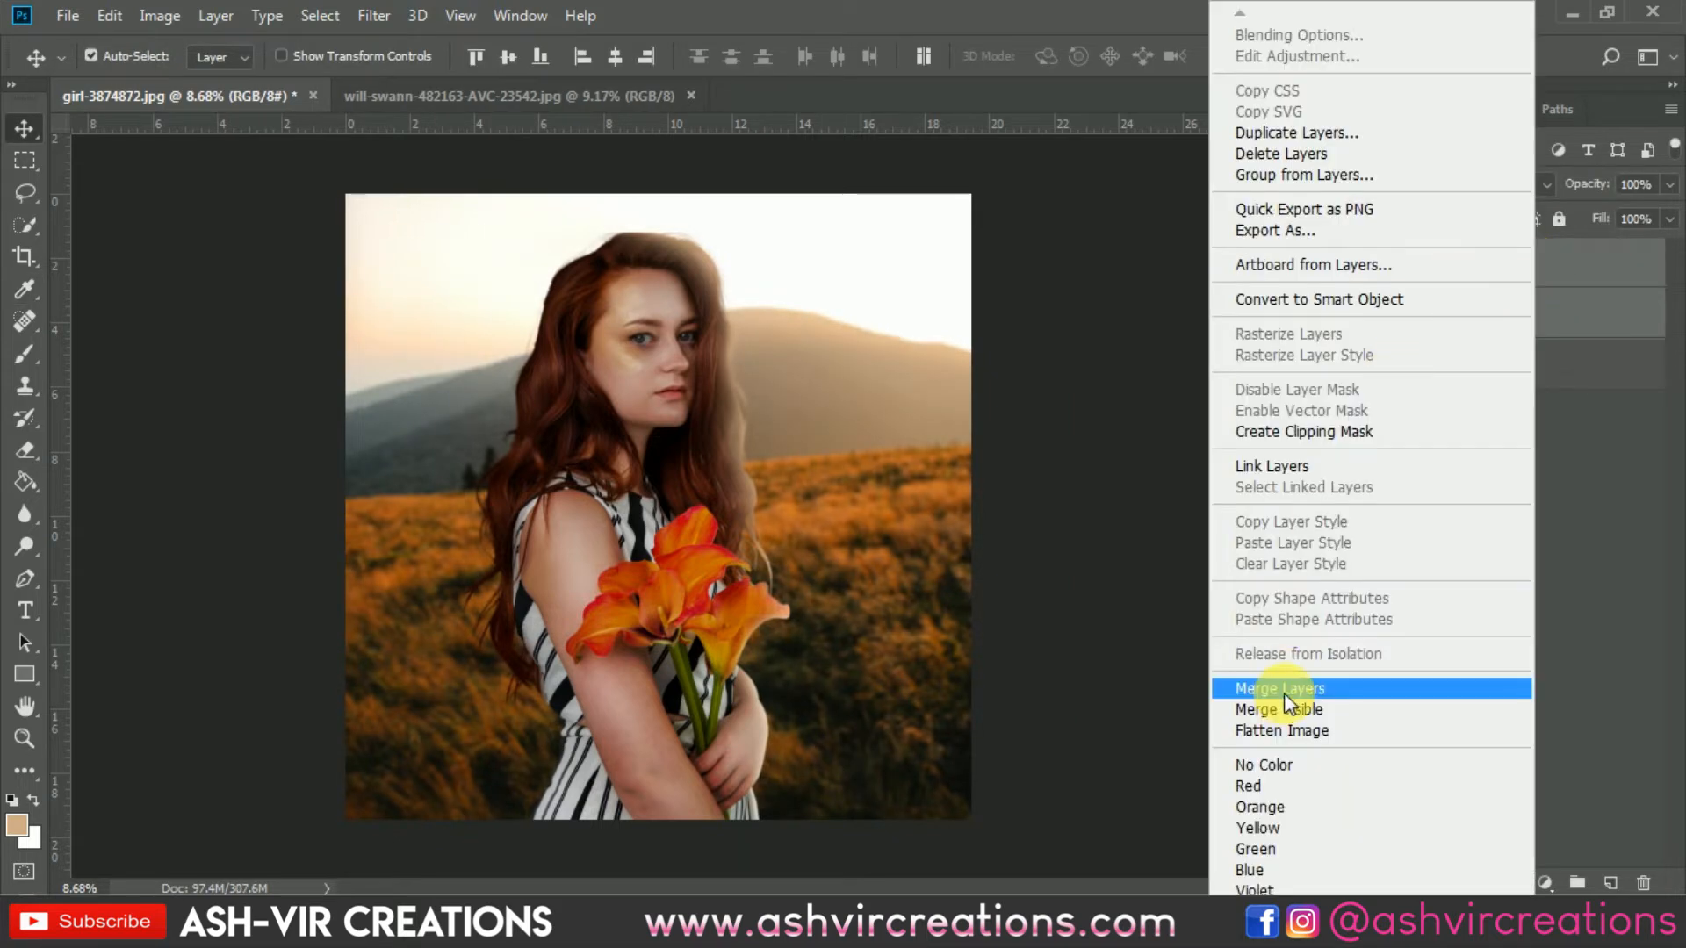
key("ctrl+e")
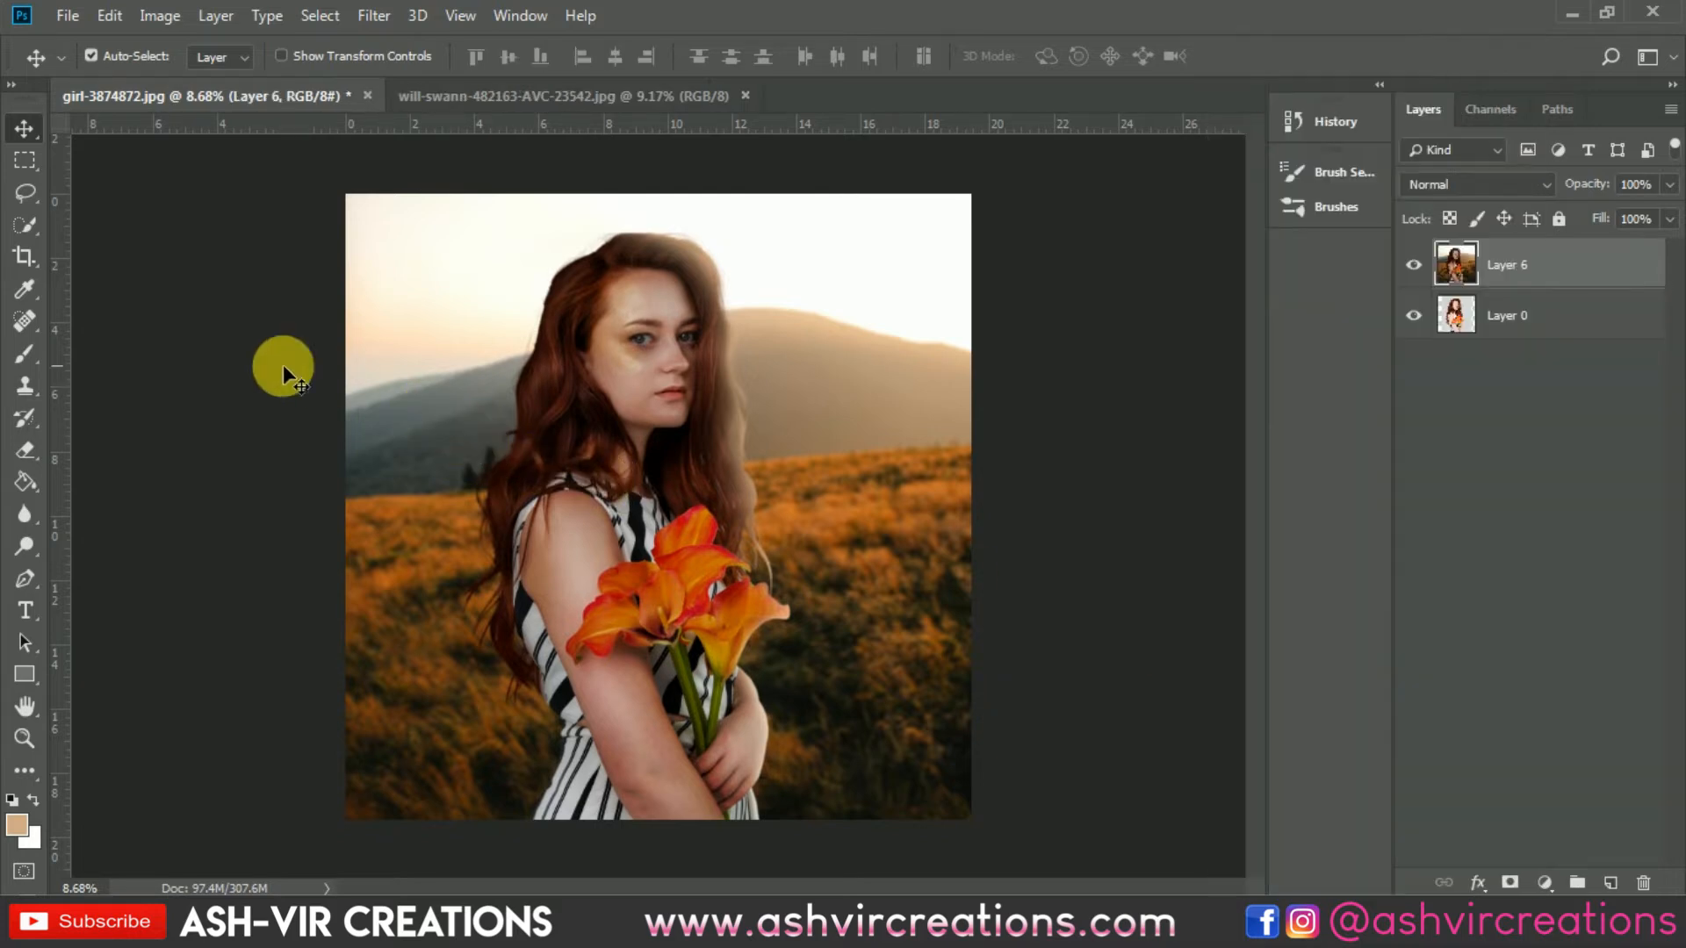
Step: Apply the Crop tool to trim the merged layer to the canvas
left_click(25, 256)
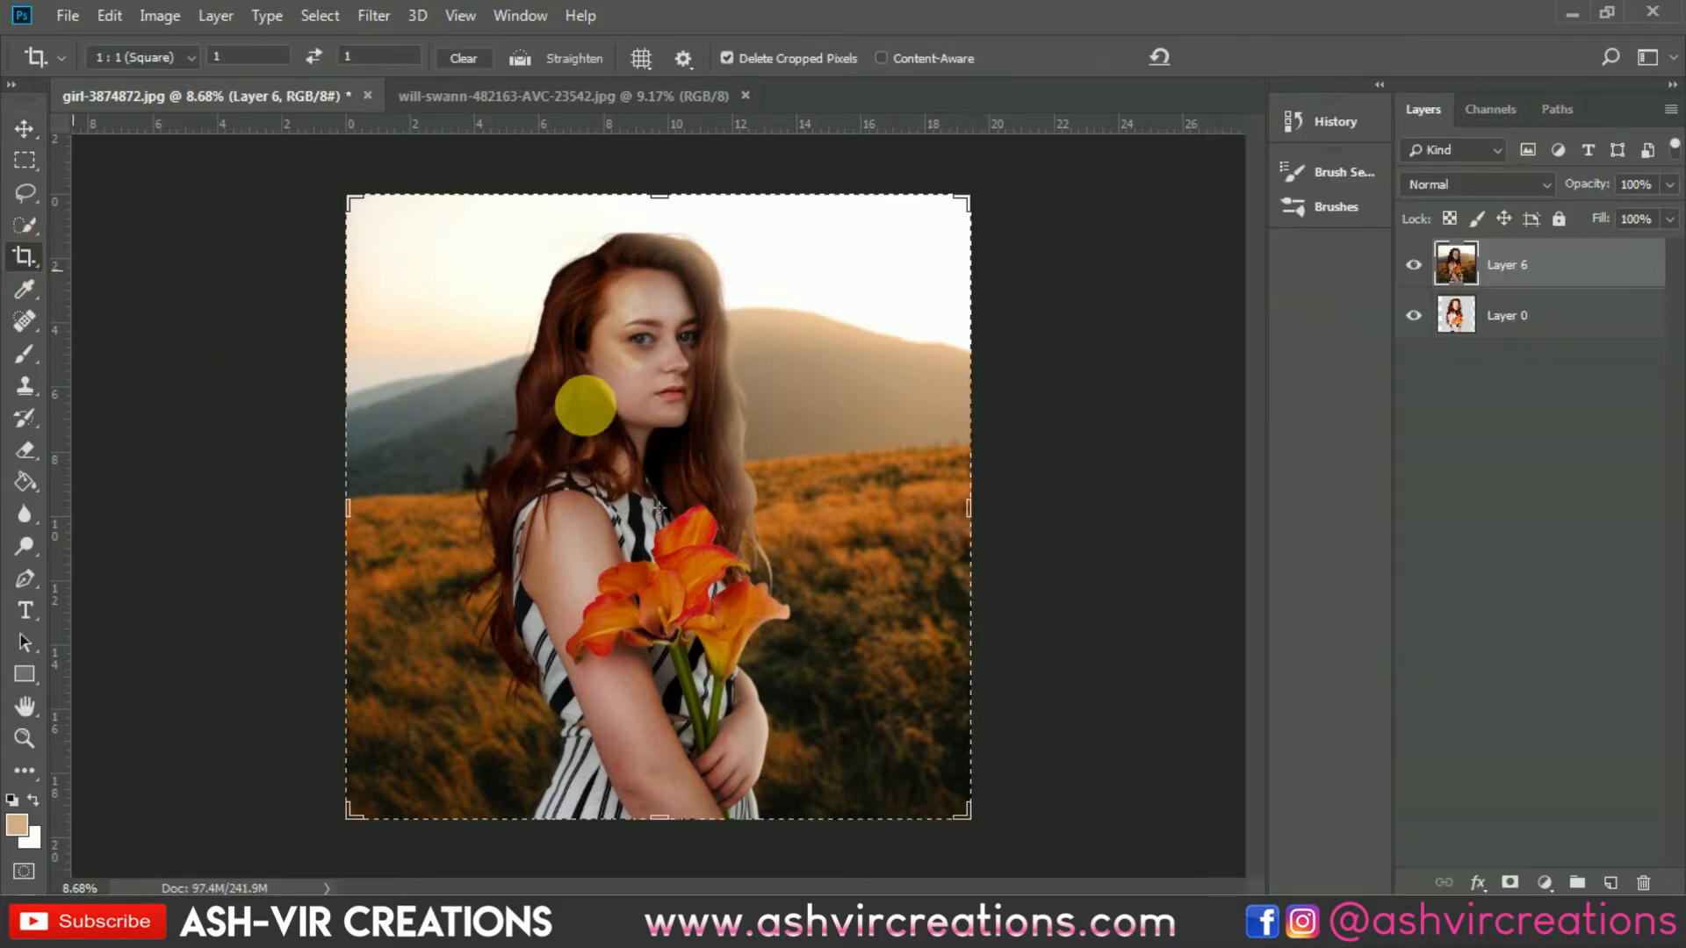
left_click(590, 386)
key("Return")
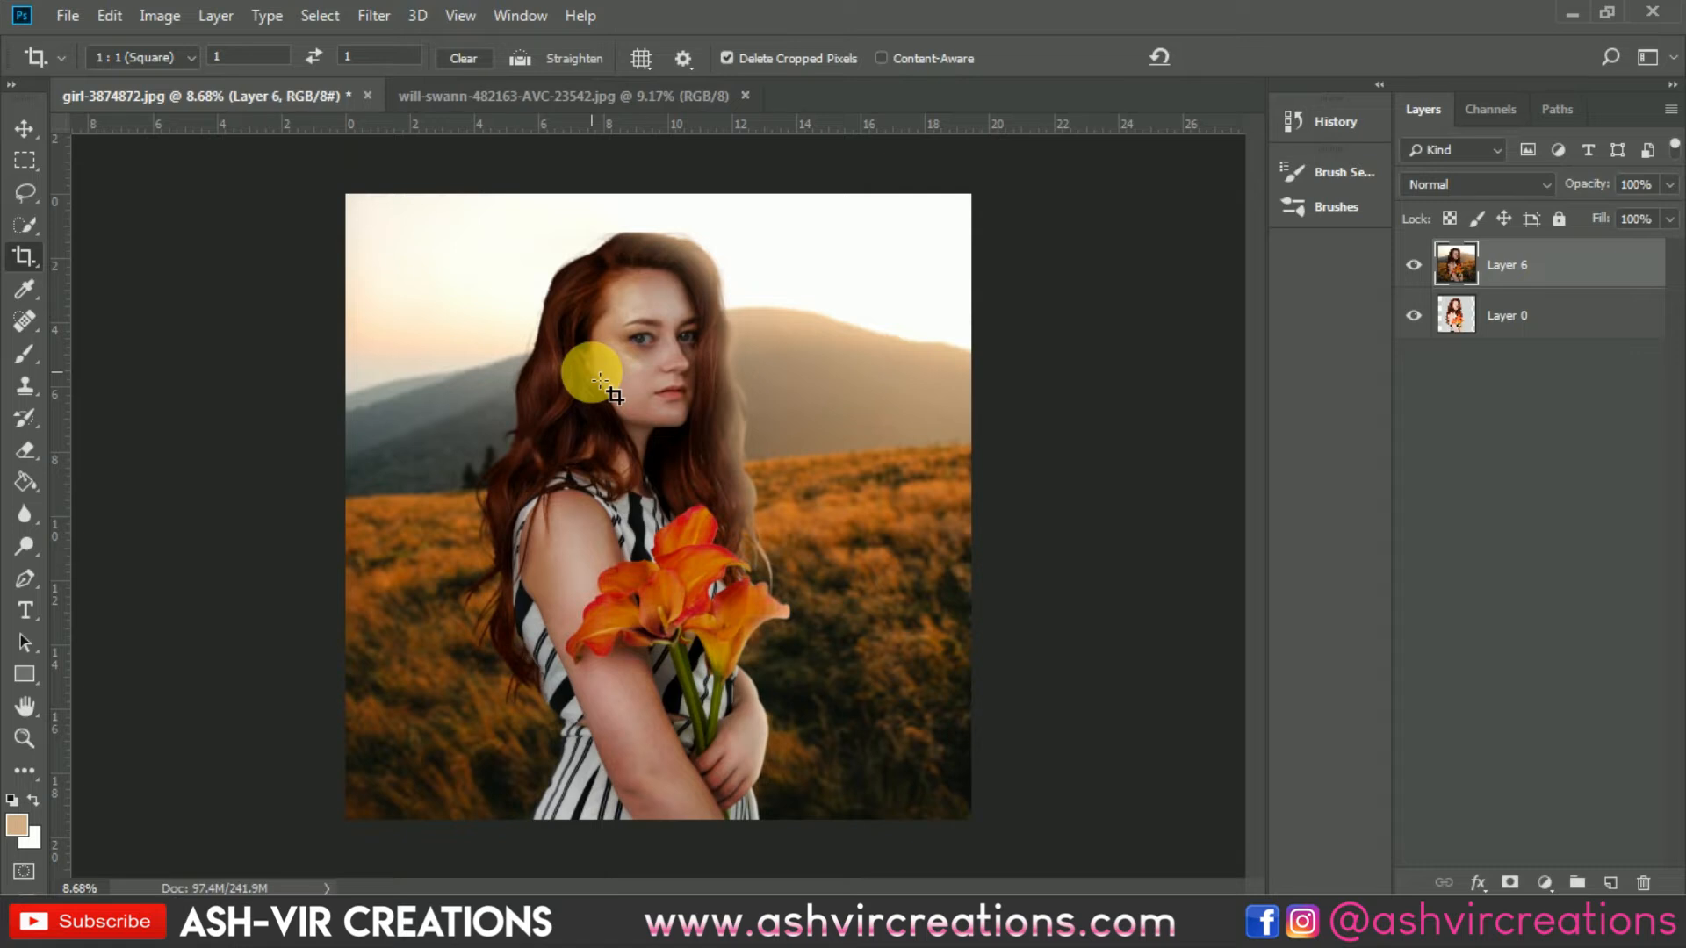
Step: Open the Camera Raw Filter and add a post-crop vignette: amount -39, midpoint 40, roundness -7, feather 48
key("v")
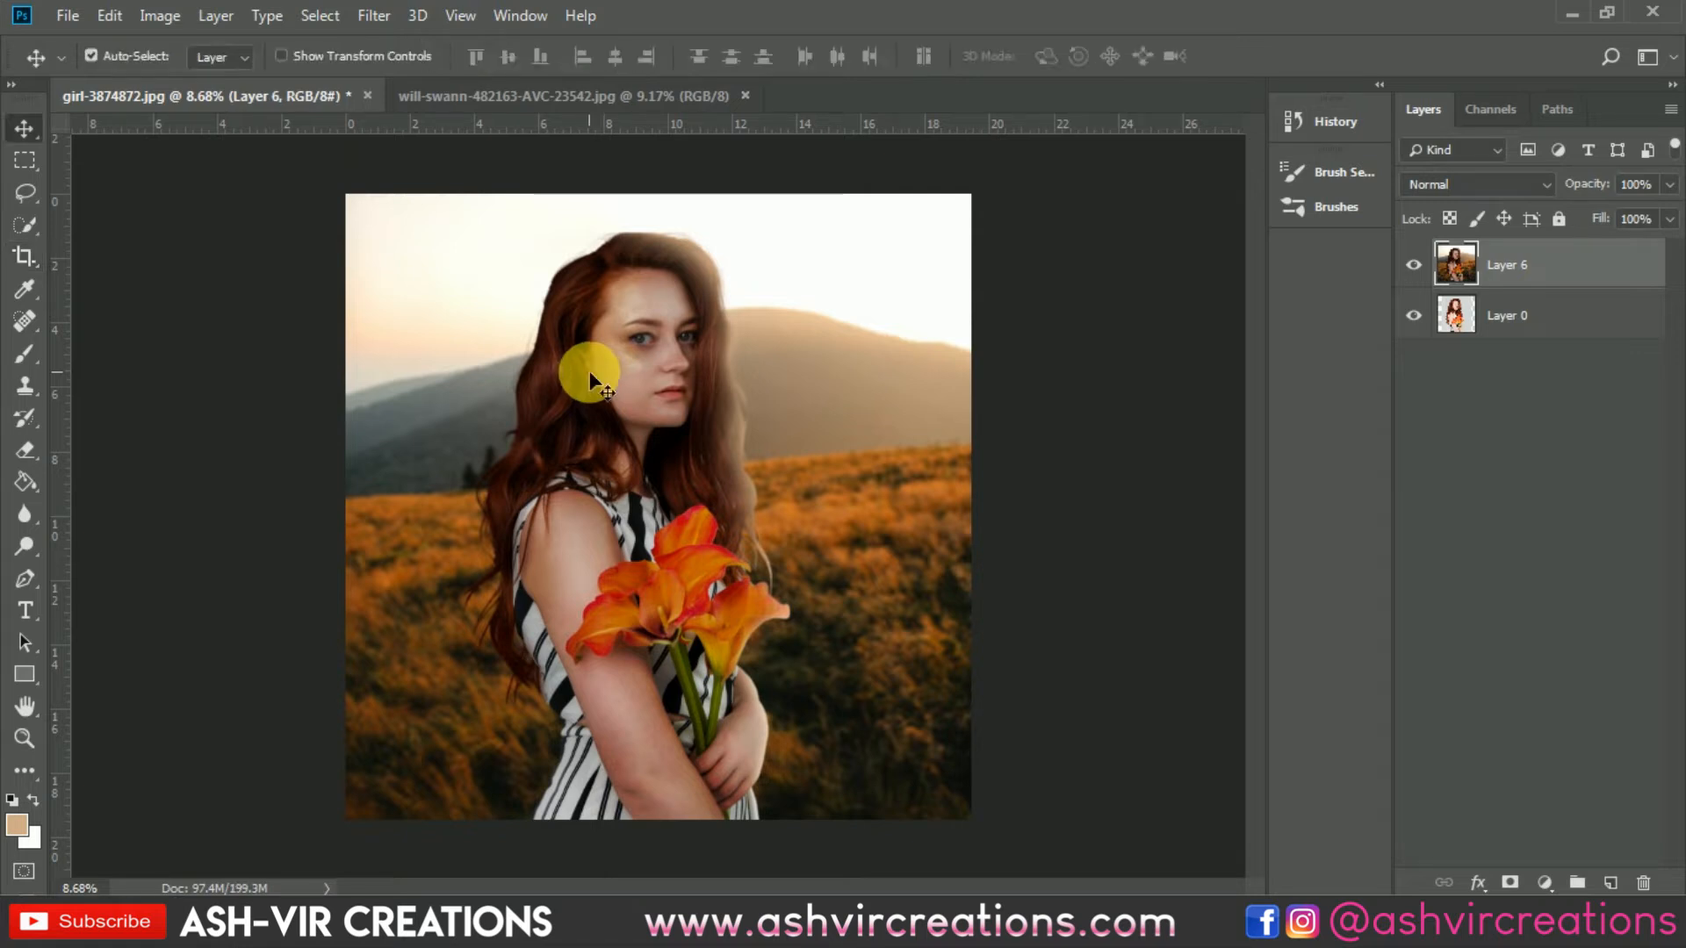
left_click(374, 15)
left_click(421, 164)
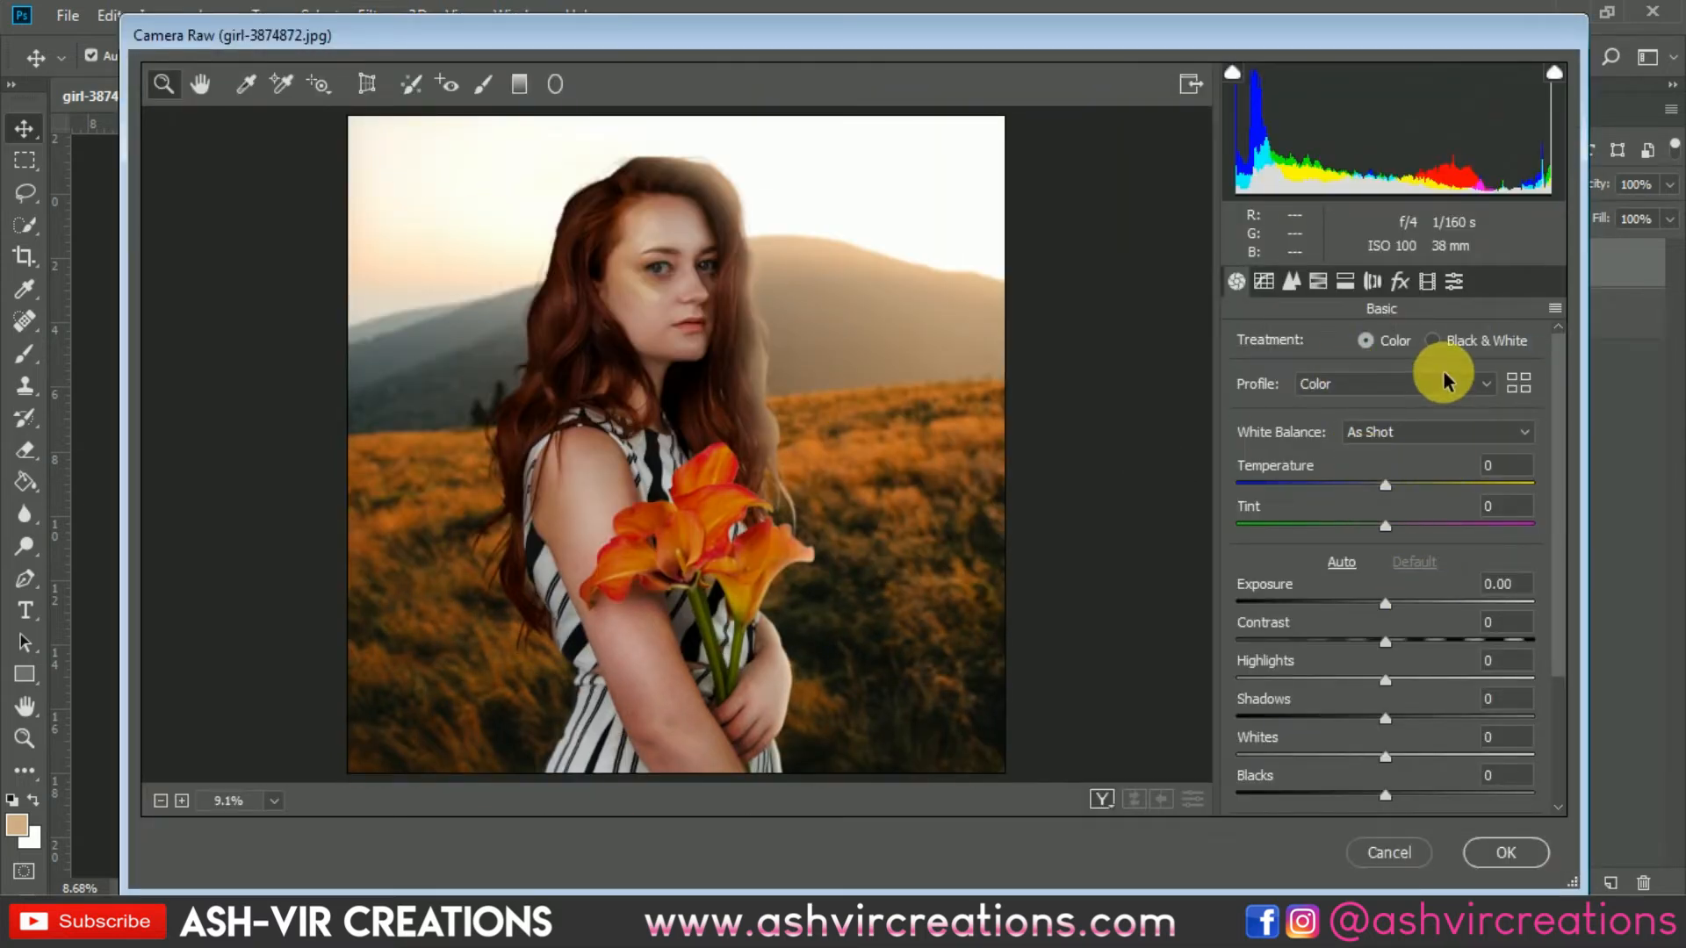
left_click(1400, 281)
left_click_drag(1409, 597, 1385, 730)
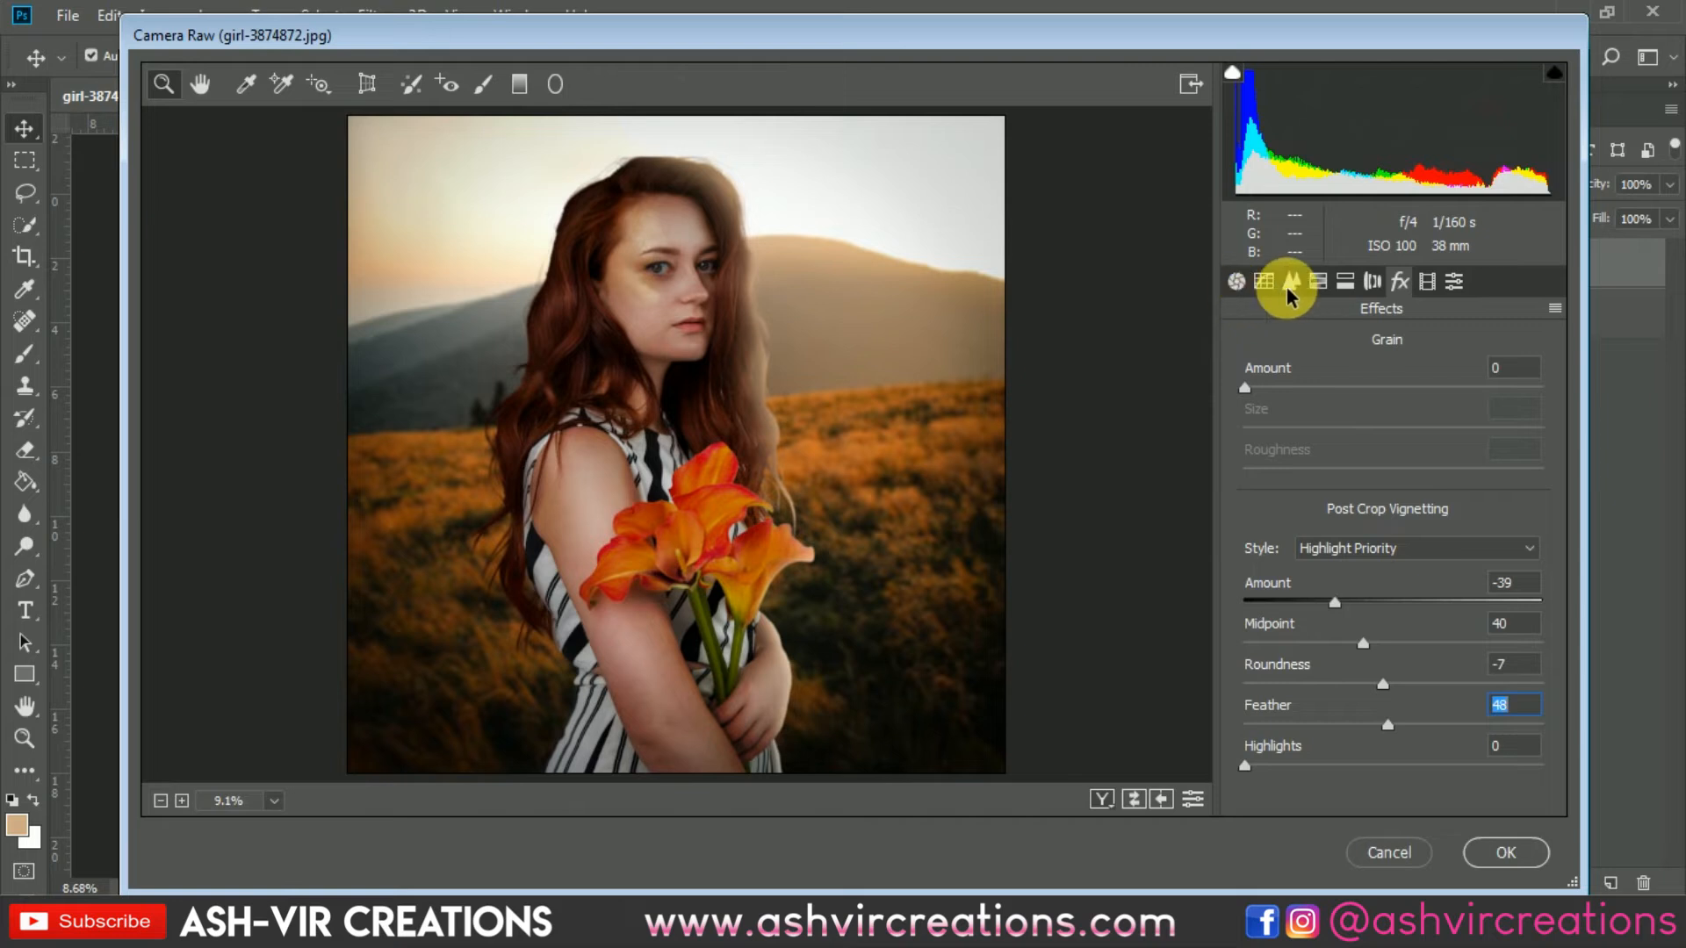
Step: Set calibration: shadows tint +65, red hue +33, green hue +56 and saturation -56, blue hue -36 and saturation +17
left_click(1454, 282)
left_click(1426, 280)
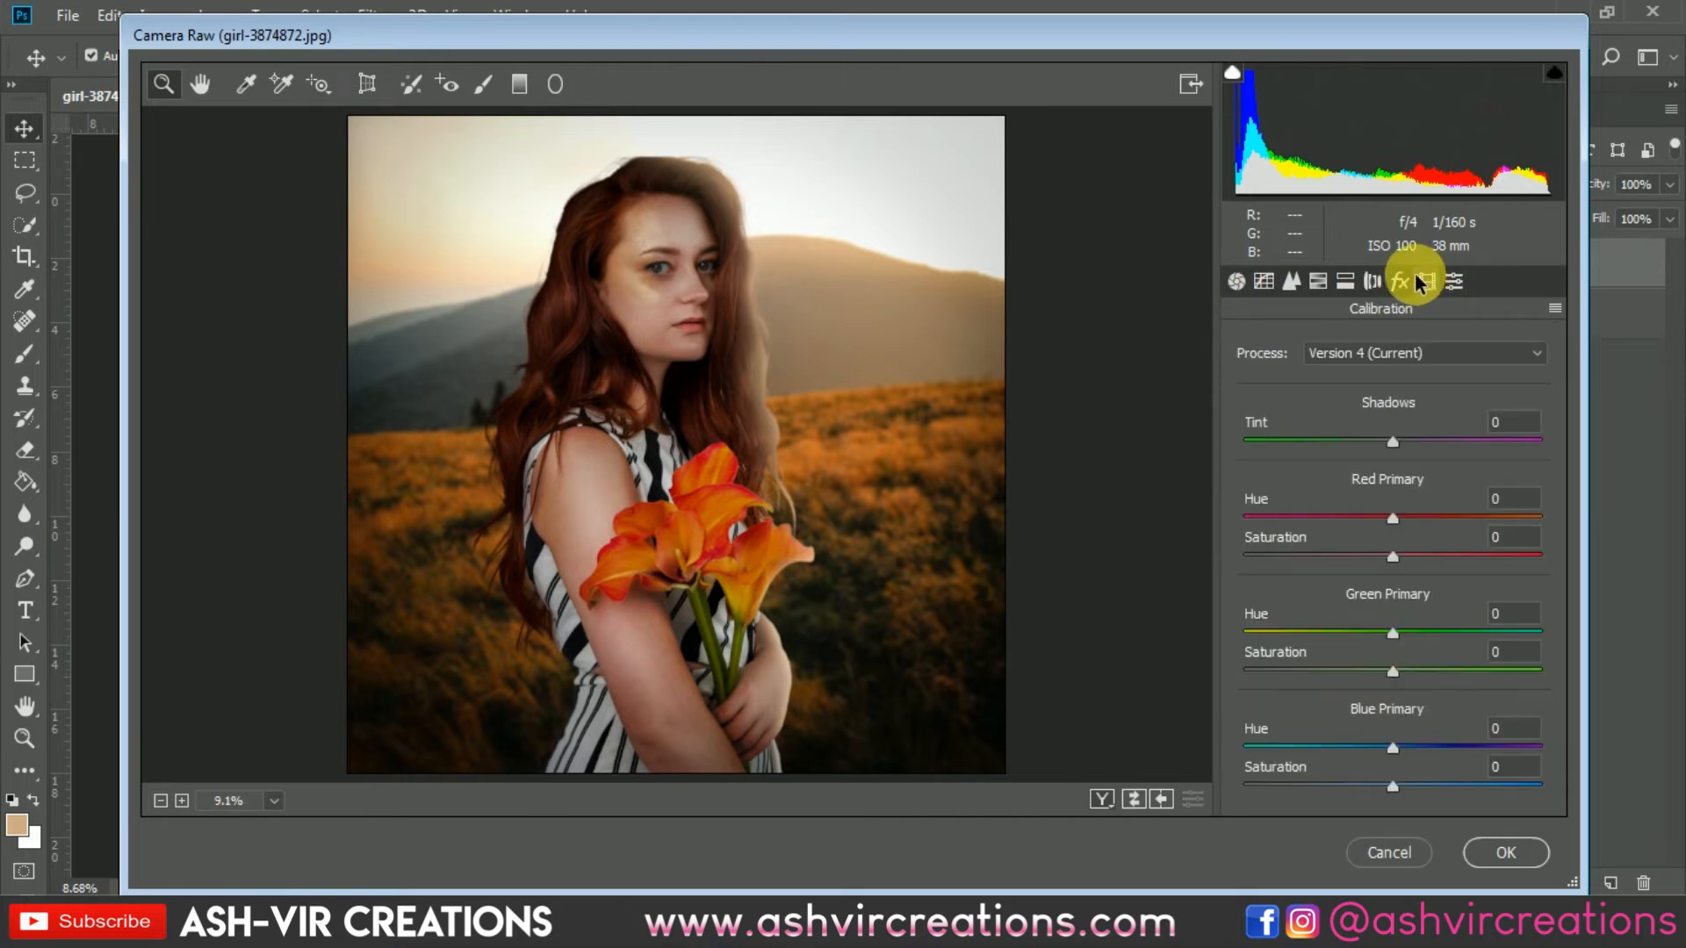
left_click(1400, 519)
mouse_move(1401, 520)
left_mouse_down()
mouse_move(1468, 519)
mouse_move(1340, 527)
mouse_move(1423, 531)
left_mouse_up()
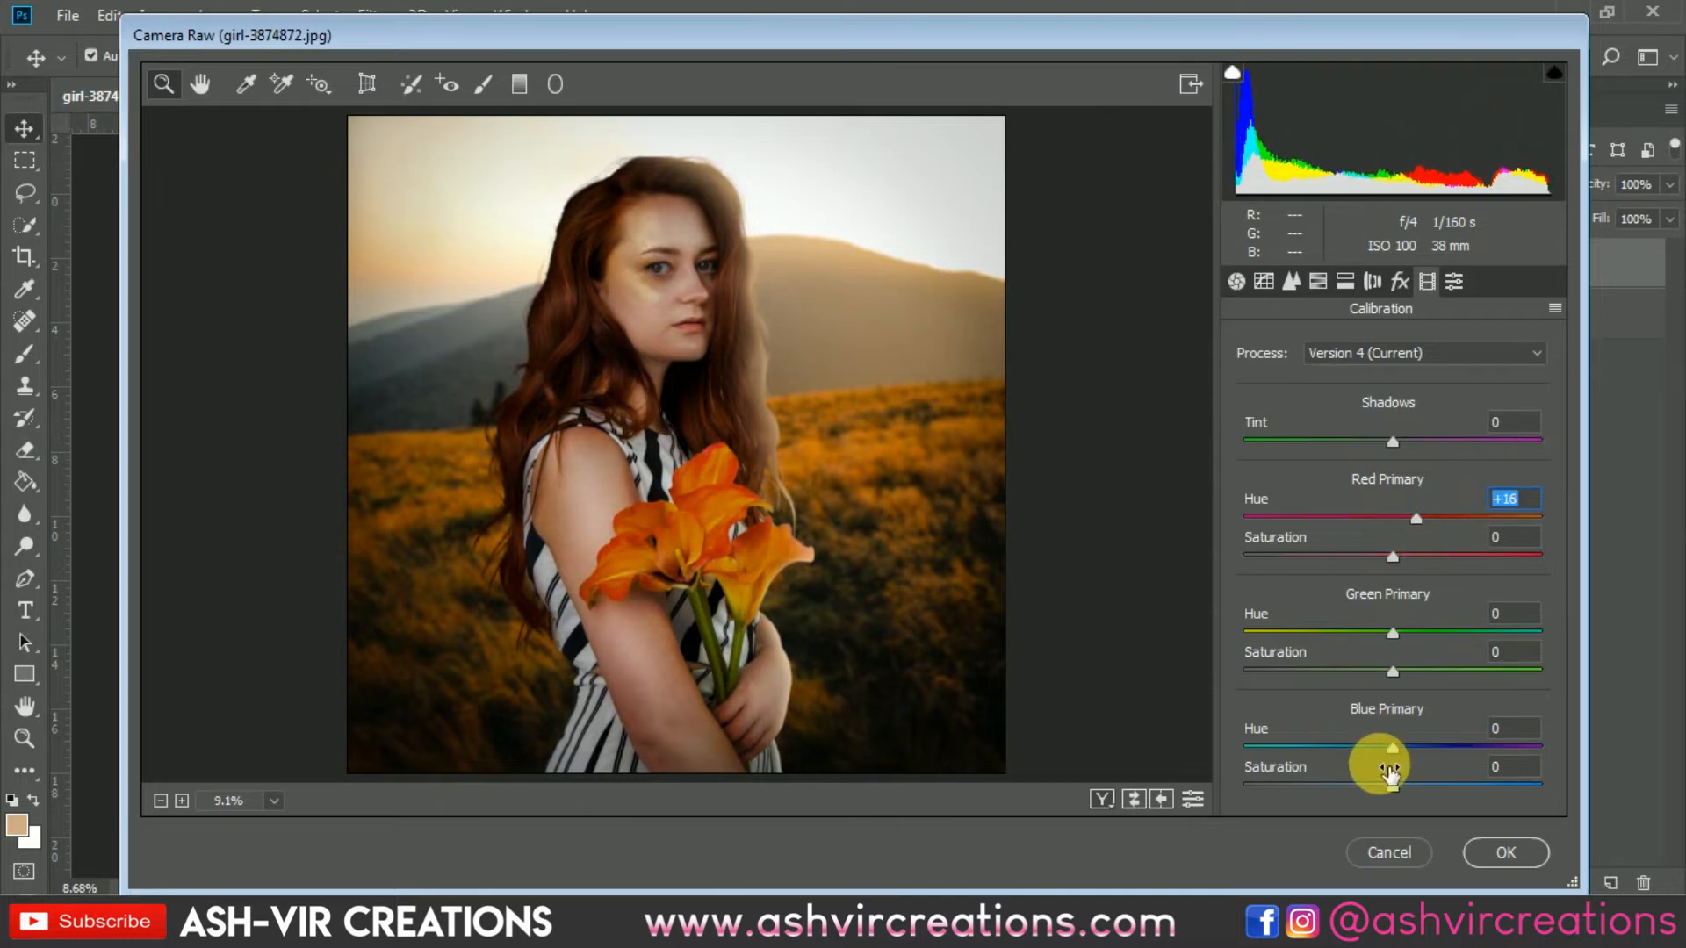
left_click_drag(1392, 747, 1417, 787)
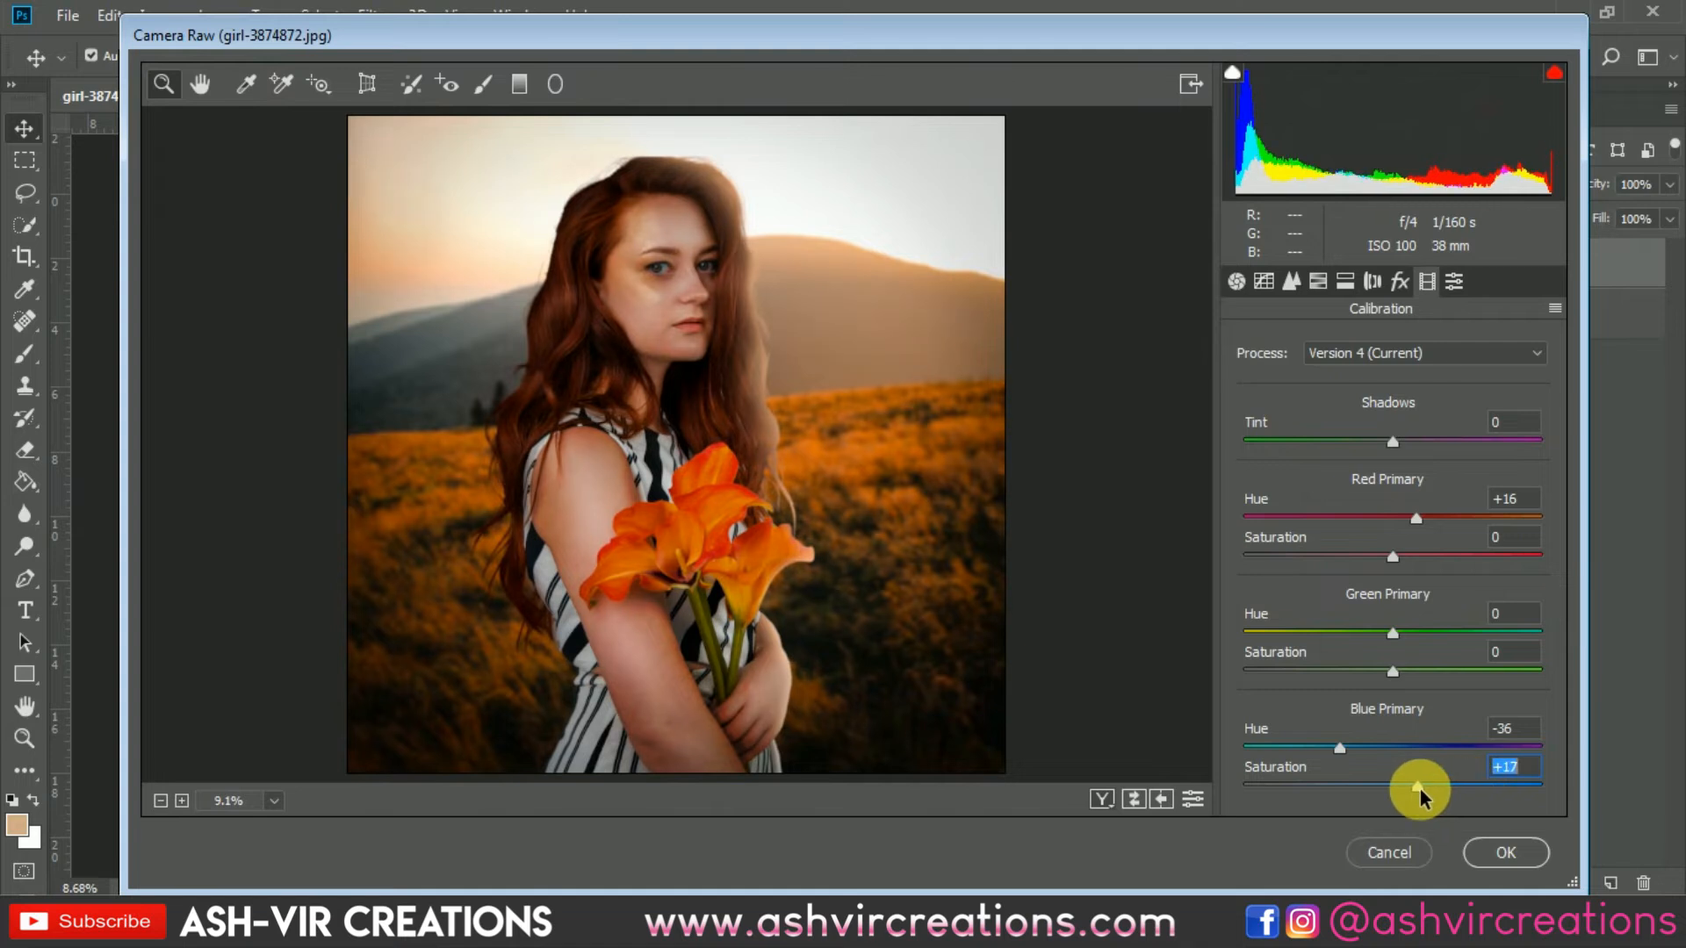
left_click_drag(1393, 639, 1310, 672)
left_click_drag(1397, 514, 1390, 557)
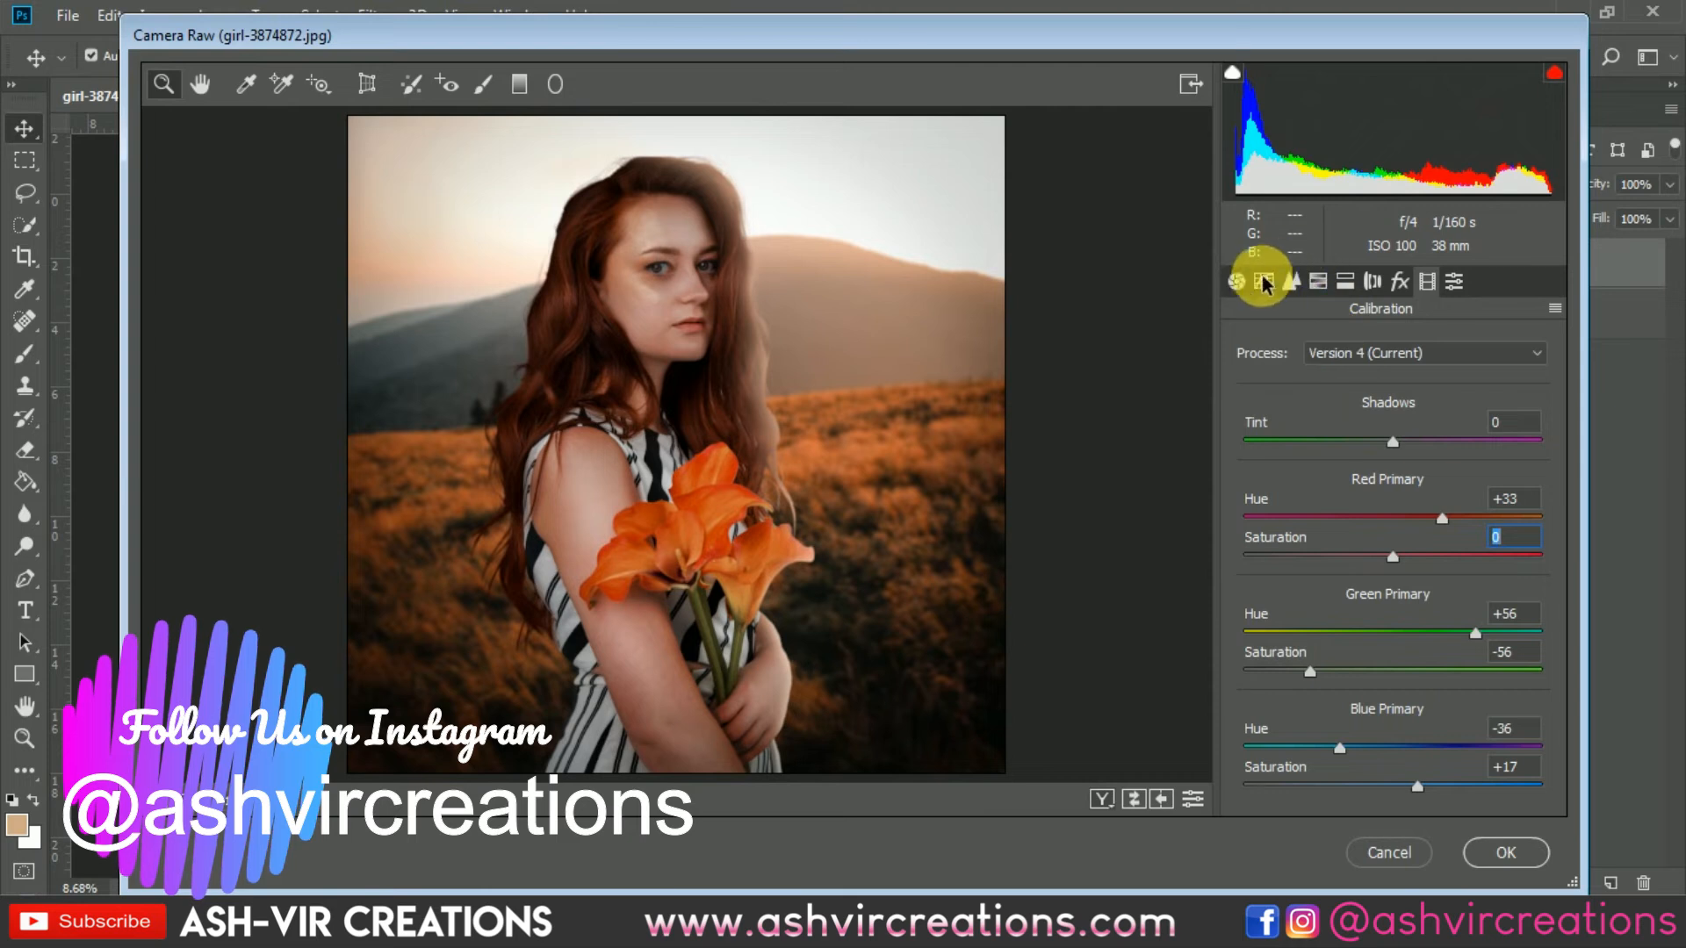
left_click_drag(1392, 442, 1492, 442)
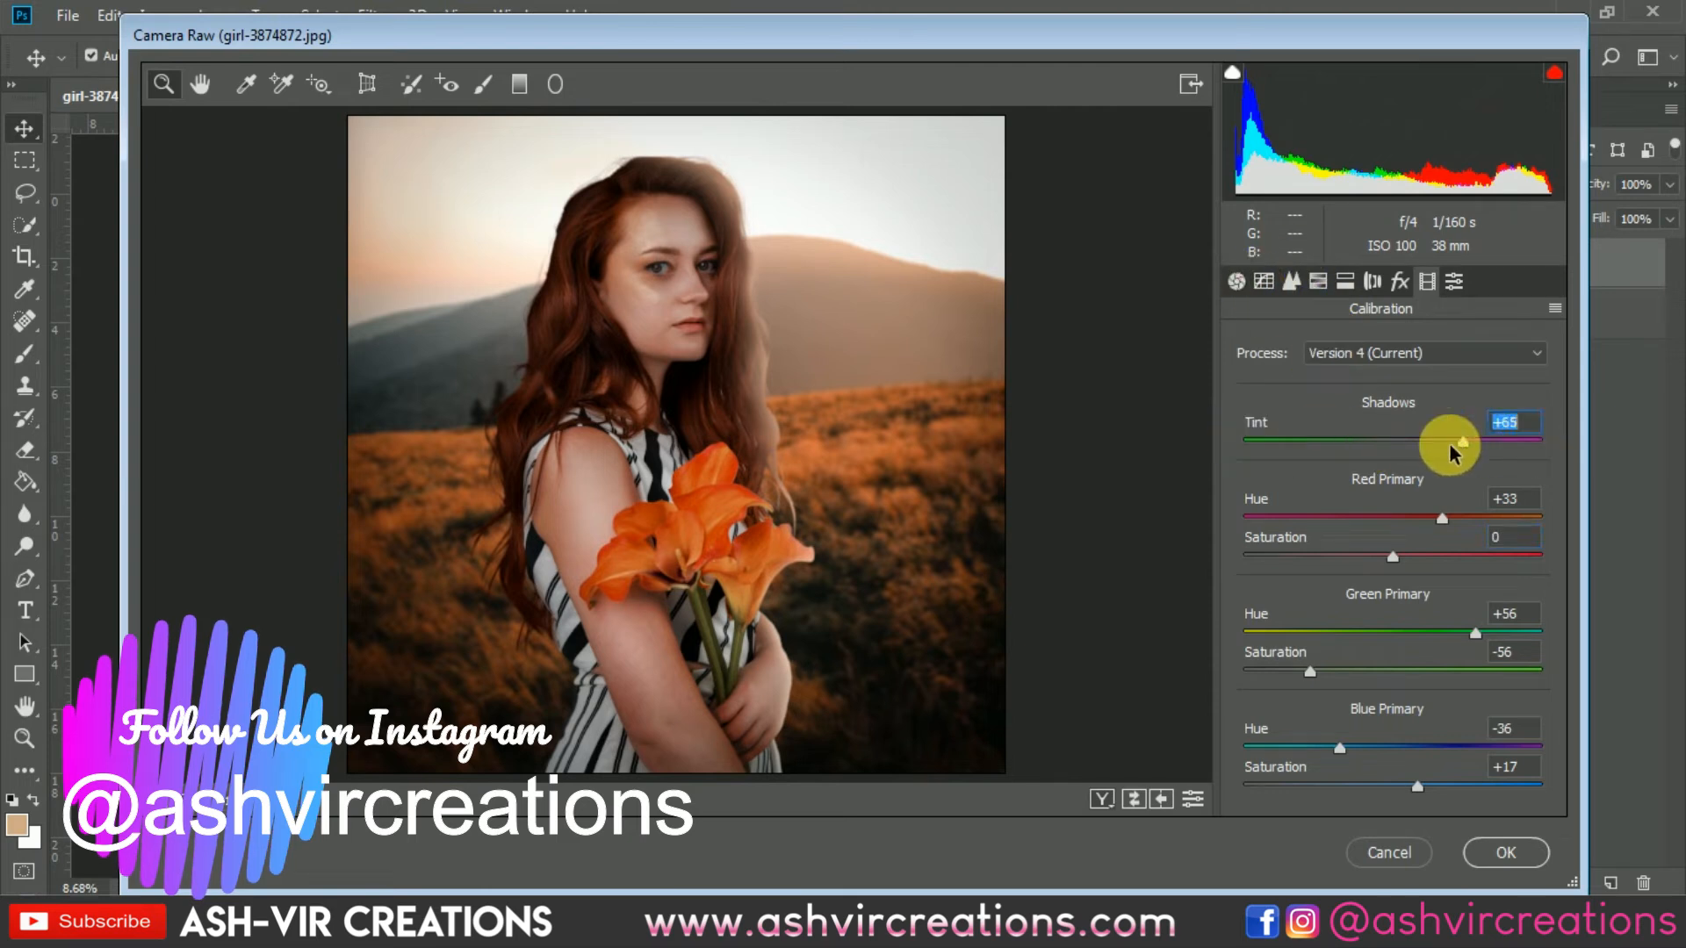
Step: Adjust HSL hues: oranges -3, yellows +25, greens +3, aquas +4, blues +1, purples +1
left_click(1317, 281)
left_click(1293, 281)
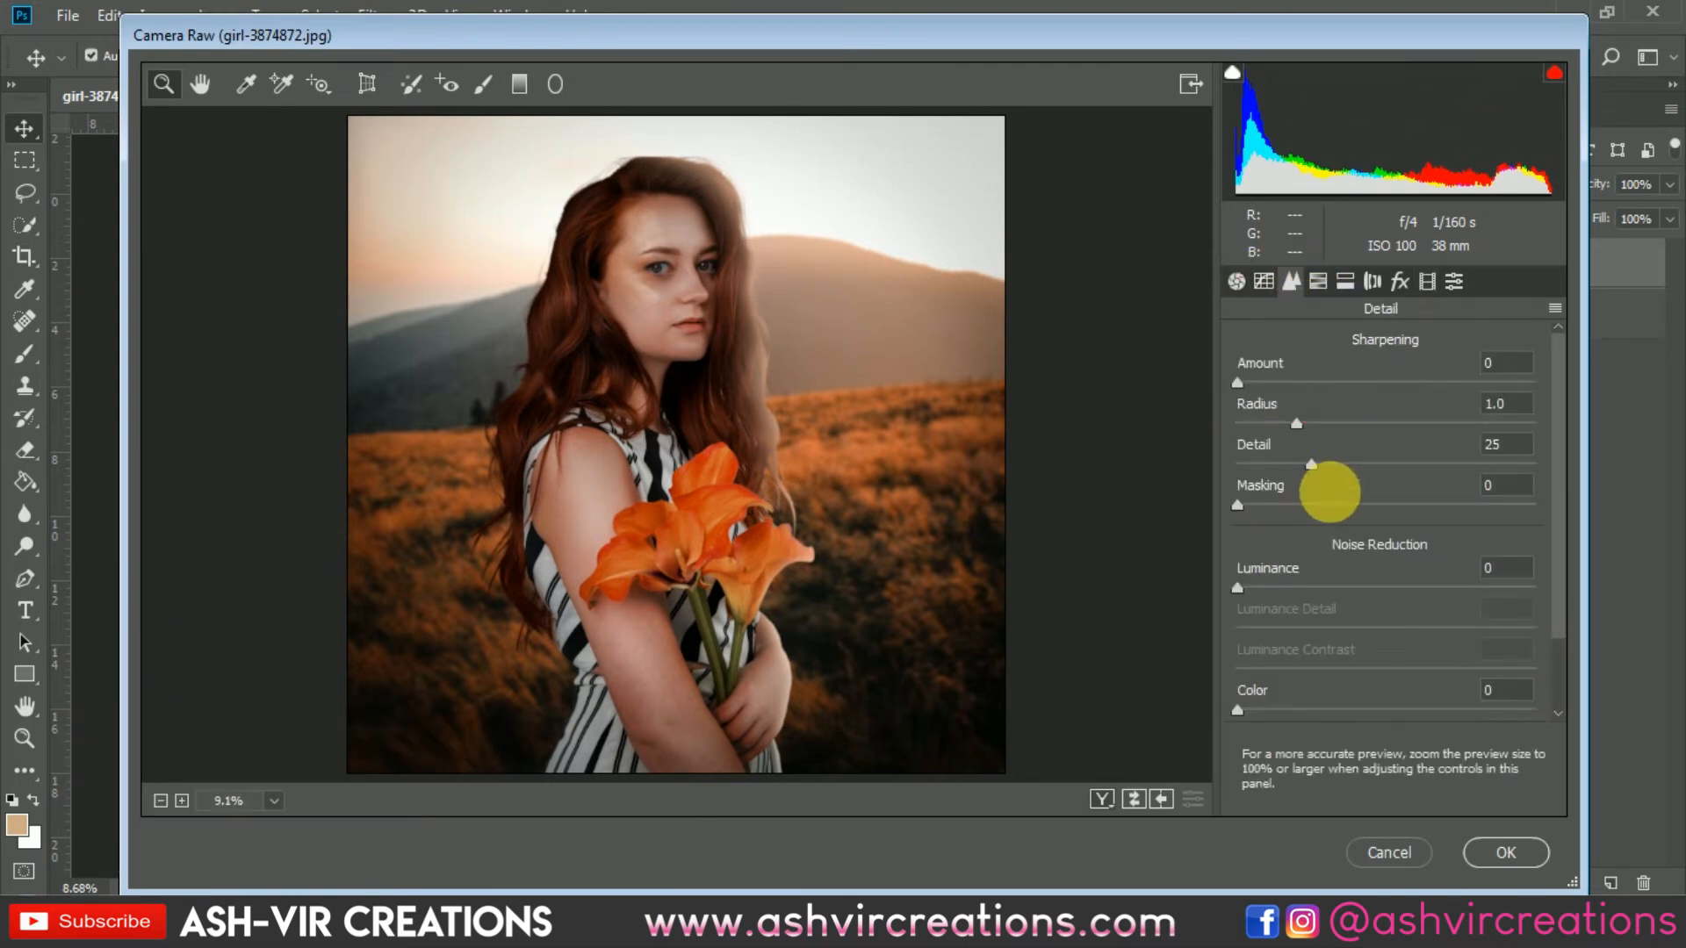
left_click(1318, 281)
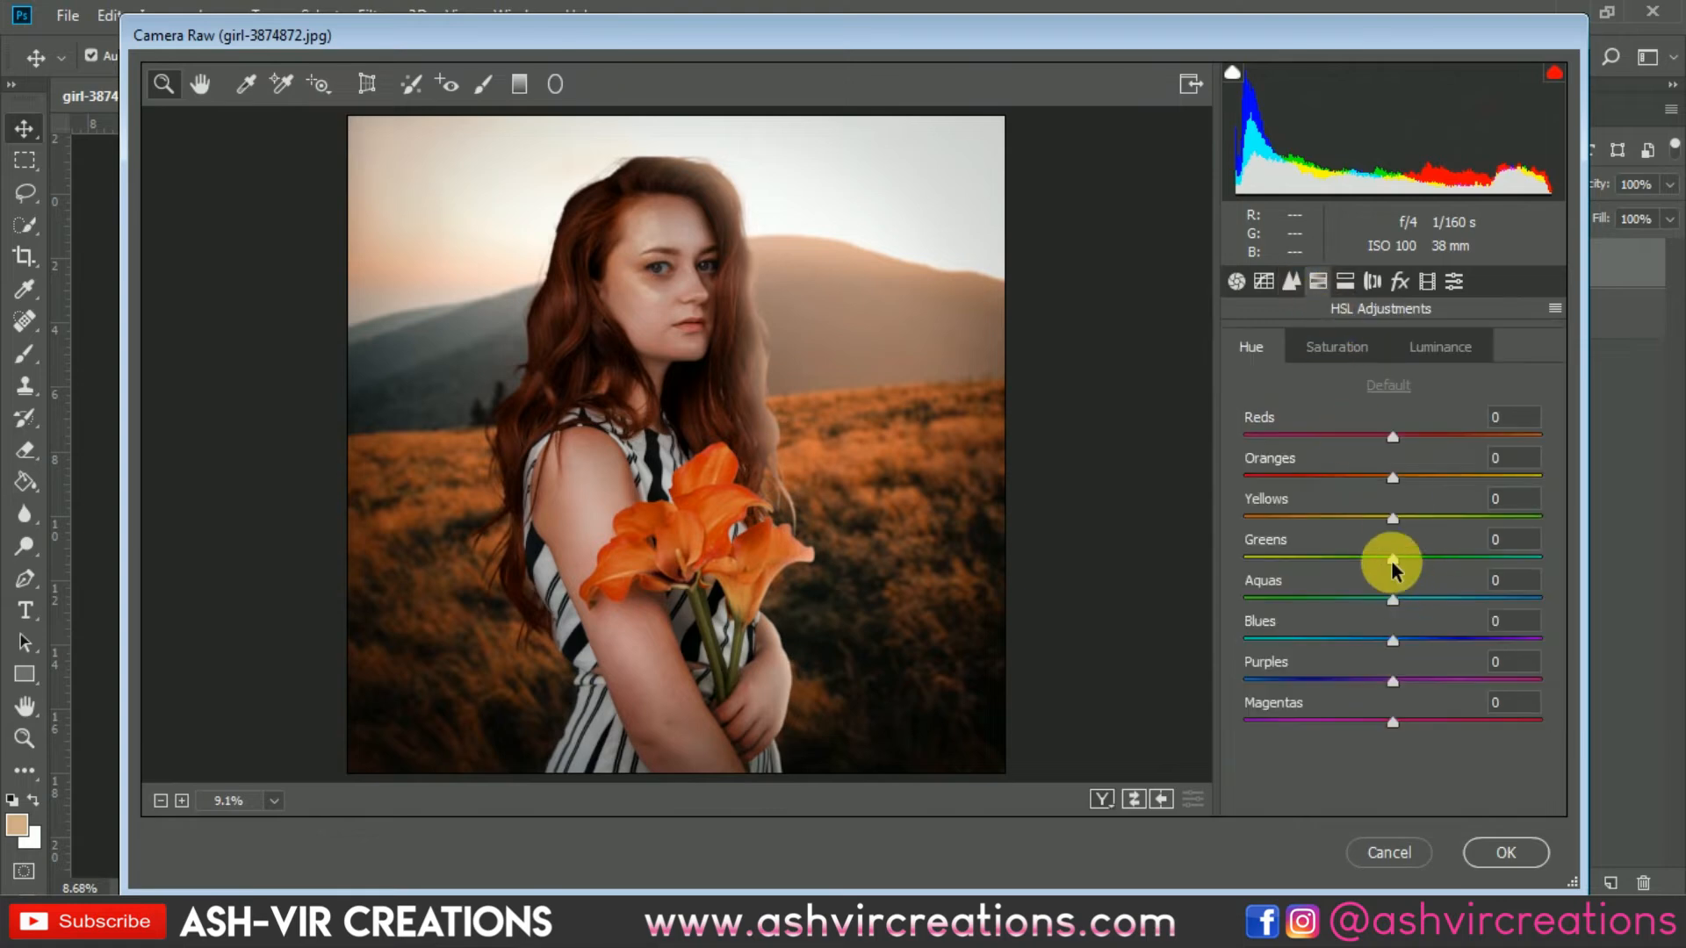
left_click_drag(1392, 477, 1384, 678)
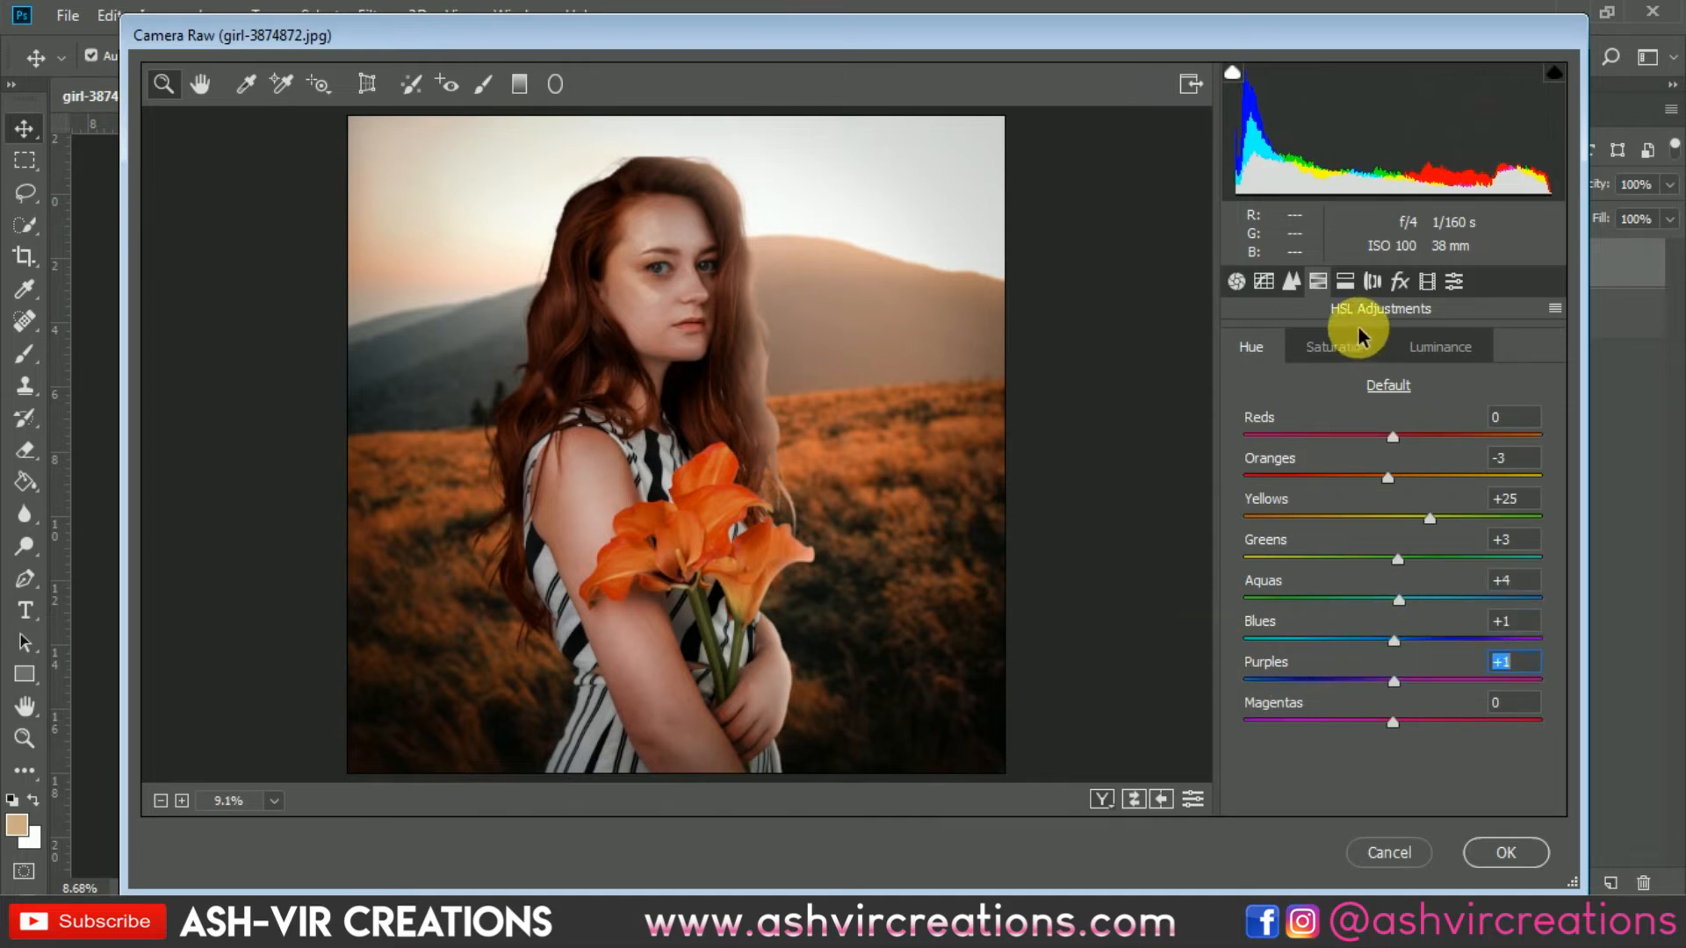
Step: Set HSL saturation: greens, aquas, blues and purples -100, magentas -88, yellows +11
left_click(1336, 347)
left_click_drag(1361, 598, 1163, 612)
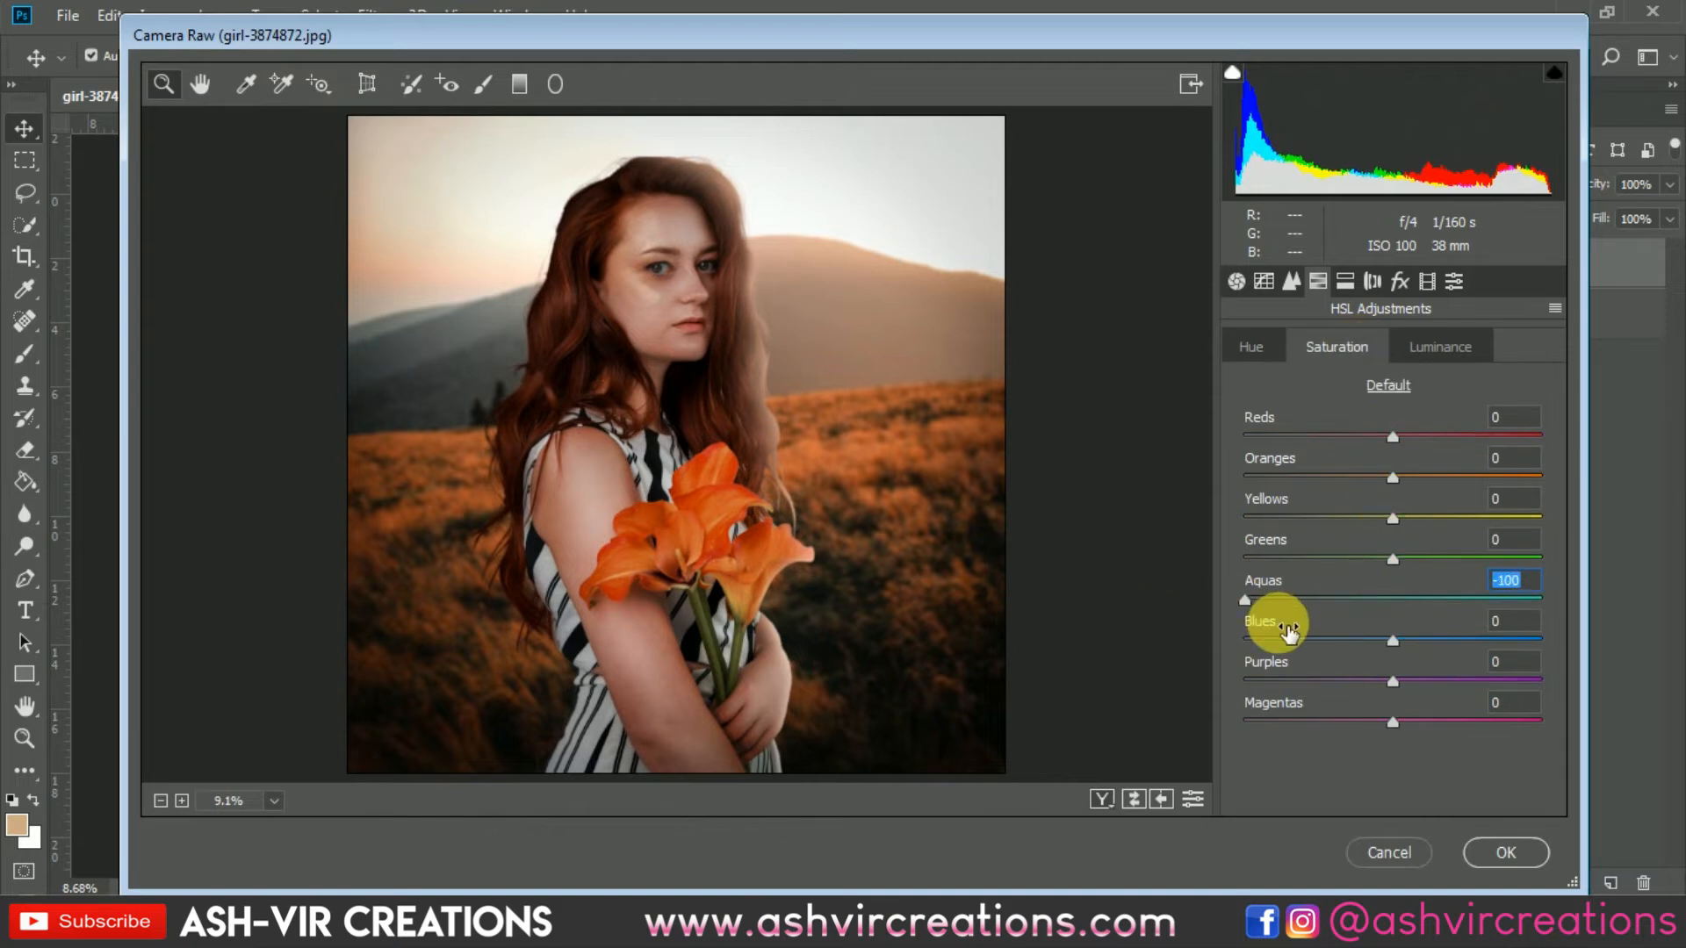
left_click_drag(1282, 640, 1211, 640)
left_click(1314, 678)
left_click_drag(1314, 677, 1262, 714)
left_click_drag(1322, 559, 1240, 560)
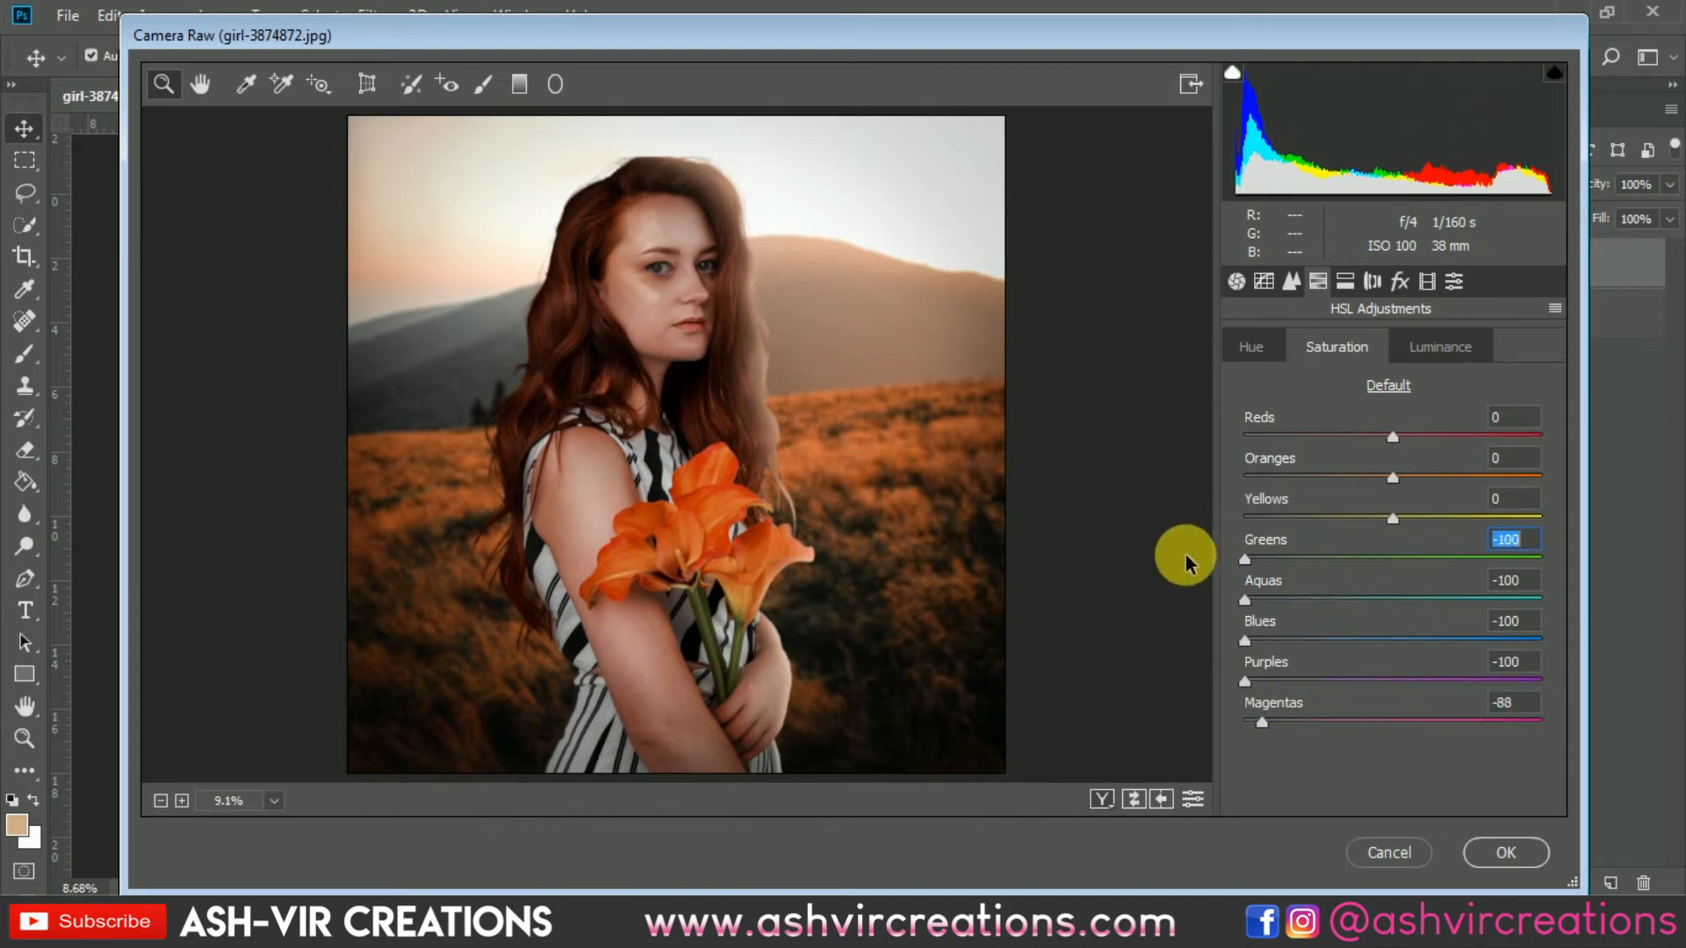
left_click_drag(1305, 516, 1422, 531)
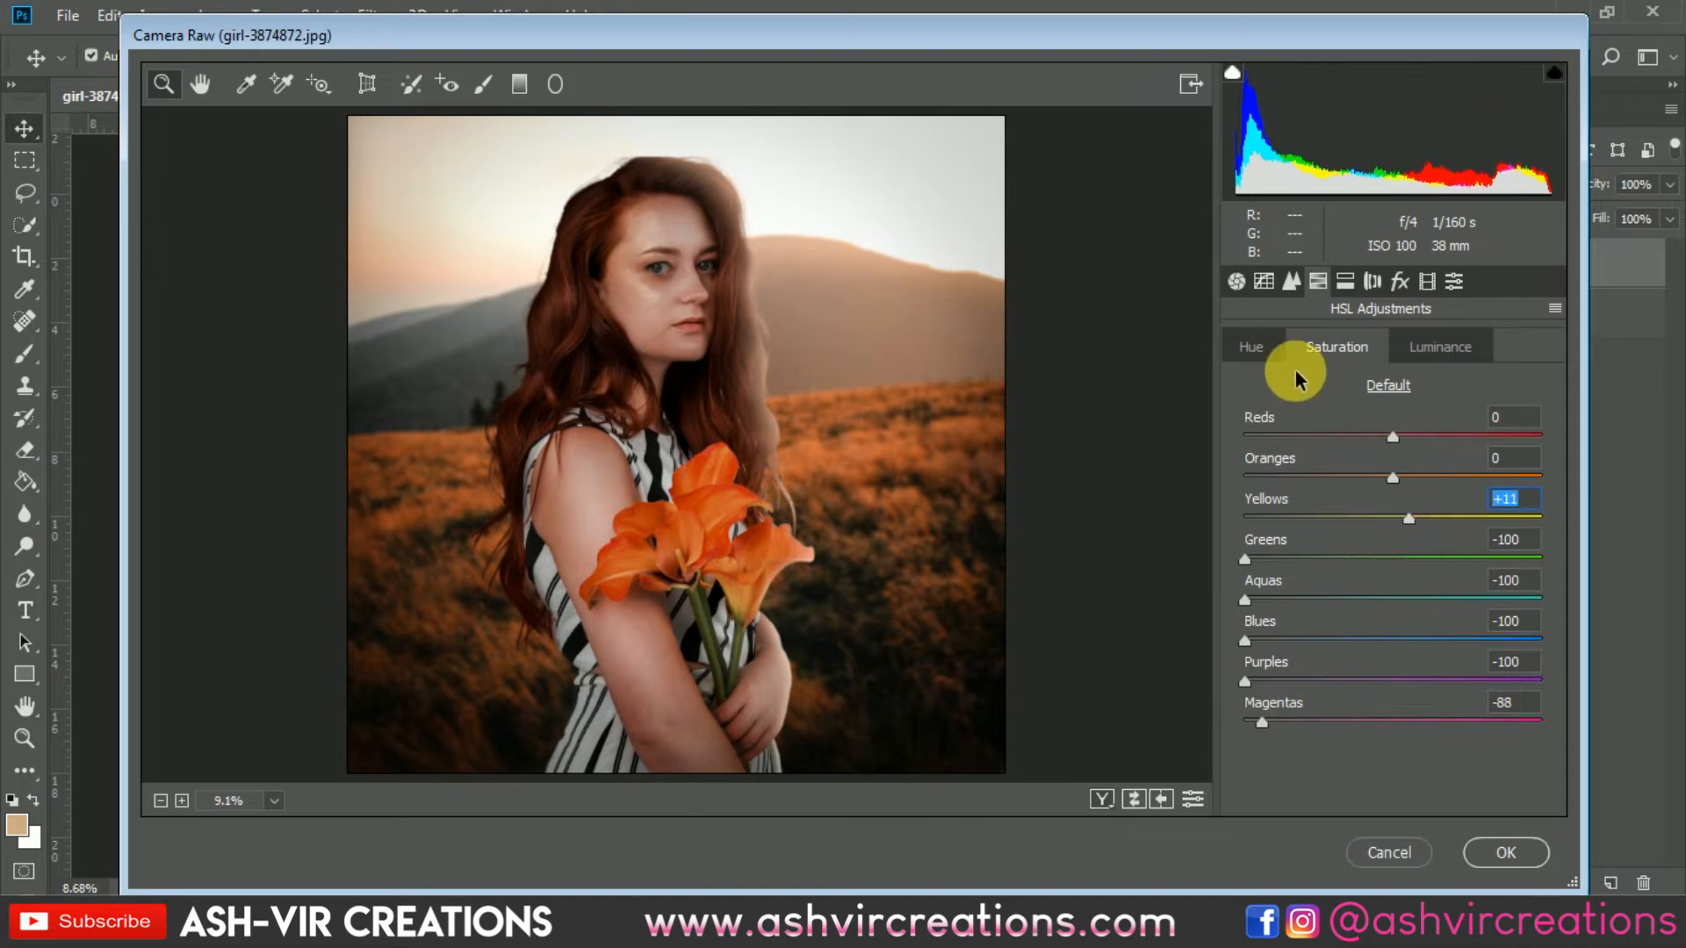
Step: Open the Tone Curve point editor and bend the RGB curve with two points, lifting the black point to output 39
left_click(1264, 344)
left_click(1272, 281)
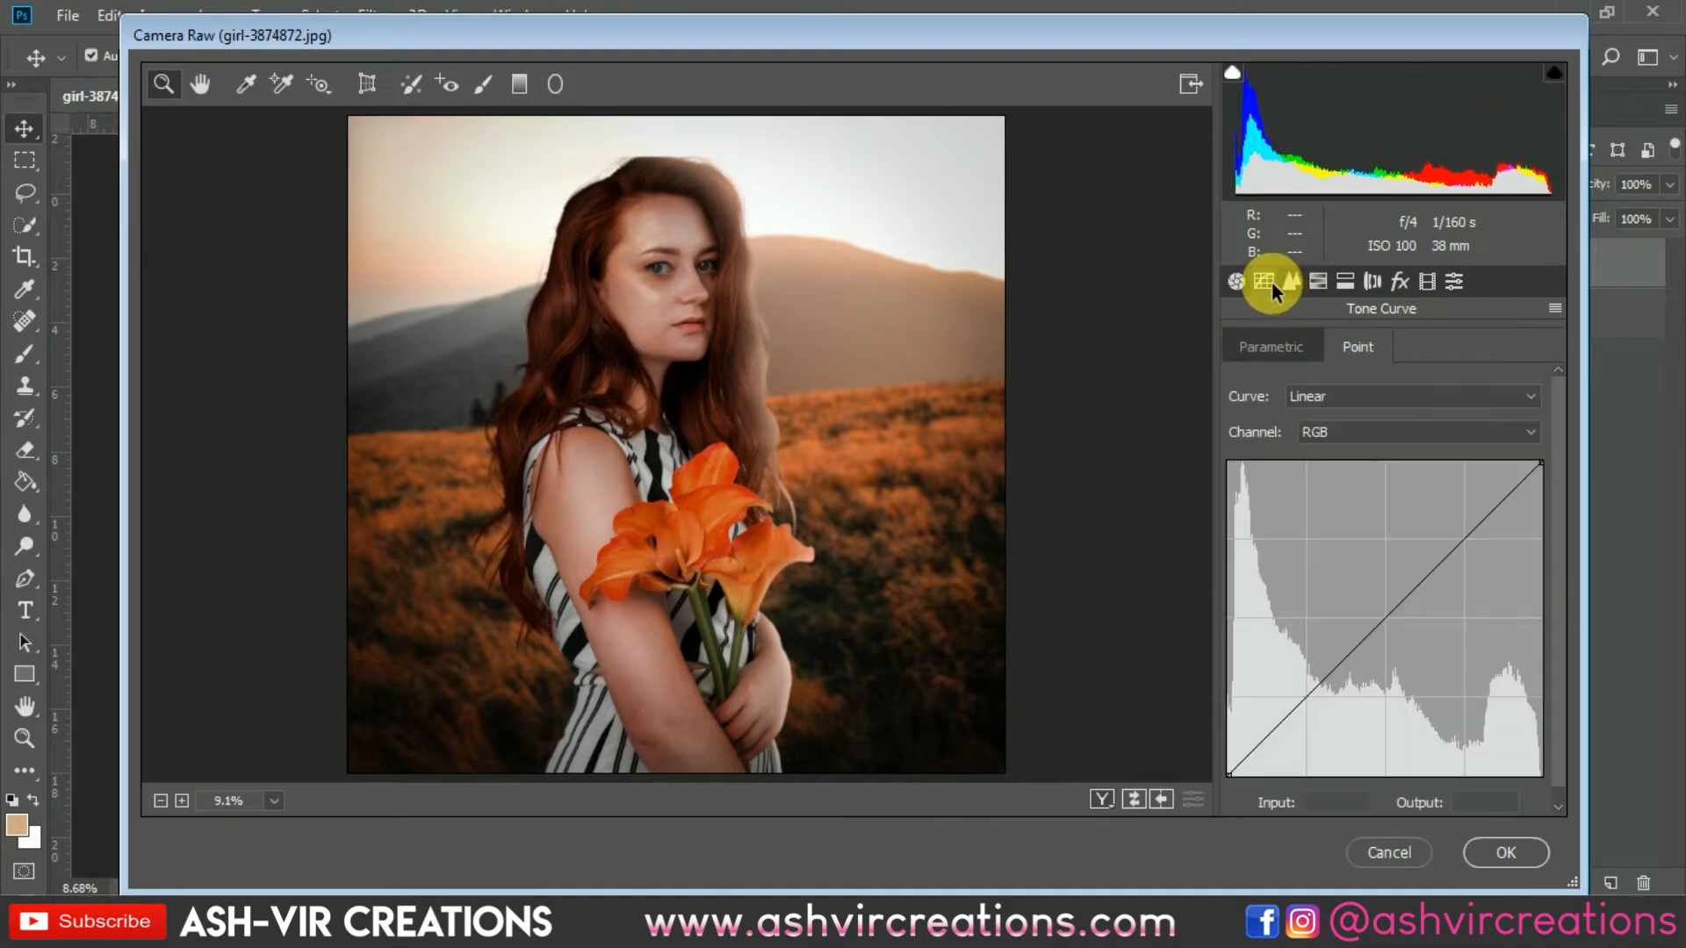
left_click(1307, 700)
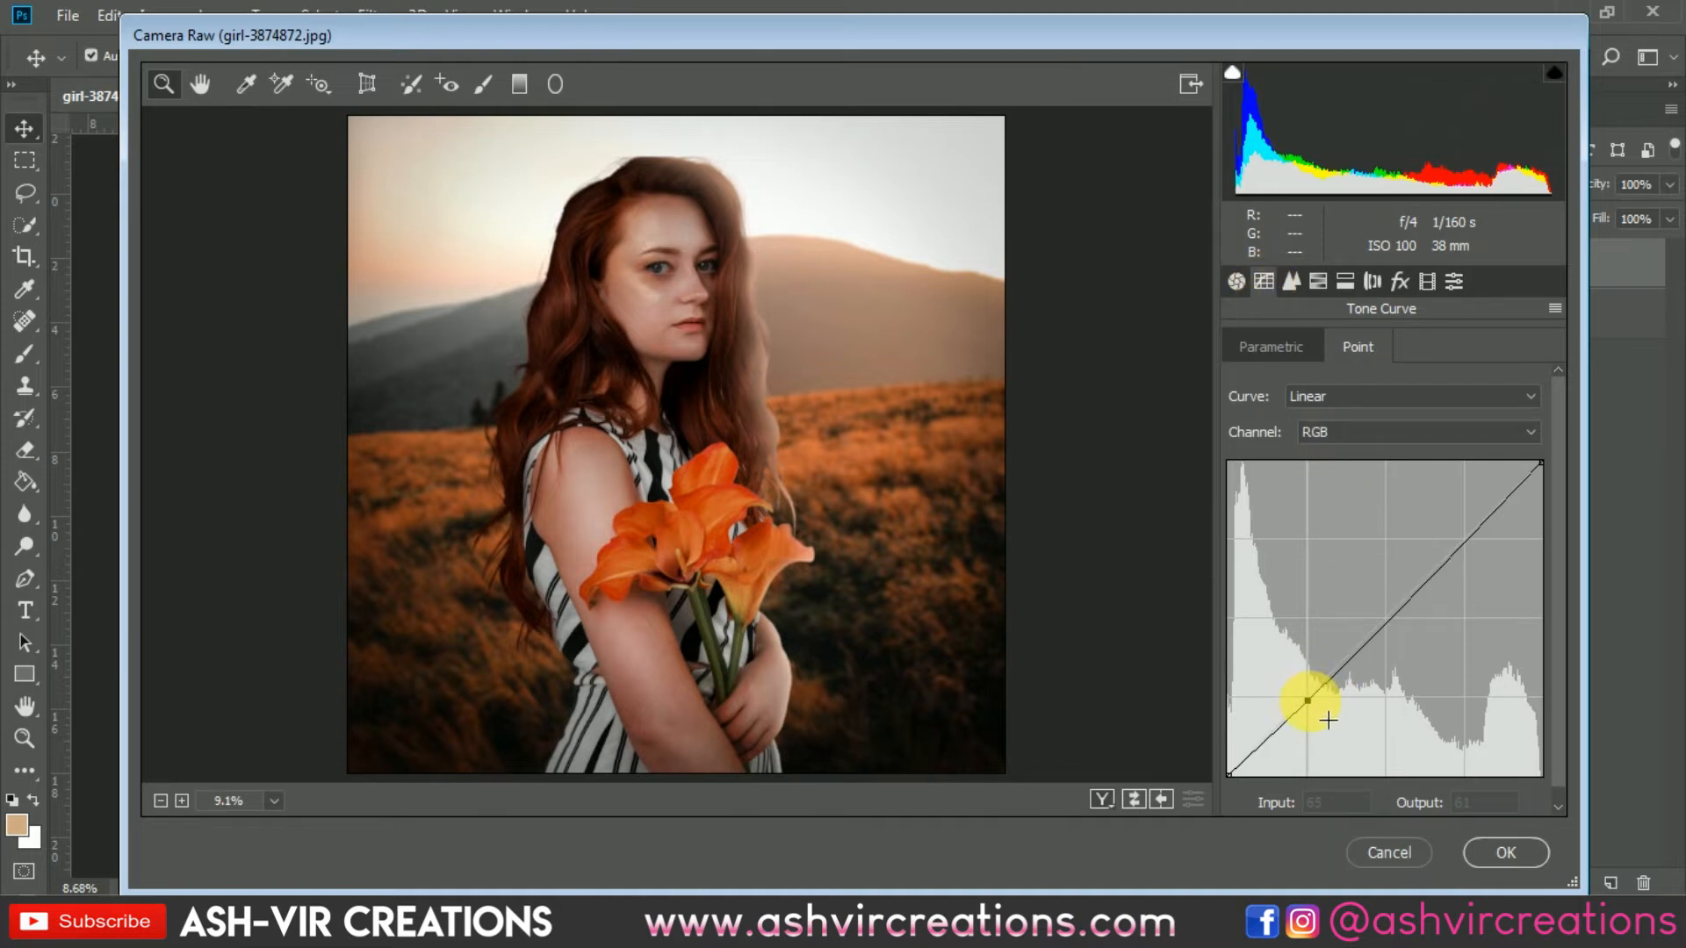
left_click_drag(1328, 720, 1370, 687)
left_click(1465, 538)
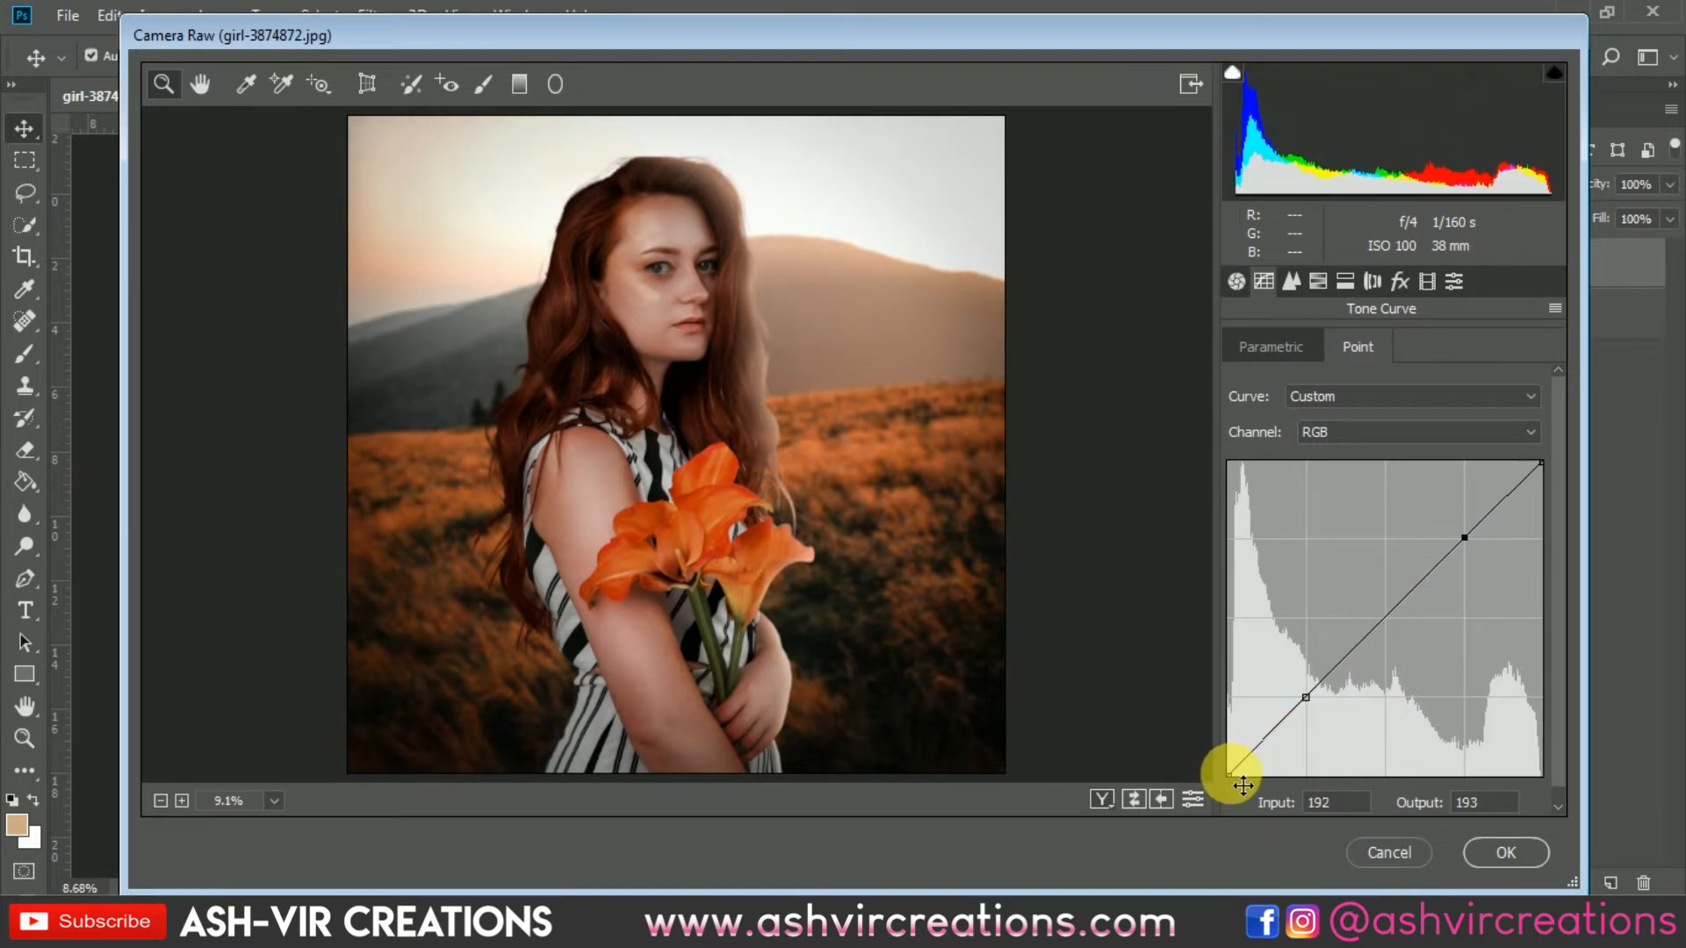
left_click_drag(1242, 784, 1220, 741)
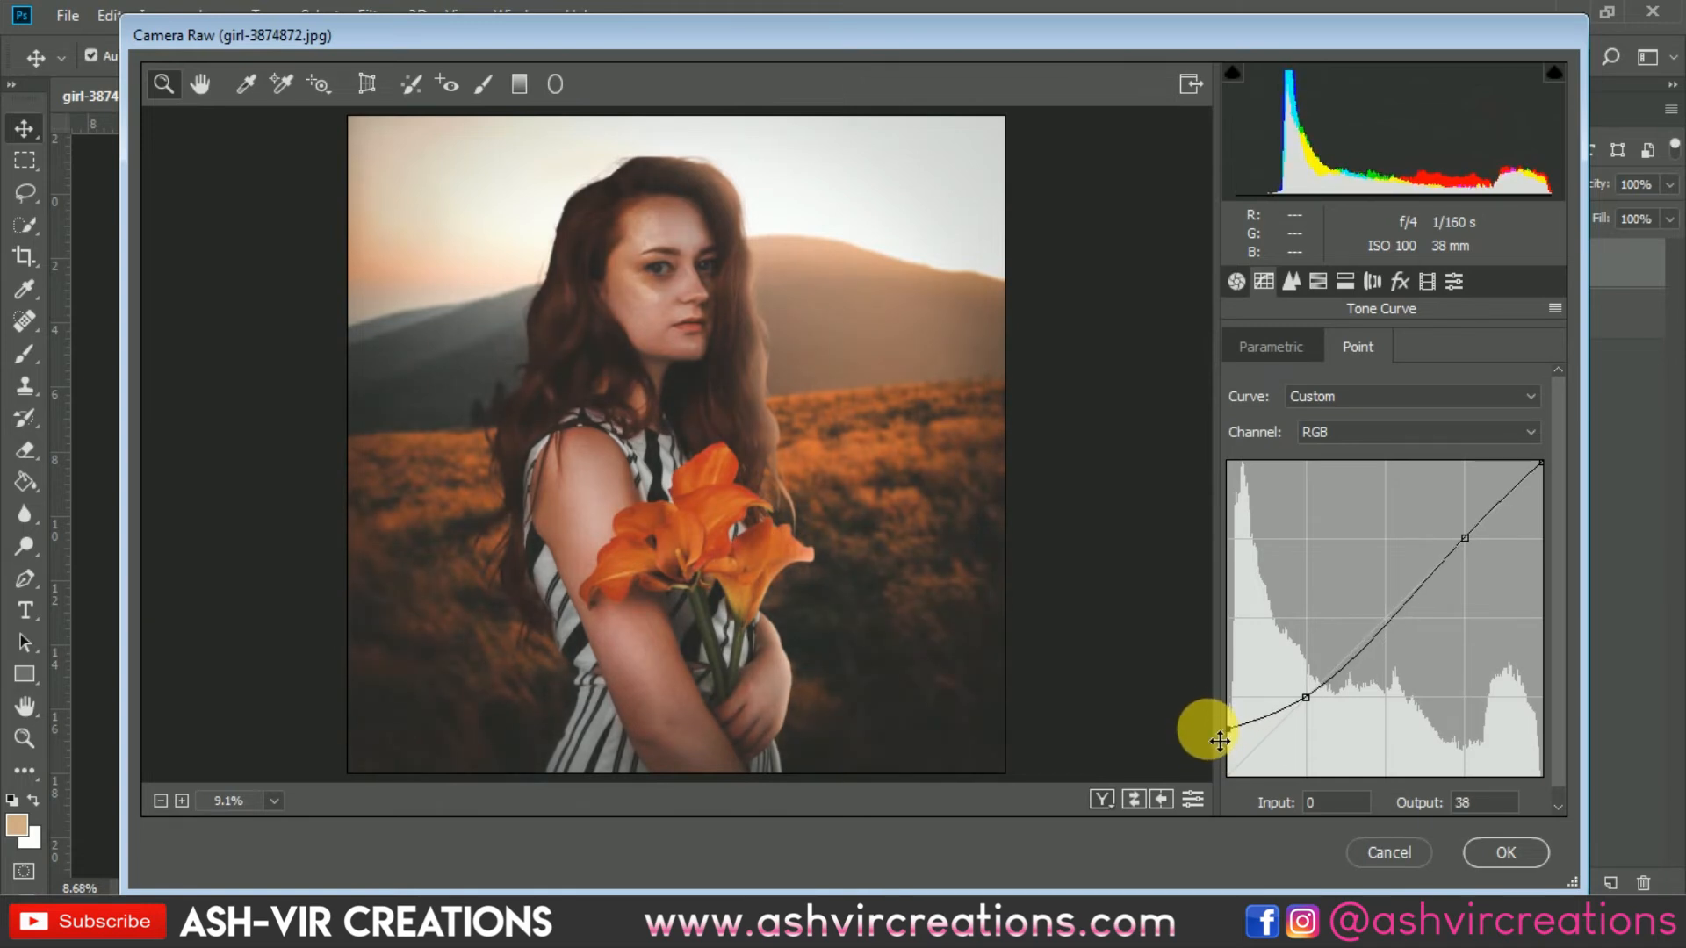
Step: Open Split Toning and set the shadows hue to 197 and saturation to 13
left_click(1346, 282)
left_click(1322, 285)
left_click(1344, 282)
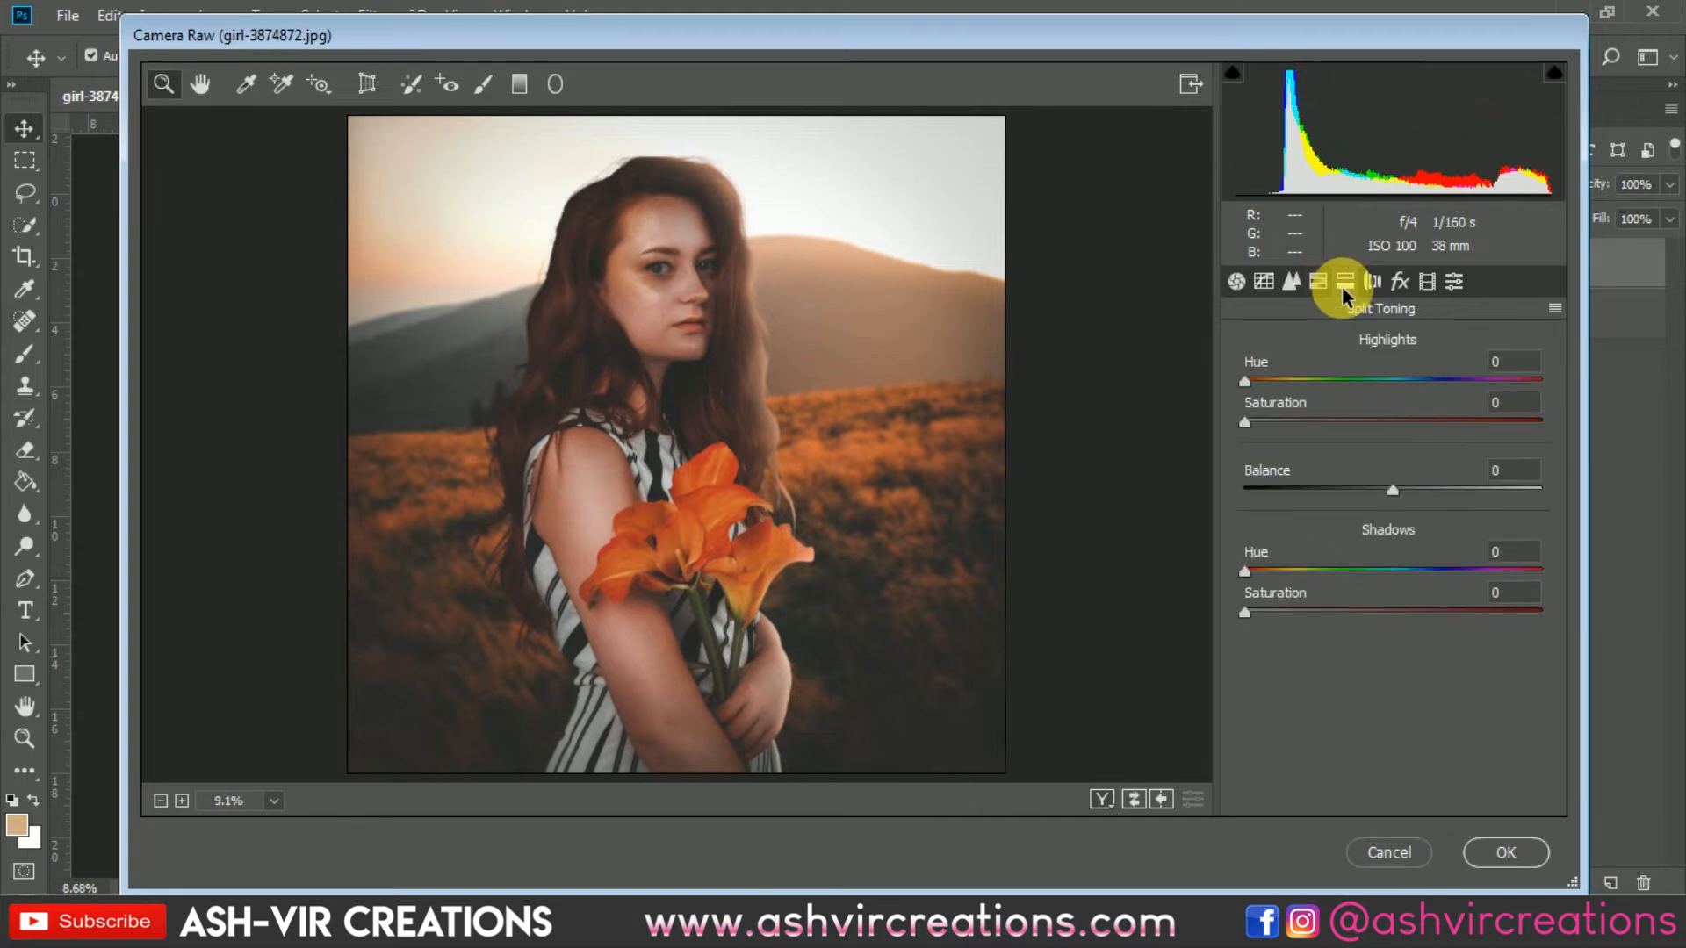
left_click(1321, 281)
left_click(1346, 281)
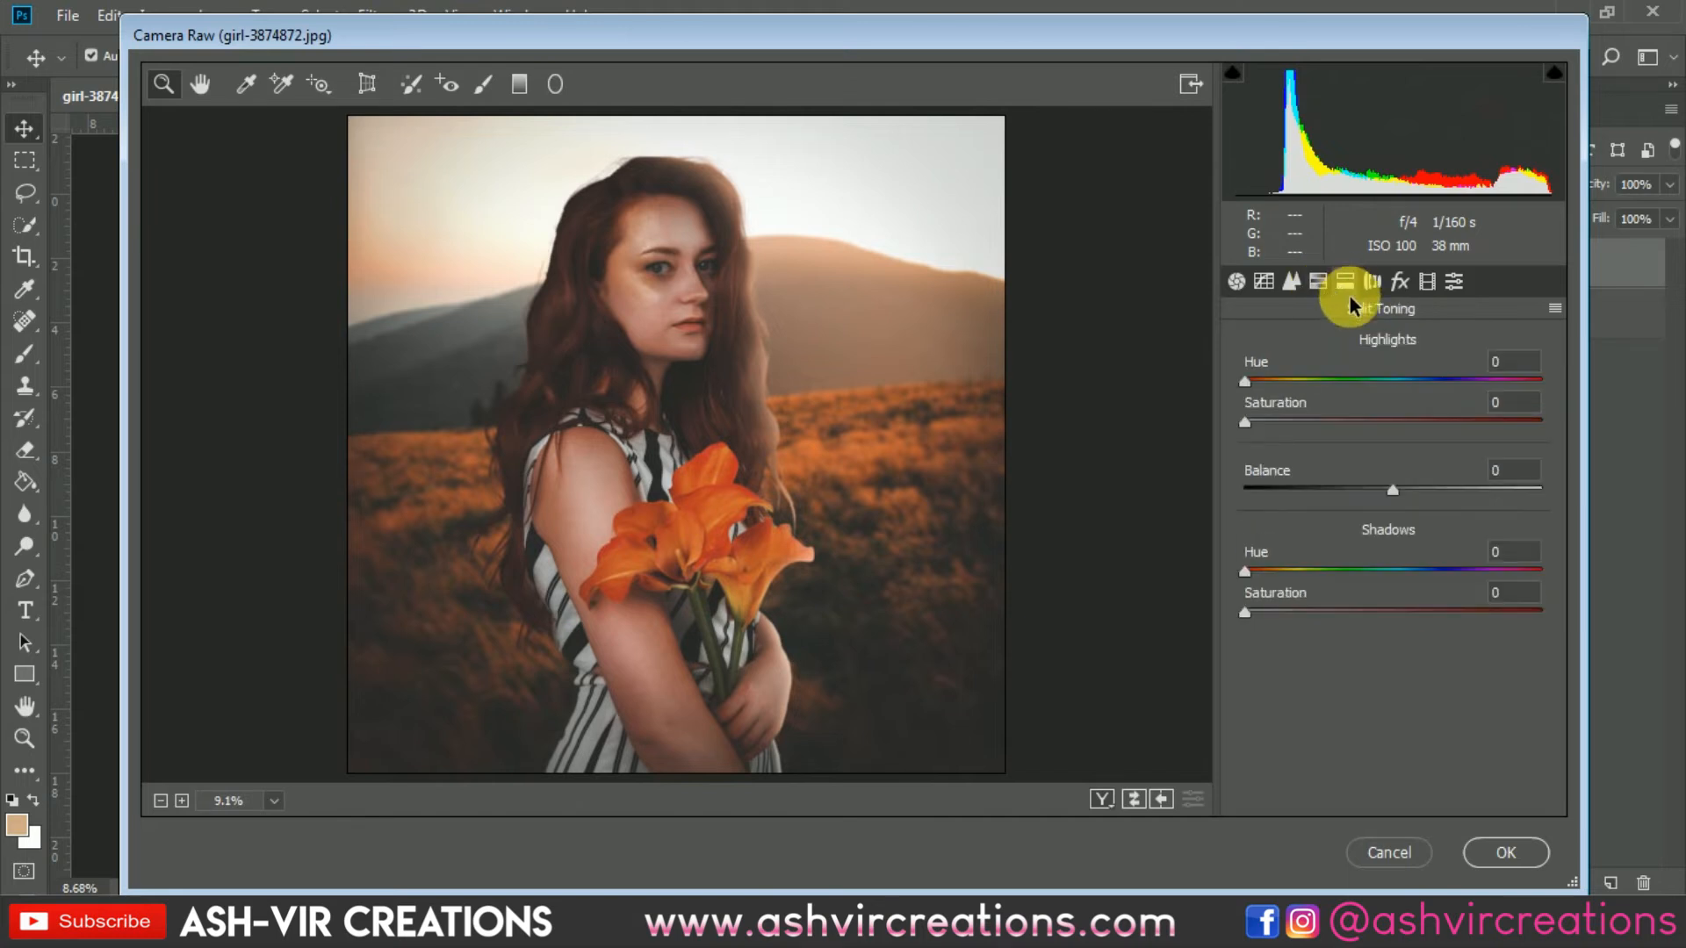
left_click(1291, 572)
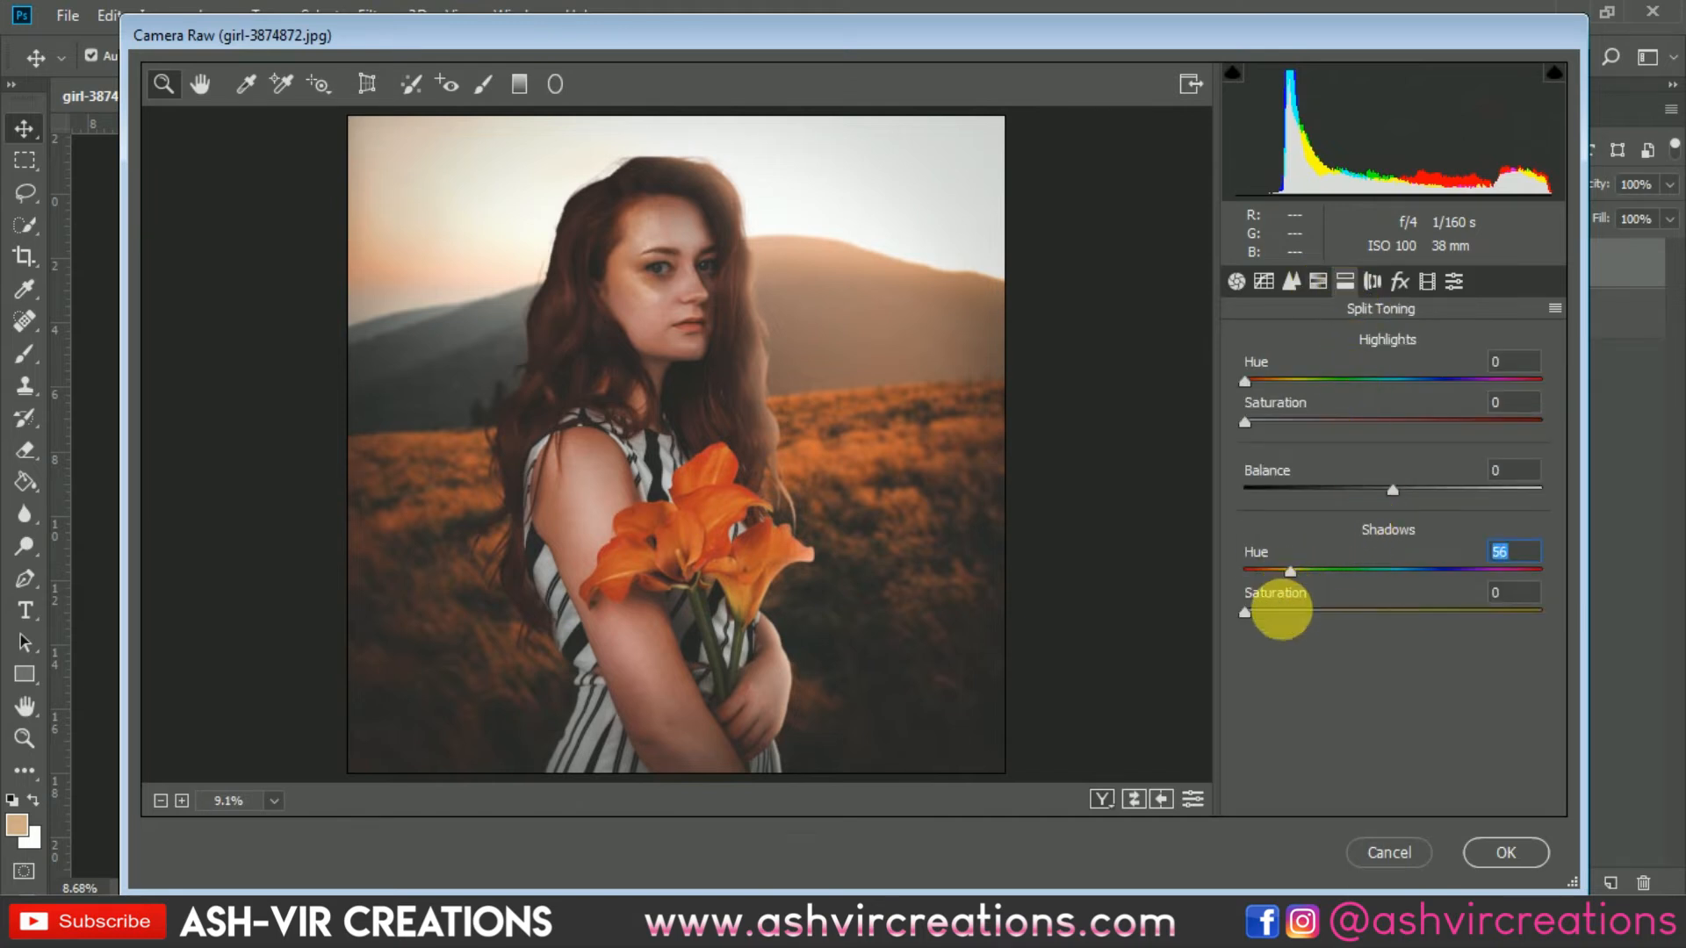
left_click(1282, 612)
left_click_drag(1291, 572, 1402, 581)
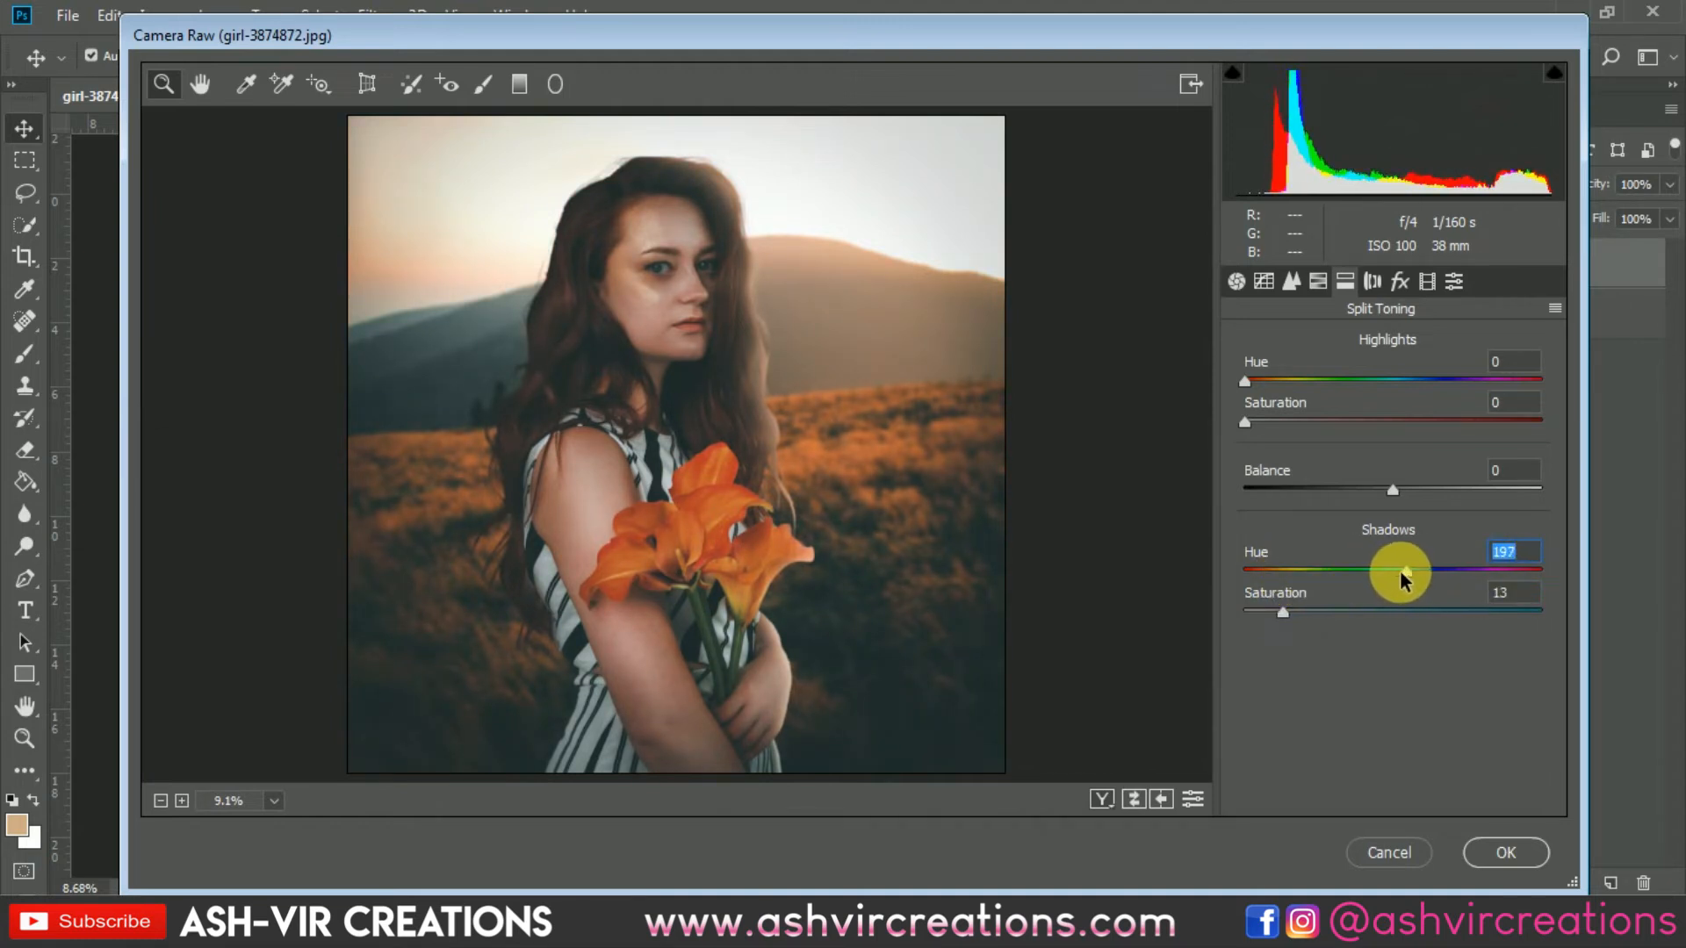
mouse_move(1284, 608)
left_mouse_down()
mouse_move(1392, 614)
mouse_move(1247, 618)
mouse_move(1284, 624)
left_mouse_up()
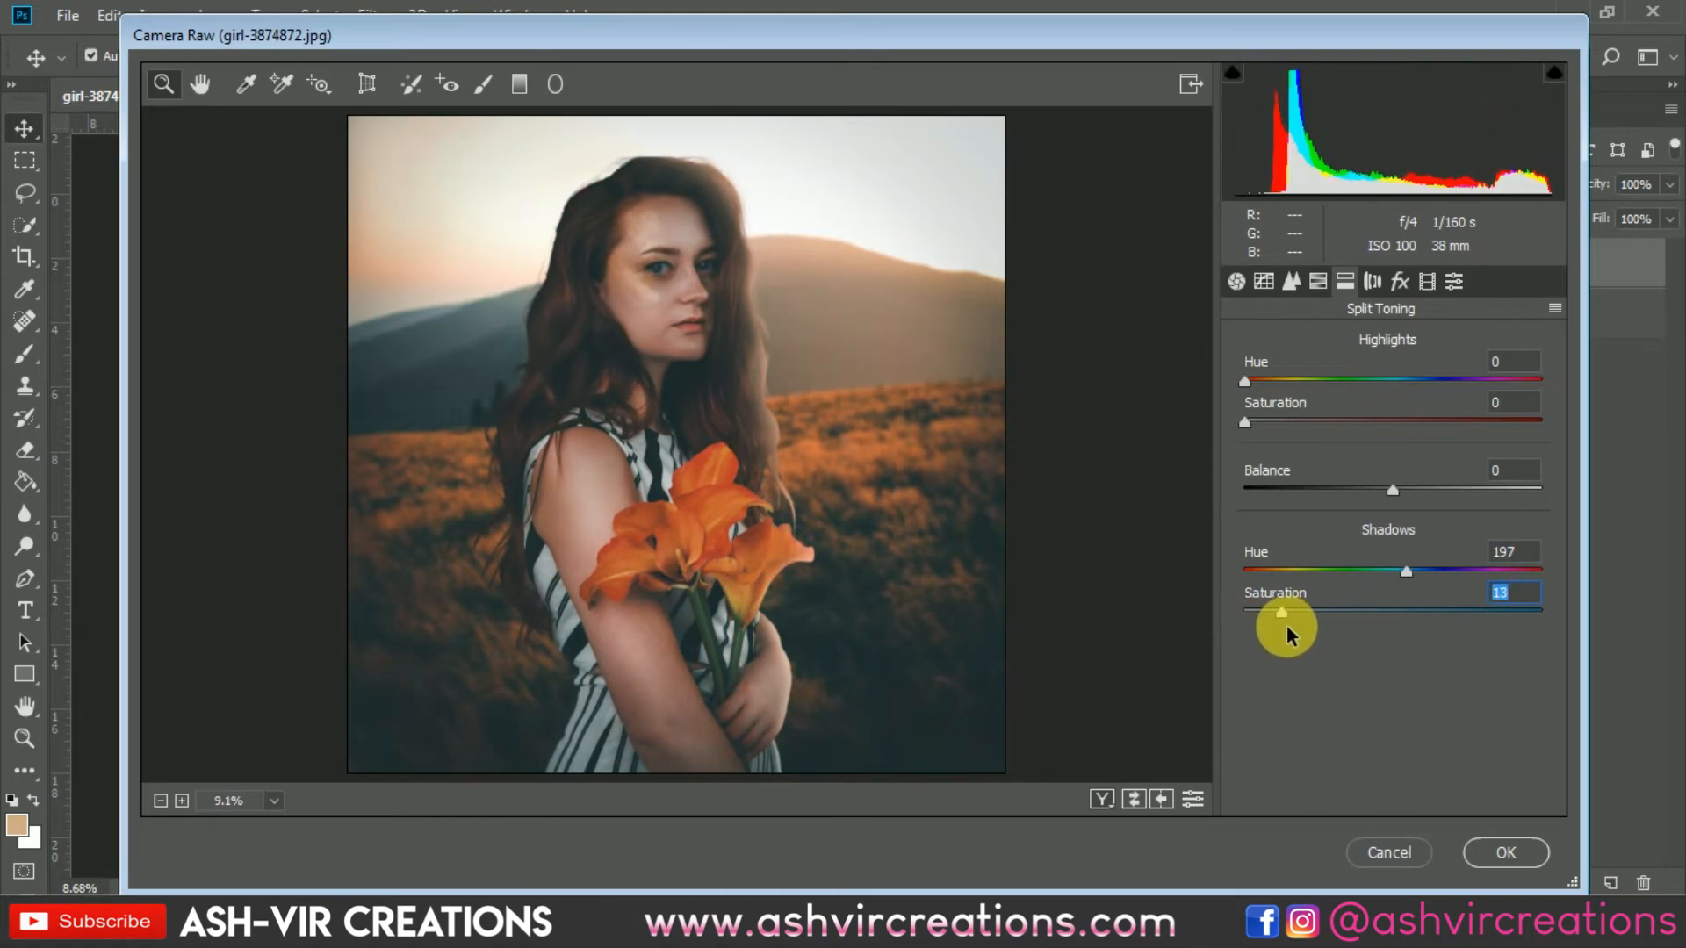
Step: Set the split toning highlights hue to 159 and saturation to 10
left_click(1299, 422)
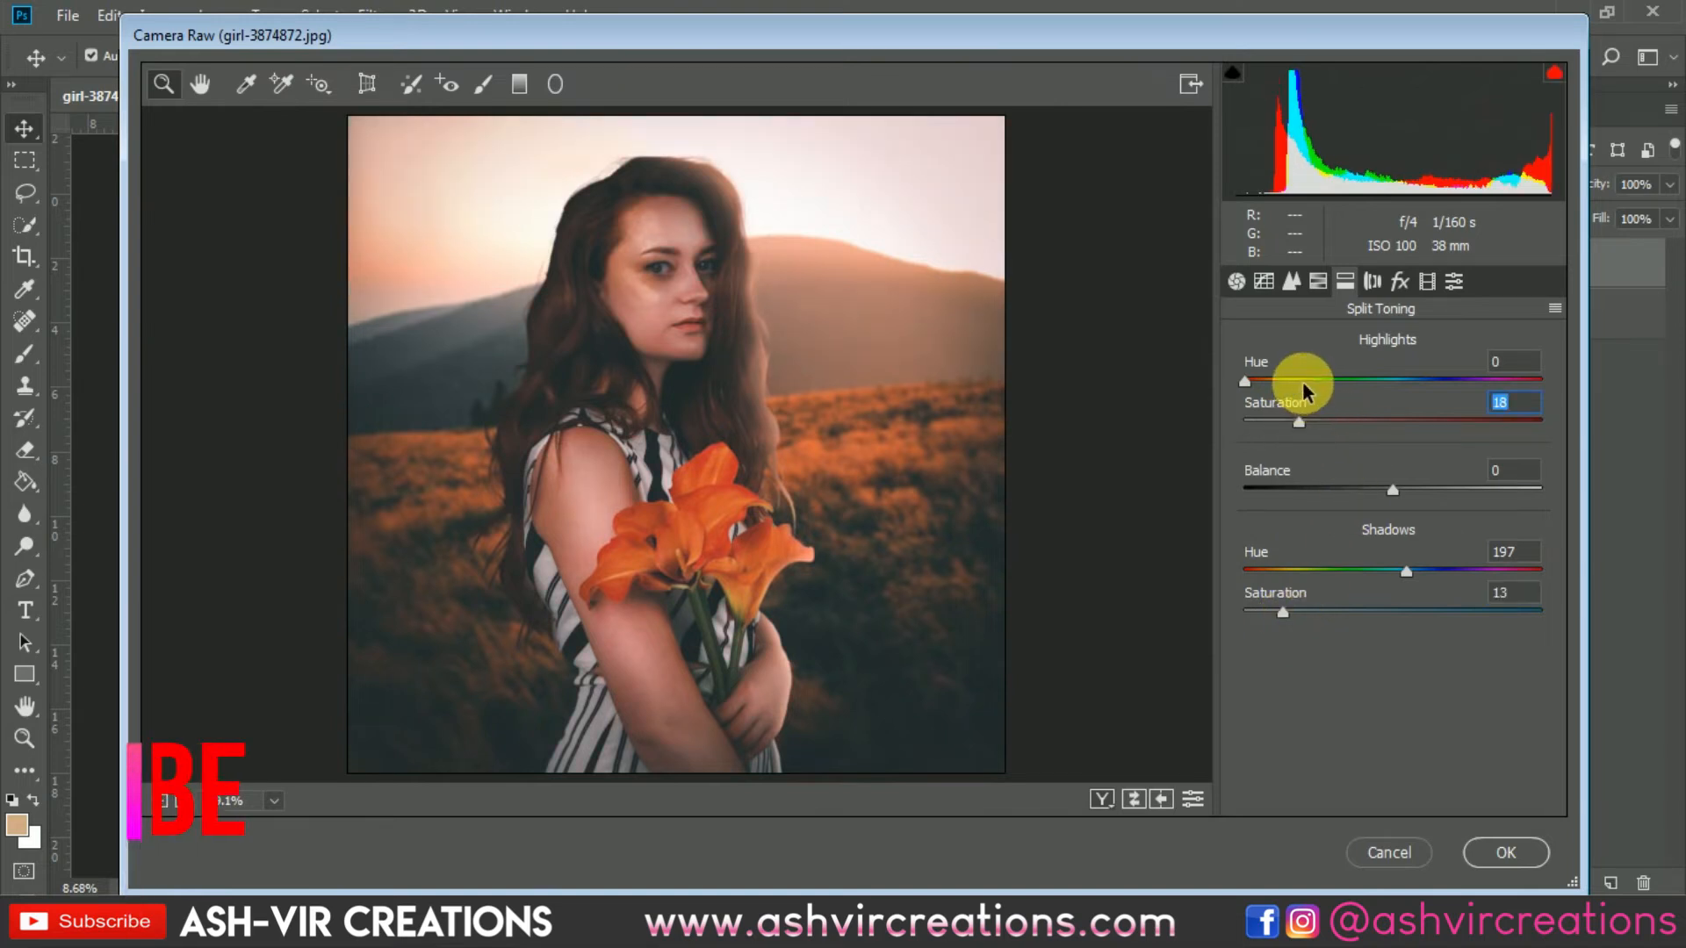
left_click_drag(1297, 380, 1291, 449)
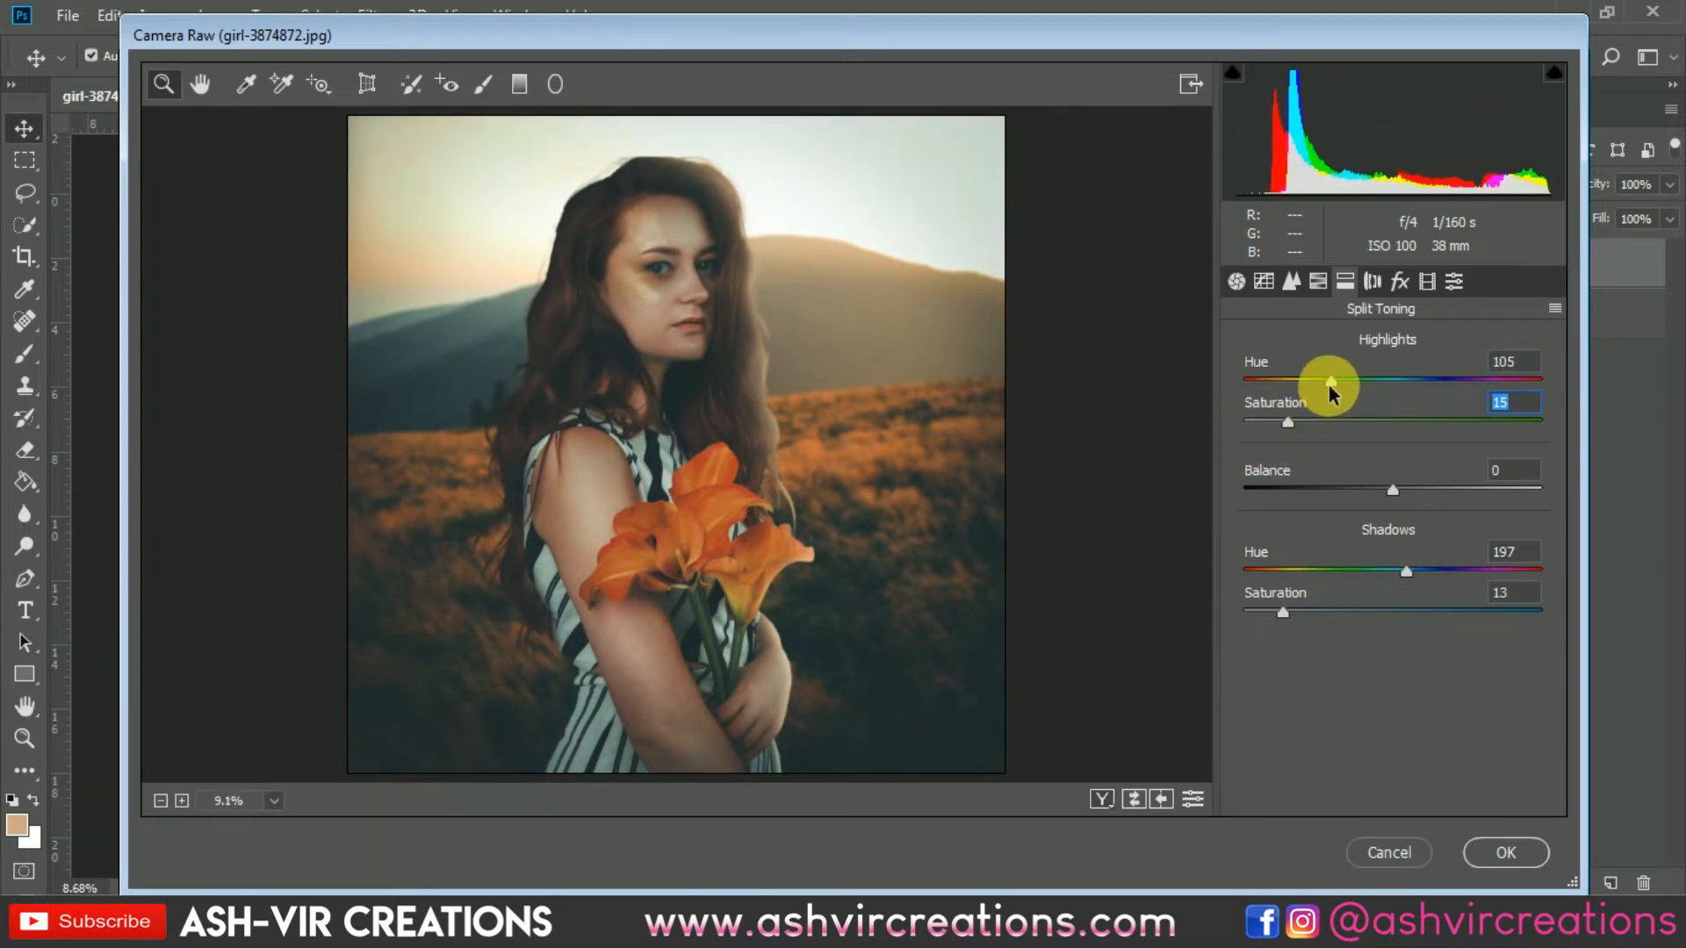
left_click_drag(1330, 388, 1375, 387)
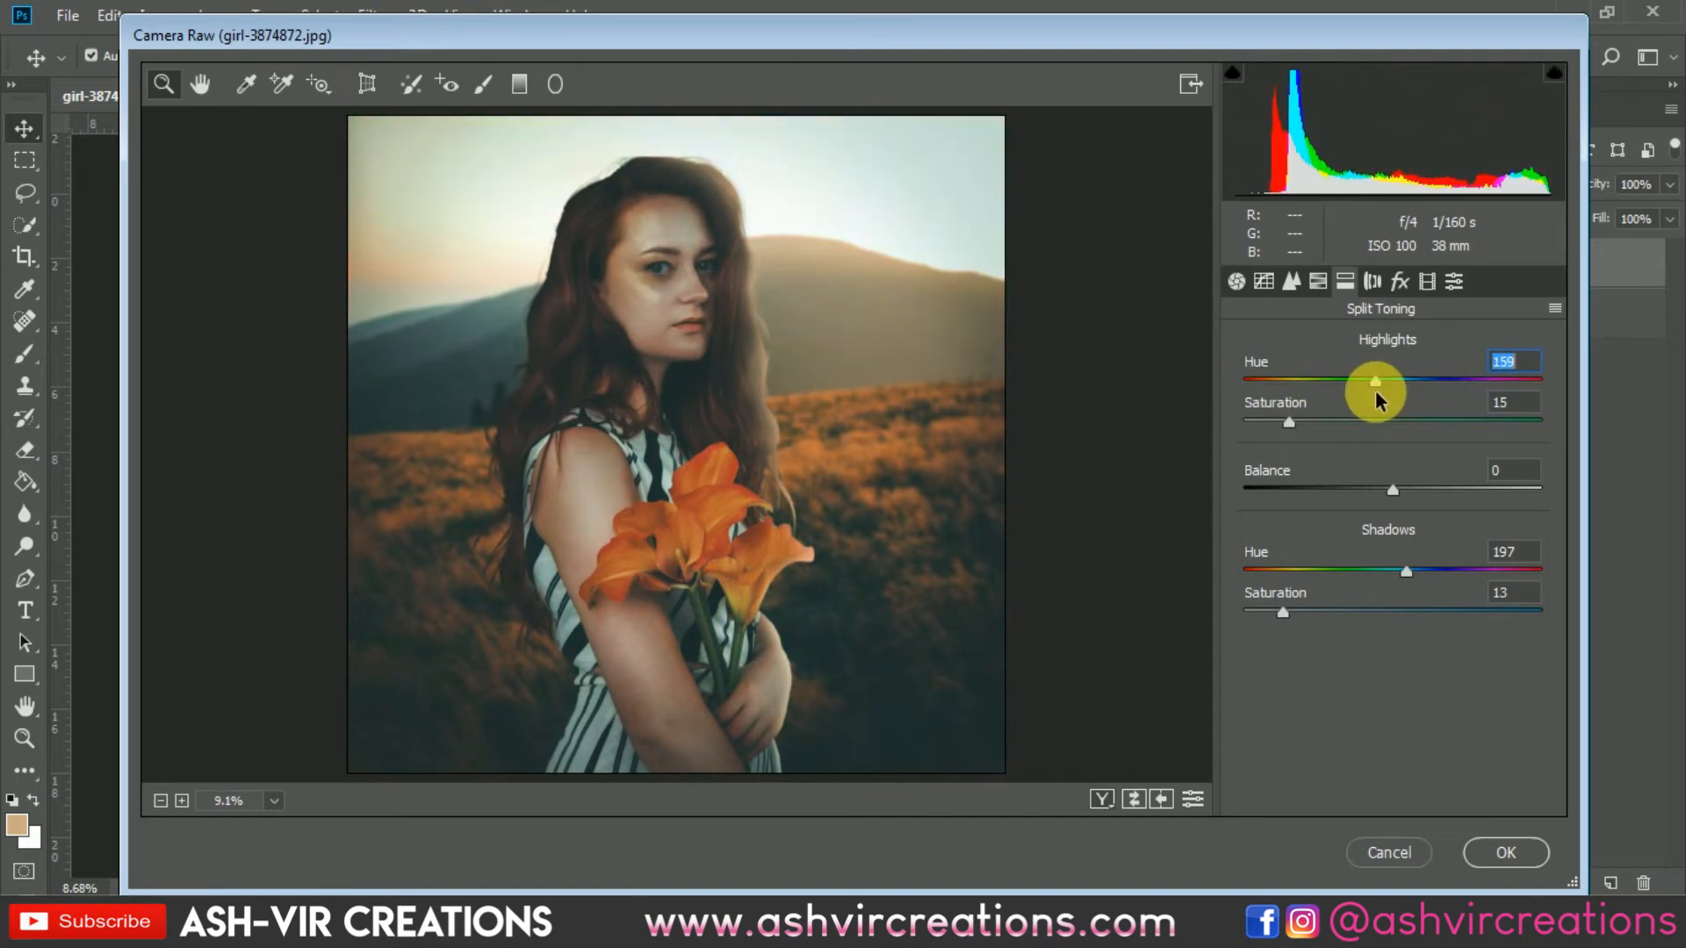
mouse_move(1289, 422)
left_mouse_down()
mouse_move(1341, 425)
mouse_move(1239, 419)
mouse_move(1260, 430)
left_mouse_up()
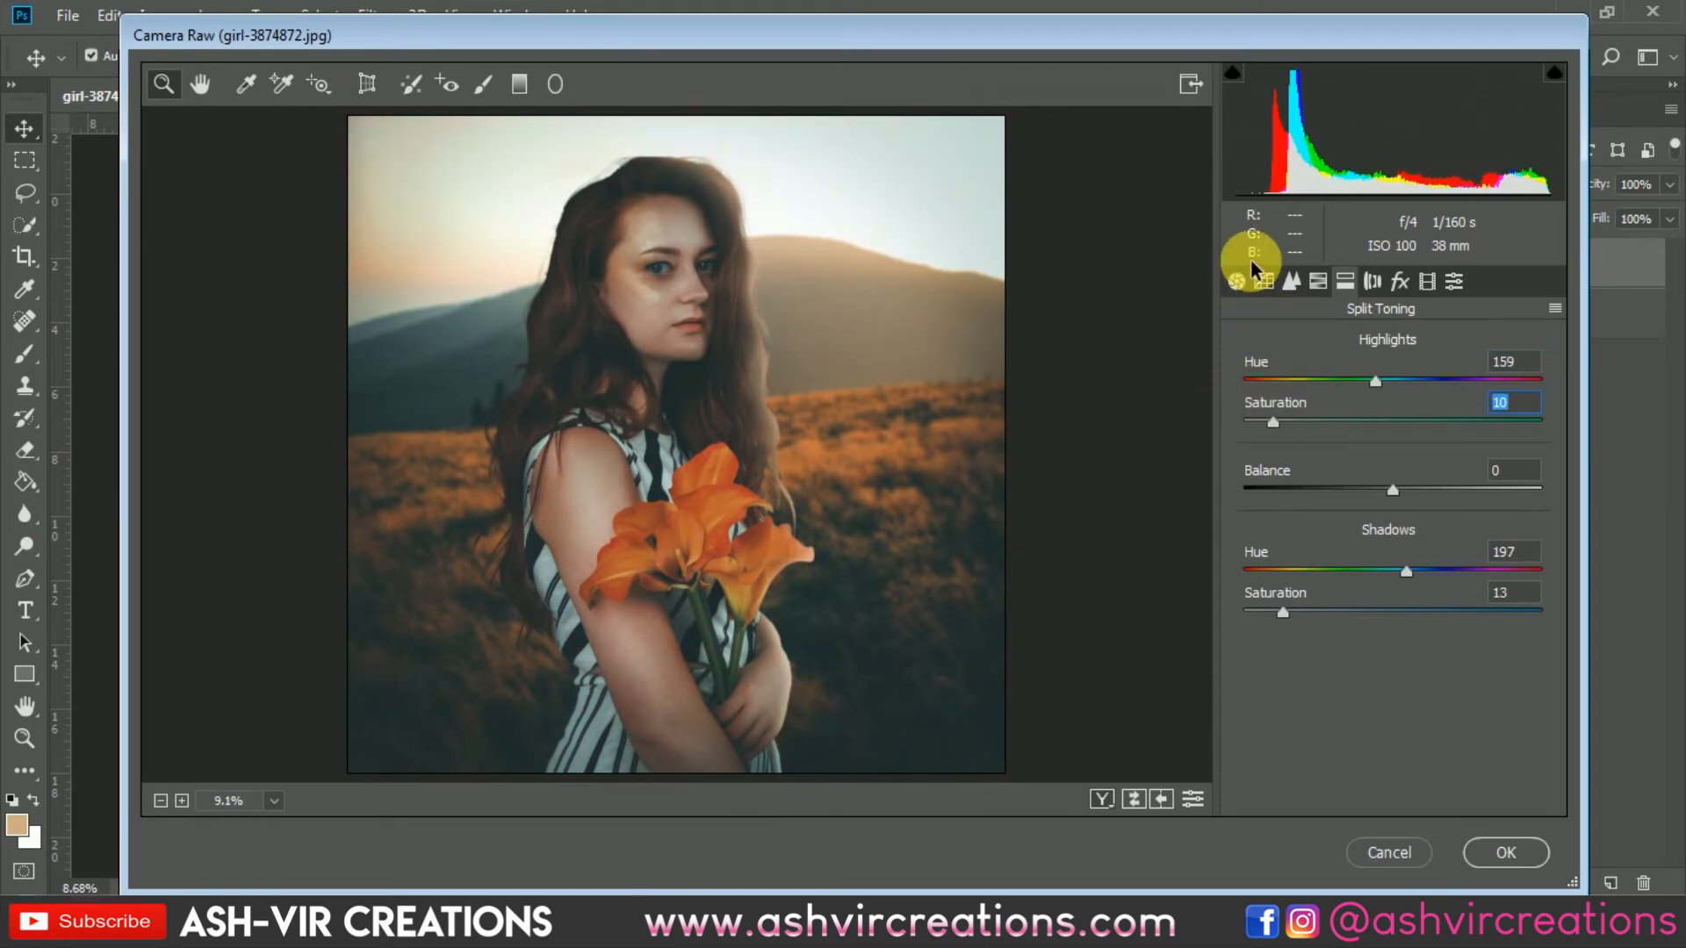
Step: Switch the point curve to the Blue channel and add points at about 62/65 and 187/195
left_click(1316, 282)
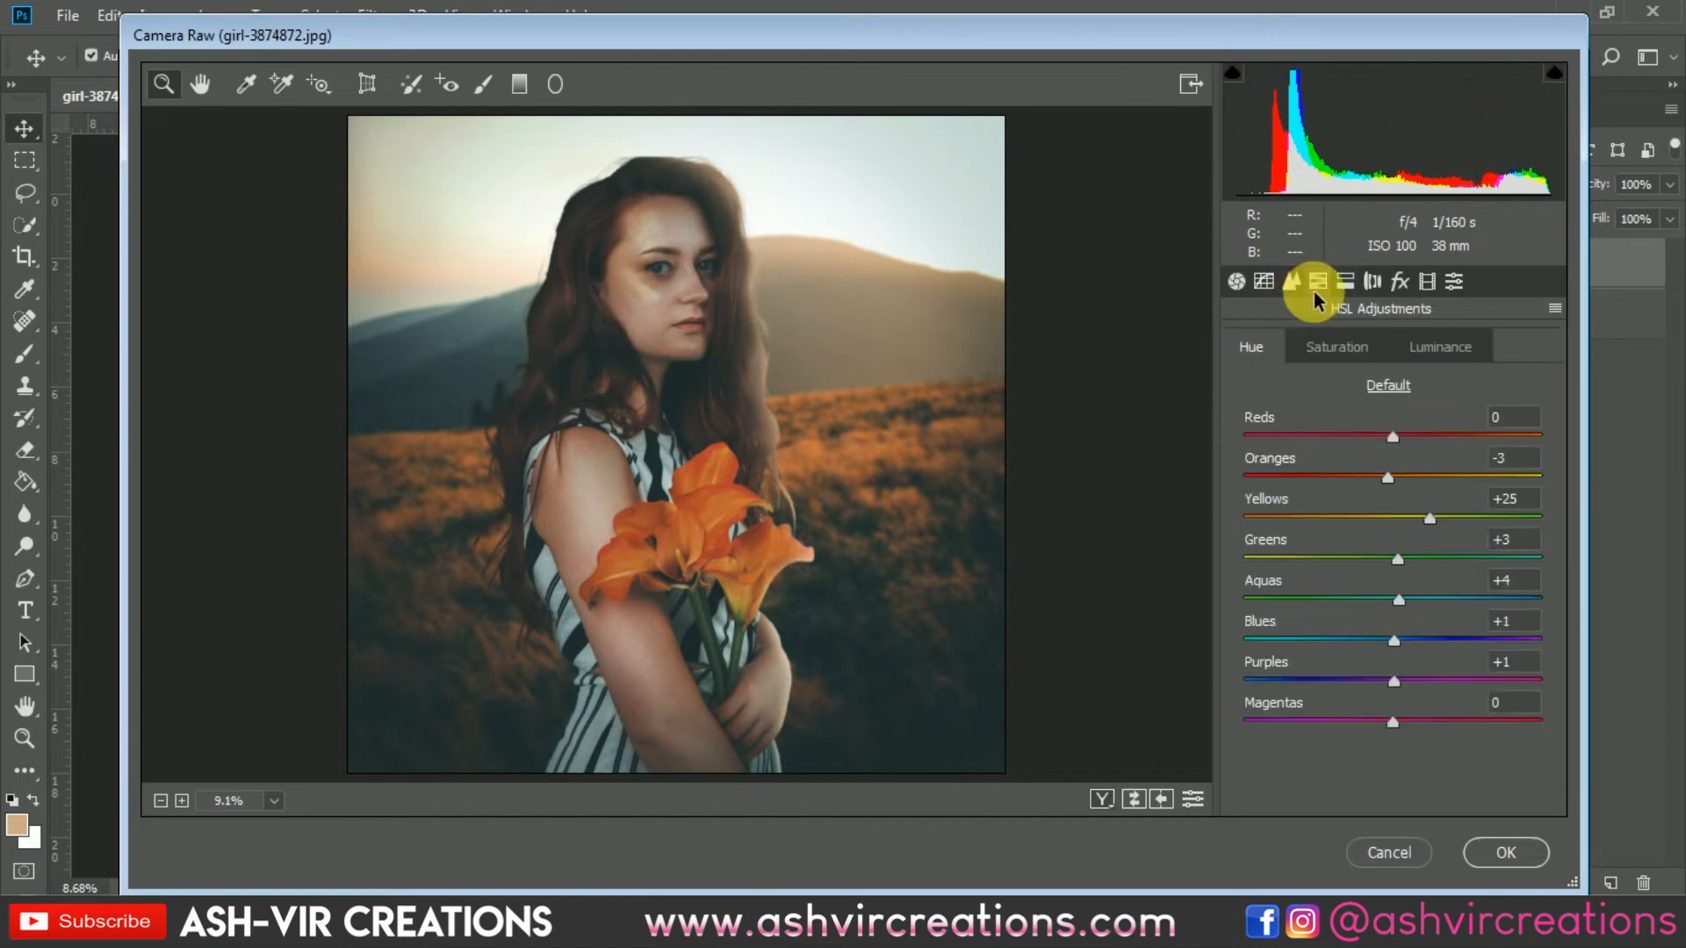
left_click(1292, 284)
left_click(1265, 283)
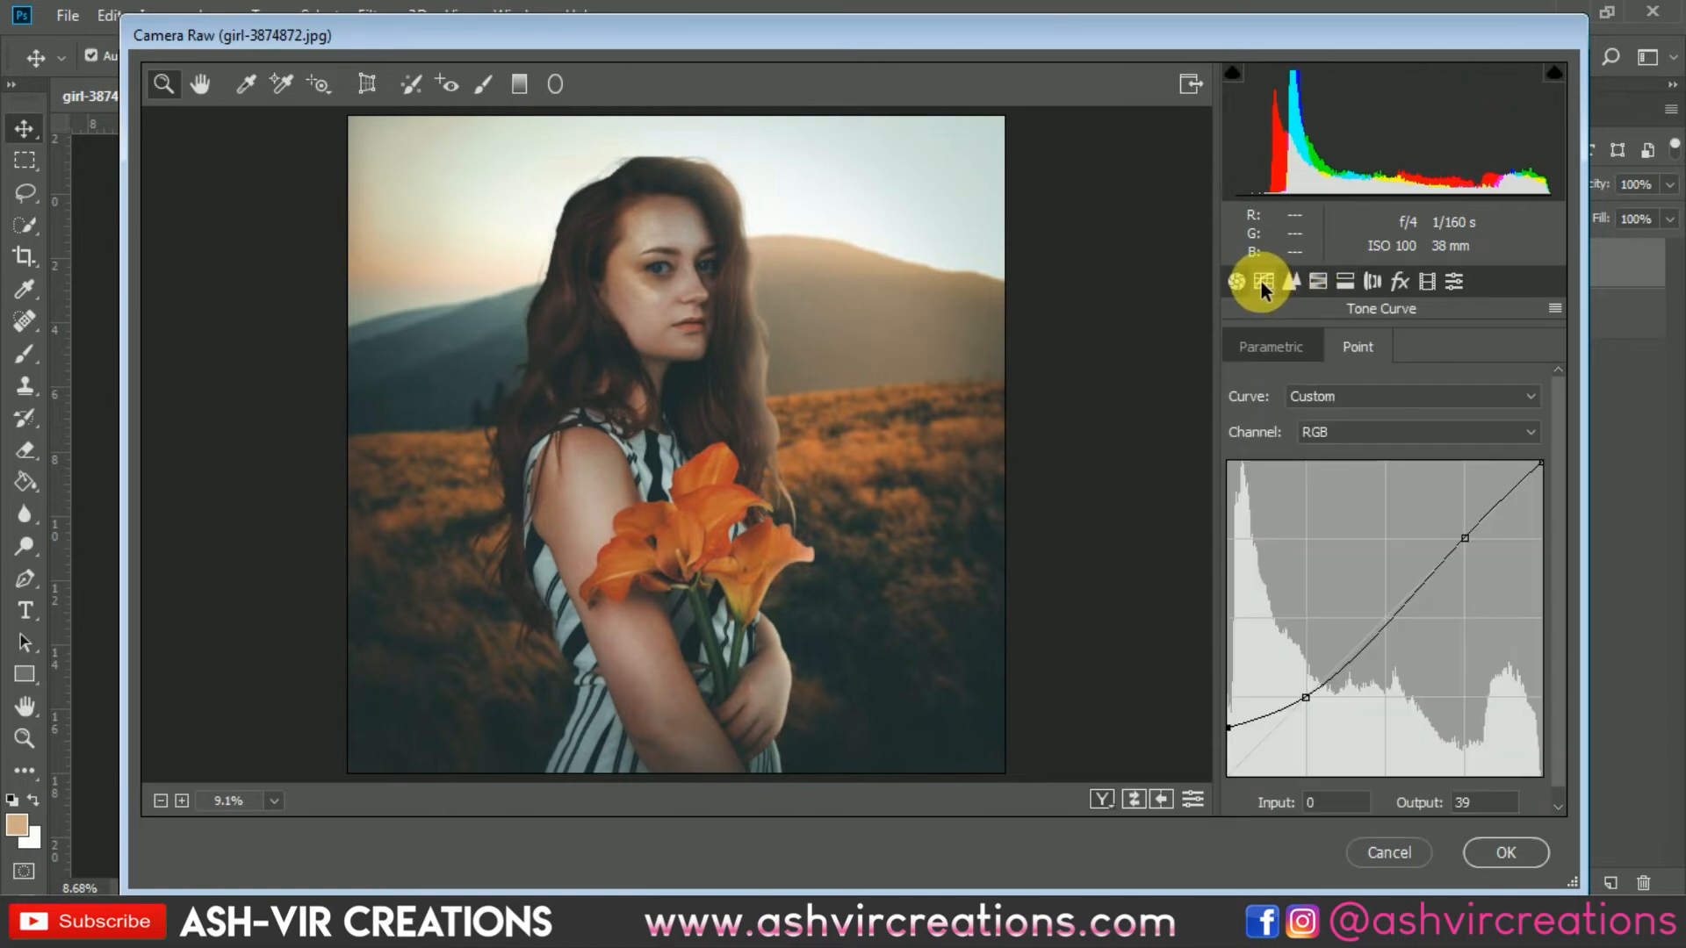
left_click(1309, 427)
left_click(1324, 506)
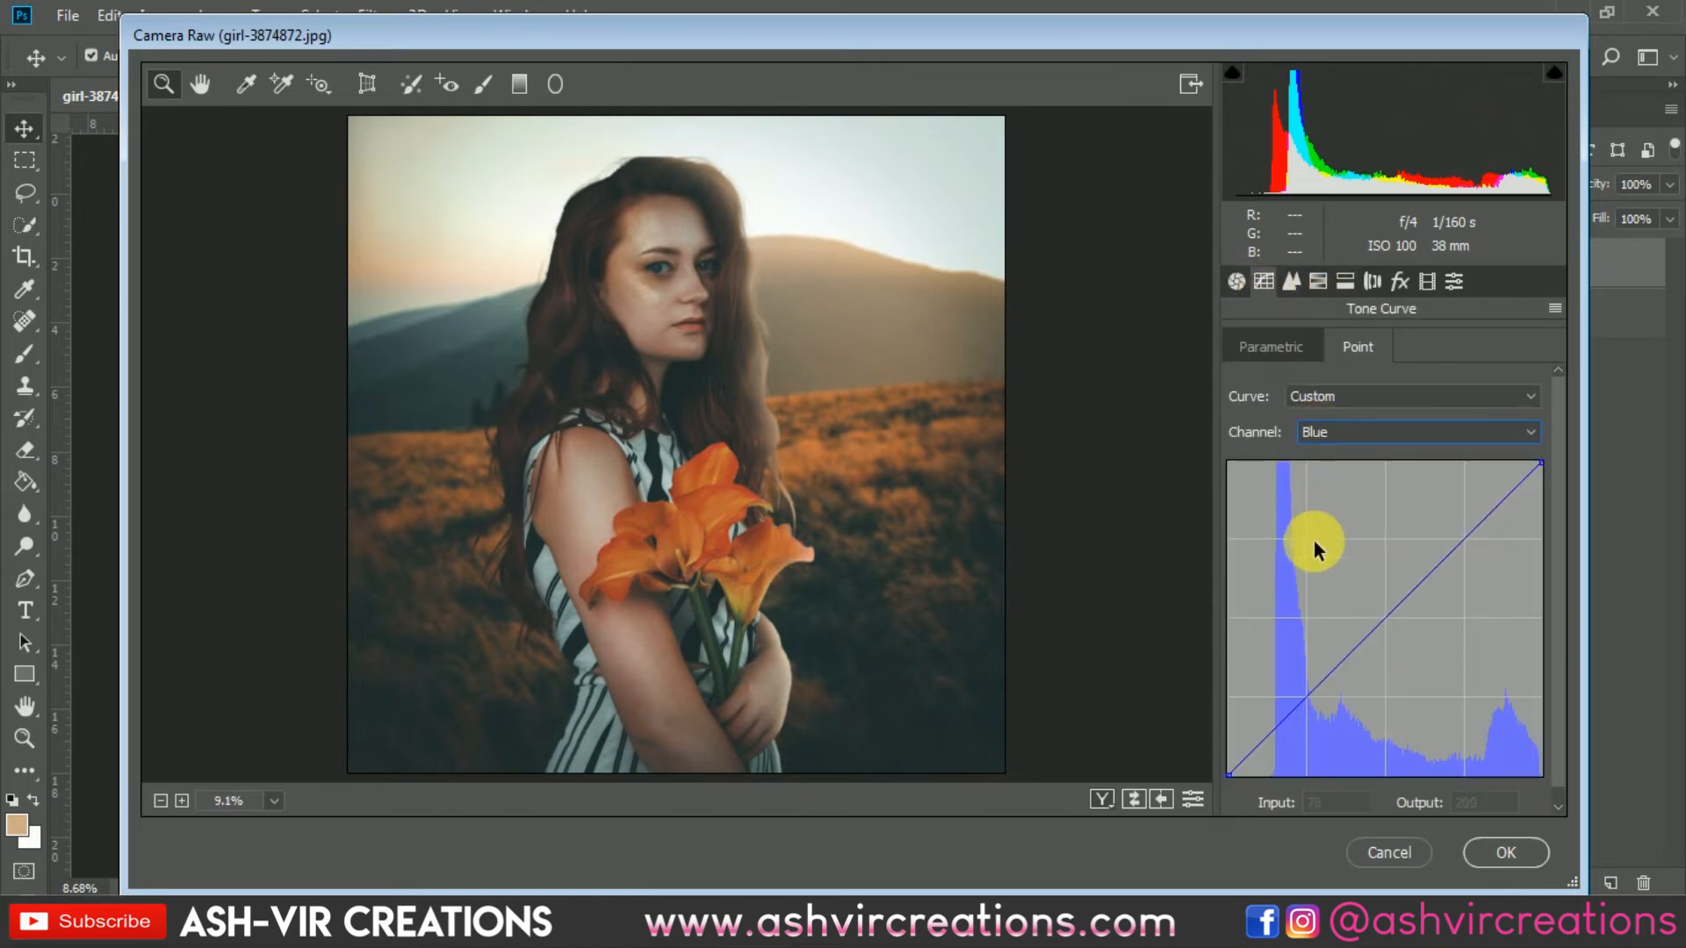
left_click_drag(1323, 713, 1322, 713)
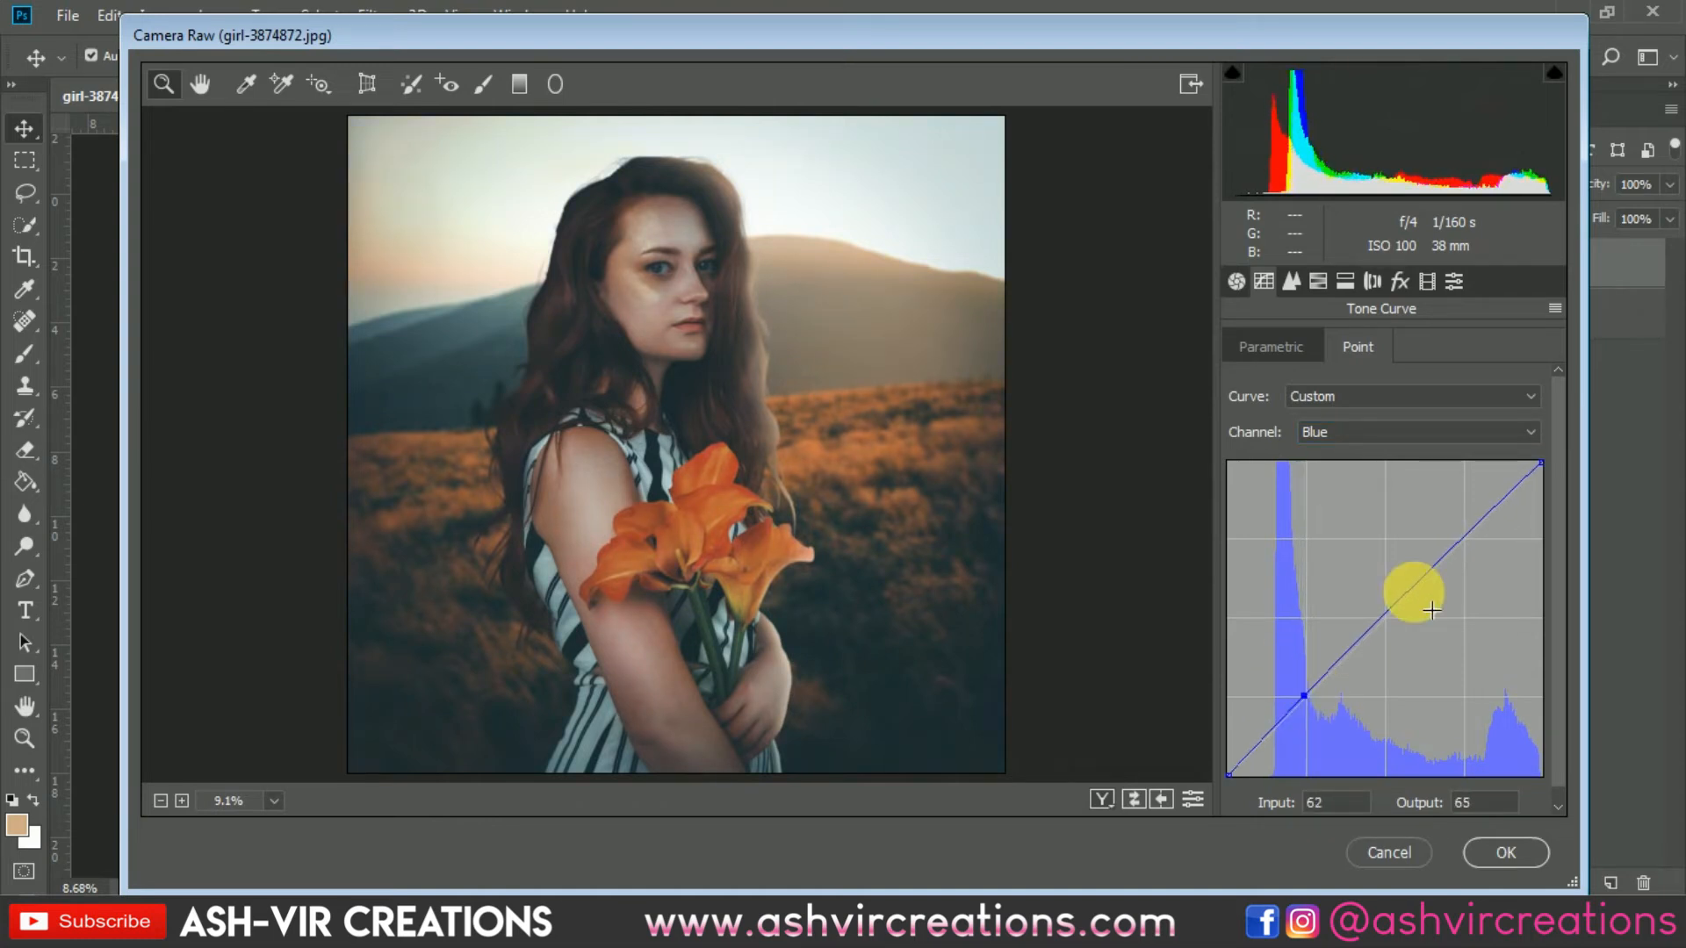
mouse_move(1494, 547)
left_mouse_down()
mouse_move(1494, 577)
mouse_move(1456, 552)
mouse_move(1481, 558)
left_mouse_up()
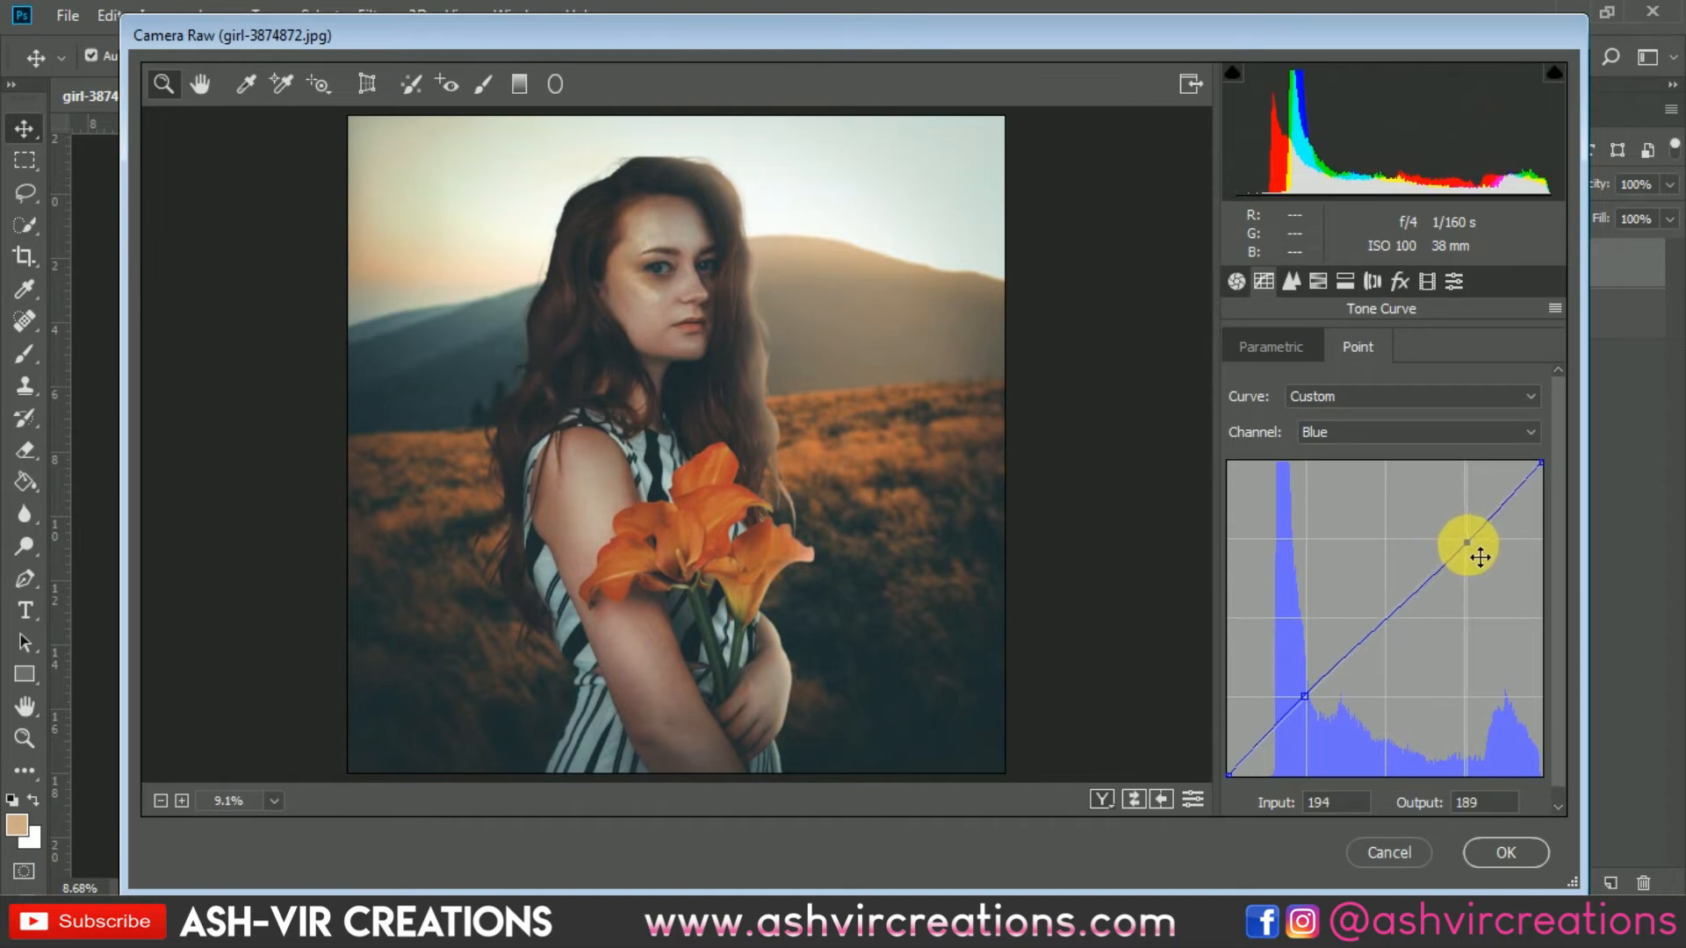
left_click(1346, 448)
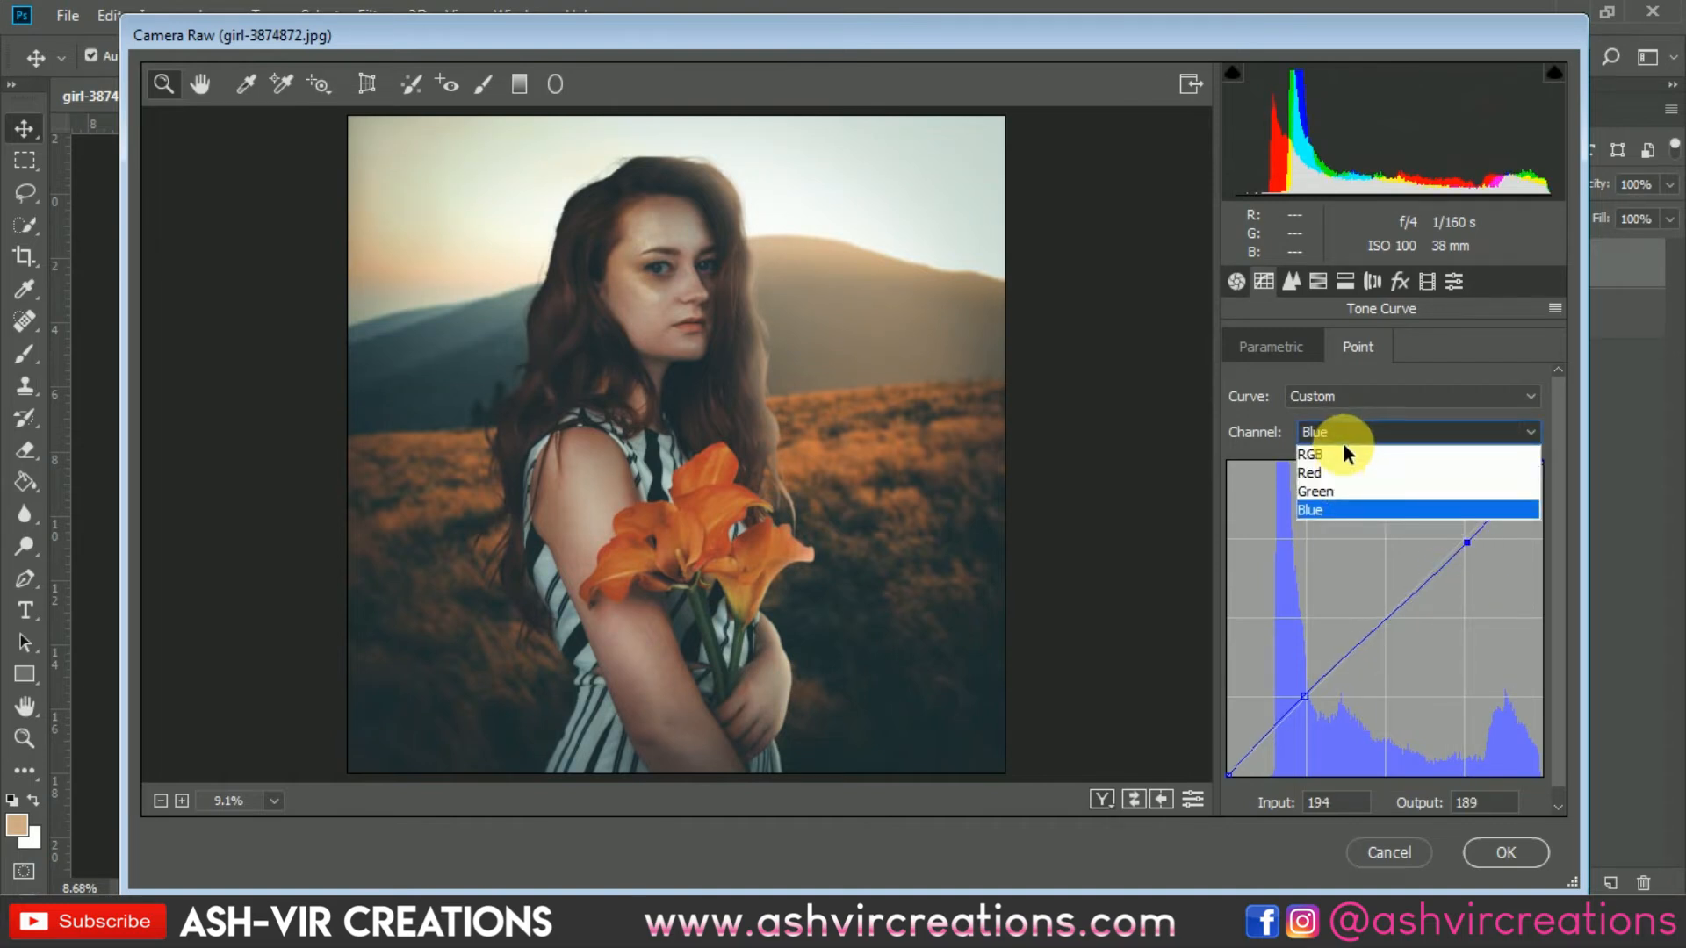
left_click(1345, 441)
left_click_drag(1465, 543, 1460, 535)
left_click(1374, 434)
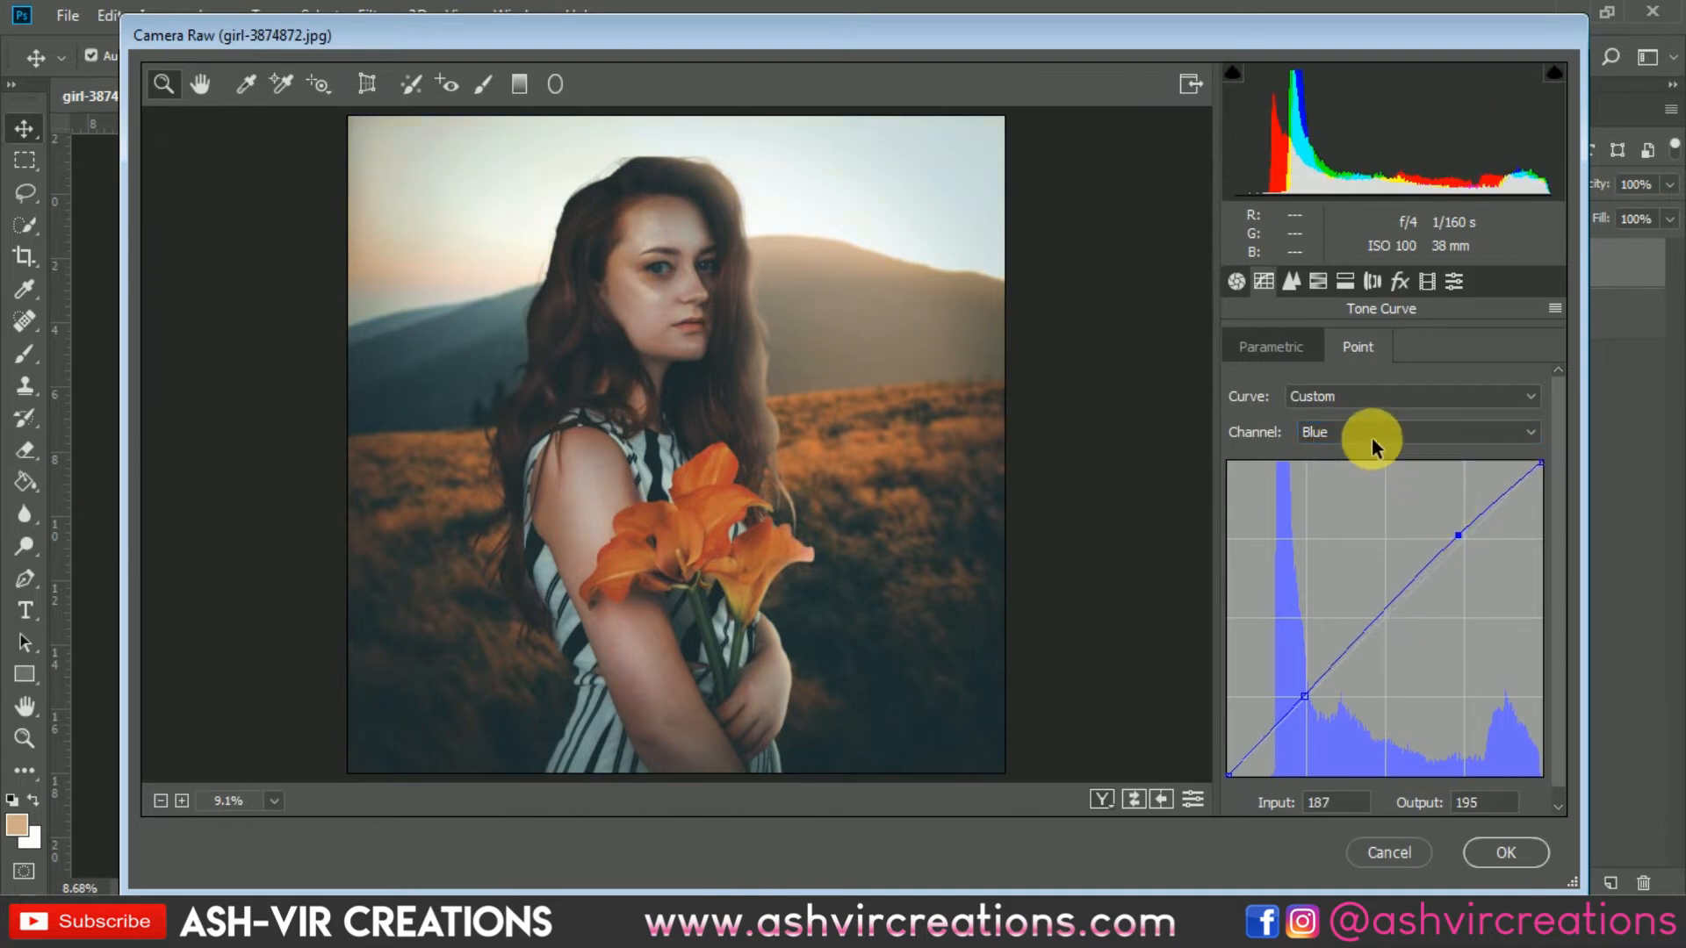
left_click(1350, 483)
mouse_move(1329, 674)
left_mouse_down()
mouse_move(1344, 699)
mouse_move(1358, 684)
left_mouse_up()
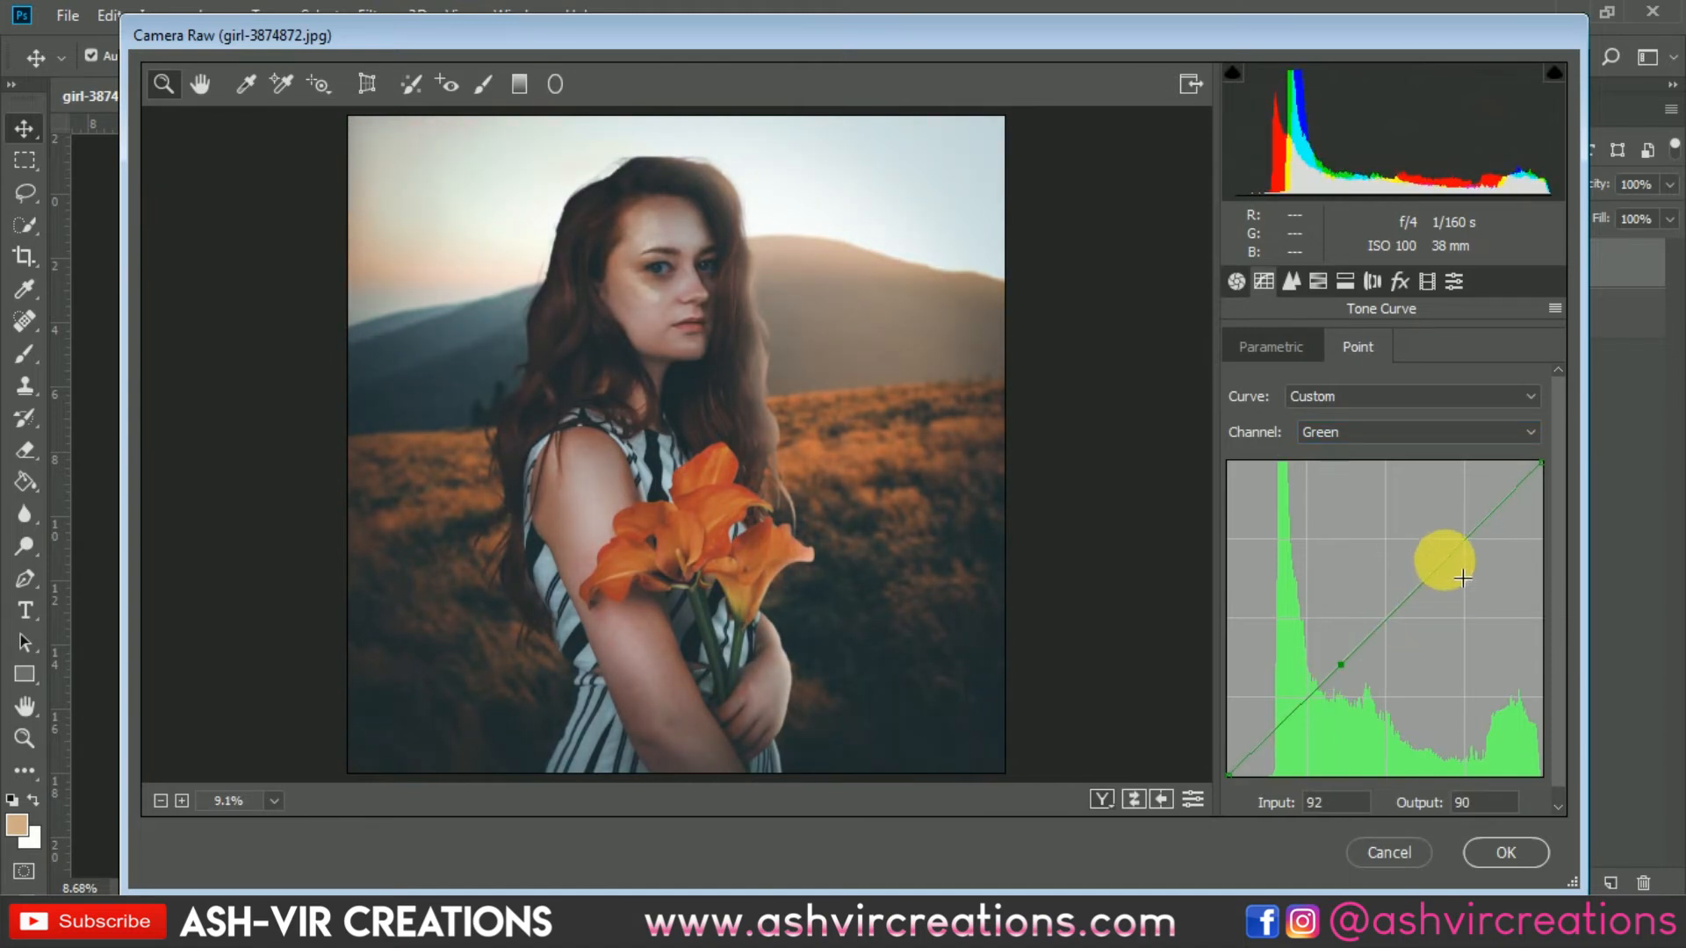
left_click_drag(1478, 553, 1516, 509)
left_click(1354, 678)
left_click_drag(1354, 678, 1618, 810)
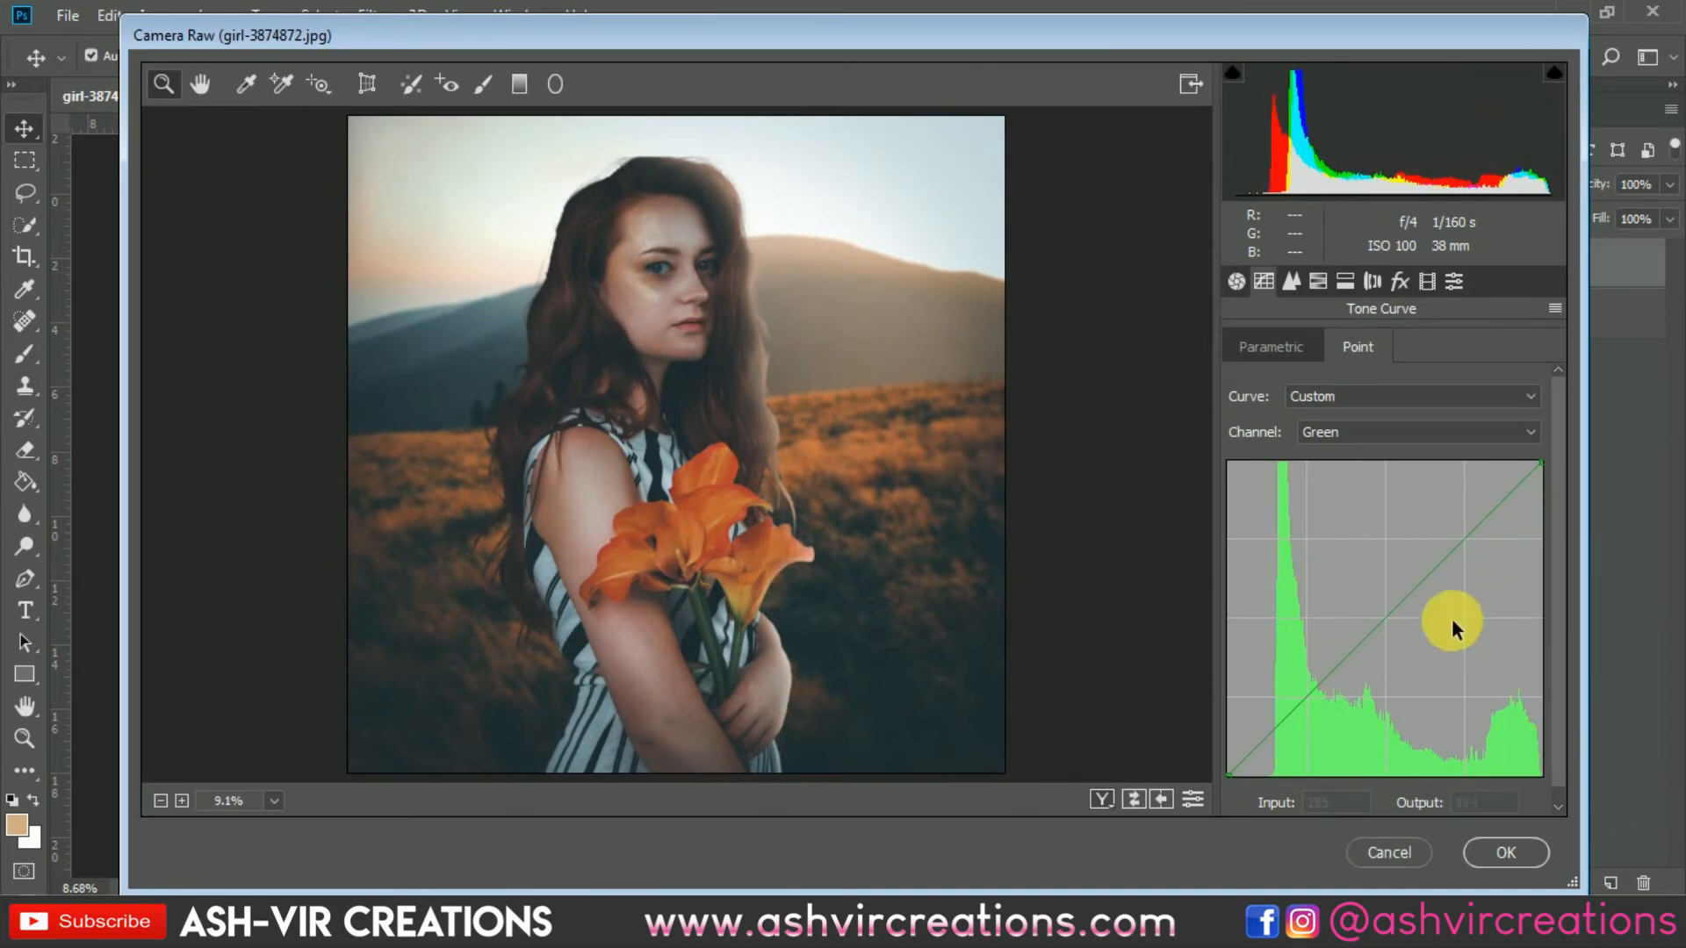
Step: In Basic, set exposure +0.25, contrast +18, highlights -18, shadows -22, whites +26 and blacks -18
left_click(1236, 281)
left_click_drag(1384, 604, 1397, 606)
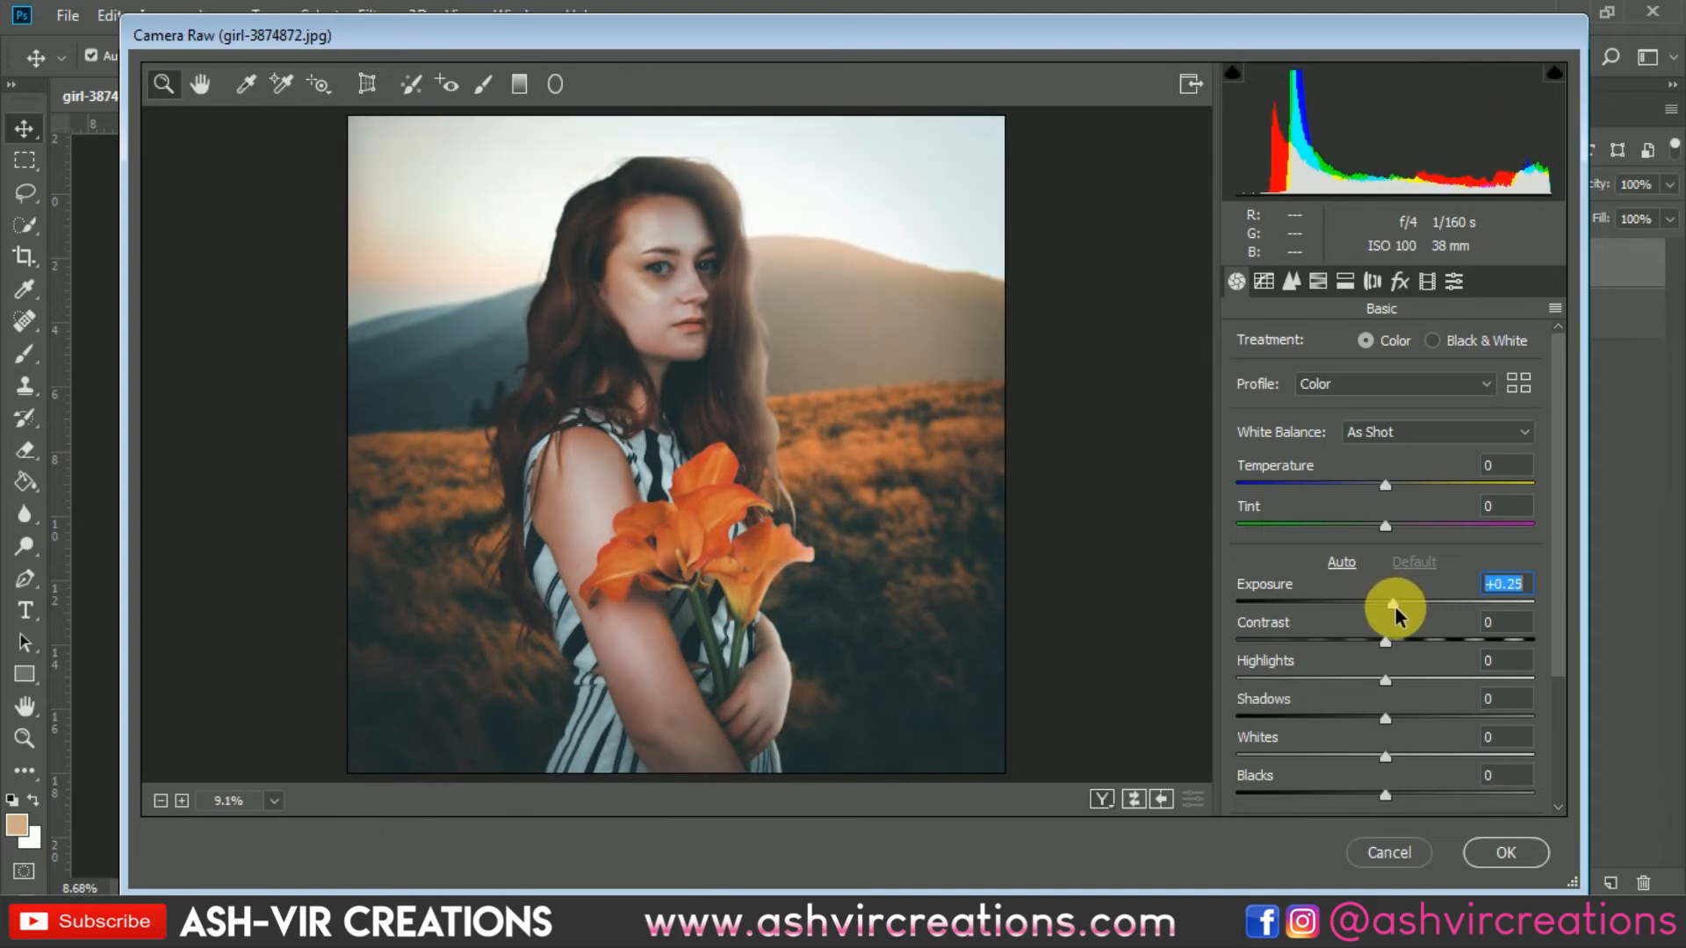
left_click_drag(1388, 641, 1431, 762)
left_click_drag(1557, 662, 1564, 726)
left_click_drag(1381, 713, 1400, 773)
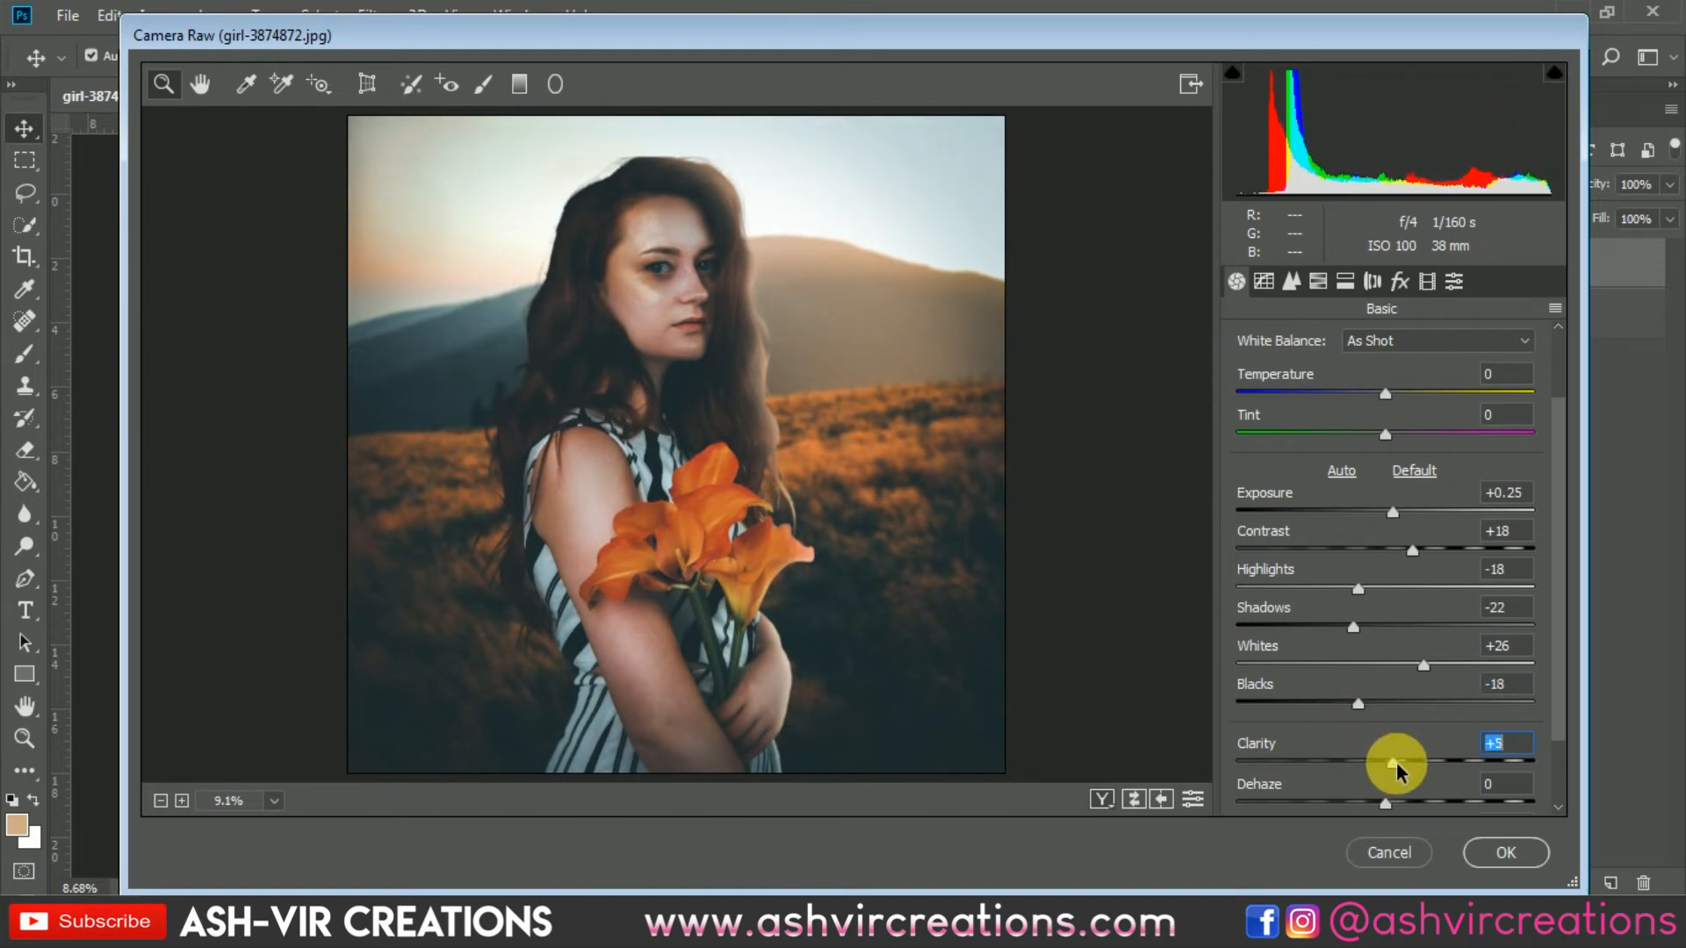
type("01")
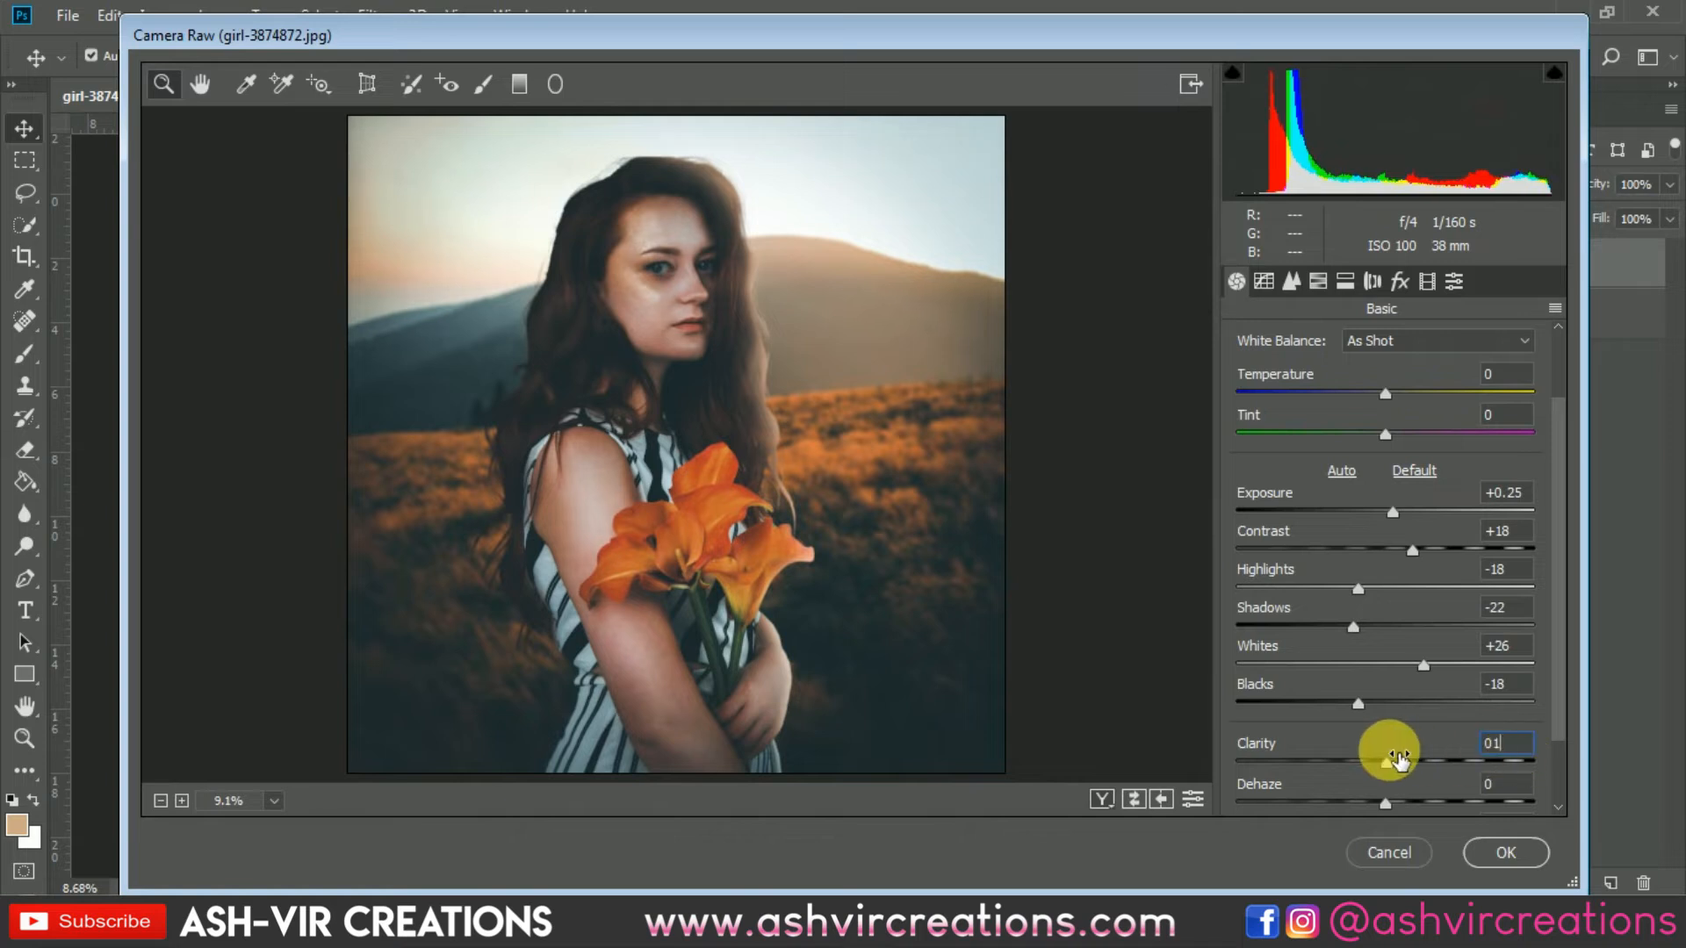
left_click_drag(1517, 749, 1448, 746)
type("0")
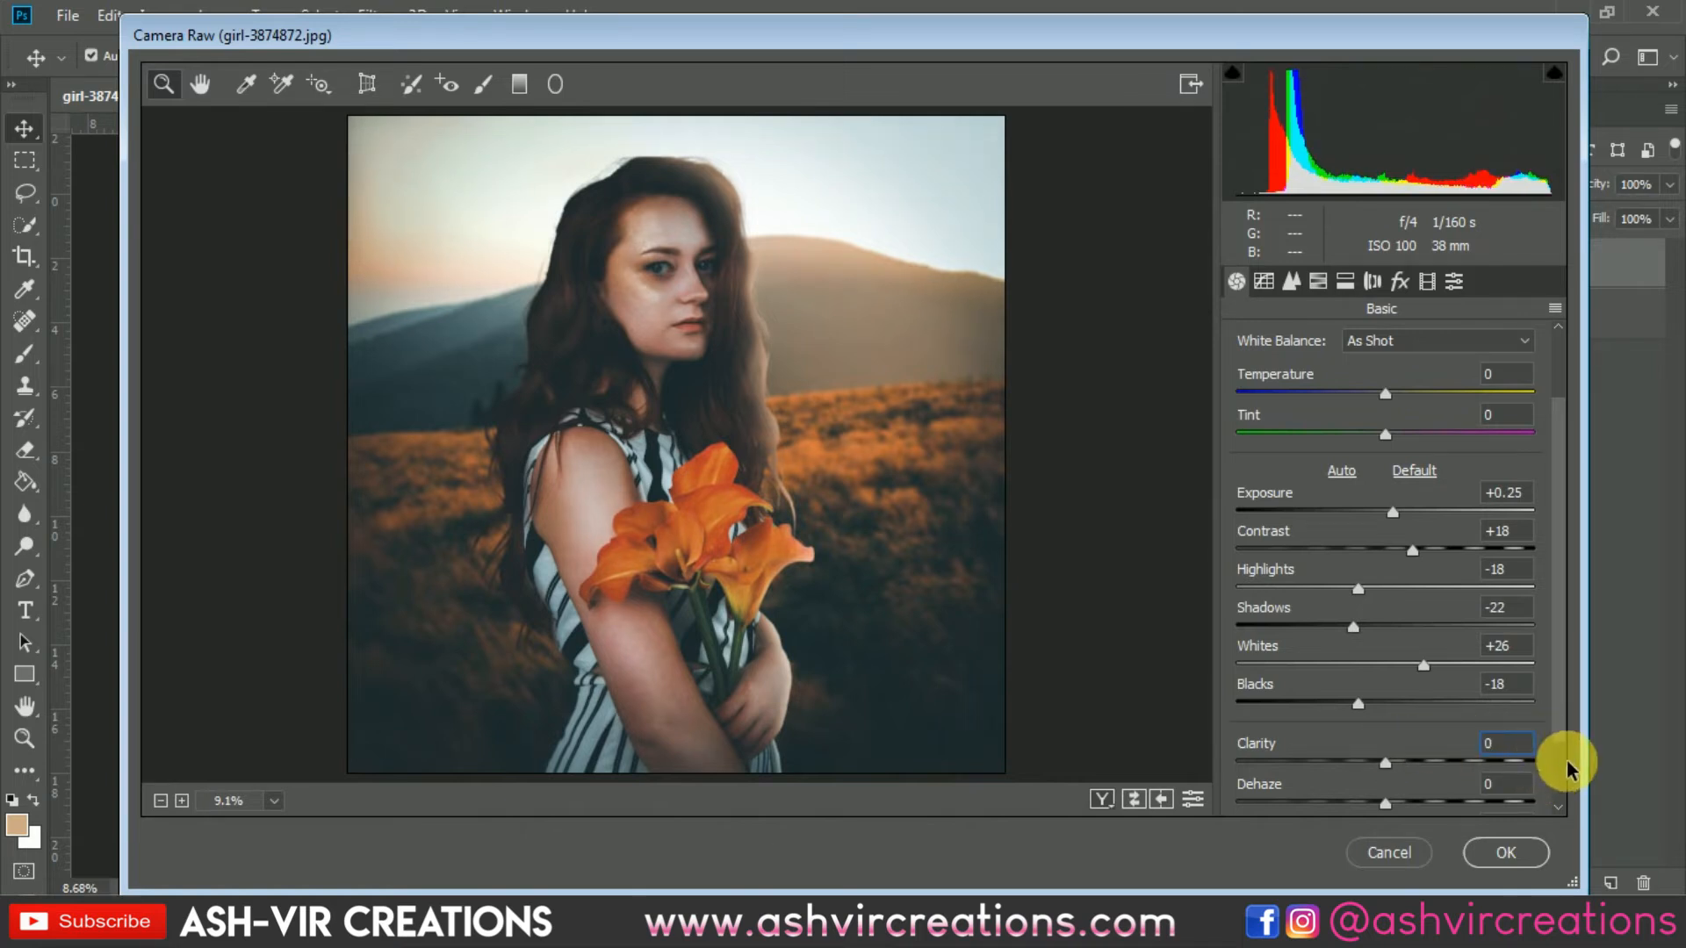
Step: Set vibrance to +68 and saturation to -22, then apply the Camera Raw Filter
scroll(1568, 770, "down", 2)
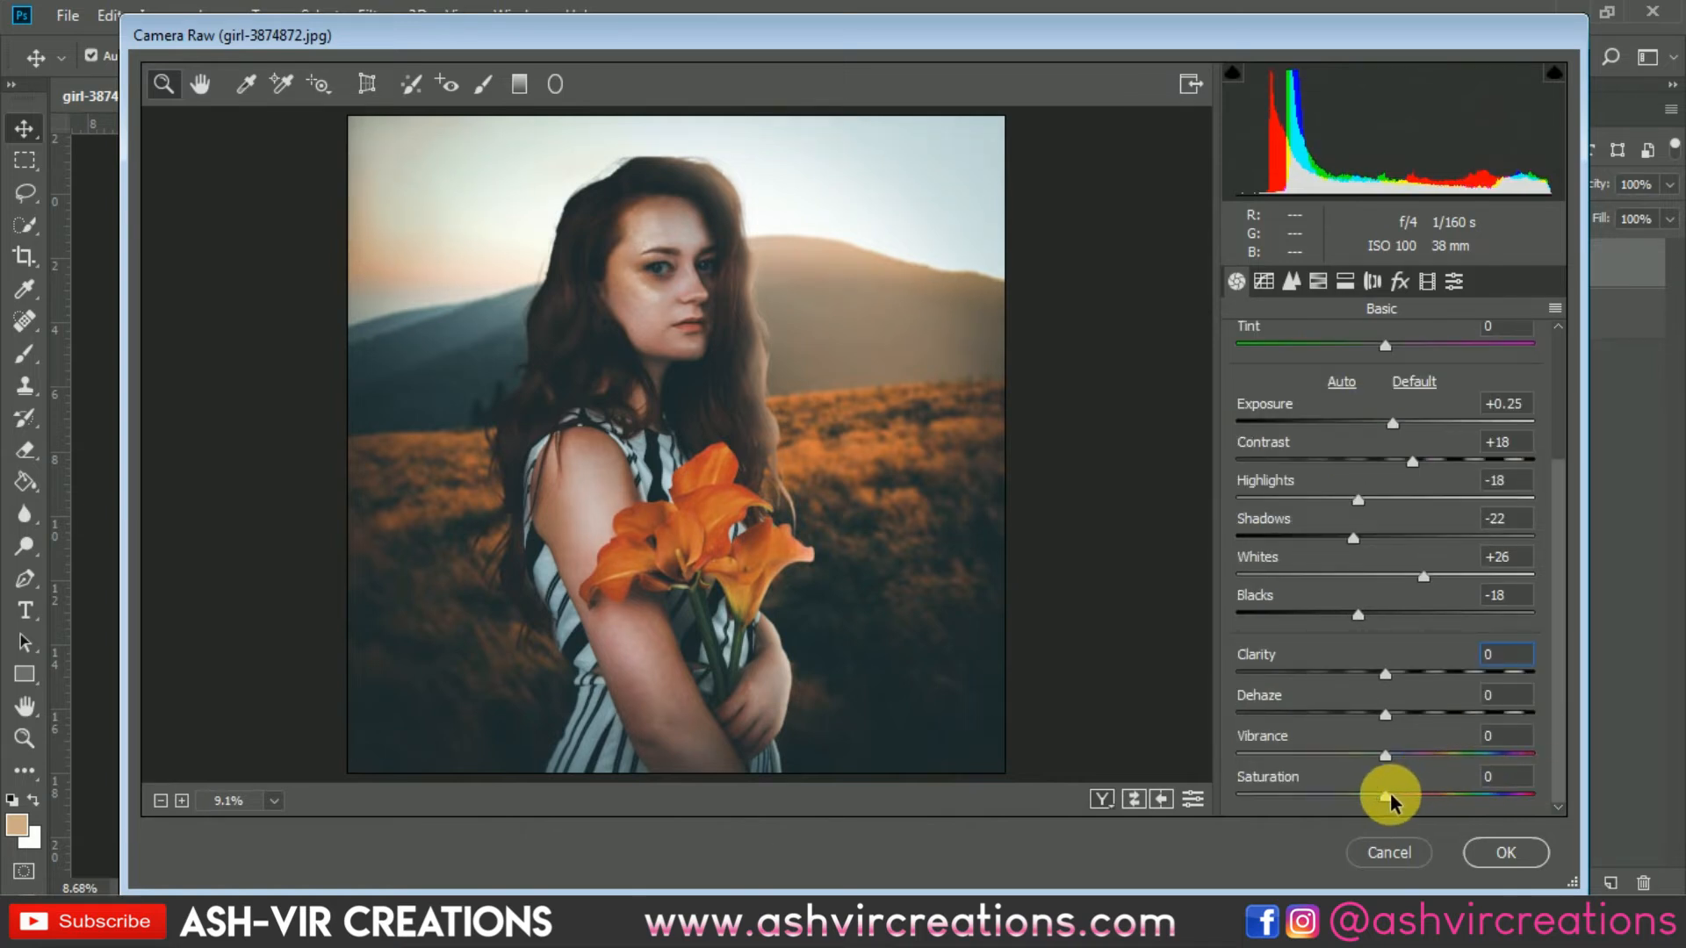
left_click_drag(1390, 801, 1353, 803)
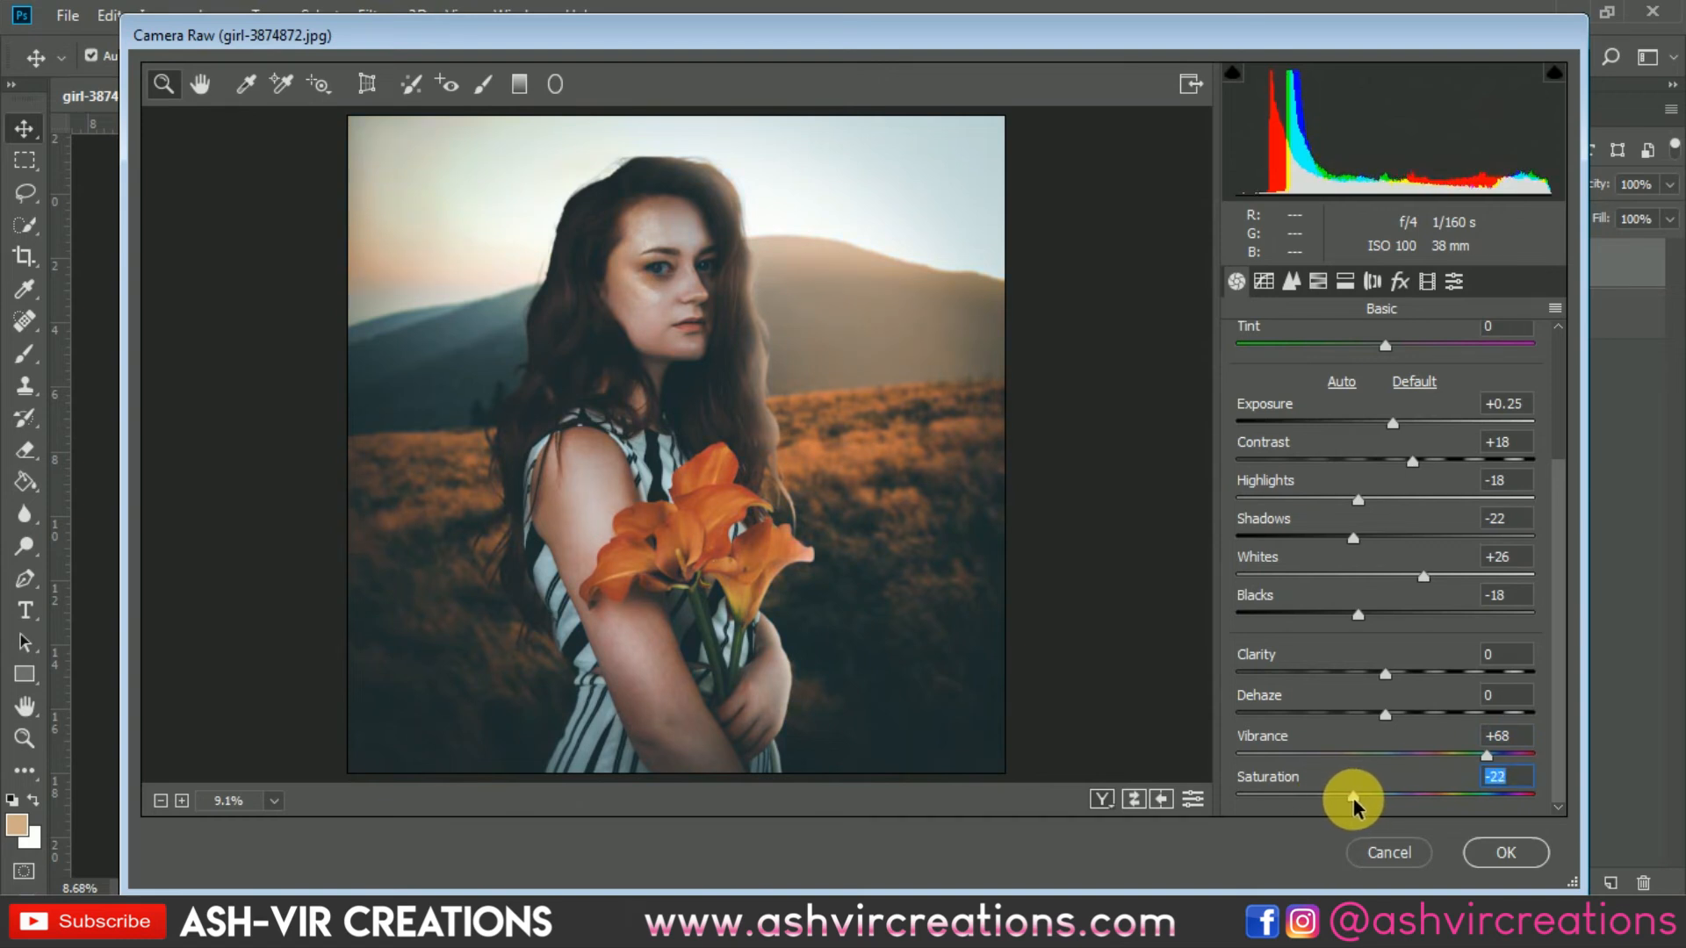
left_click(1495, 852)
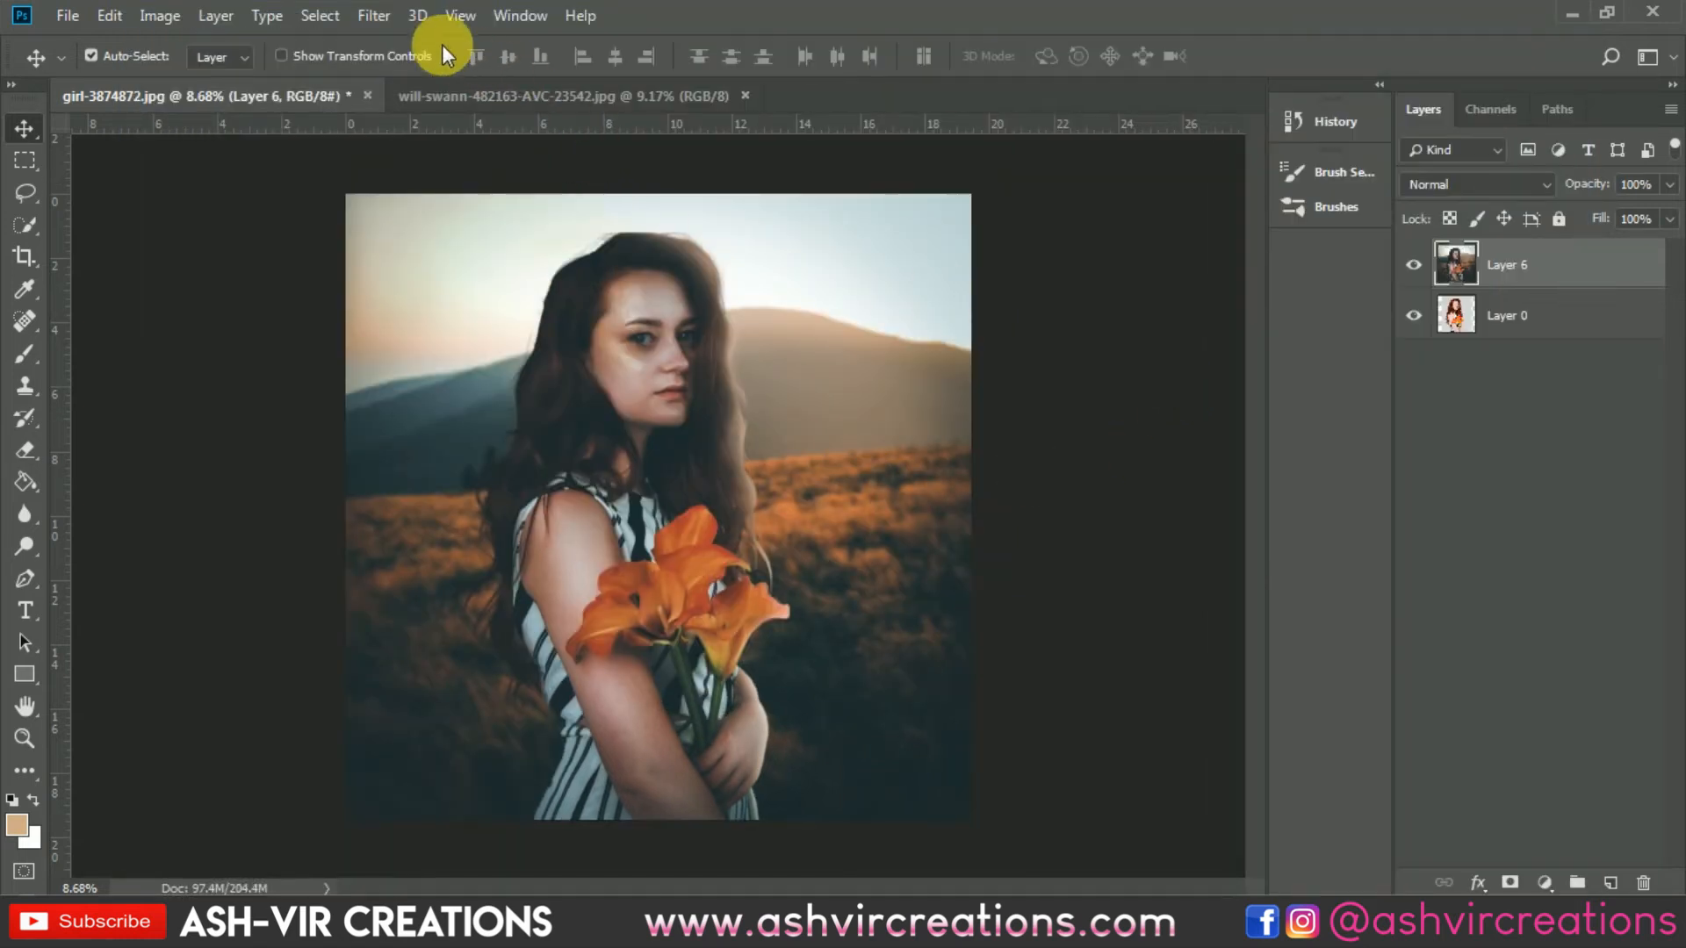
Step: Open the Field Blur gallery filter, place a blur pin on the face and move it onto the mountain at right
left_click(384, 19)
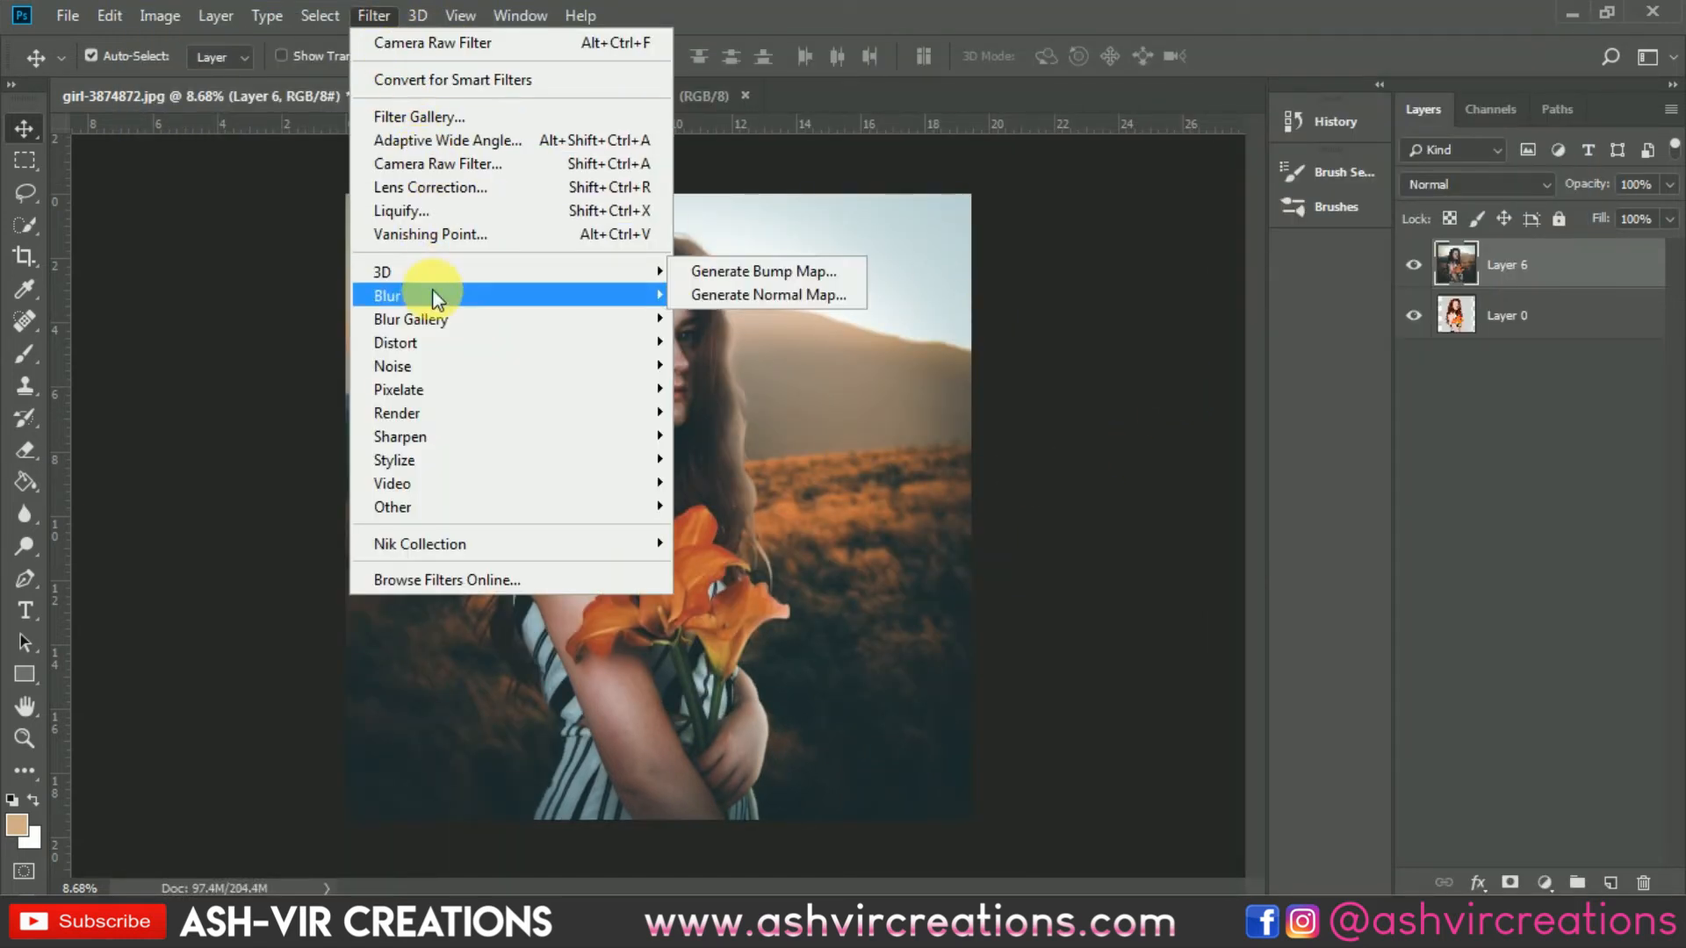
mouse_move(432, 299)
mouse_move(625, 322)
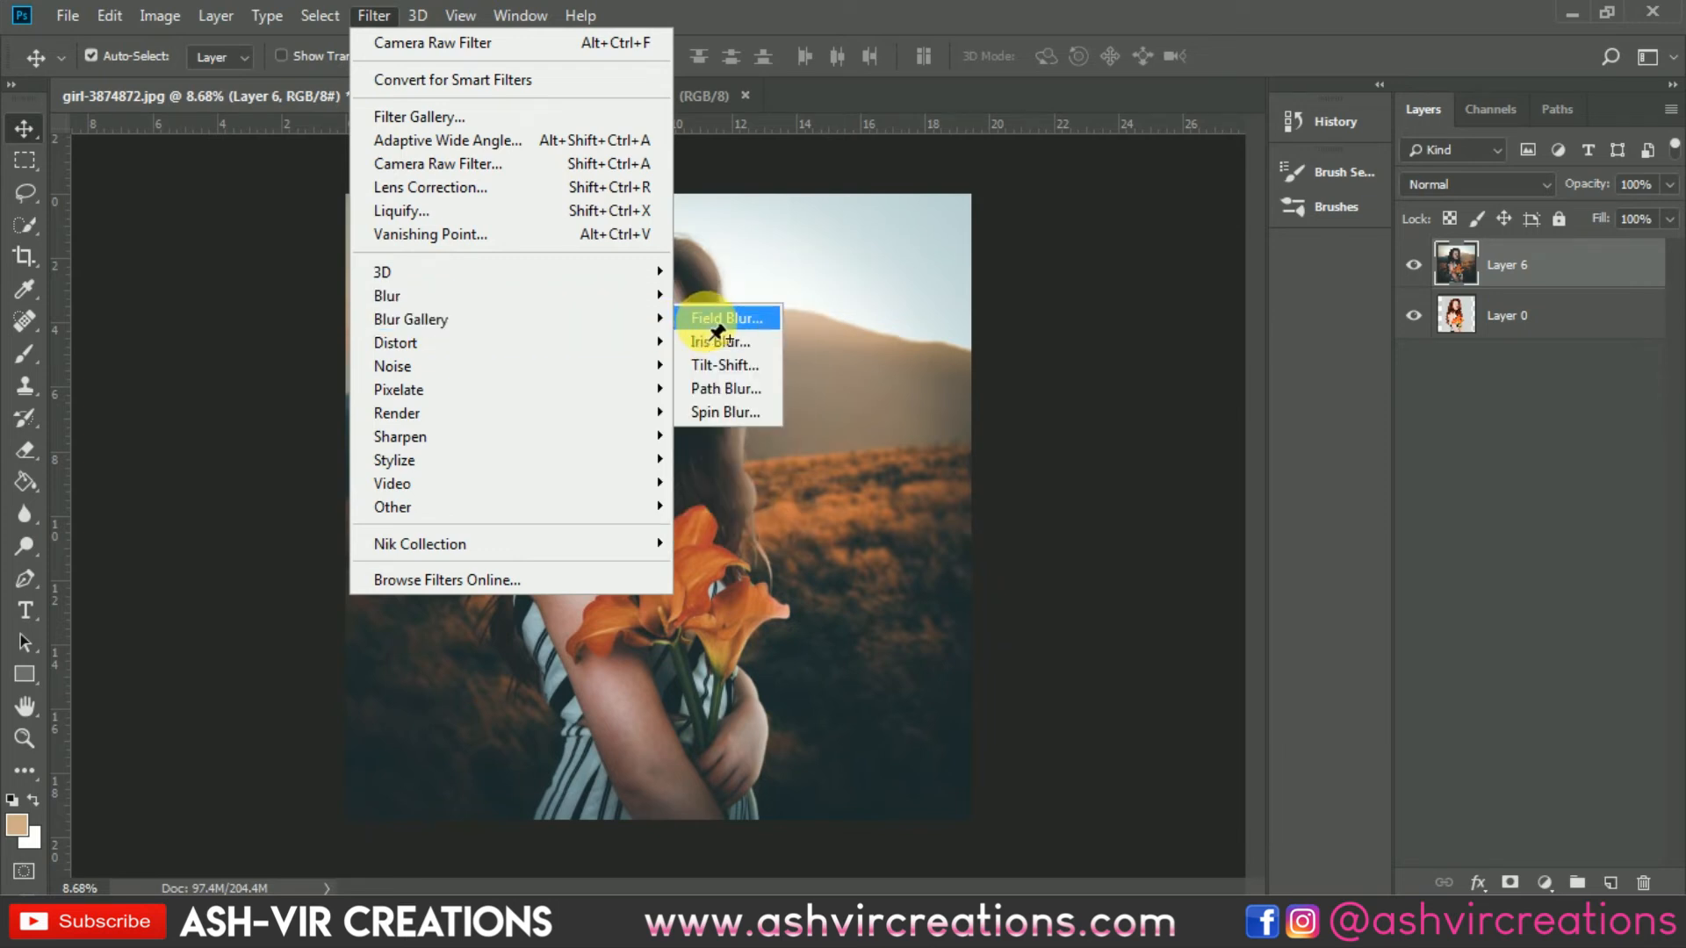
left_click(717, 321)
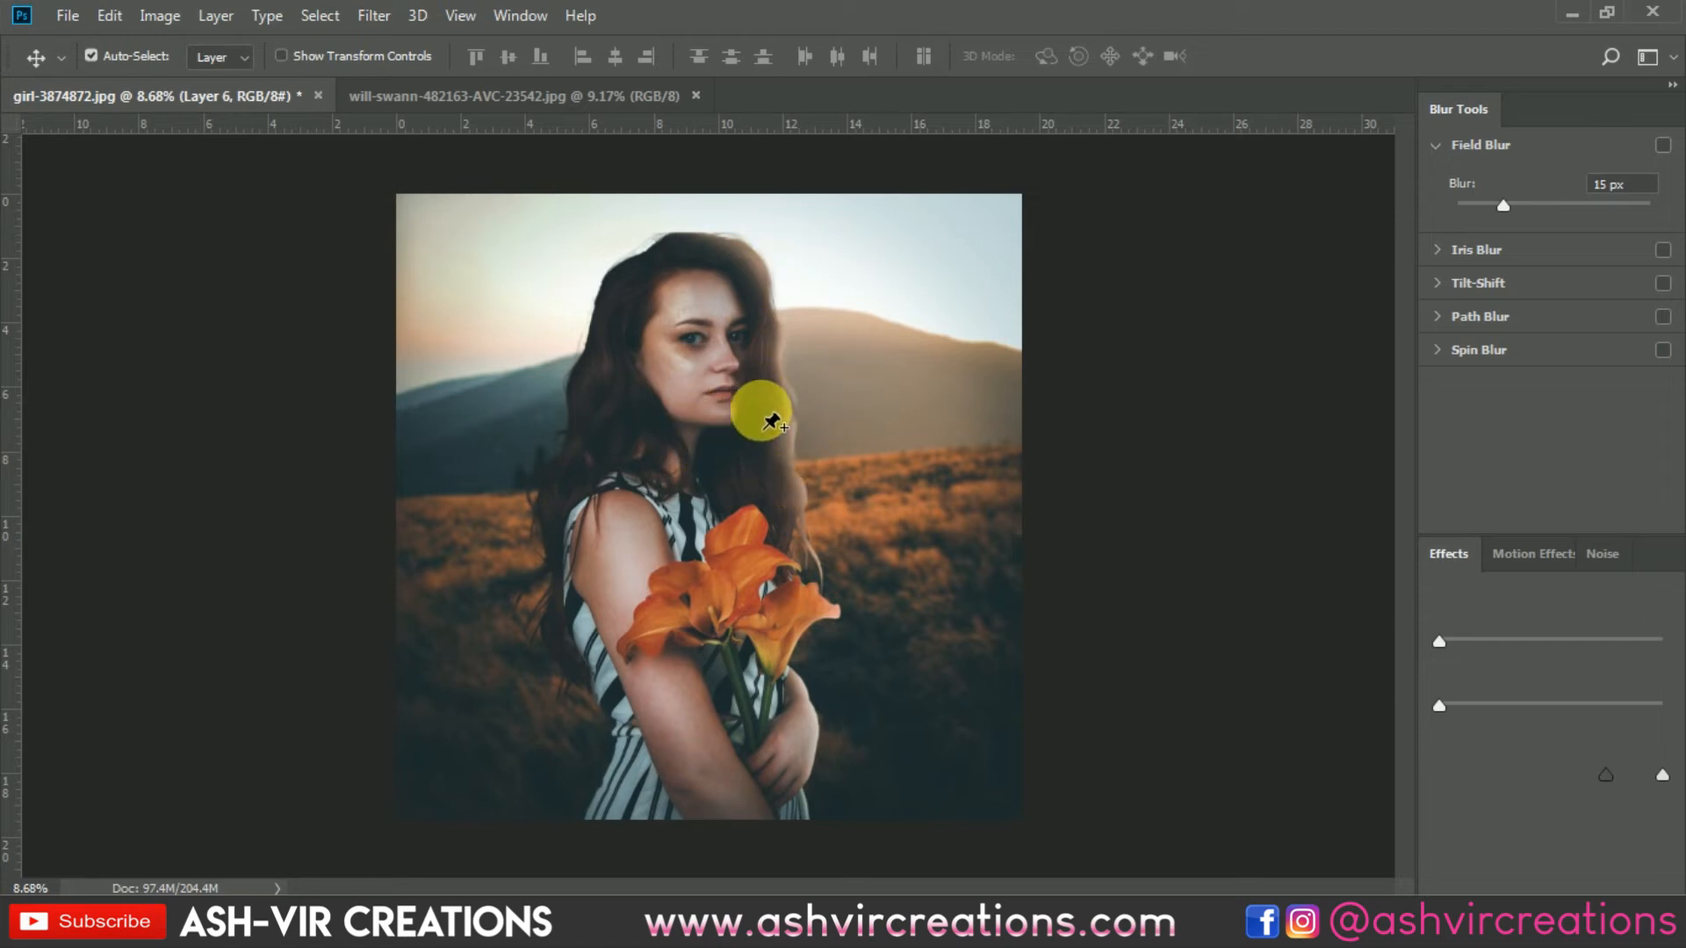
left_click(686, 331)
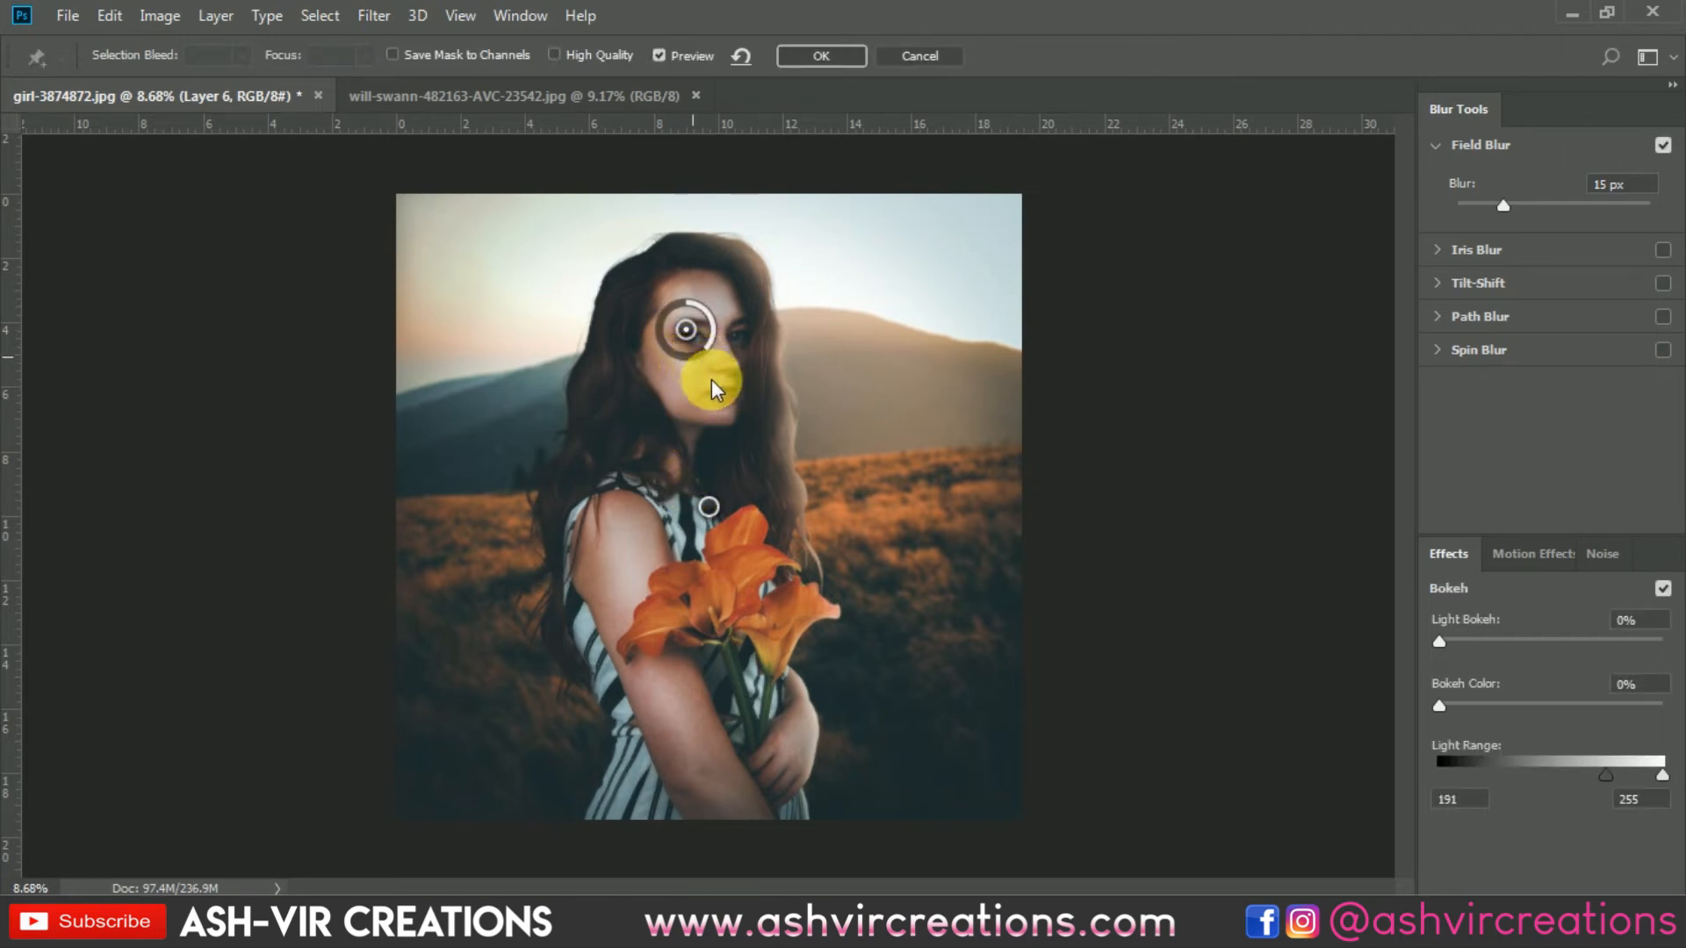
left_click_drag(670, 409, 657, 405)
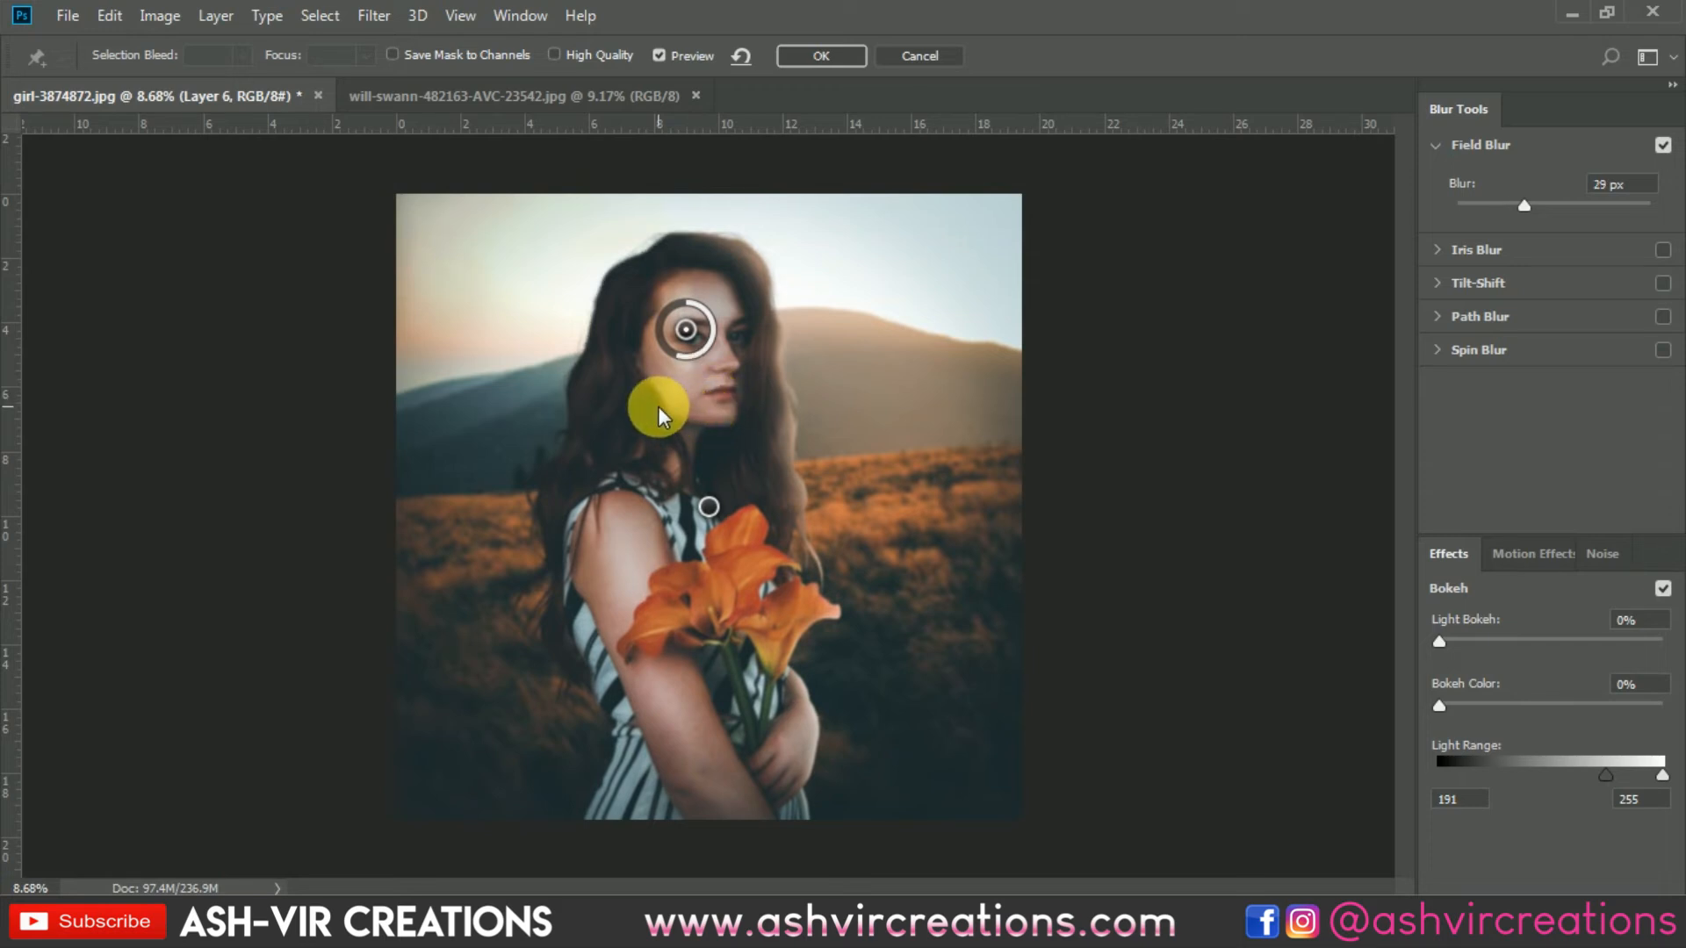
left_click_drag(748, 286, 729, 266)
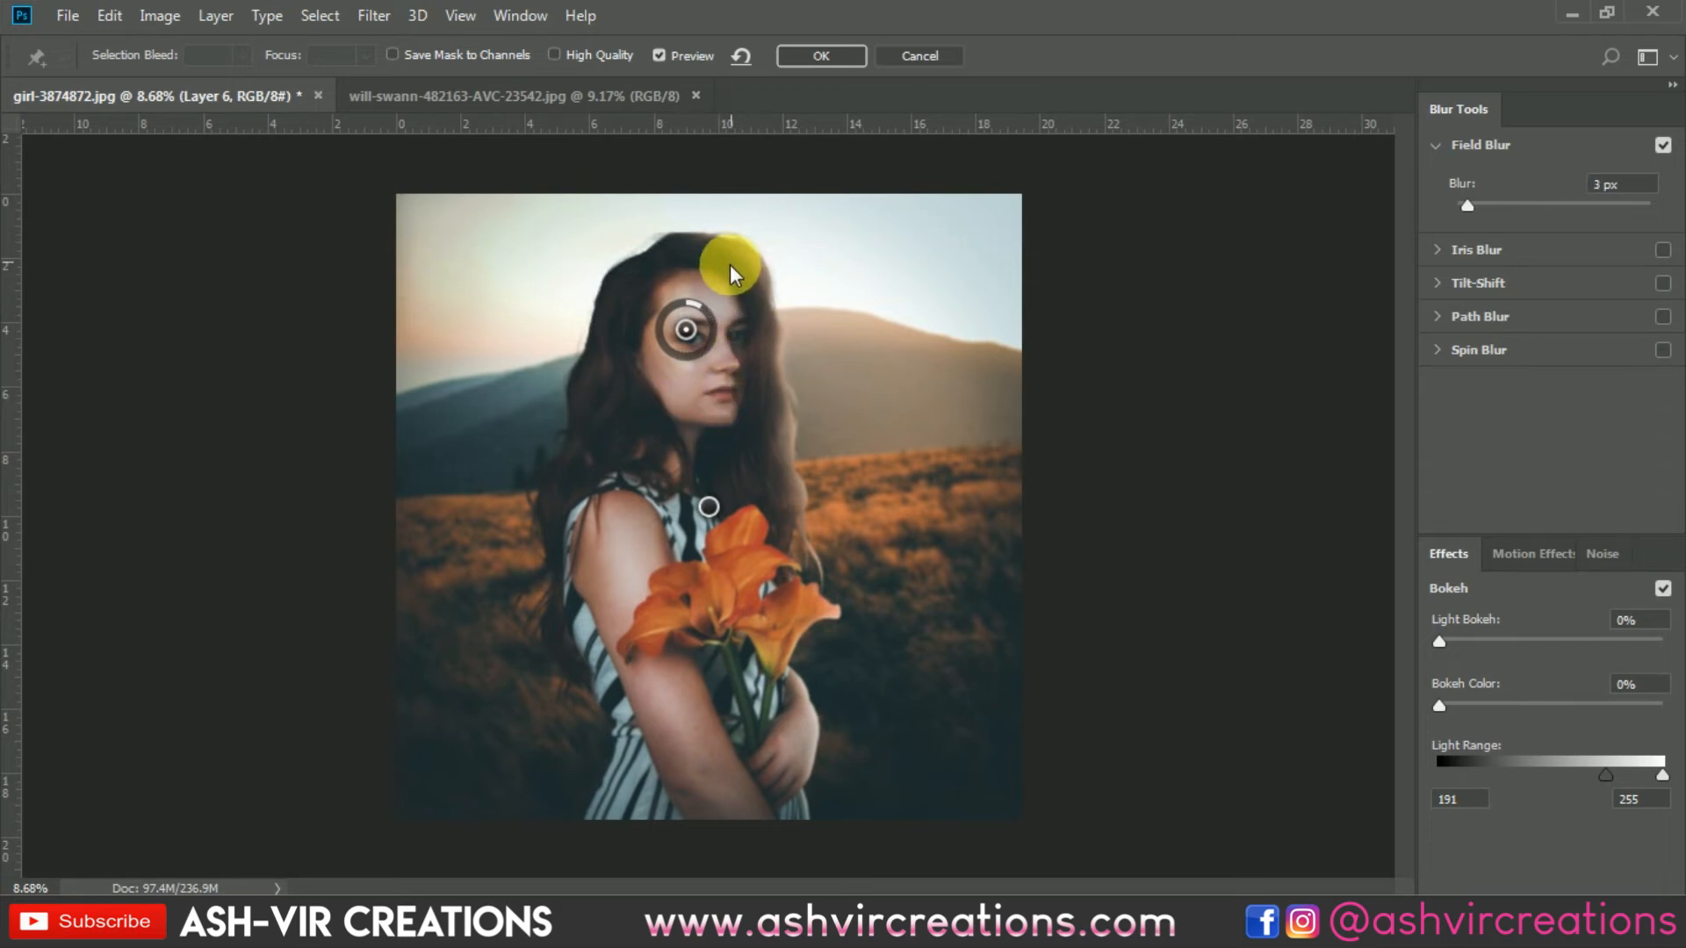
left_click_drag(685, 327, 895, 353)
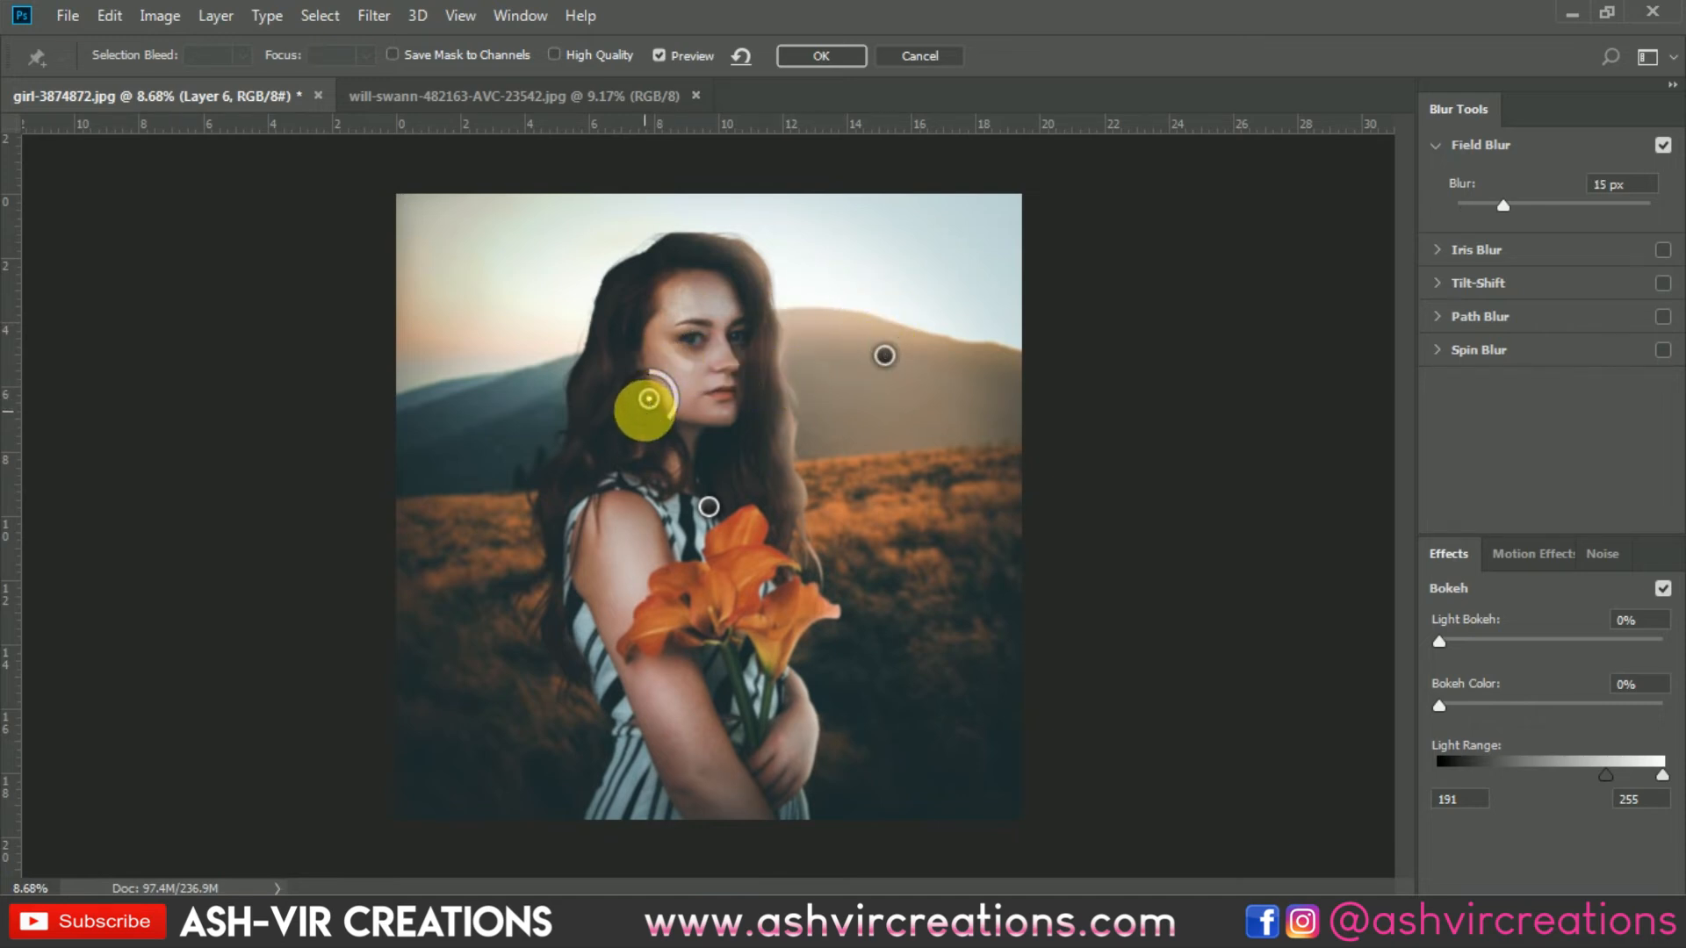
Step: Add blur pins in the upper-left sky and lower-left field at about 18 px, and move the mountain pin up into the sky
left_click(920, 507)
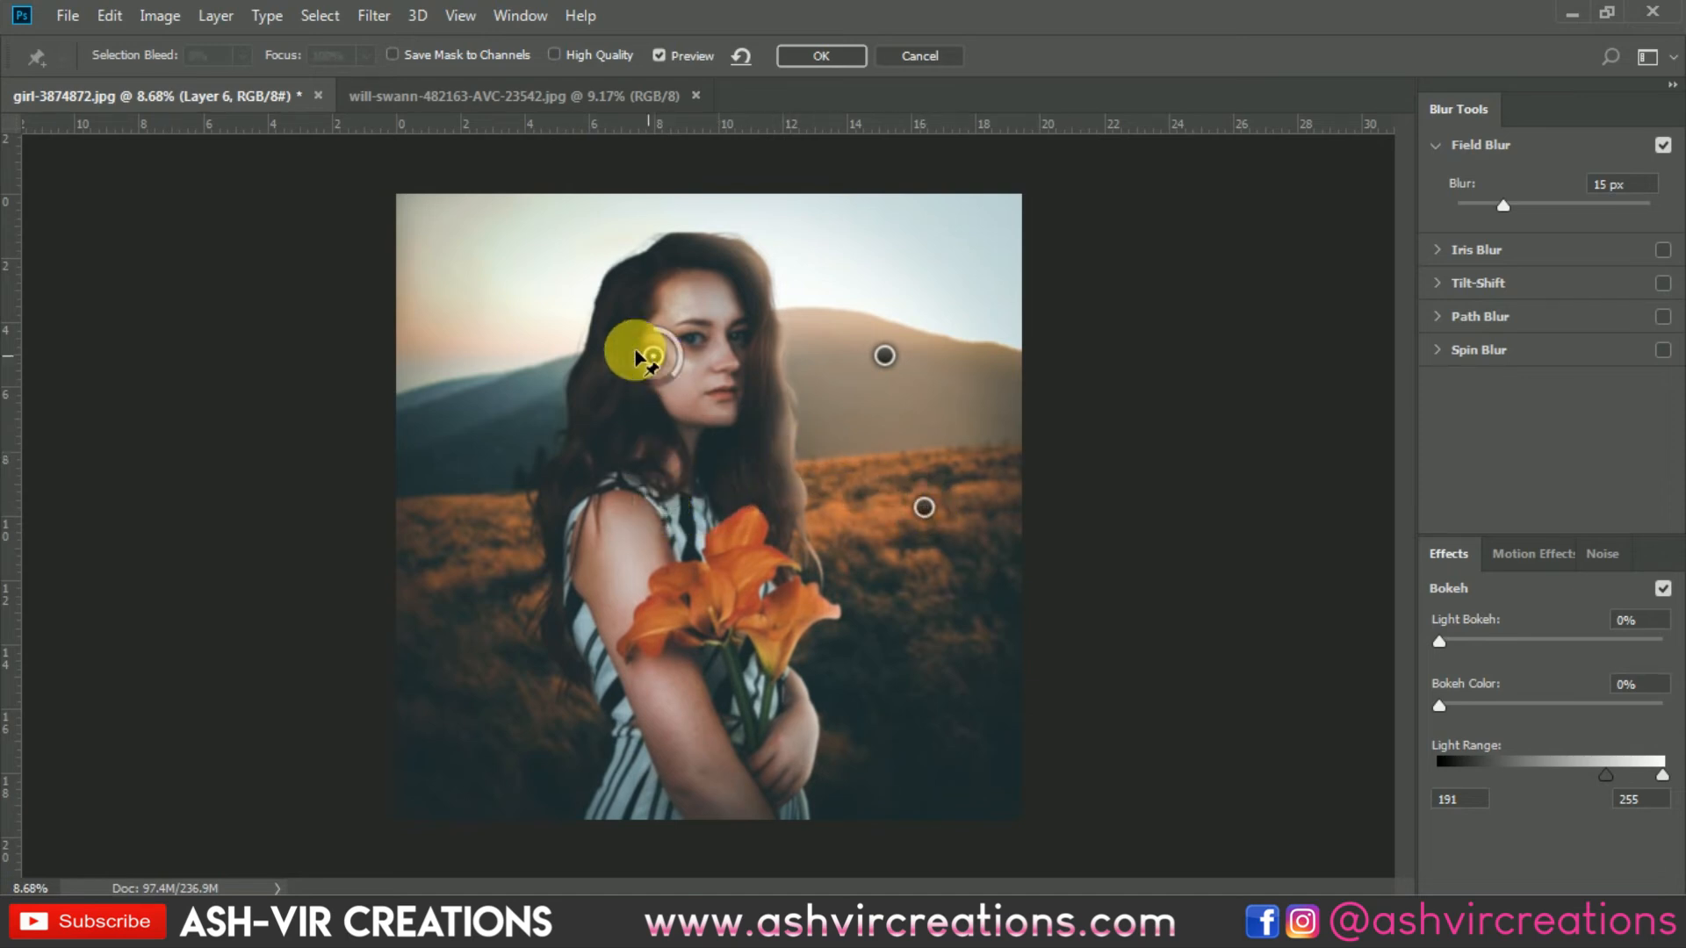
left_click(457, 285)
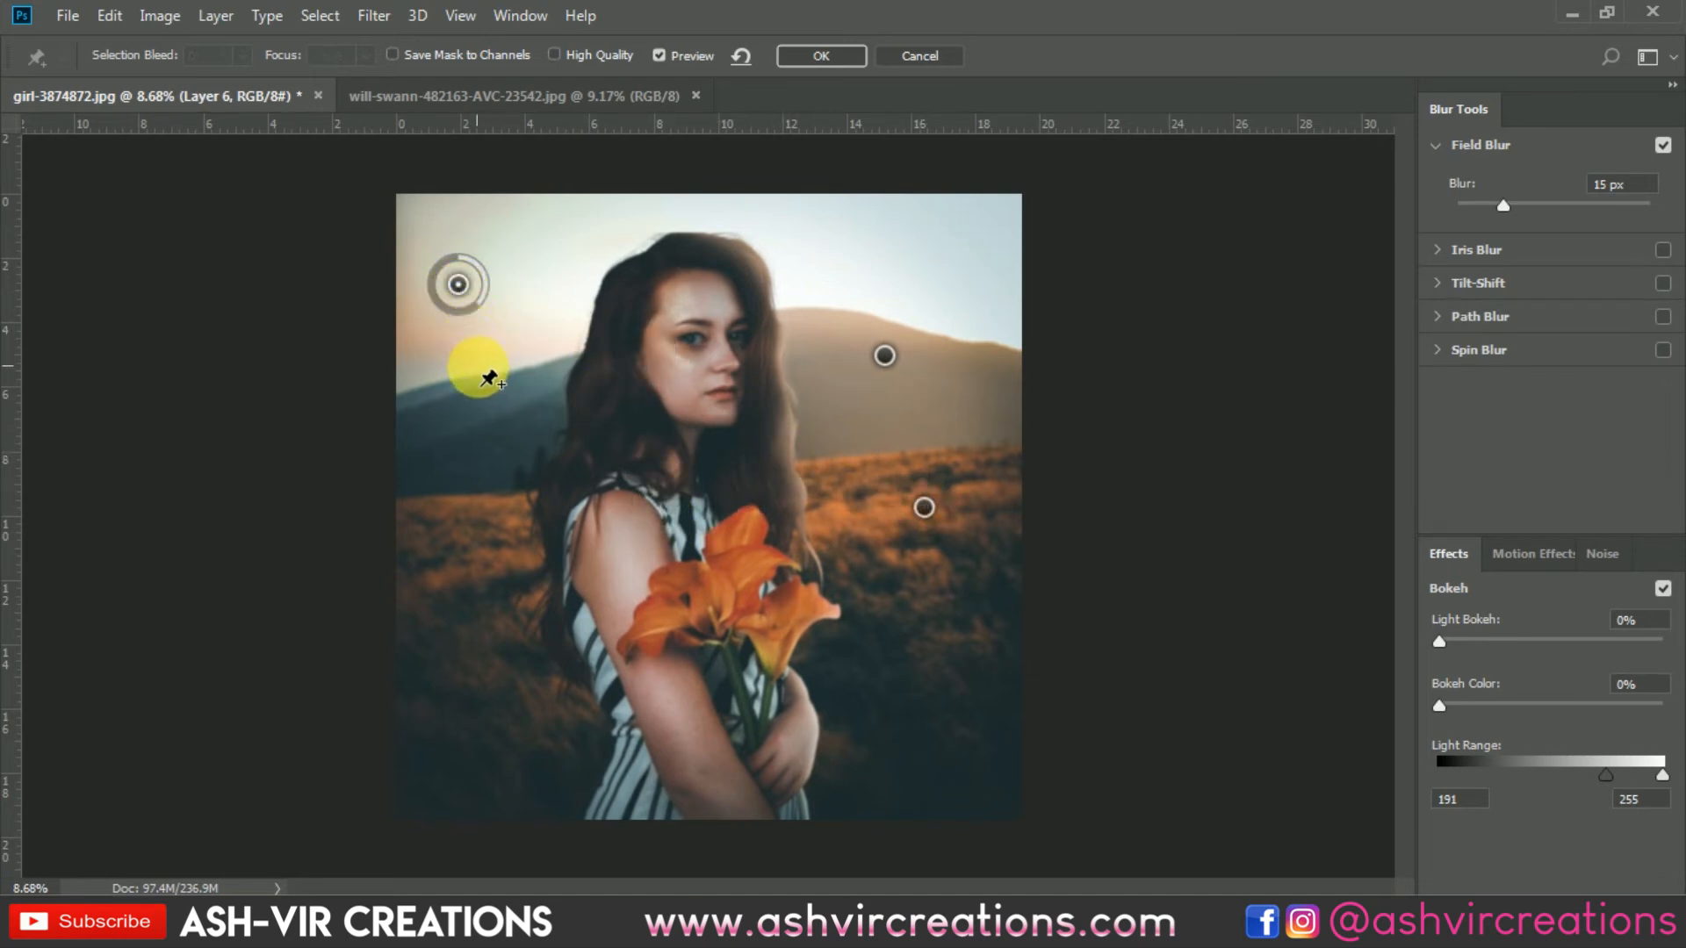
left_click(508, 676)
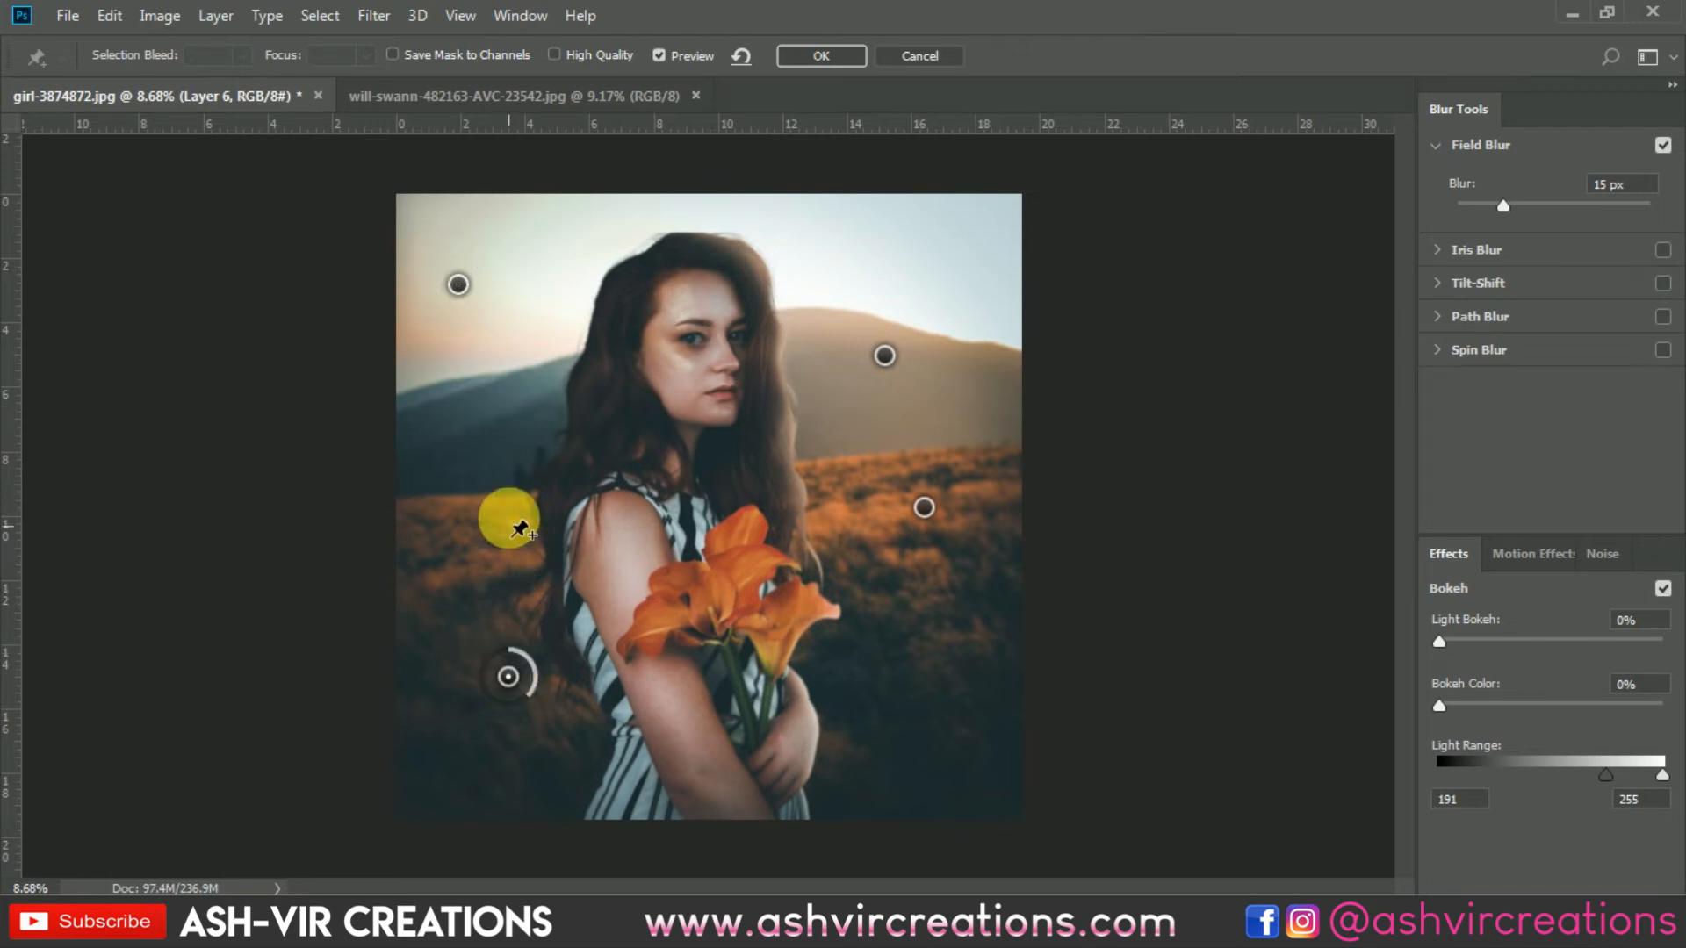
mouse_move(523, 703)
left_mouse_down()
mouse_move(488, 696)
mouse_move(508, 704)
left_mouse_up()
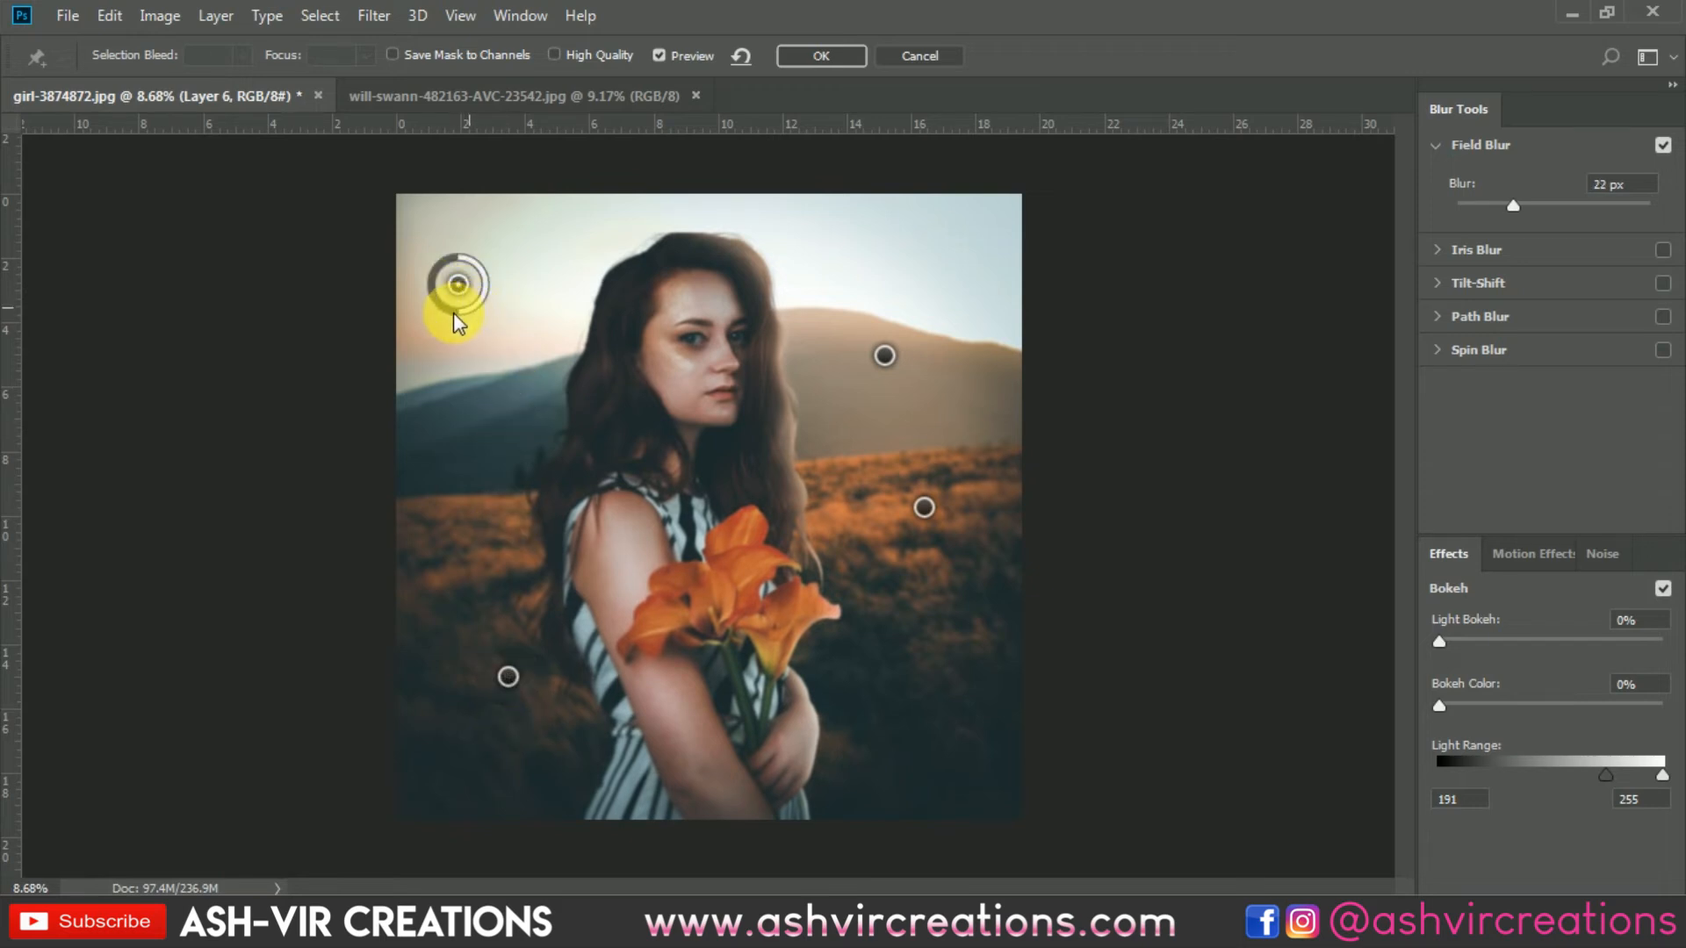
mouse_move(453, 313)
left_mouse_down()
mouse_move(440, 309)
mouse_move(458, 331)
left_mouse_up()
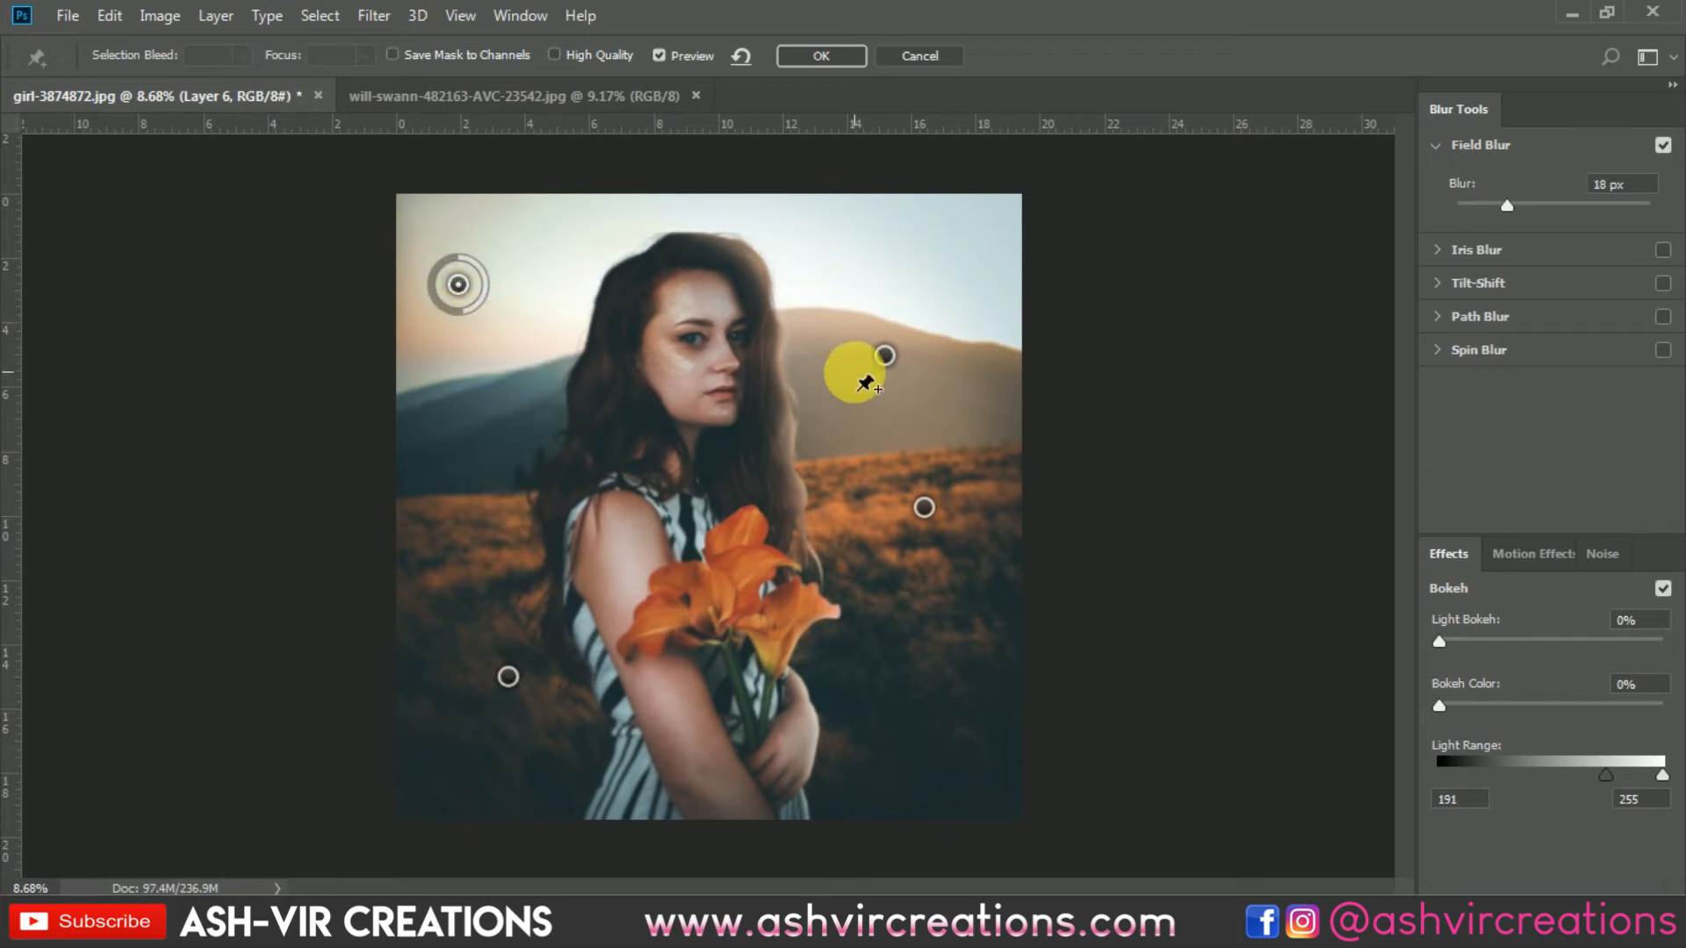
left_click_drag(891, 353, 945, 281)
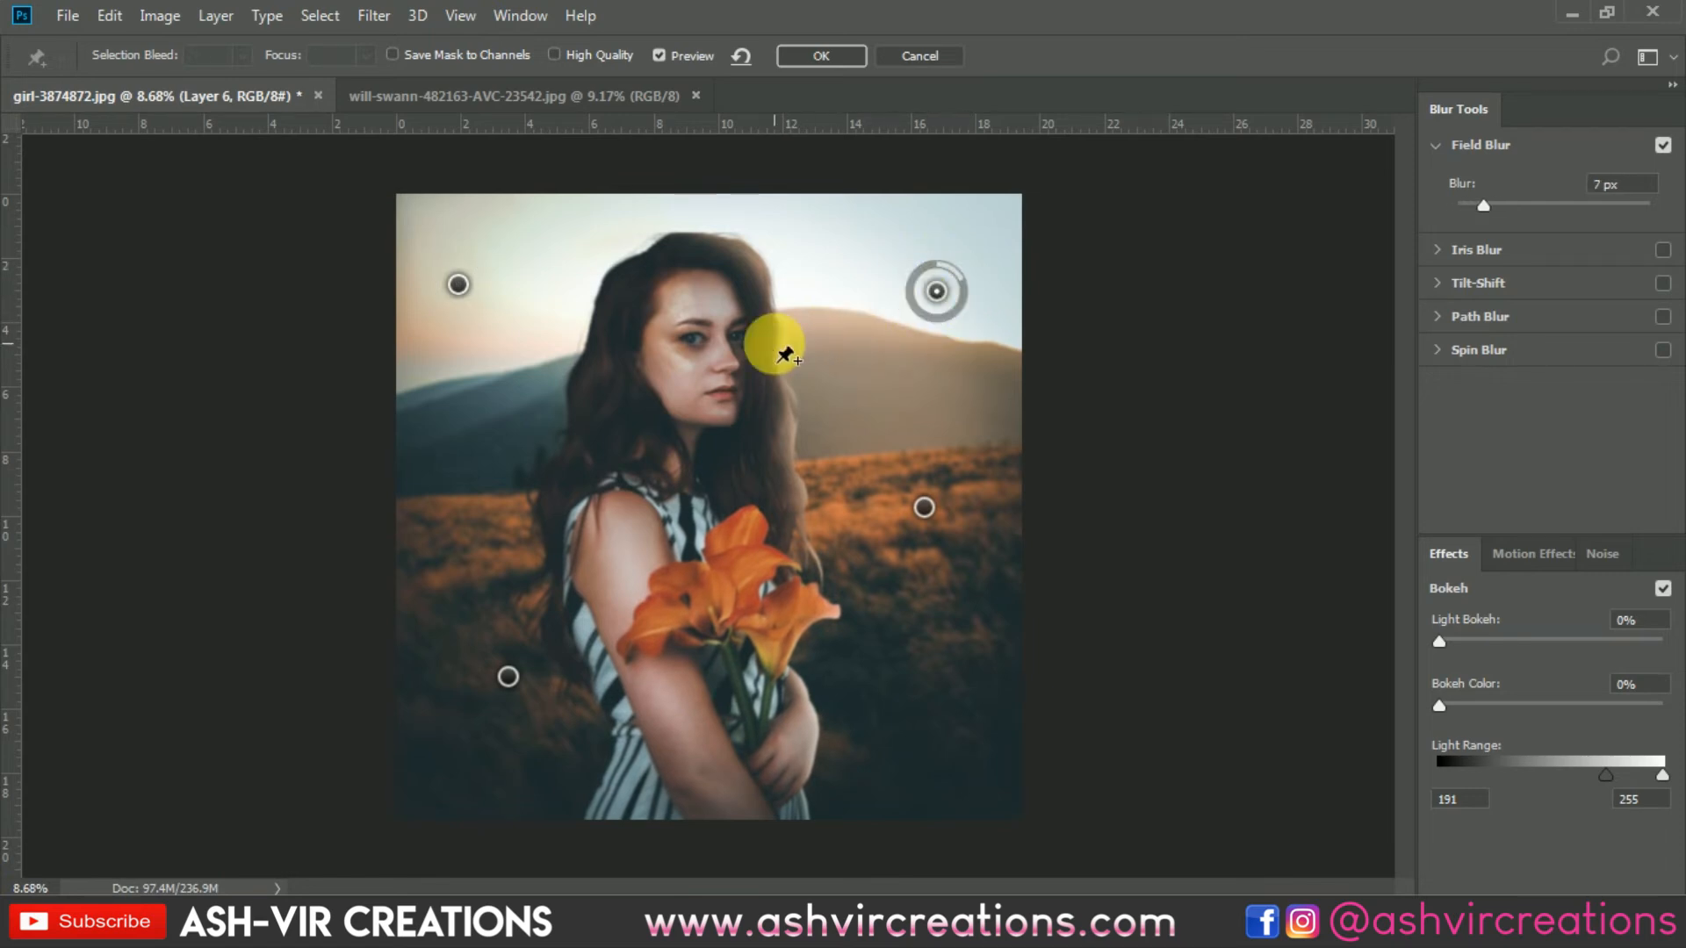
Step: Set the upper-right sky pin's blur to 0 px
scroll(747, 348, "up", 3)
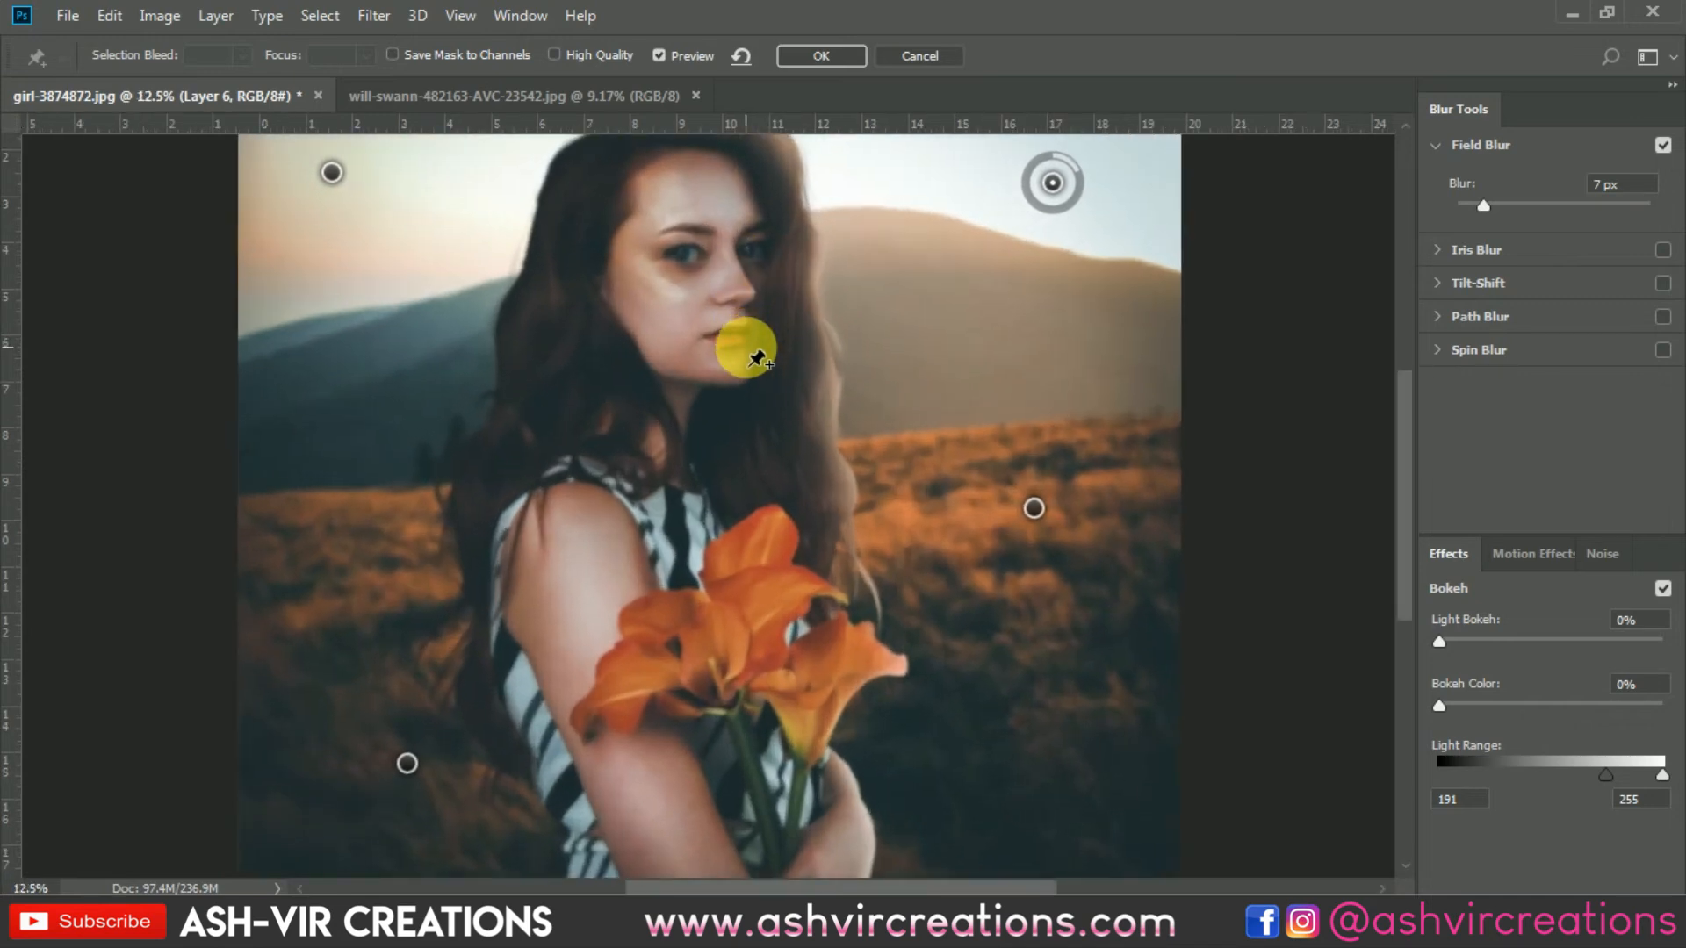
left_click_drag(801, 282, 698, 715)
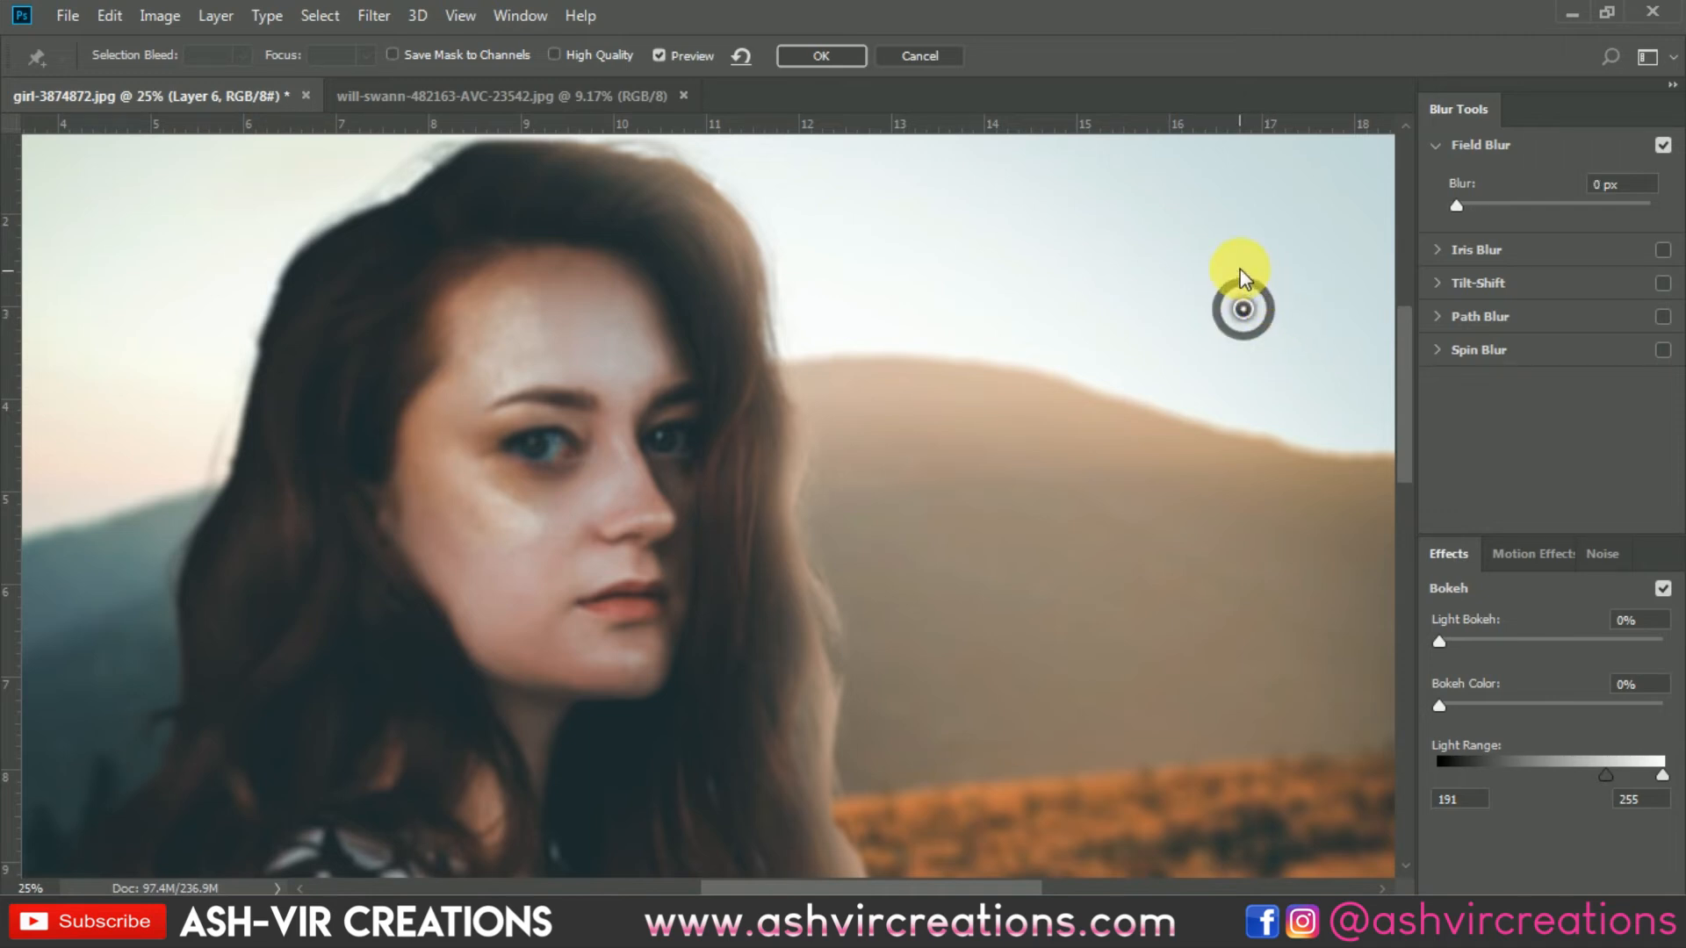
mouse_move(1241, 276)
left_mouse_down()
mouse_move(1271, 336)
mouse_move(1267, 260)
mouse_move(1256, 323)
mouse_move(1249, 260)
left_mouse_up()
Step: Move the upper-left pin into the sky corner with about 6 px blur and apply the Field Blur
scroll(1117, 427, "up", 2)
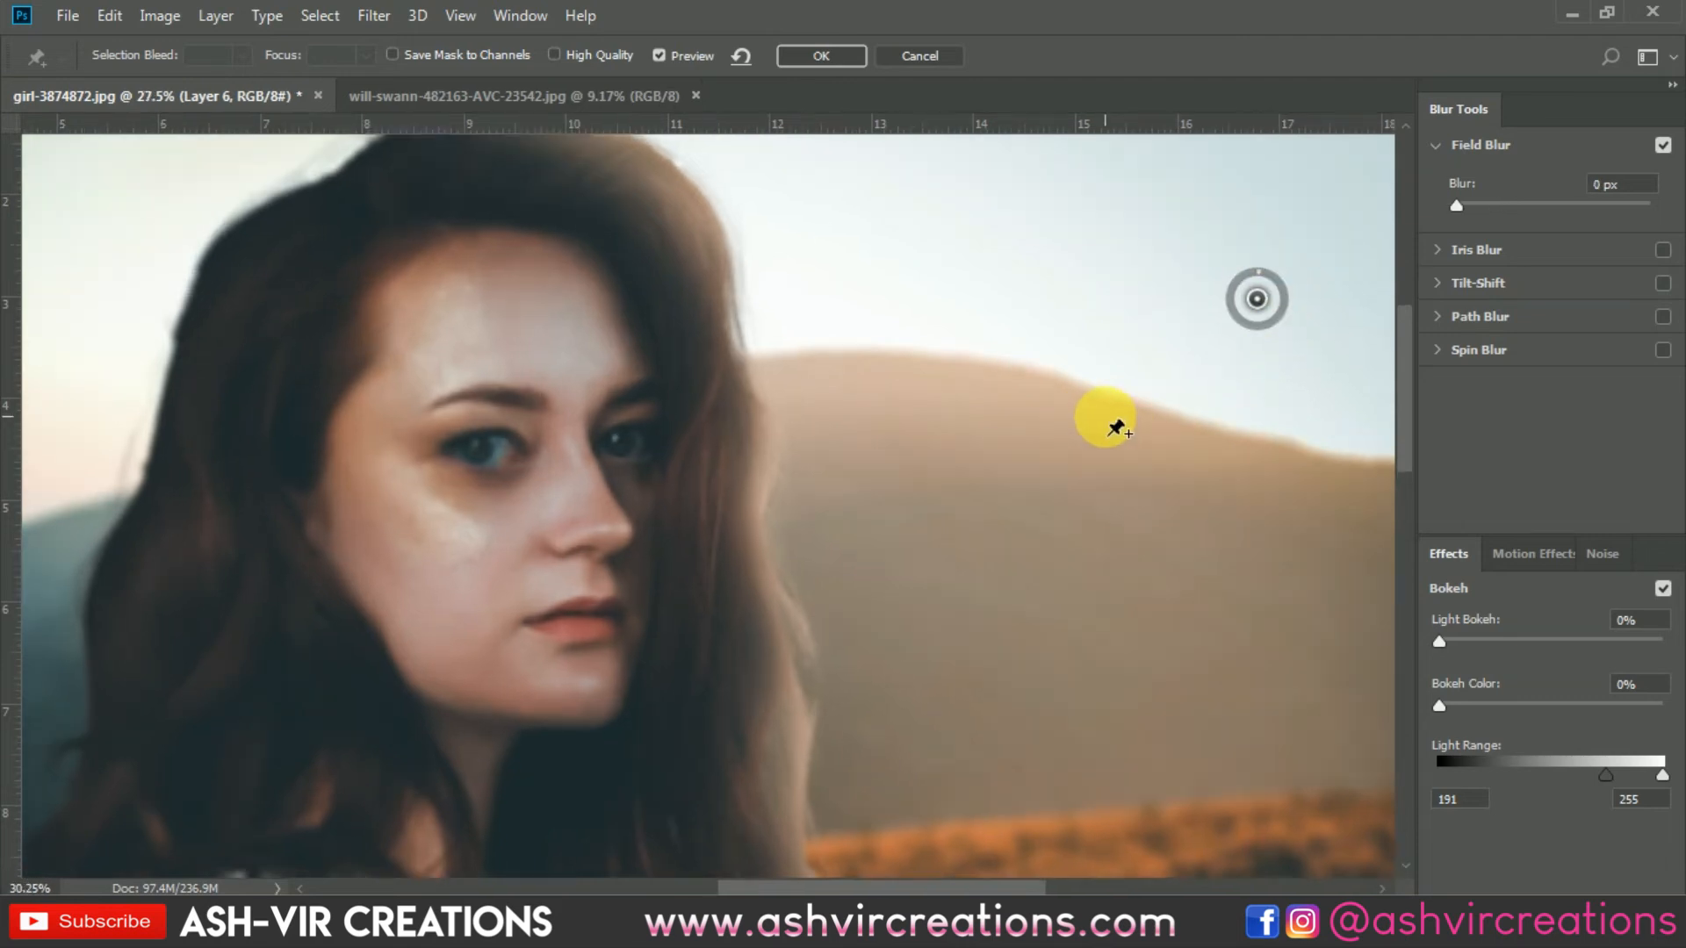
scroll(1117, 427, "down", 4)
left_click(488, 391)
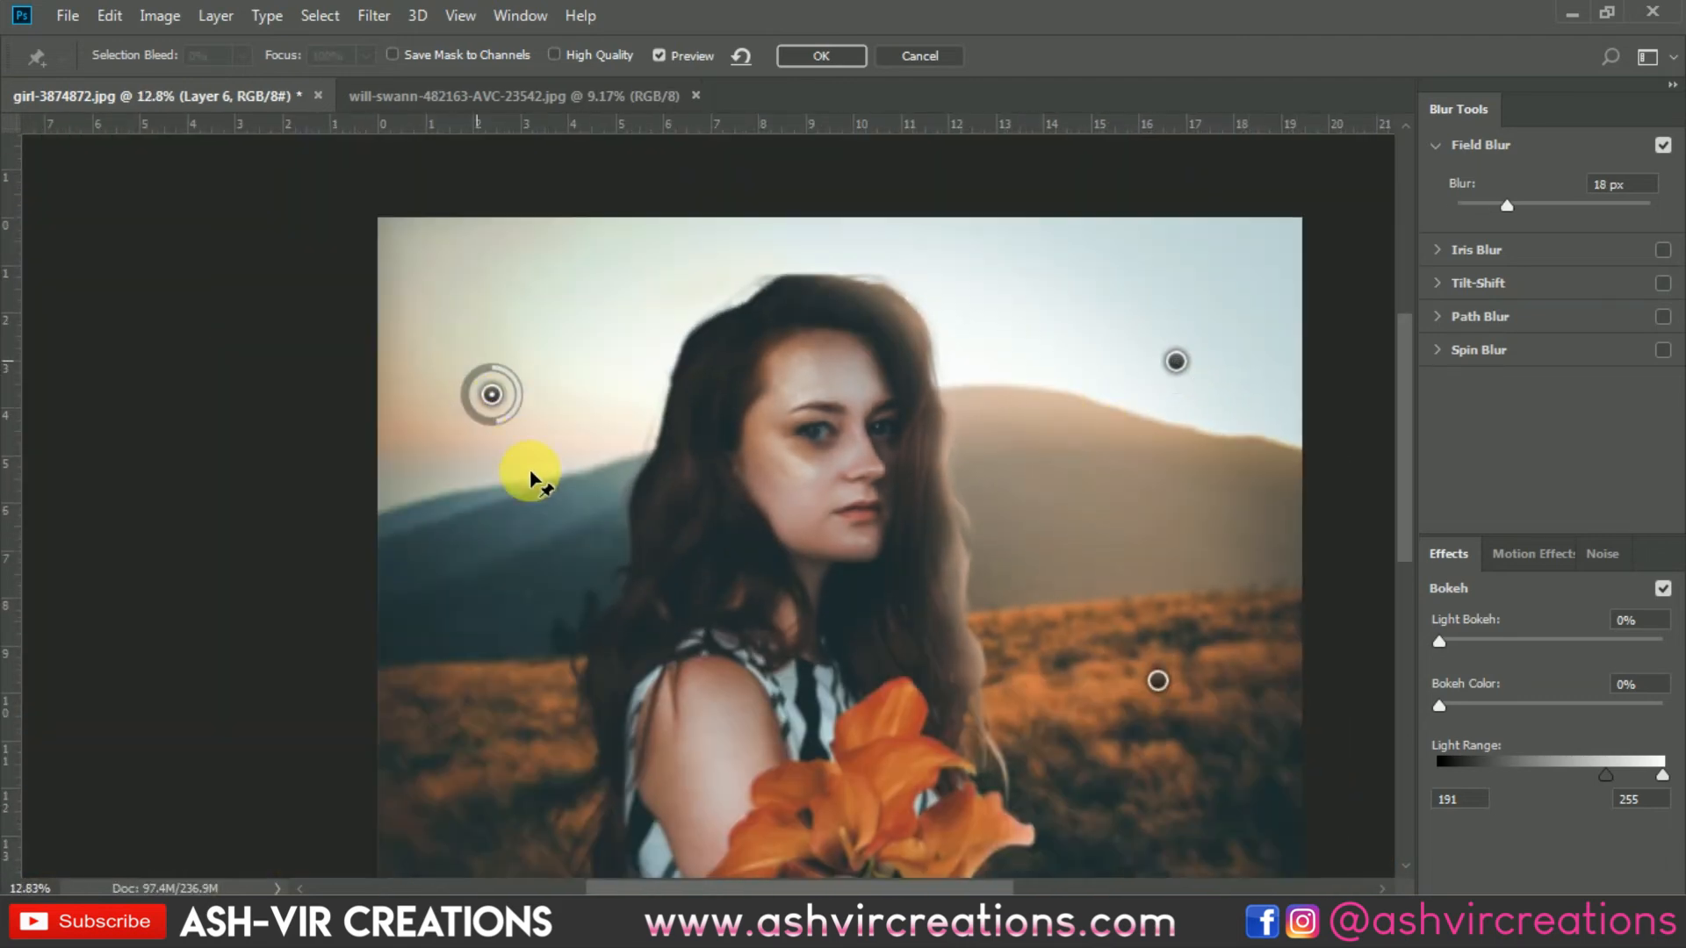
left_click_drag(530, 473, 482, 248)
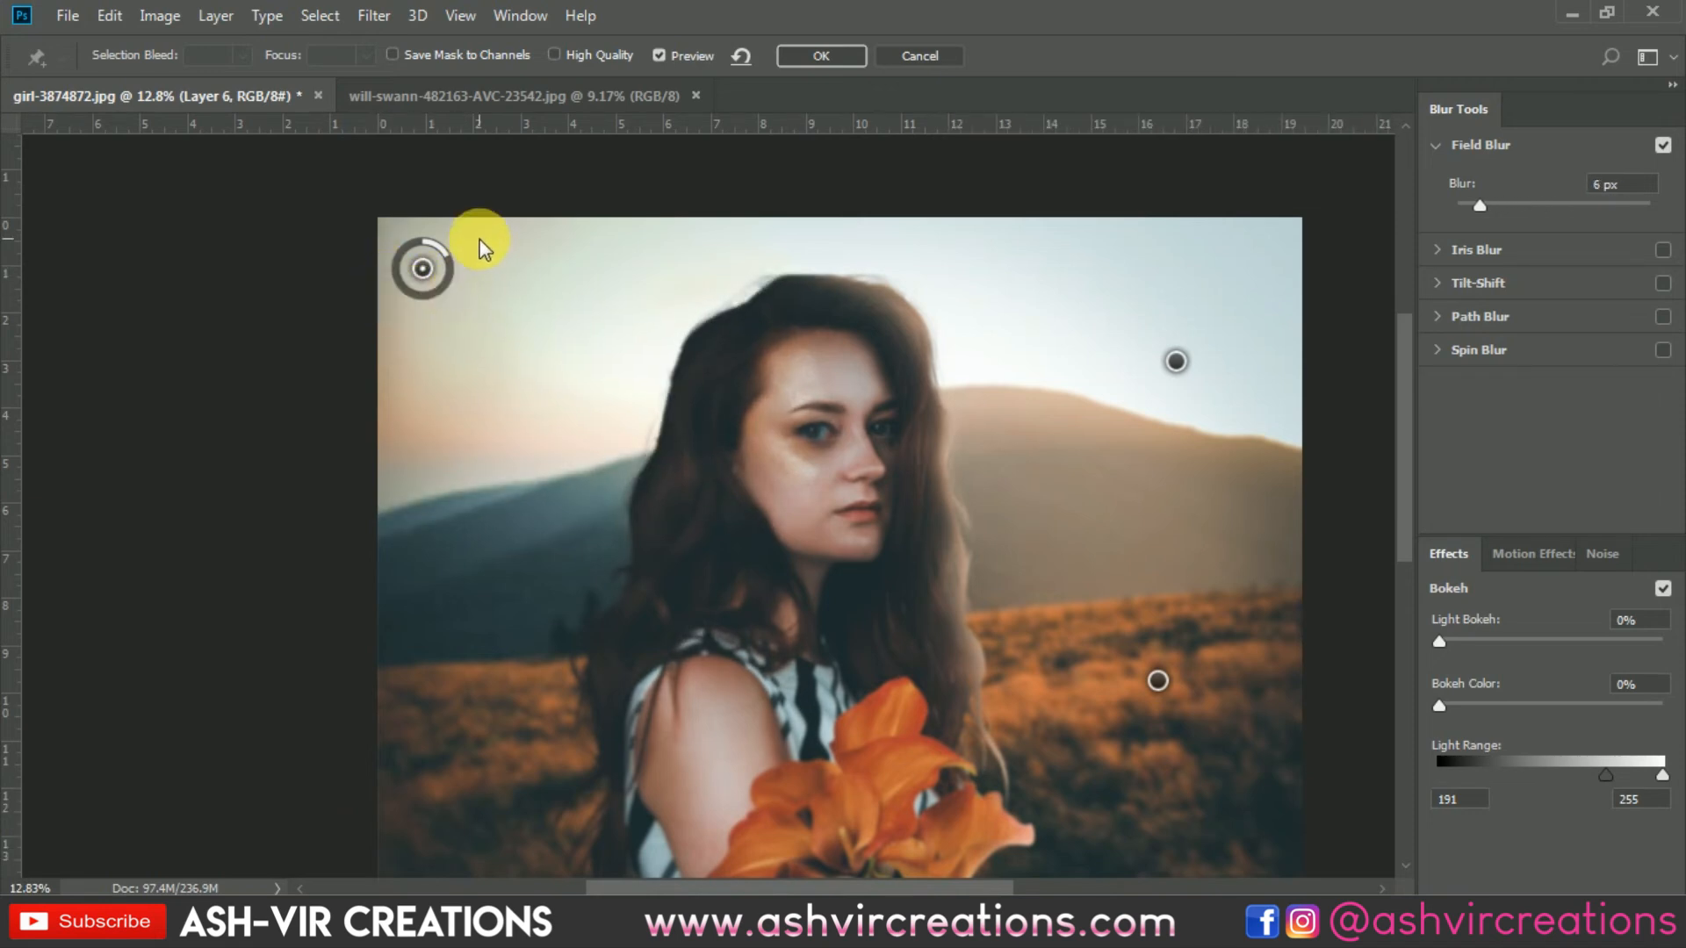
left_click(935, 56)
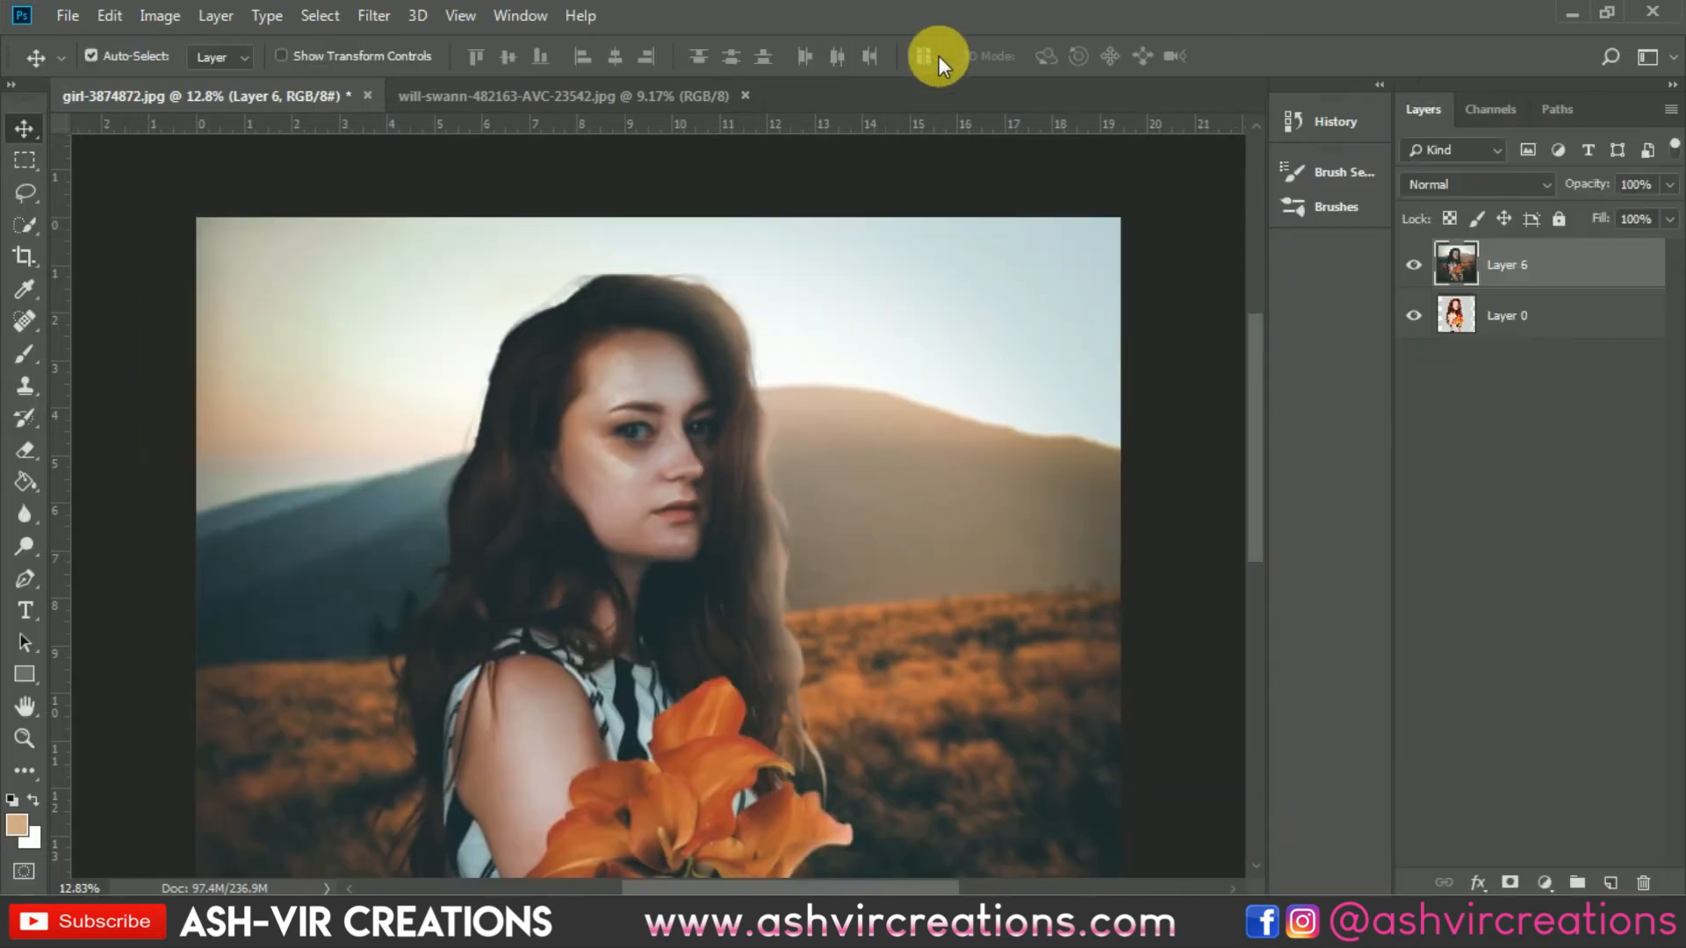
Step: Duplicate the blurred layer and open the Field Blur gallery filter on the copy
key("ctrl+j")
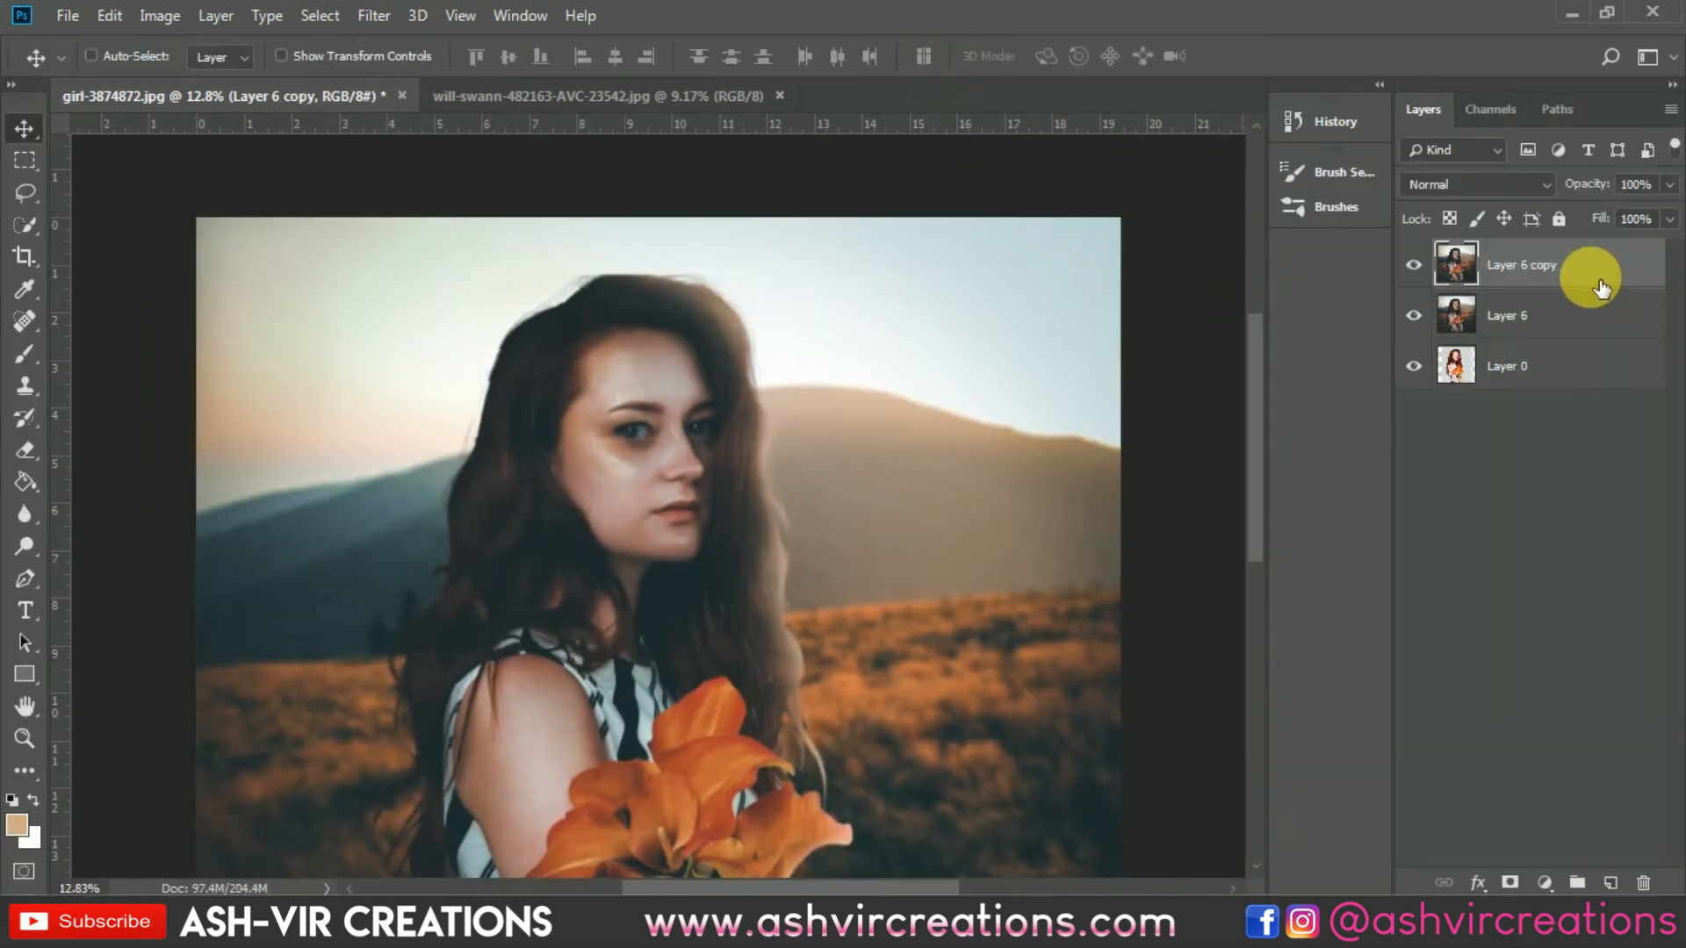
left_click(377, 18)
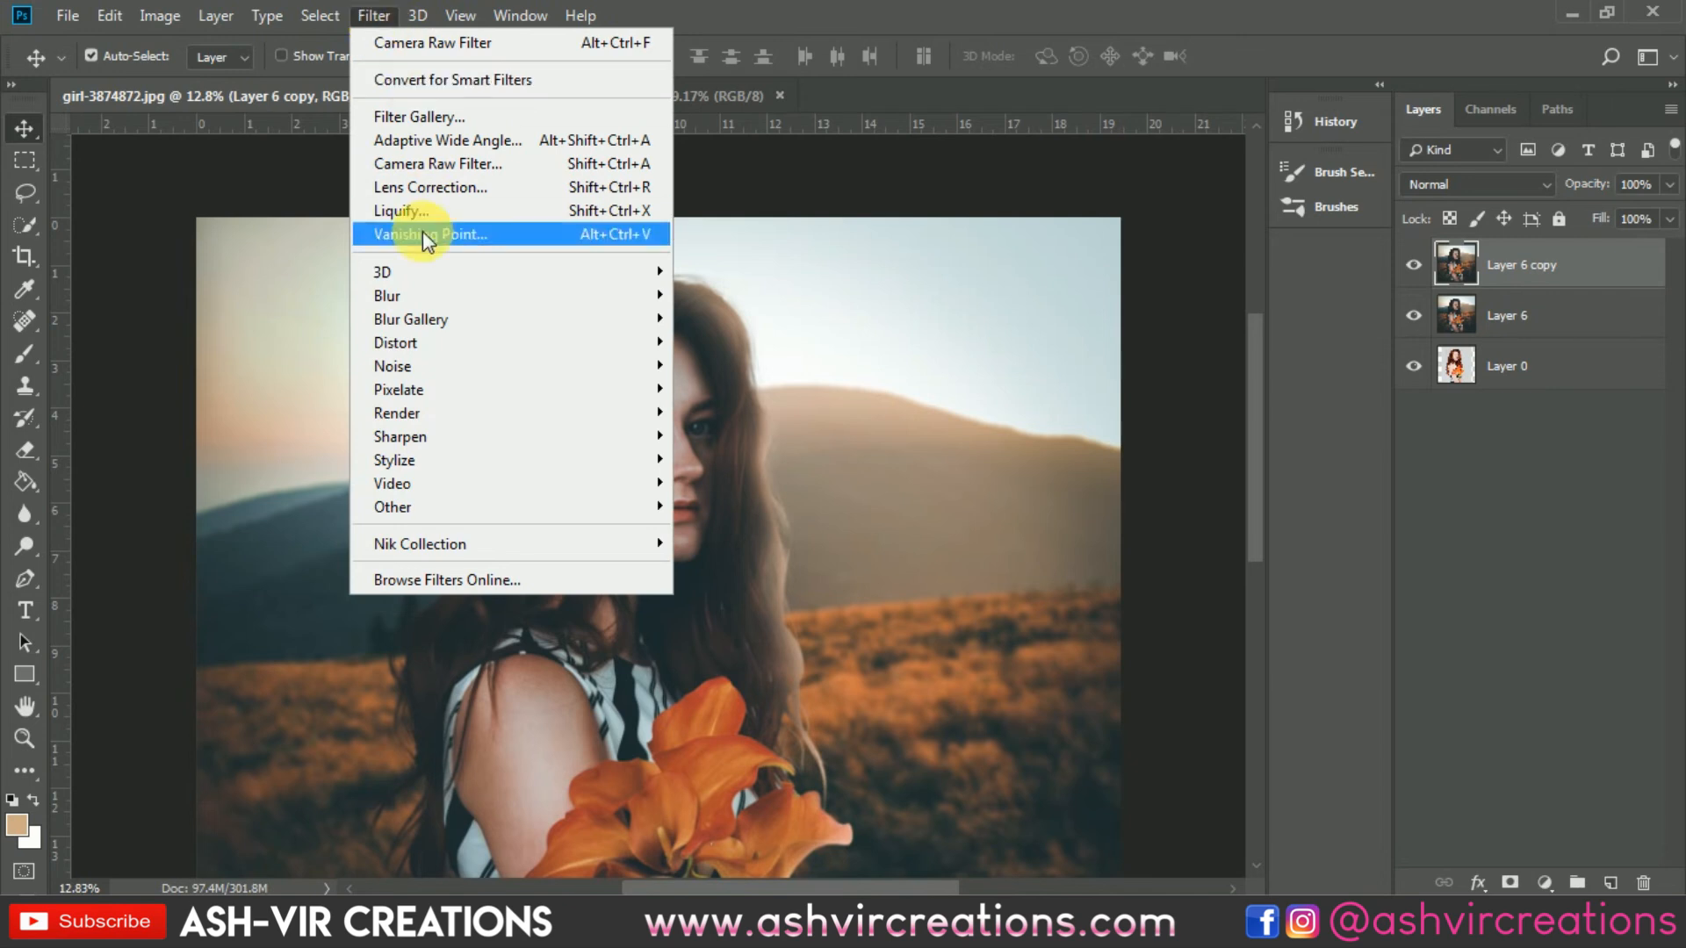
mouse_move(427, 321)
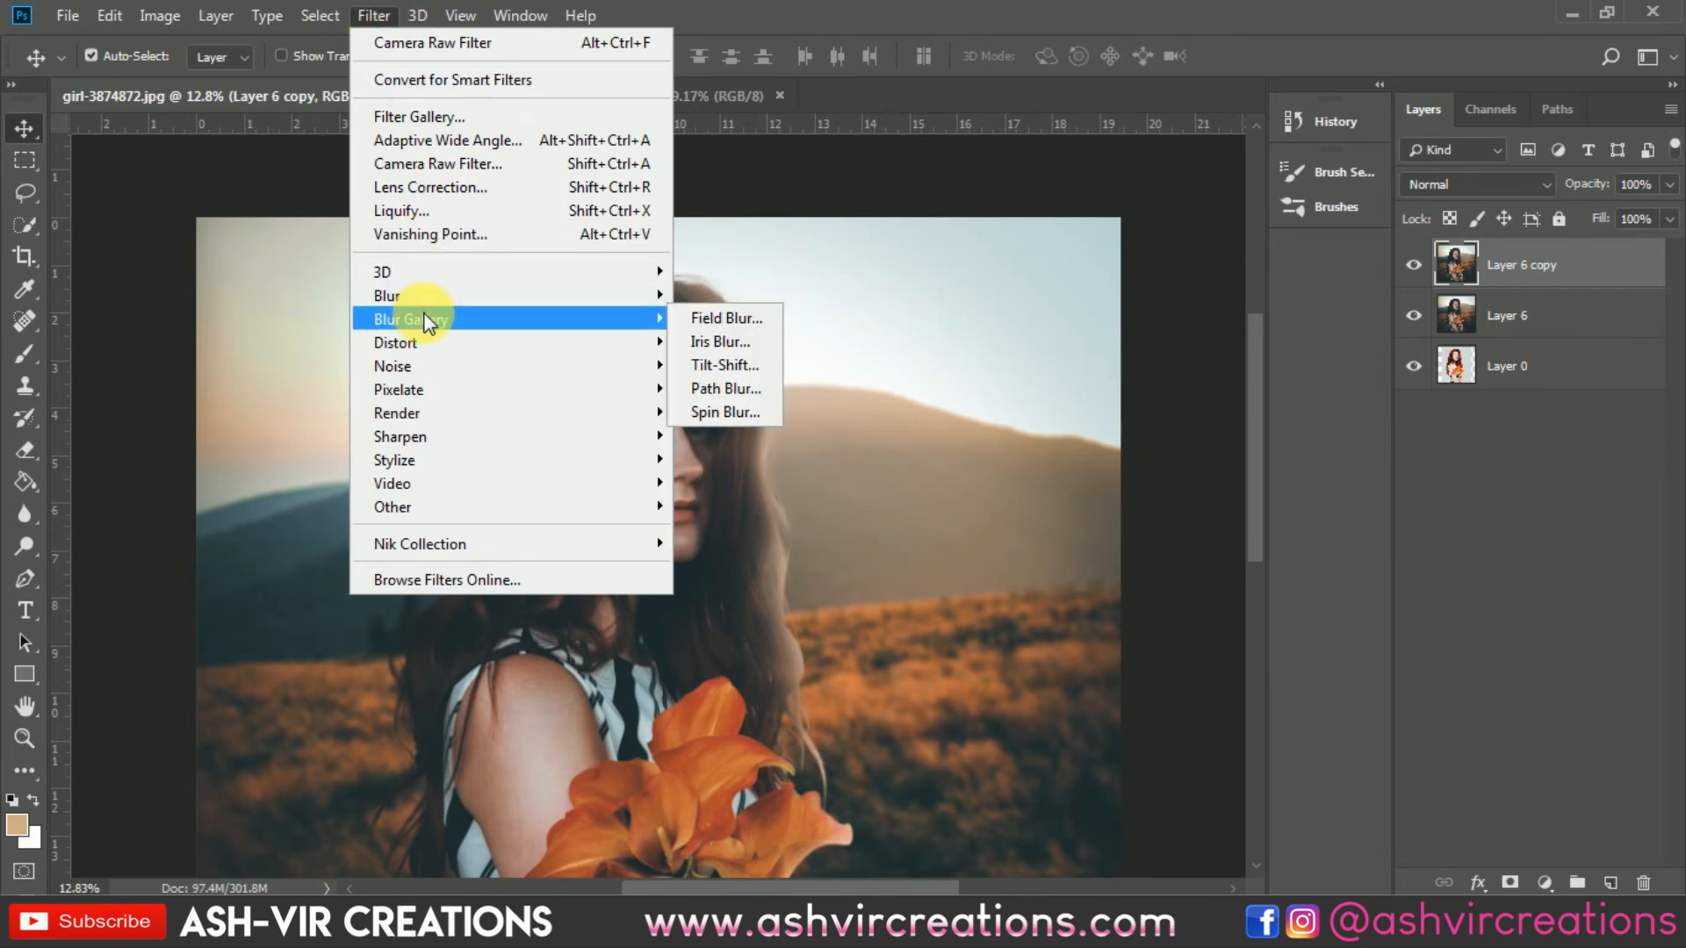
left_click(713, 321)
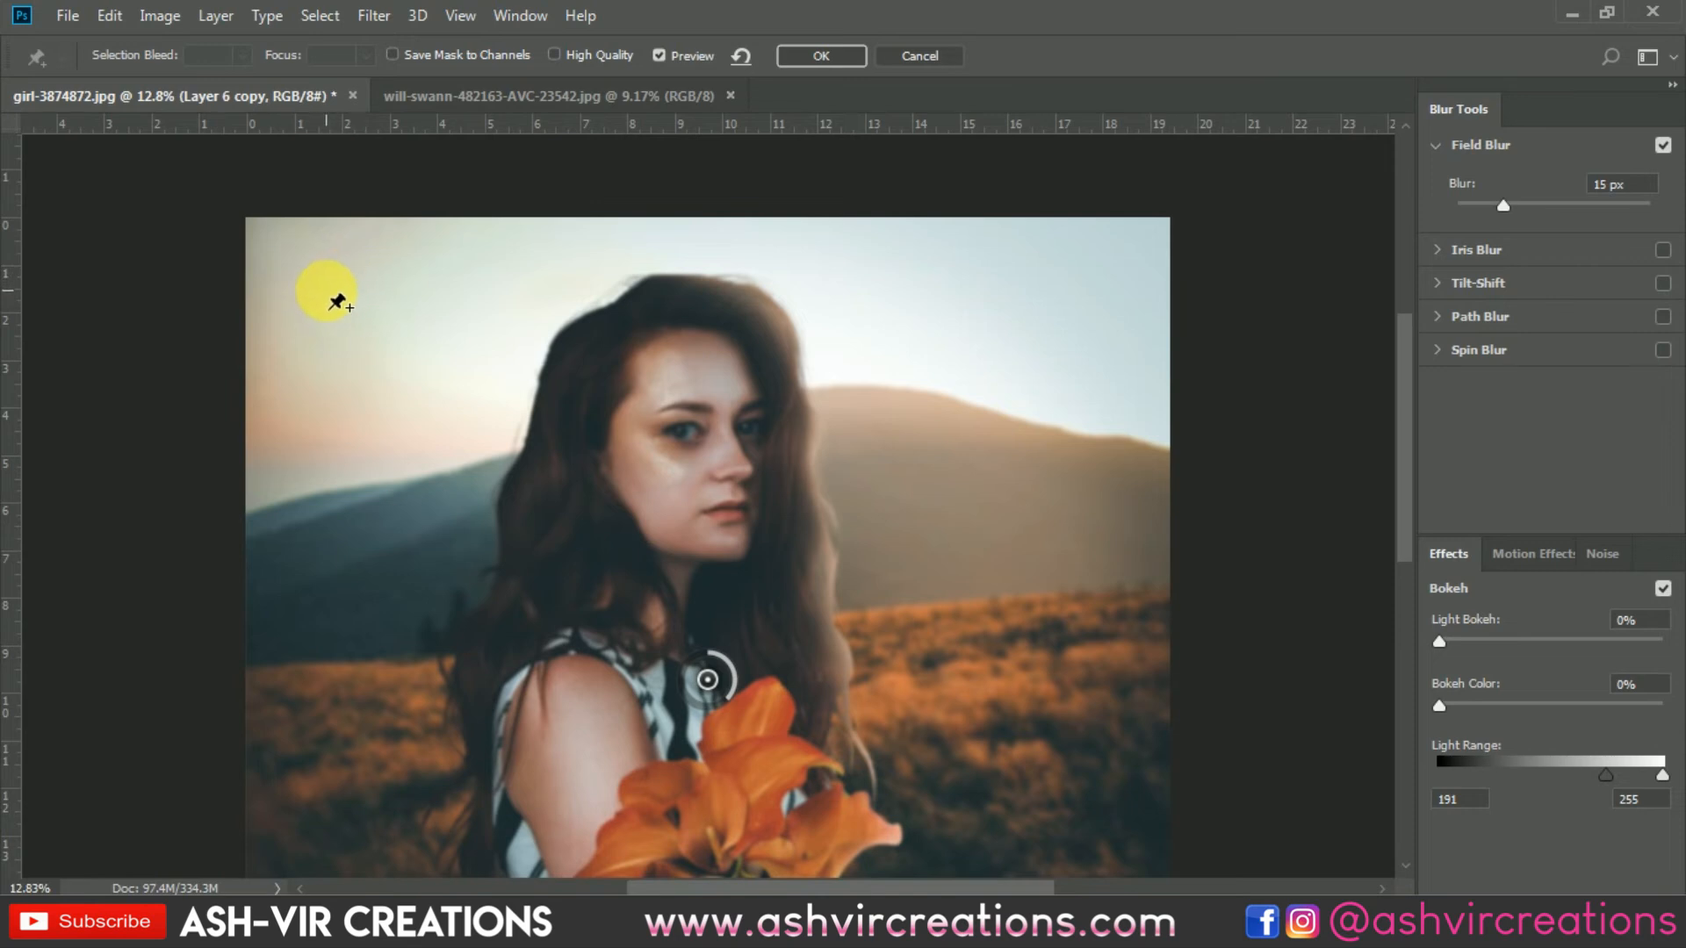
Step: Delete the default central pin and set an upper-left corner pin to about 11 px blur
scroll(393, 377, "down", 2)
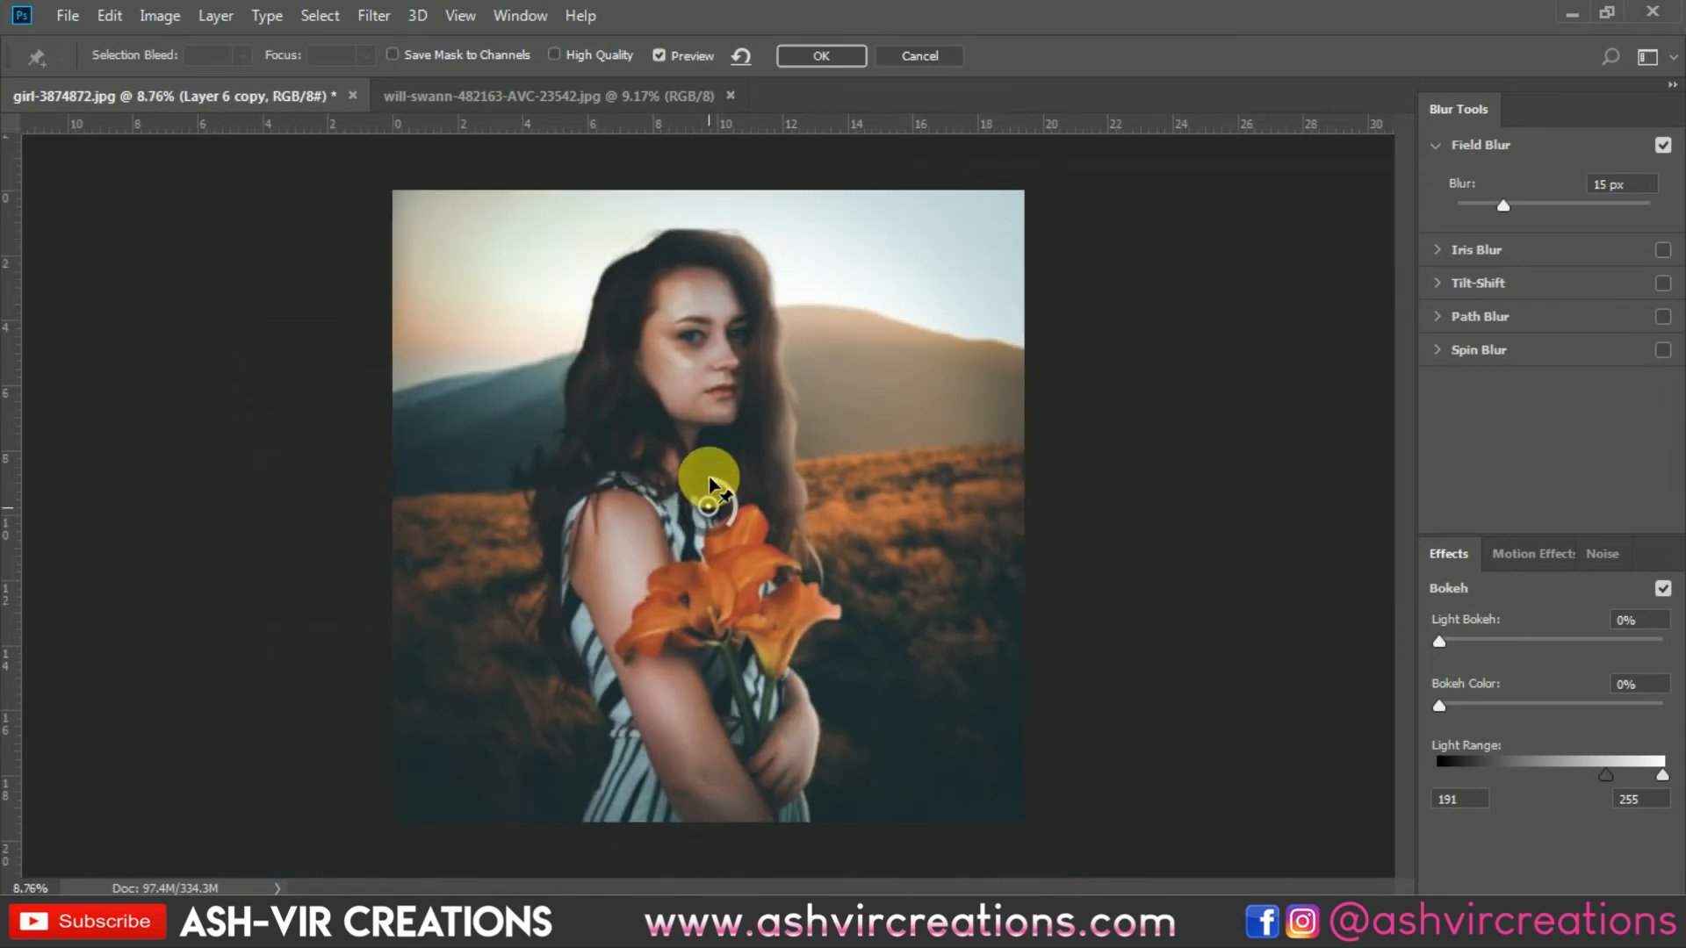
left_click_drag(710, 480, 710, 369)
key("Delete")
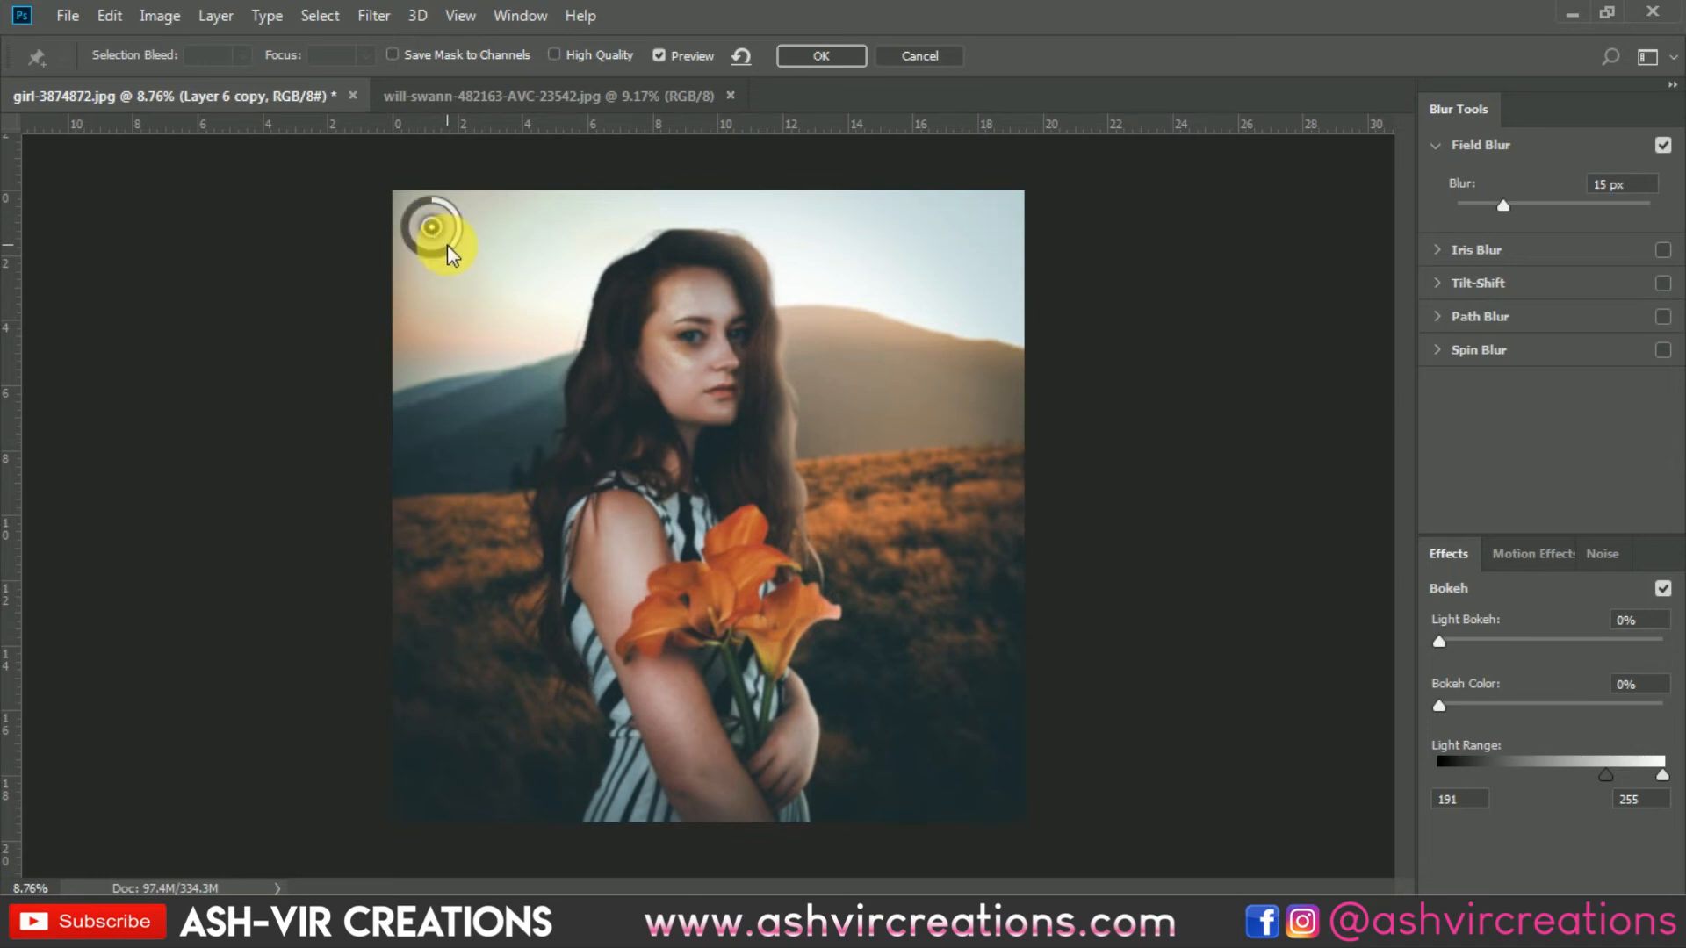
left_click_drag(453, 259, 470, 230)
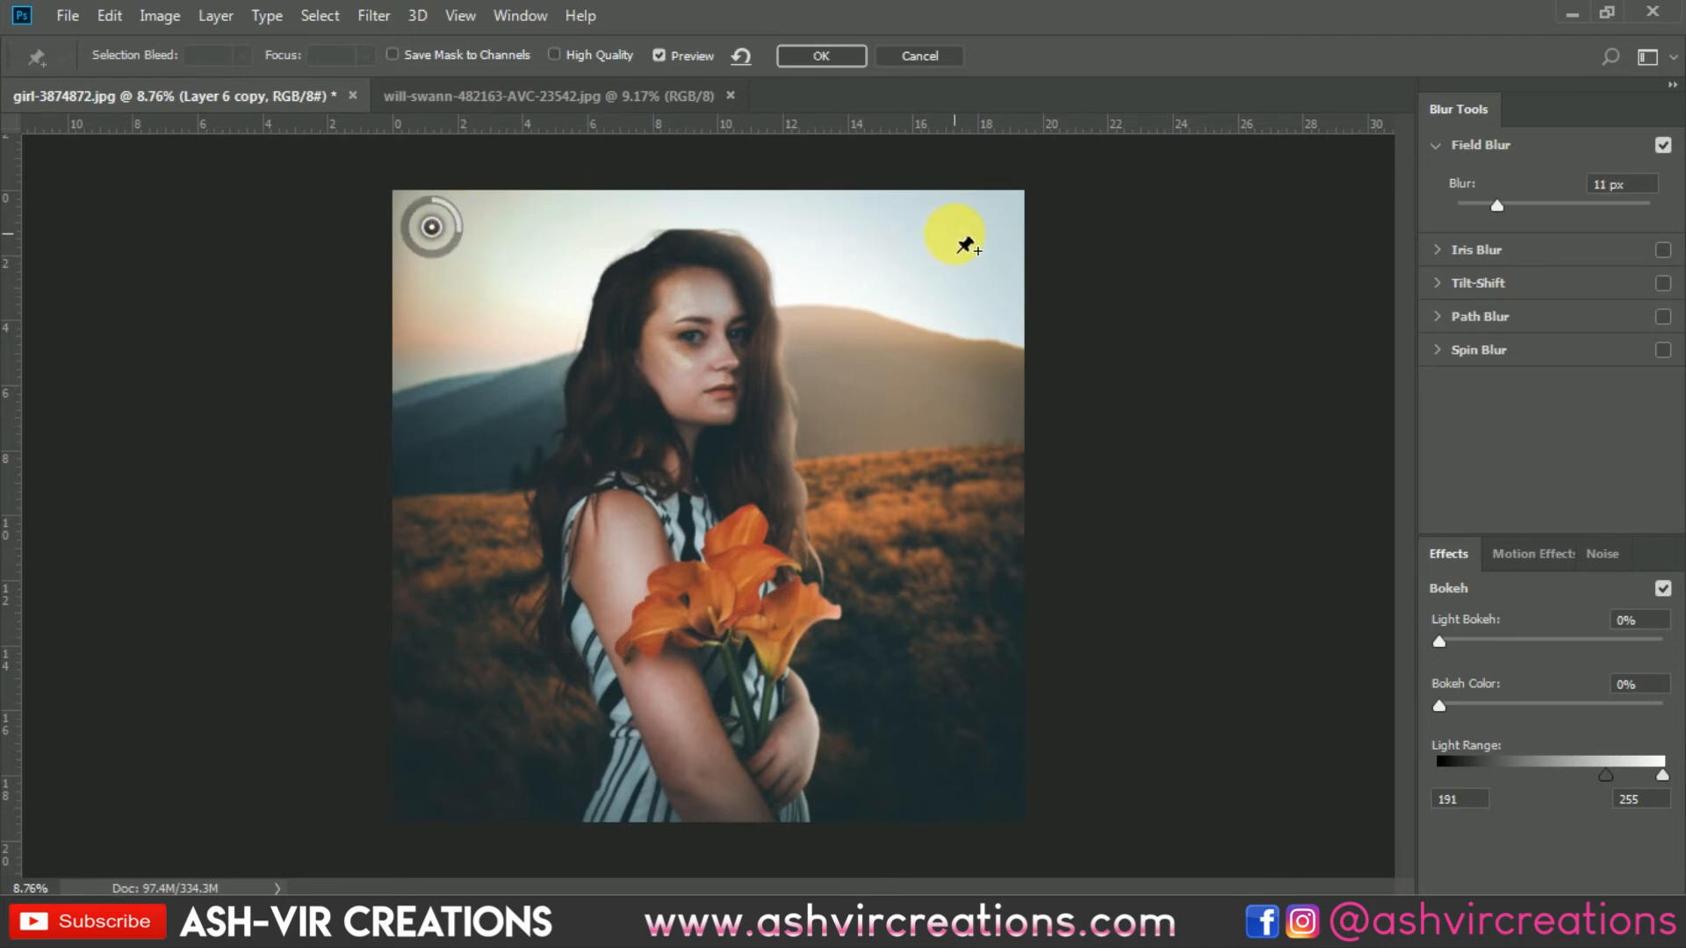
Step: Add blur pins in the upper-right sky at about 37 px and in the lower-right field
left_click(954, 233)
mouse_move(957, 264)
left_mouse_down()
mouse_move(930, 272)
mouse_move(975, 264)
mouse_move(932, 271)
left_mouse_up()
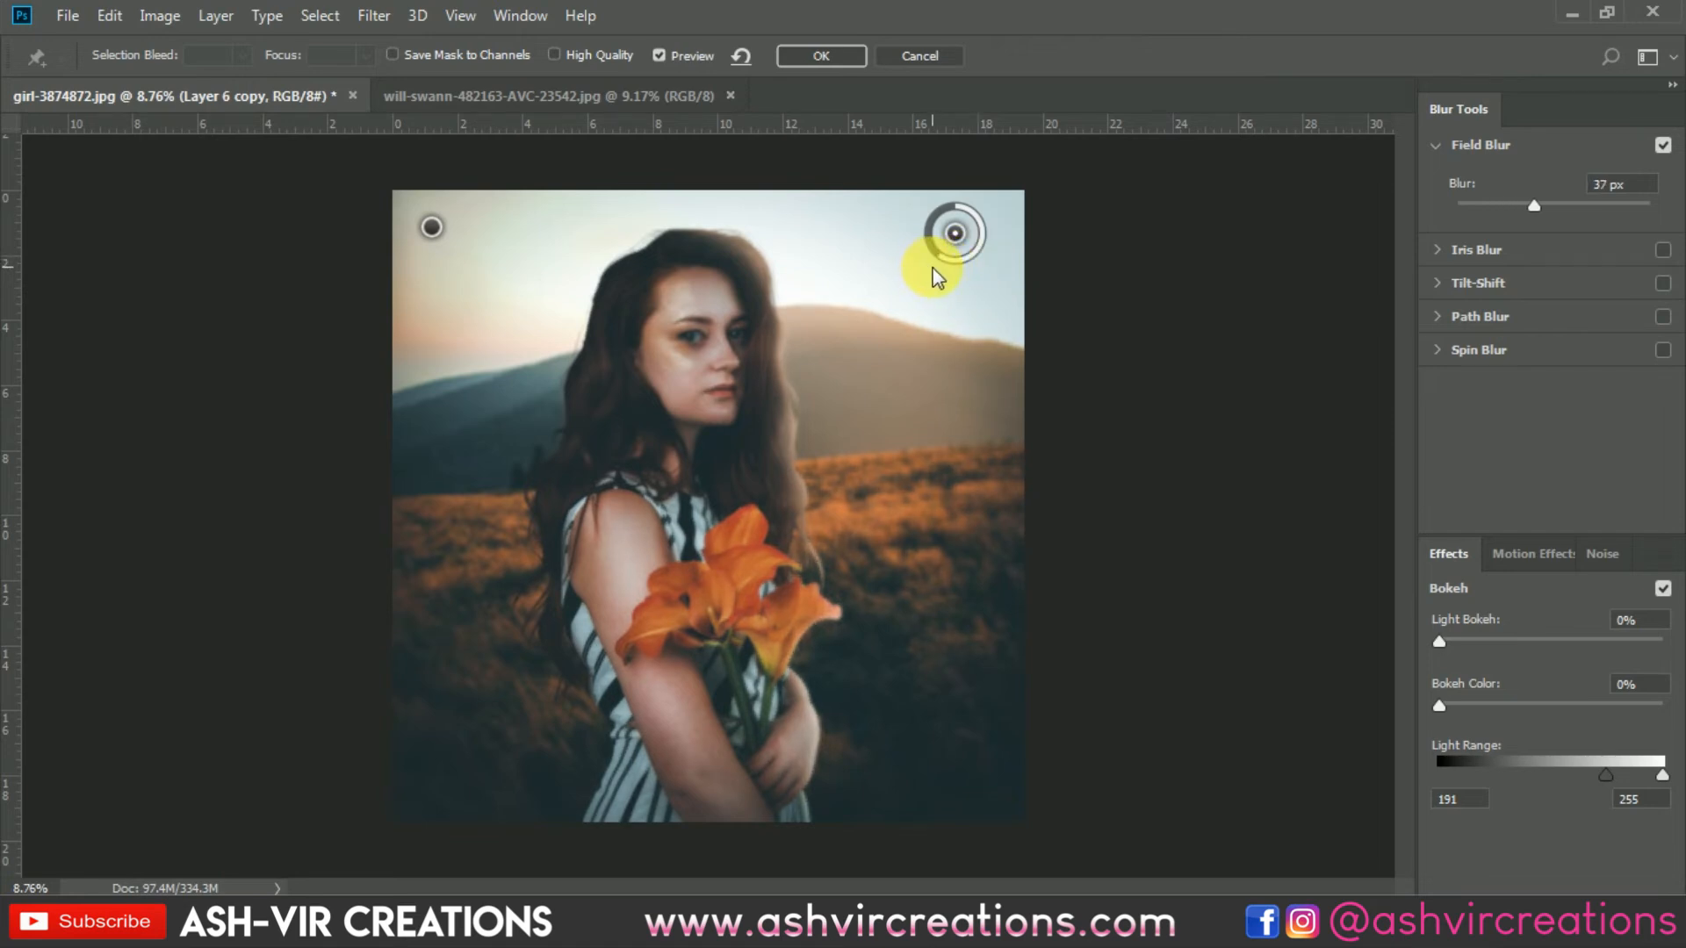
left_click(936, 693)
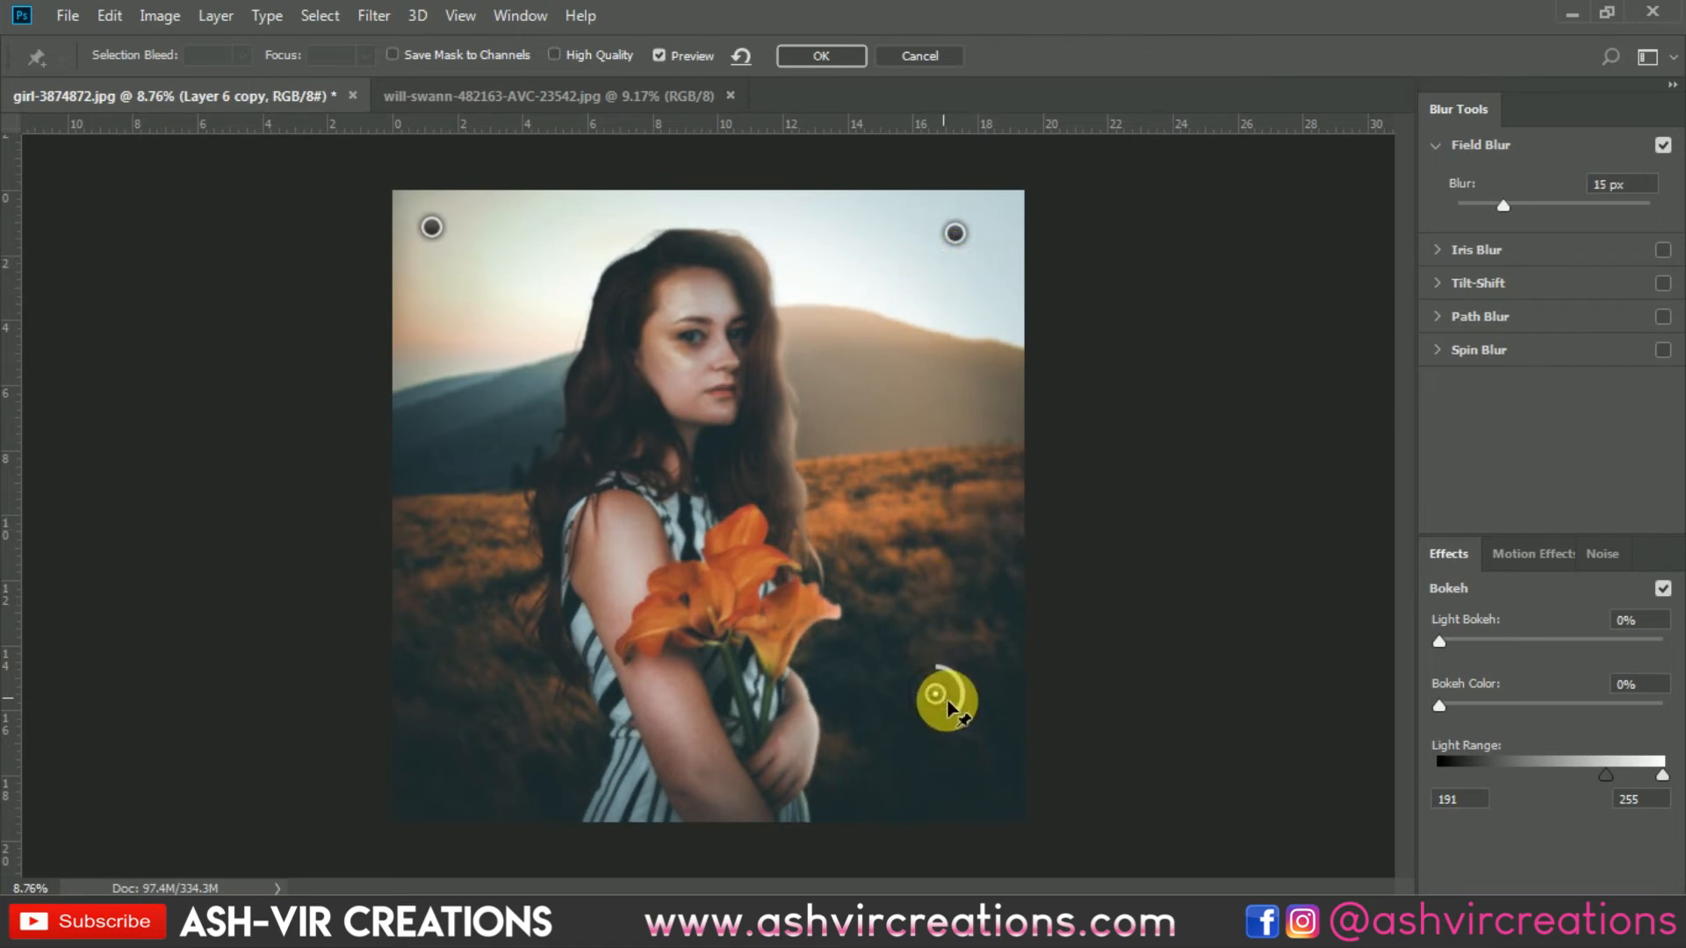
mouse_move(951, 720)
left_mouse_down()
mouse_move(927, 719)
mouse_move(948, 723)
left_mouse_up()
Step: Add a lower-left field pin with about 22 px blur and apply the Field Blur
left_click(458, 707)
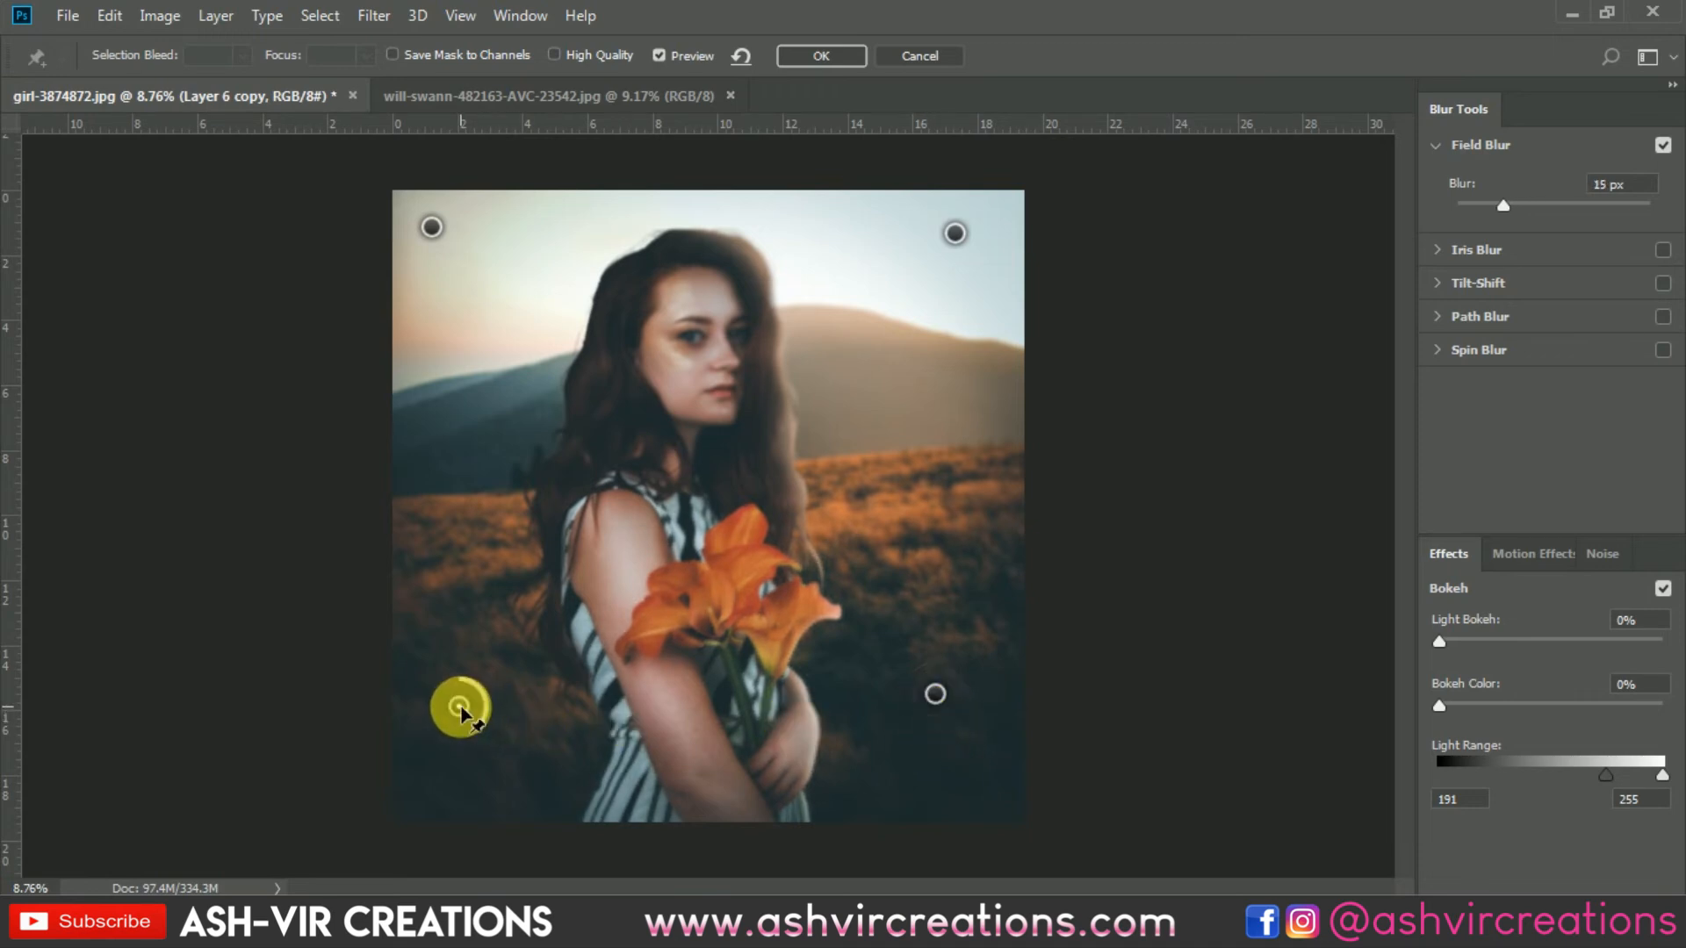
left_click_drag(474, 725, 446, 734)
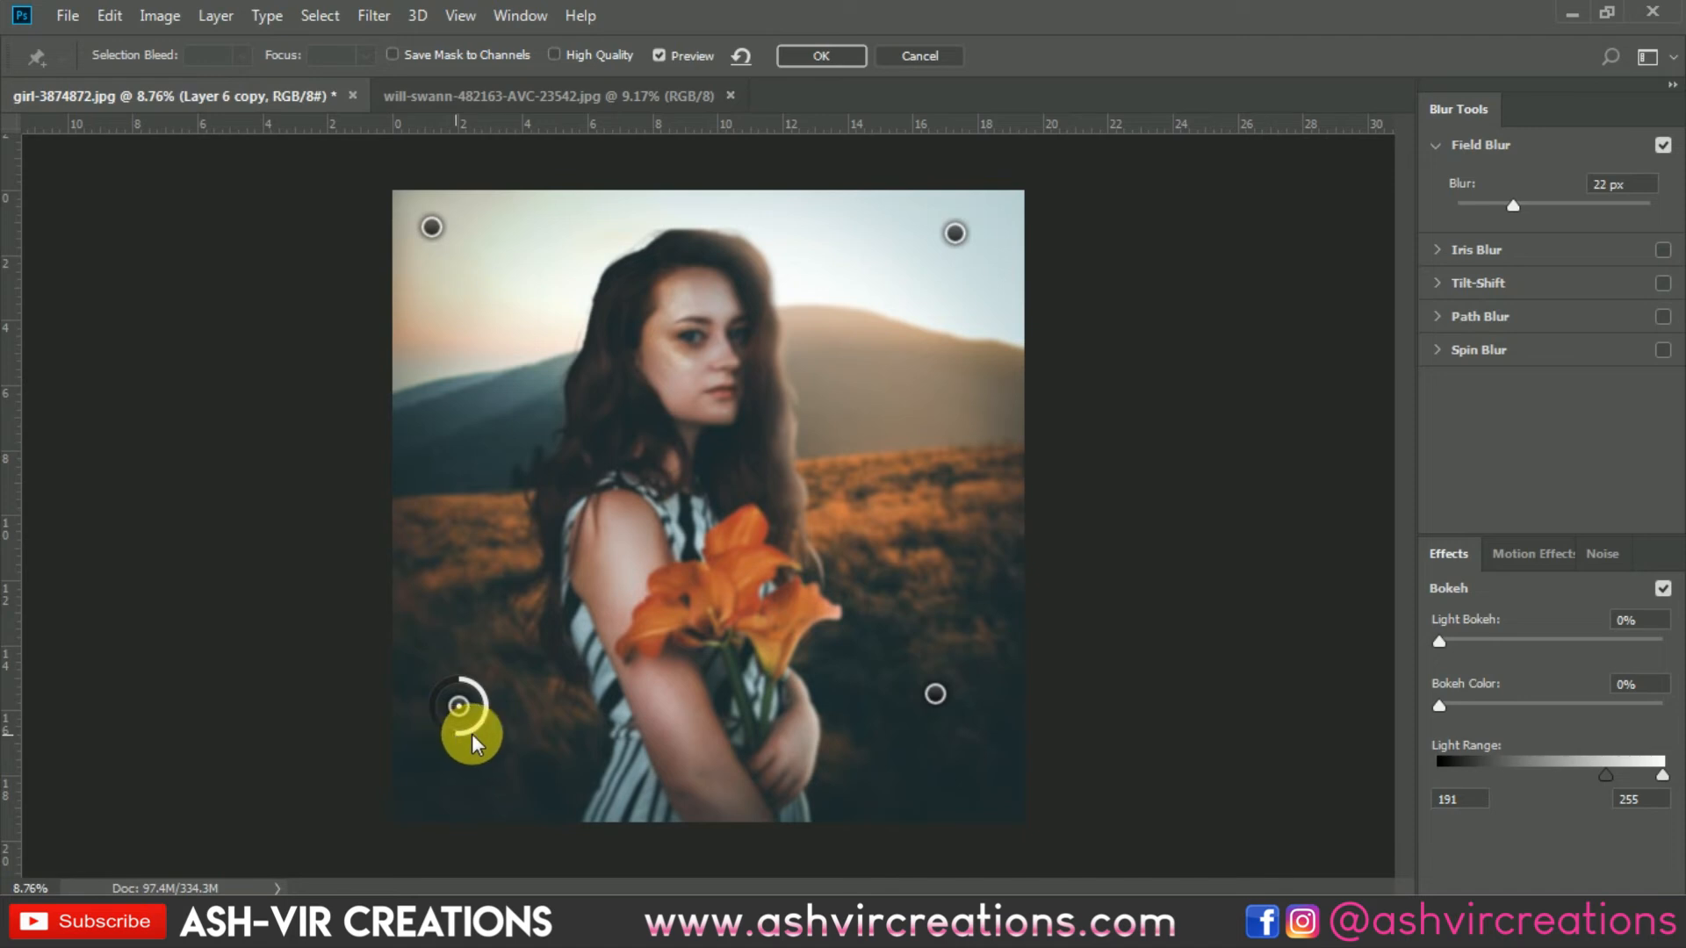
left_click(830, 58)
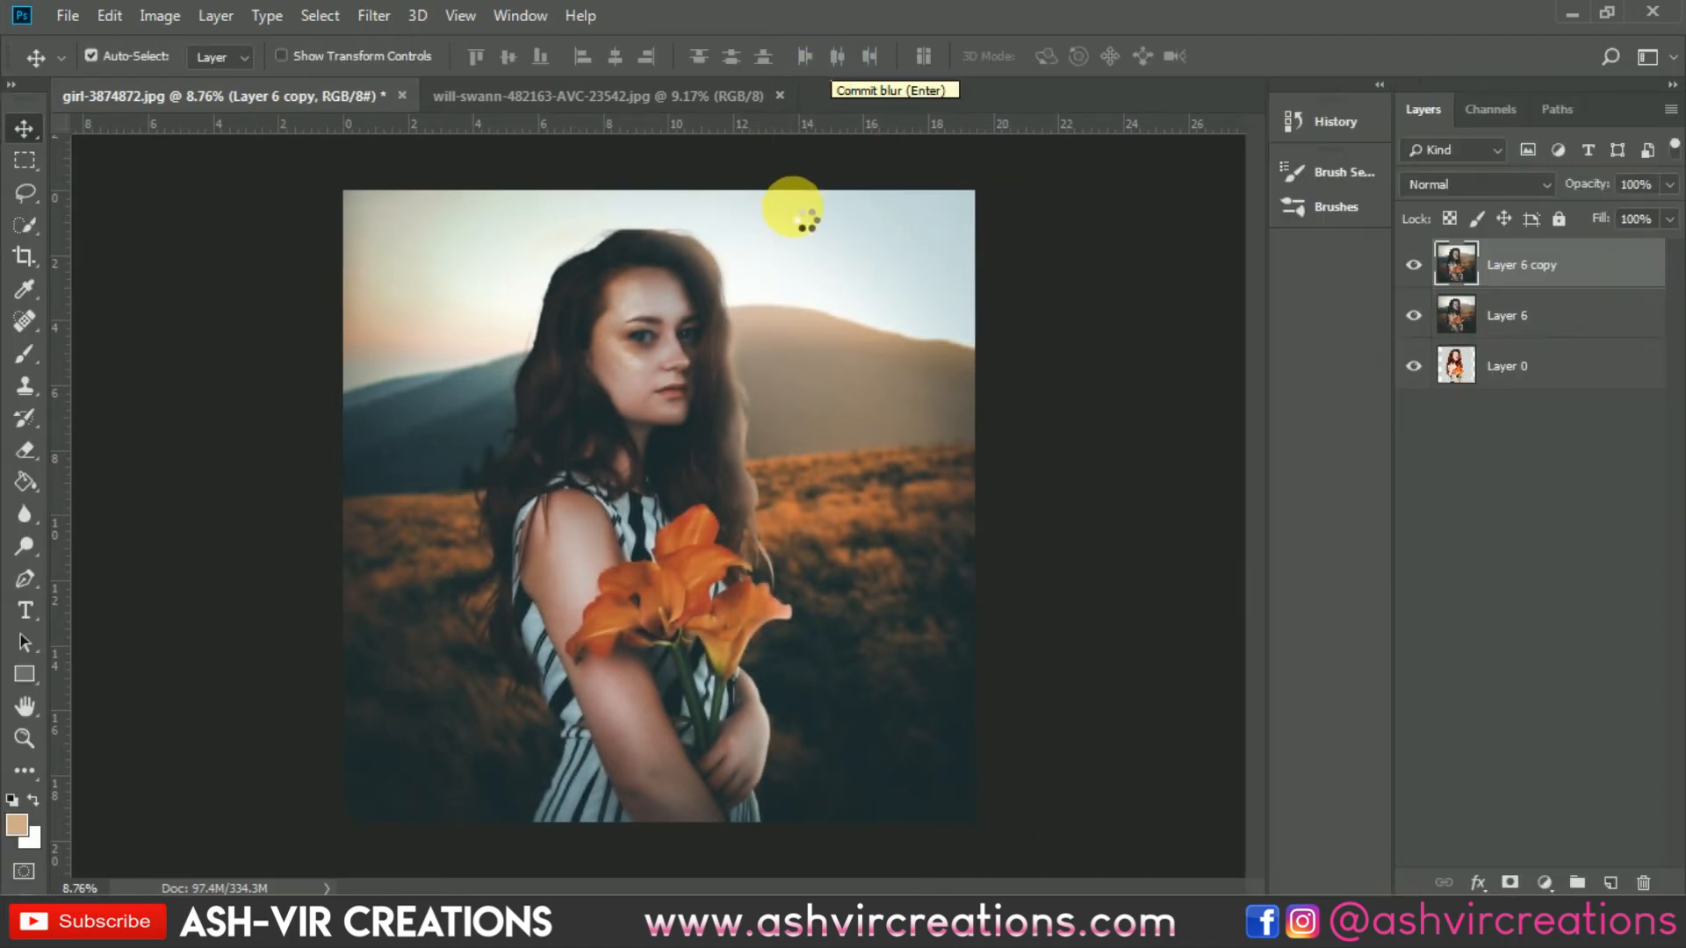
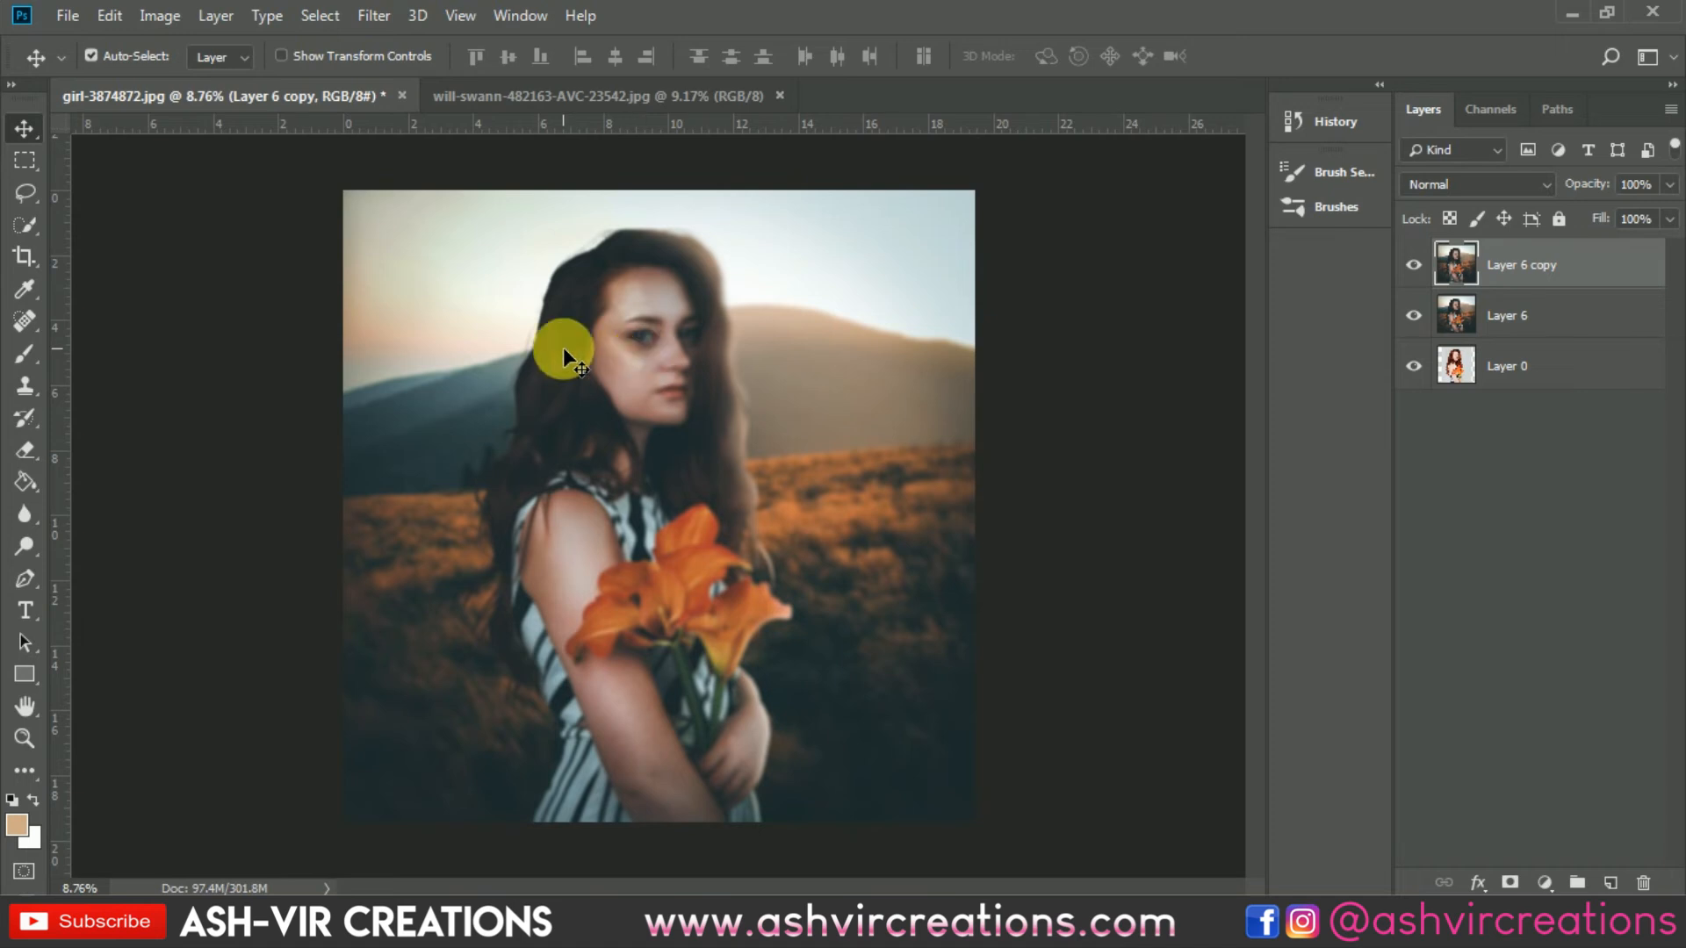
Step: Add a layer mask to the Field Blur copy layer
scroll(557, 345, "up", 3)
scroll(508, 346, "down", 2)
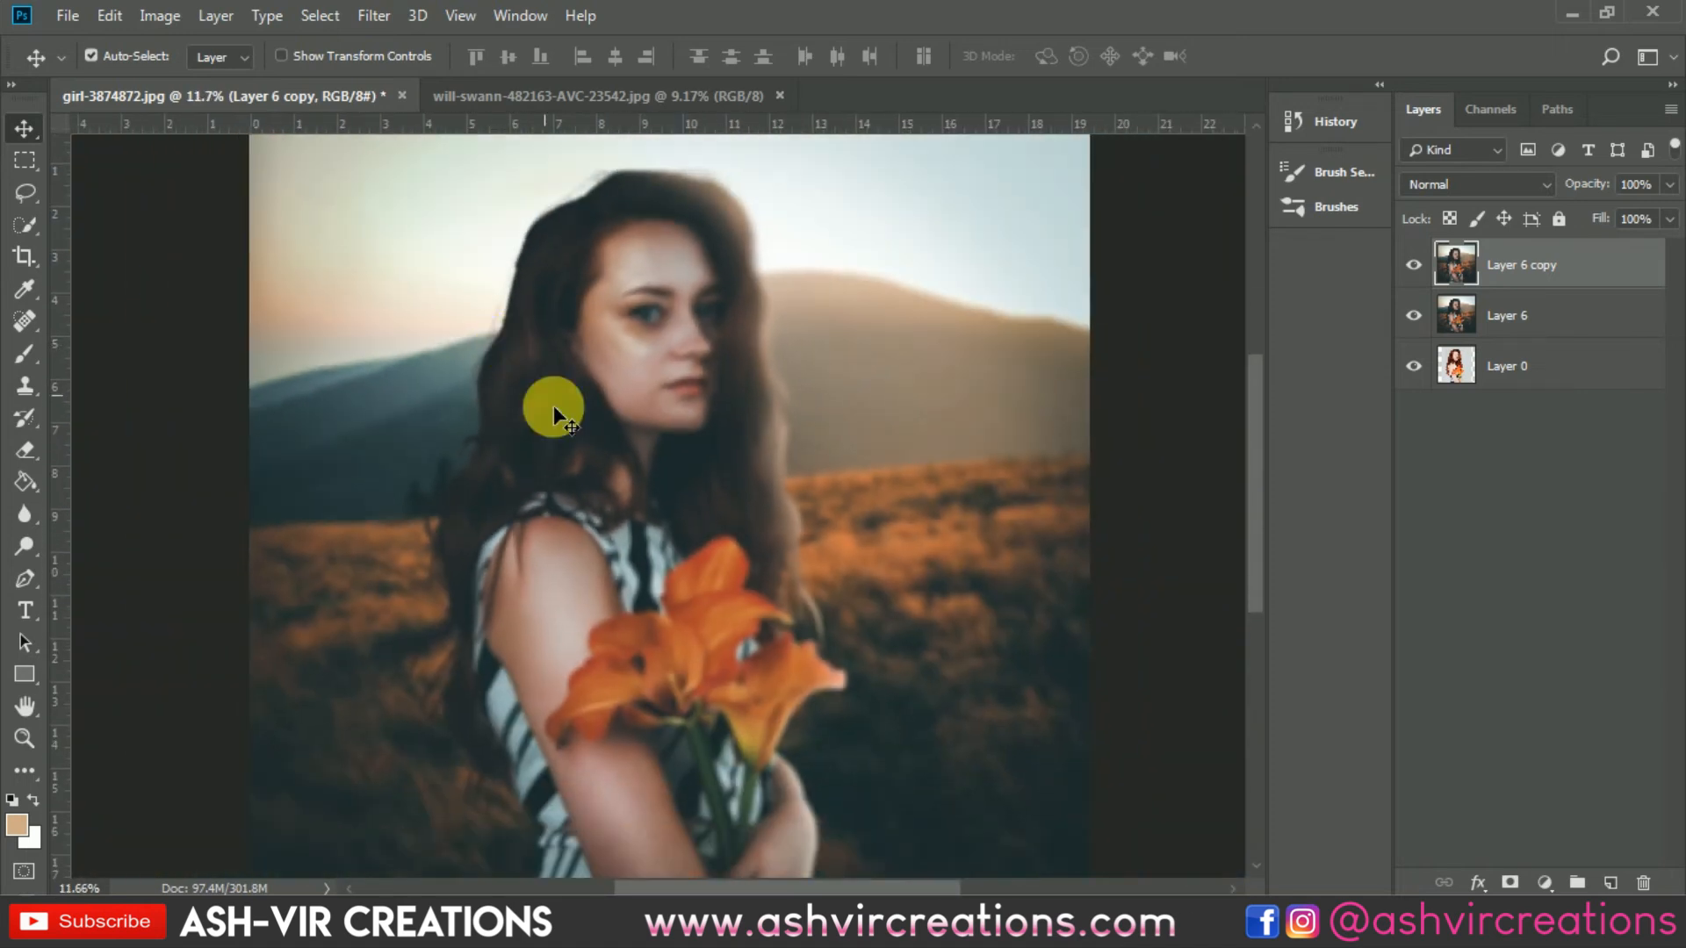
scroll(615, 483, "down", 1)
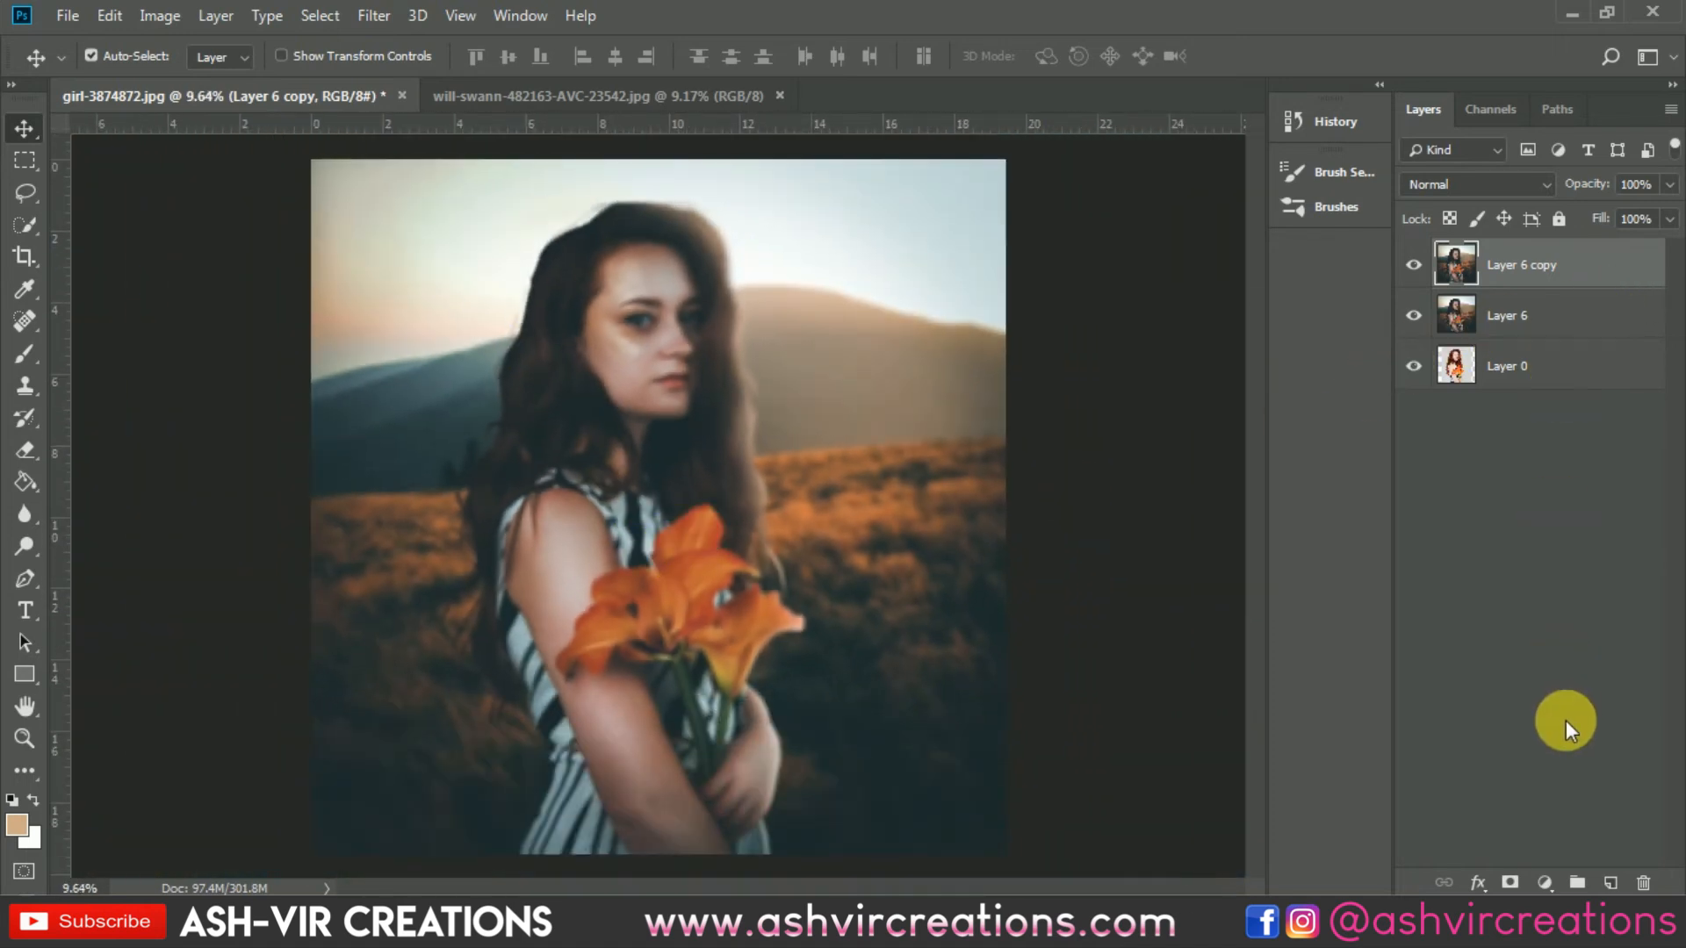
left_click(1512, 884)
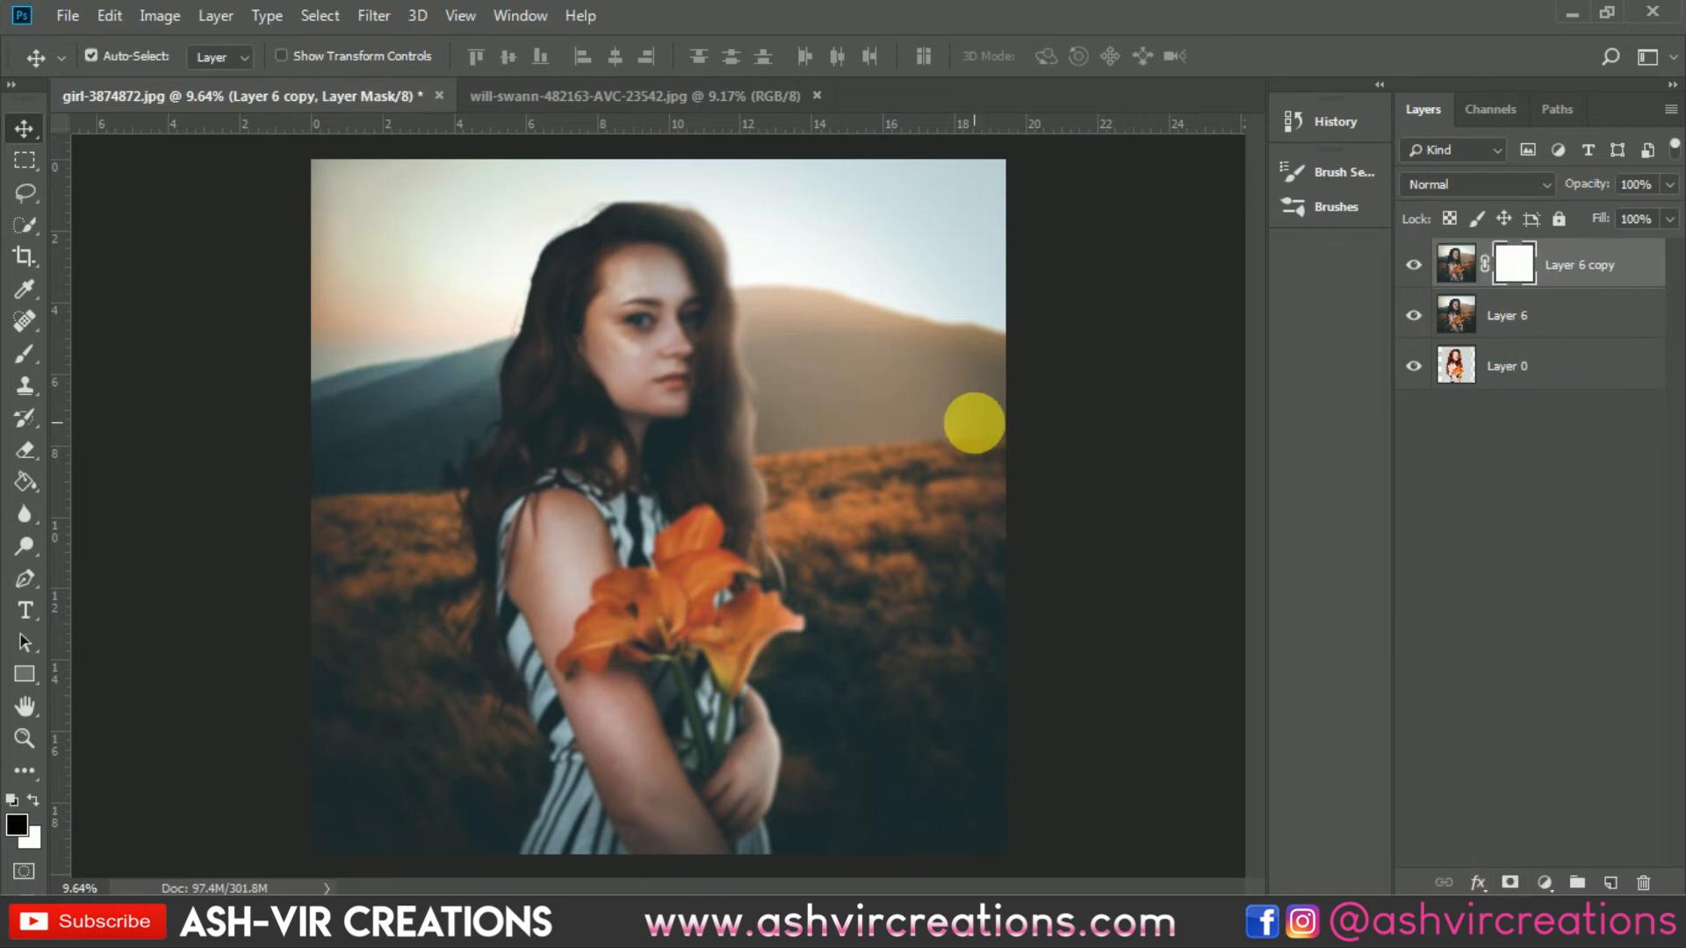
Step: Paint black on the mask over the woman's face, arm and flowers to reveal the sharp image beneath
left_click(27, 355)
scroll(588, 387, "up", 3)
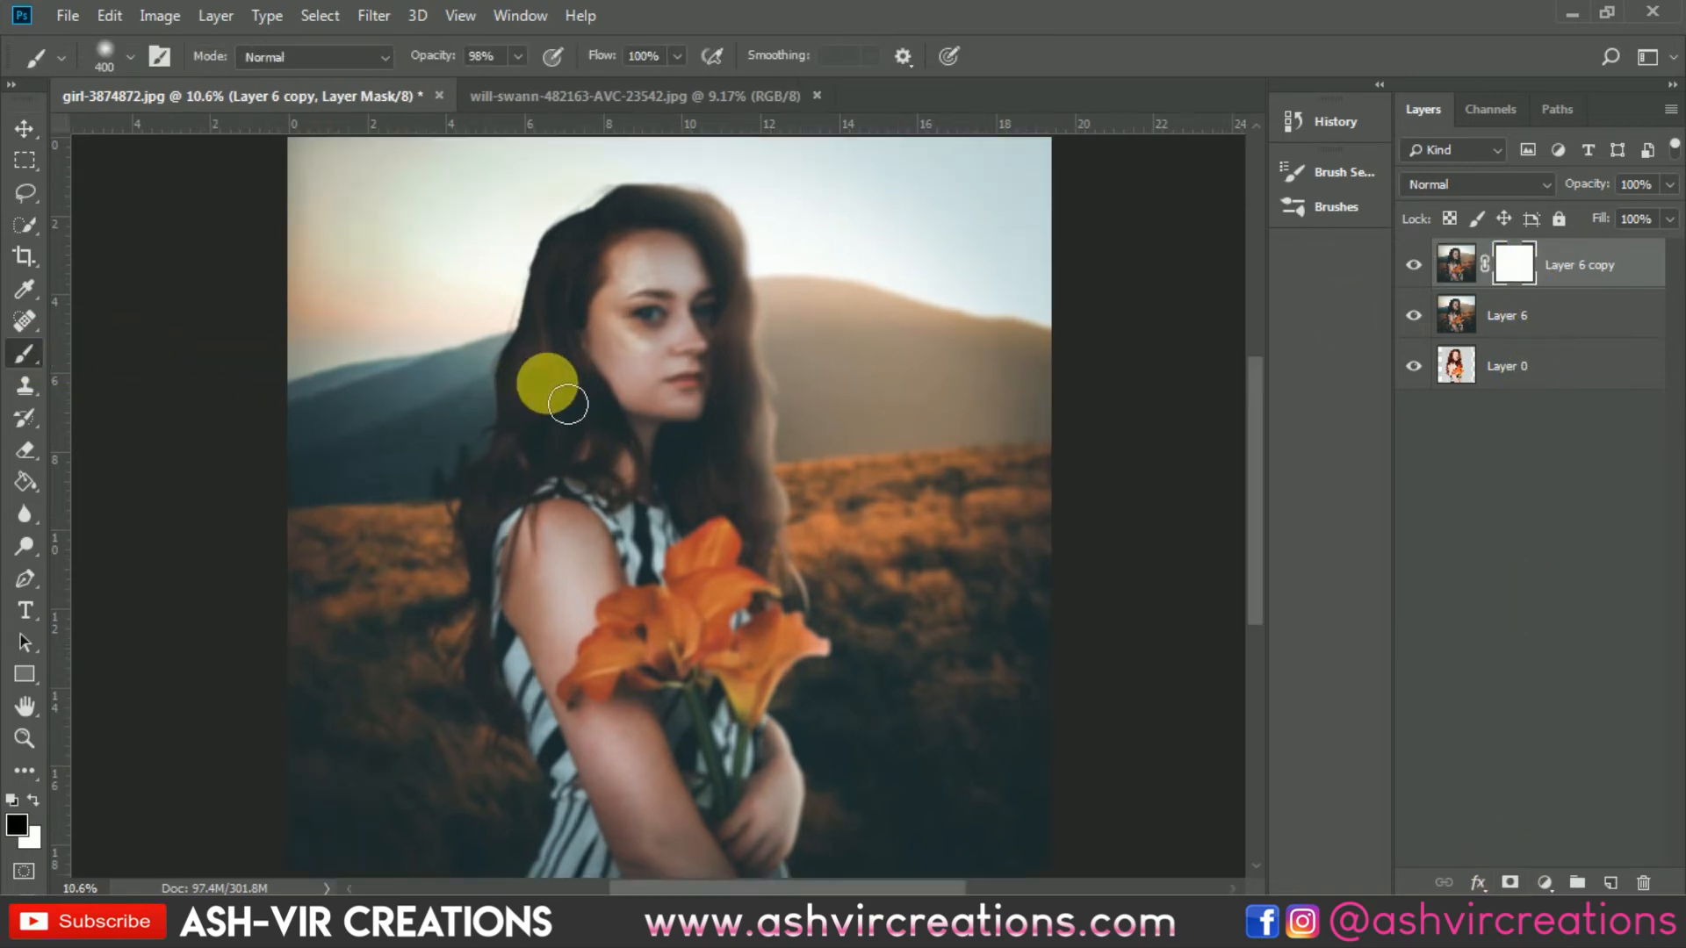
scroll(591, 387, "up", 3)
key("bracketright")
key("bracketright")
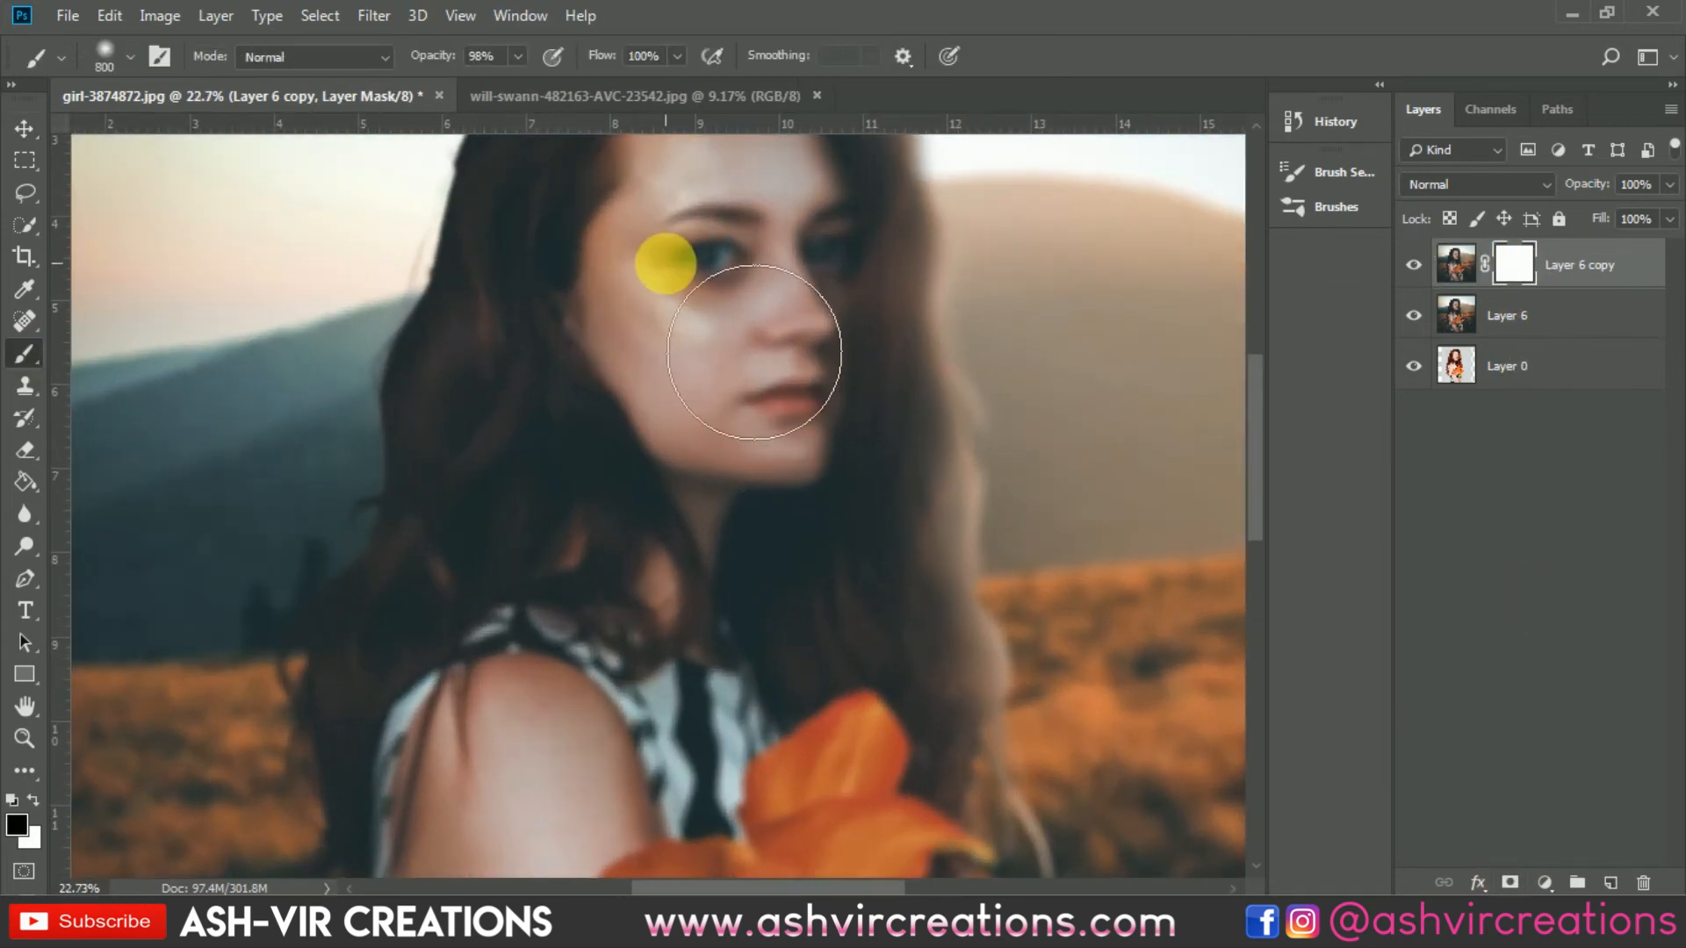
mouse_move(683, 253)
left_mouse_down()
mouse_move(663, 449)
mouse_move(655, 304)
mouse_move(646, 460)
mouse_move(695, 318)
mouse_move(729, 421)
mouse_move(795, 488)
mouse_move(806, 403)
mouse_move(818, 576)
mouse_move(838, 440)
mouse_move(817, 608)
mouse_move(708, 418)
mouse_move(687, 614)
mouse_move(782, 691)
mouse_move(840, 523)
mouse_move(842, 622)
mouse_move(817, 682)
mouse_move(839, 526)
mouse_move(809, 387)
mouse_move(733, 375)
mouse_move(671, 514)
mouse_move(677, 615)
mouse_move(709, 558)
mouse_move(685, 275)
left_mouse_up()
key("bracketleft")
key("bracketleft")
key("bracketleft")
mouse_move(606, 341)
left_mouse_down()
mouse_move(616, 549)
mouse_move(585, 347)
mouse_move(455, 249)
mouse_move(366, 418)
mouse_move(517, 446)
mouse_move(621, 538)
mouse_move(752, 380)
mouse_move(793, 233)
mouse_move(756, 460)
mouse_move(793, 372)
mouse_move(805, 583)
mouse_move(825, 626)
mouse_move(550, 504)
mouse_move(429, 395)
mouse_move(347, 453)
mouse_move(403, 526)
mouse_move(351, 654)
mouse_move(447, 525)
mouse_move(481, 437)
mouse_move(576, 685)
mouse_move(571, 646)
mouse_move(693, 693)
mouse_move(770, 607)
mouse_move(822, 702)
mouse_move(838, 614)
mouse_move(816, 802)
mouse_move(583, 673)
mouse_move(687, 558)
mouse_move(687, 775)
mouse_move(589, 711)
mouse_move(425, 662)
mouse_move(425, 749)
mouse_move(518, 707)
mouse_move(609, 393)
left_mouse_up()
key("bracketleft")
key("bracketleft")
right_click(518, 707)
double_click(580, 662)
mouse_move(448, 469)
left_mouse_down()
mouse_move(523, 586)
mouse_move(641, 706)
mouse_move(688, 578)
mouse_move(662, 563)
mouse_move(633, 591)
mouse_move(611, 646)
mouse_move(695, 601)
mouse_move(678, 567)
mouse_move(766, 546)
mouse_move(806, 578)
mouse_move(792, 504)
mouse_move(849, 419)
mouse_move(957, 438)
mouse_move(1001, 357)
mouse_move(1020, 530)
mouse_move(935, 591)
mouse_move(944, 638)
mouse_move(1058, 552)
mouse_move(1055, 518)
mouse_move(1074, 562)
mouse_move(978, 600)
mouse_move(965, 695)
mouse_move(937, 620)
mouse_move(799, 614)
left_mouse_up()
left_click_drag(753, 526, 716, 389)
mouse_move(614, 464)
left_mouse_down()
mouse_move(662, 623)
mouse_move(477, 453)
mouse_move(594, 681)
mouse_move(527, 591)
mouse_move(647, 693)
mouse_move(565, 369)
mouse_move(749, 741)
mouse_move(878, 489)
mouse_move(887, 502)
mouse_move(832, 595)
mouse_move(888, 501)
mouse_move(851, 632)
mouse_move(884, 494)
mouse_move(801, 553)
mouse_move(764, 715)
mouse_move(813, 489)
mouse_move(725, 467)
left_mouse_up()
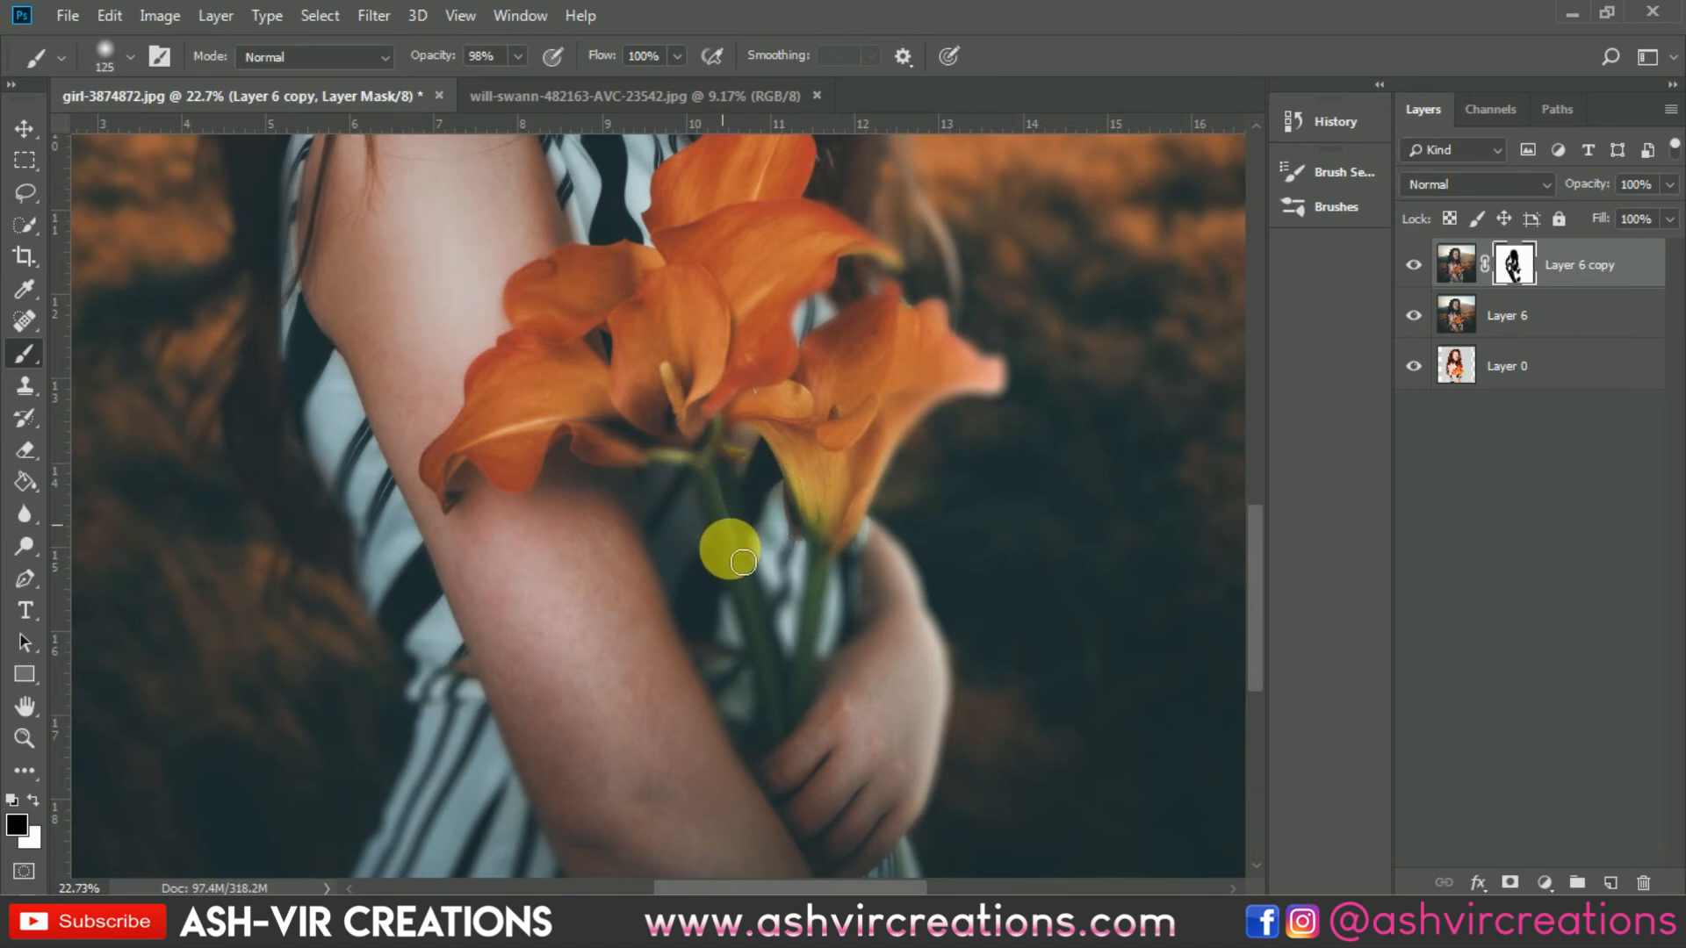
mouse_move(770, 625)
left_mouse_down()
mouse_move(784, 786)
mouse_move(775, 728)
mouse_move(788, 737)
mouse_move(711, 584)
left_mouse_up()
Step: Continue masking the blur away from the woman's hair, neck and shoulder with a larger brush
scroll(712, 584, "down", 3)
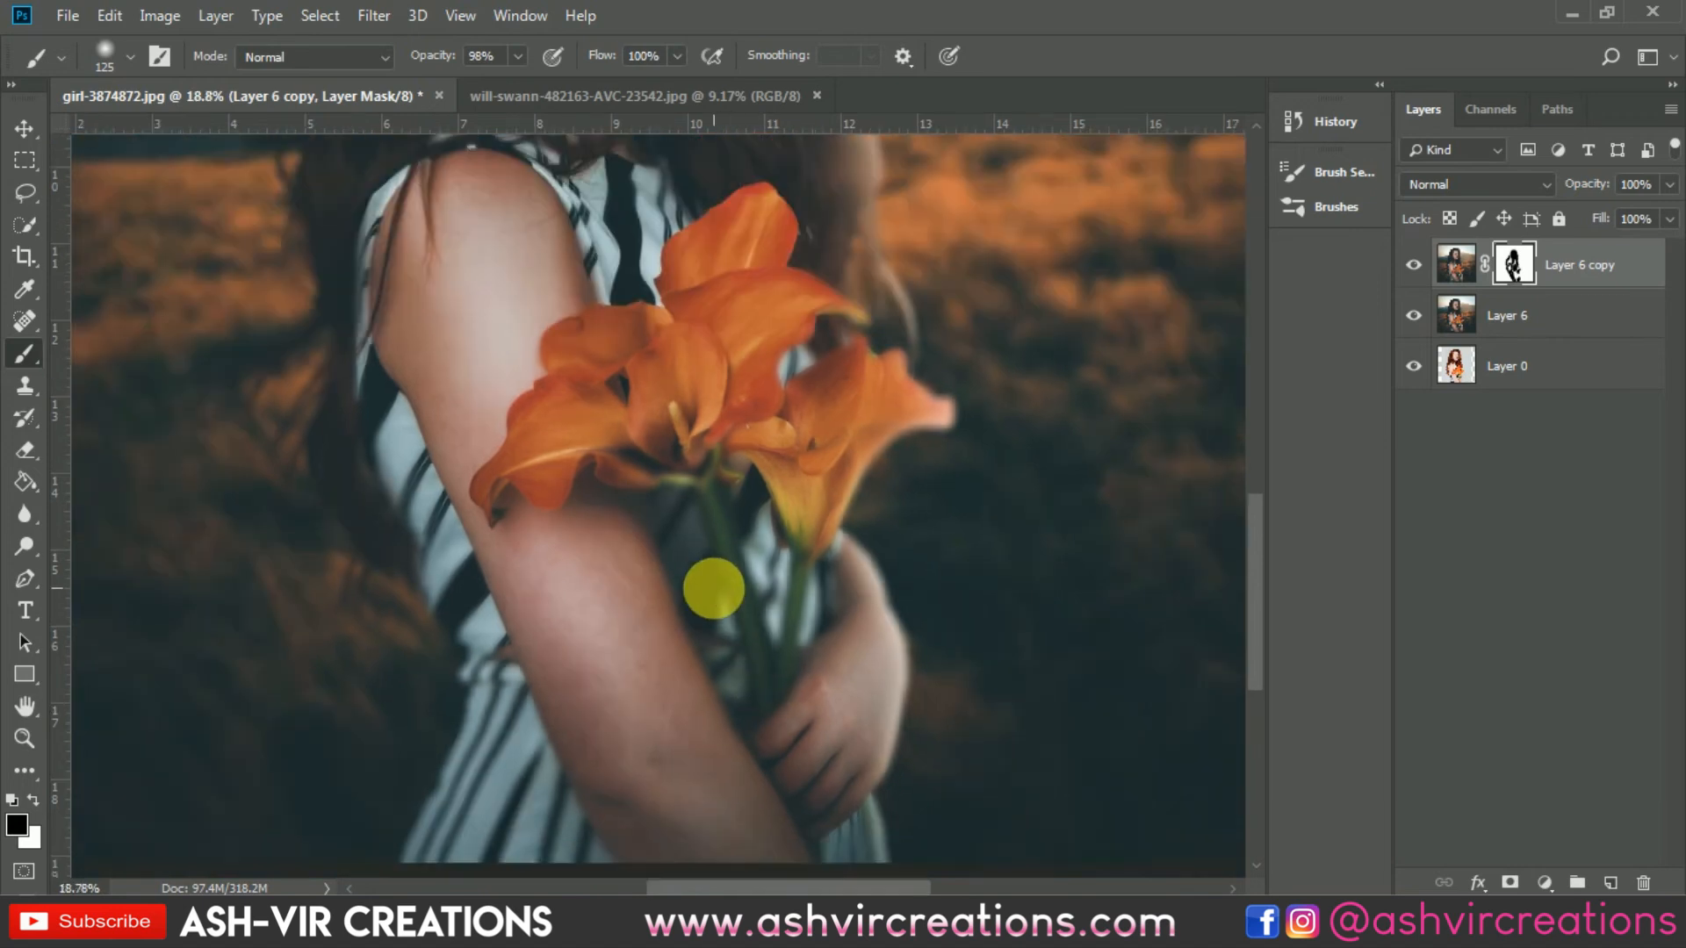
scroll(699, 547, "down", 3)
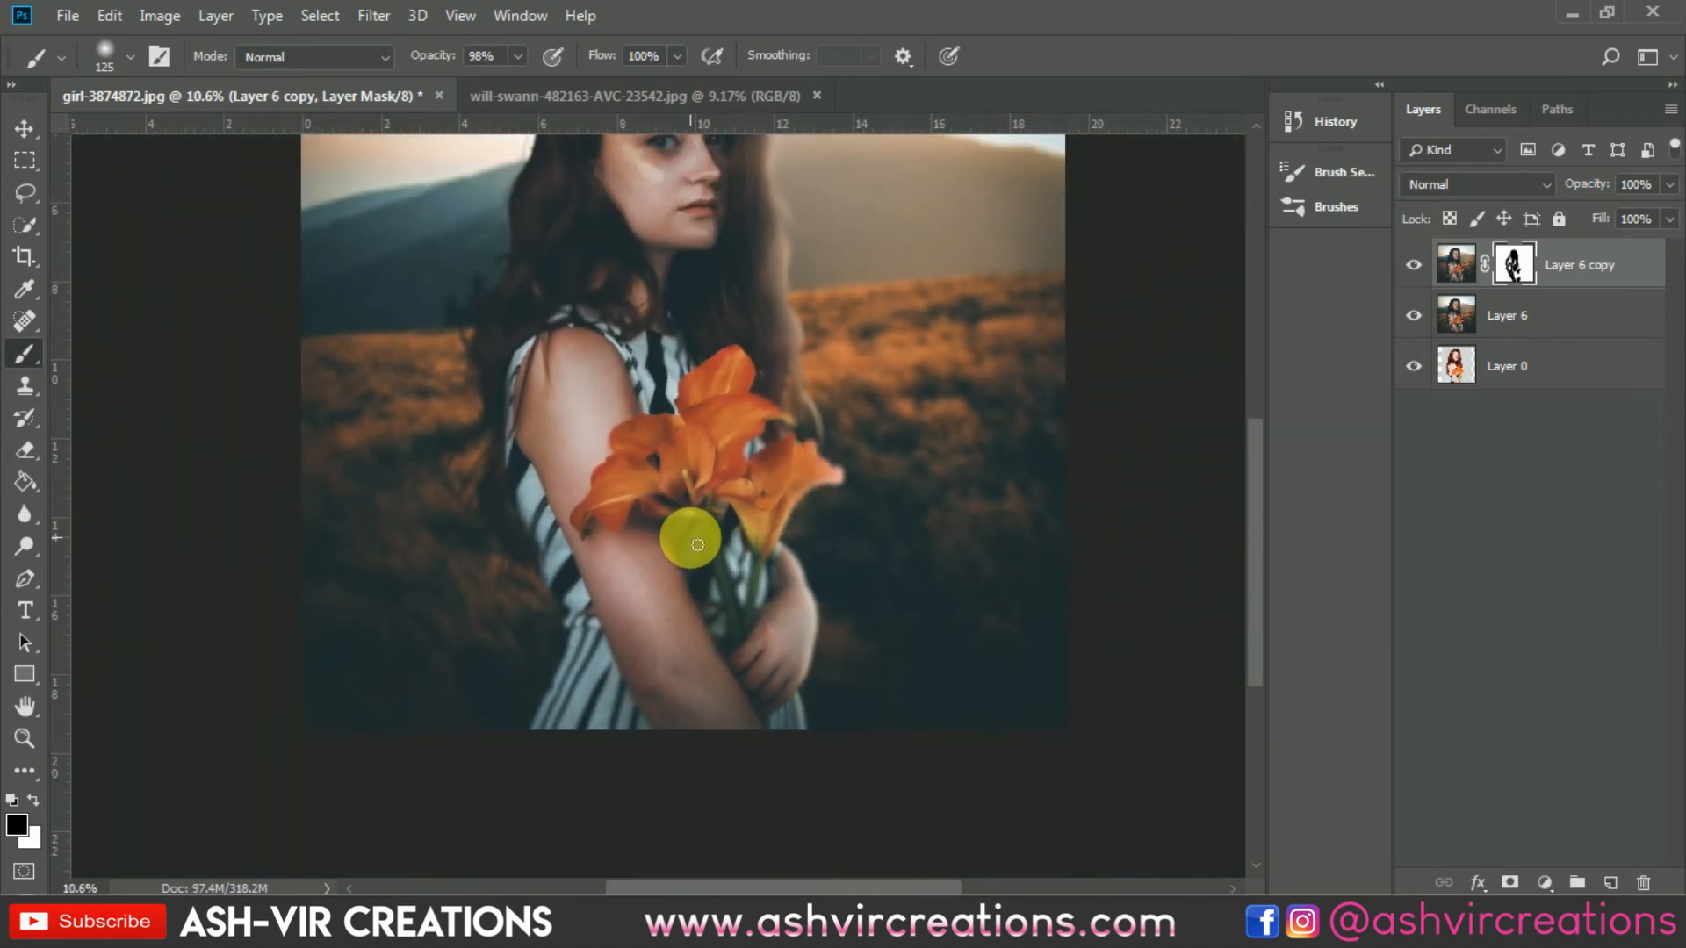
scroll(707, 647, "up", 6)
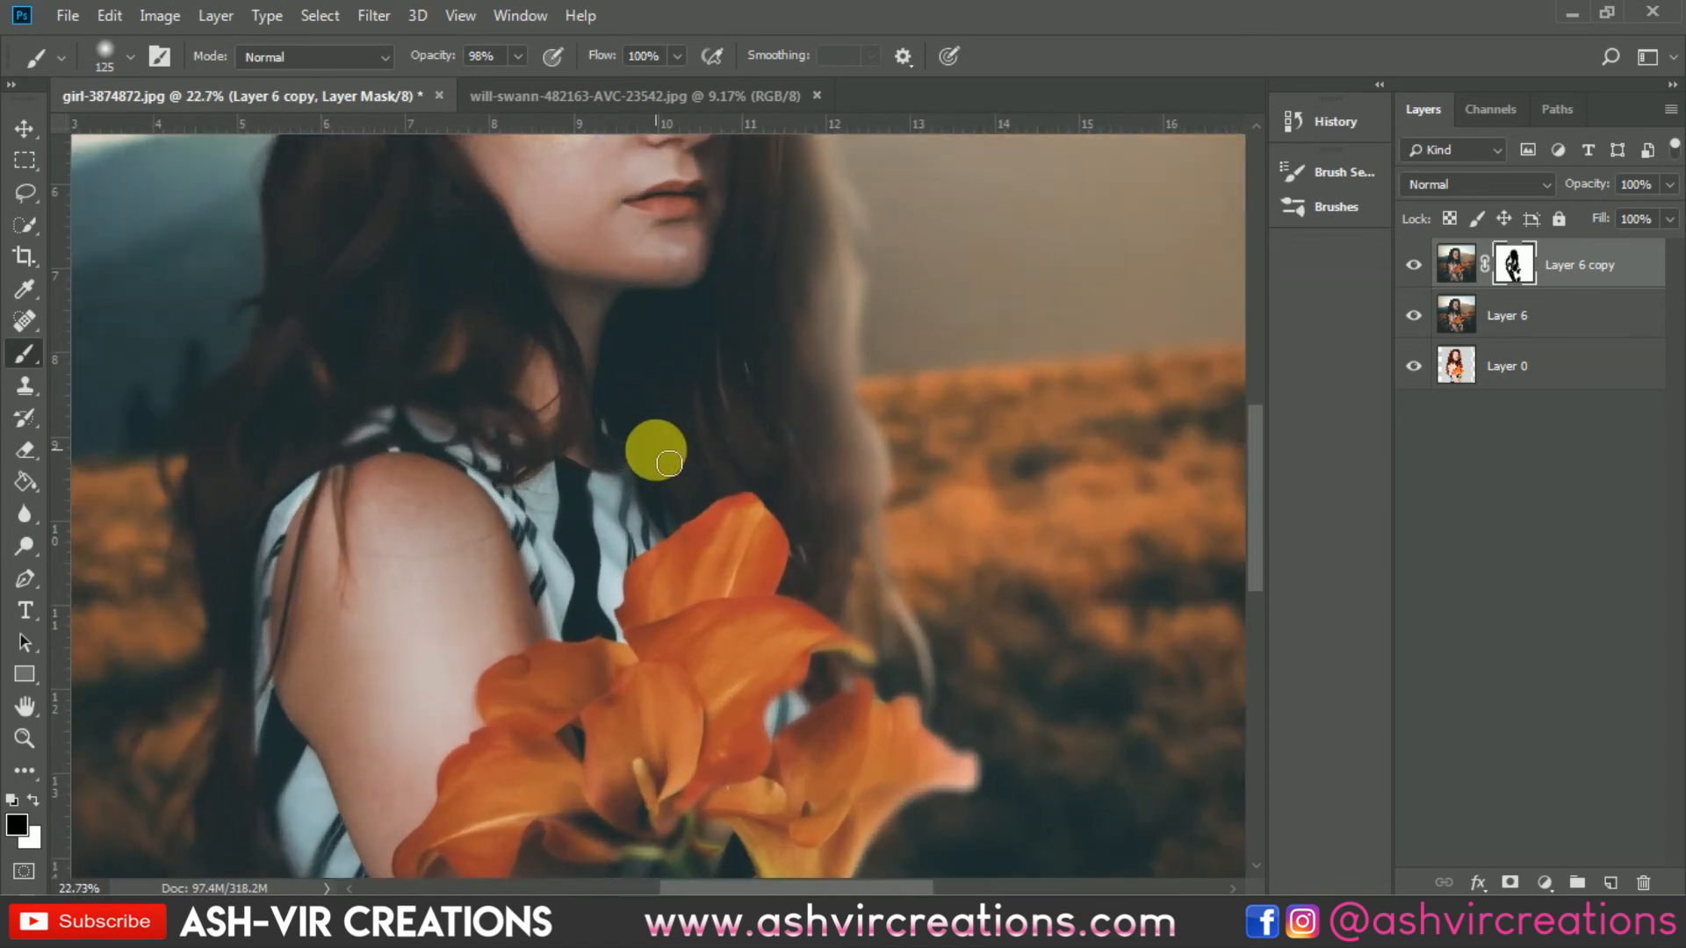
left_click_drag(662, 459, 787, 670)
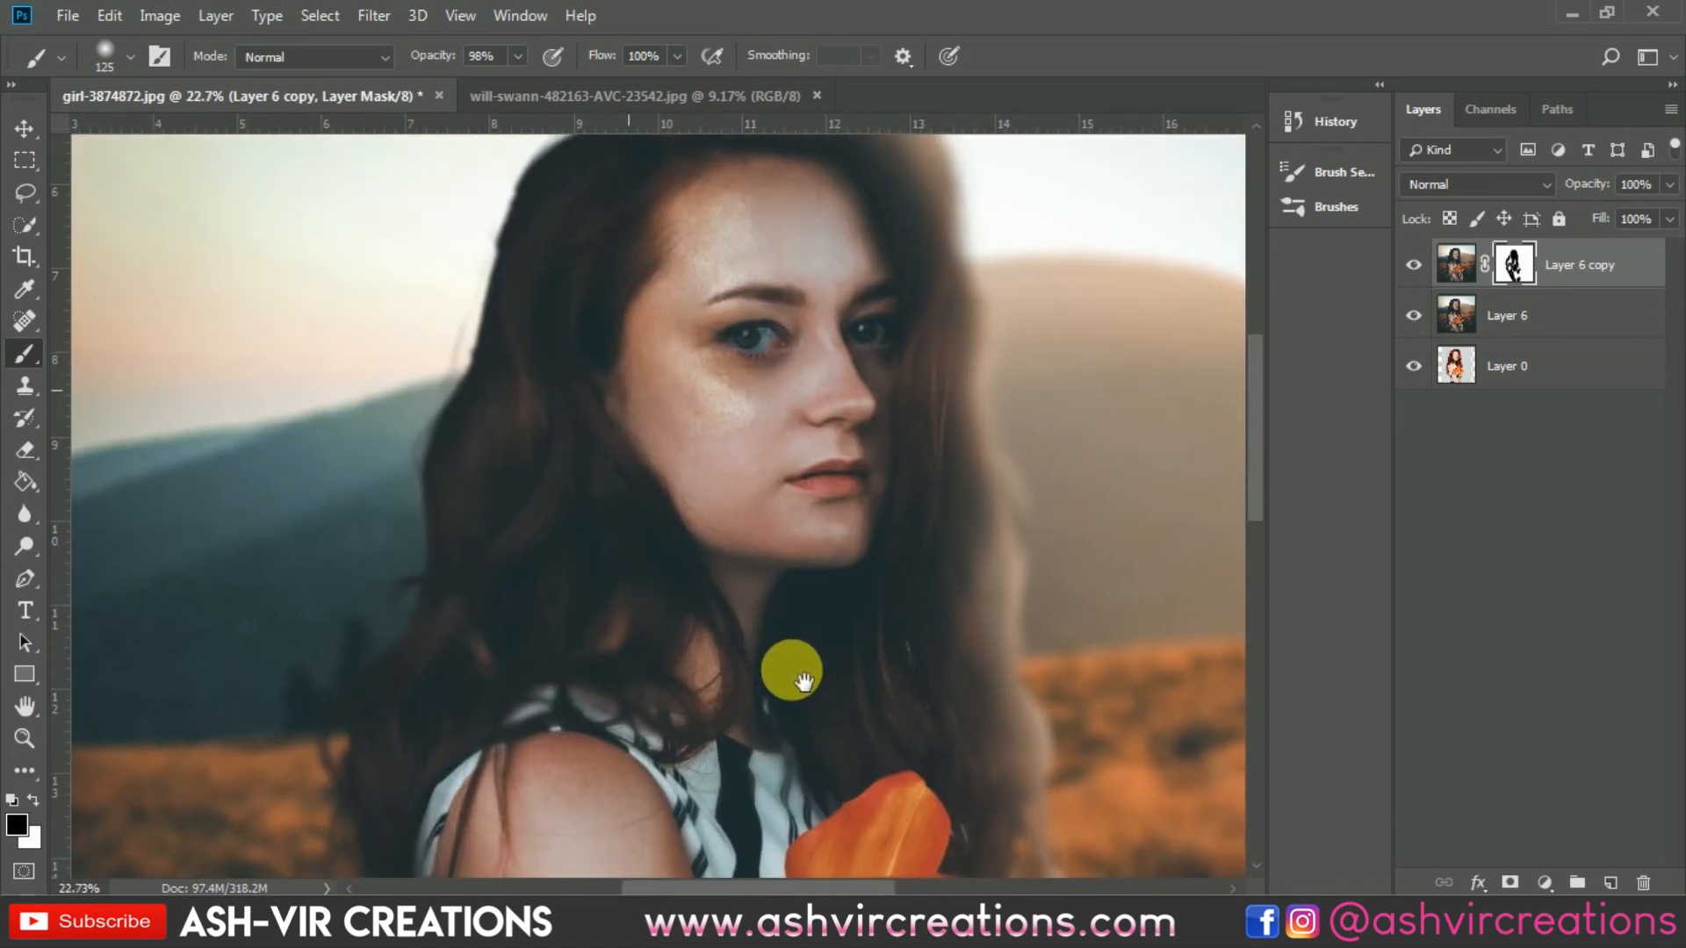
left_click_drag(715, 414, 749, 694)
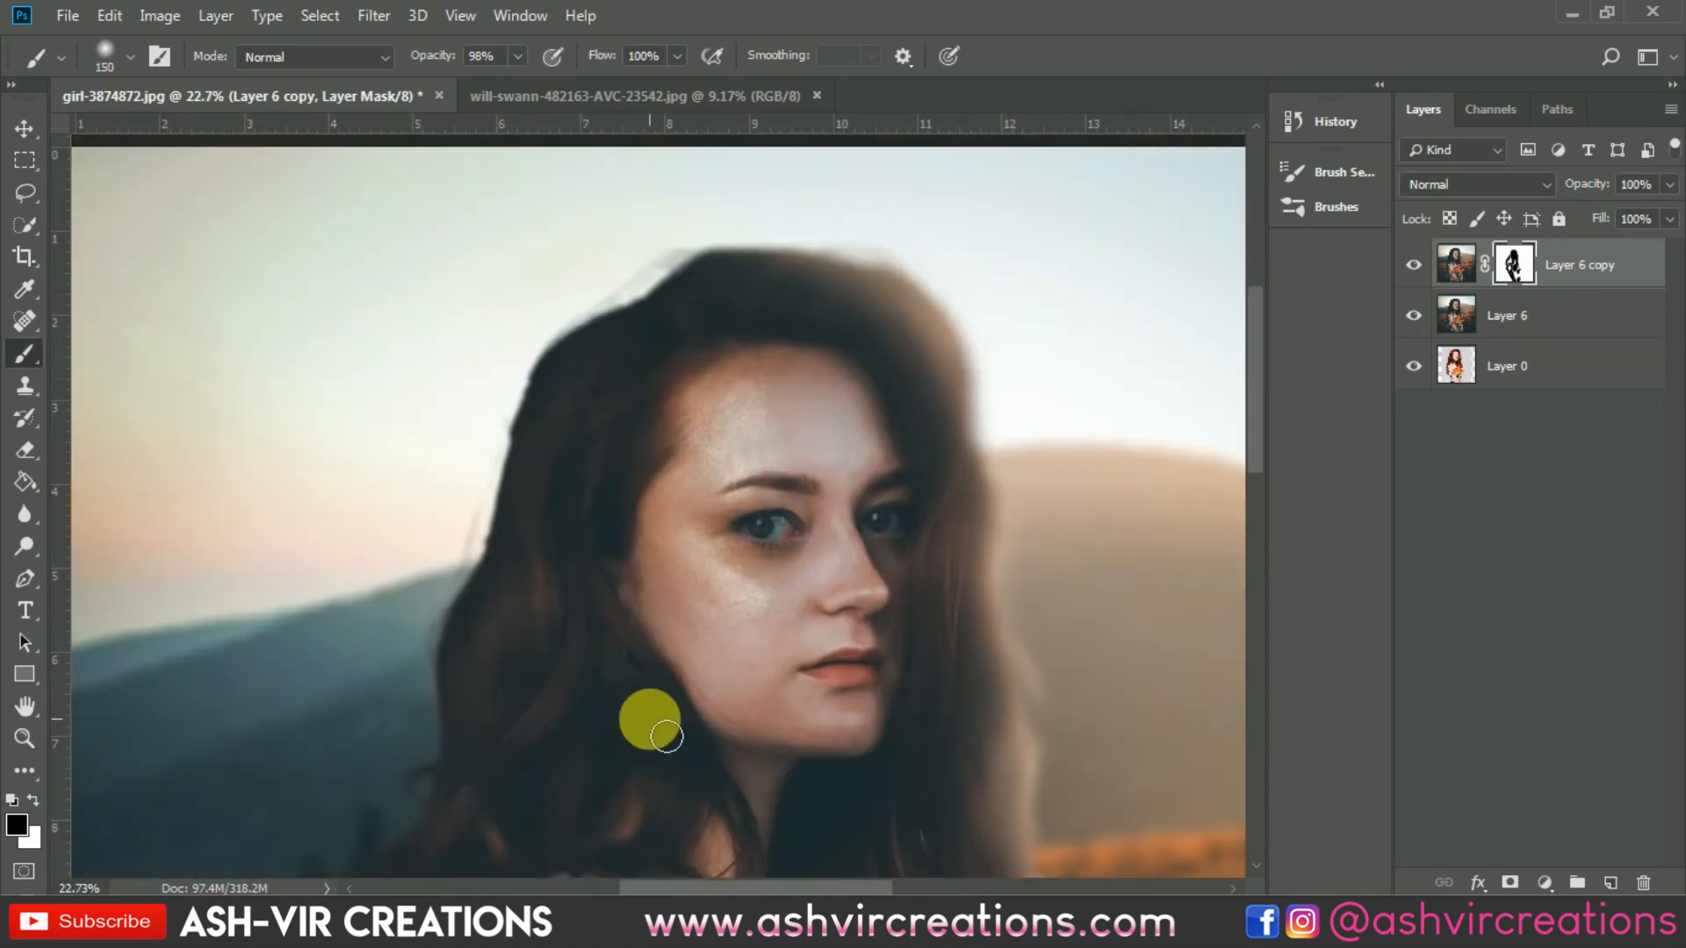
key("bracketright")
key("bracketright")
key("bracketright")
key("bracketright")
key("bracketright")
key("bracketright")
mouse_move(604, 420)
left_mouse_down()
mouse_move(574, 616)
mouse_move(585, 641)
left_mouse_up()
mouse_move(649, 707)
left_mouse_down()
mouse_move(676, 561)
mouse_move(630, 669)
left_mouse_up()
mouse_move(598, 529)
left_mouse_down()
mouse_move(616, 578)
mouse_move(855, 627)
mouse_move(900, 581)
mouse_move(936, 480)
mouse_move(916, 399)
mouse_move(806, 347)
mouse_move(727, 462)
mouse_move(711, 541)
mouse_move(790, 143)
left_mouse_up()
key("space")
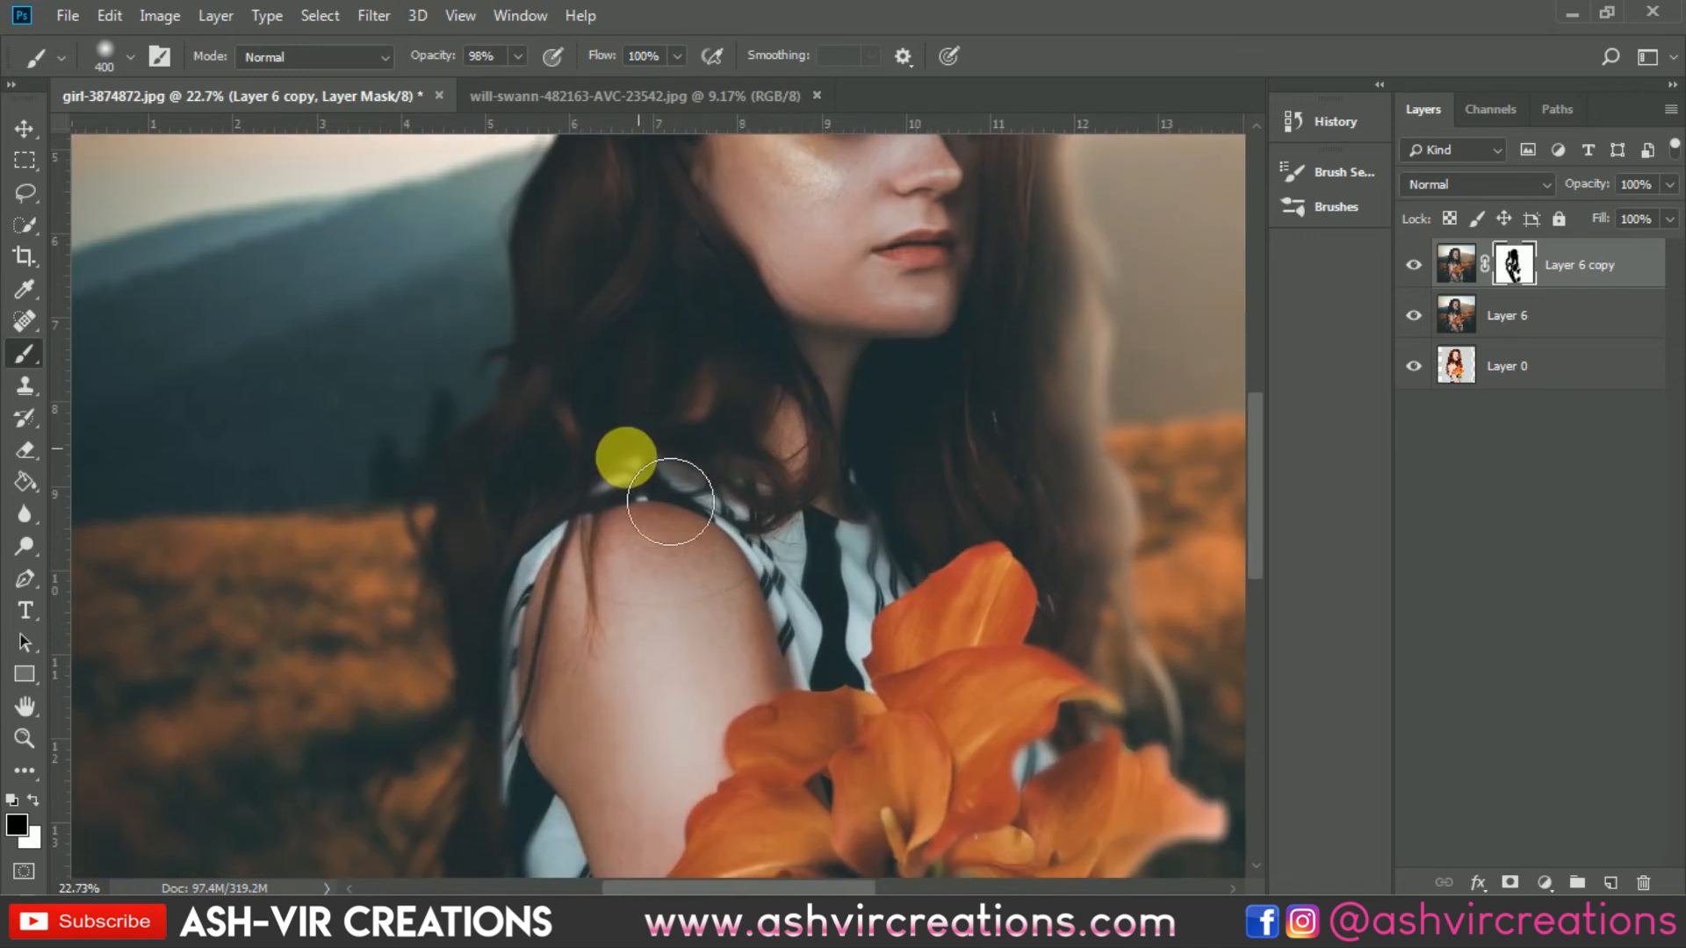
left_click_drag(614, 522, 626, 334)
mouse_move(565, 738)
left_mouse_down()
mouse_move(594, 807)
mouse_move(739, 705)
left_mouse_up()
scroll(738, 702, "down", 4)
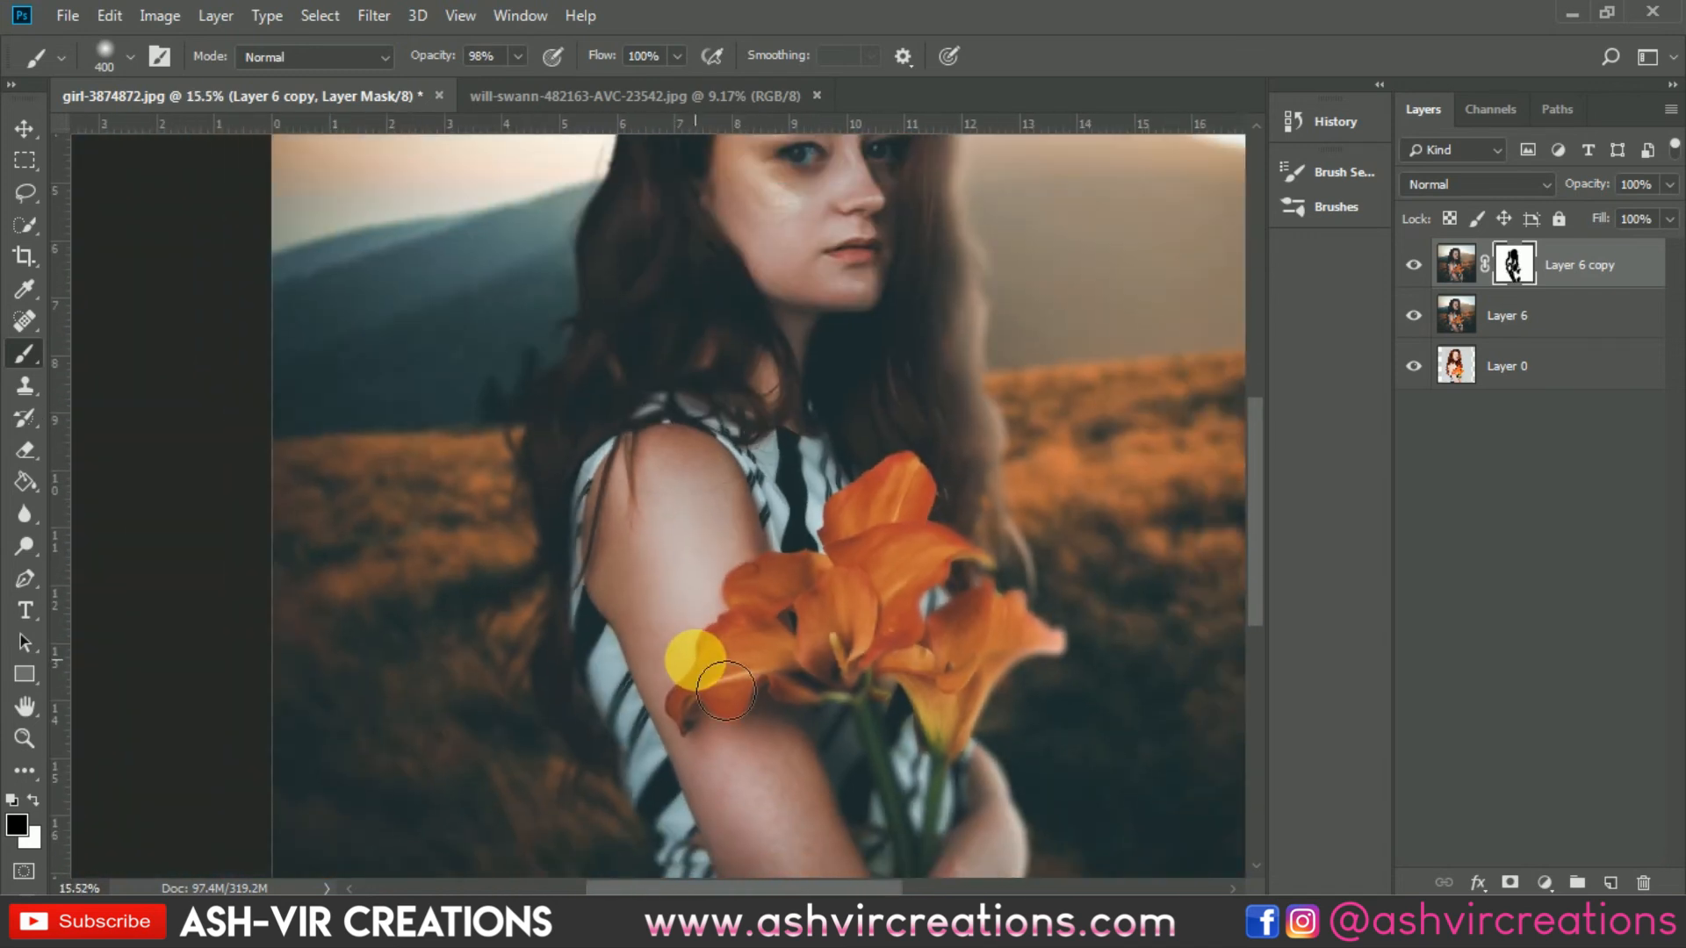
Step: Merge the masked copy with the blurred layer below it
key("v")
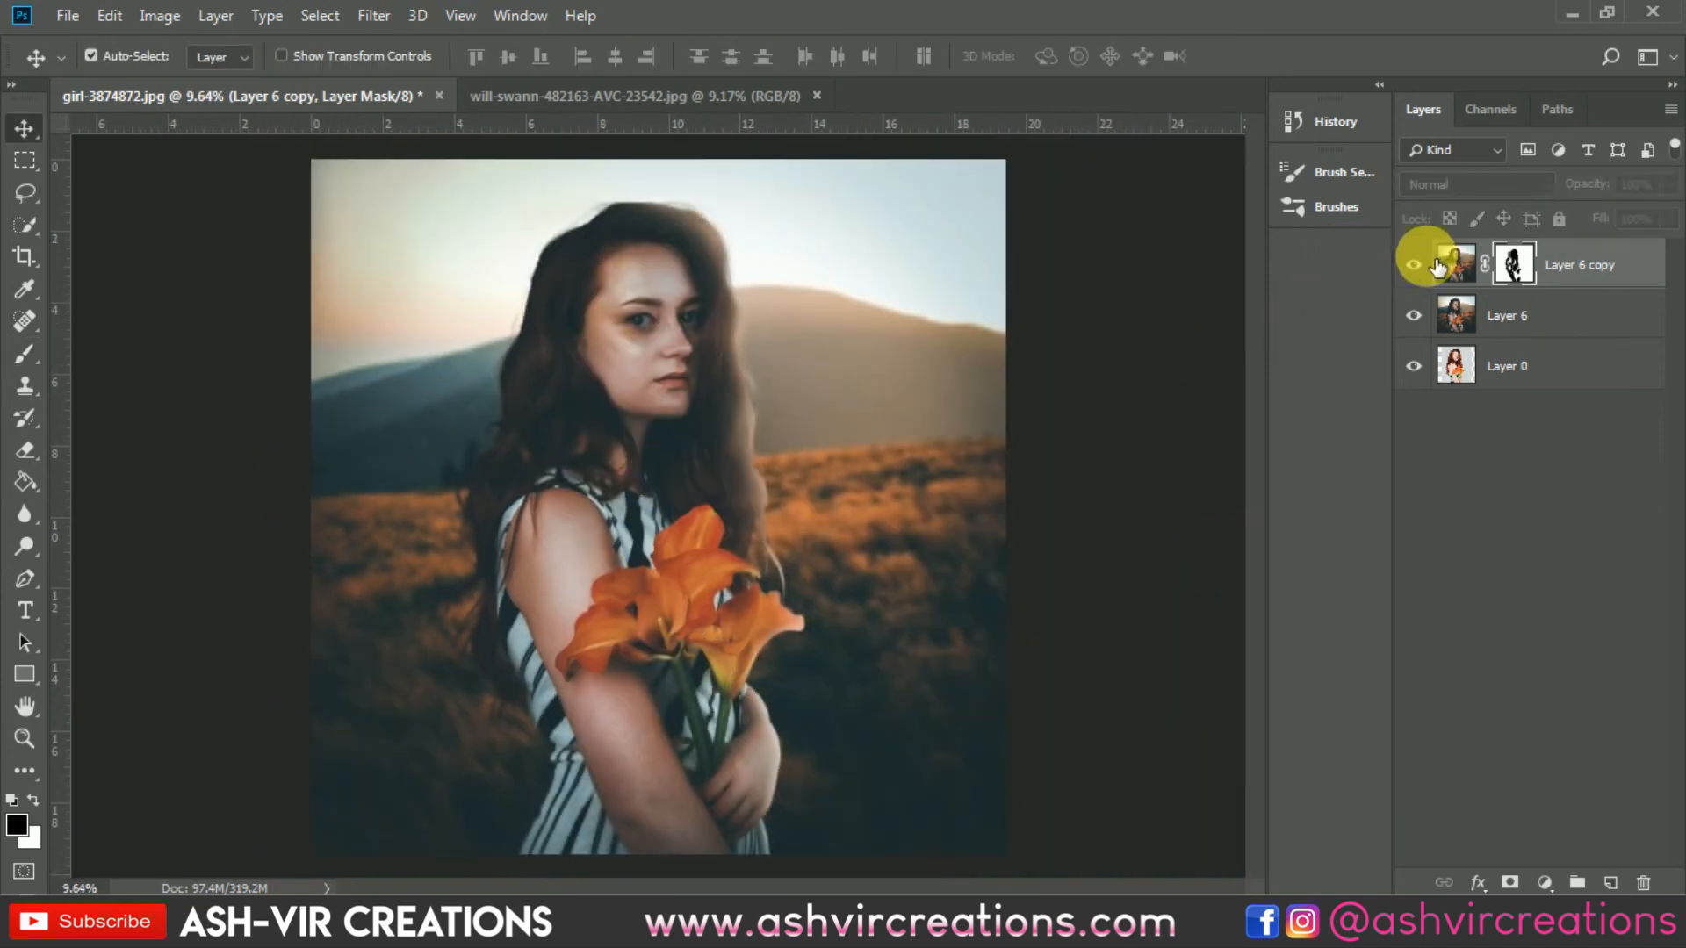
left_click(1515, 312, "shift")
right_click(1517, 313)
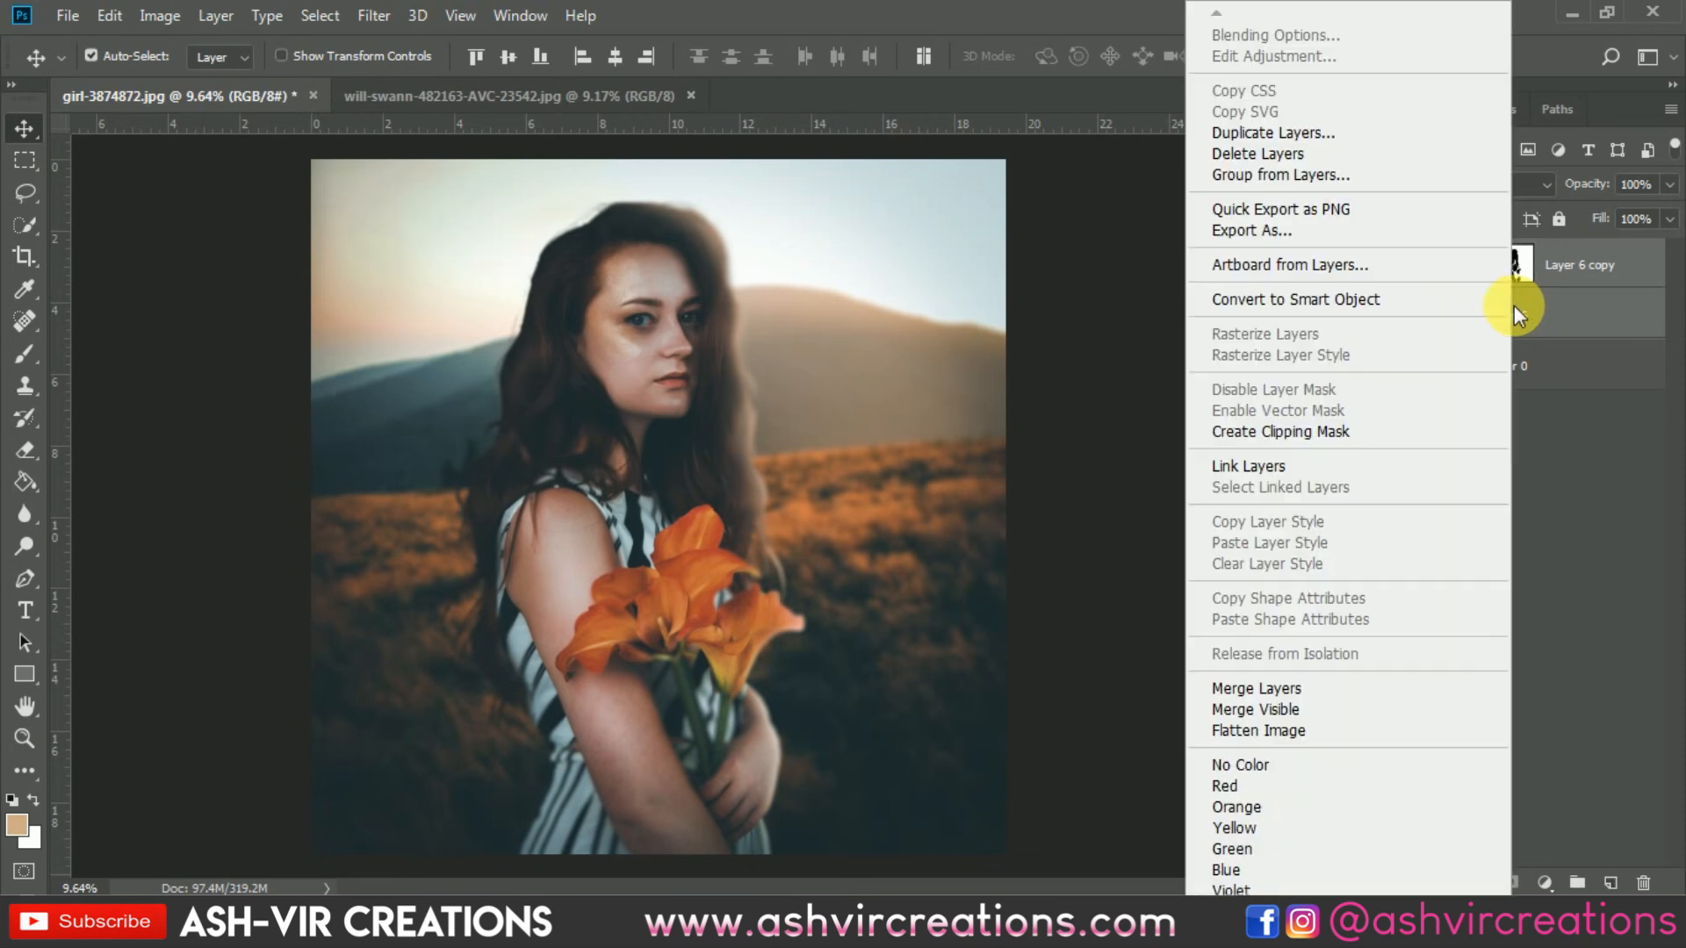
left_click(1257, 689)
Step: Create a new empty layer and paint one soft light-orange spot over the hills right of the woman
scroll(610, 378, "up", 4)
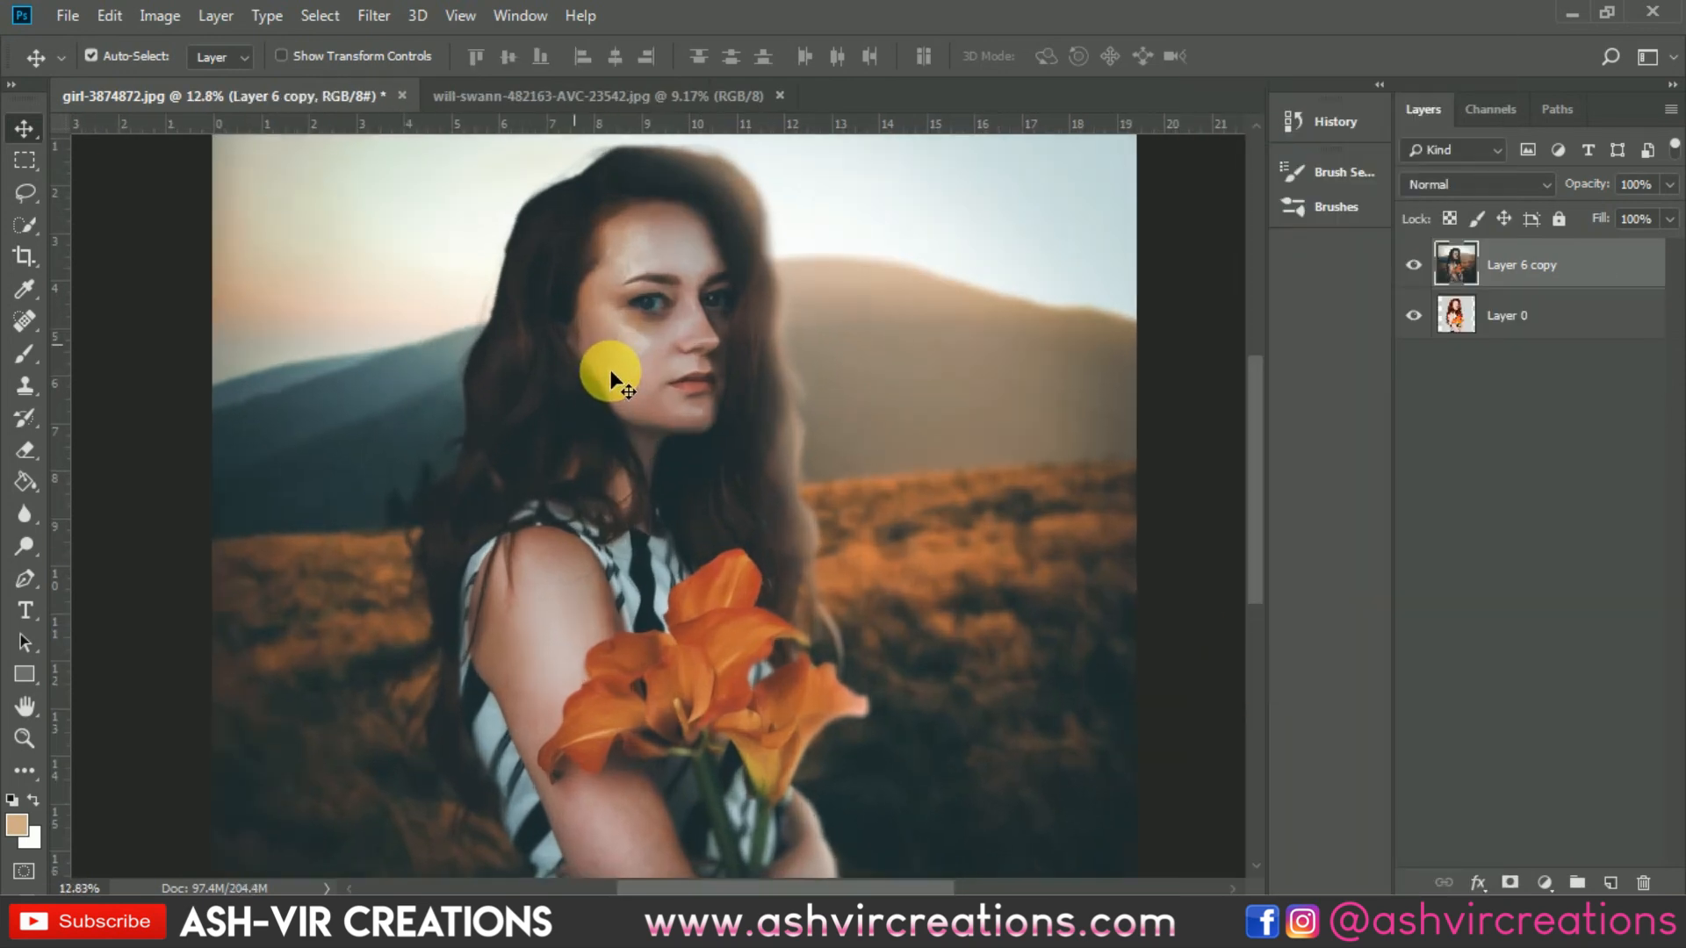
scroll(685, 237, "up", 3)
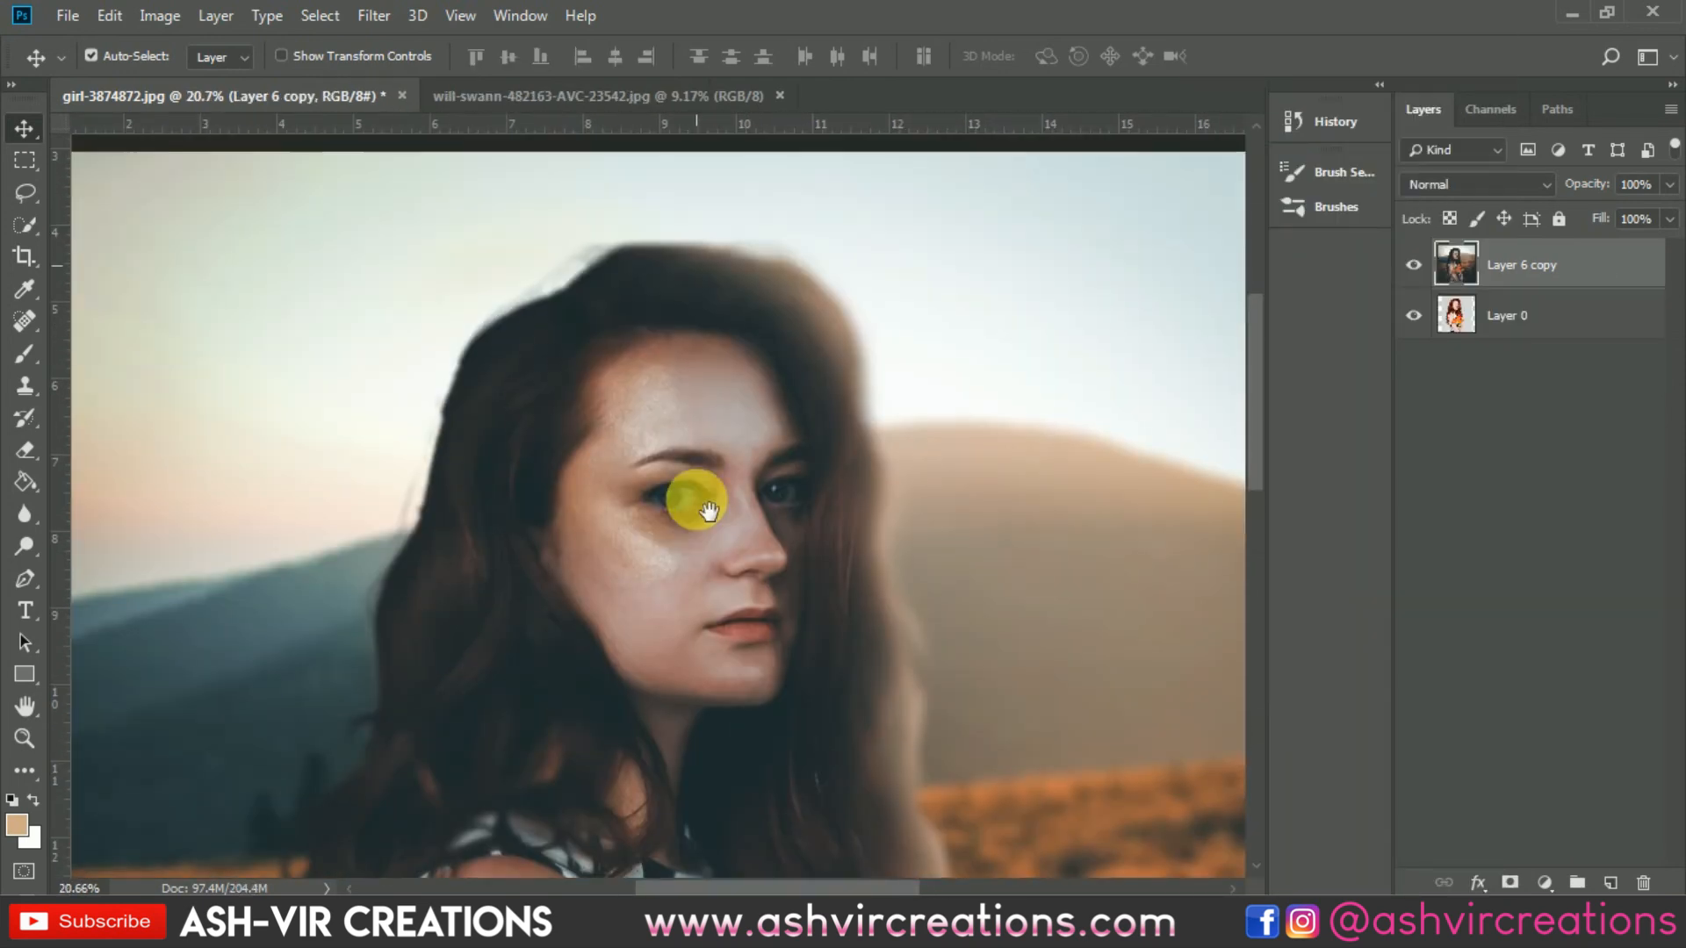
scroll(699, 474, "down", 5)
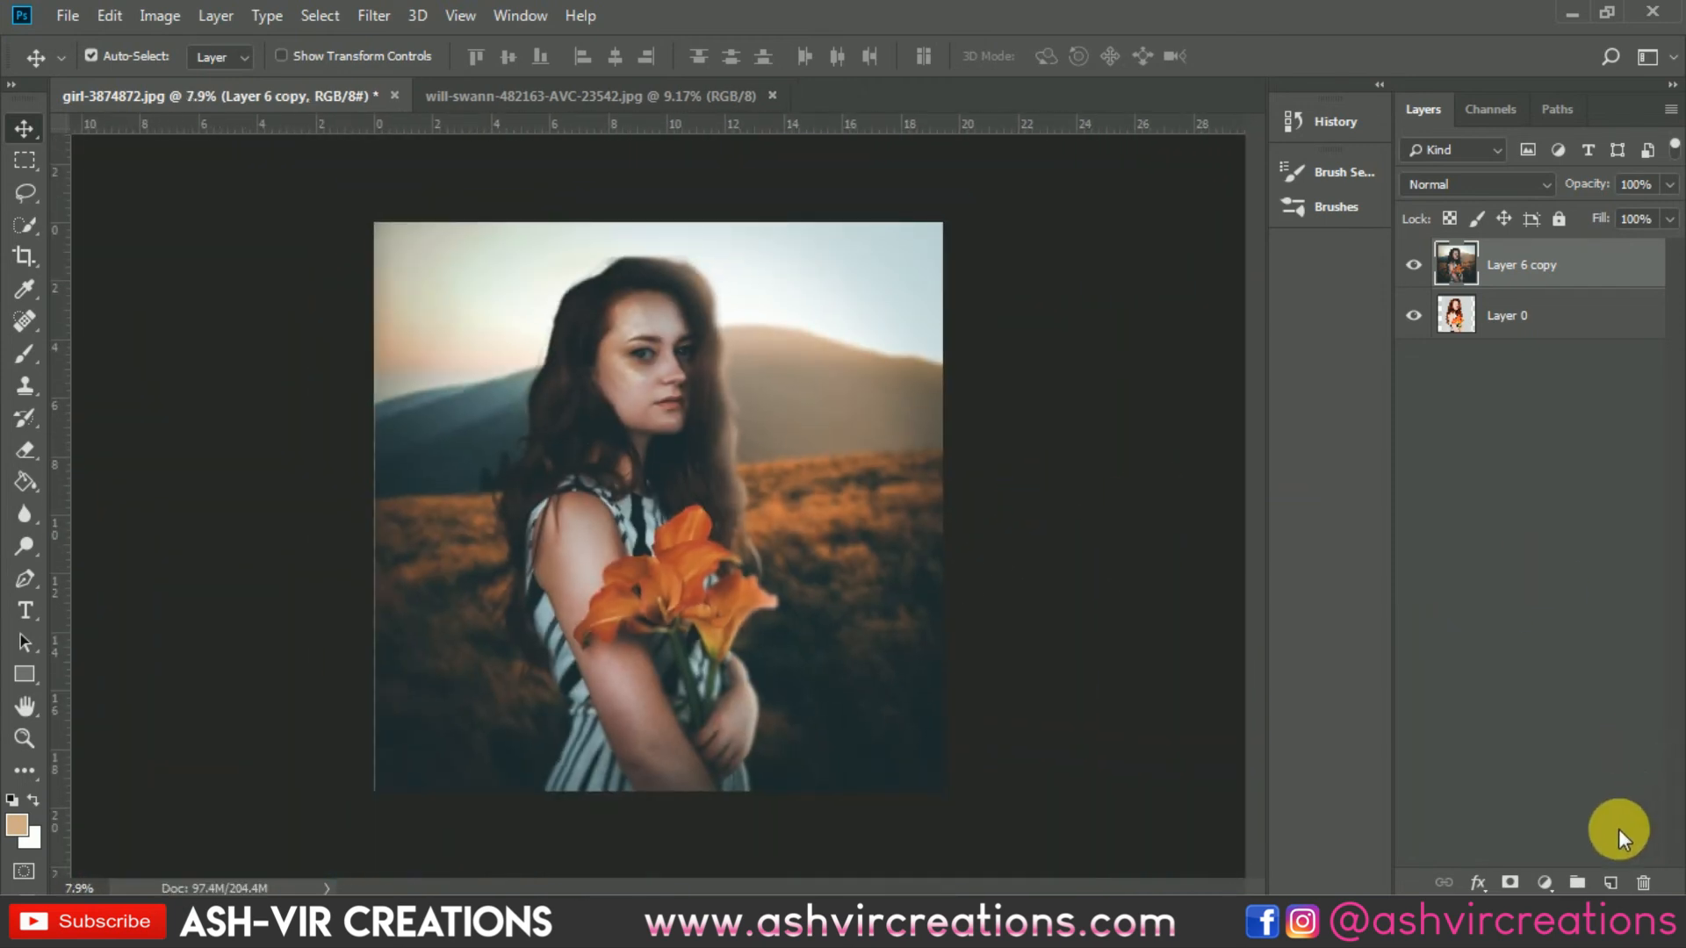
left_click(1623, 881)
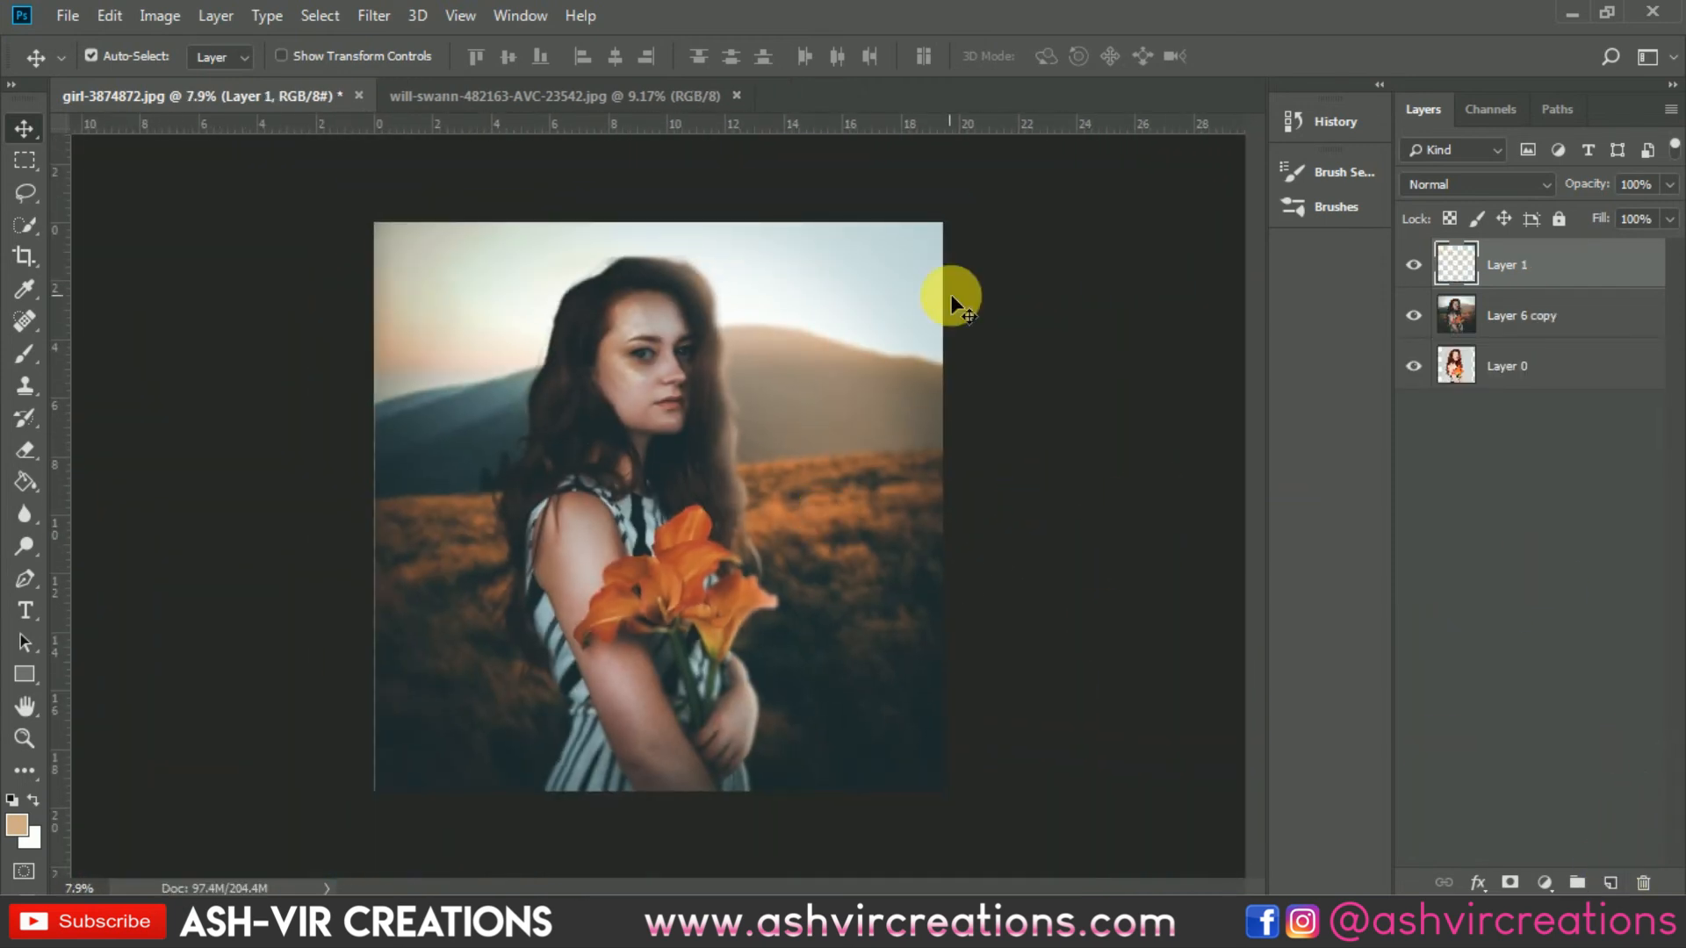
left_click(21, 351)
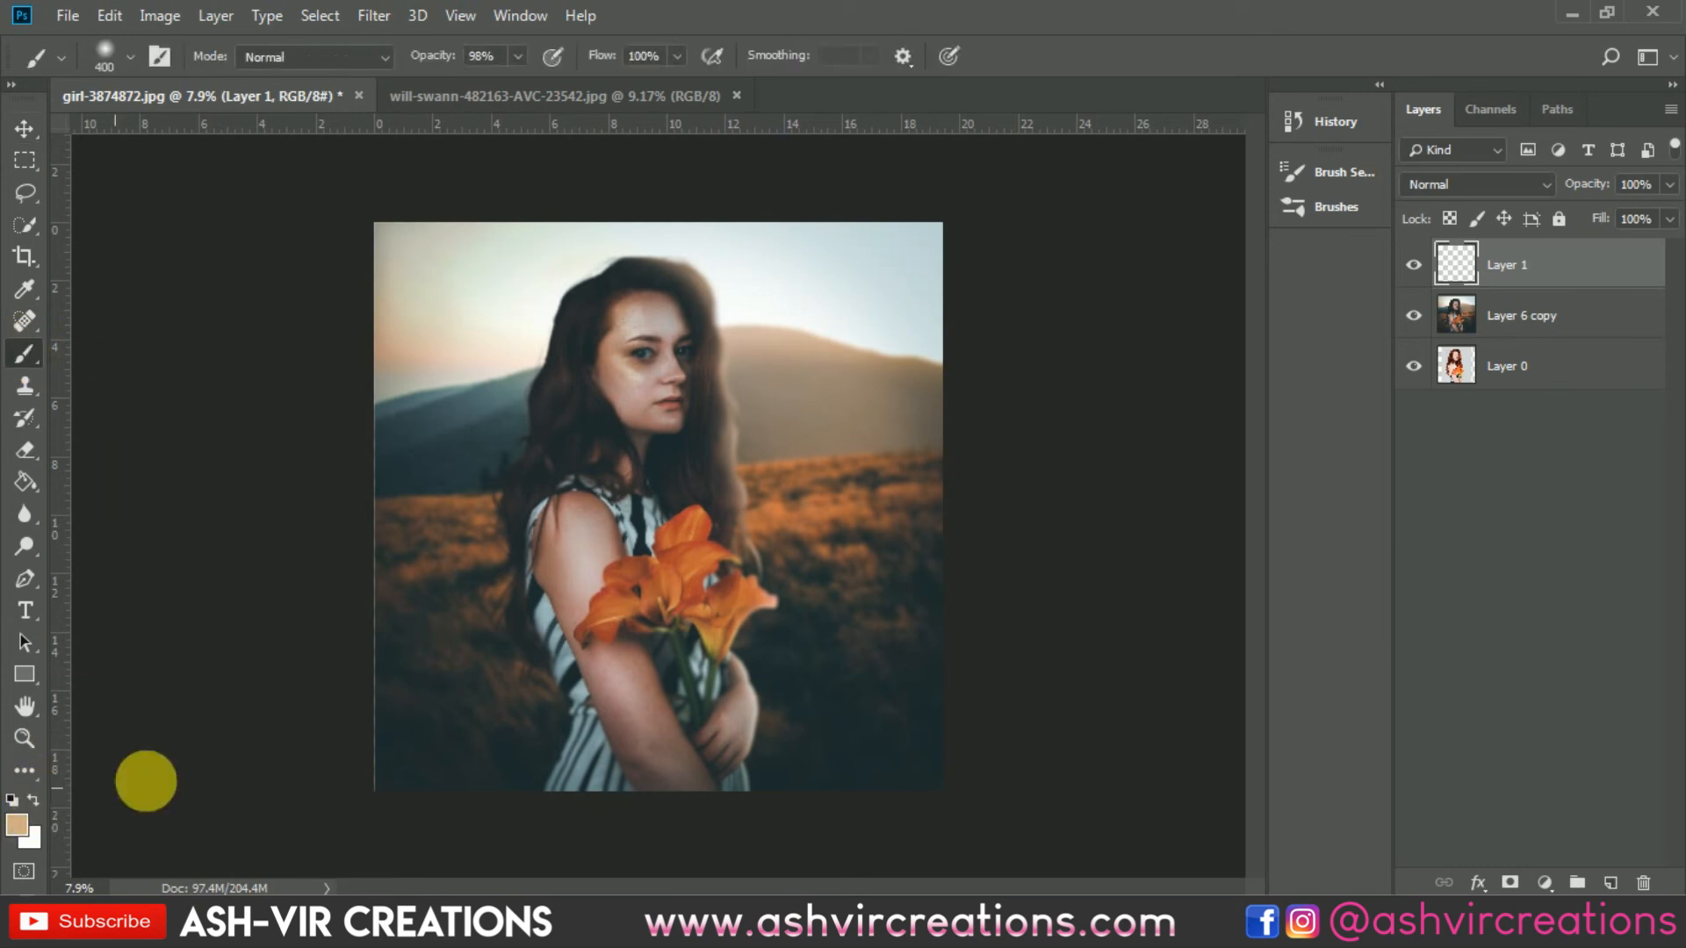
left_click(779, 407)
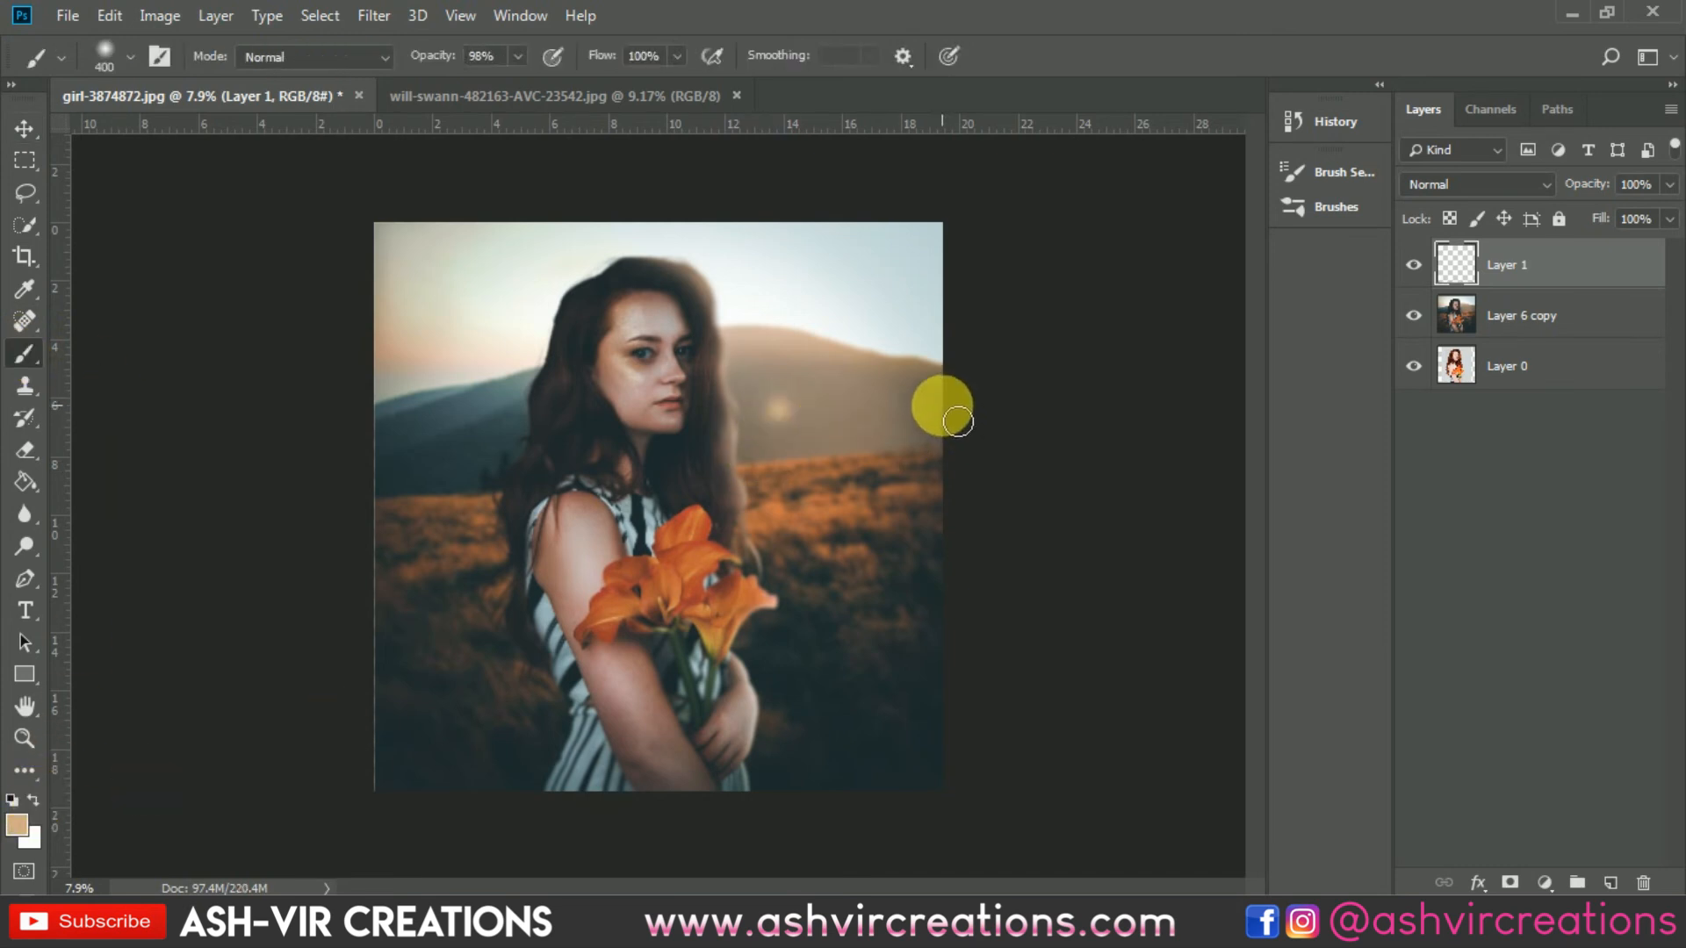
Step: Enlarge the spot into a big glow over the upper right hills with Free Transform and set its blend mode to Screen
key("v")
key("ctrl+t")
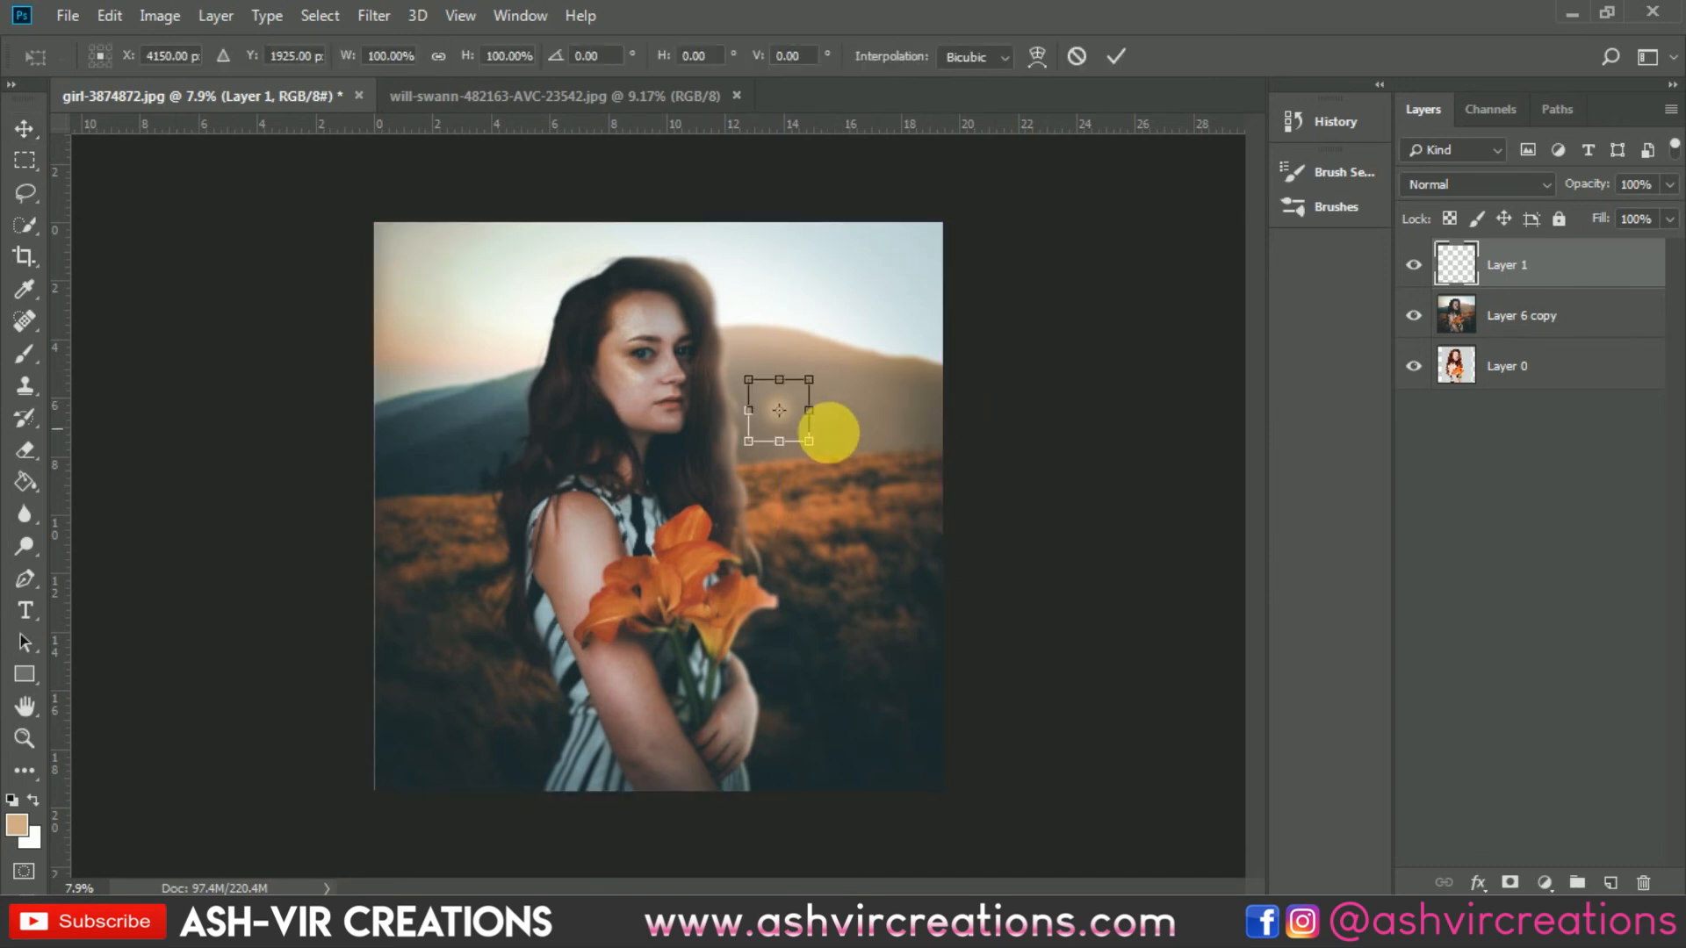
left_click_drag(829, 457, 1003, 636)
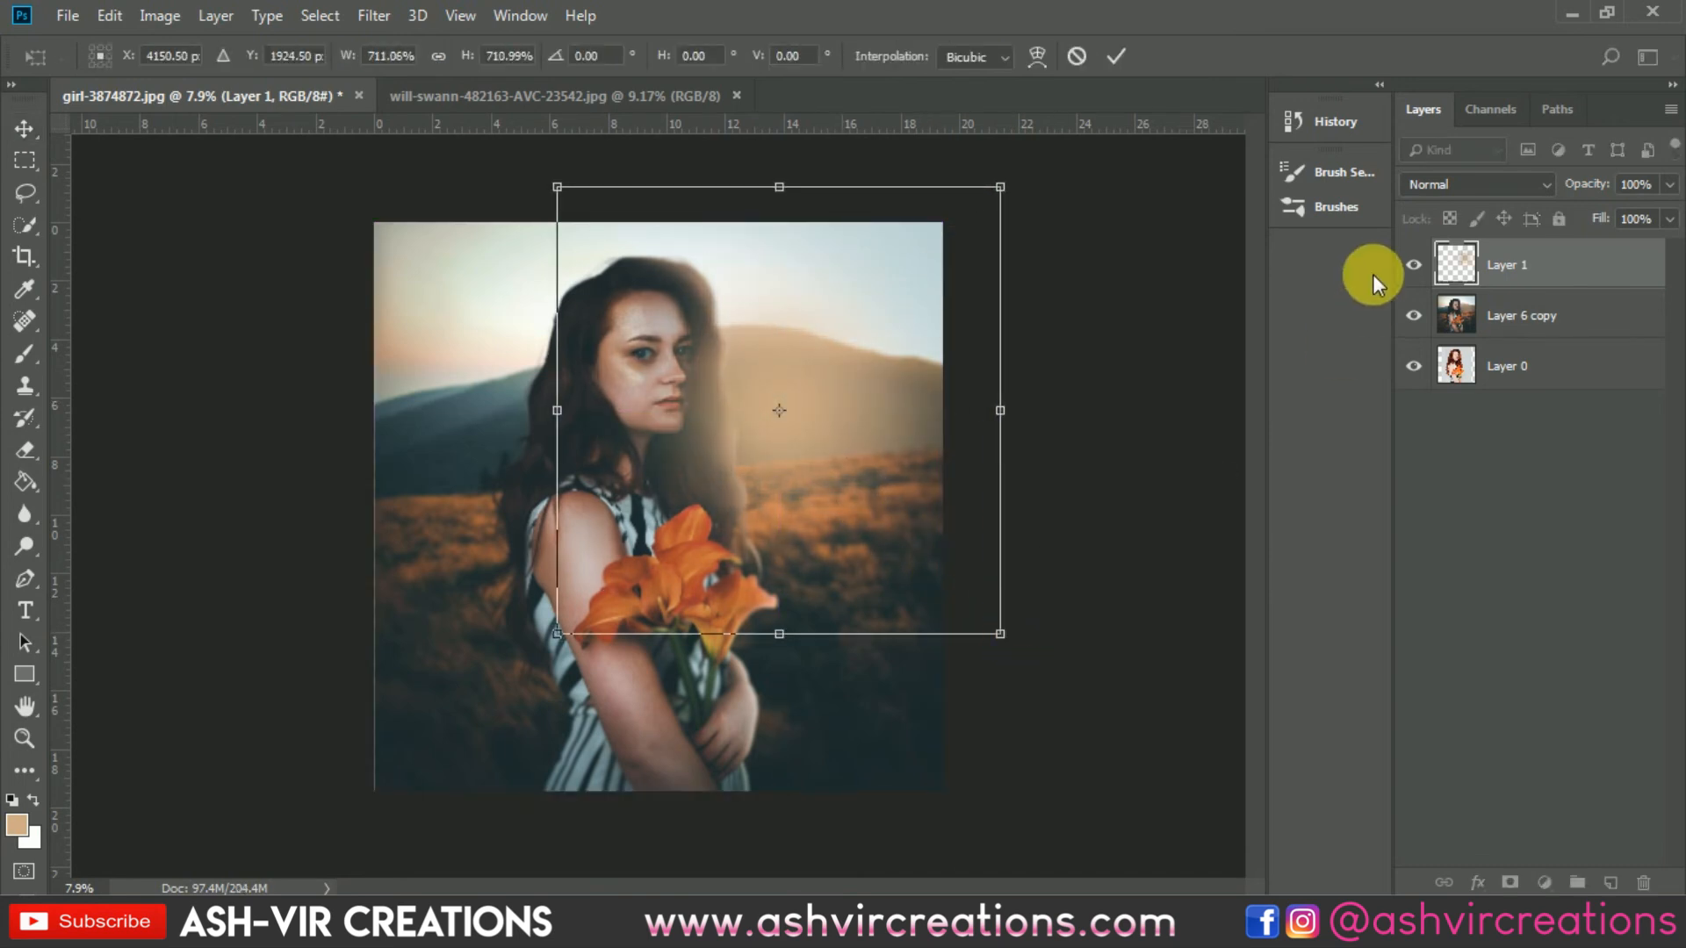
left_click(1436, 184)
left_click(1438, 393)
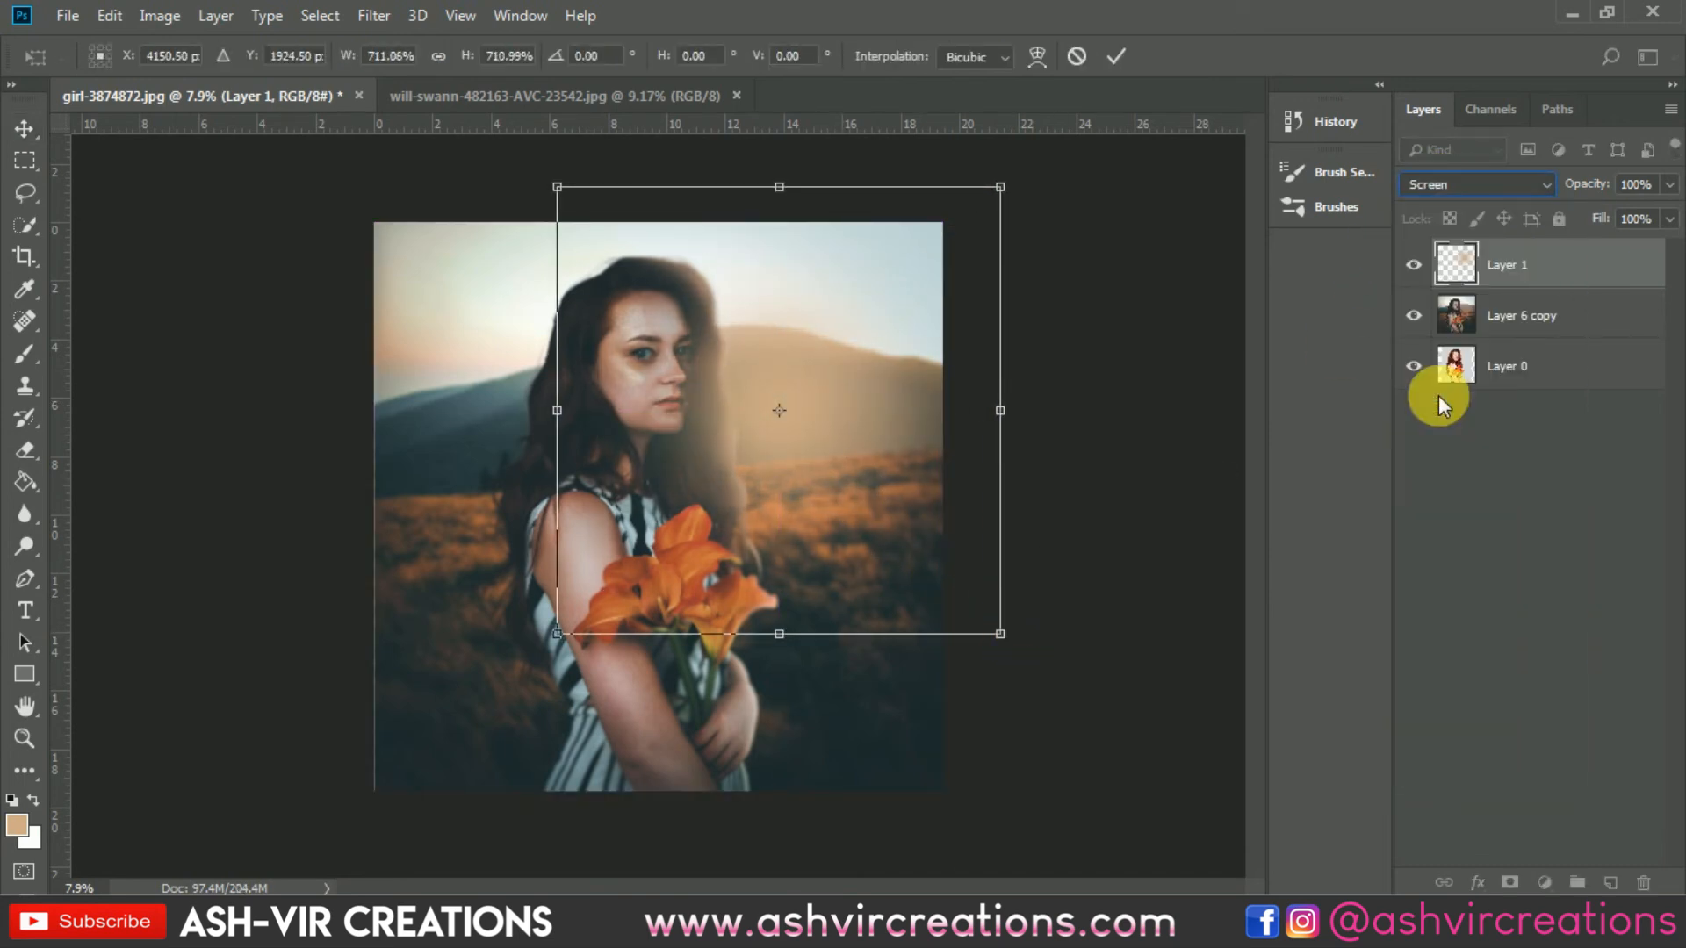
left_click_drag(865, 492, 958, 428)
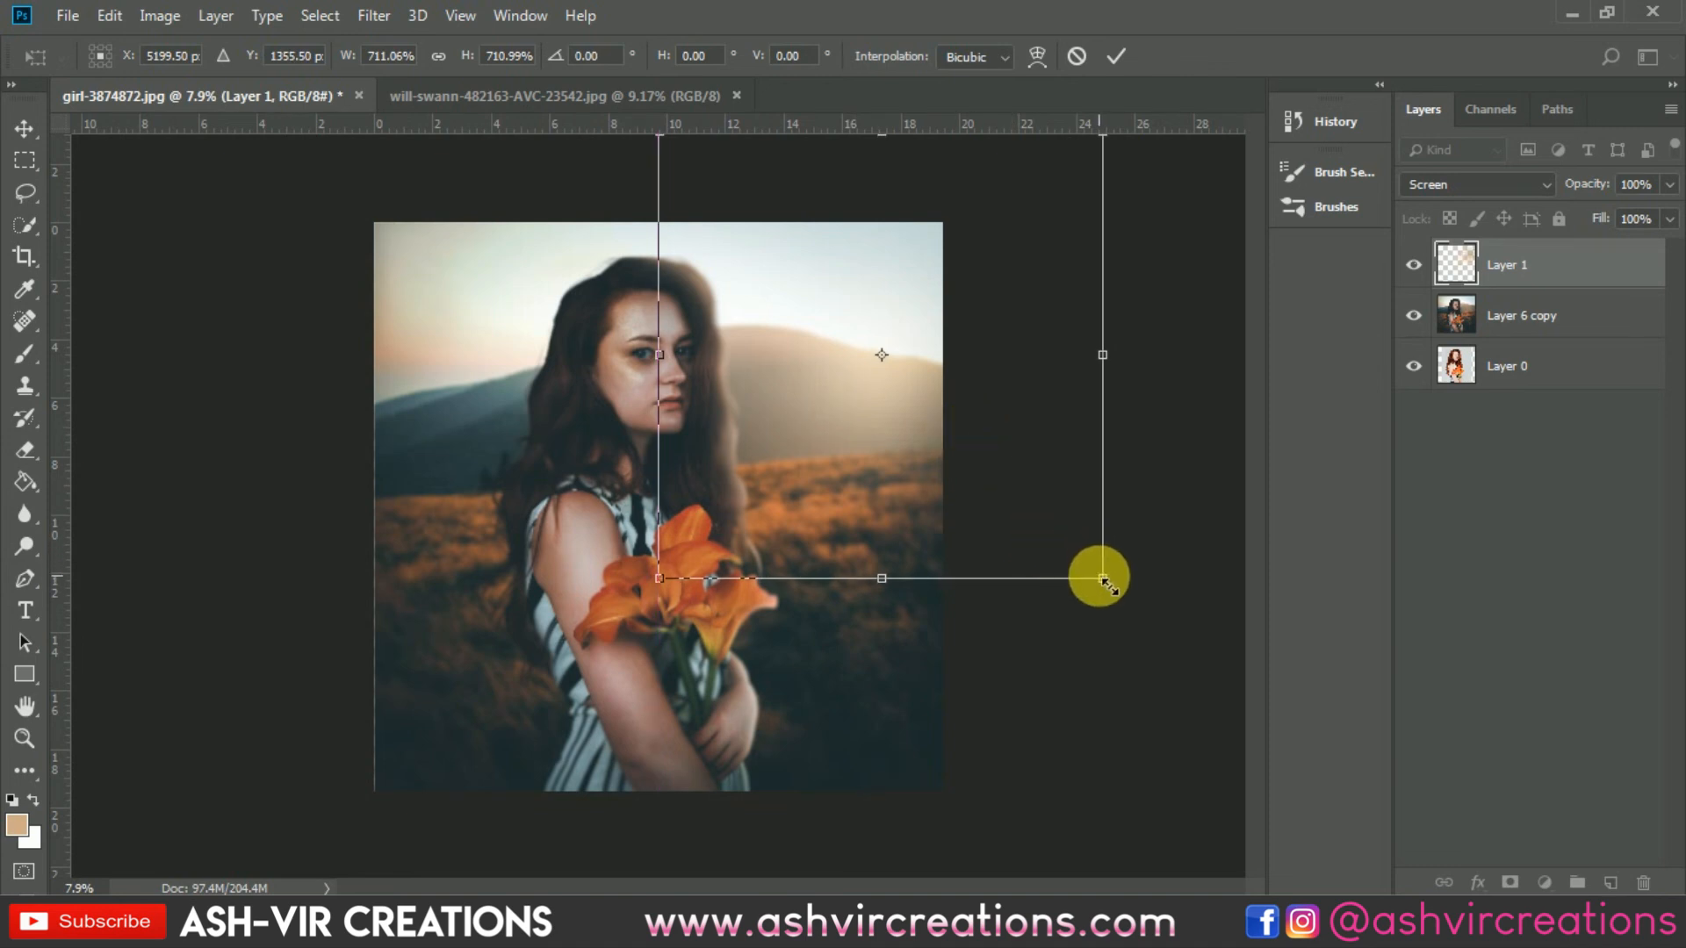
left_click_drag(1104, 581, 1350, 751)
left_click_drag(897, 449, 895, 392)
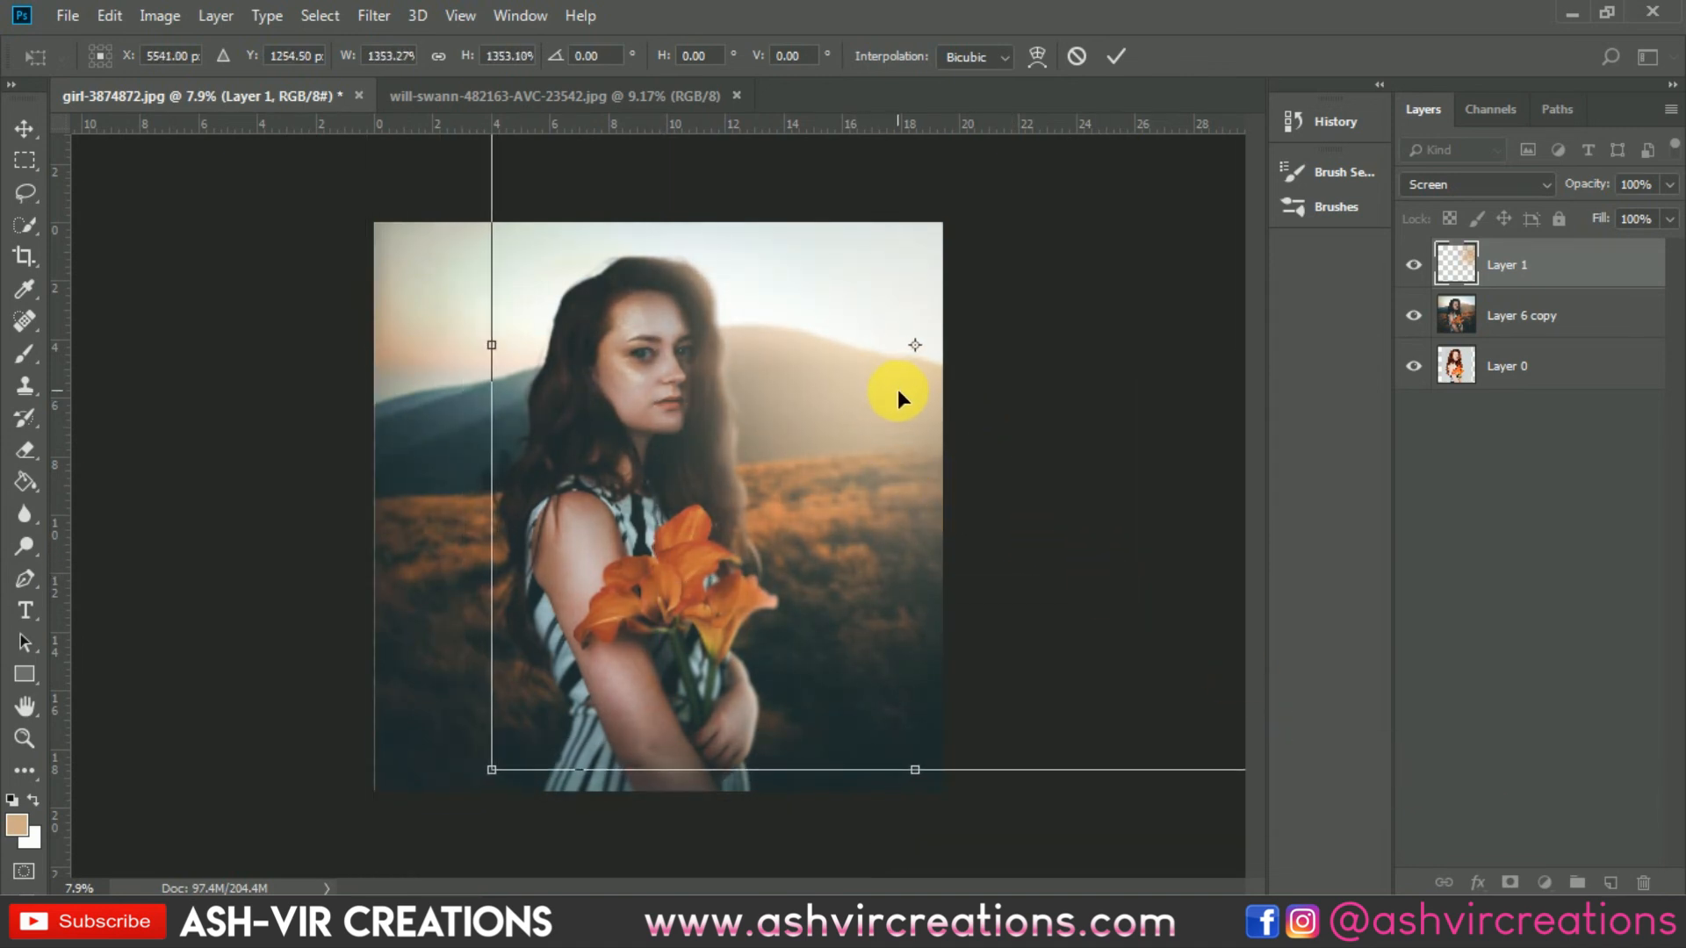
key("Return")
Step: Nudge the glow slightly upward and toggle its visibility to compare the image with and without it
scroll(894, 321, "up", 2, "alt")
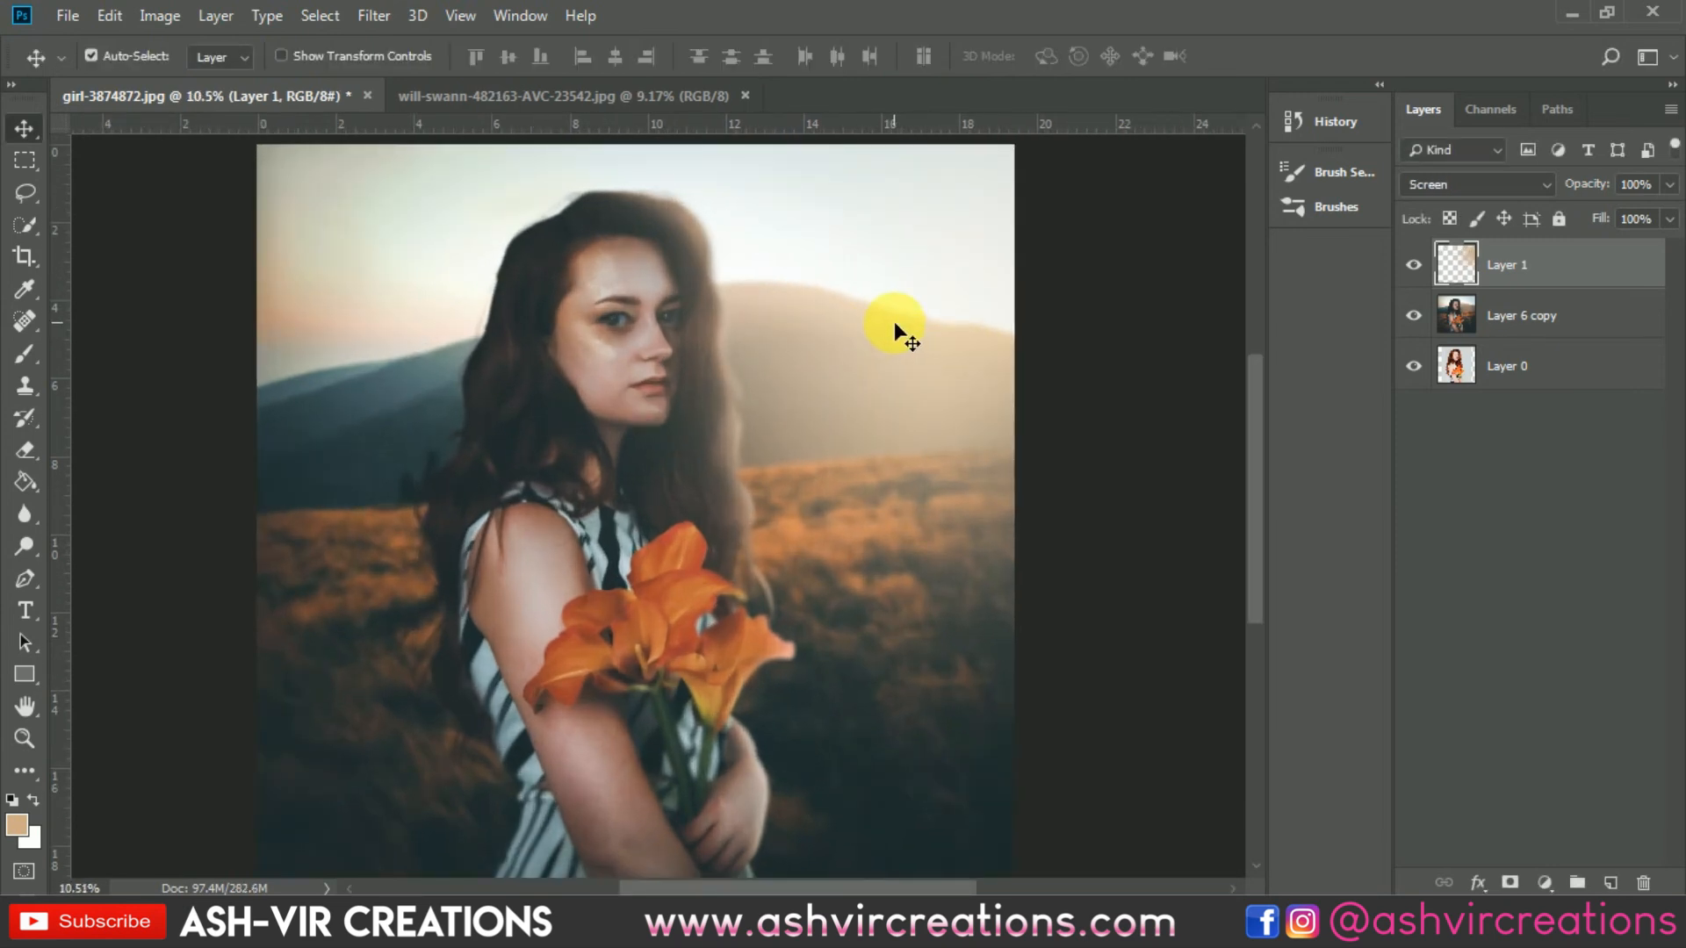
scroll(856, 382, "down", 2, "alt")
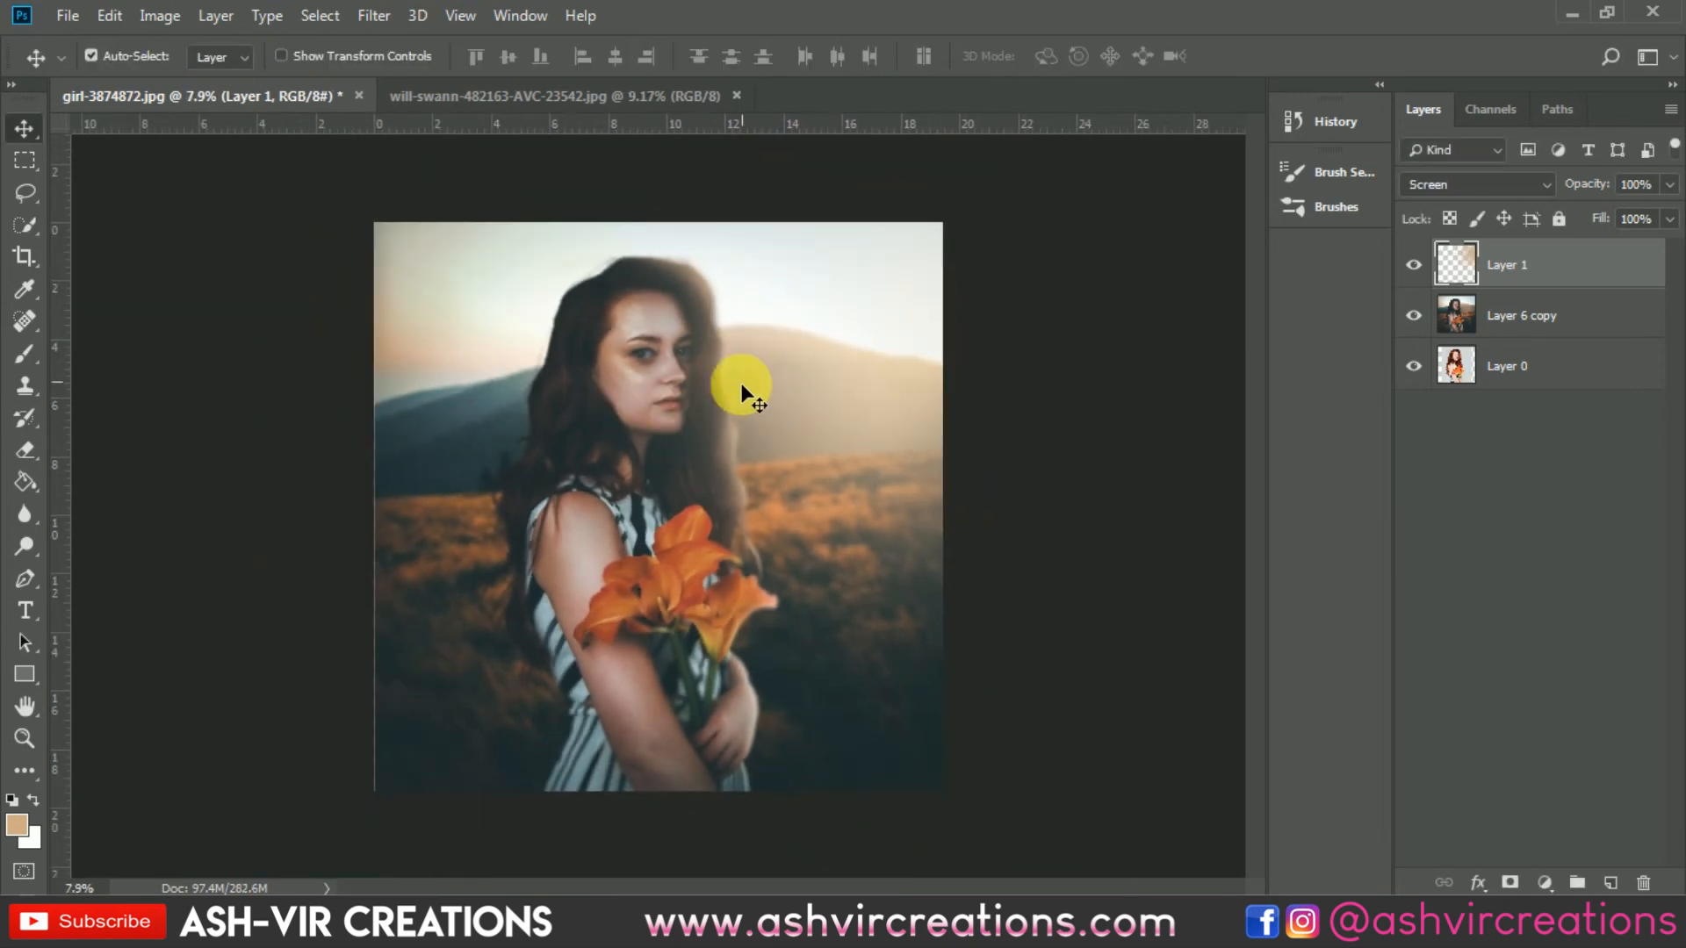
left_click(1413, 265)
left_click_drag(919, 400, 929, 360)
left_click(1415, 265)
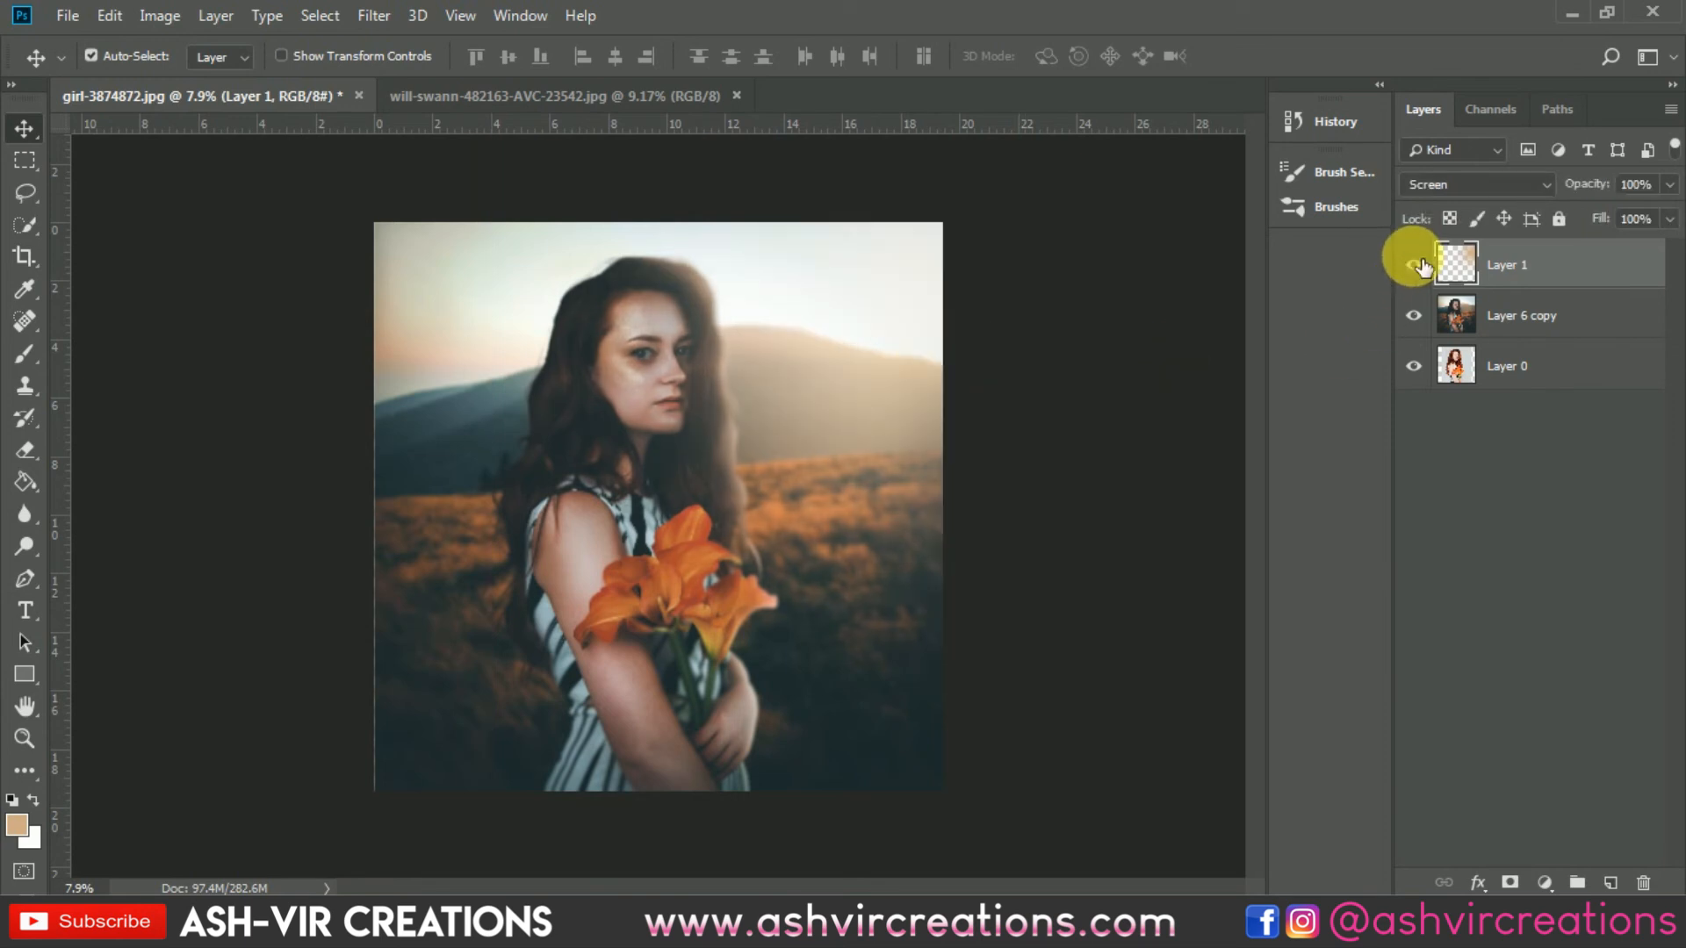
scroll(683, 360, "up", 4)
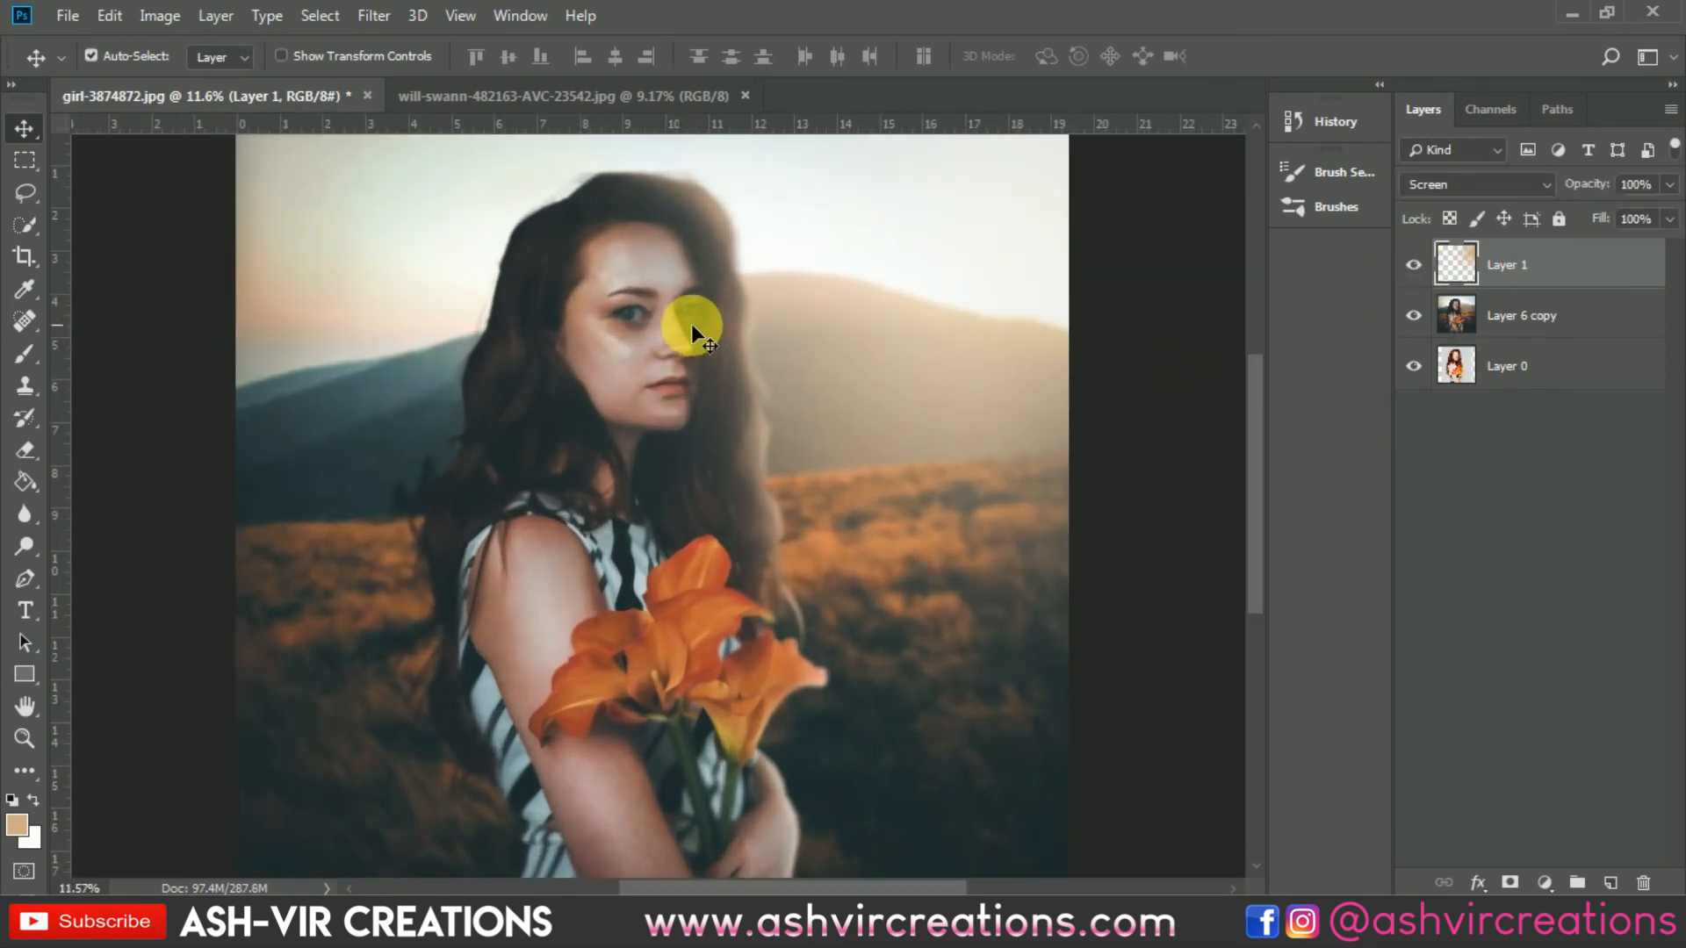
scroll(708, 375, "down", 1)
scroll(1157, 324, "down", 1)
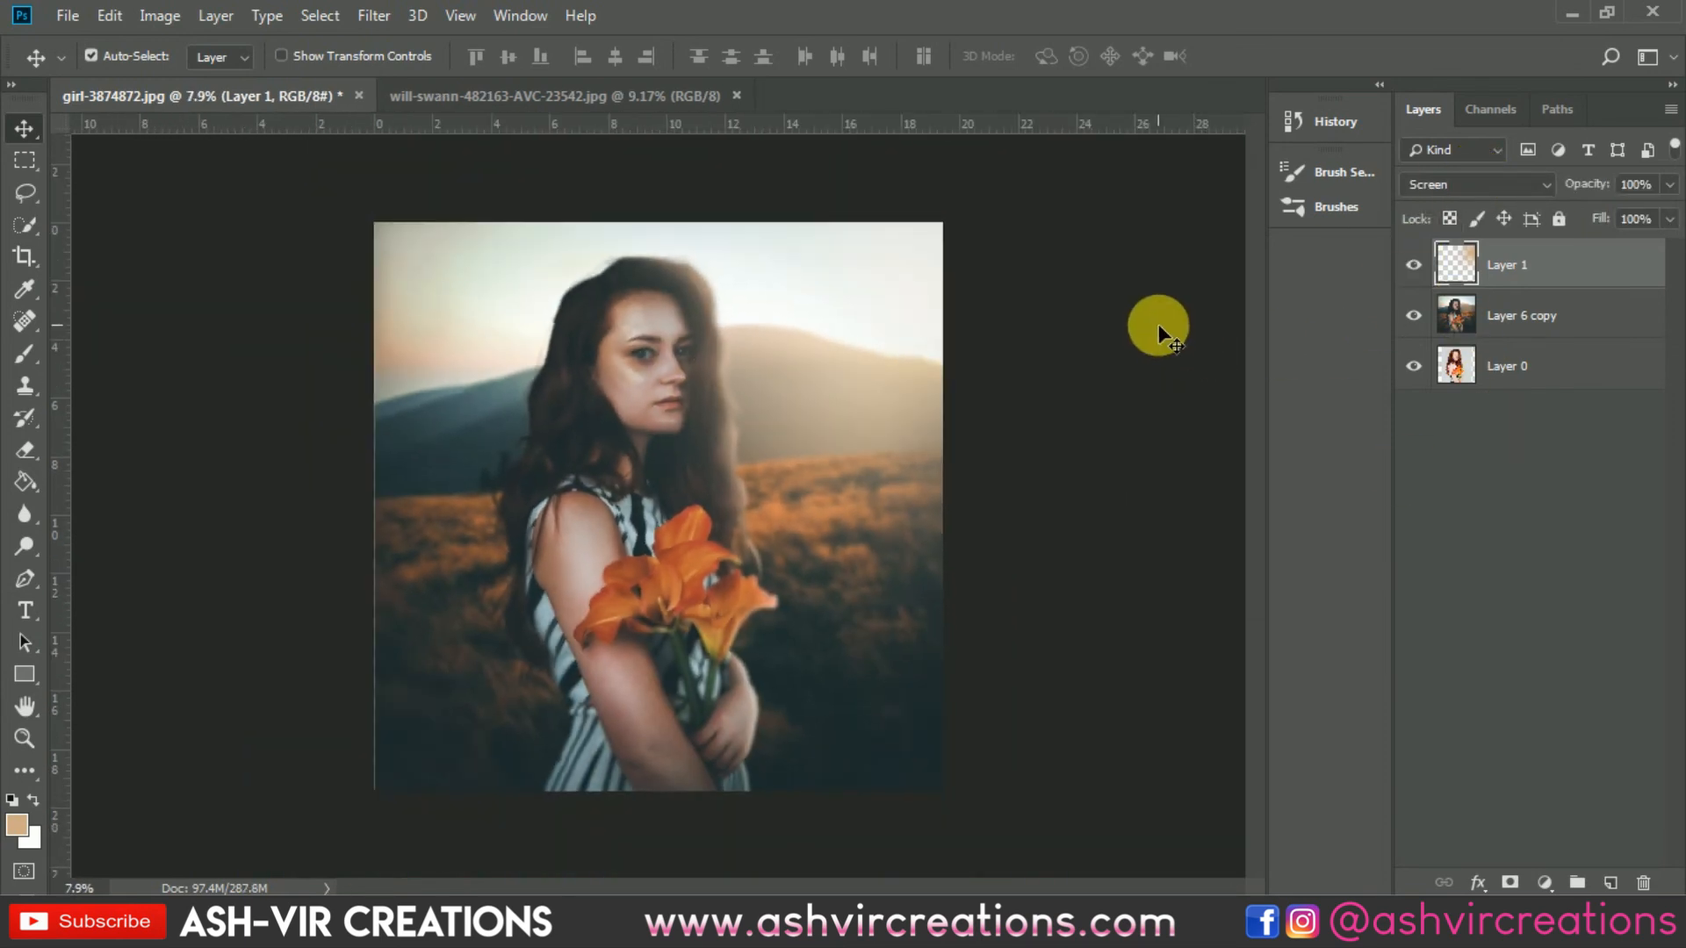
scroll(1157, 324, "up", 1)
left_click(1415, 265)
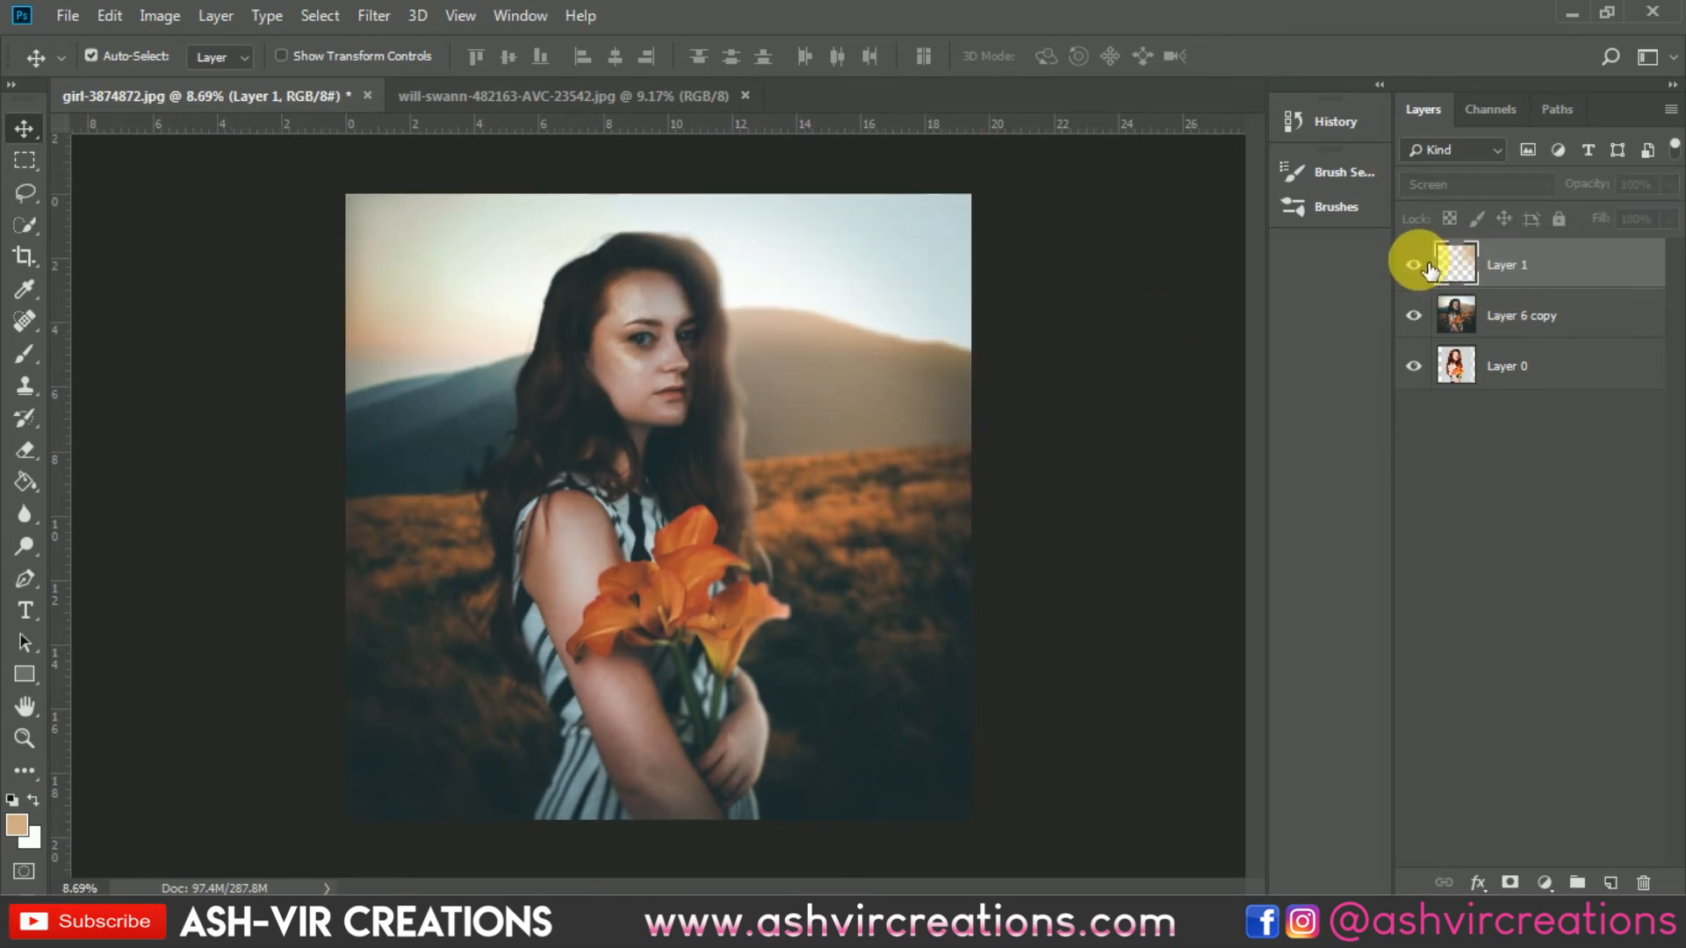
left_click(1415, 265)
left_click(1415, 266)
left_click(1416, 265)
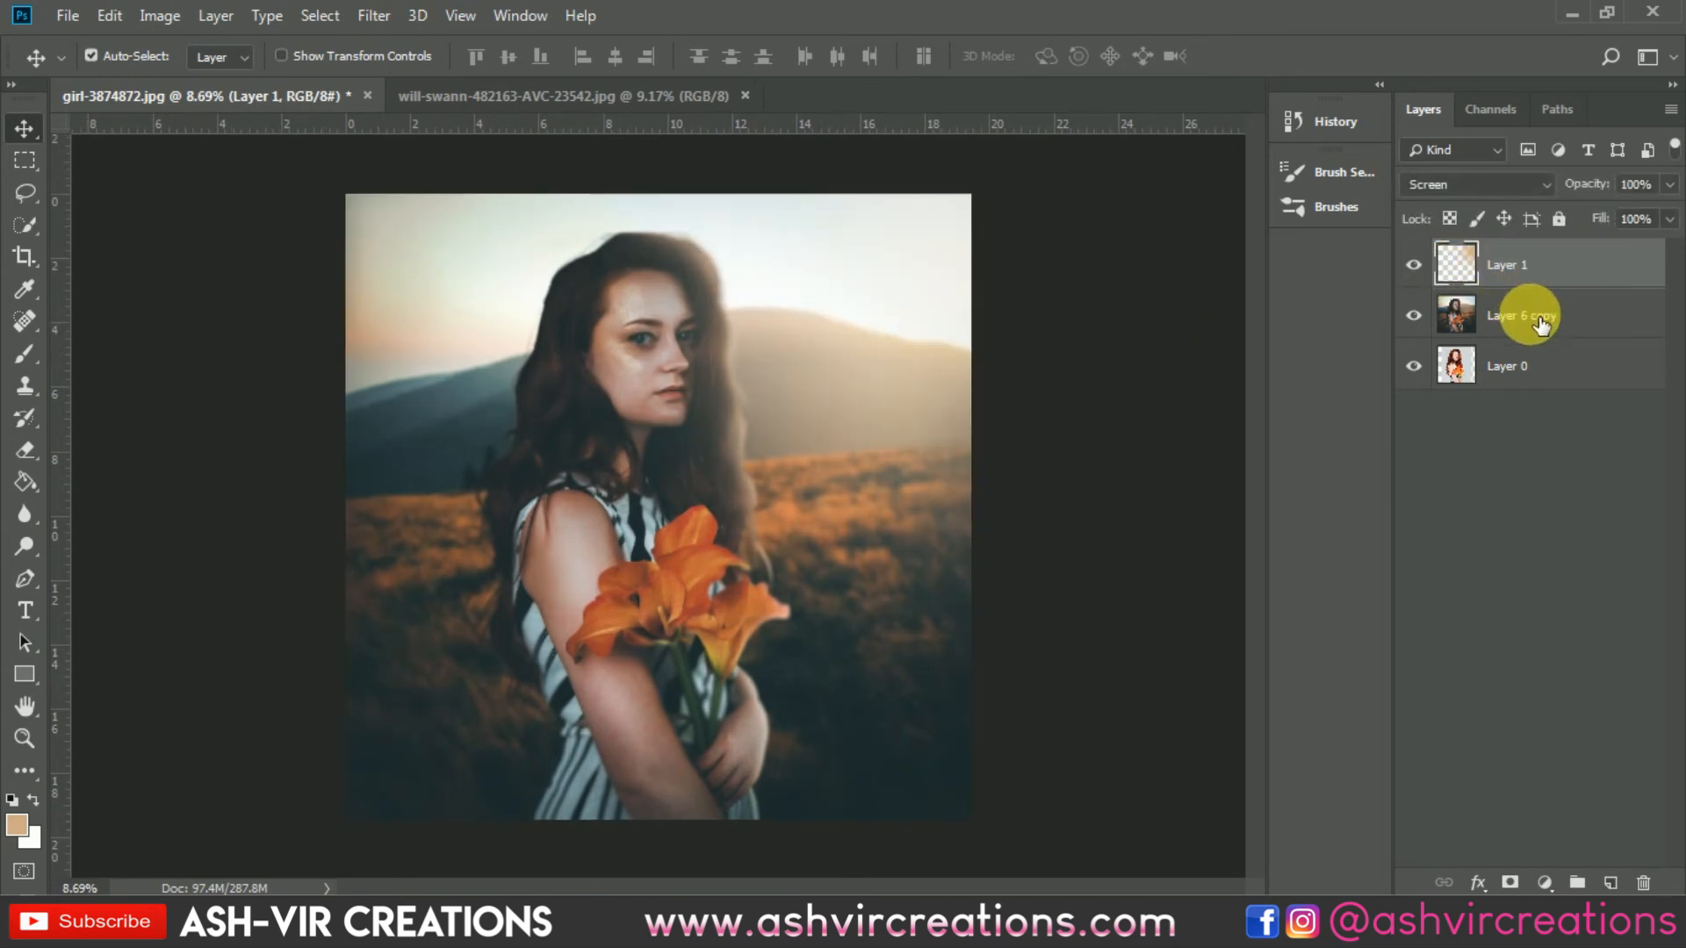
Step: Open the maxresdefault.jpg dust-particle image from the Desktop
left_click(1546, 311, "ctrl")
right_click(1545, 316)
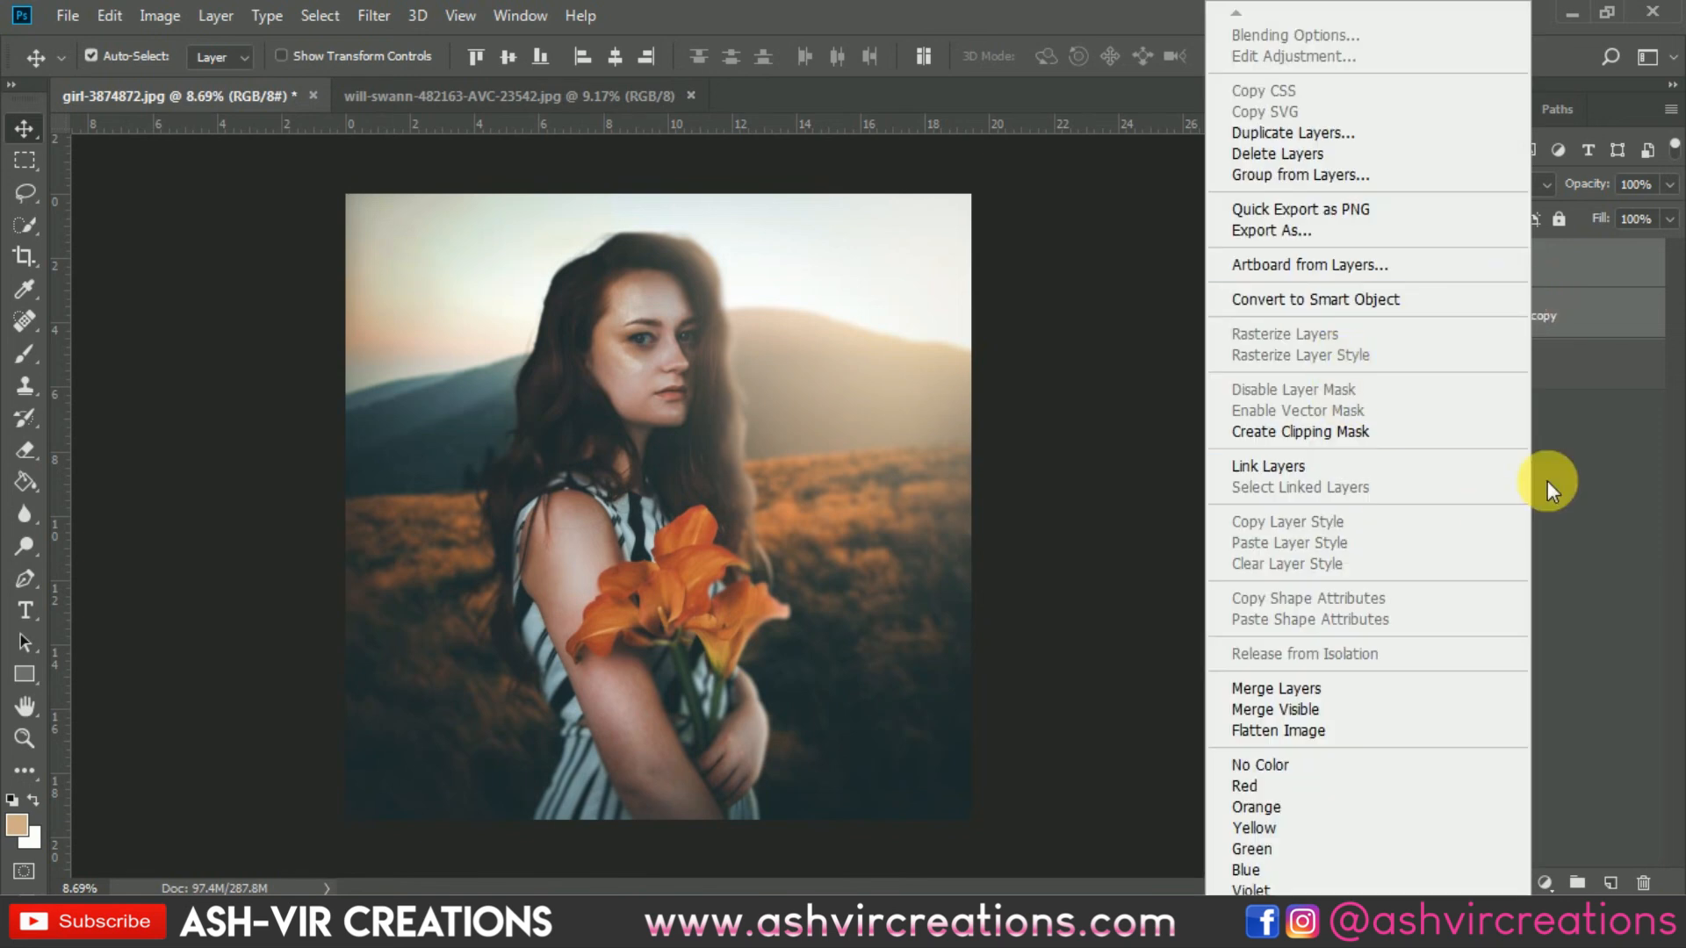
left_click(1603, 320)
left_click(1542, 317)
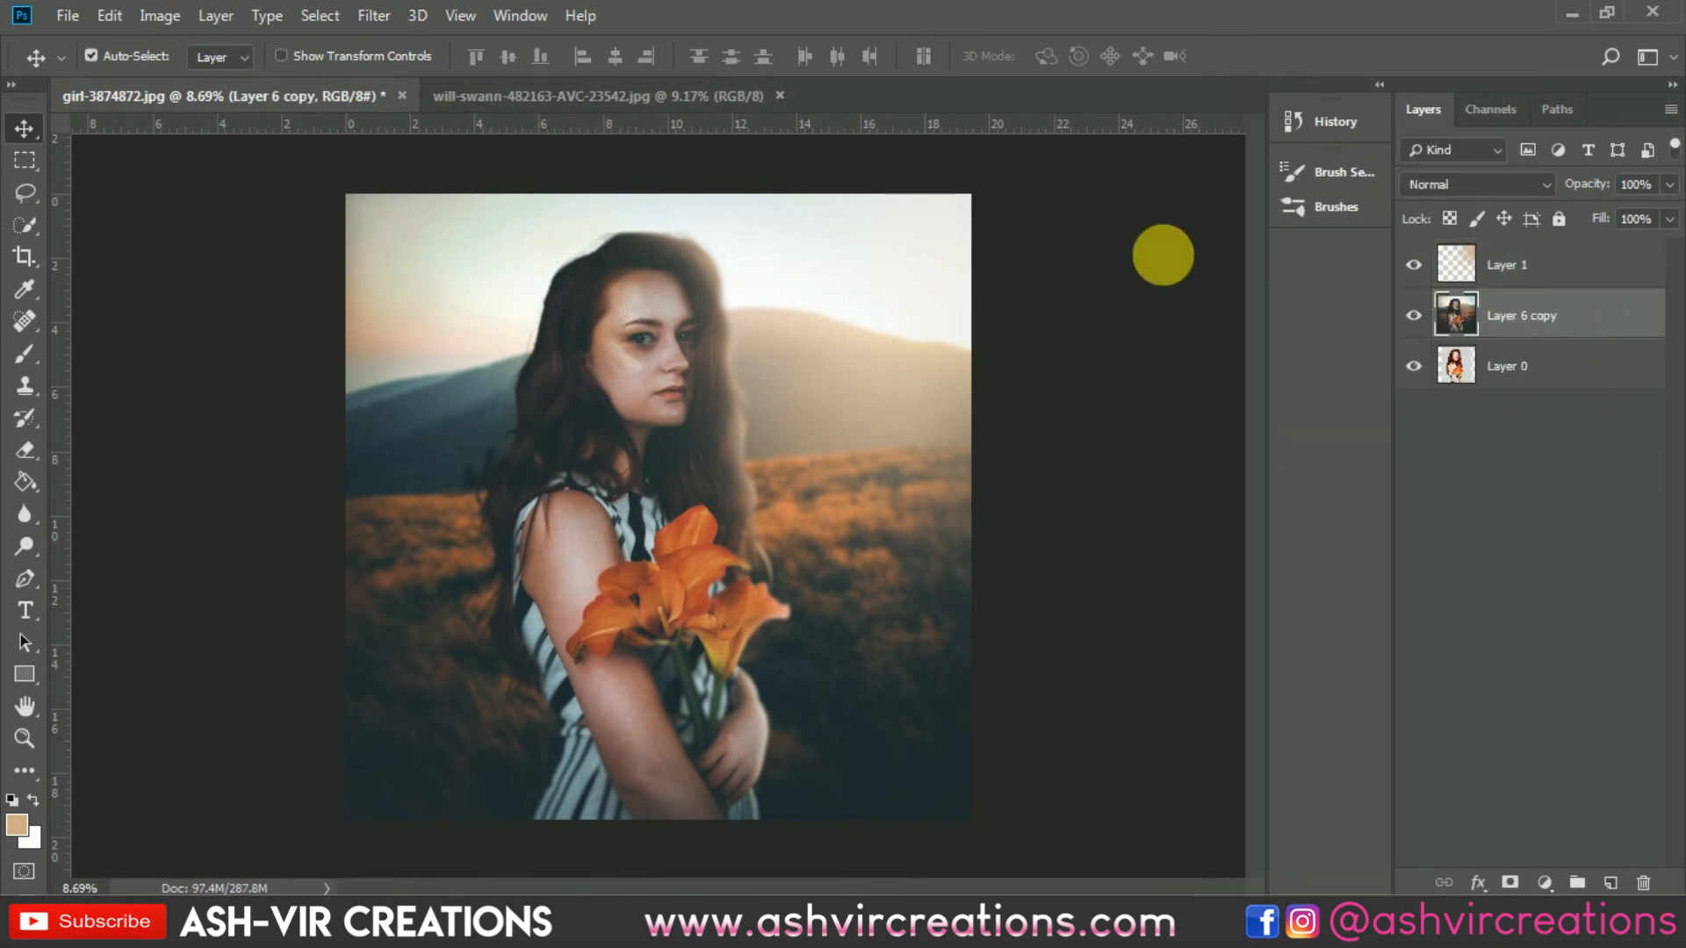
left_click(69, 16)
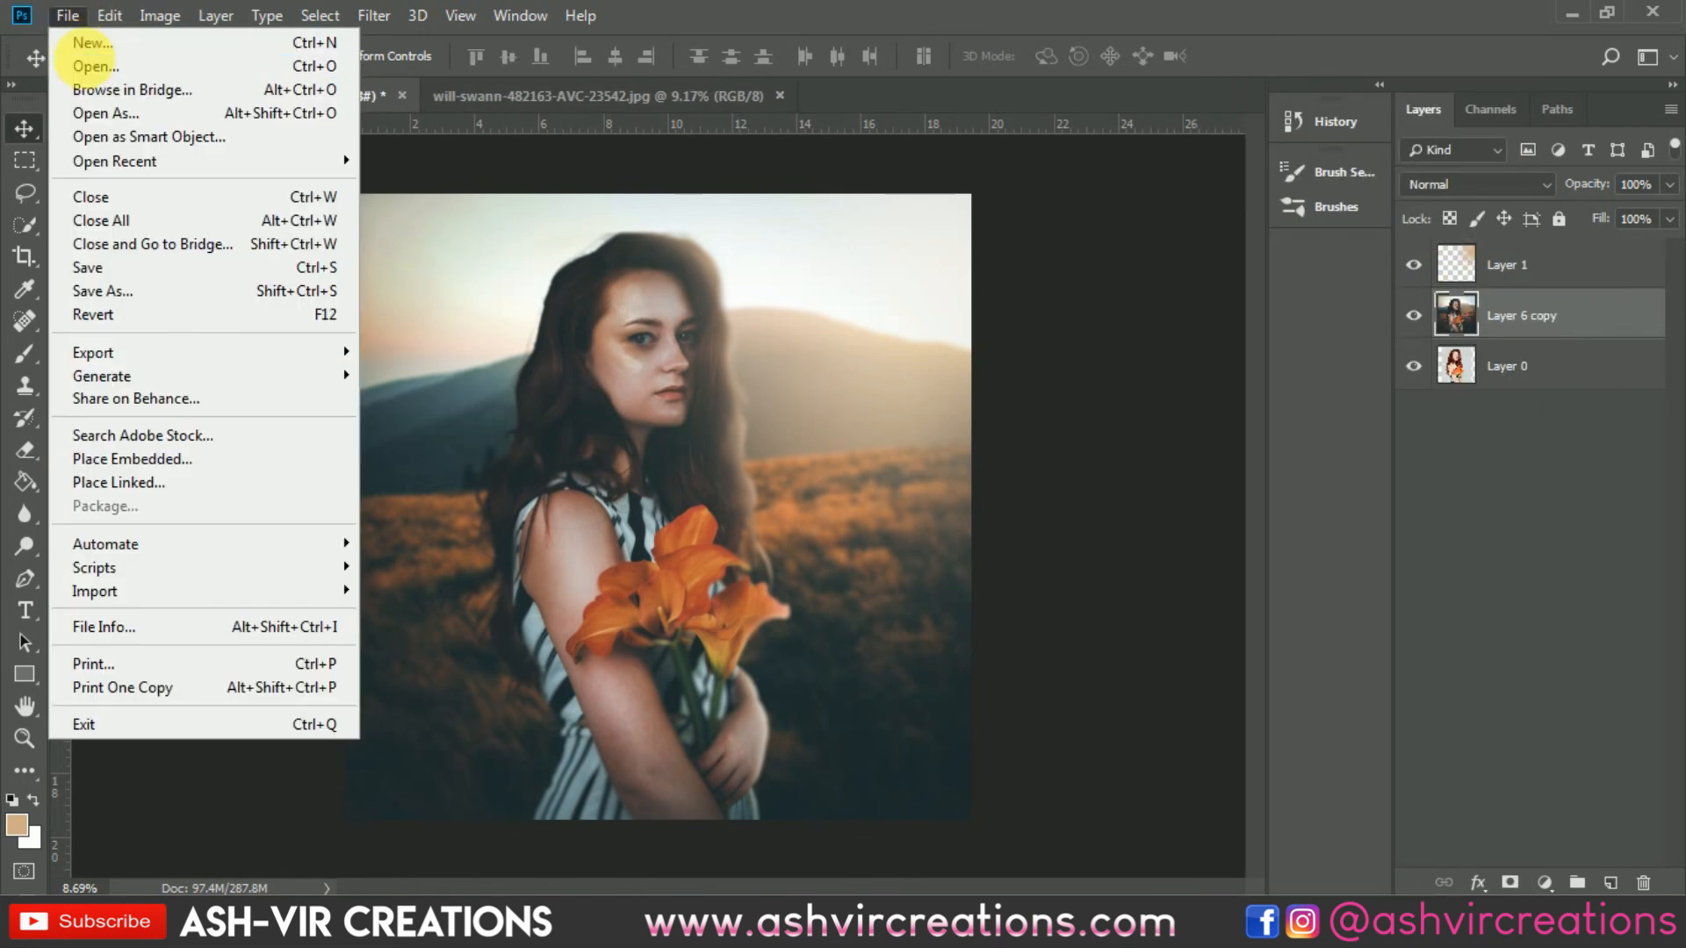
left_click(83, 44)
scroll(1240, 265, "down", 10)
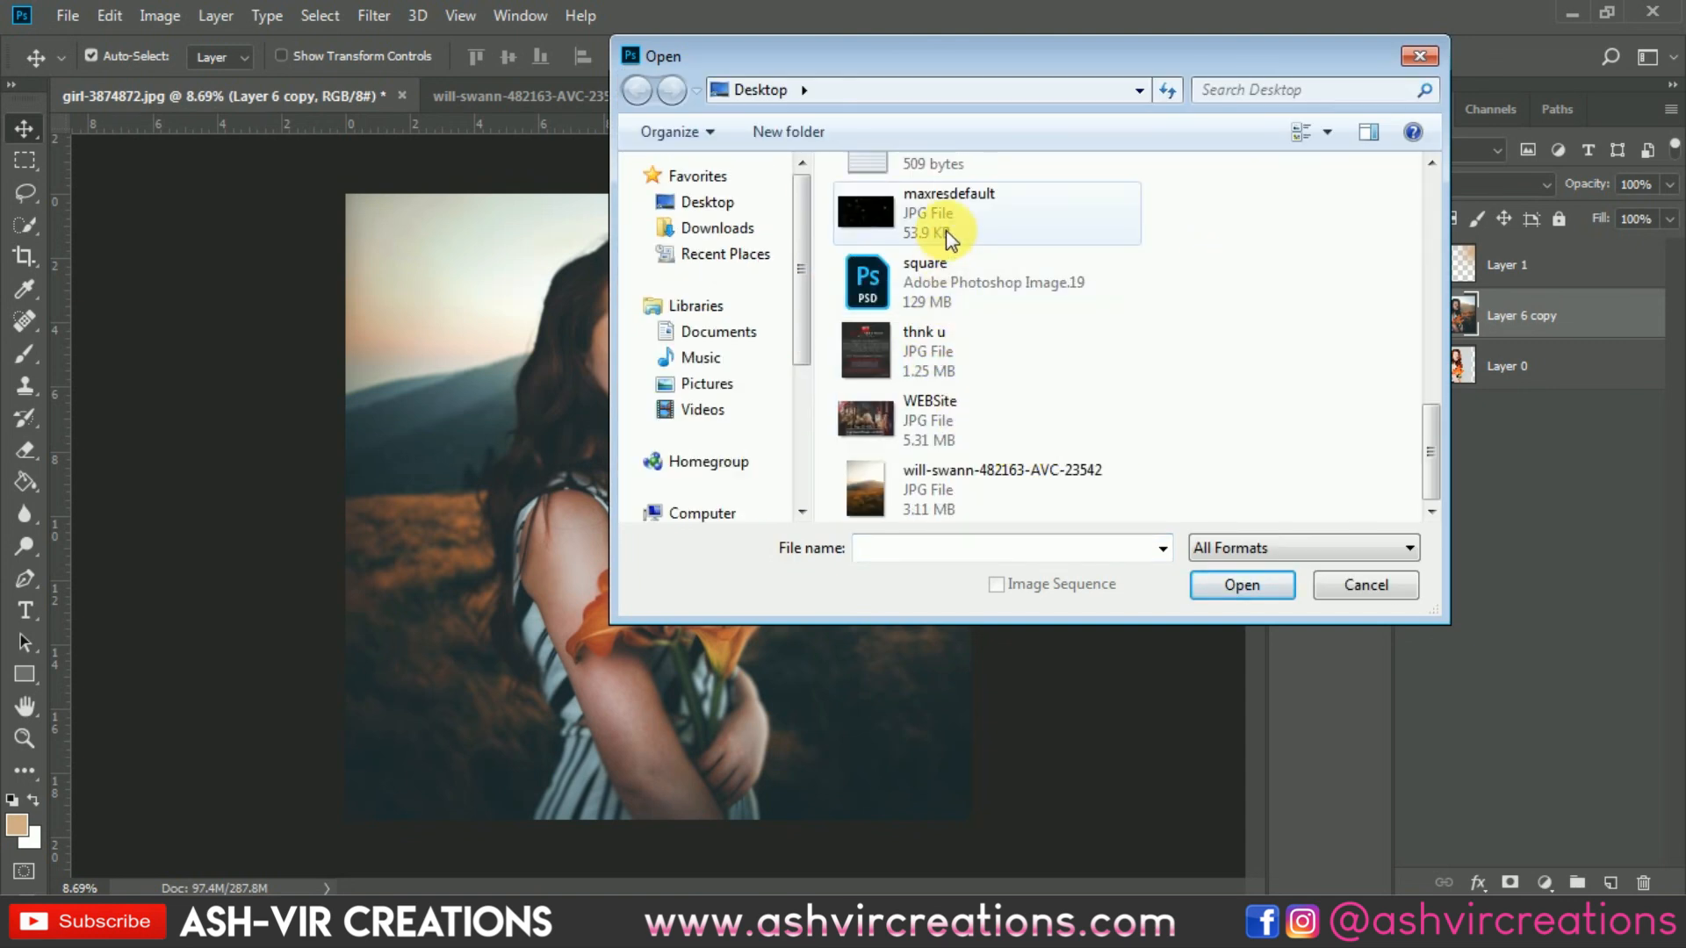
double_click(945, 230)
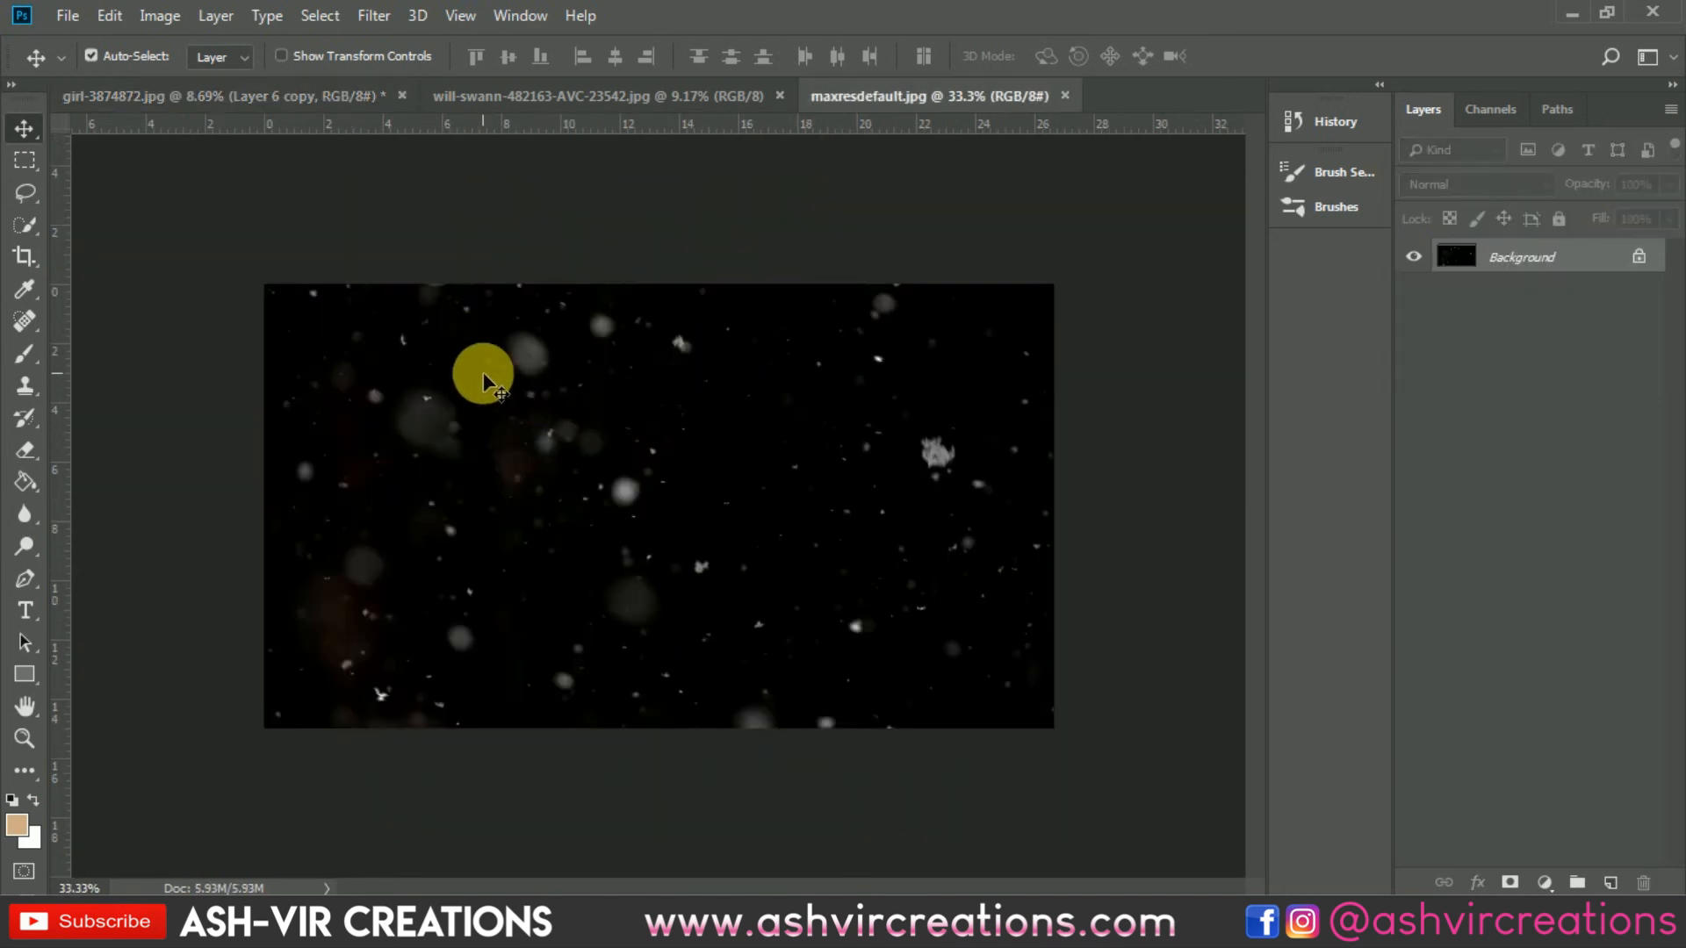
Step: Bring the particle image into the portrait document and scale it with Free Transform to cover the whole canvas
left_click_drag(340, 104, 562, 300)
key("ctrl+t")
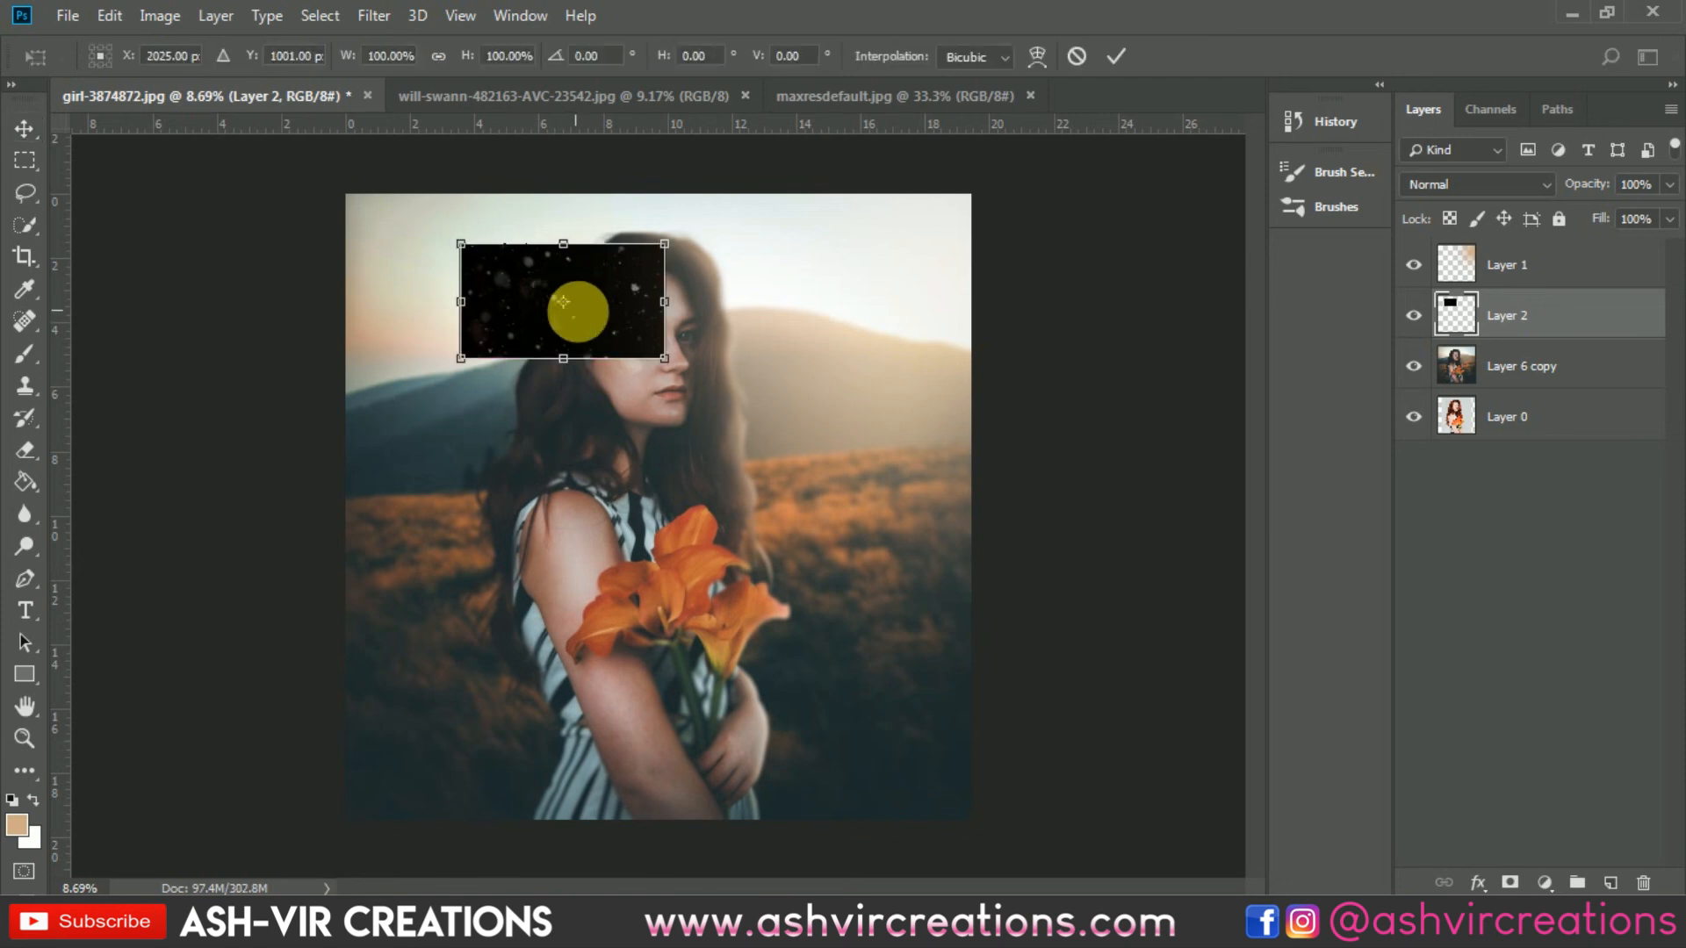
left_click_drag(666, 360, 888, 575)
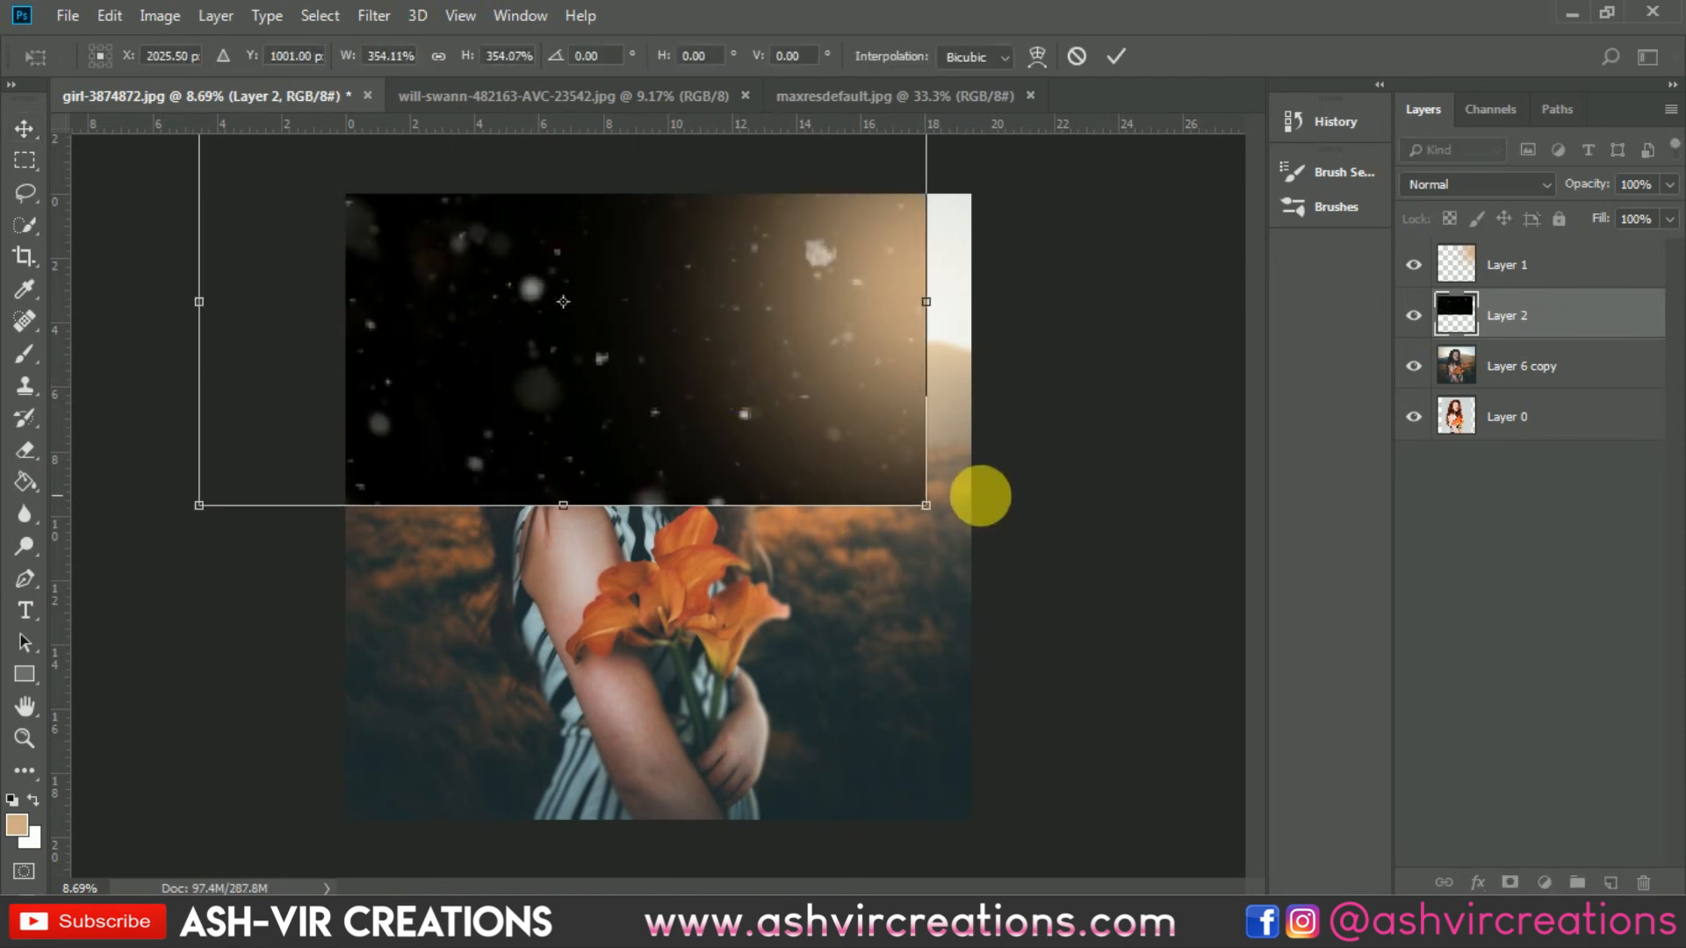
left_click_drag(924, 500, 1144, 675)
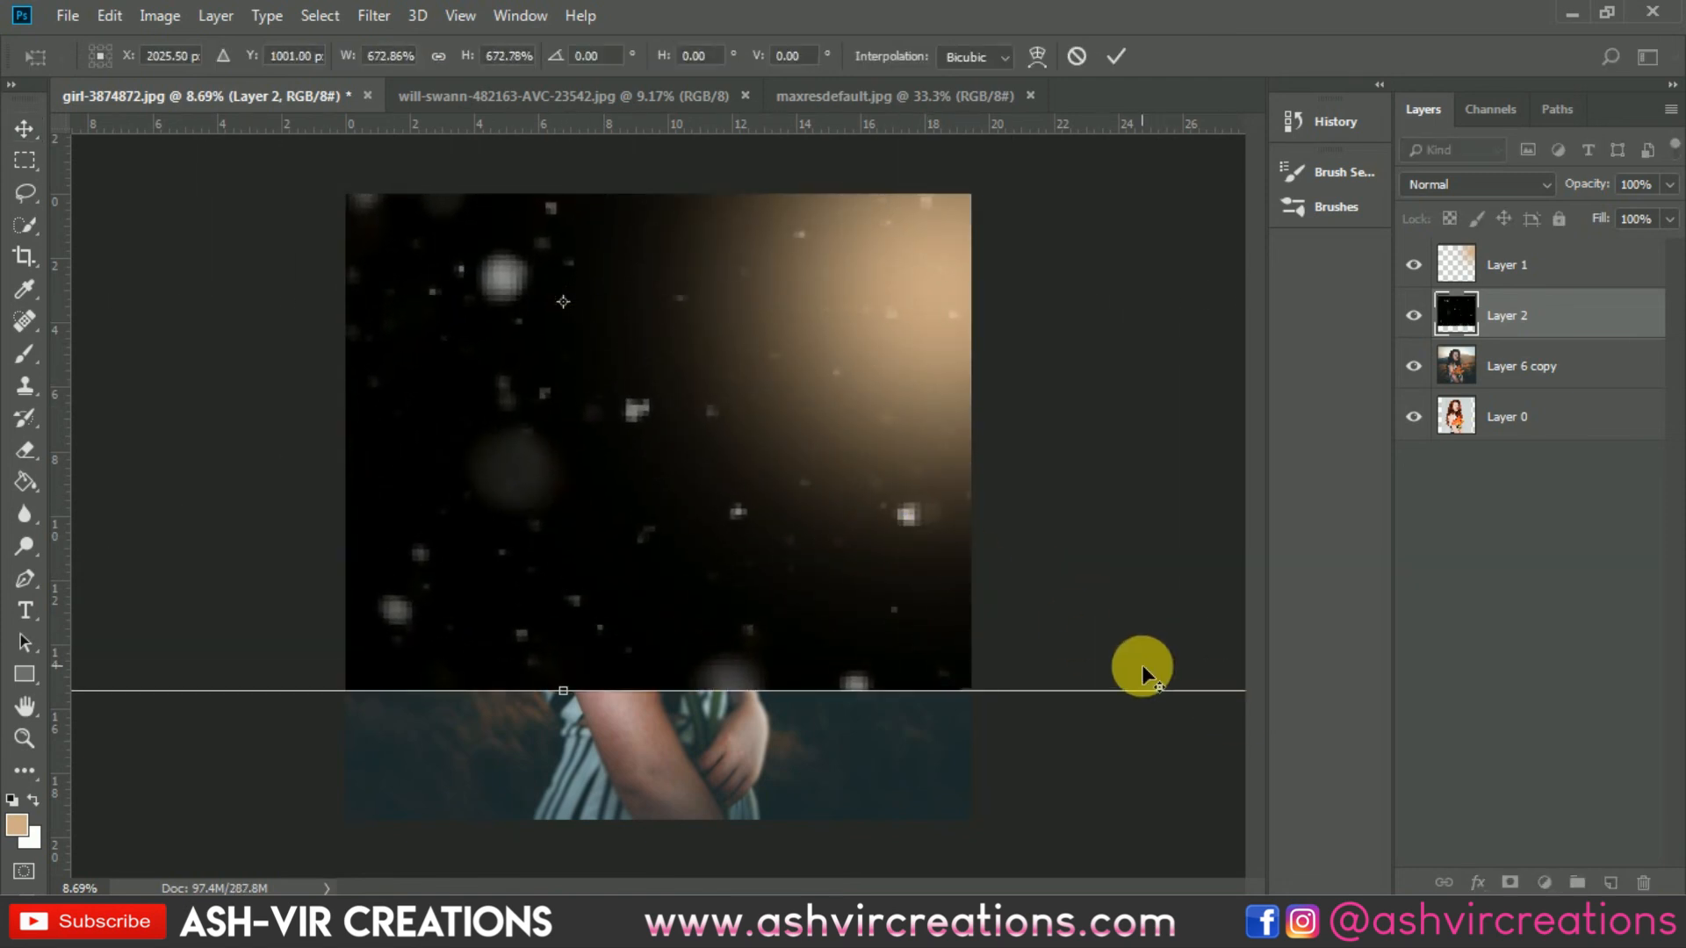
scroll(1133, 654, "down", 3)
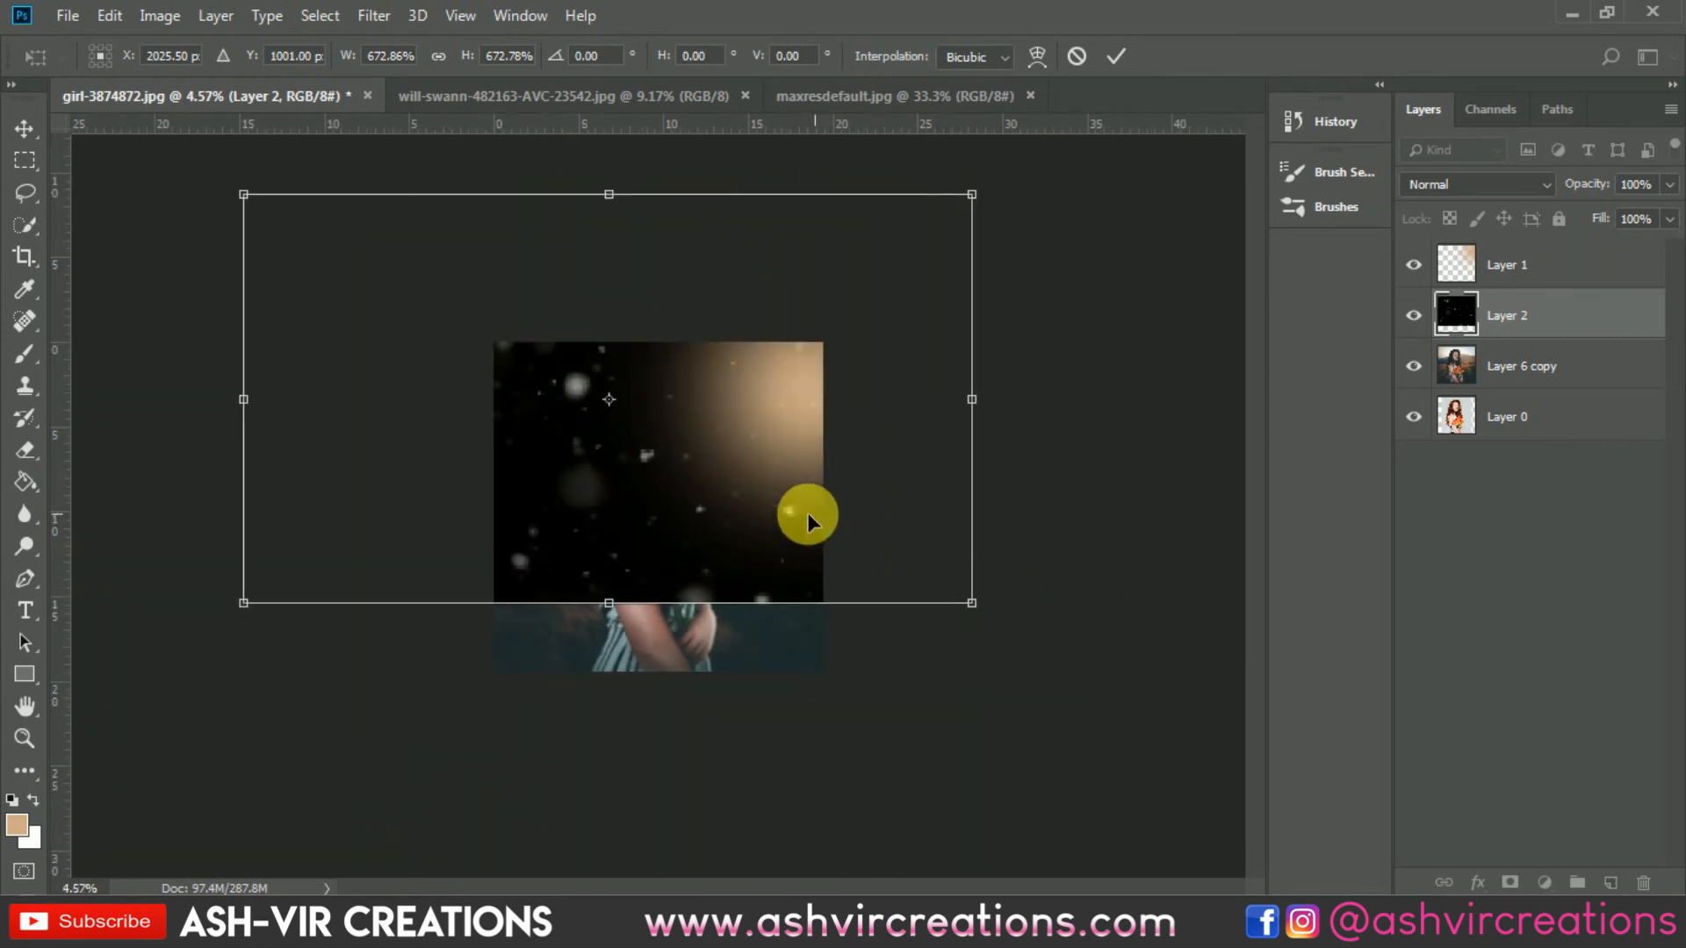
left_click_drag(715, 432, 734, 500)
left_click_drag(1022, 266, 958, 385)
left_click_drag(788, 364, 825, 365)
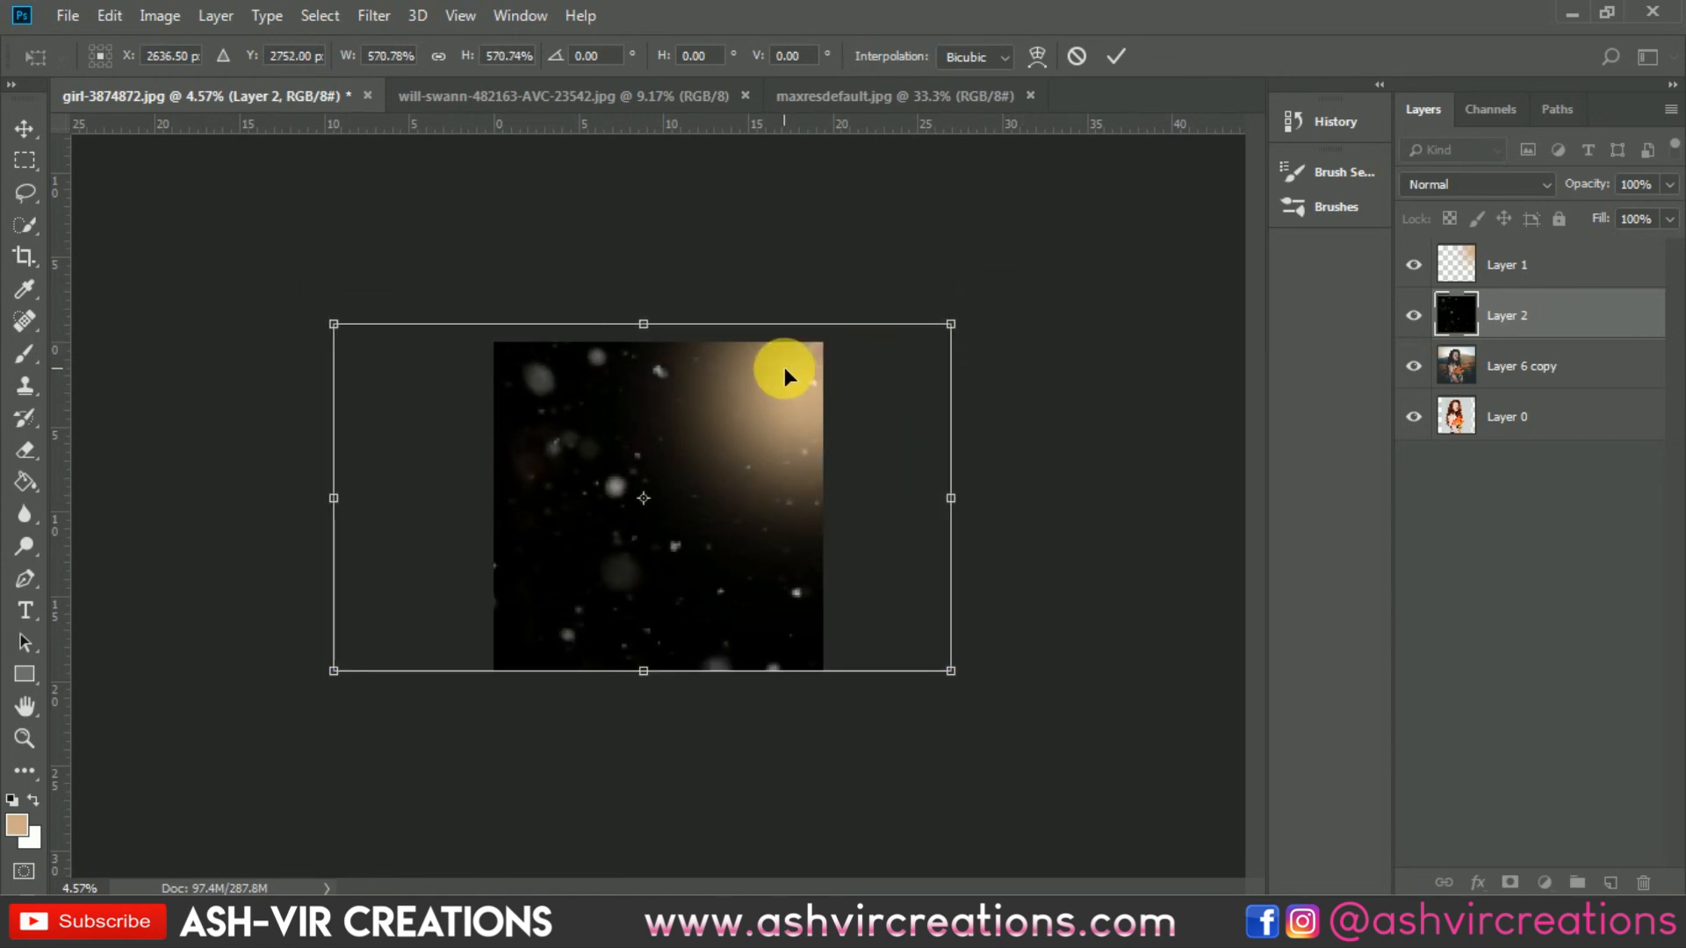
key("Return")
Step: Set the particle layer's blend mode to Screen
left_click(1443, 184)
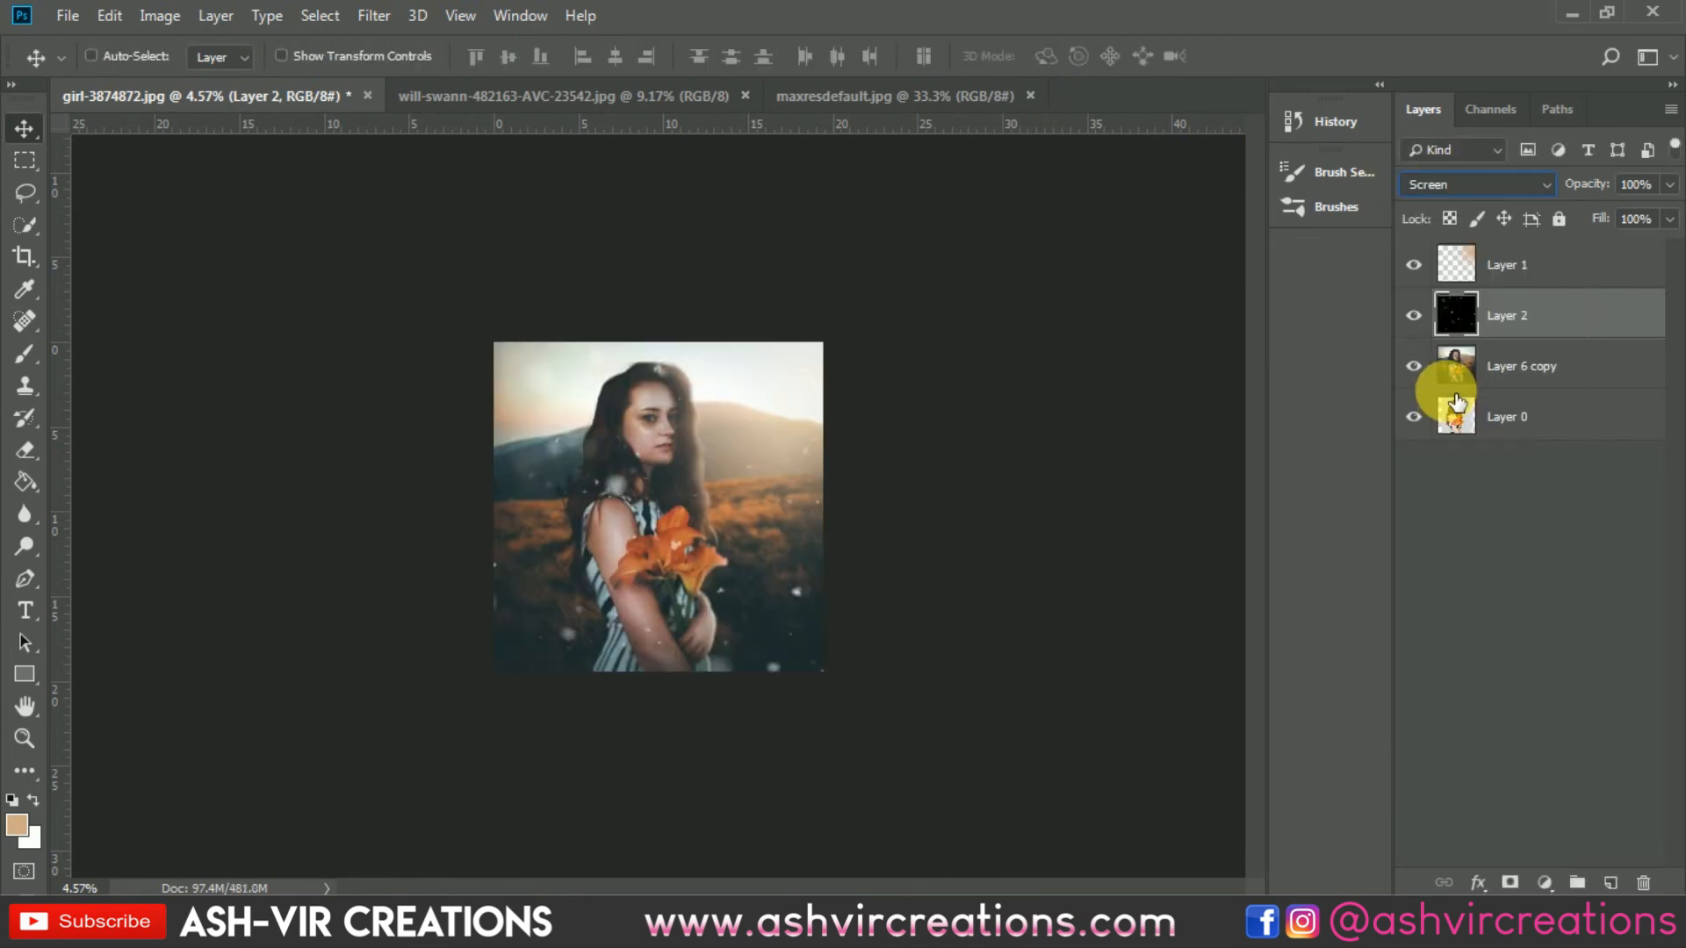
key("ctrl+plus")
key("ctrl+plus")
key("ctrl+plus")
key("ctrl+plus")
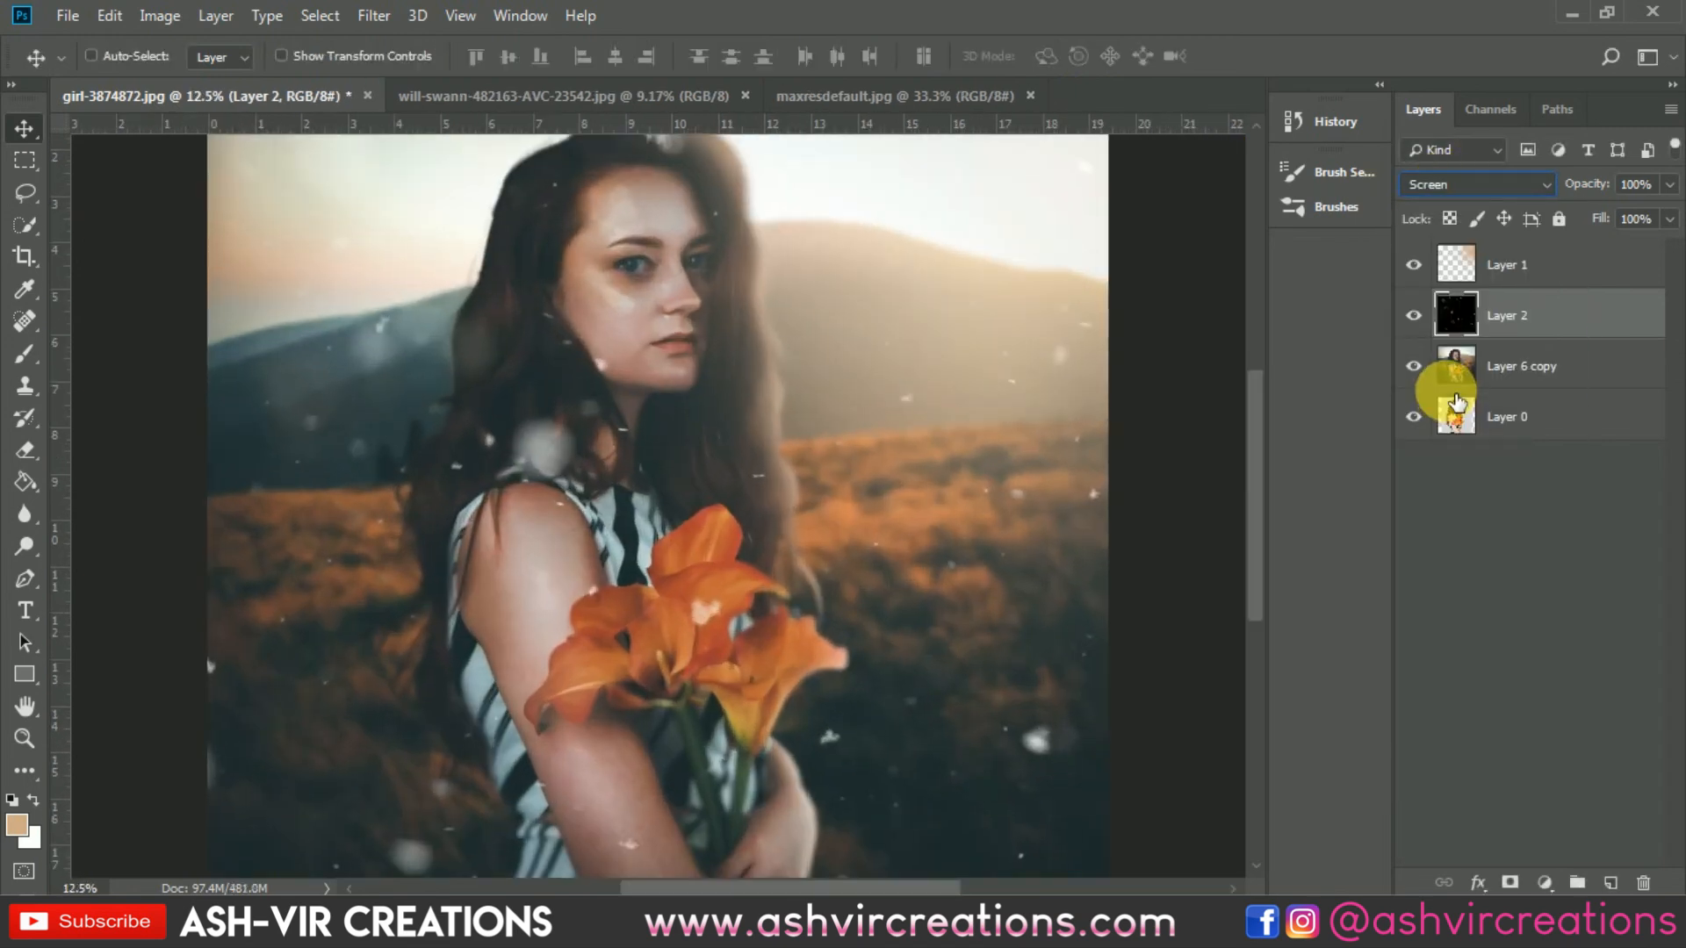
key("ctrl+minus")
Step: Compare the image with and without the particle layer and nudge the particles slightly upward
left_click(1414, 316)
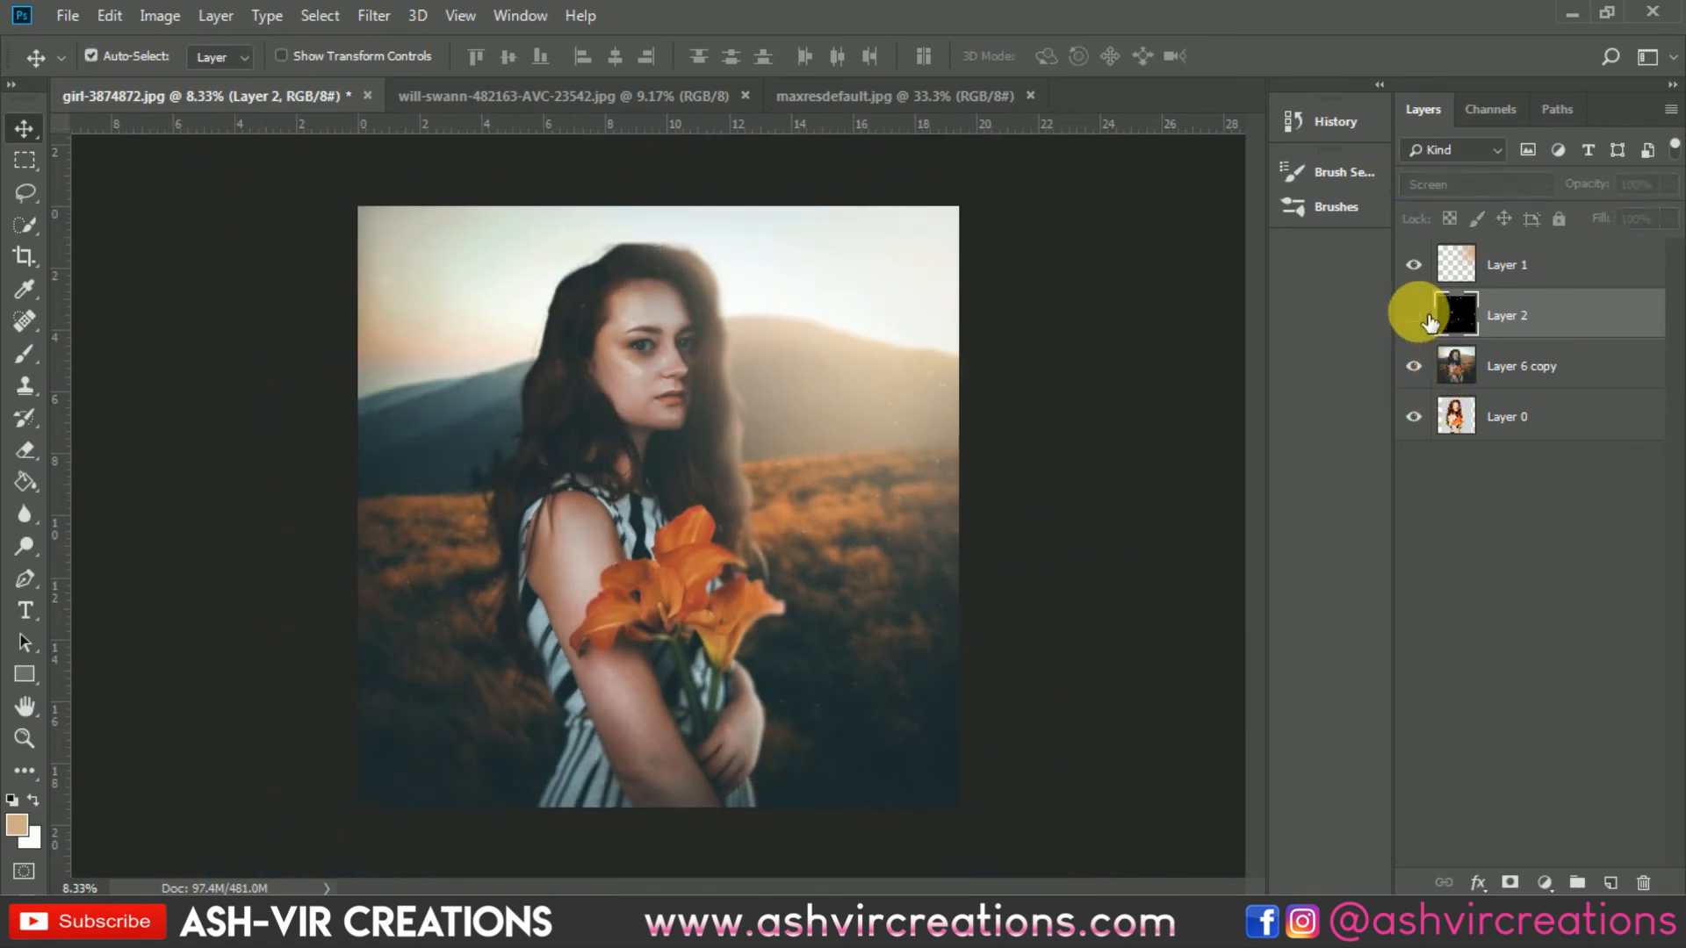
left_click(1419, 313)
left_click(1419, 314)
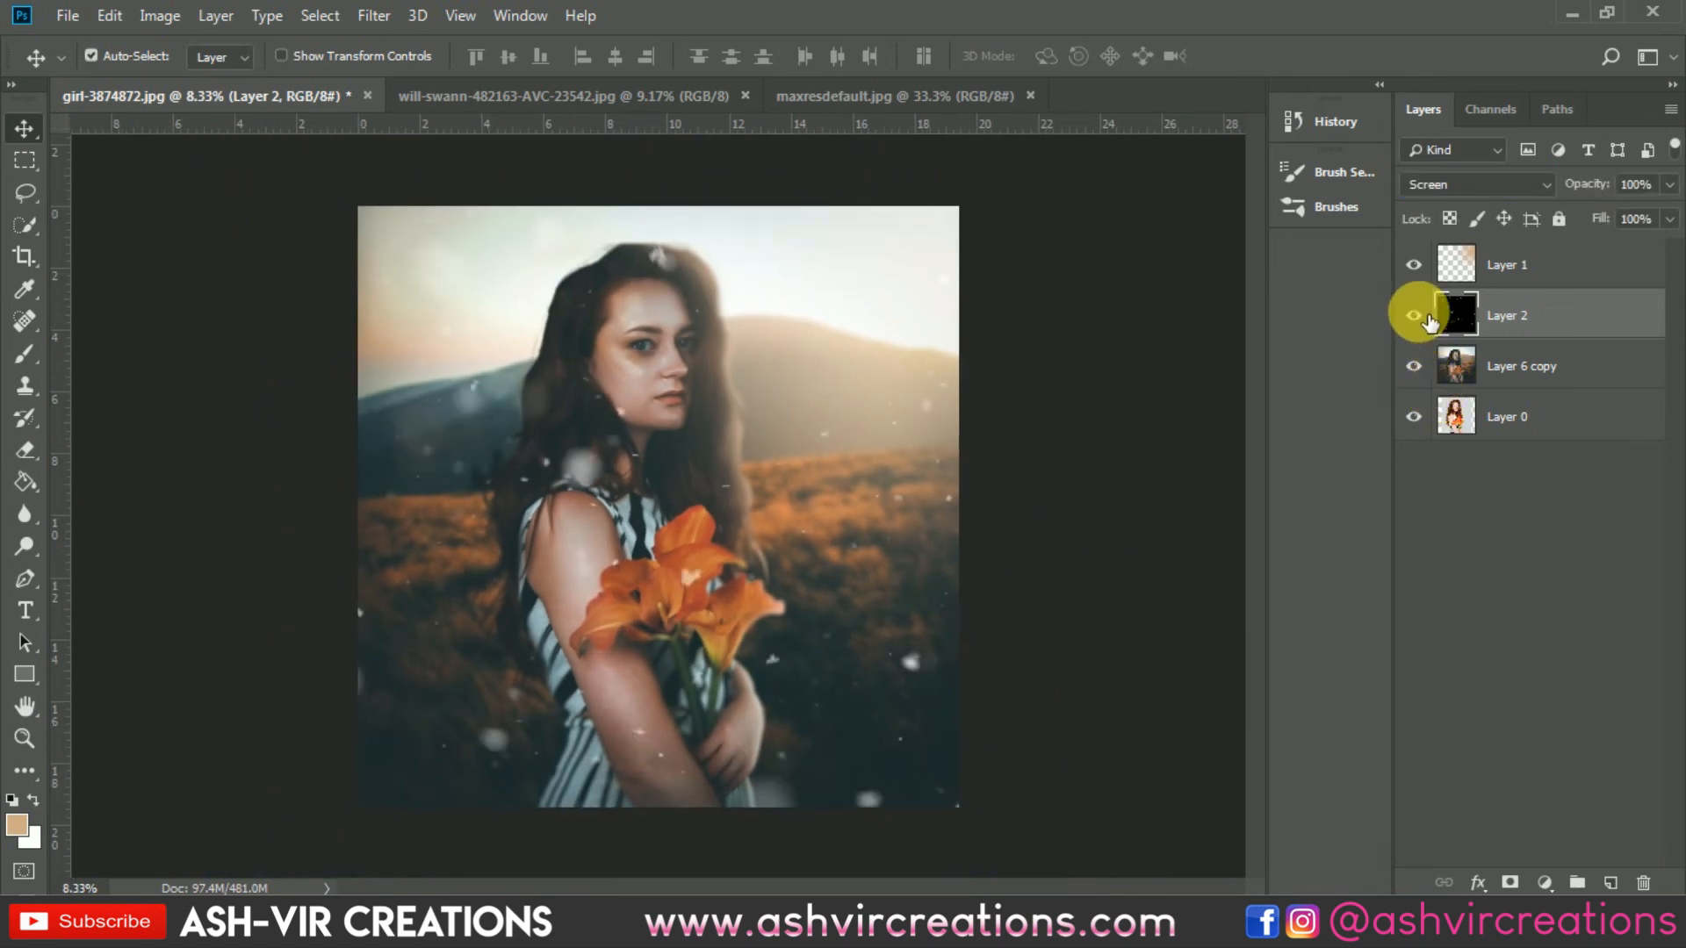
left_click(1419, 313)
left_click(1416, 316)
left_click(1416, 316)
left_click(1416, 316)
mouse_move(863, 635)
left_mouse_down()
mouse_move(726, 636)
mouse_move(1074, 620)
mouse_move(850, 608)
mouse_move(866, 613)
left_mouse_up()
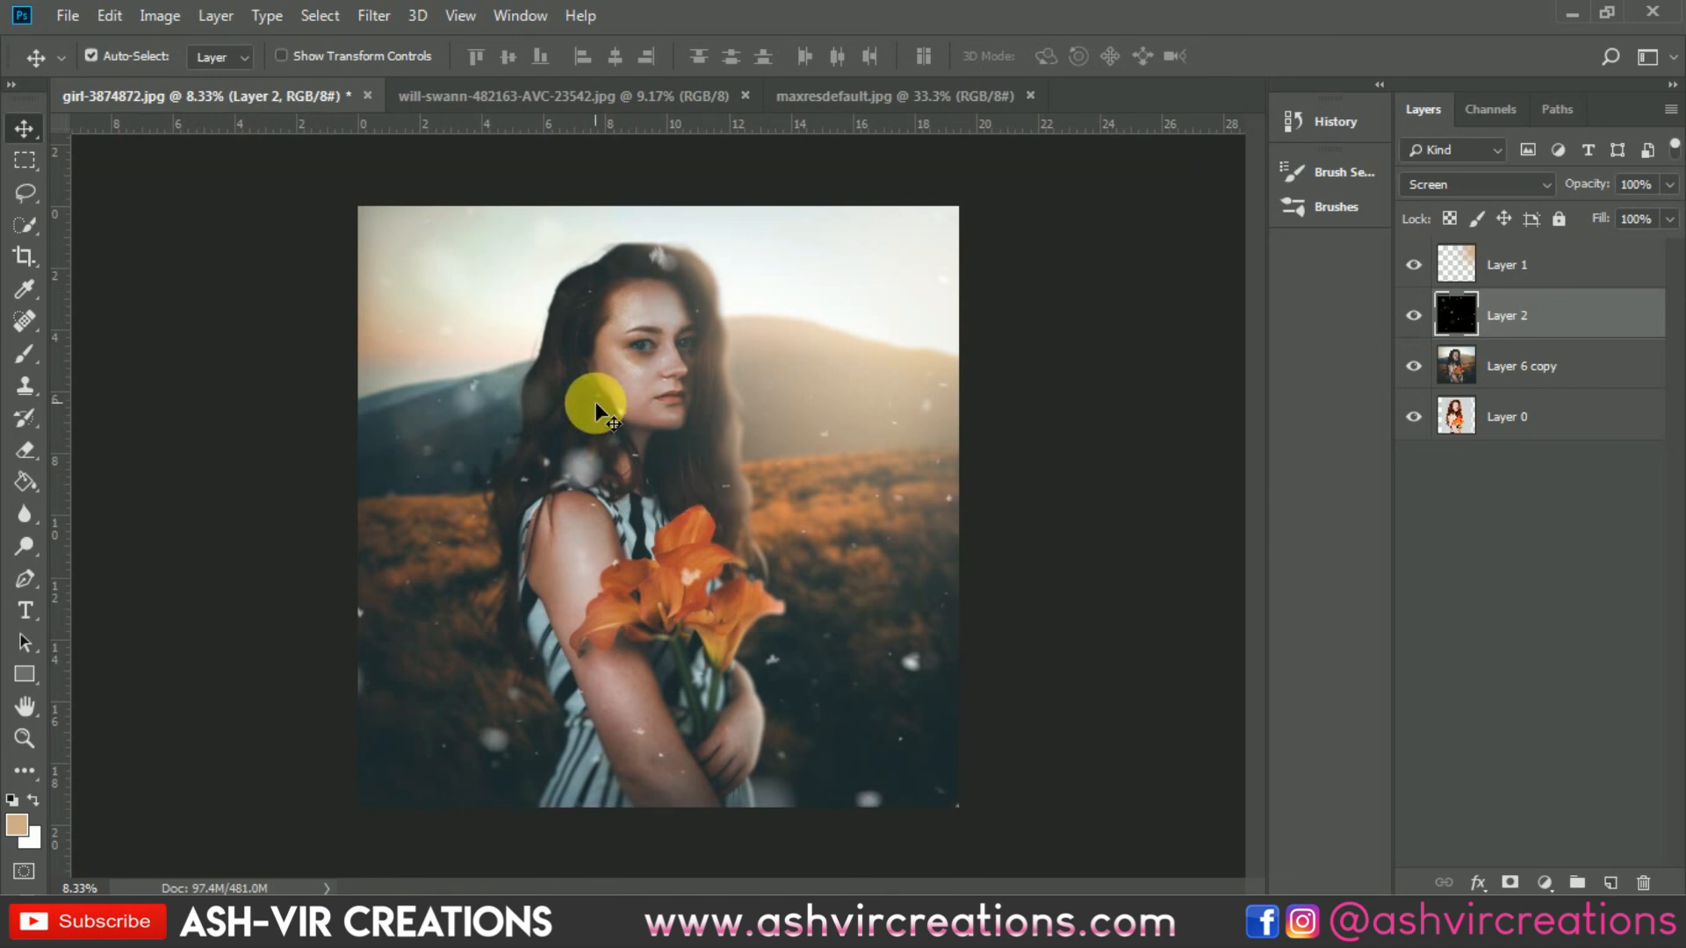
Step: Erase the dust particles over the woman's face and neck with the Eraser tool at about 600 px
left_click(26, 450)
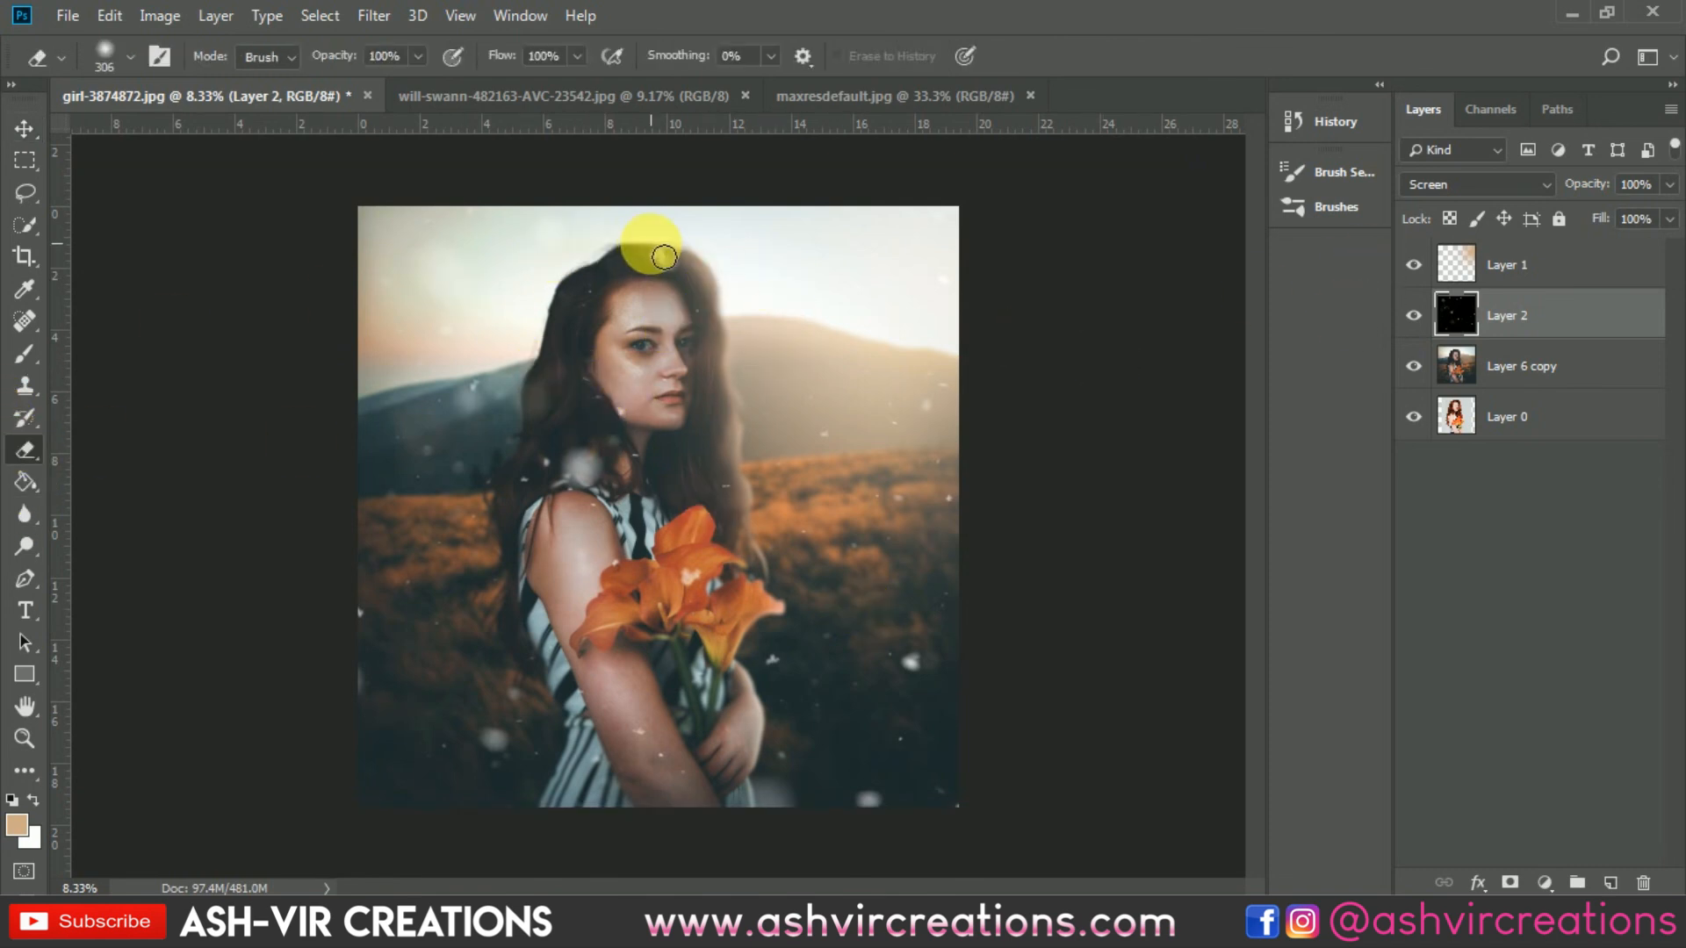
key("ctrl+plus")
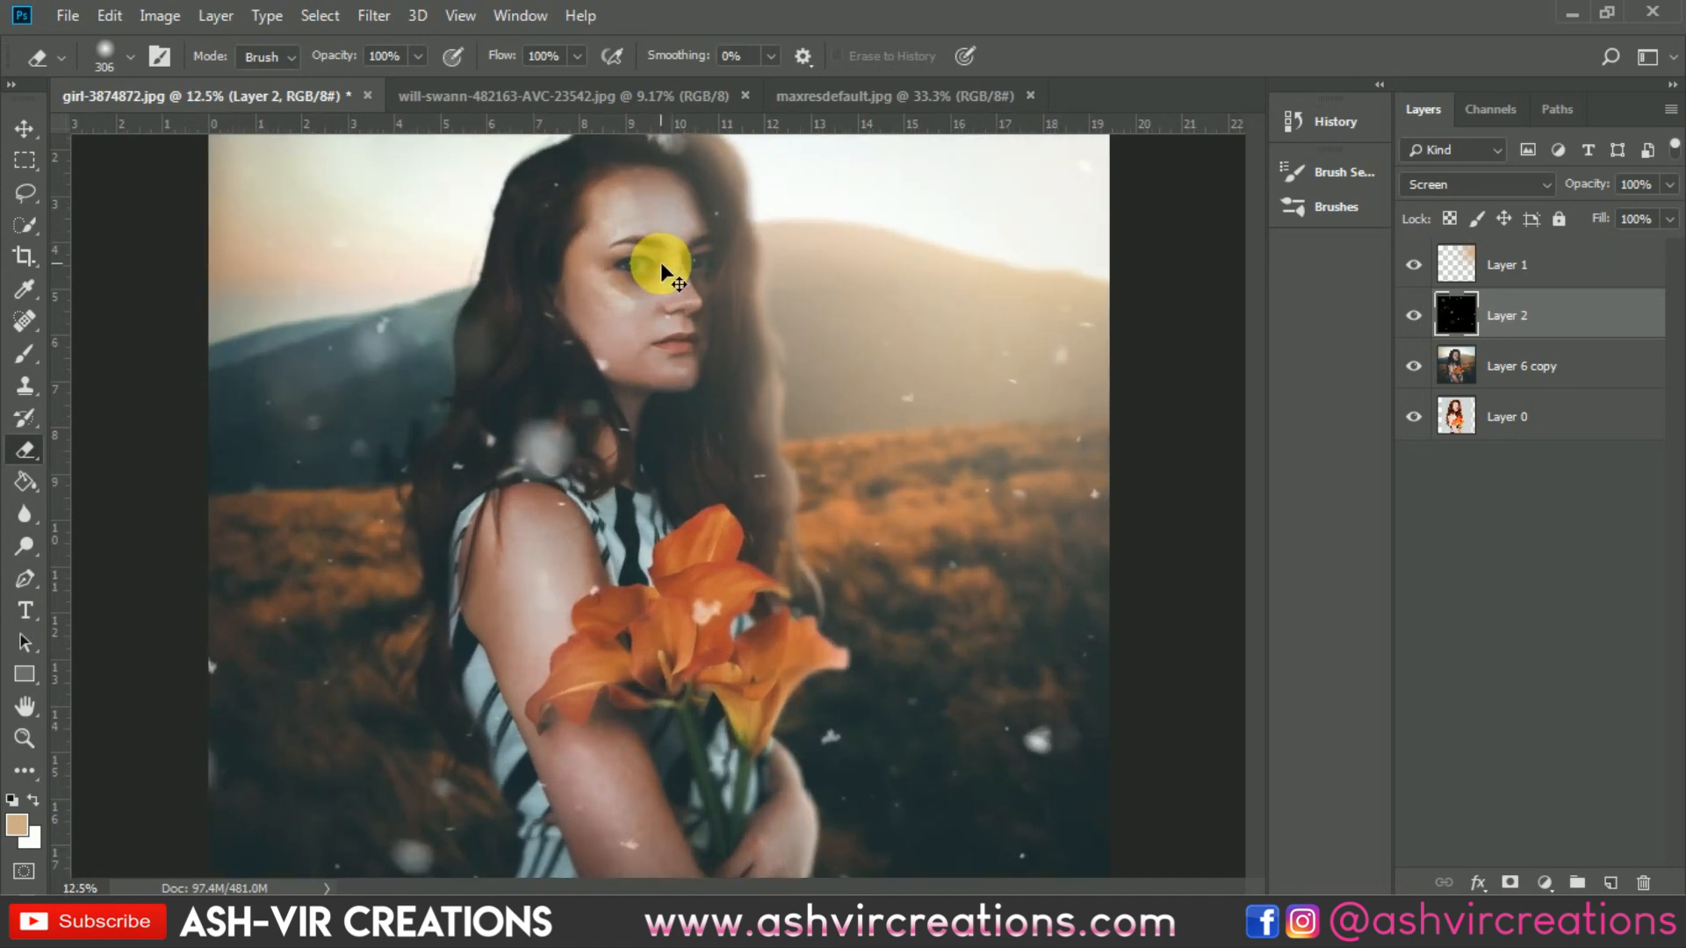
left_click_drag(661, 261, 693, 426)
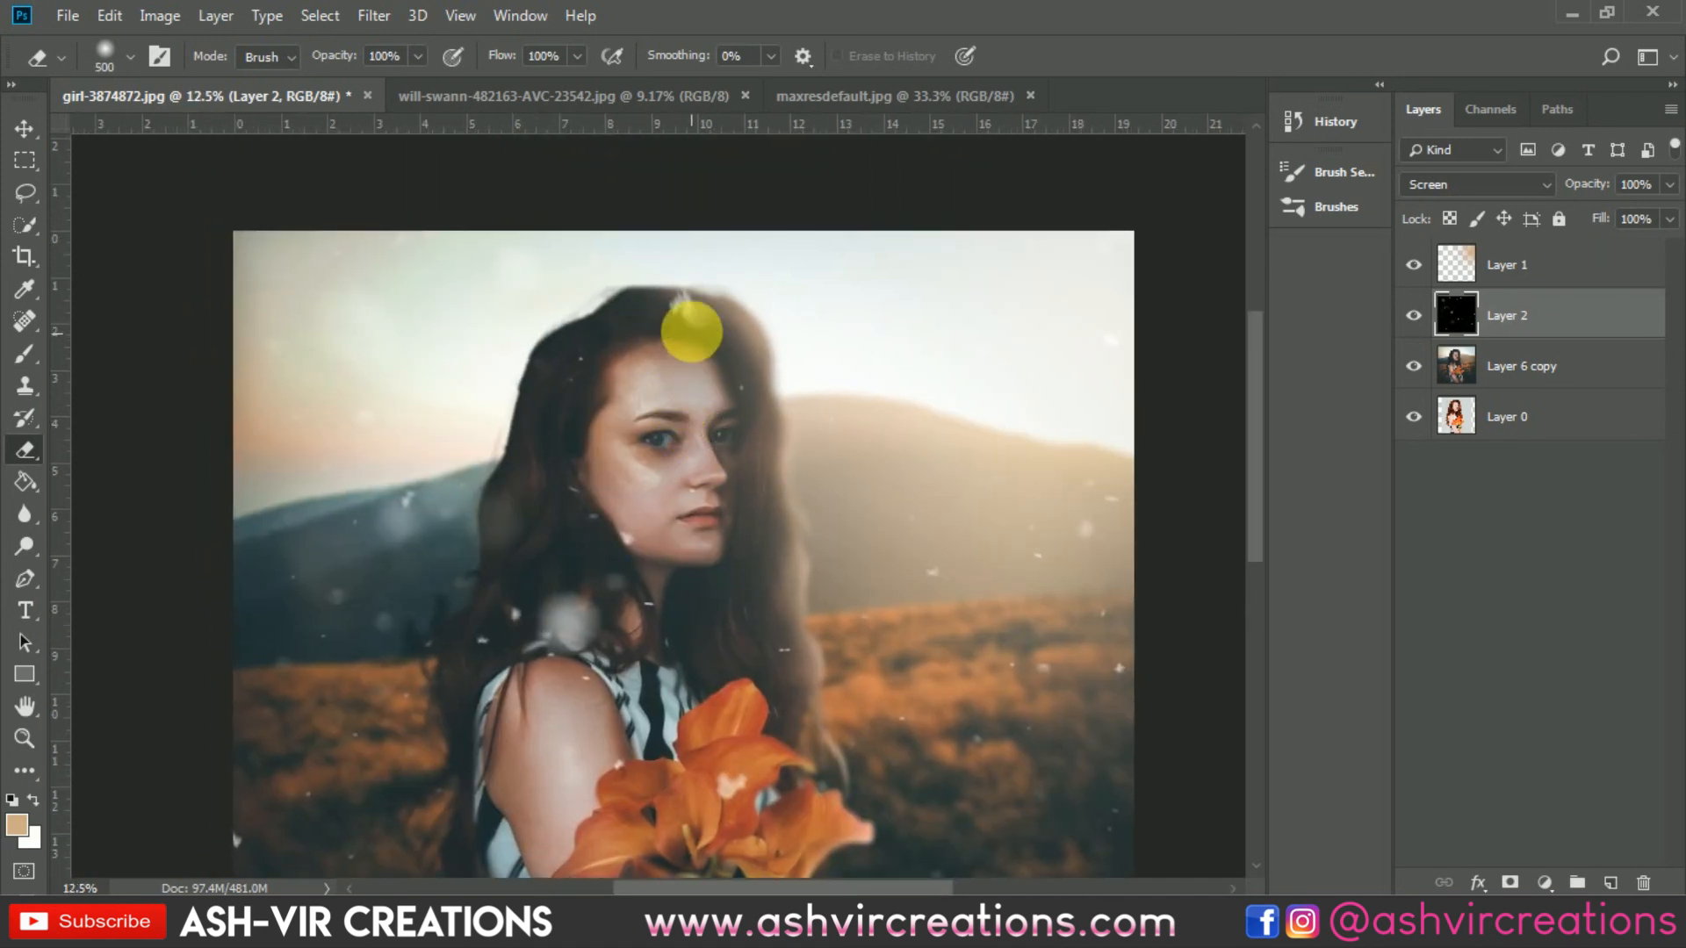
key("bracketright")
key("bracketright")
key("bracketright")
left_click_drag(680, 312, 683, 317)
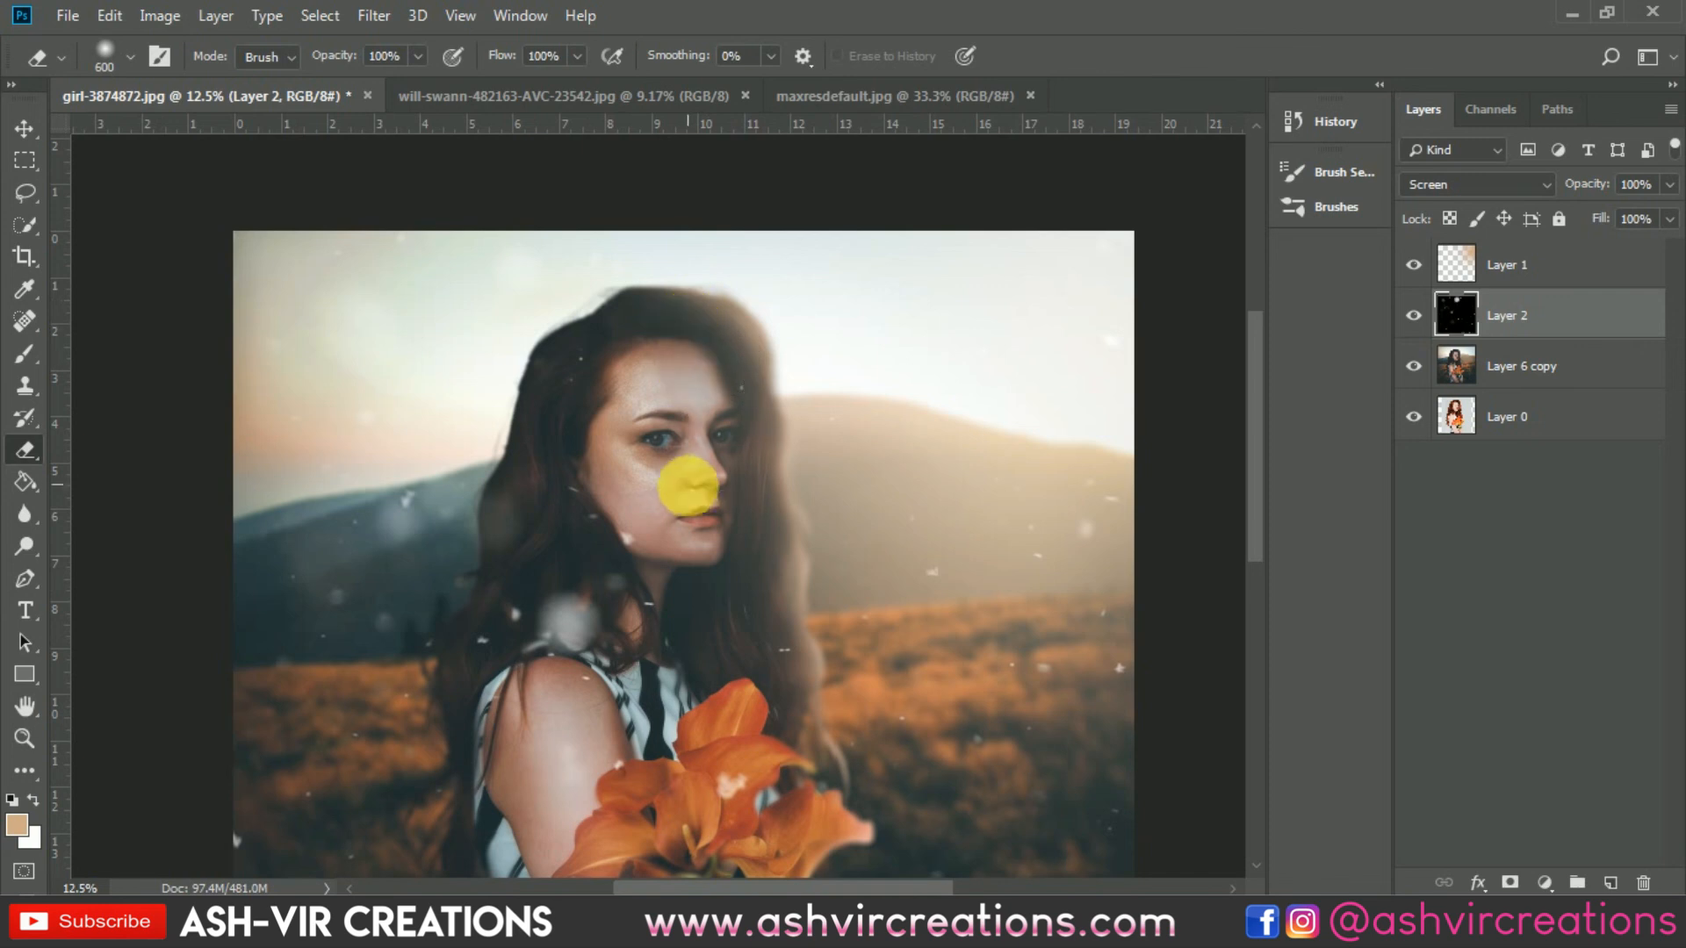
left_click_drag(689, 490, 699, 348)
mouse_move(619, 530)
left_mouse_down()
mouse_move(608, 512)
mouse_move(608, 538)
mouse_move(615, 518)
left_mouse_up()
left_click_drag(728, 460, 725, 366)
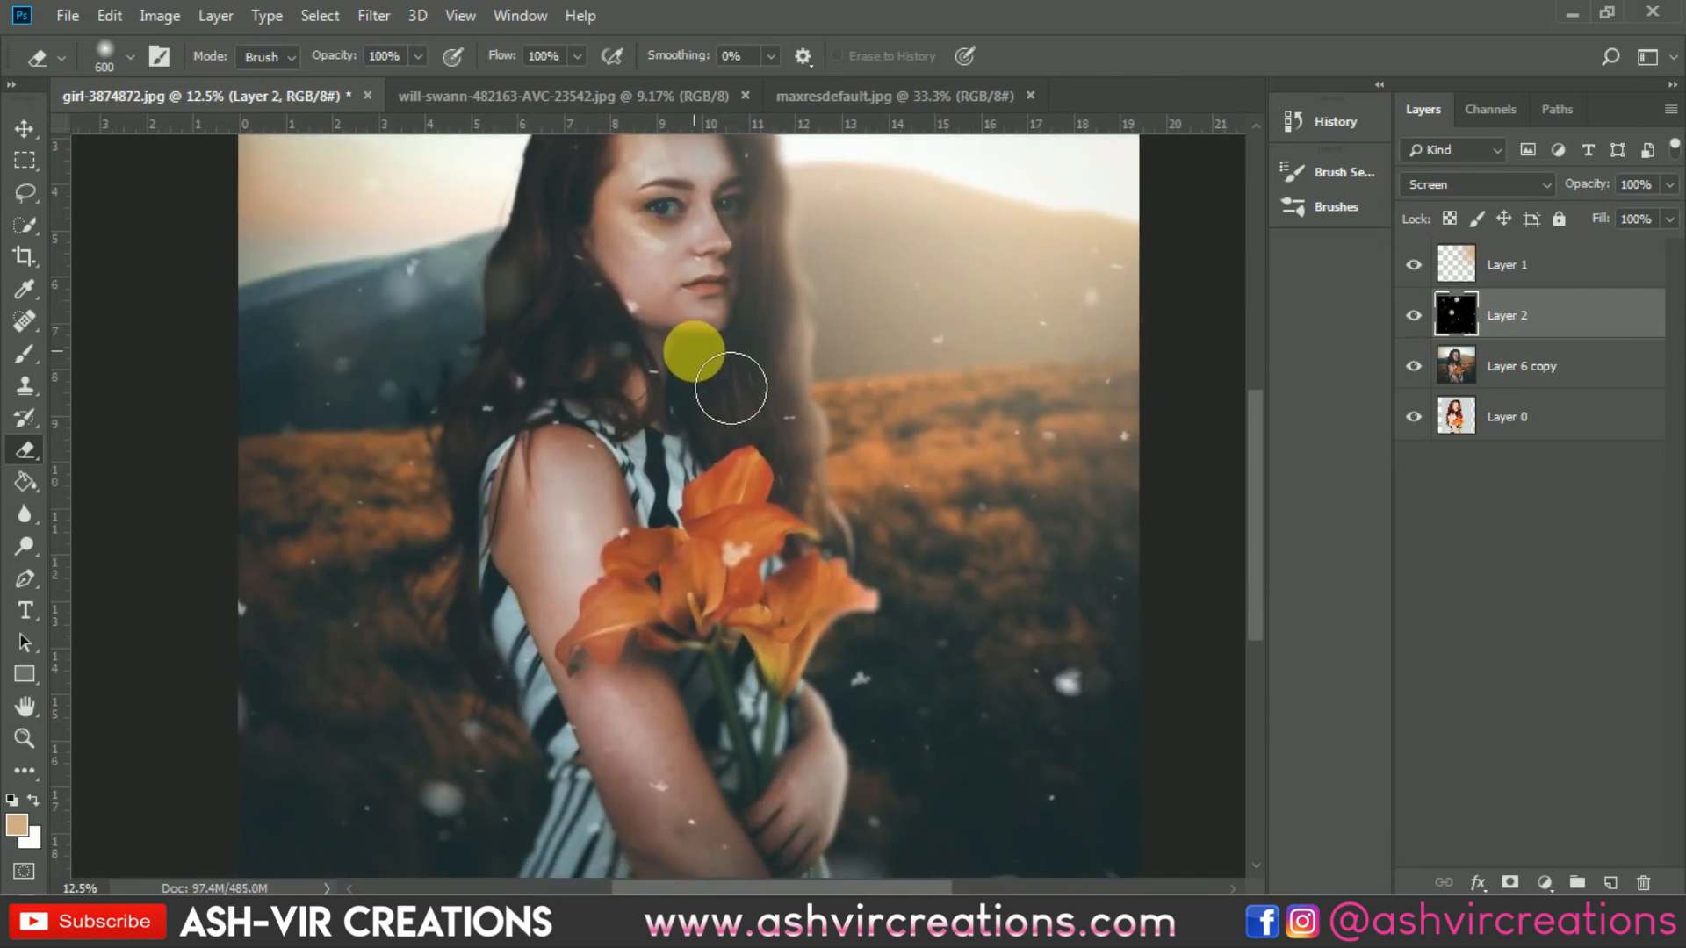
key("bracketleft")
key("bracketleft")
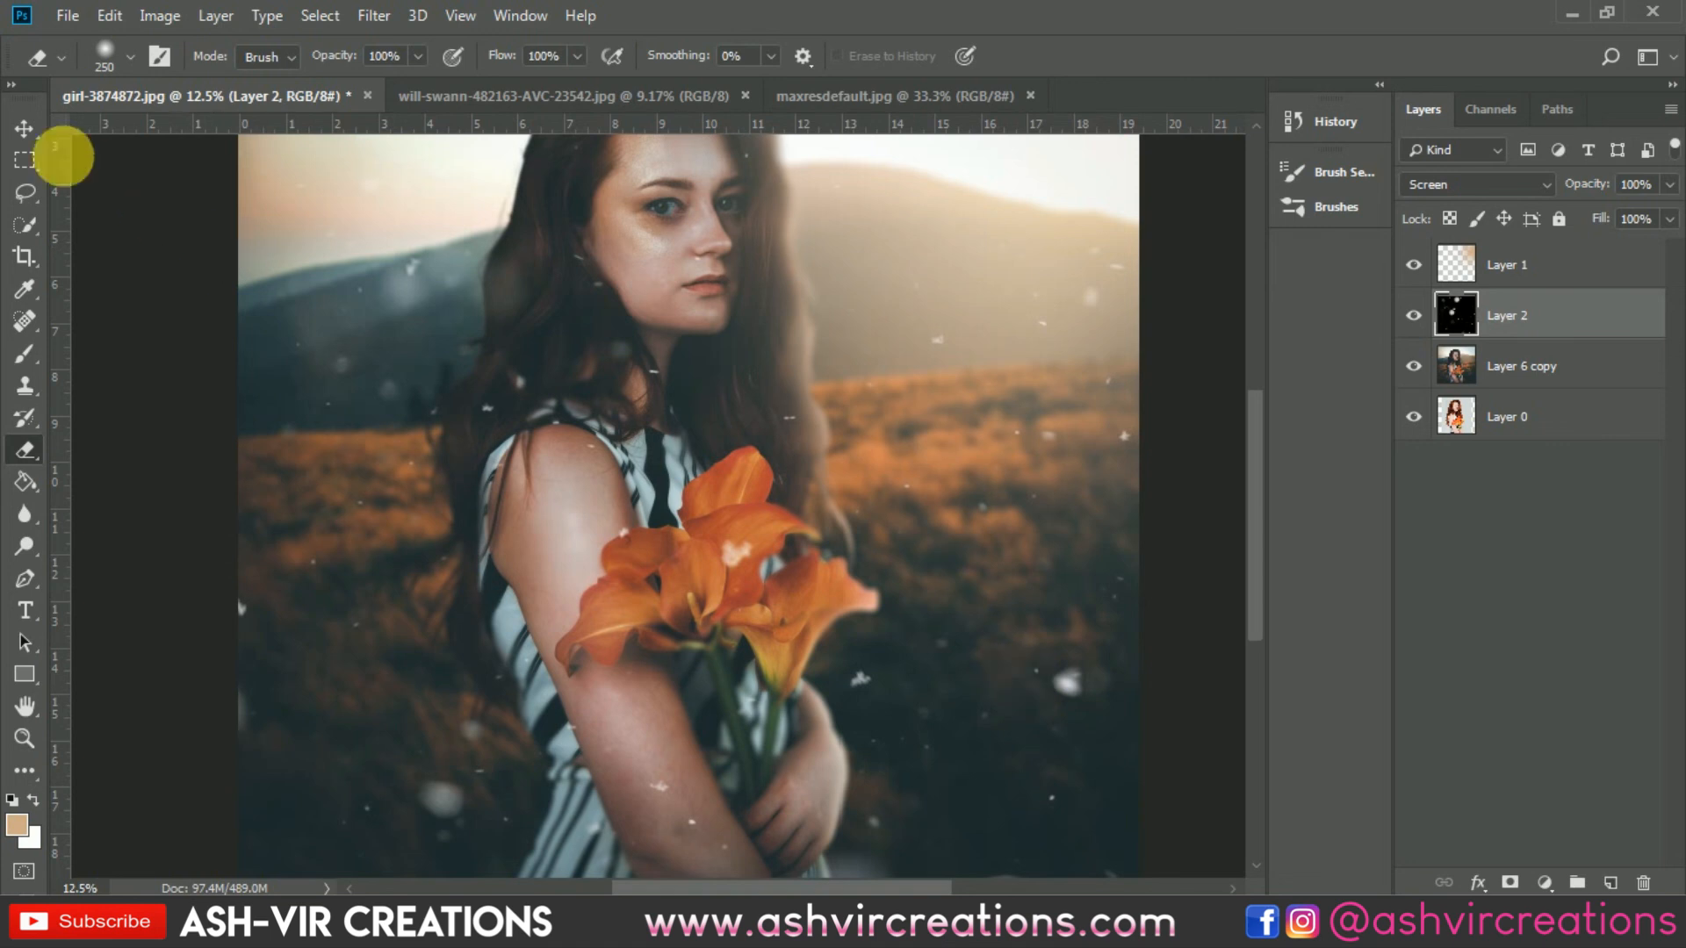
left_click(22, 127)
key("ctrl+0")
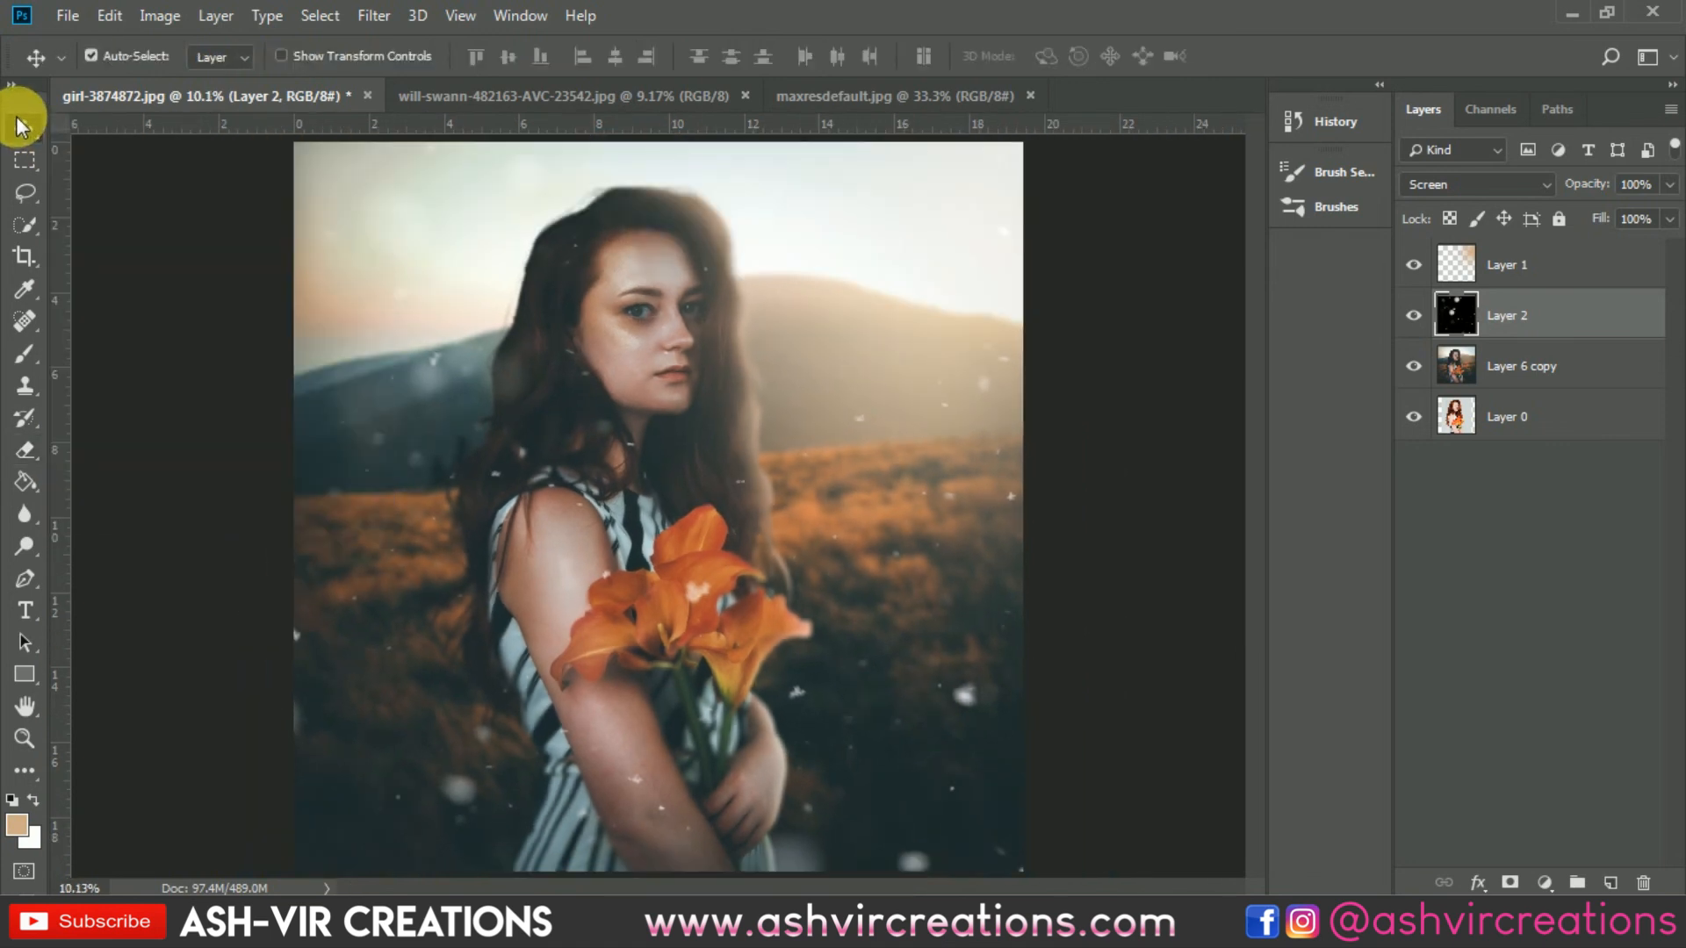
key("ctrl+minus")
key("ctrl+plus")
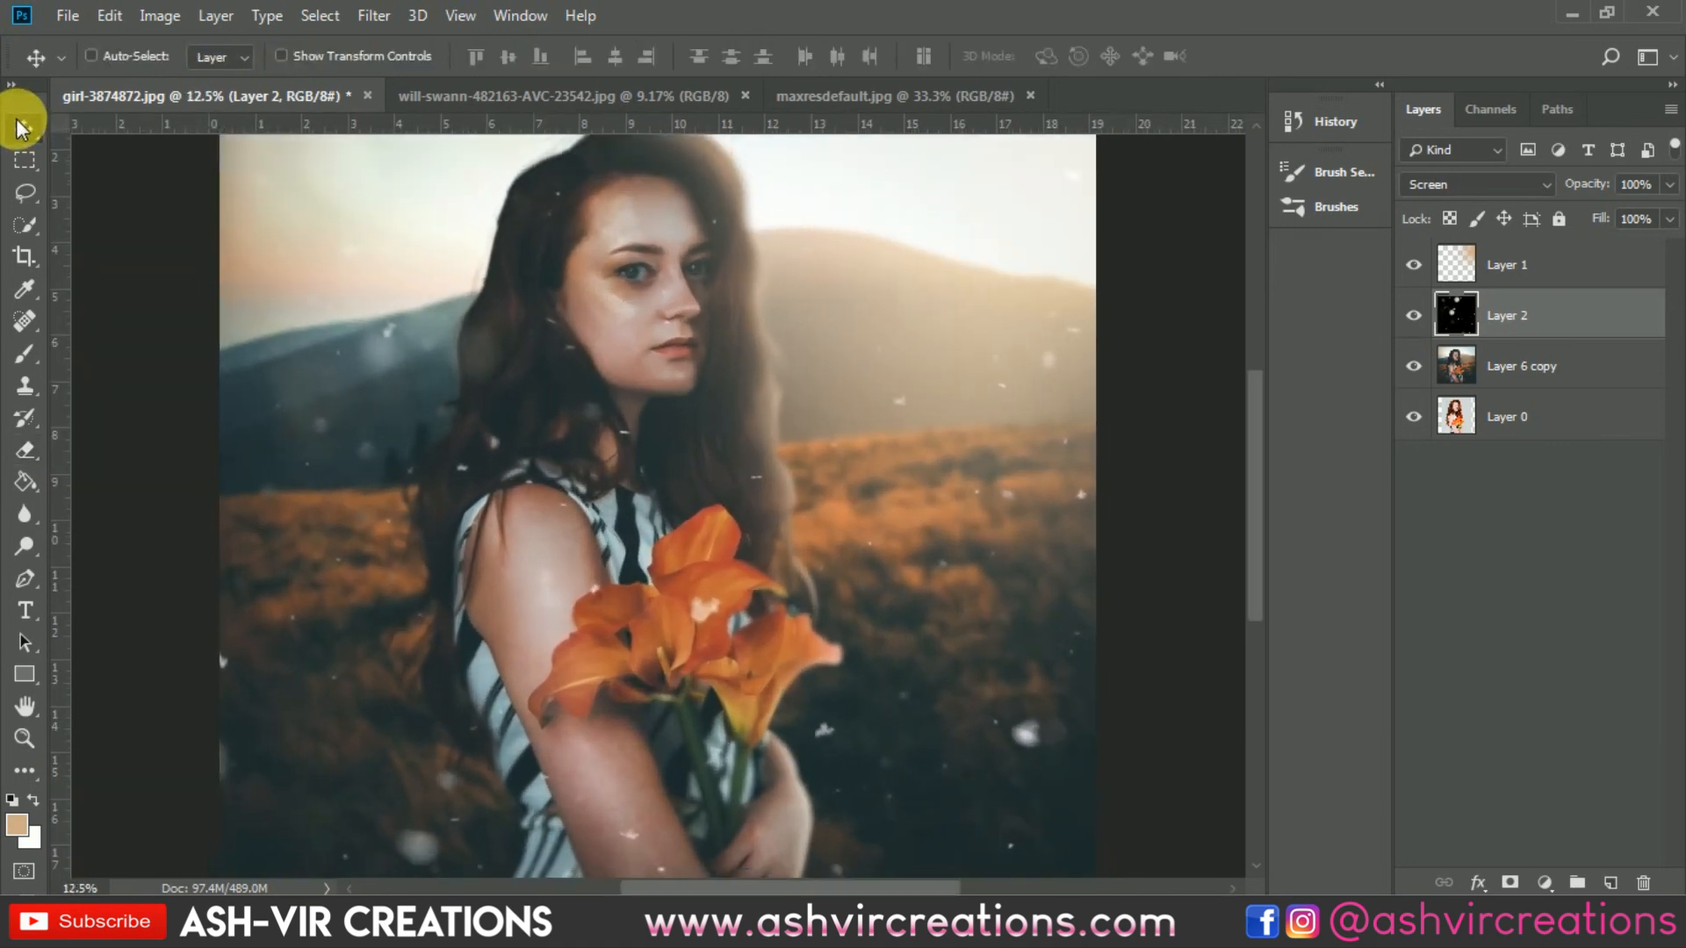
key("ctrl+minus")
key("ctrl+plus")
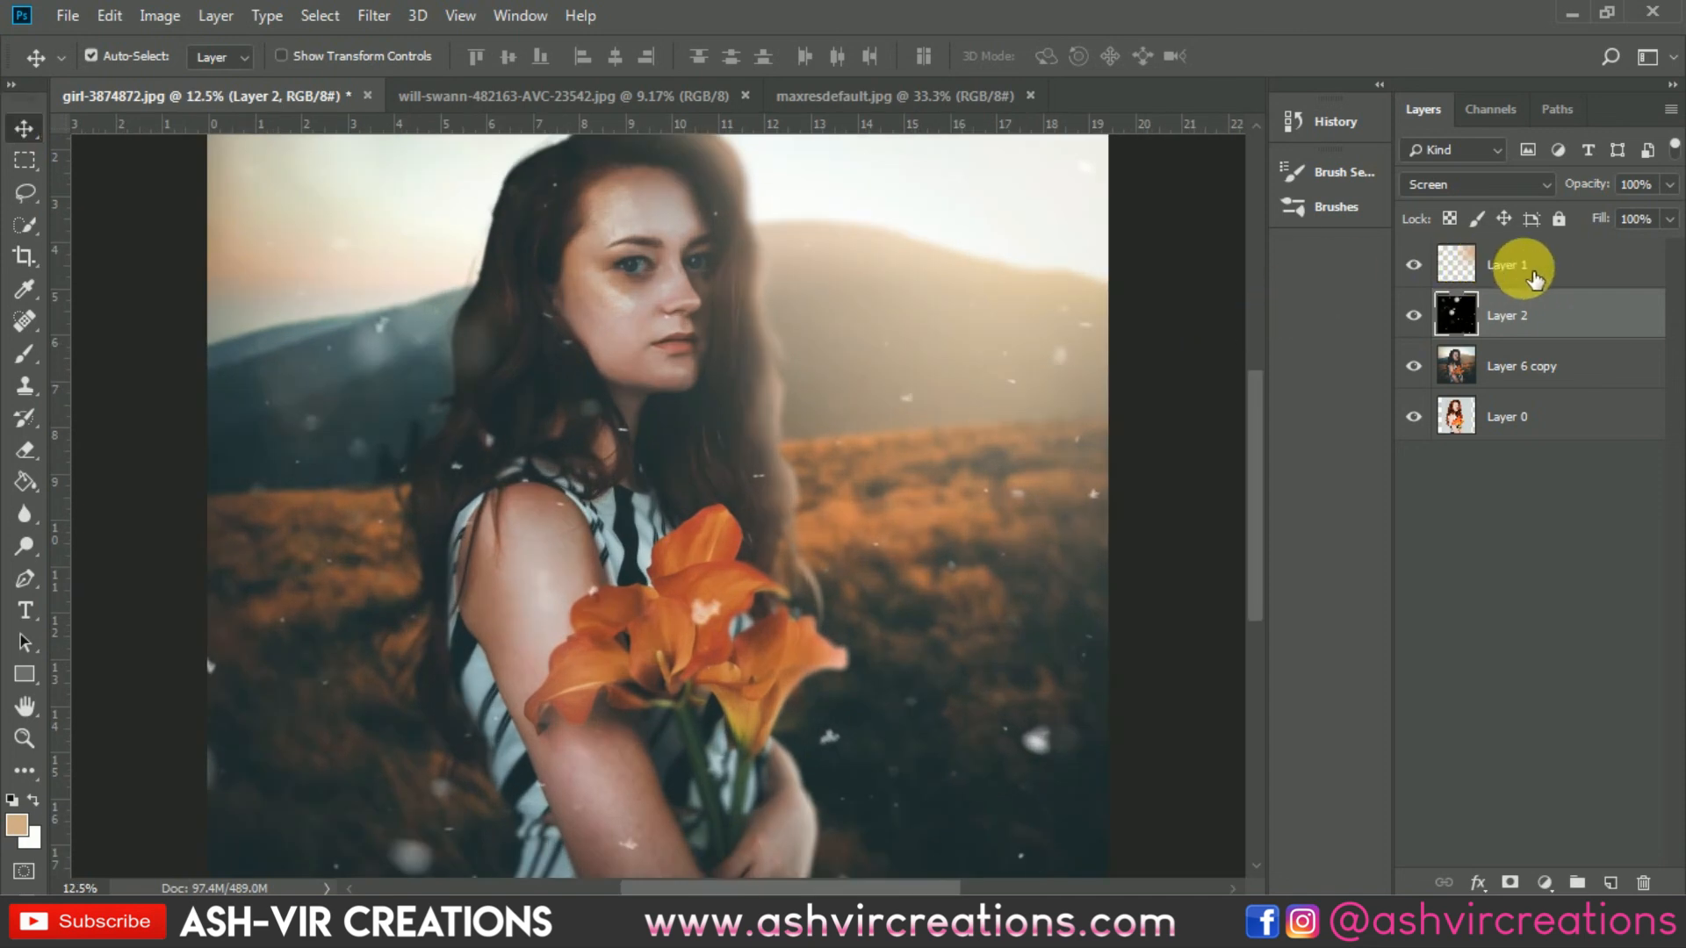
left_click(1468, 283)
left_click_drag(1505, 312, 1530, 268)
key("ctrl+z")
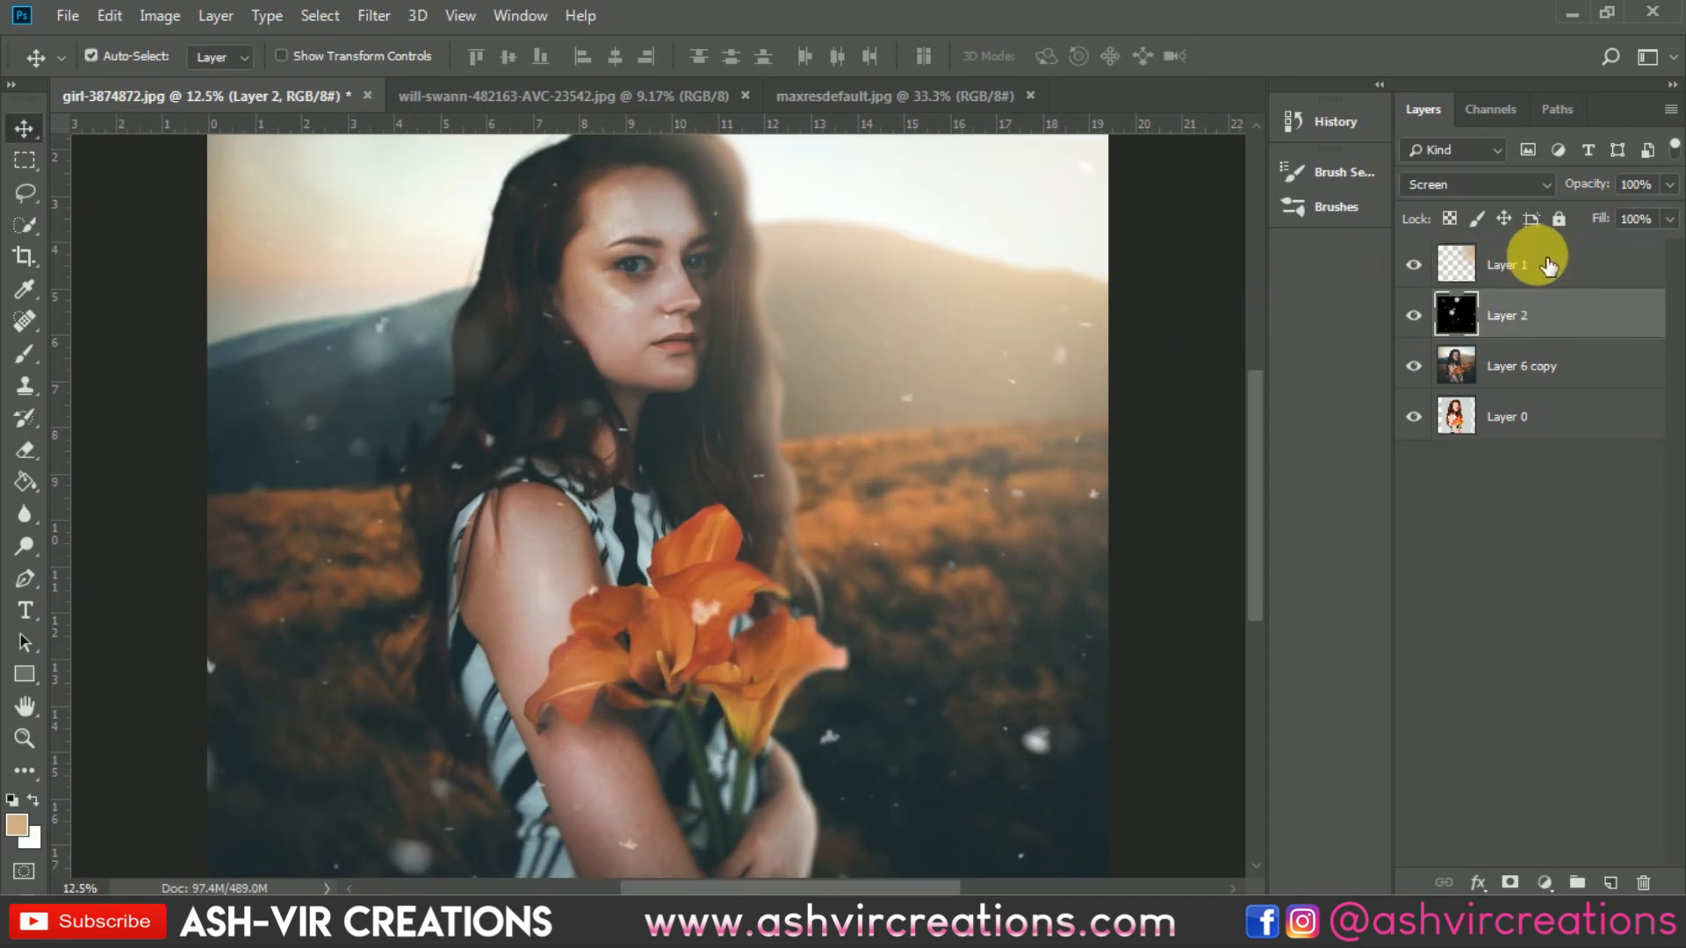
Step: Select the glow, particle and composite layers and merge them into a single layer
left_click(1548, 266)
left_click(1551, 364, "shift")
right_click(1551, 365)
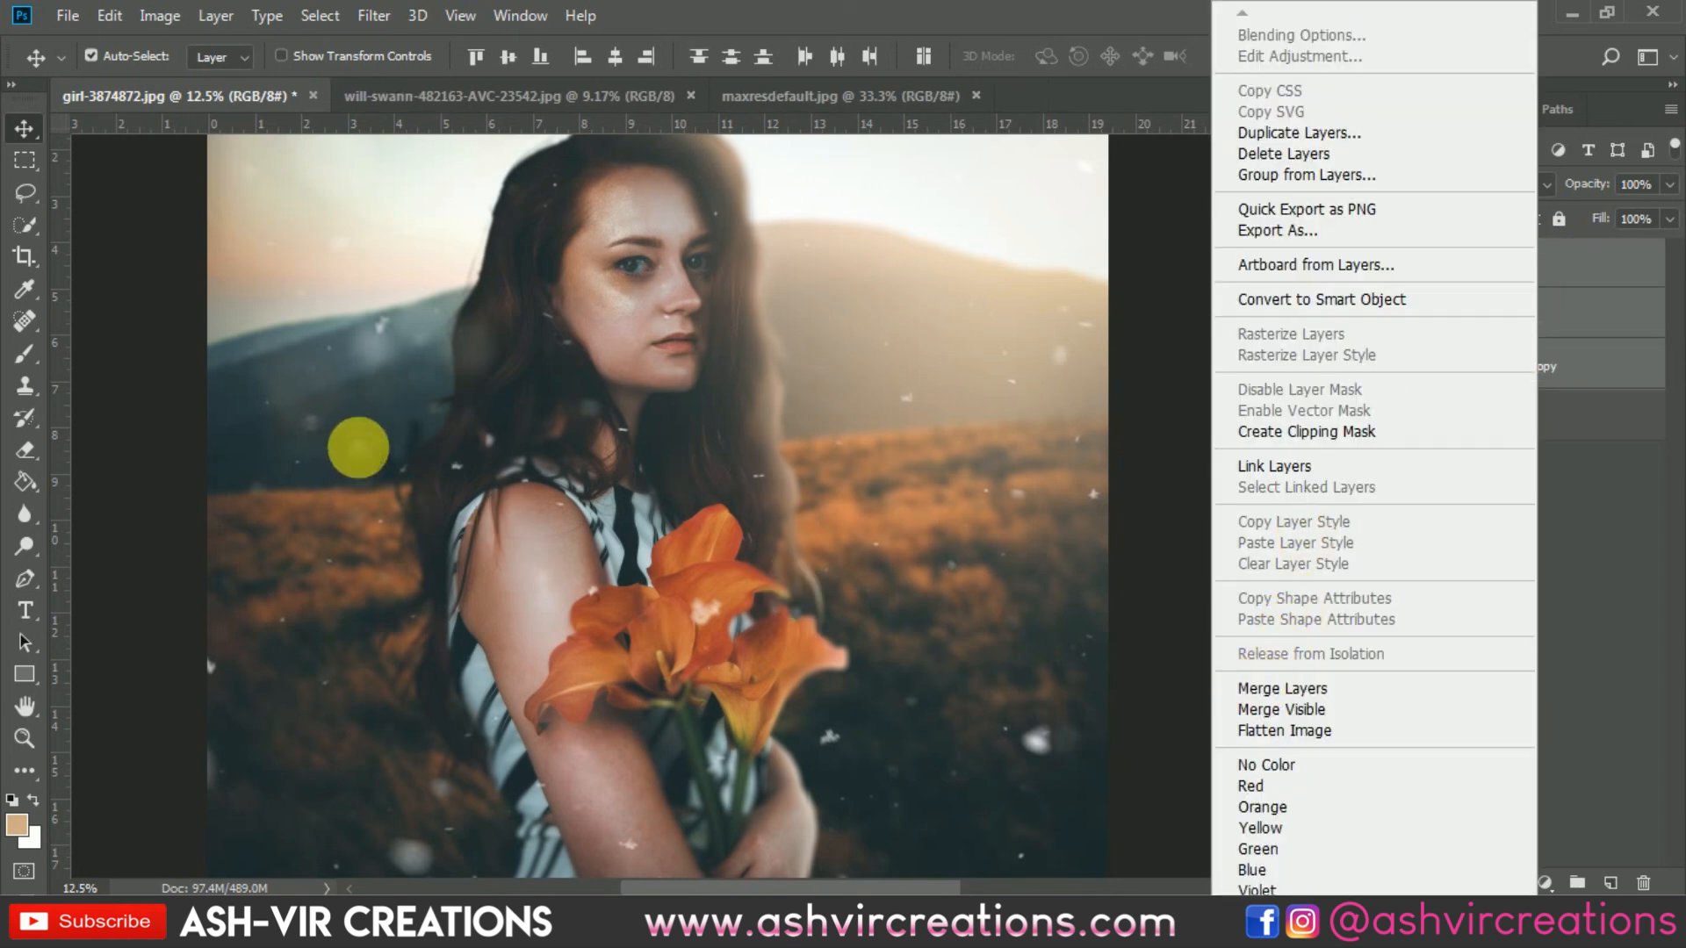
left_click(26, 256)
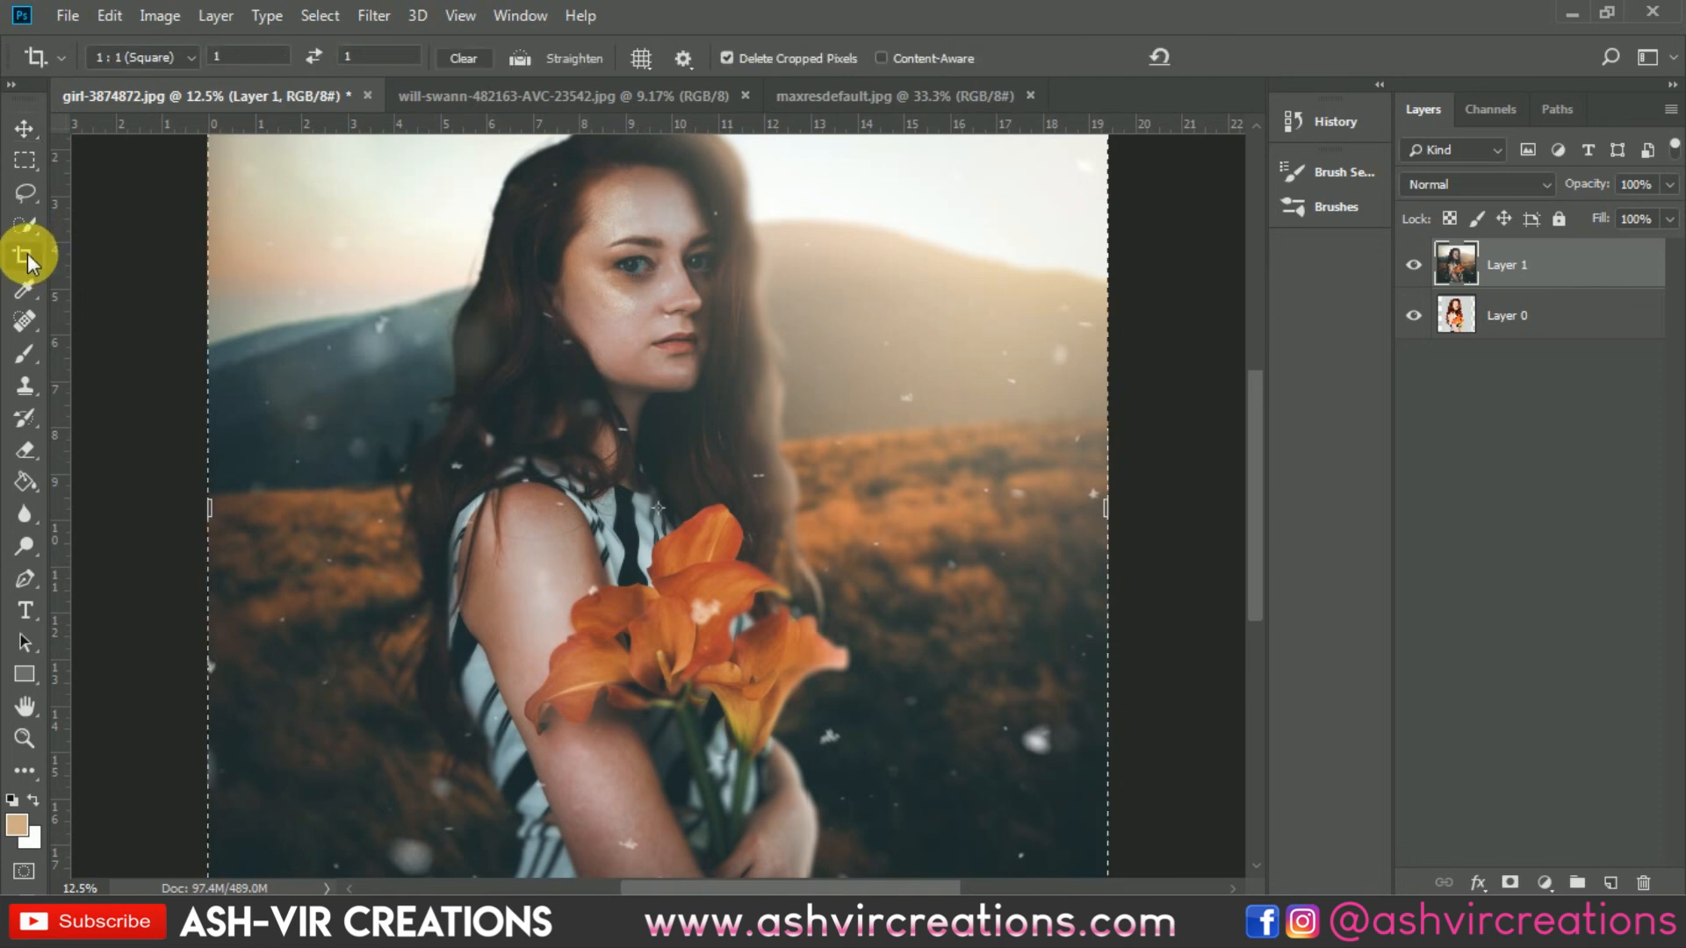
key("ctrl+0")
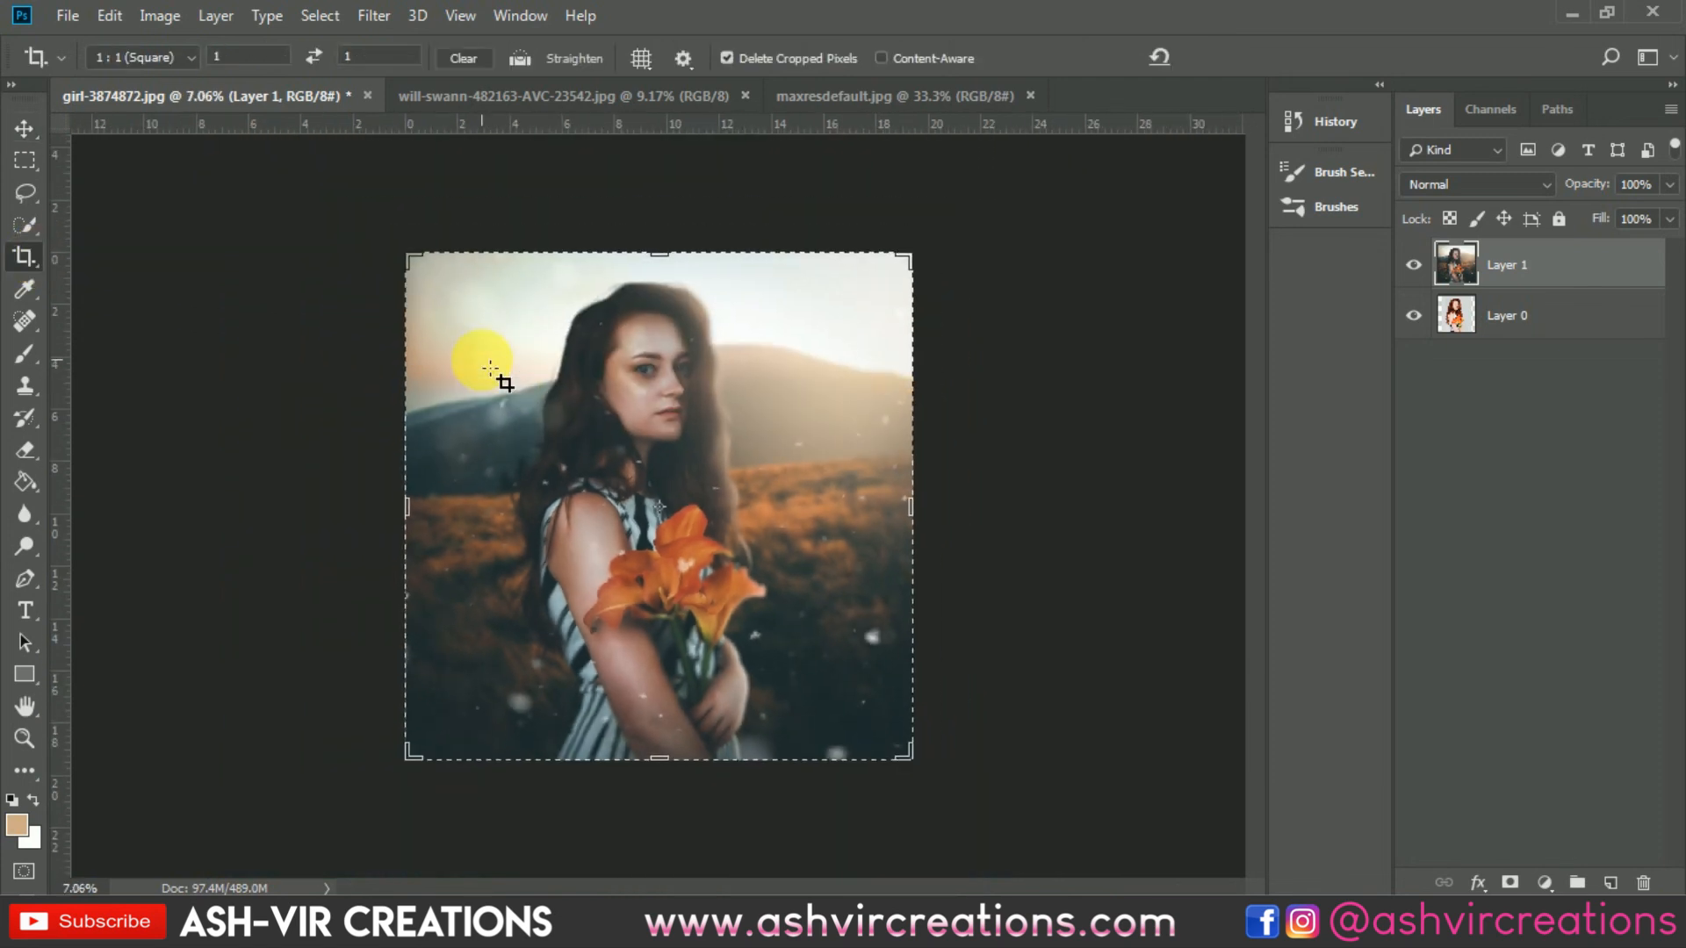
double_click(571, 360)
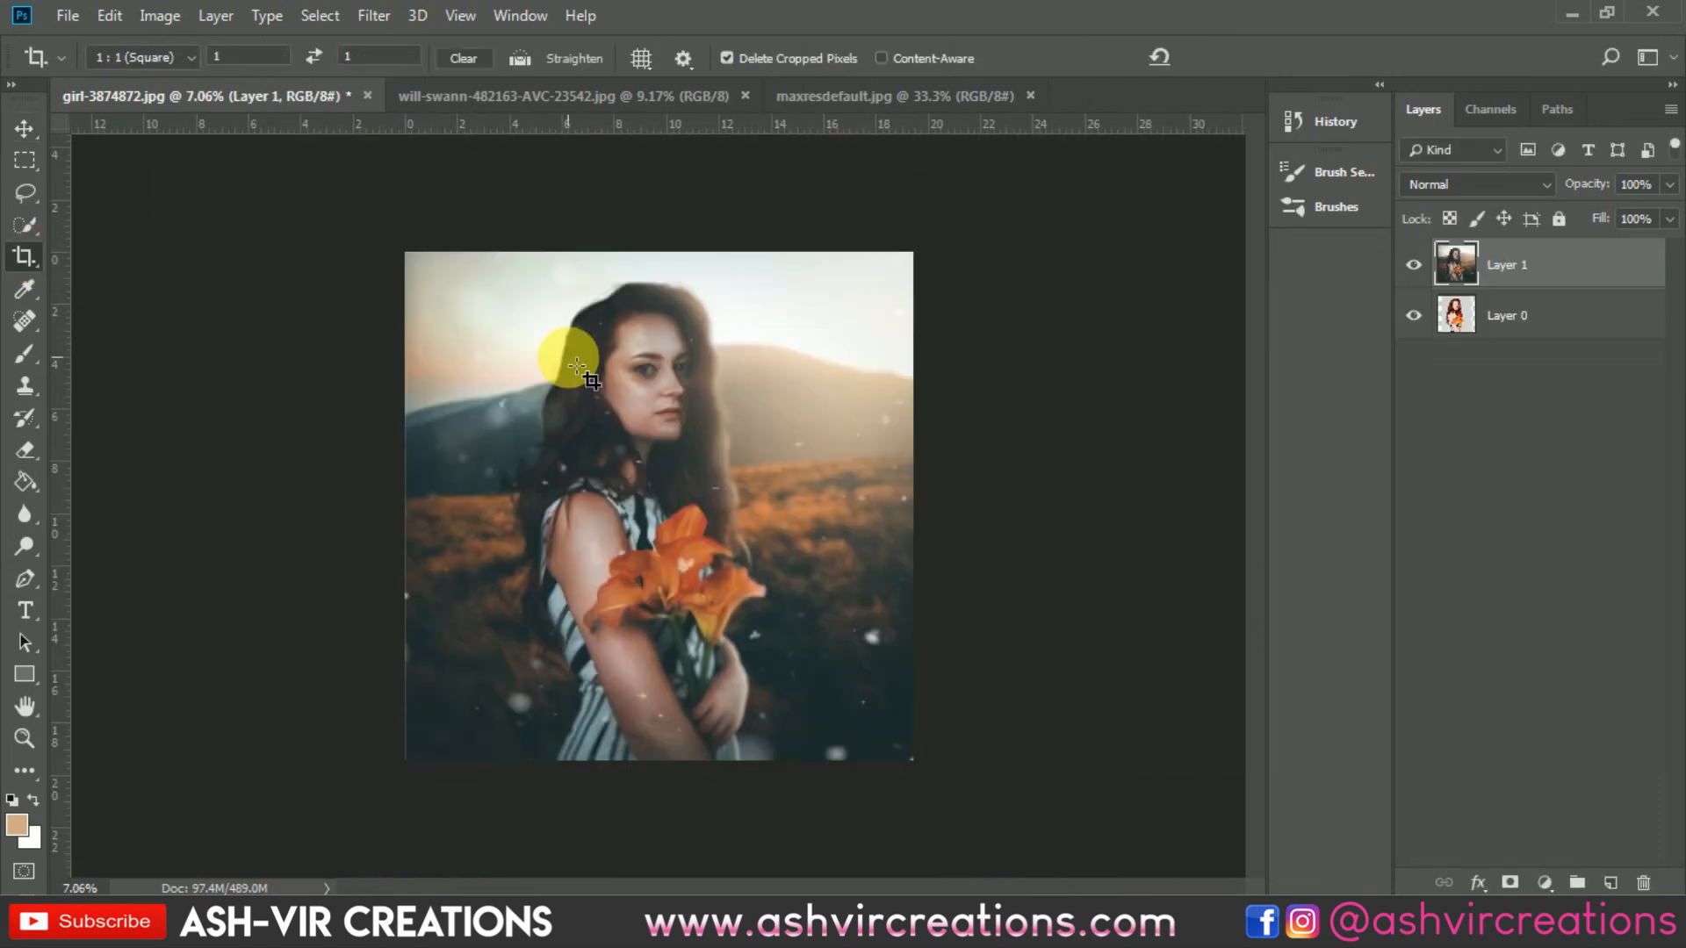
key("v")
scroll(745, 380, "up", 2)
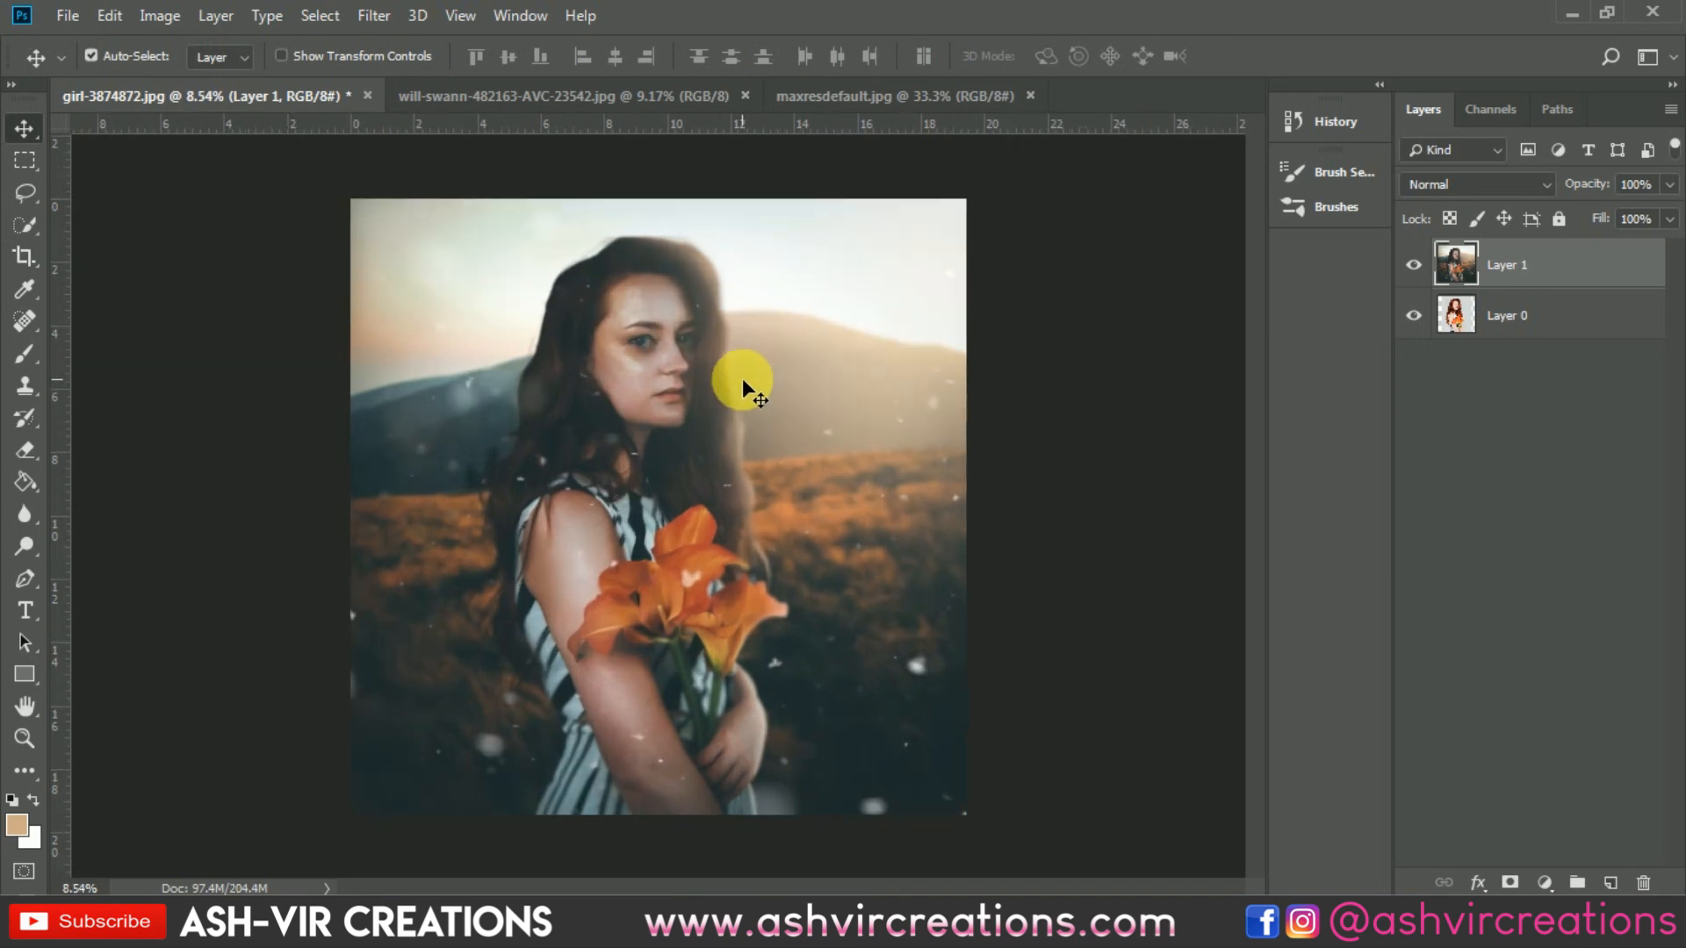
Step: Toggle the merged layer's visibility to compare the final composite with the original photo
left_click(1416, 265)
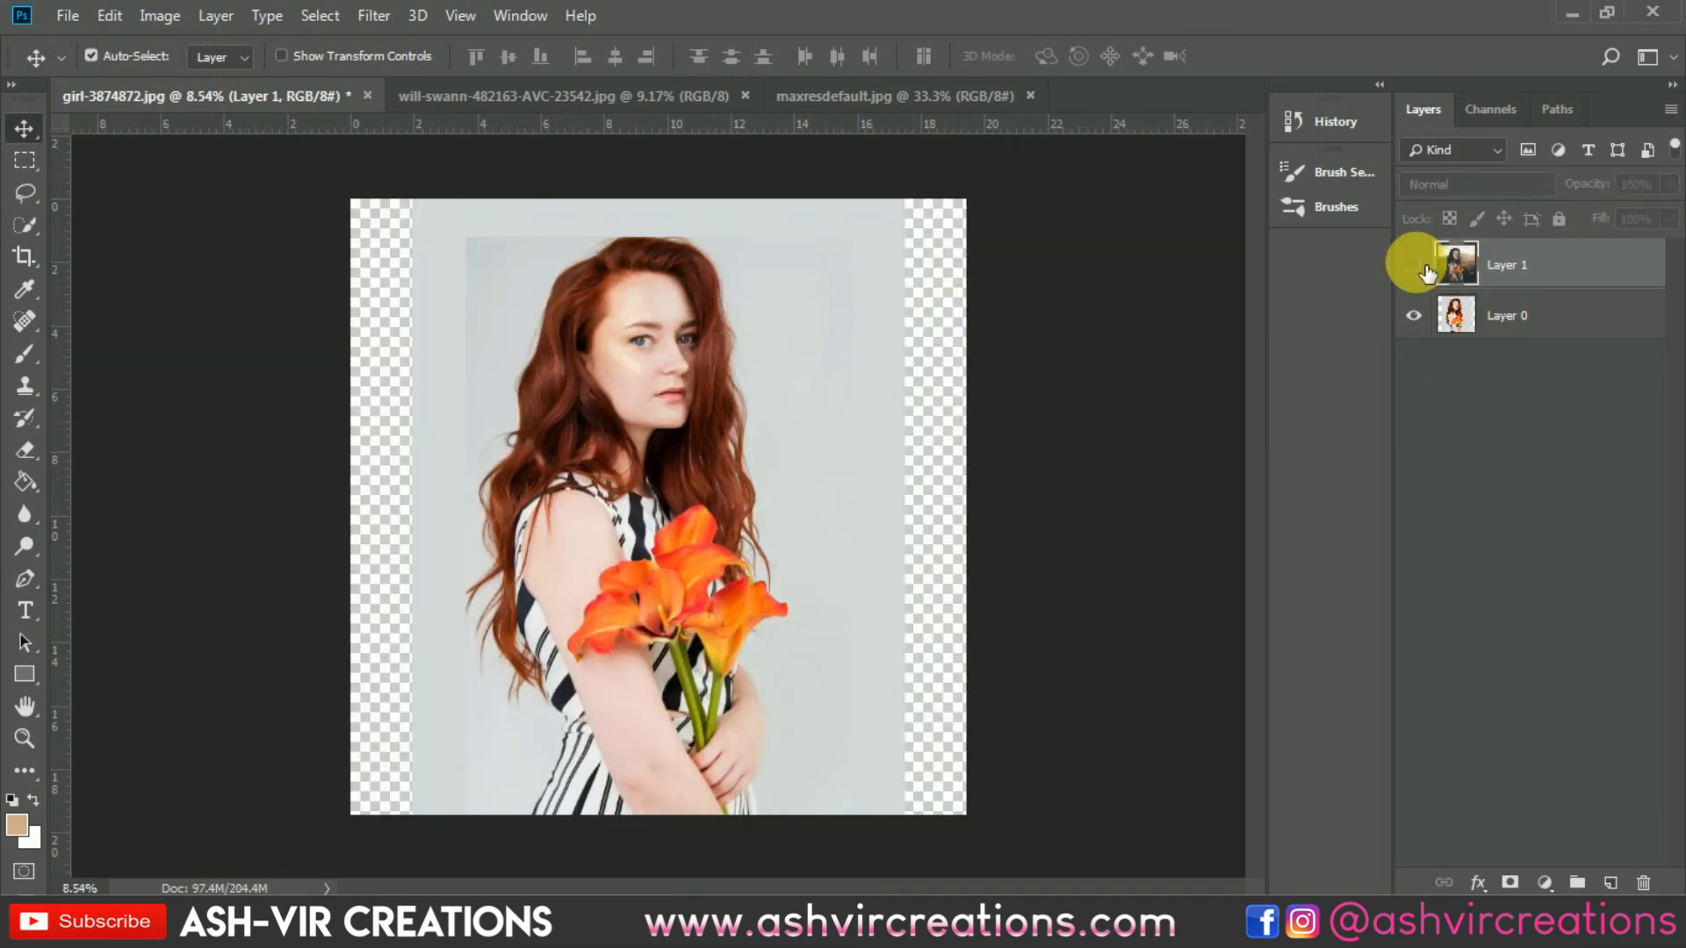
left_click(1416, 265)
left_click(1415, 265)
scroll(697, 511, "up", 1)
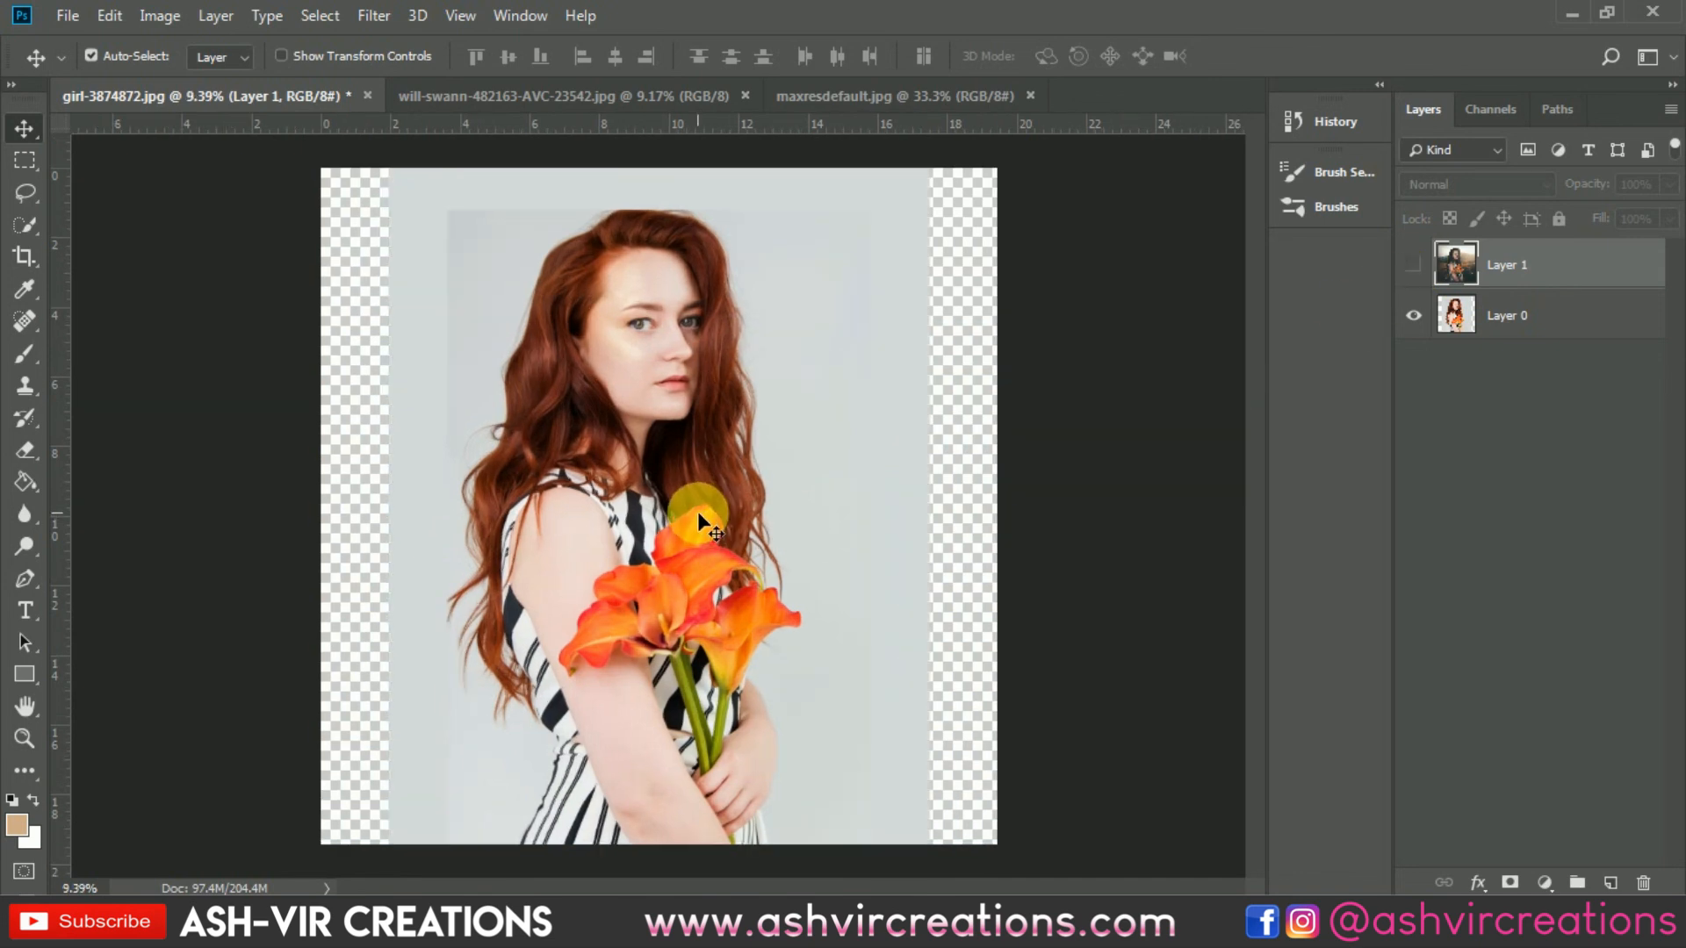
left_click(1413, 265)
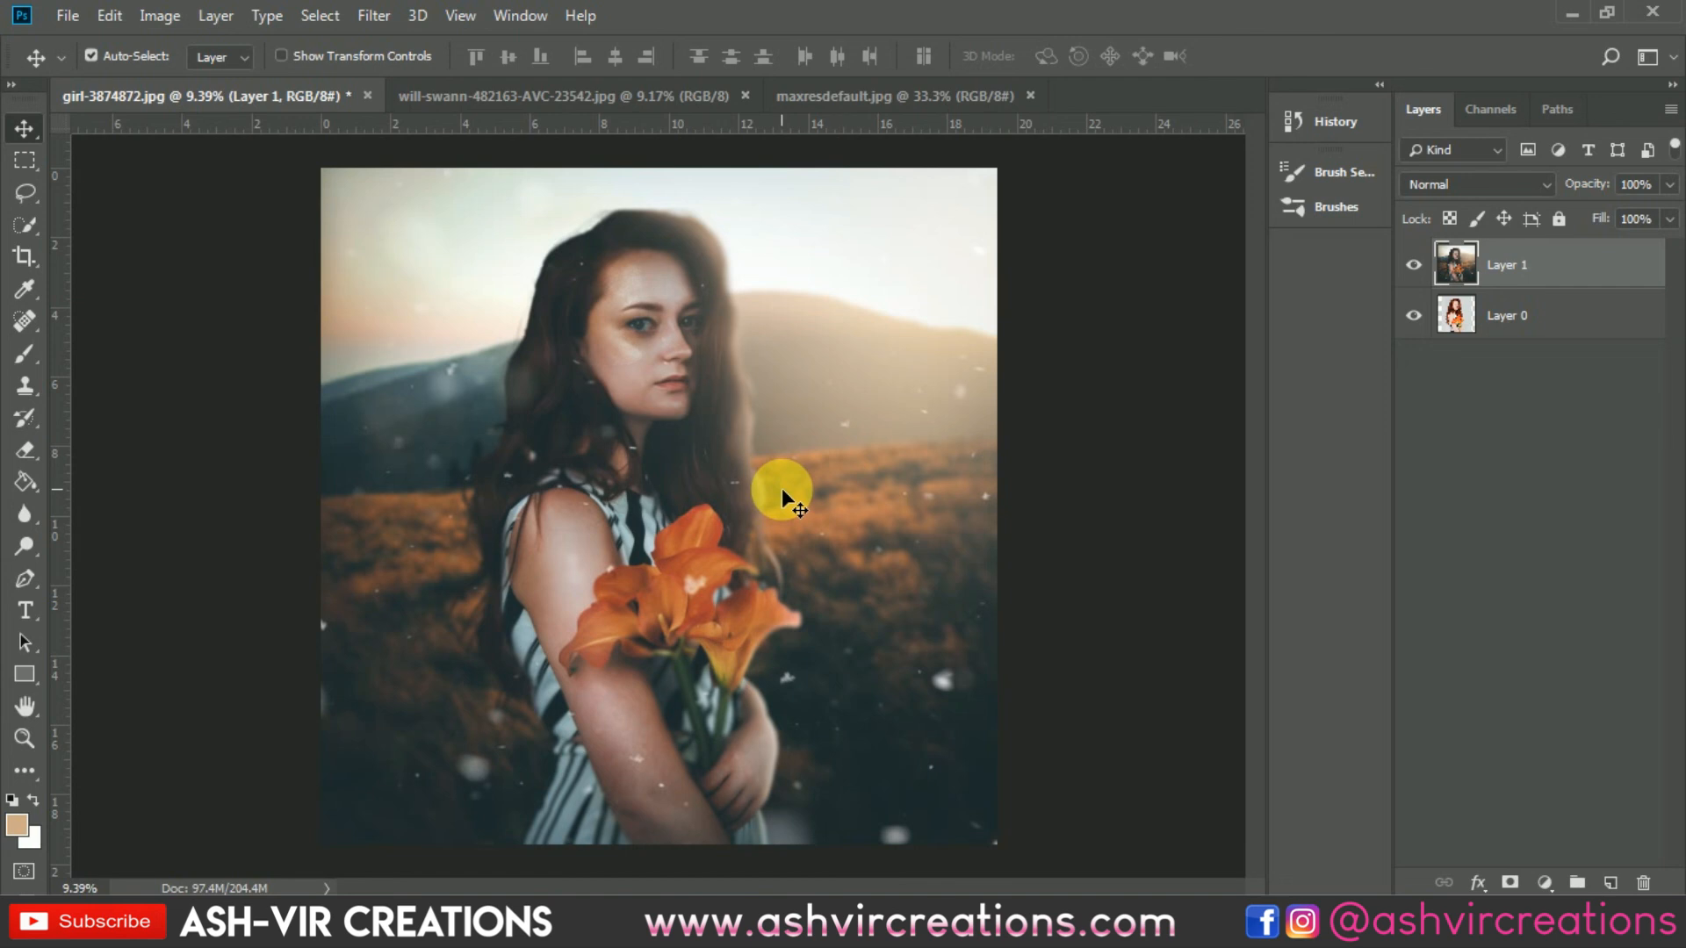
left_click(1416, 265)
left_click(1415, 264)
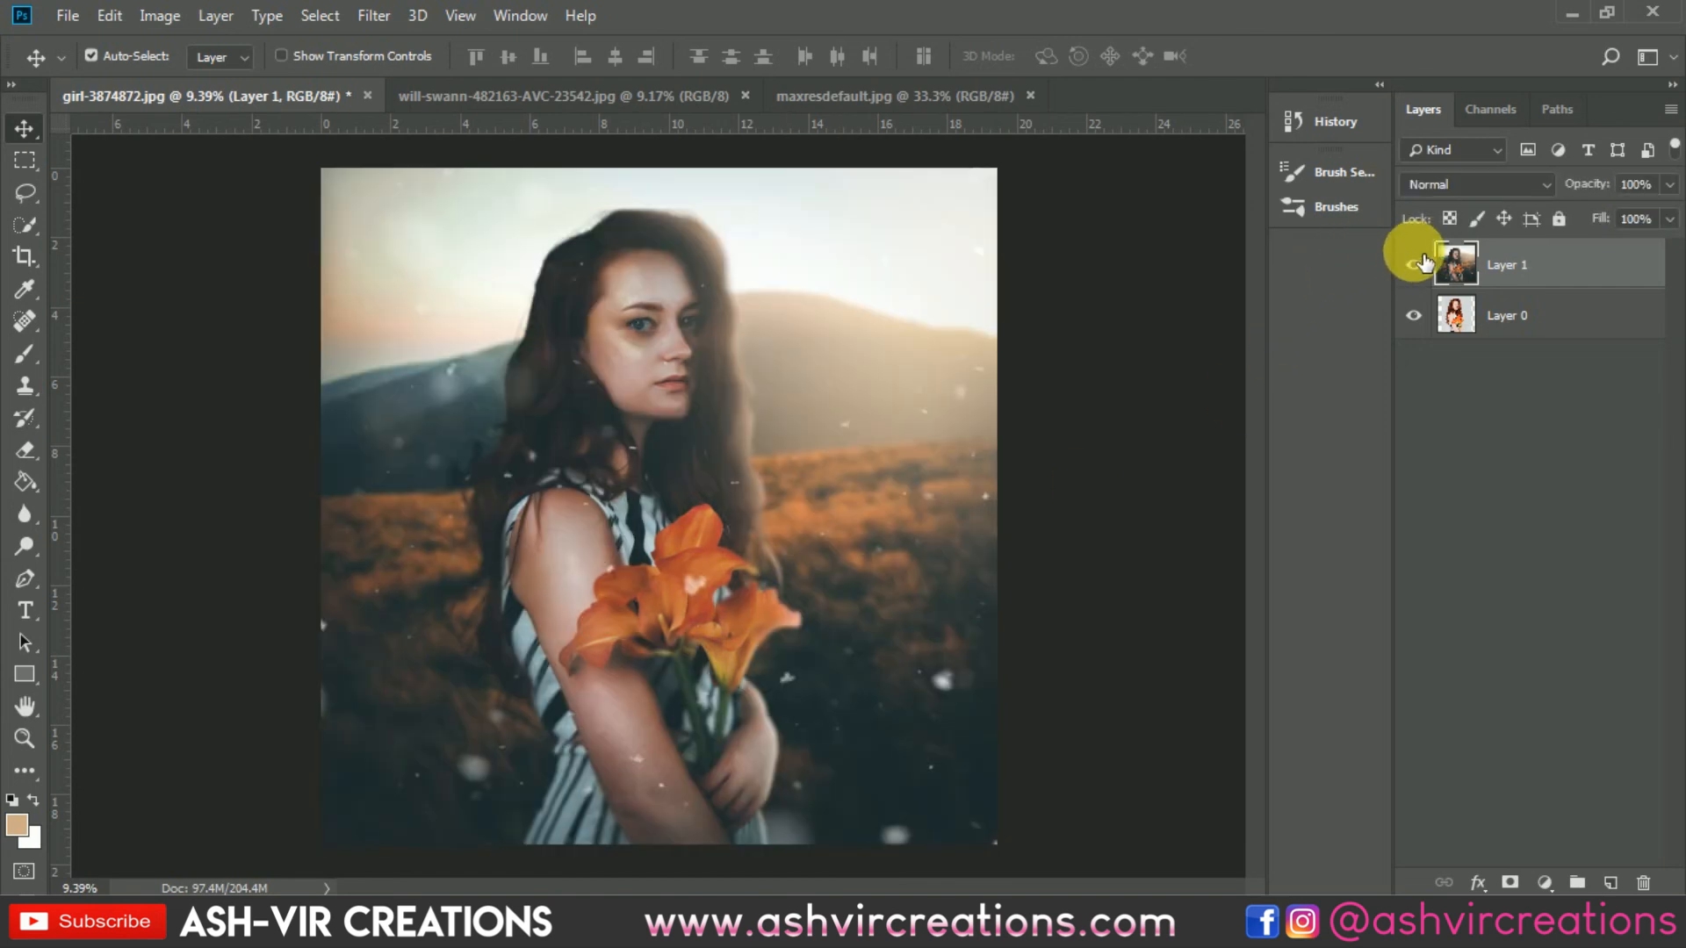
scroll(856, 475, "up", 1)
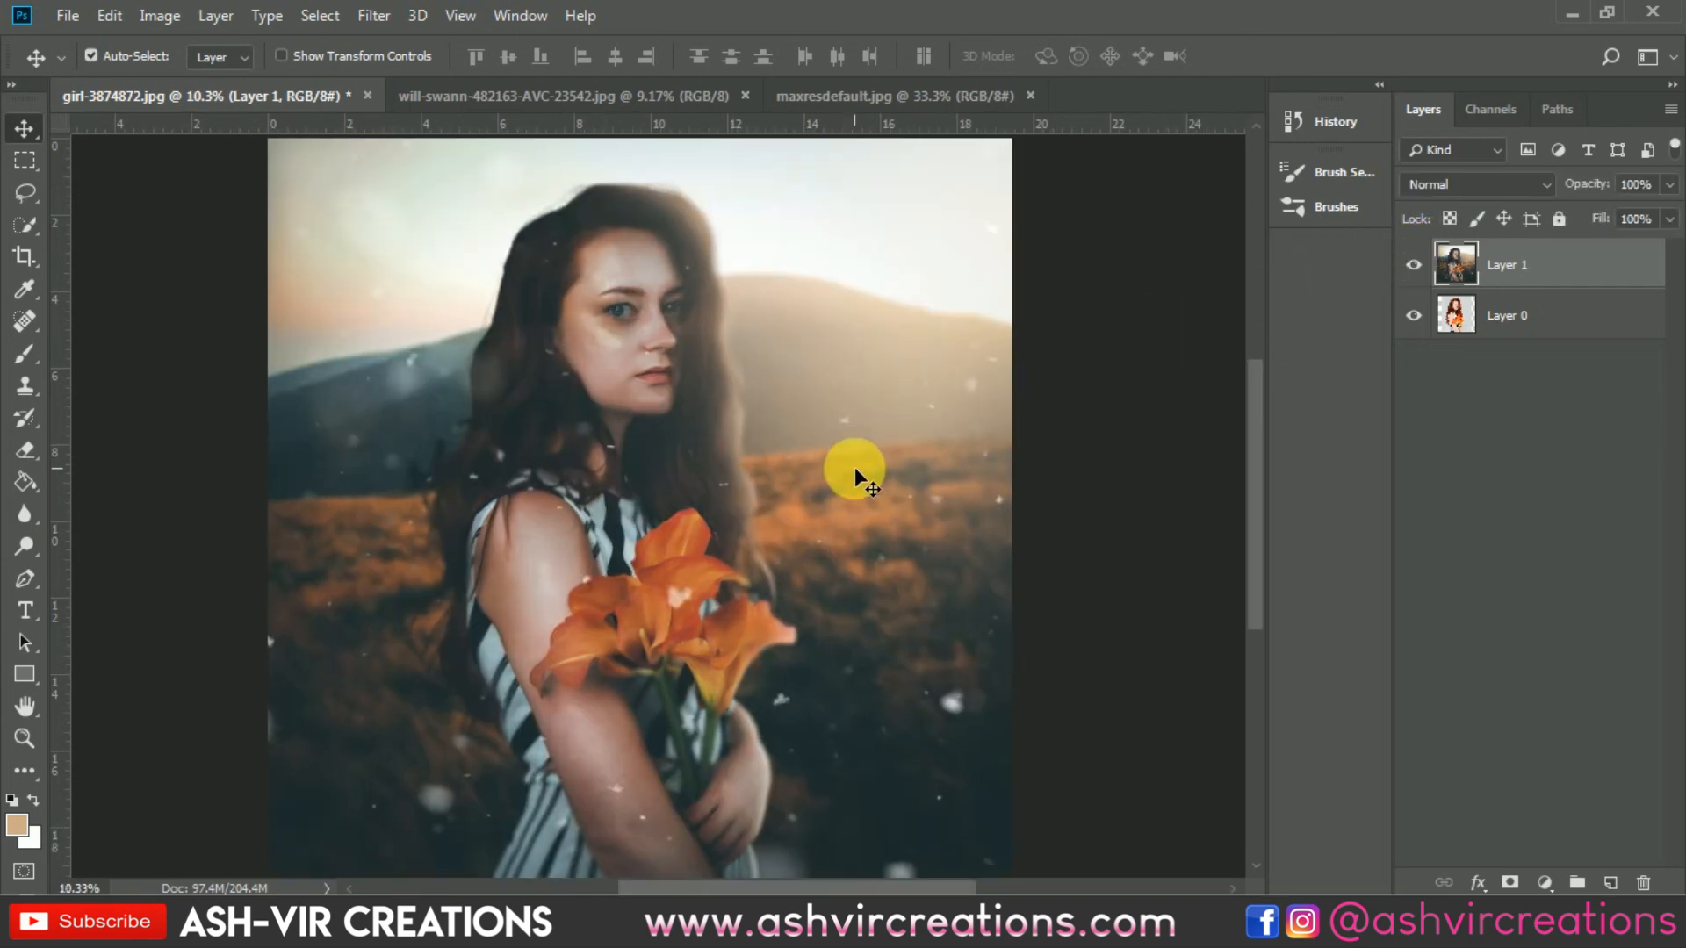
Step: Inspect the finished composite up close, then hide and reshow the merged layer to compare it against the original photo
scroll(909, 480, "down", 1)
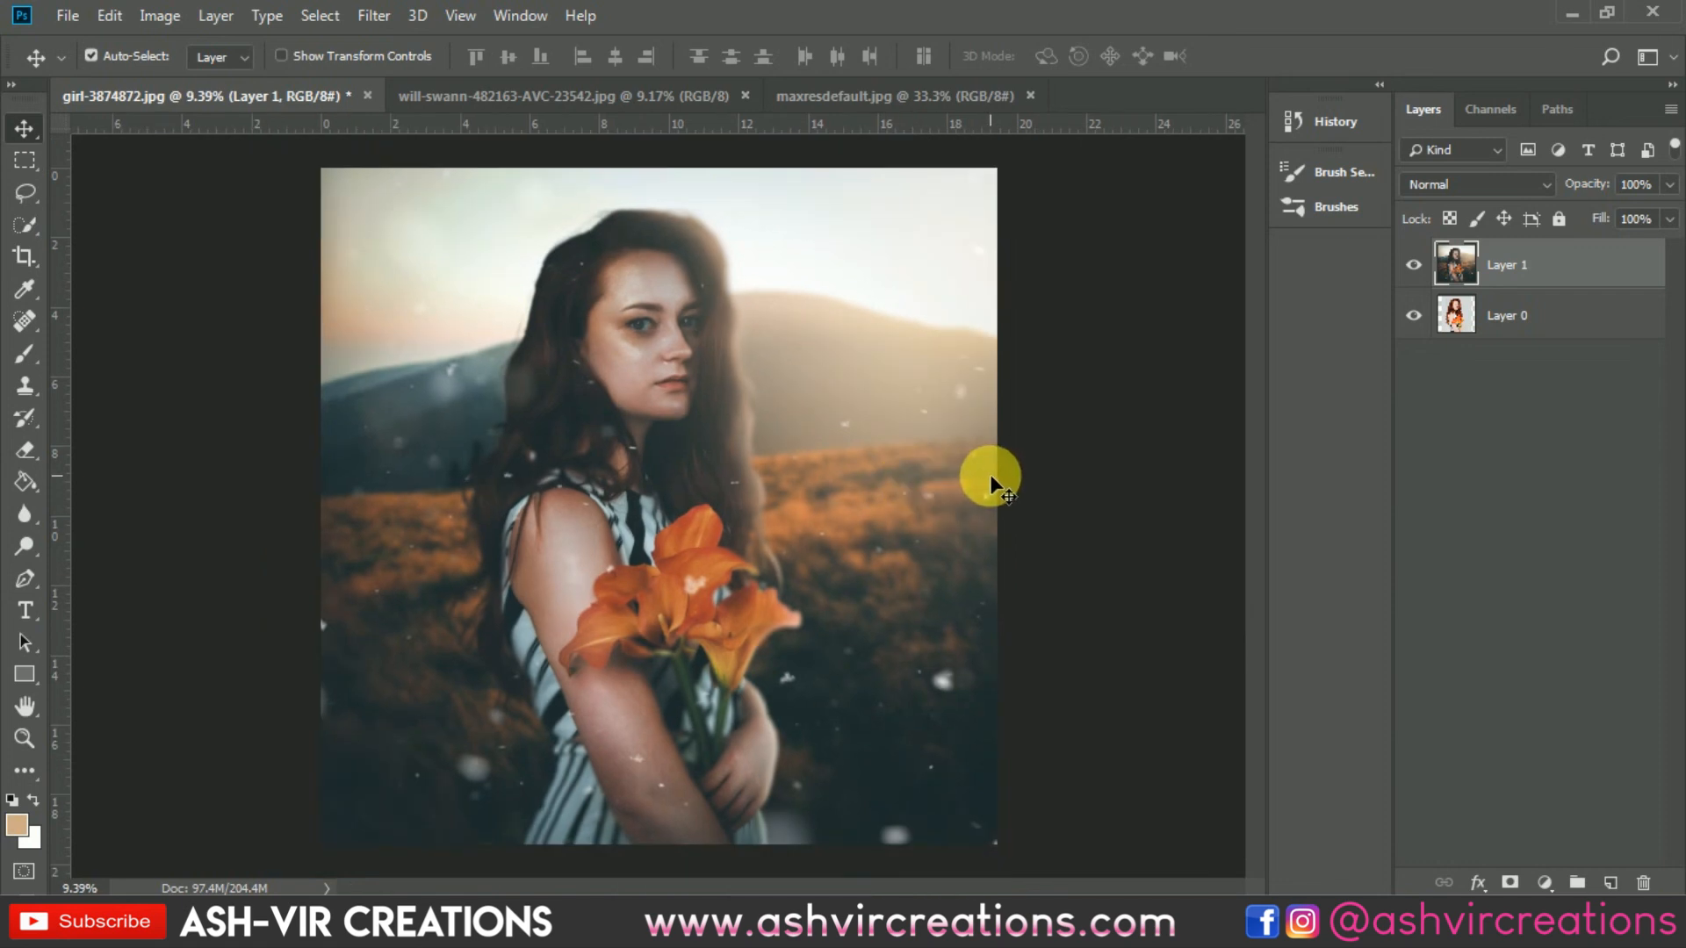
scroll(1085, 617, "up", 1)
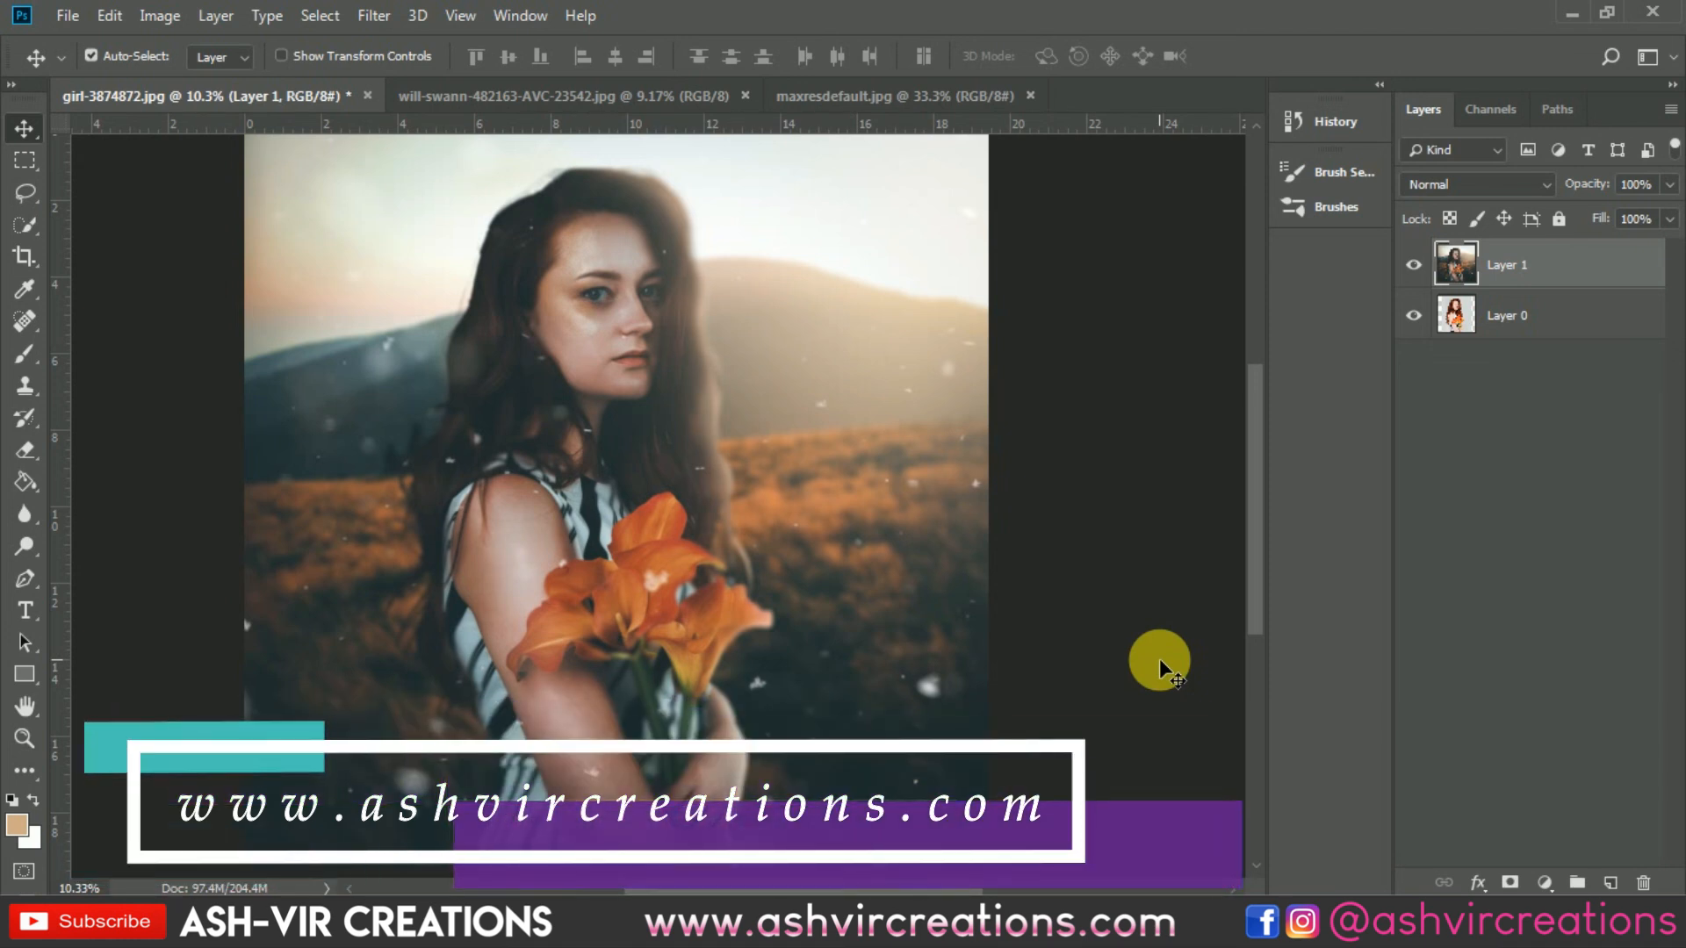
scroll(772, 497, "up", 3)
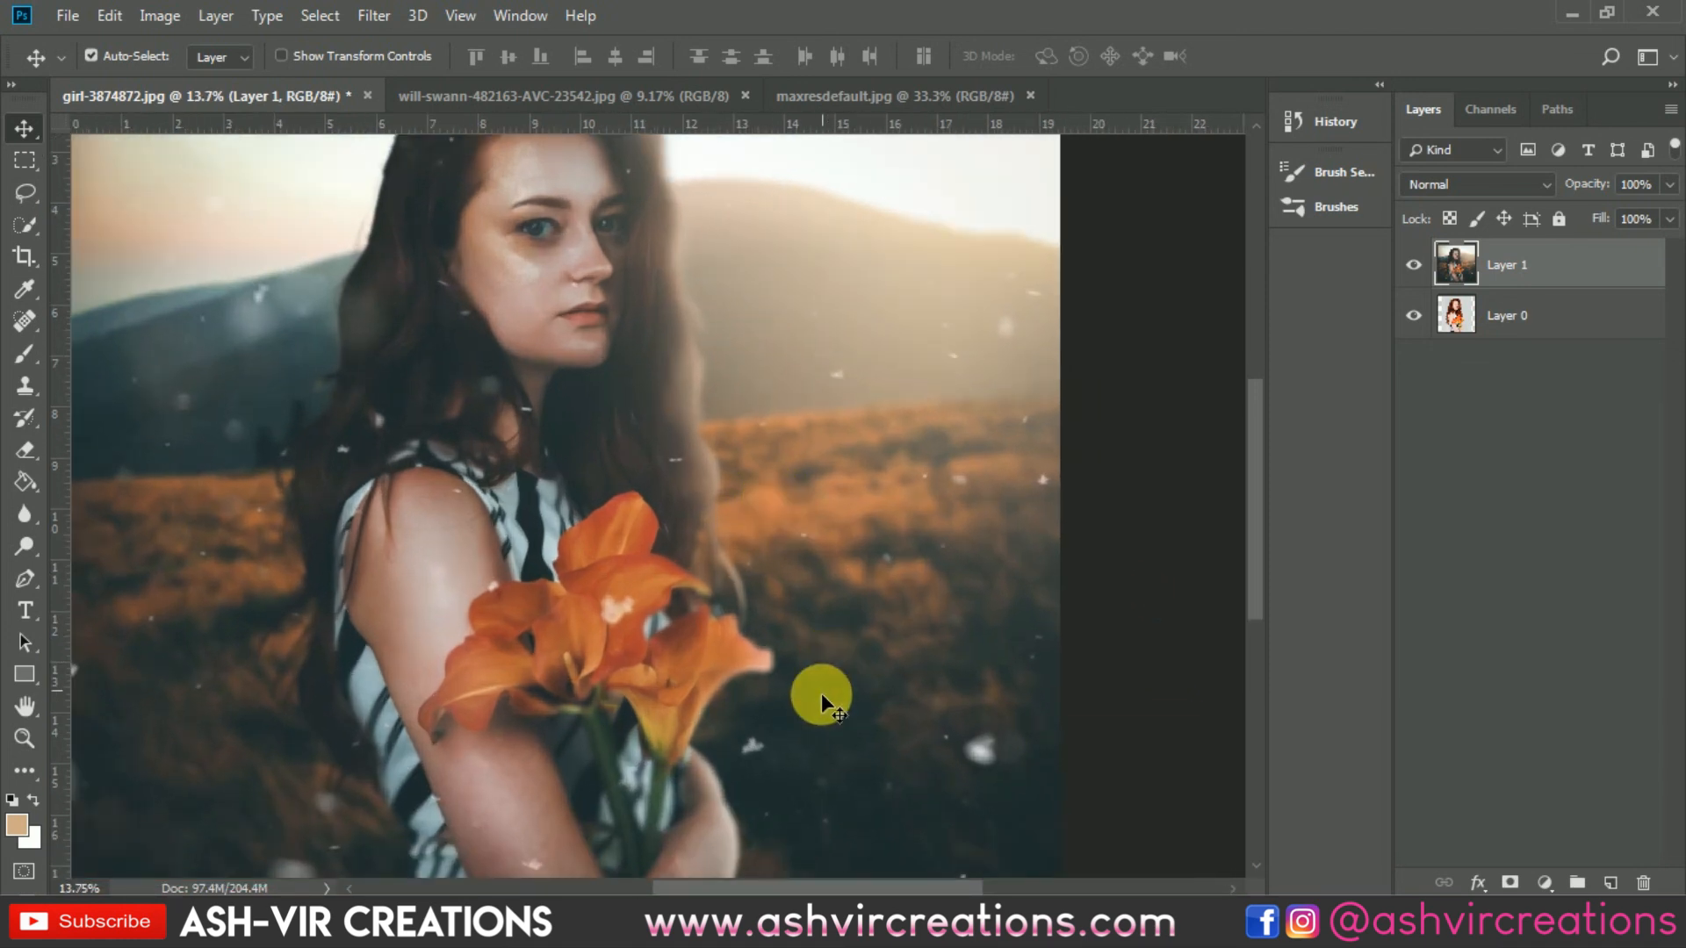
left_click_drag(922, 887, 895, 887)
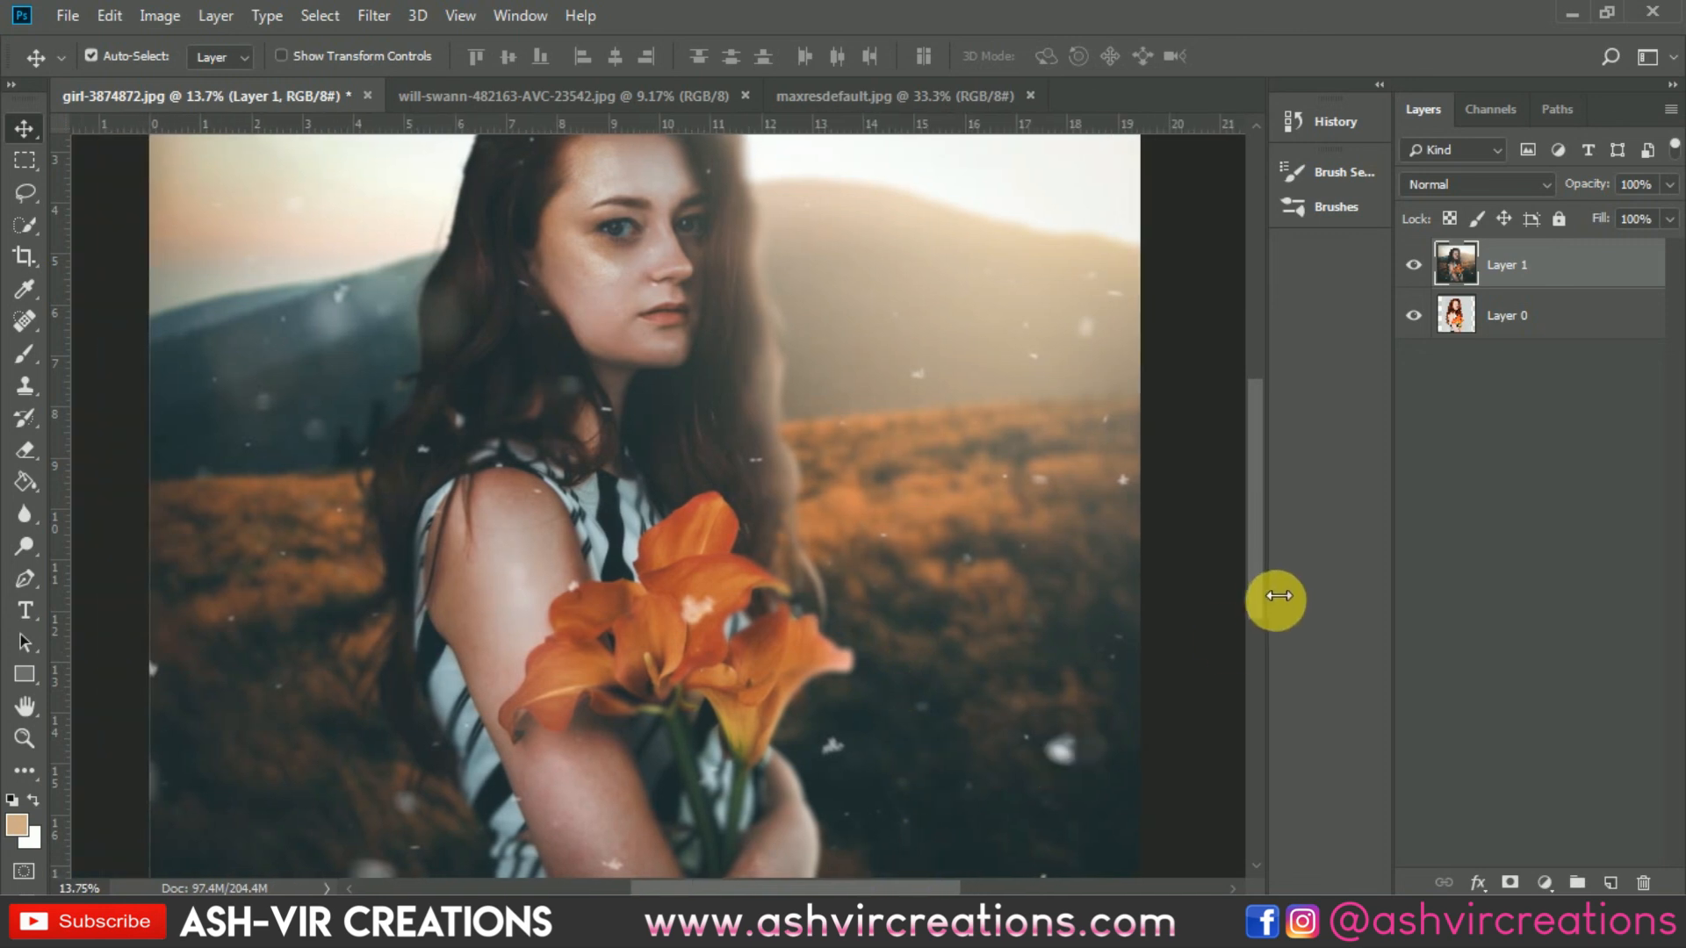
left_click_drag(1256, 578, 1256, 532)
scroll(1155, 504, "down", 3)
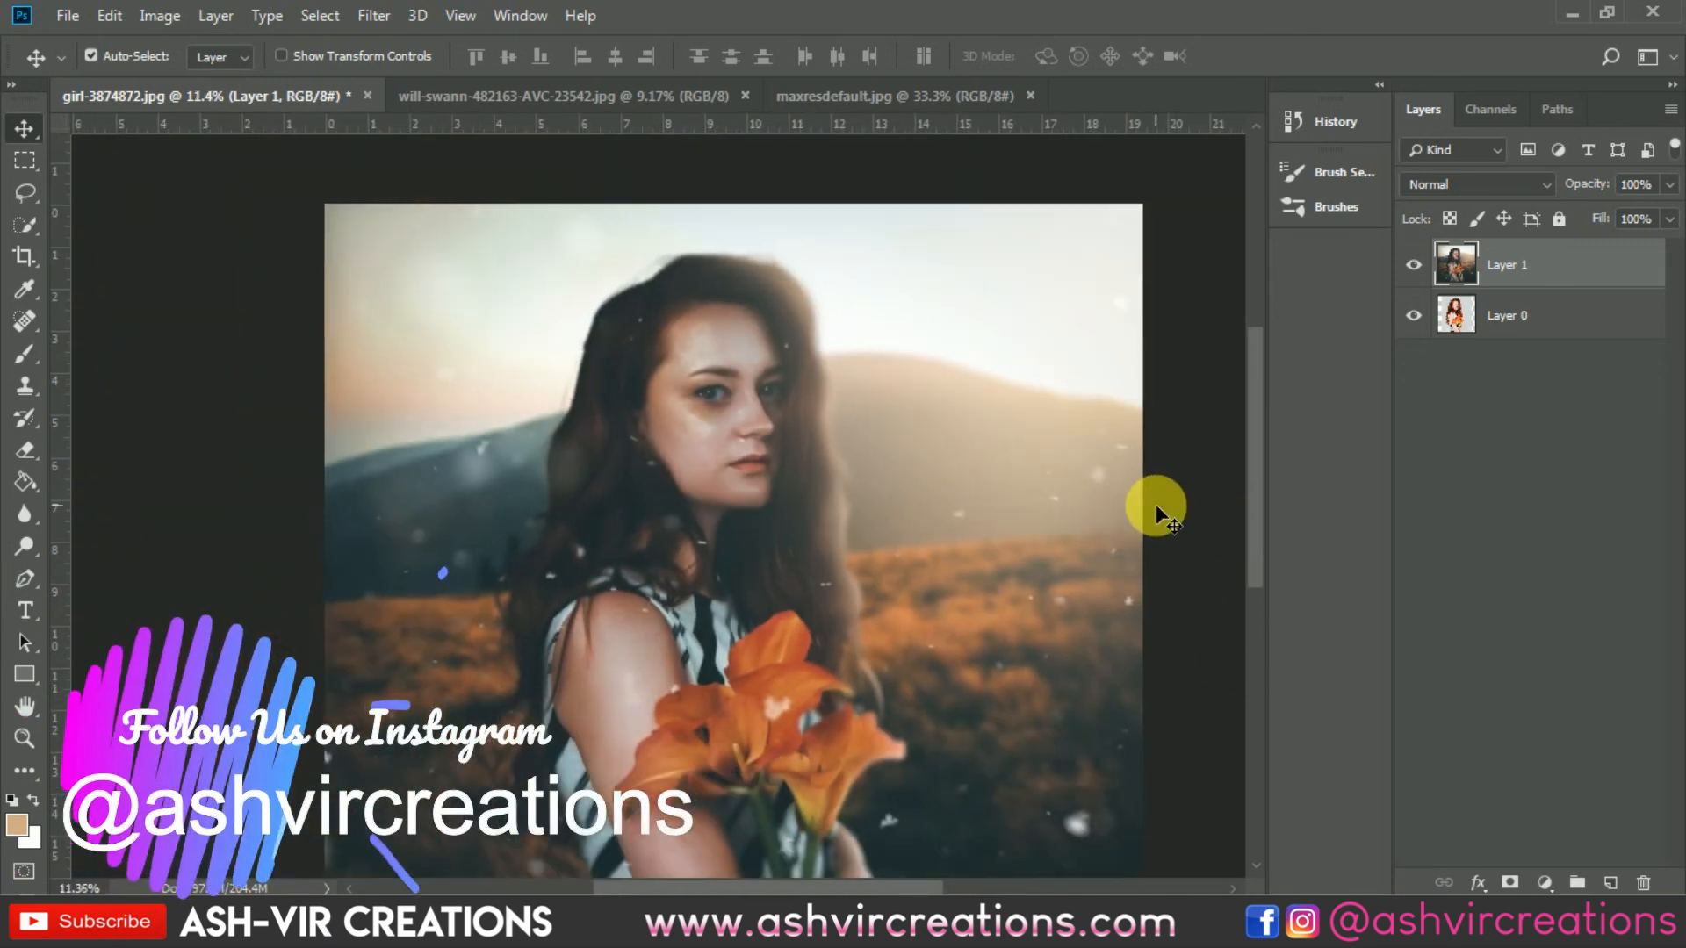
left_click(1415, 265)
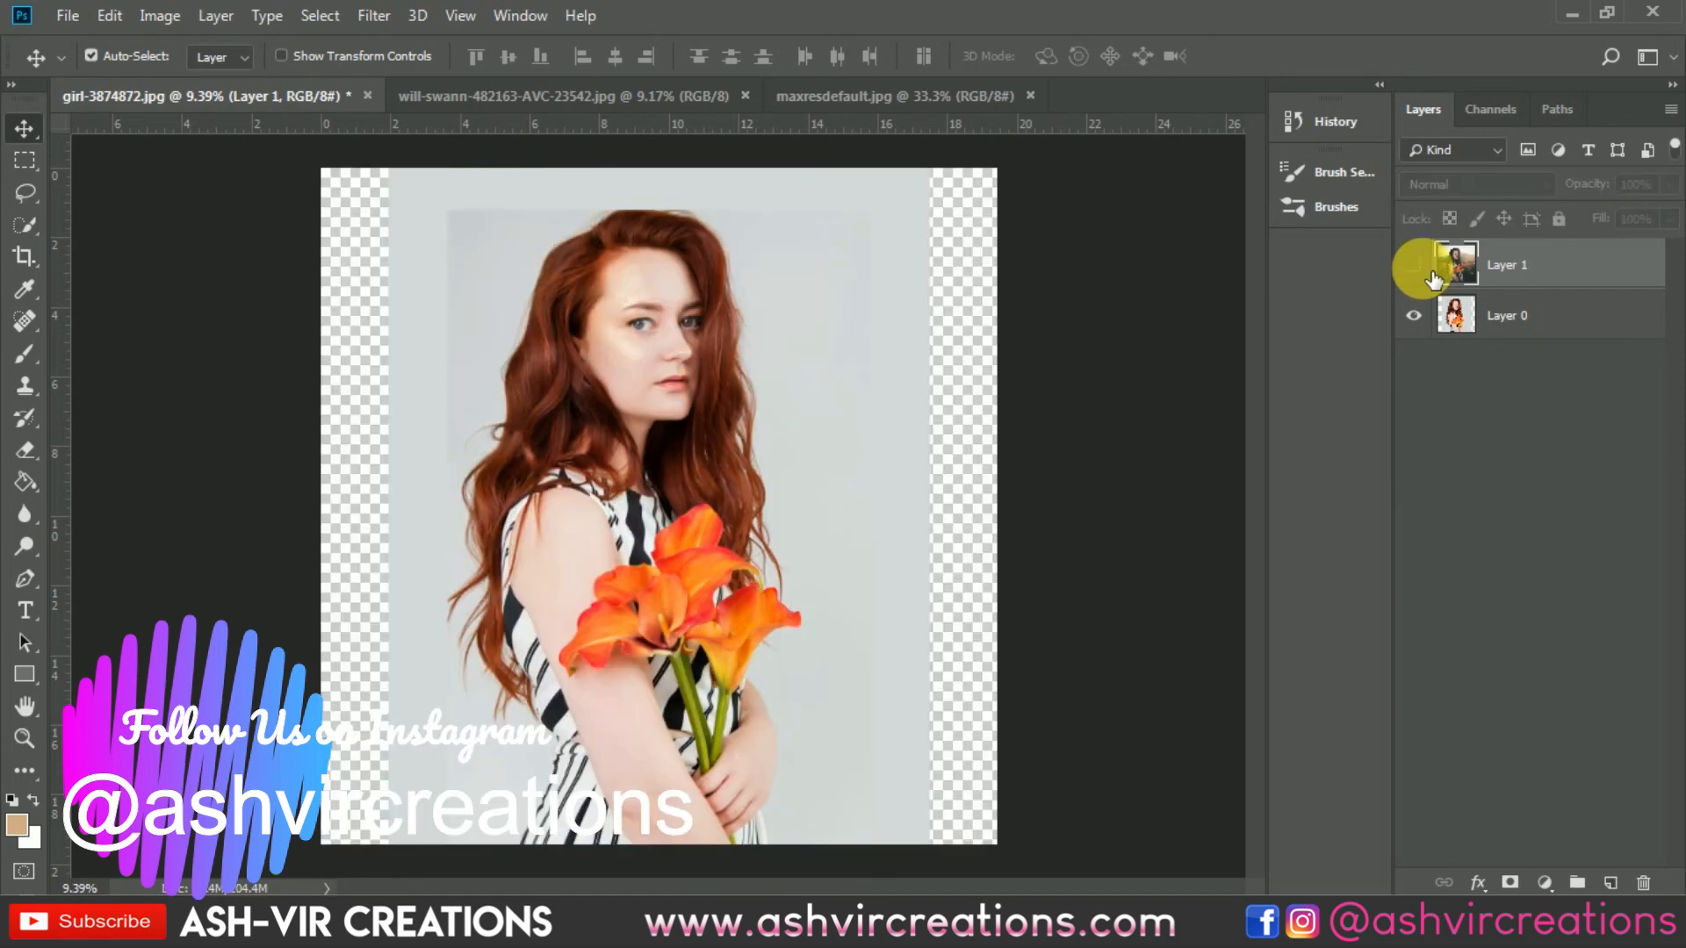
left_click(1414, 265)
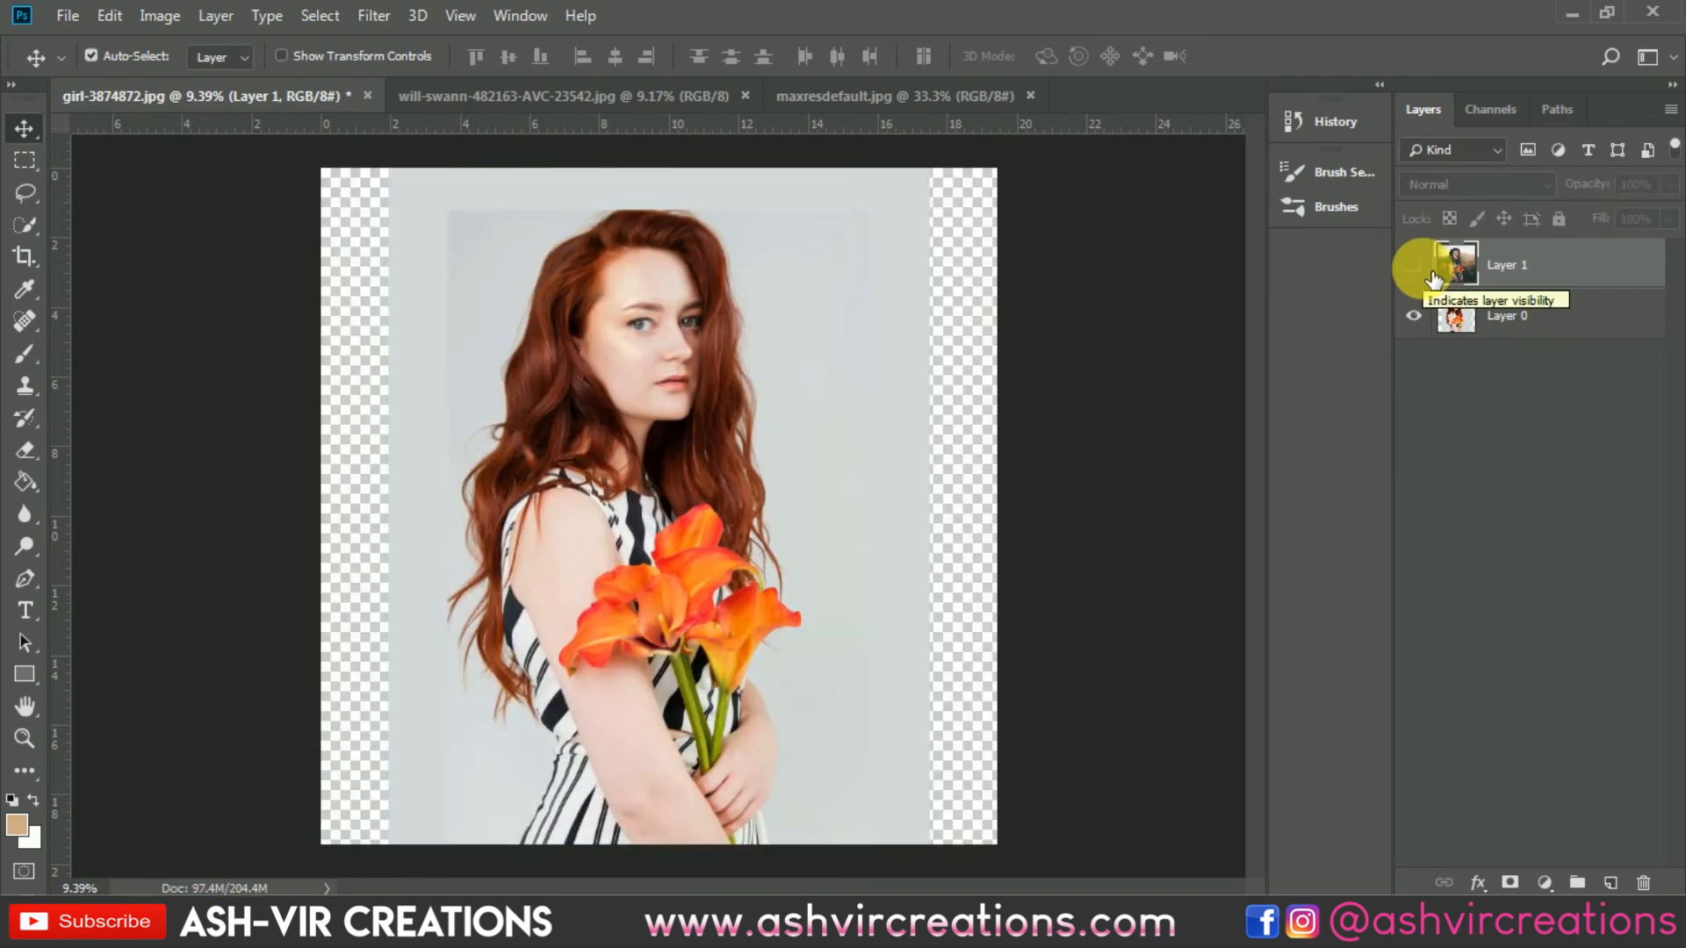
left_click(1431, 271)
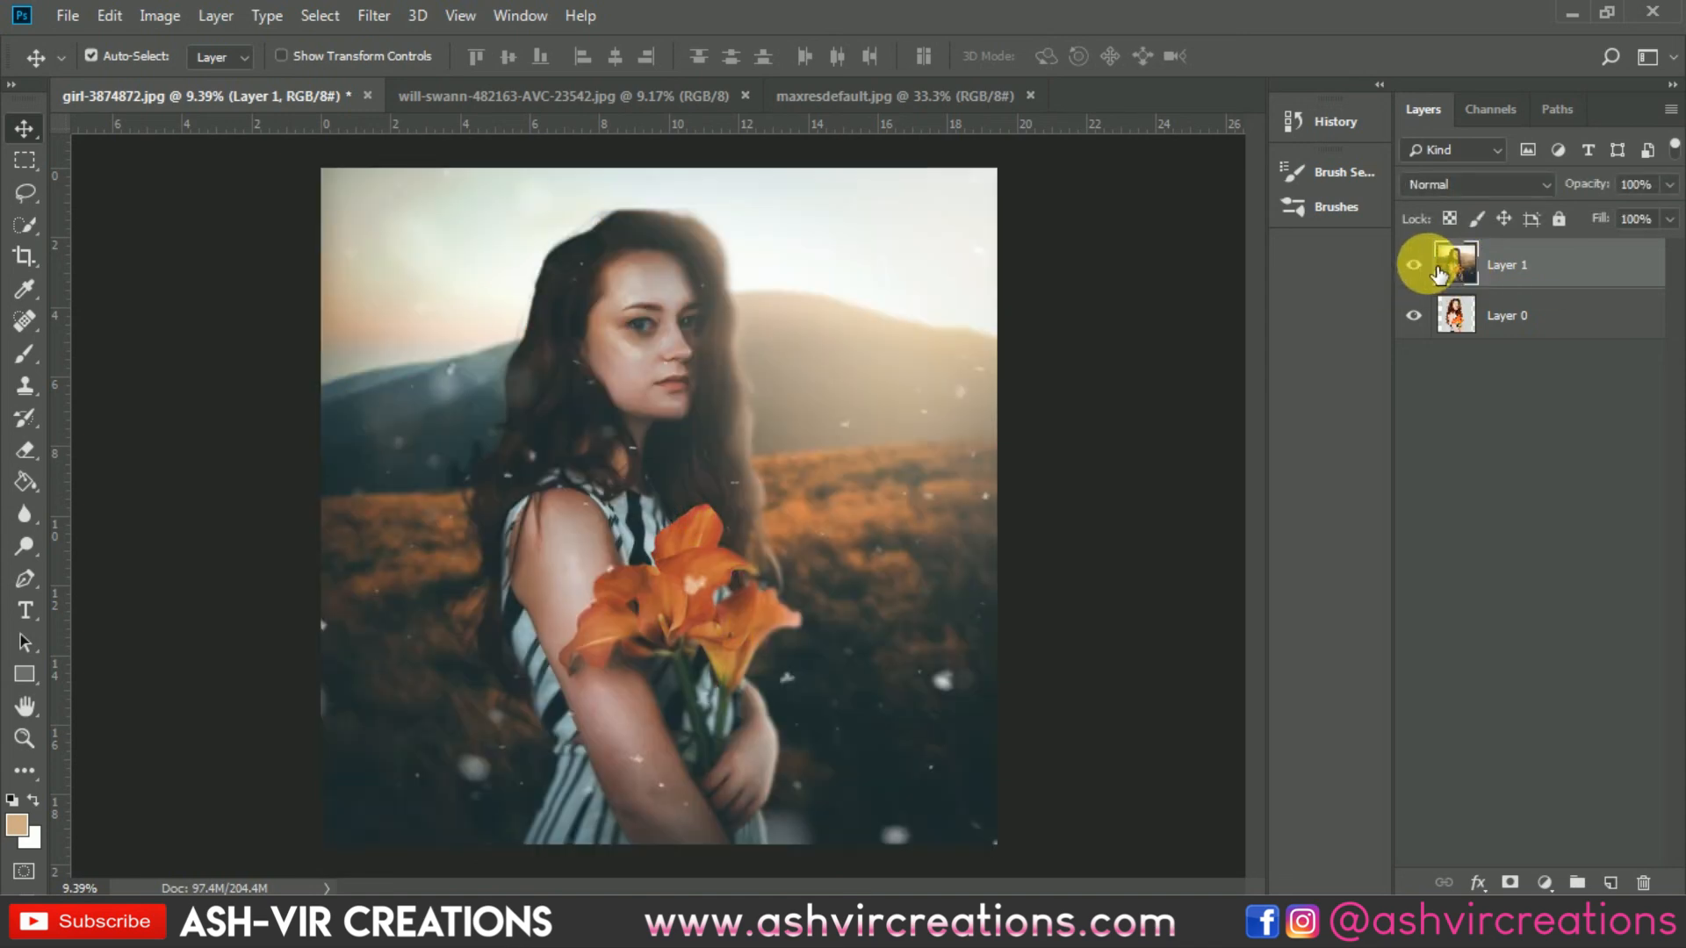